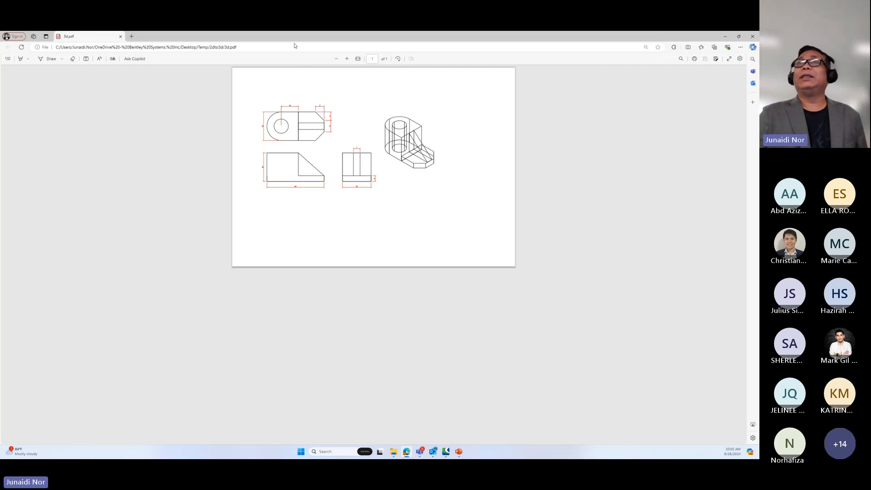
# Step: Minimize the PDF and presentation windows, launch MicroStation 2024 from the desktop, and maximize its start window
pyautogui.moveTo(293, 42); pyautogui.dragTo(1, 113)
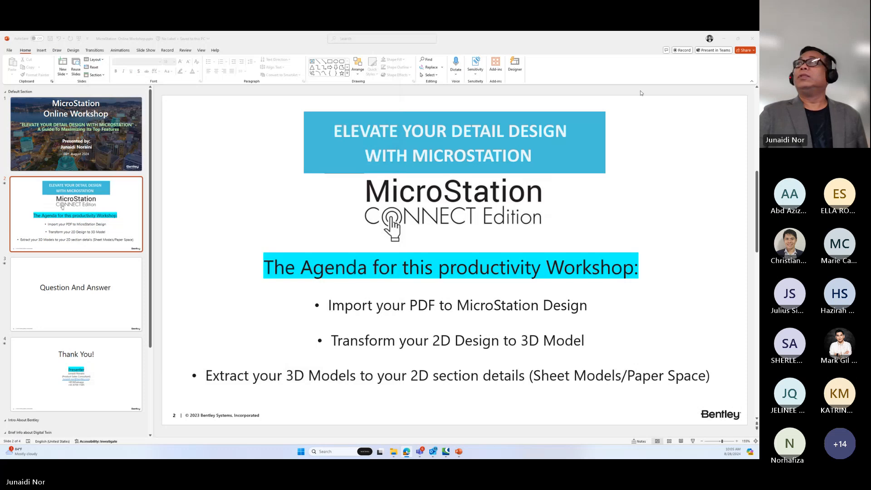
pyautogui.click(724, 39)
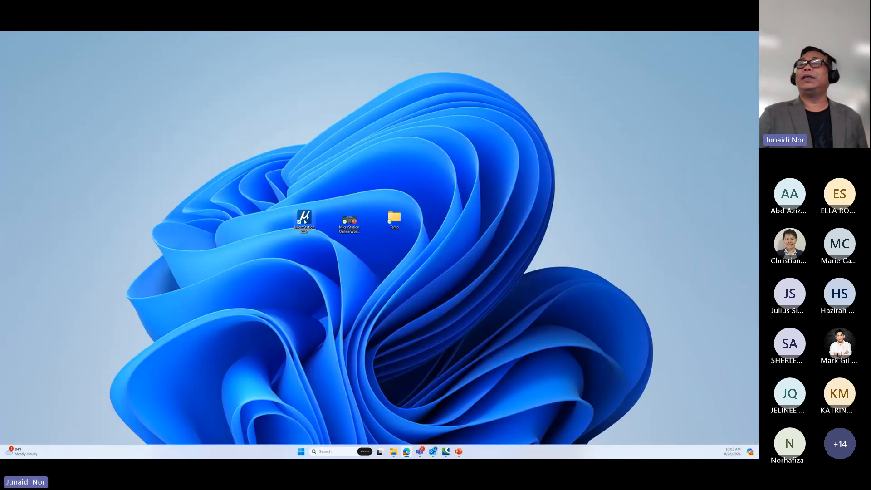
pyautogui.doubleClick(304, 221)
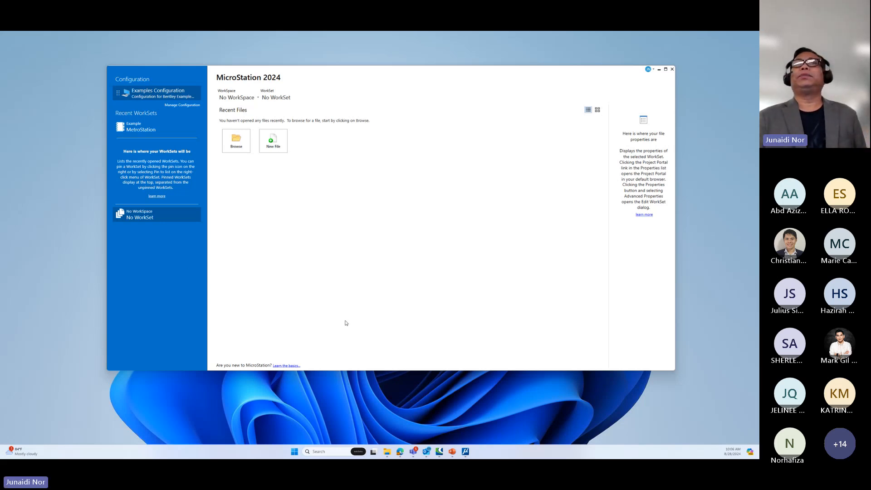
pyautogui.doubleClick(399, 73)
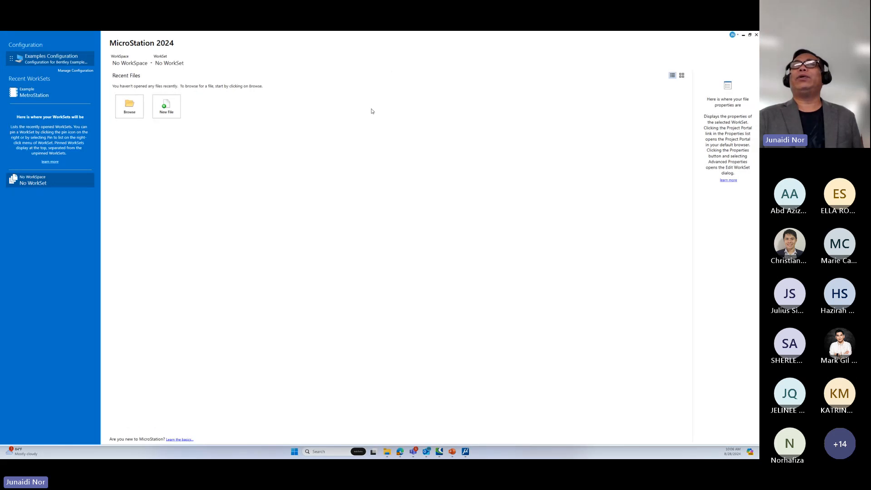
# Step: Open the design file 2Dto3D.dgn from the 2dto3d folder inside Temp
pyautogui.click(130, 108)
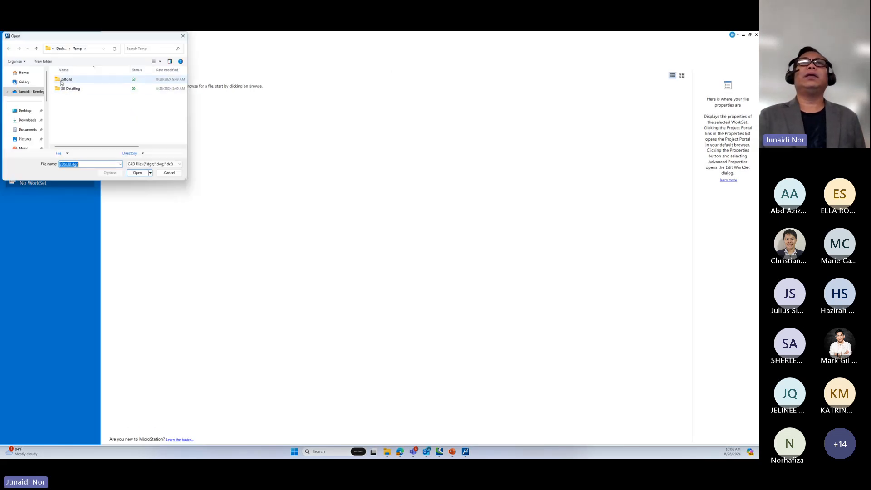
pyautogui.doubleClick(63, 80)
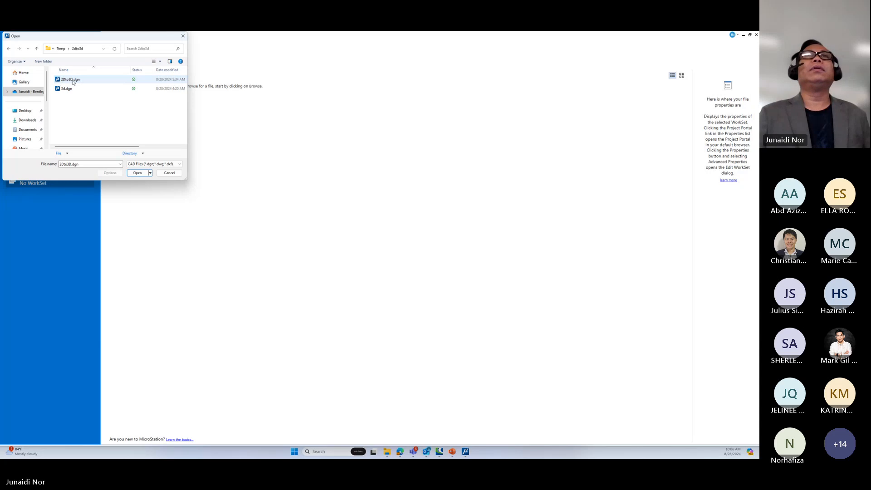
pyautogui.doubleClick(71, 80)
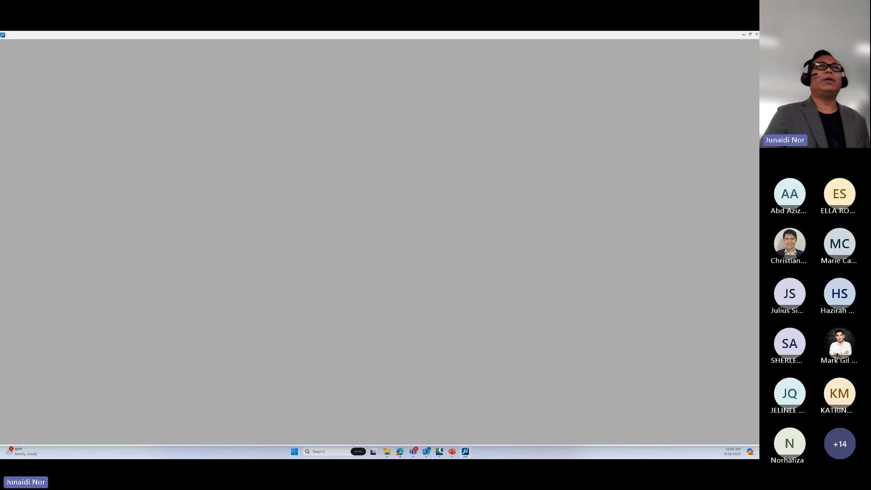
pyautogui.moveTo(0, 195); pyautogui.dragTo(0, 168)
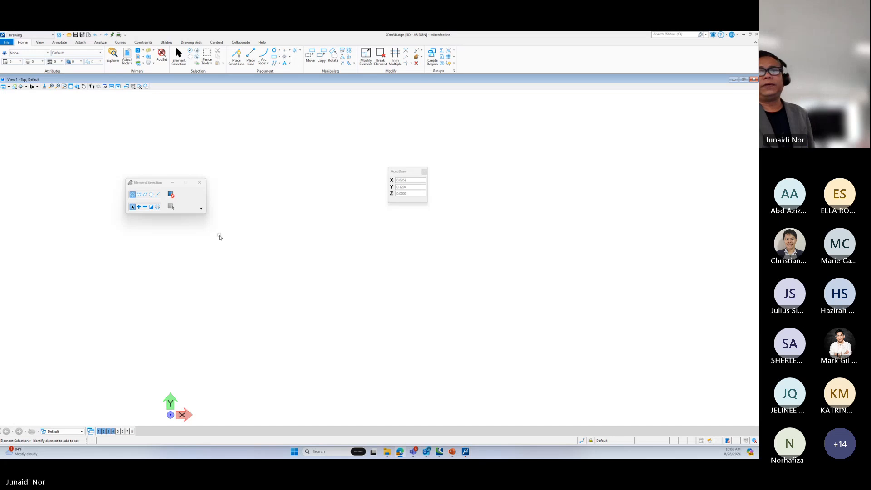
# Step: Restore View 1 from its maximized state and tile the open Top, Isometric, Front and Right views
pyautogui.doubleClick(228, 79)
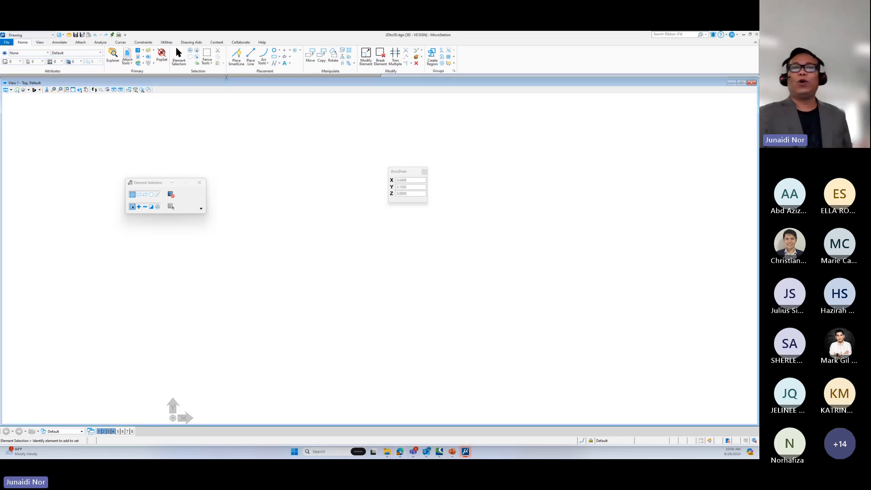
pyautogui.moveTo(244, 87); pyautogui.dragTo(229, 135)
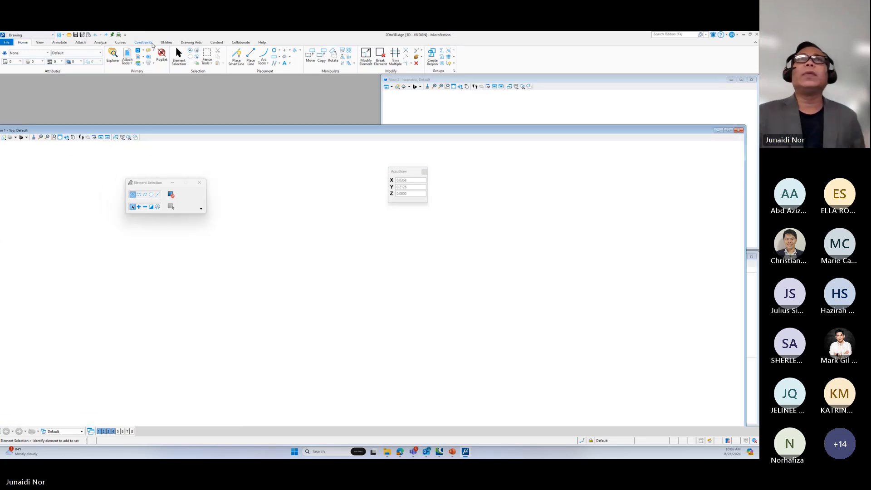
pyautogui.click(40, 42)
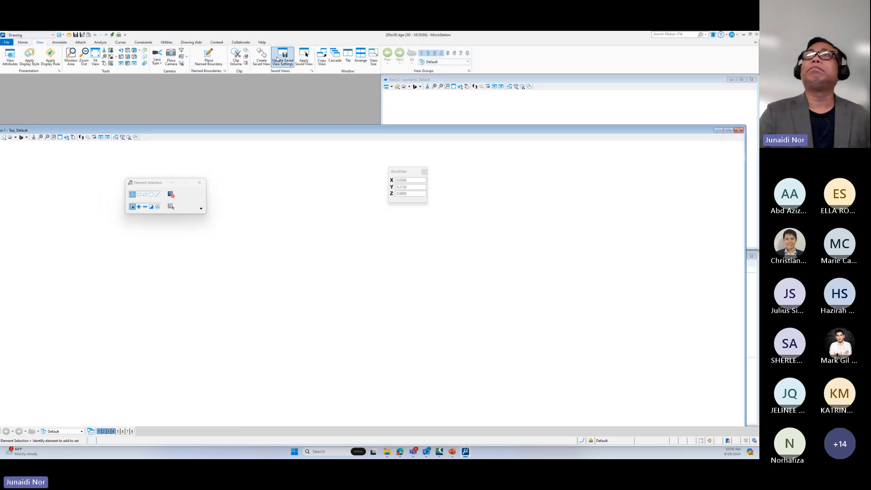
pyautogui.click(349, 57)
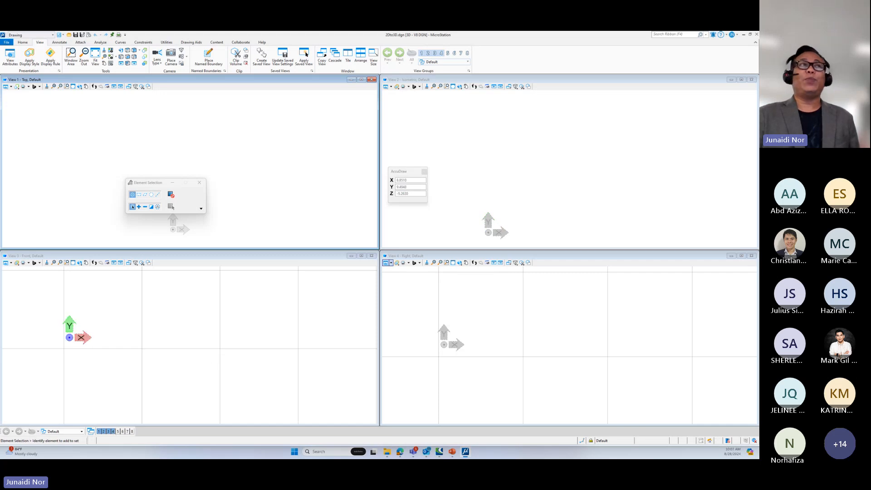
# Step: Switch to 3d.pdf in Edge and examine its dimensioned orthographic views and isometric view, then minimize it
pyautogui.click(400, 452)
pyautogui.moveTo(352, 155)
pyautogui.mouseDown()
pyautogui.moveTo(347, 149)
pyautogui.moveTo(23, 176)
pyautogui.moveTo(359, 142)
pyautogui.mouseUp()
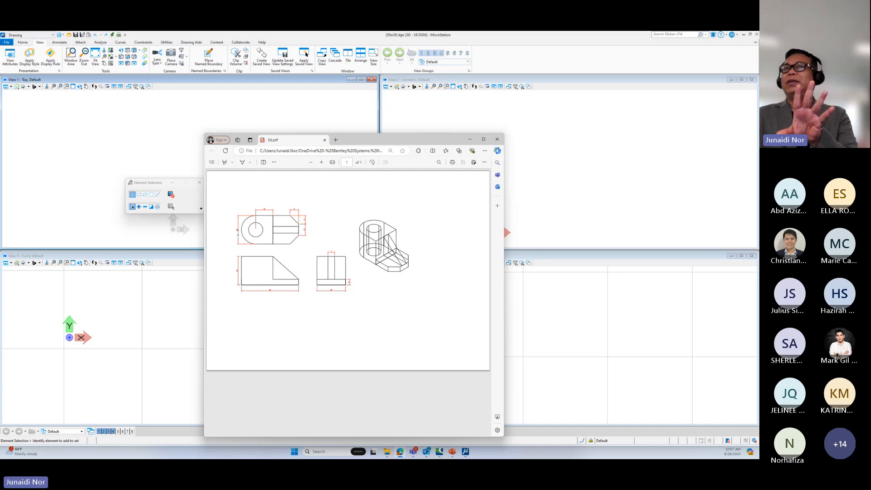
pyautogui.click(322, 162)
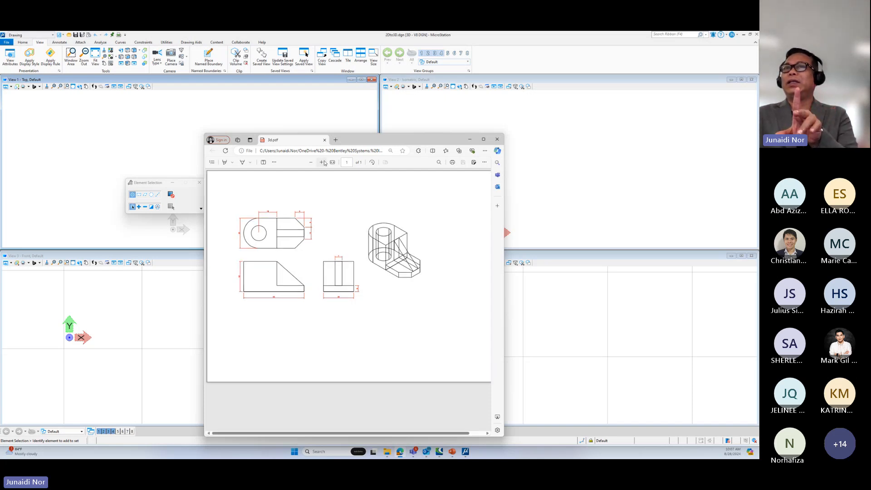
pyautogui.click(322, 162)
pyautogui.click(321, 163)
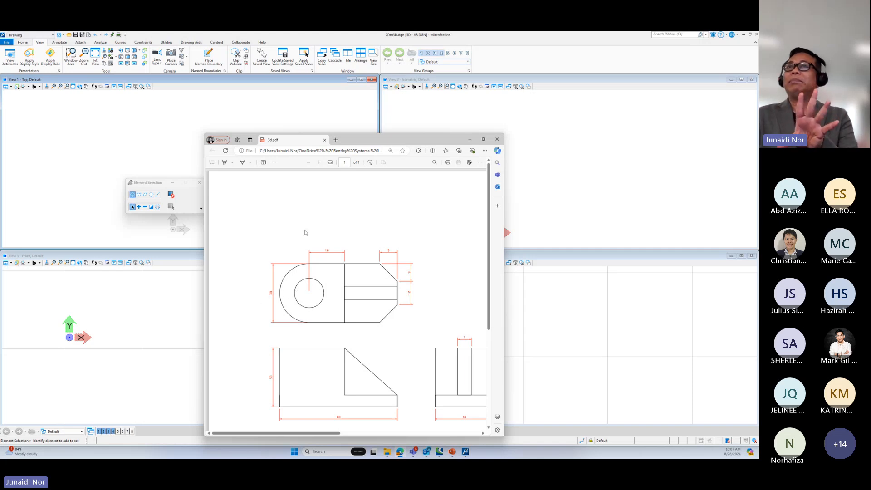
pyautogui.click(310, 163)
pyautogui.click(311, 165)
pyautogui.click(311, 165)
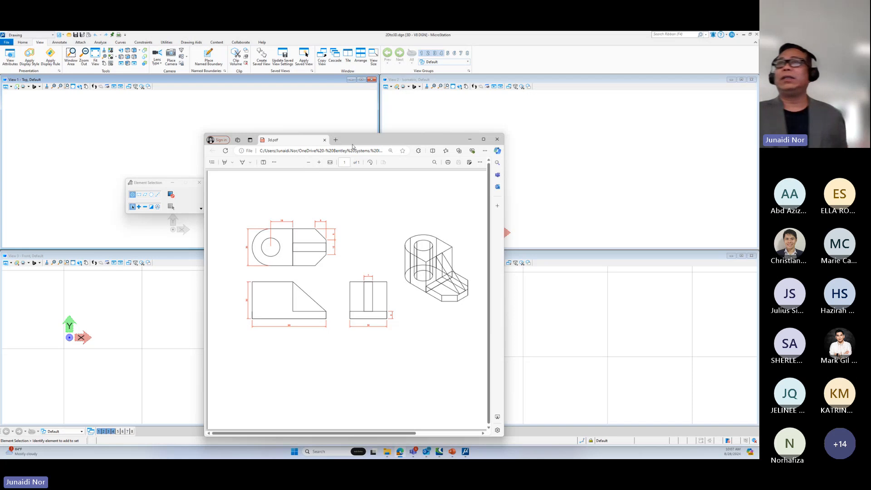
pyautogui.moveTo(359, 141); pyautogui.dragTo(0, 185)
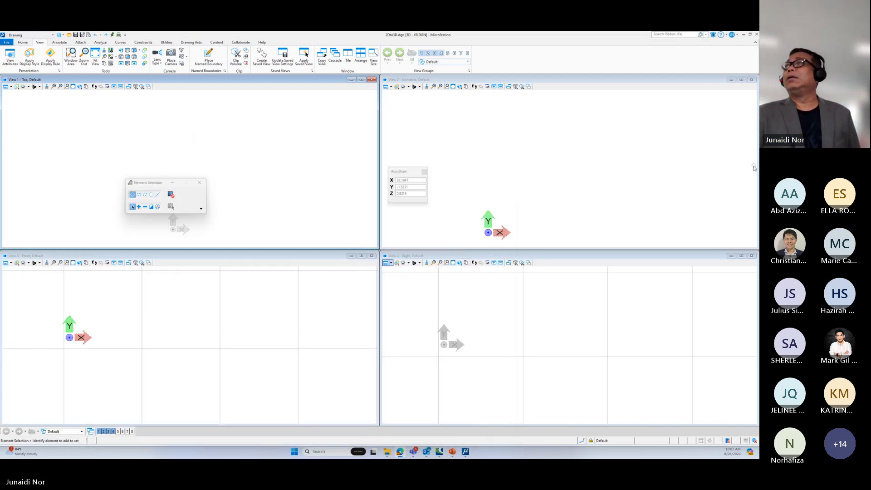
# Step: Close views 2, 3 and 4 and maximize View 1 showing the Top view
pyautogui.click(752, 80)
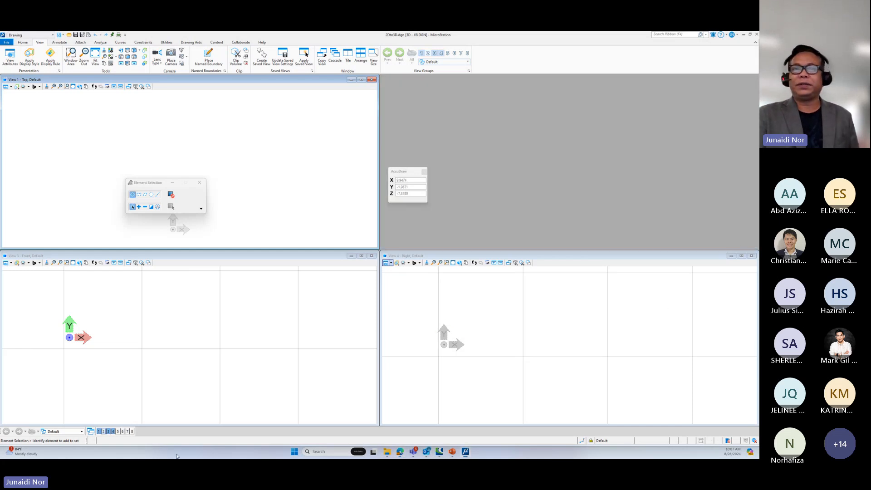
pyautogui.click(108, 432)
pyautogui.click(113, 432)
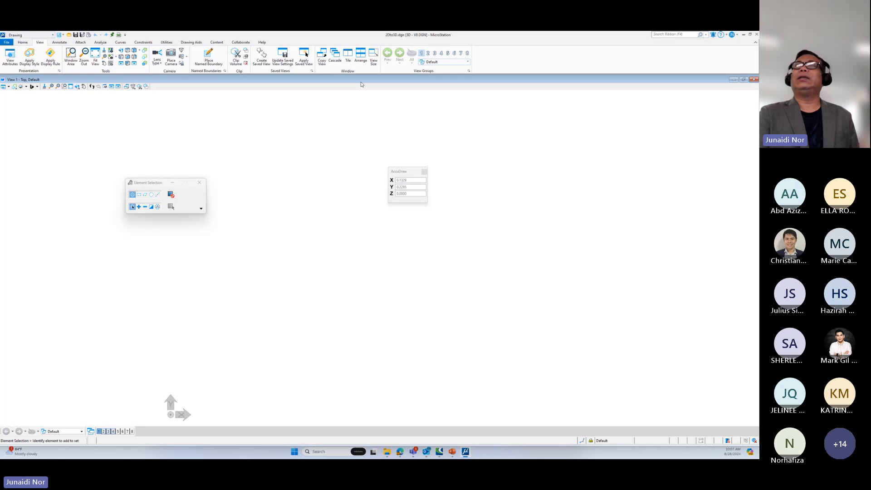
pyautogui.click(362, 80)
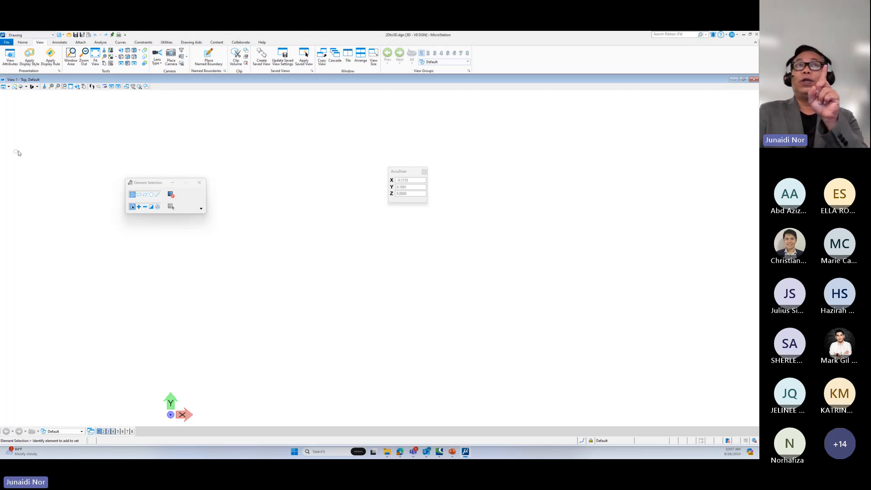
pyautogui.click(7, 43)
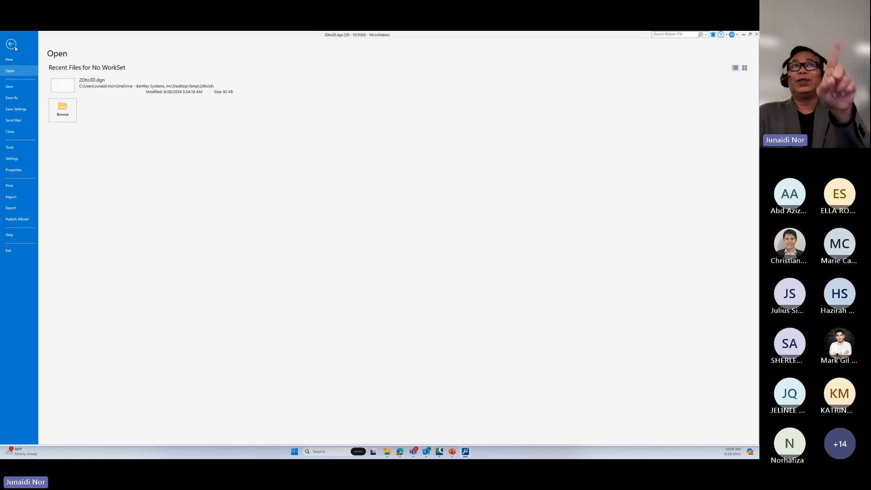
pyautogui.click(12, 159)
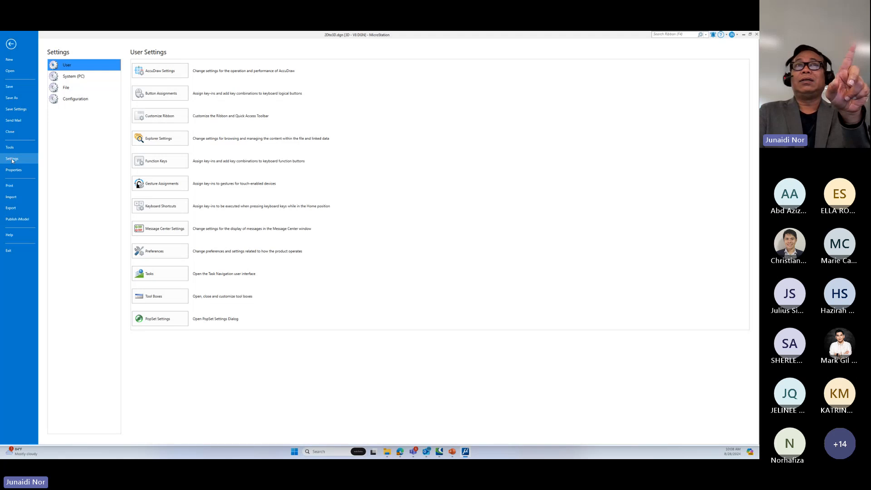
pyautogui.click(65, 102)
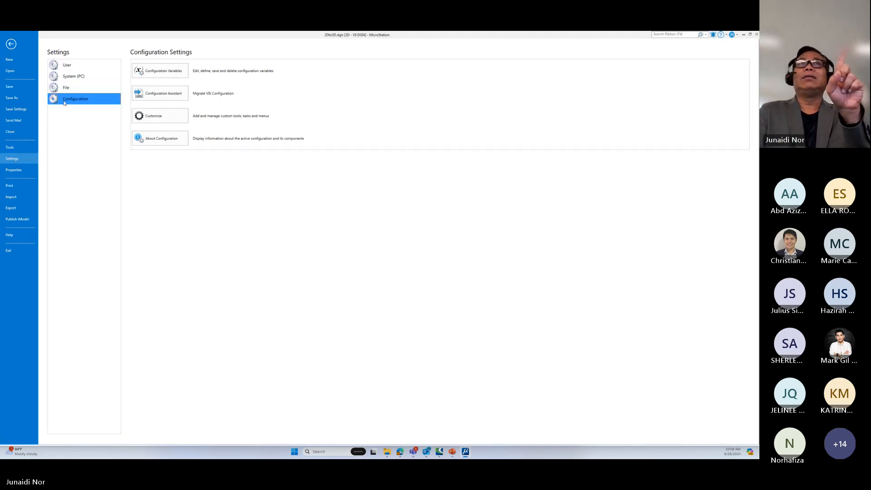
pyautogui.click(15, 47)
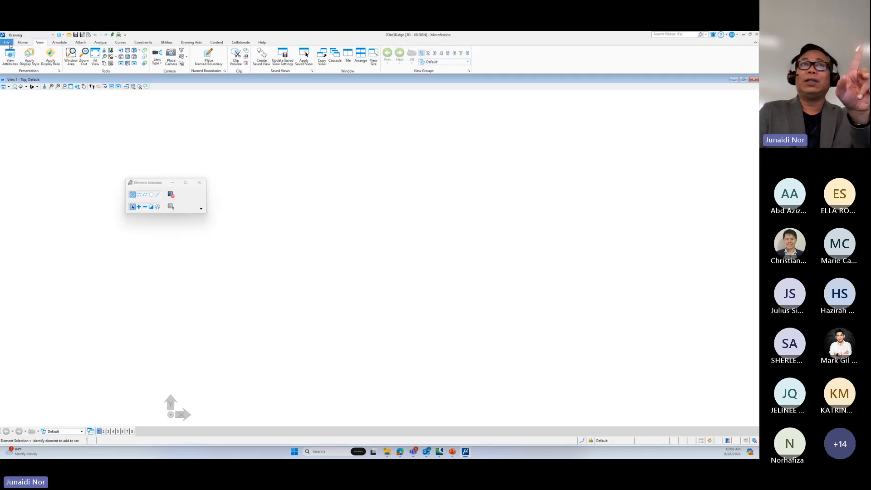
# Step: Open the Configuration Variables settings and search the variables for "pdf"
pyautogui.click(10, 46)
pyautogui.click(14, 159)
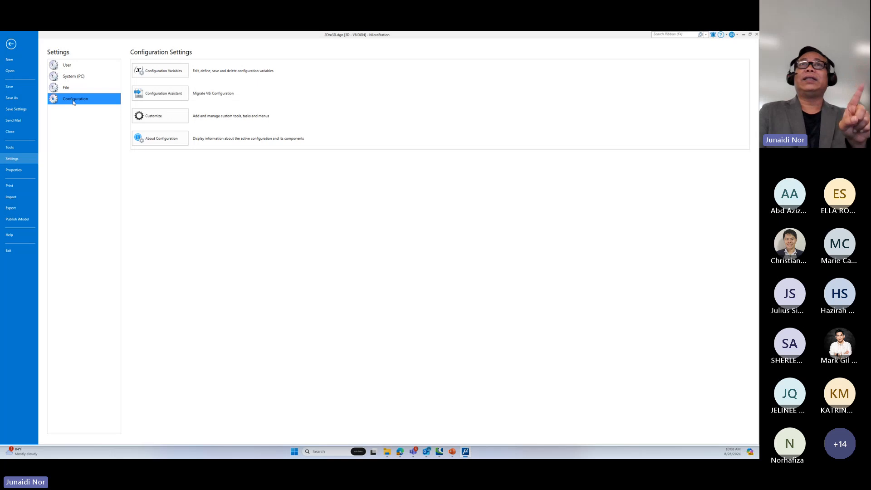
pyautogui.click(156, 72)
pyautogui.moveTo(427, 85); pyautogui.dragTo(286, 112)
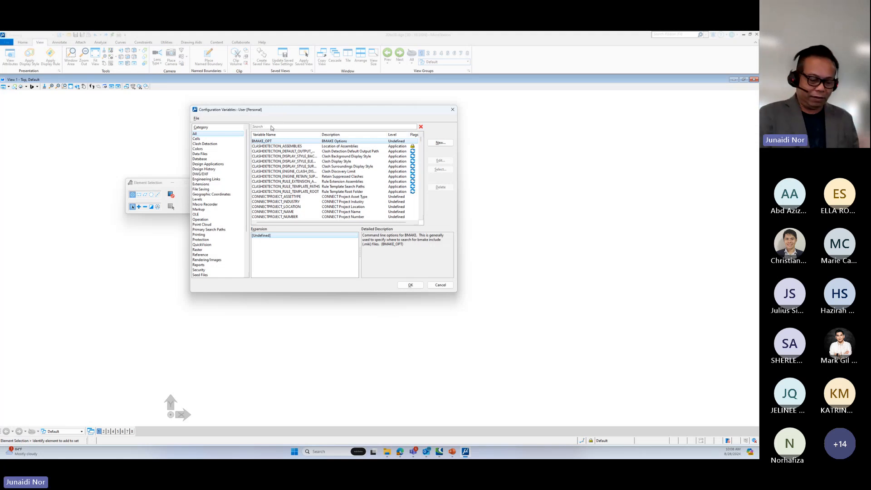
pyautogui.write('pdfr')
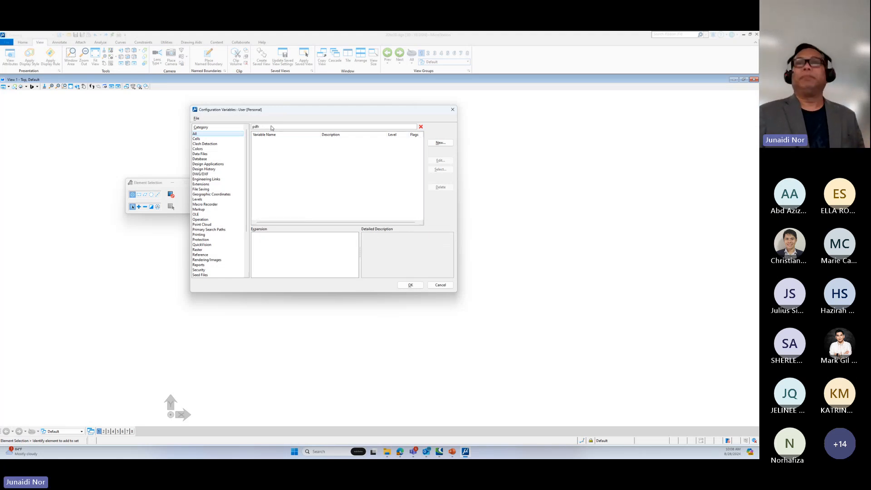
pyautogui.press('BackSpace')
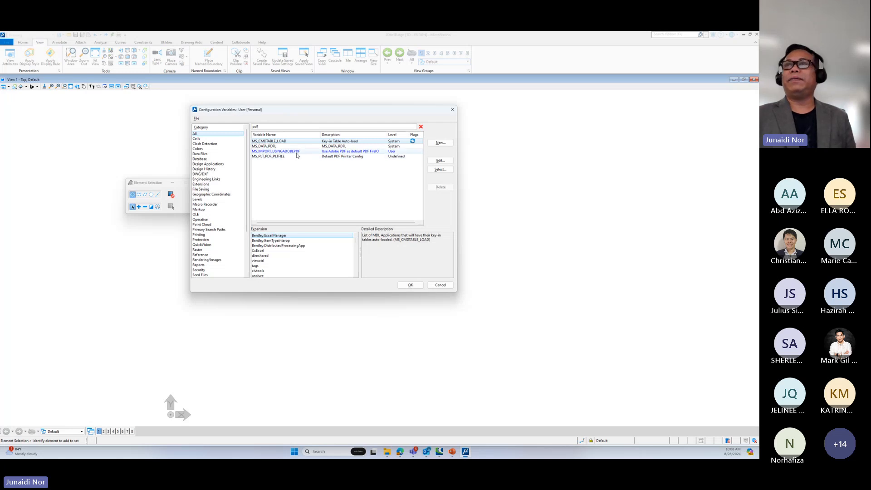
# Step: Set the MS_IMPORT_USINGADOBEPDF variable to 0 in Overwrite mode and save the change to the user configuration file
pyautogui.click(329, 152)
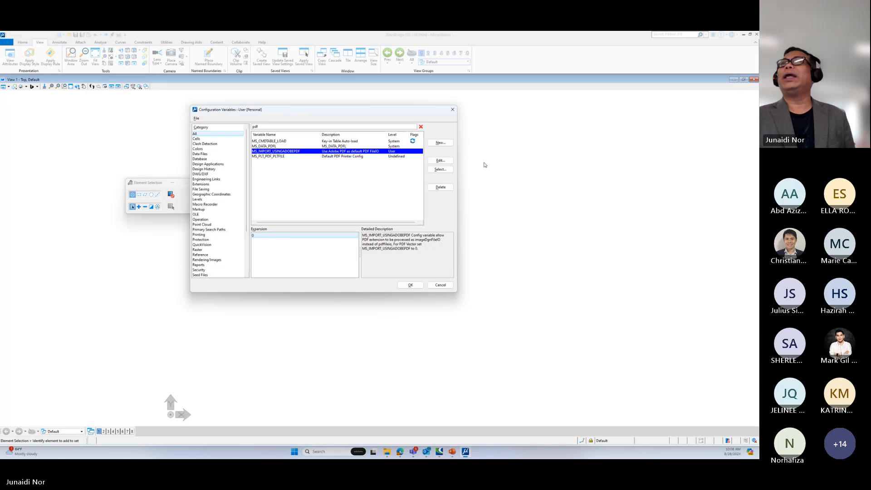
pyautogui.click(440, 160)
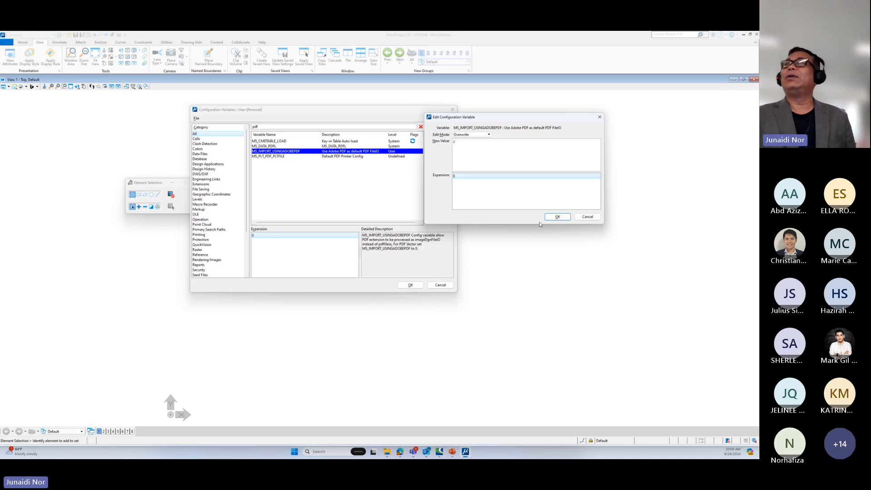
pyautogui.click(557, 217)
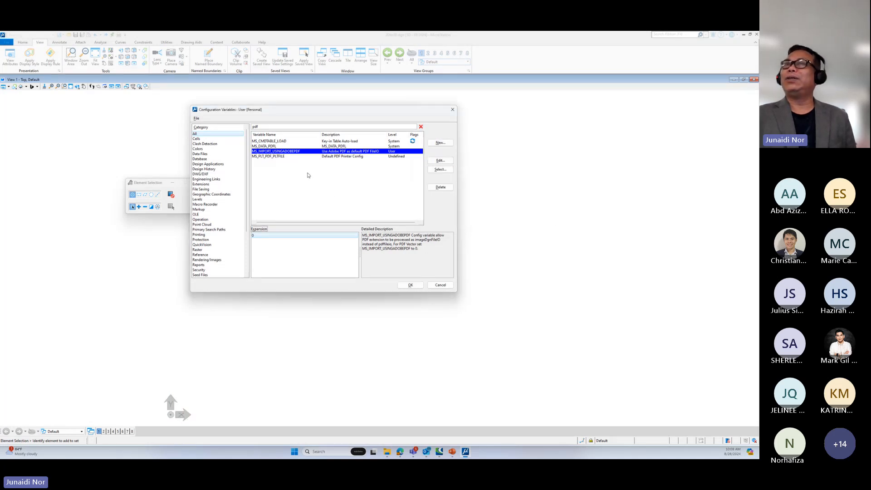
pyautogui.click(407, 285)
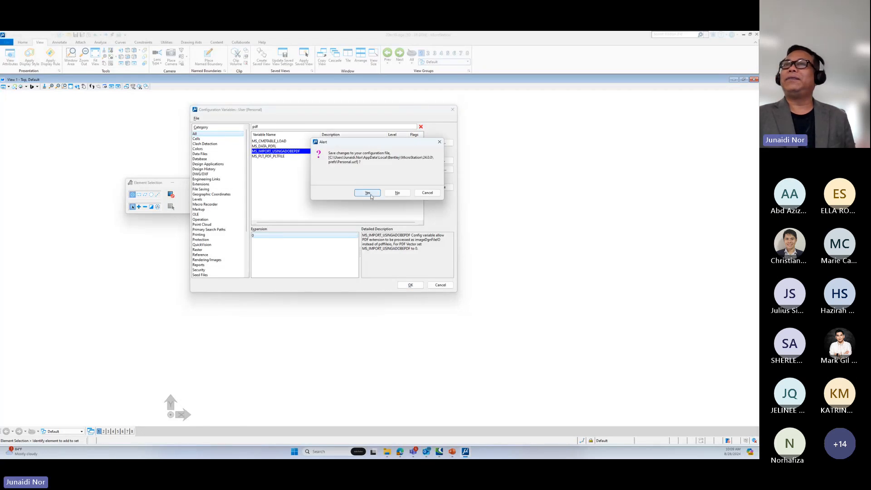
pyautogui.click(368, 193)
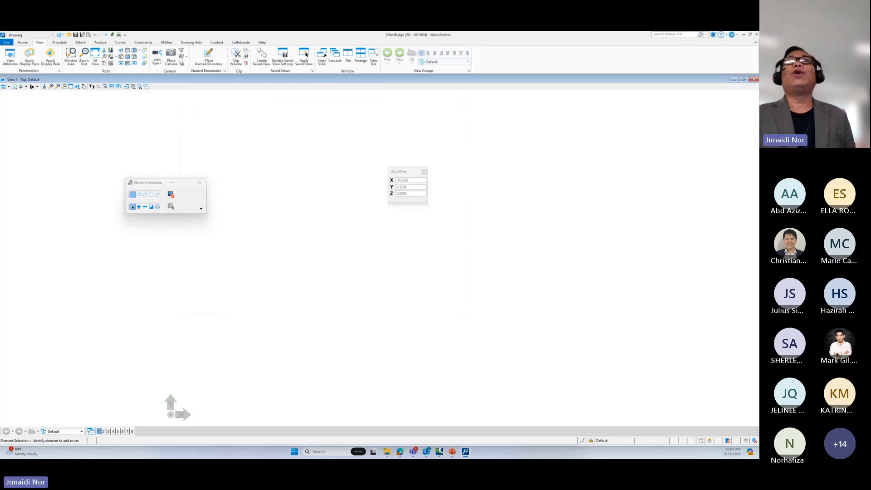
# Step: Save the design file's settings
pyautogui.click(6, 42)
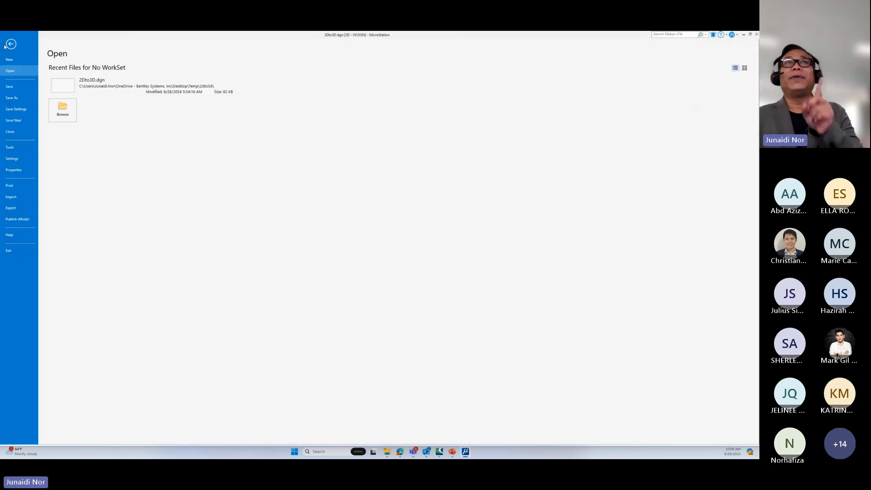
pyautogui.click(14, 109)
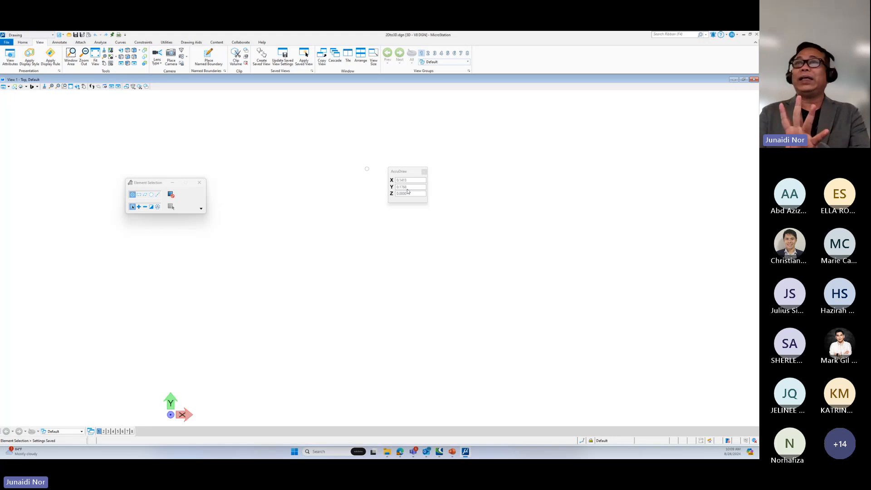
# Step: Close the design file and reopen 2Dto3D.dgn from the recent files
pyautogui.click(6, 42)
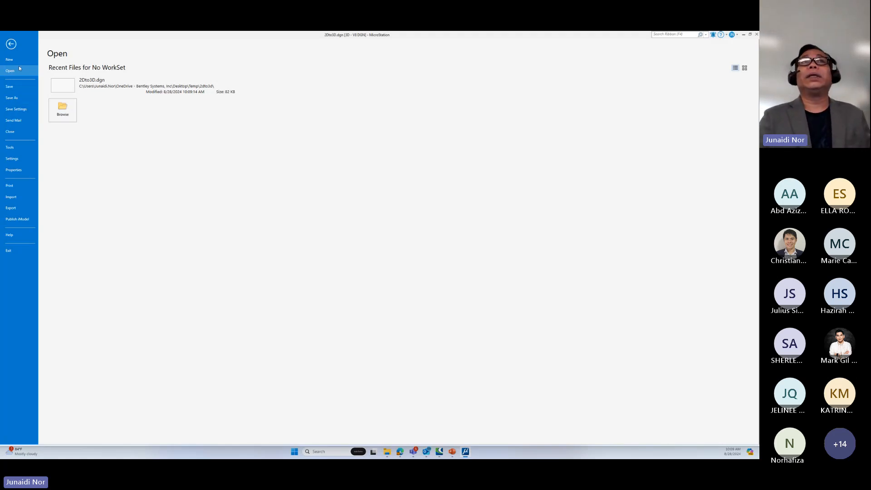
pyautogui.click(11, 44)
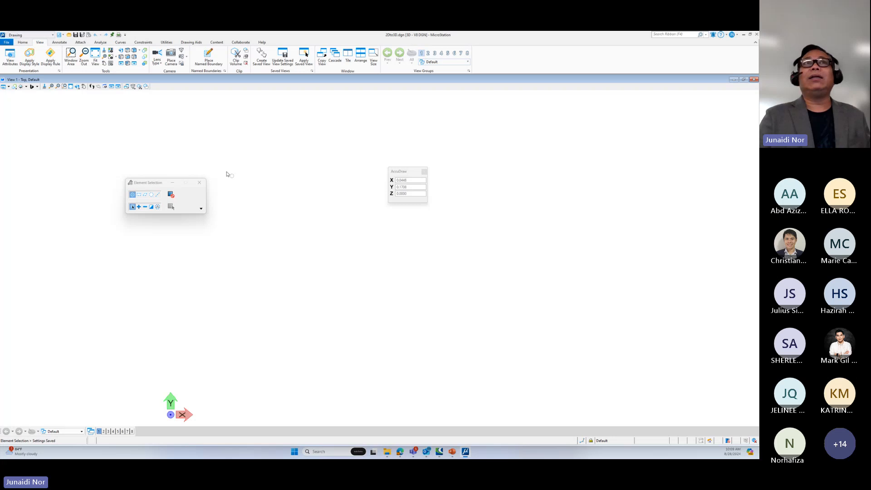
pyautogui.click(6, 43)
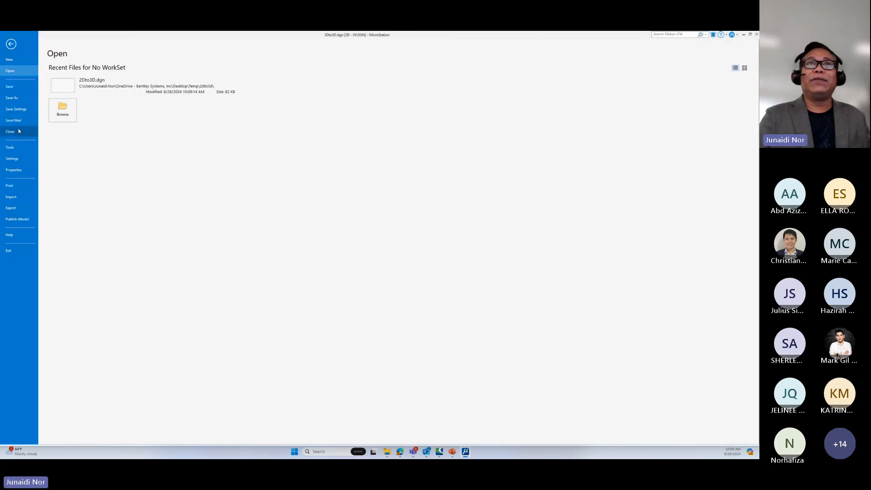
pyautogui.click(19, 131)
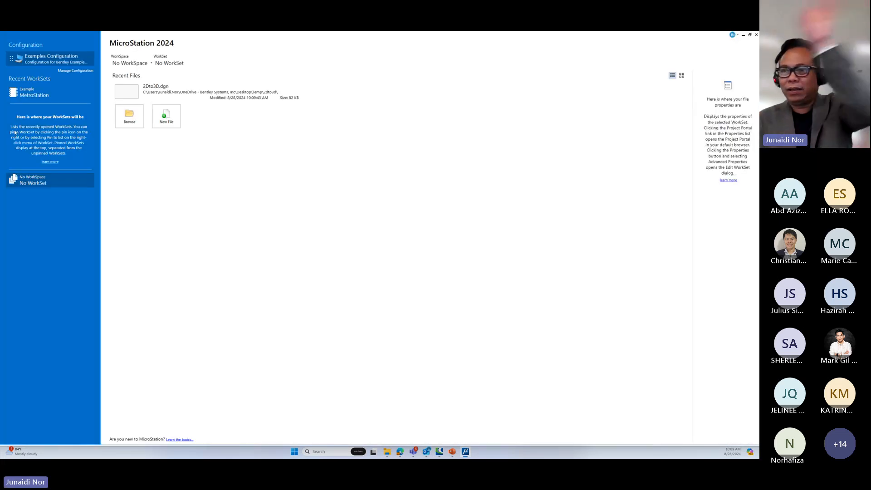
pyautogui.click(129, 94)
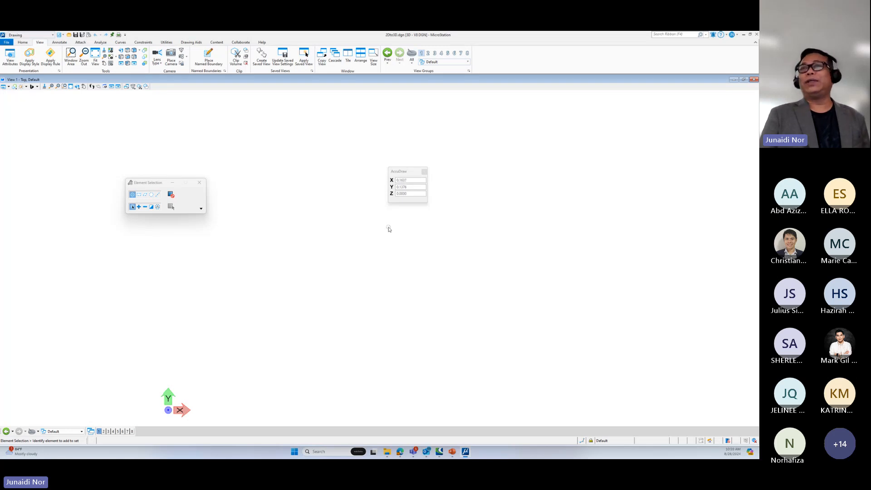
# Step: Import 3d.pdf from the 2dto3d folder into the design file using the PDF exchange file type
pyautogui.click(7, 43)
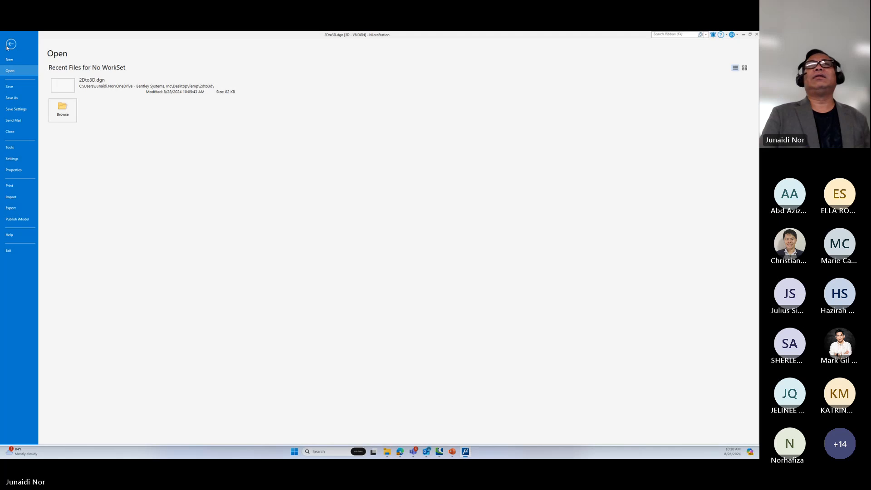
pyautogui.click(19, 197)
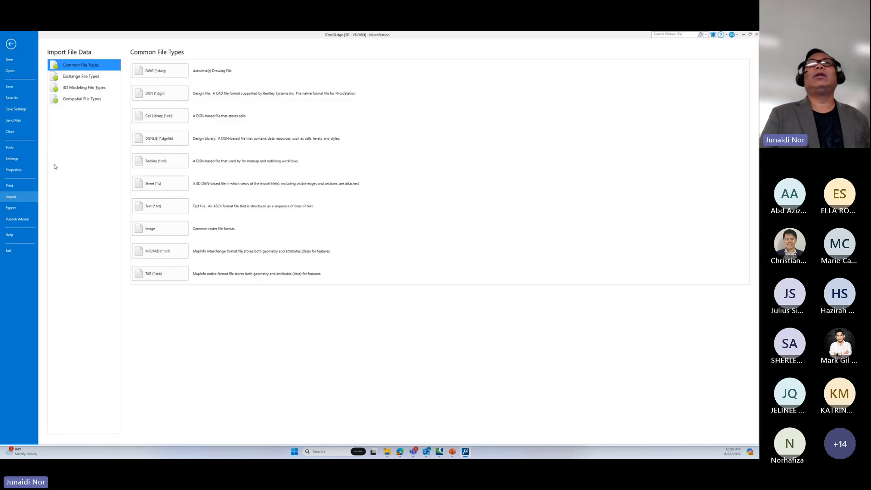
pyautogui.click(10, 44)
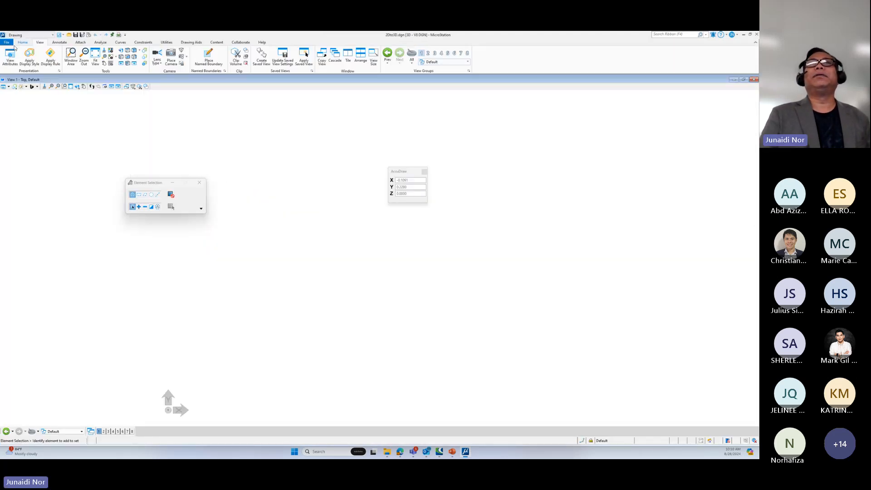
pyautogui.click(9, 44)
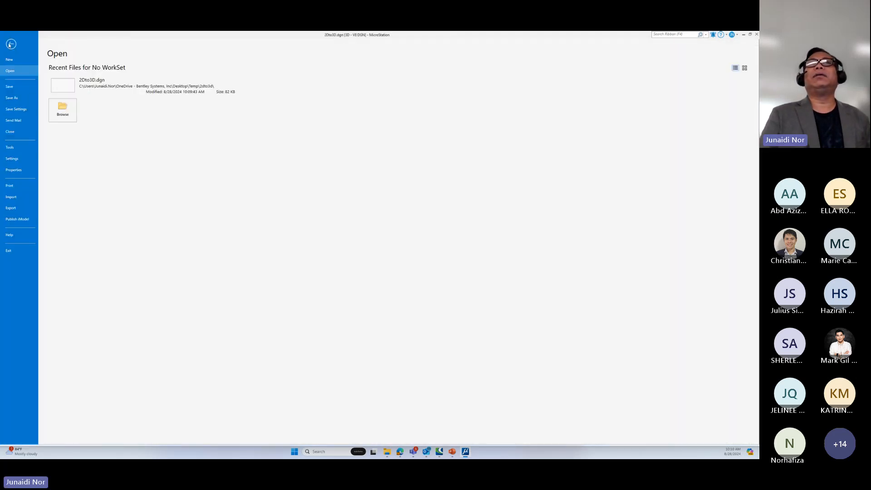
pyautogui.click(15, 197)
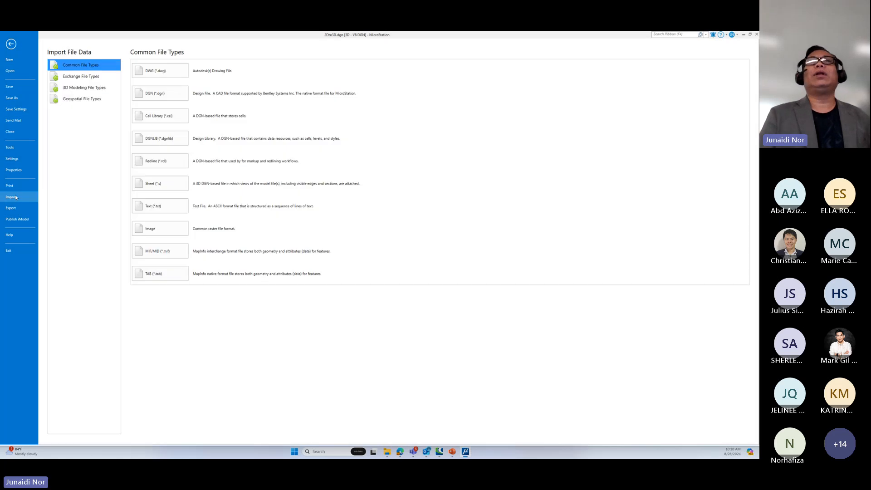
pyautogui.click(78, 78)
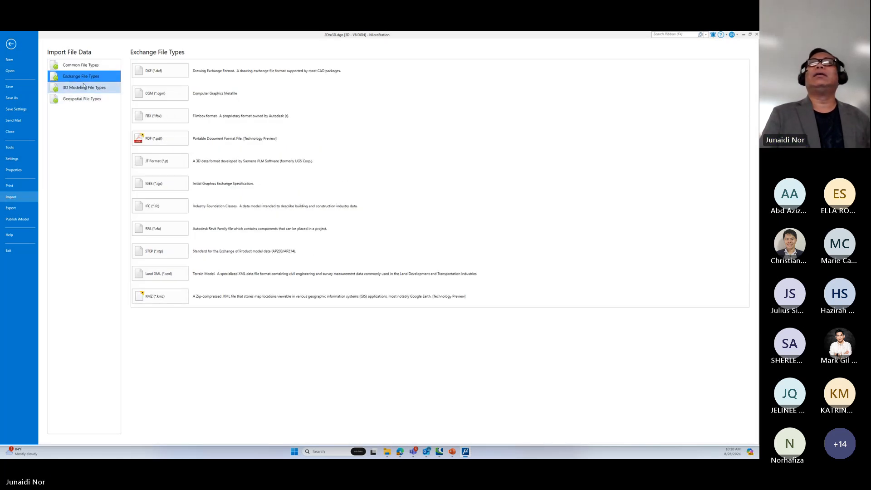
pyautogui.click(155, 142)
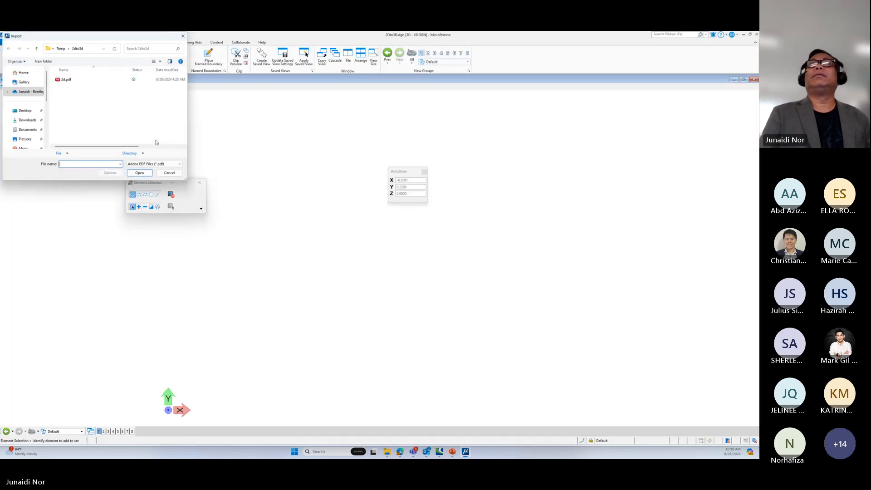
pyautogui.moveTo(79, 41); pyautogui.dragTo(231, 63)
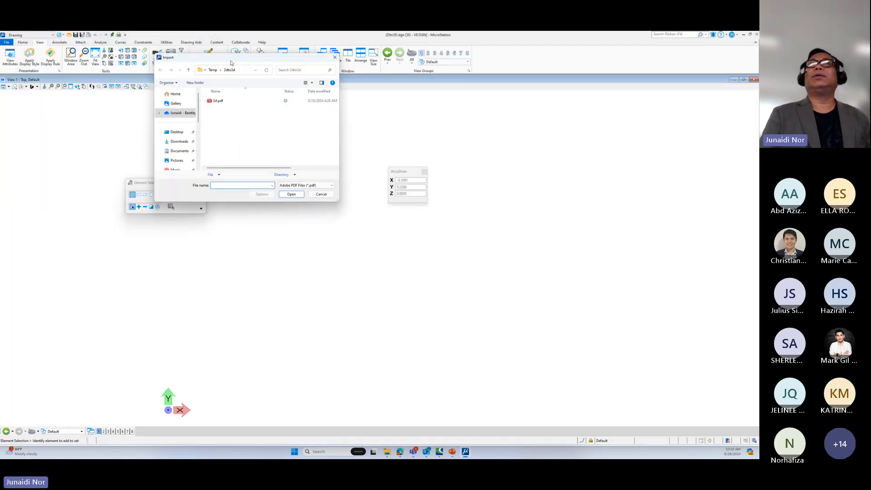
pyautogui.doubleClick(219, 101)
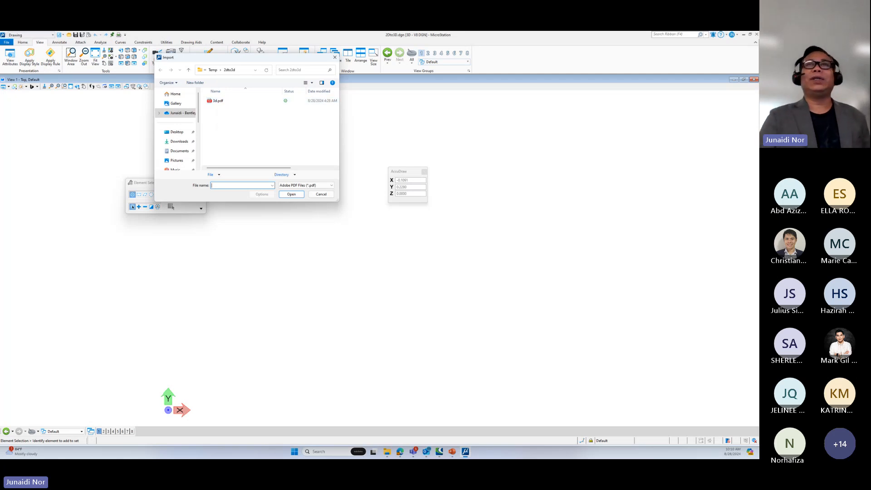
pyautogui.moveTo(425, 107); pyautogui.dragTo(0, 150)
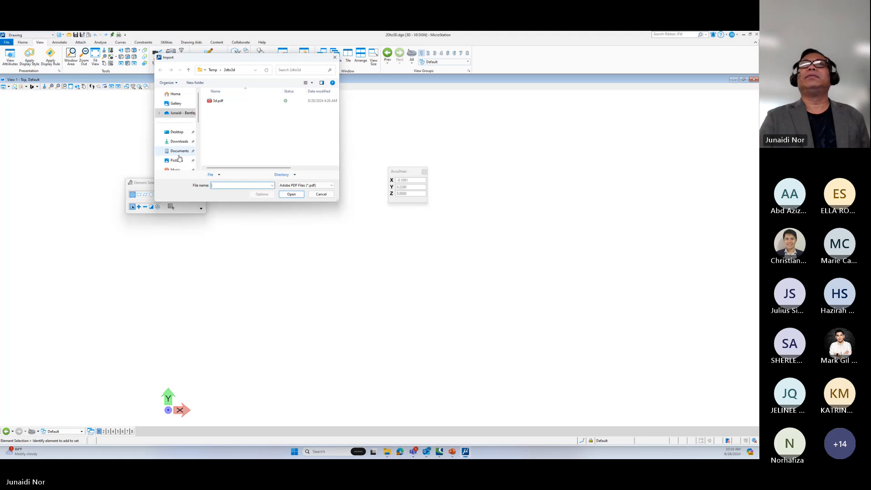
pyautogui.doubleClick(215, 101)
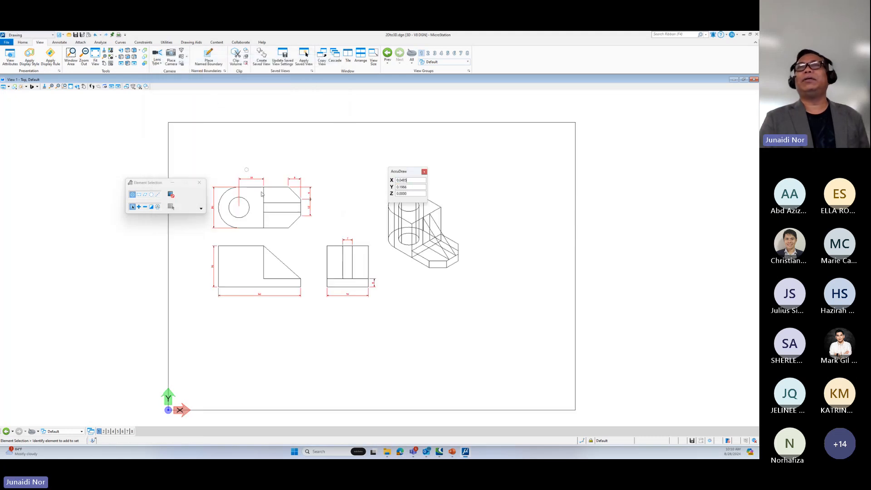
# Step: Try deleting the sheet border, check individual lines of the side and front views by selecting them, and undo the deletion
pyautogui.click(480, 123)
pyautogui.press('Delete')
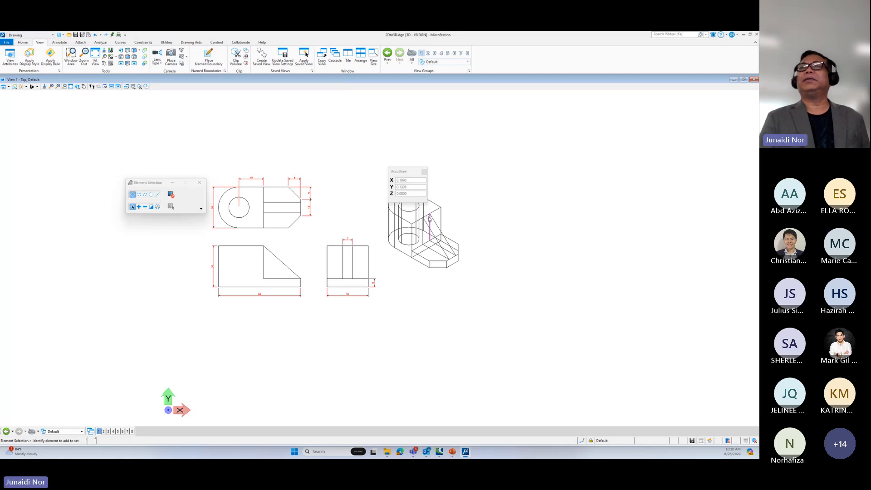
pyautogui.click(368, 258)
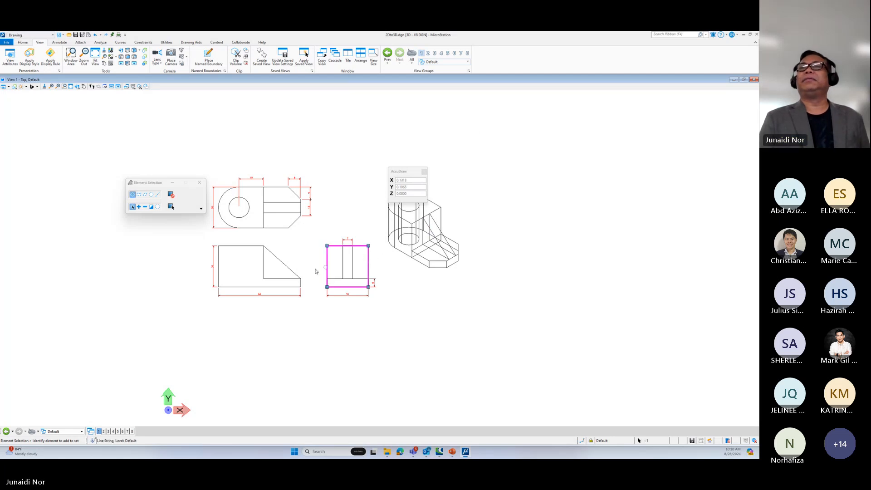
pyautogui.click(289, 268)
pyautogui.click(264, 264)
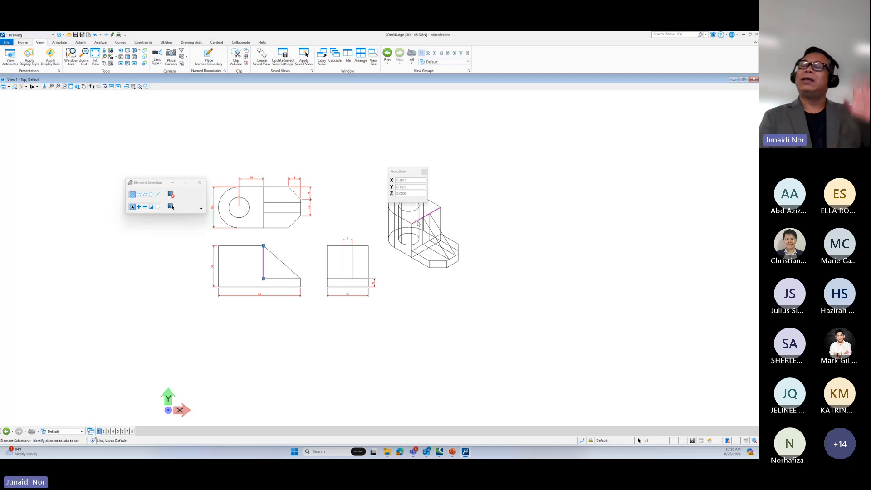
pyautogui.click(344, 227)
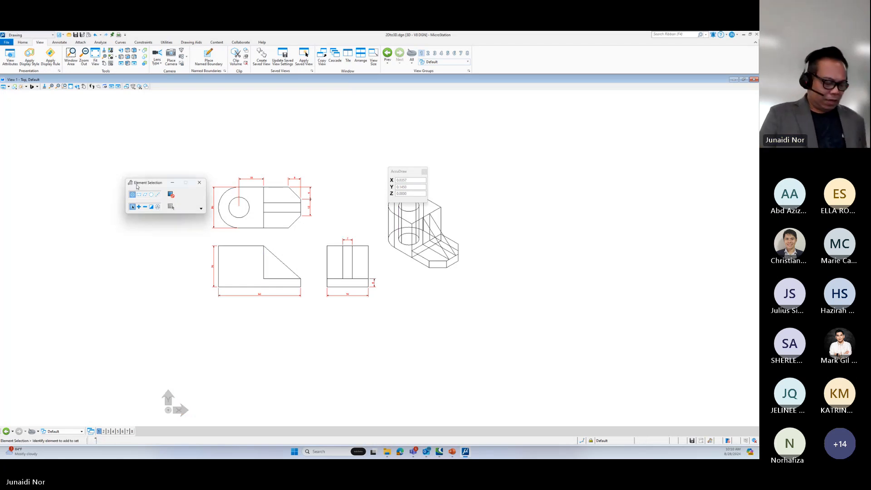
pyautogui.hotkey('ctrl', 'z')
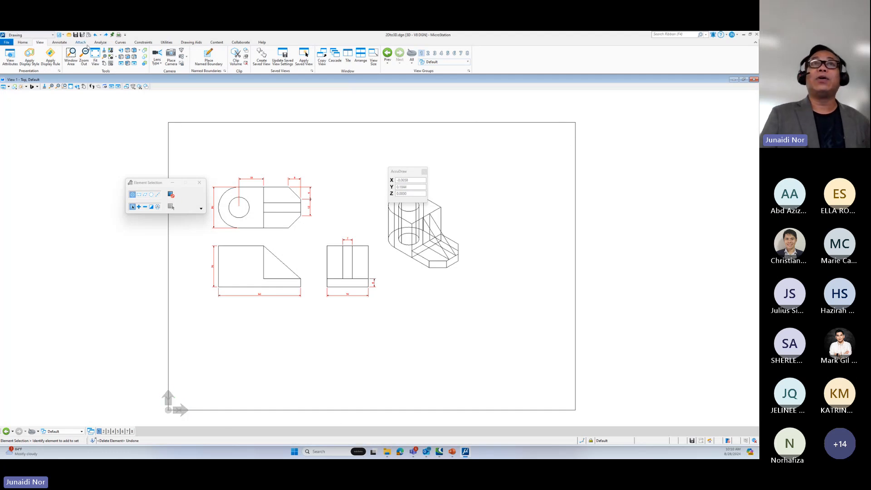
# Step: Measure the distance between the two endpoints of the full-height vertical line in the part's top view
pyautogui.click(99, 42)
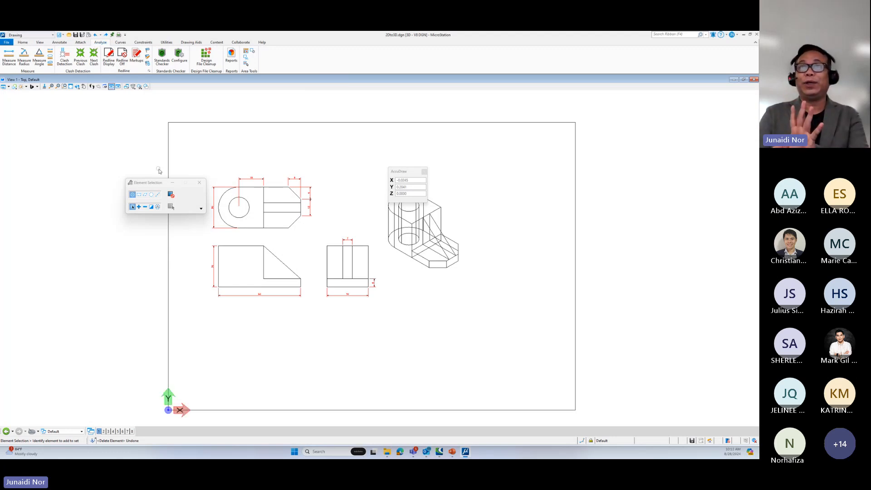
pyautogui.scroll(5, 226, 211)
pyautogui.moveTo(153, 189); pyautogui.dragTo(91, 234)
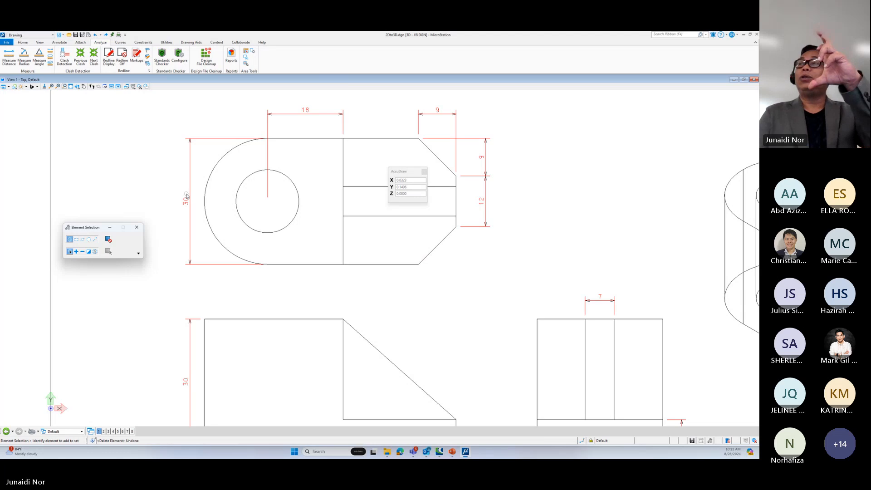
pyautogui.scroll(-3, 186, 196)
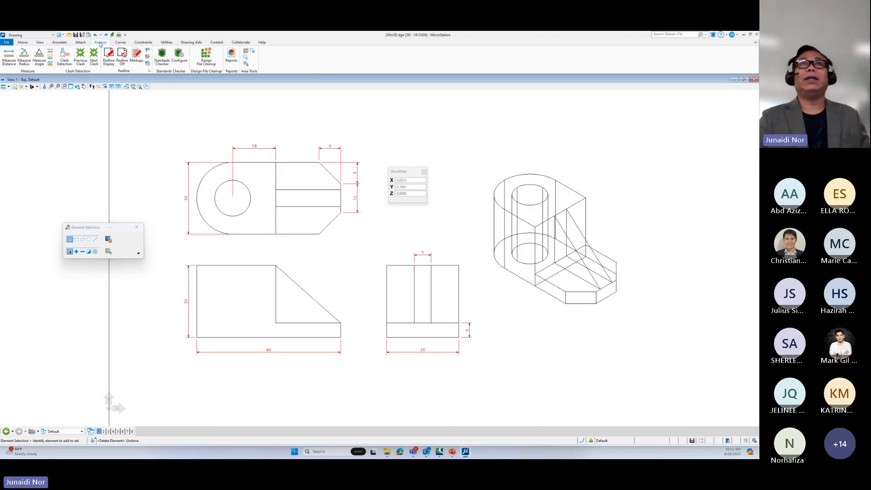
pyautogui.click(9, 58)
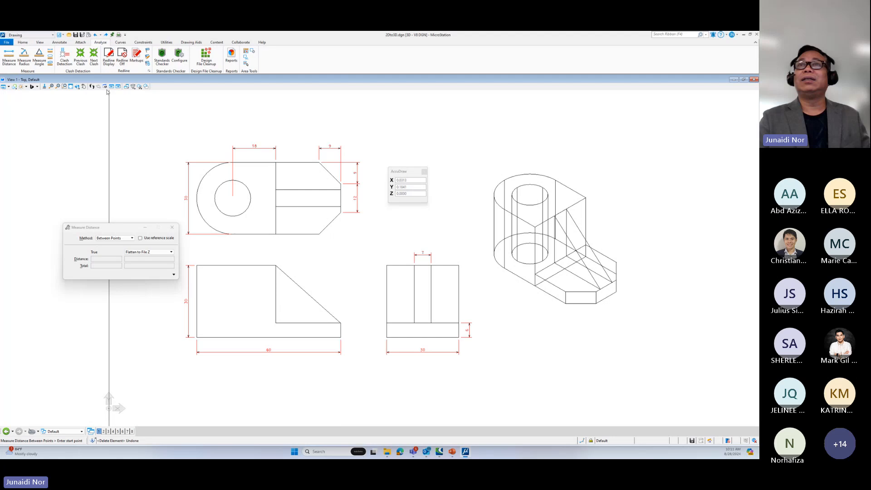
pyautogui.click(275, 163)
pyautogui.click(276, 234)
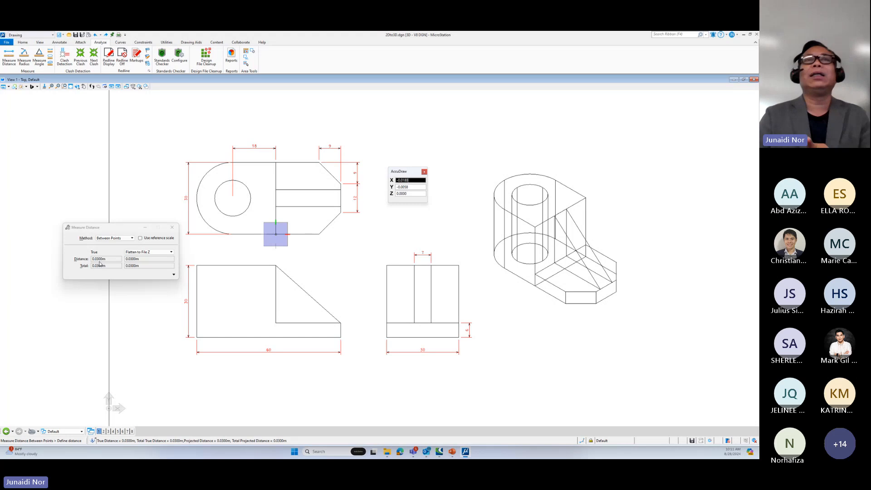
pyautogui.rightClick(188, 204)
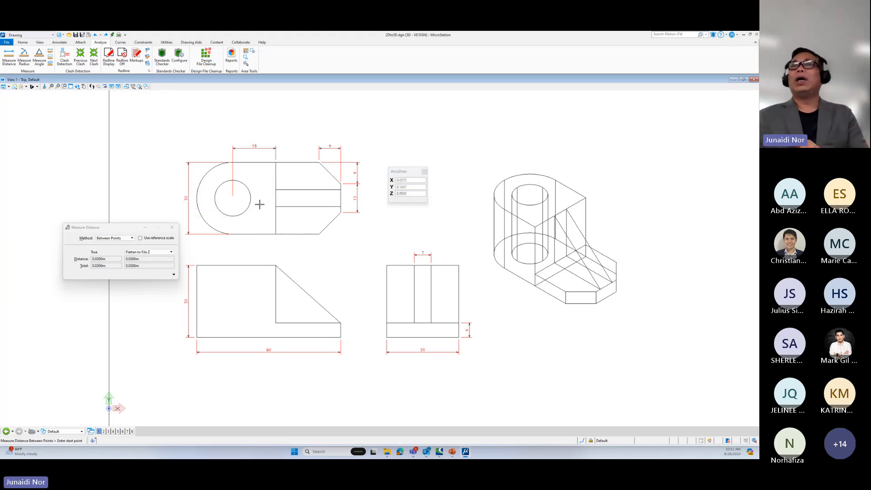
# Step: Delete the rectangular sheet border surrounding the imported drawing views
pyautogui.scroll(-2, 261, 205)
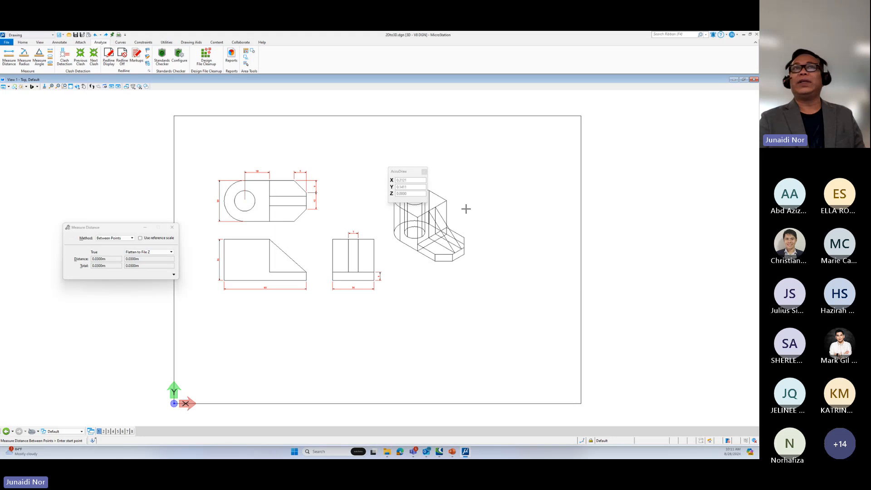
pyautogui.click(22, 42)
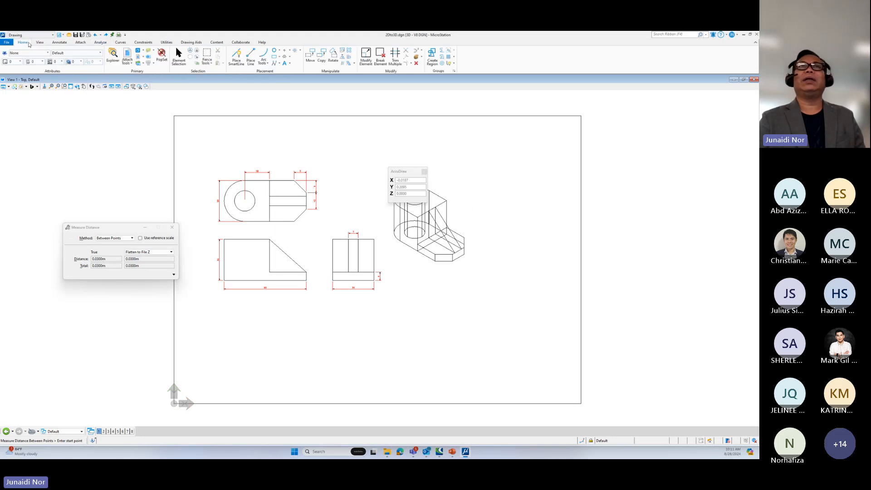
pyautogui.click(179, 55)
pyautogui.moveTo(499, 171); pyautogui.dragTo(393, 280)
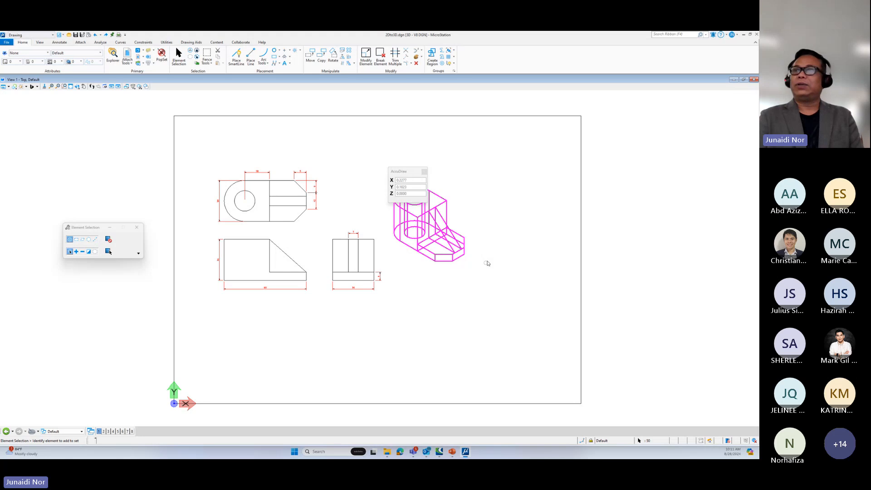
pyautogui.click(488, 263)
pyautogui.click(578, 116)
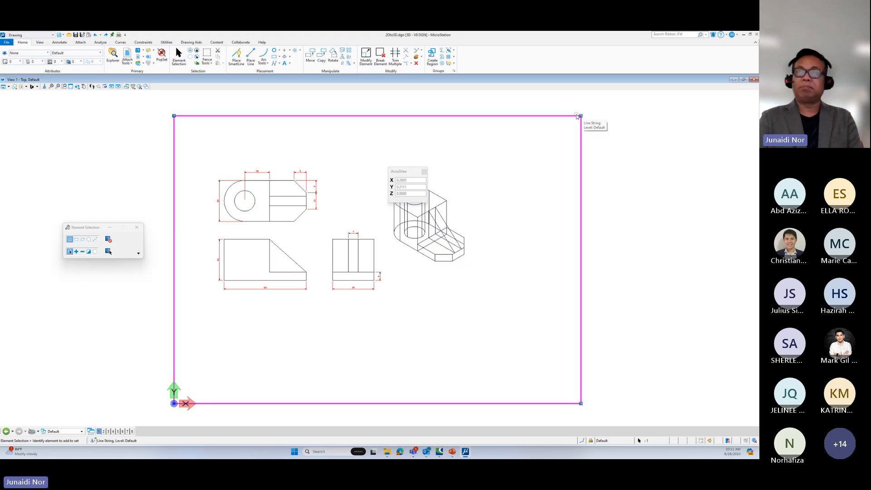
pyautogui.press('Delete')
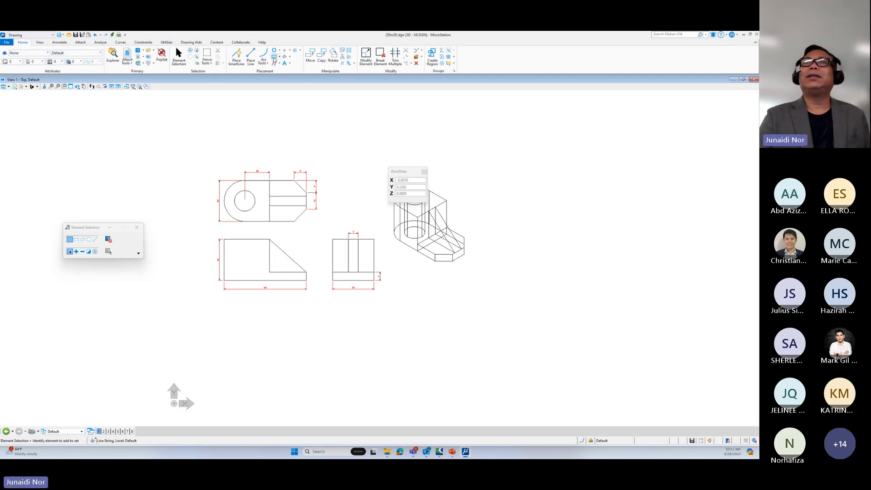
# Step: Change the view's display style to Wireframe
pyautogui.click(274, 58)
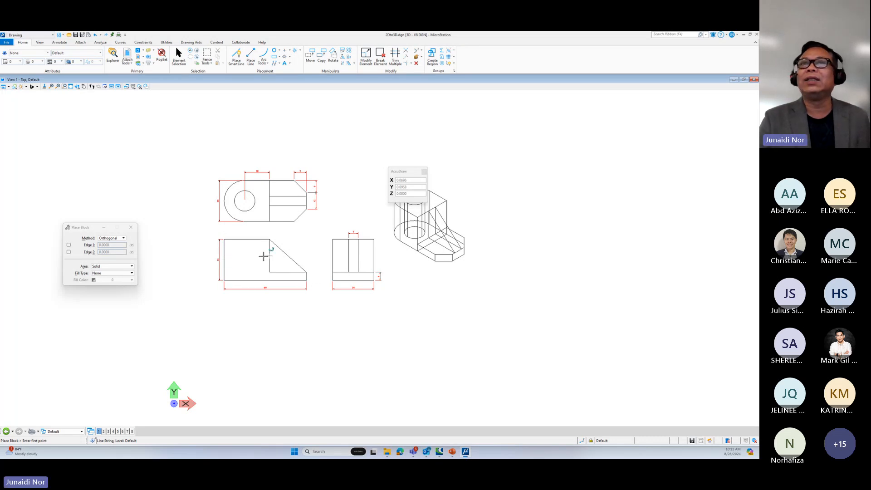
pyautogui.click(224, 240)
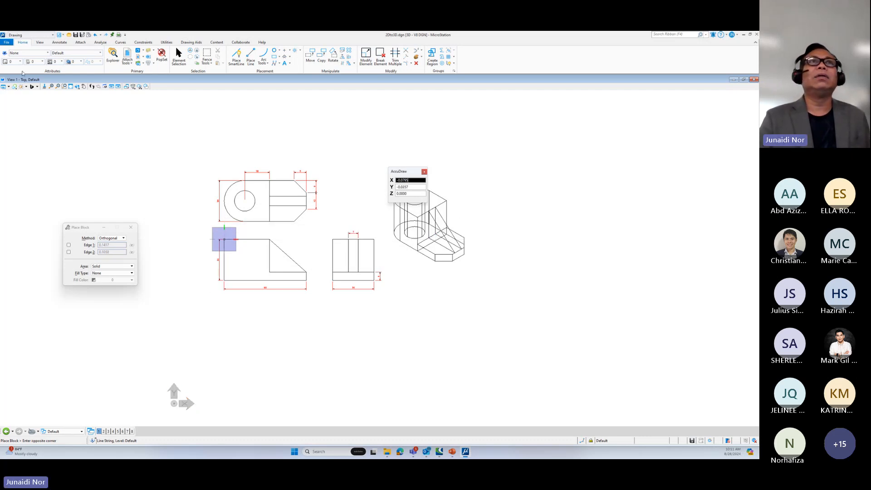
pyautogui.click(15, 87)
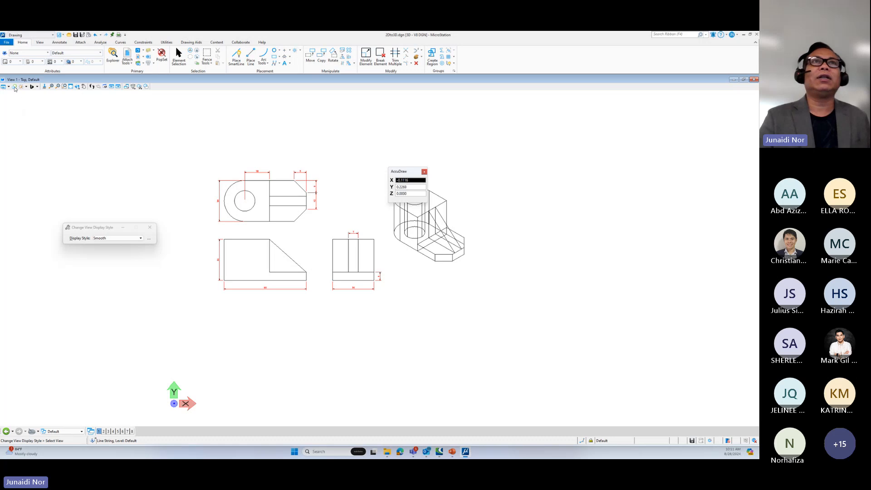
pyautogui.click(14, 88)
pyautogui.click(28, 139)
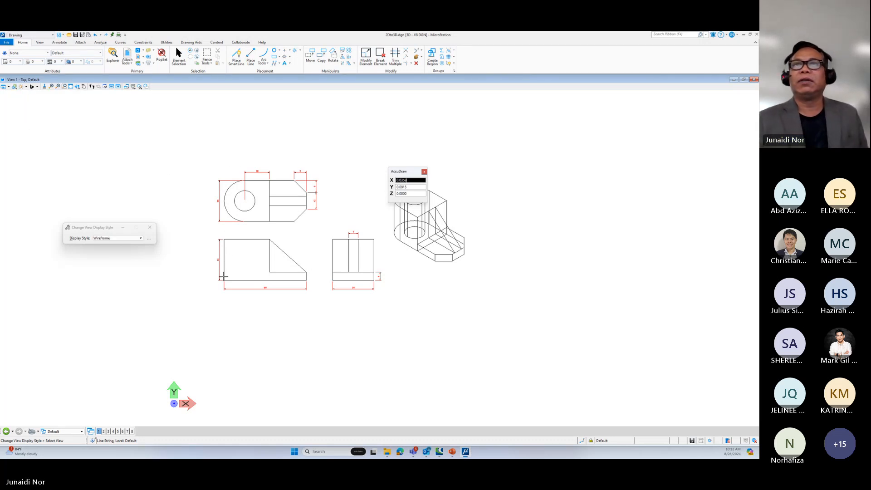
pyautogui.rightClick(145, 146)
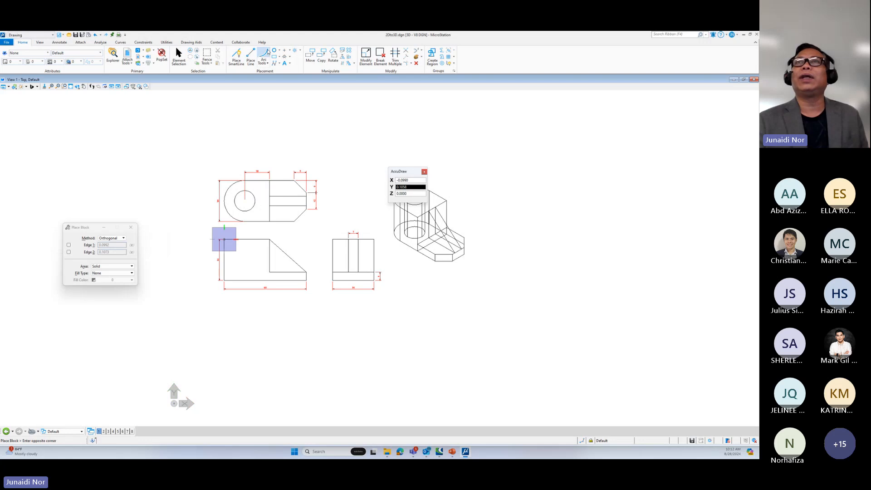
# Step: Place an orthogonal block 60 wide and 30 high, extending downward from the front view's upper-left corner
pyautogui.click(275, 57)
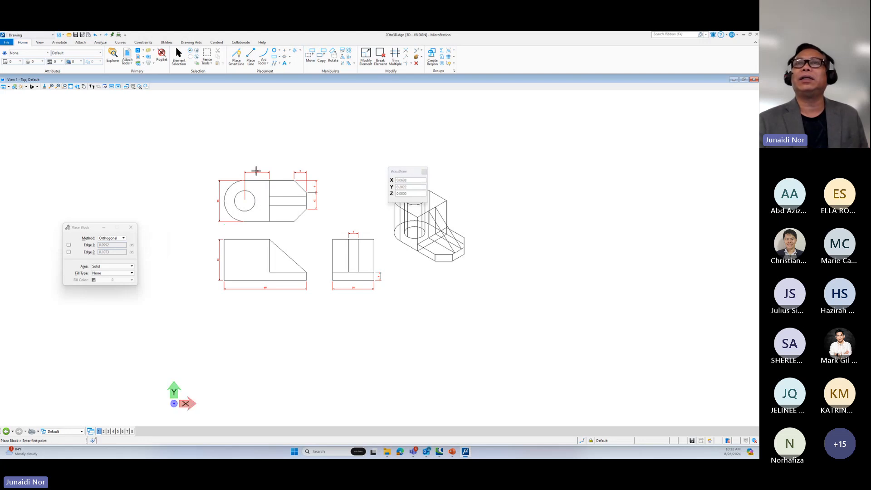
pyautogui.click(225, 239)
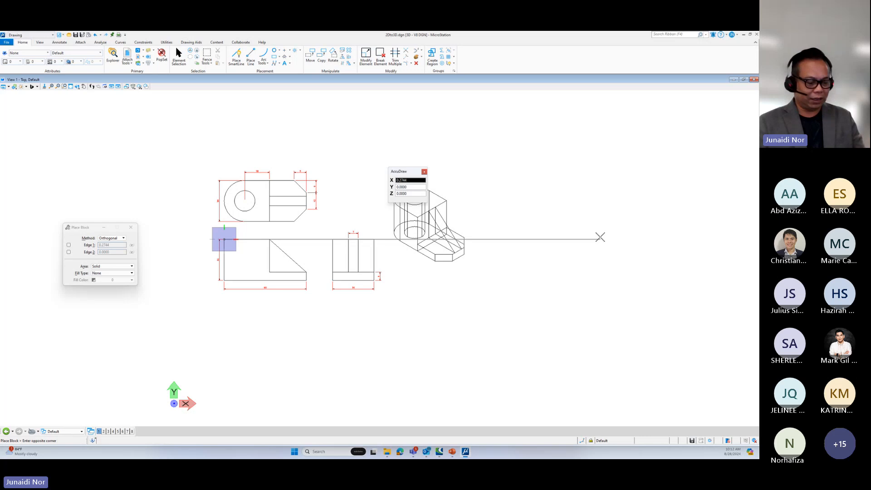
pyautogui.write('60')
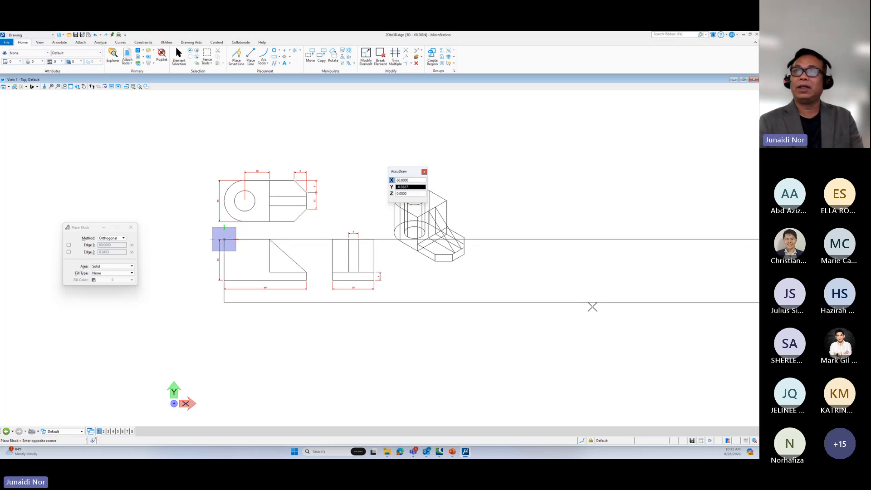
pyautogui.write('30')
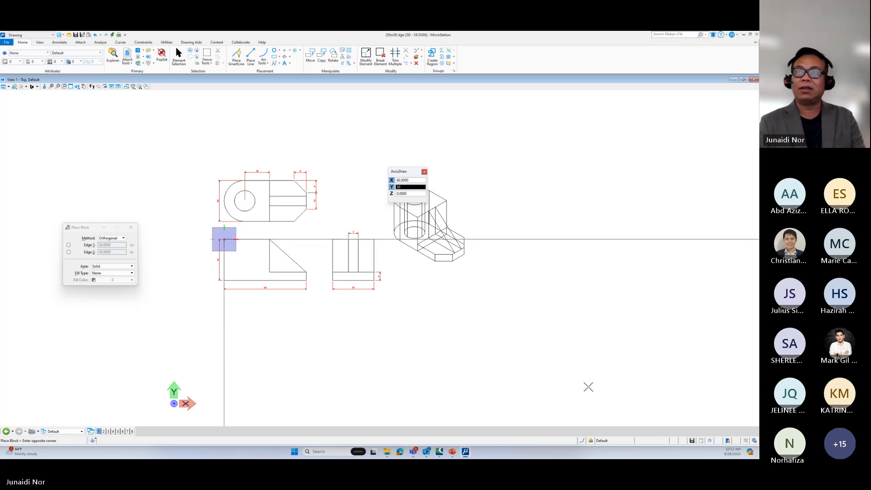
pyautogui.click(553, 338)
pyautogui.scroll(-8, 498, 280)
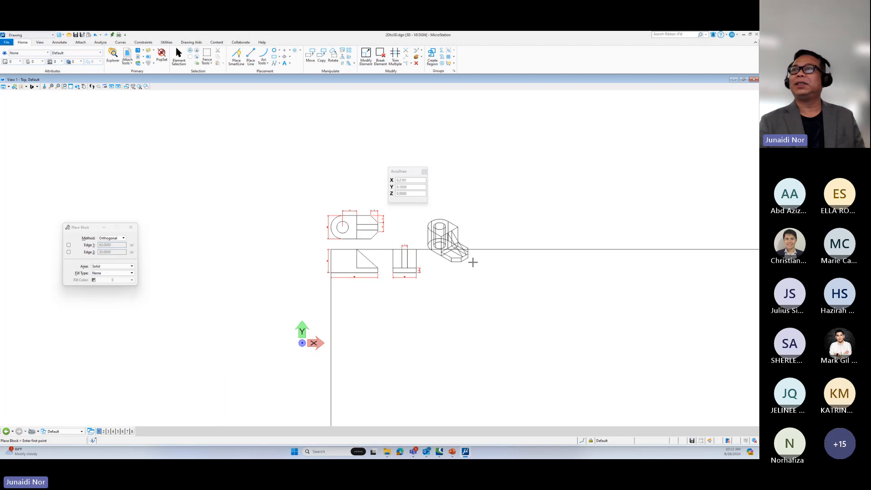
pyautogui.moveTo(471, 259); pyautogui.dragTo(242, 165, button='middle')
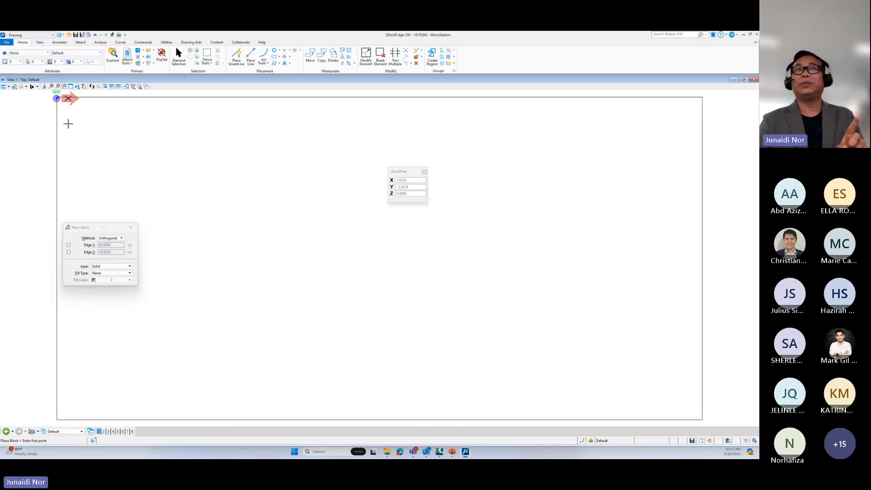
# Step: Scale all drawing views proportionally by 3 points from the front view's upper-left corner, matching its lower-right corner to the block's
pyautogui.moveTo(78, 121); pyautogui.dragTo(272, 244, button='middle')
pyautogui.scroll(8, 252, 218)
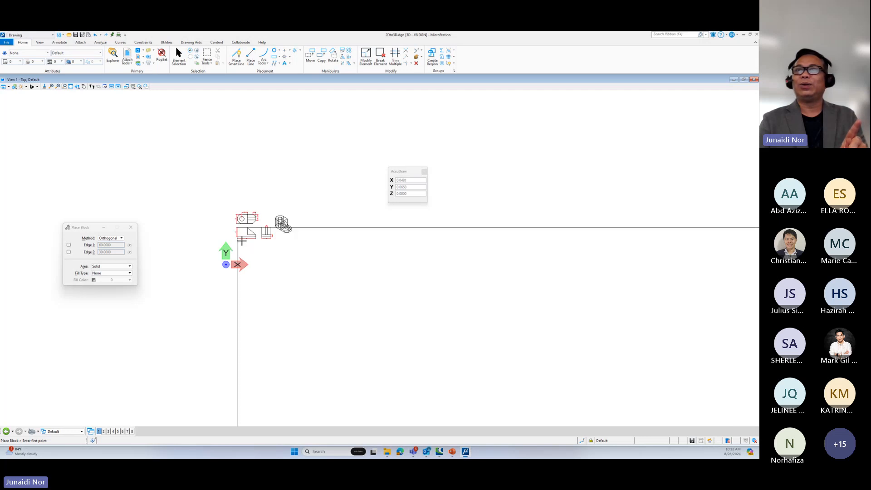
pyautogui.scroll(2, 233, 230)
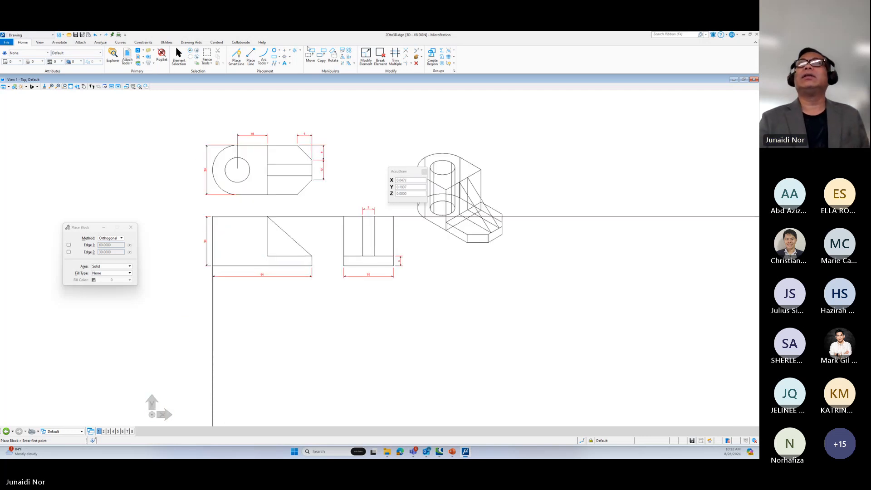
pyautogui.click(180, 55)
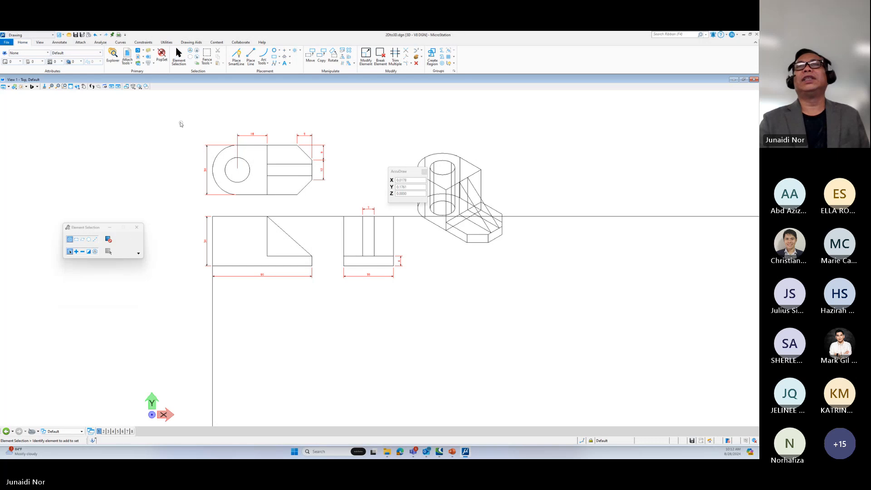
pyautogui.moveTo(169, 108)
pyautogui.mouseDown()
pyautogui.moveTo(432, 272)
pyautogui.moveTo(599, 335)
pyautogui.mouseUp()
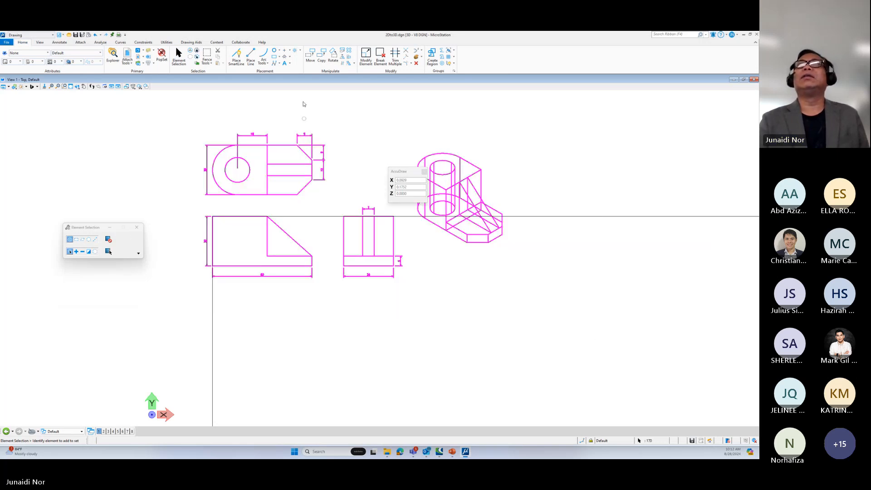
pyautogui.click(343, 51)
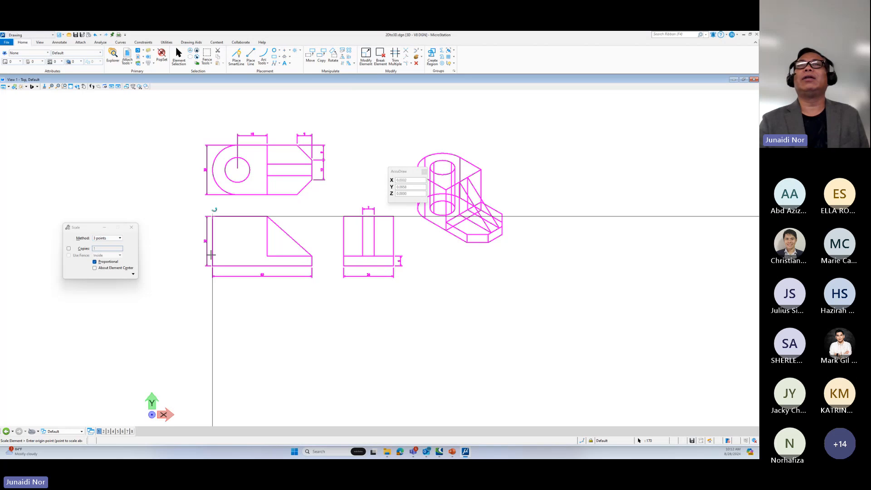
pyautogui.click(213, 216)
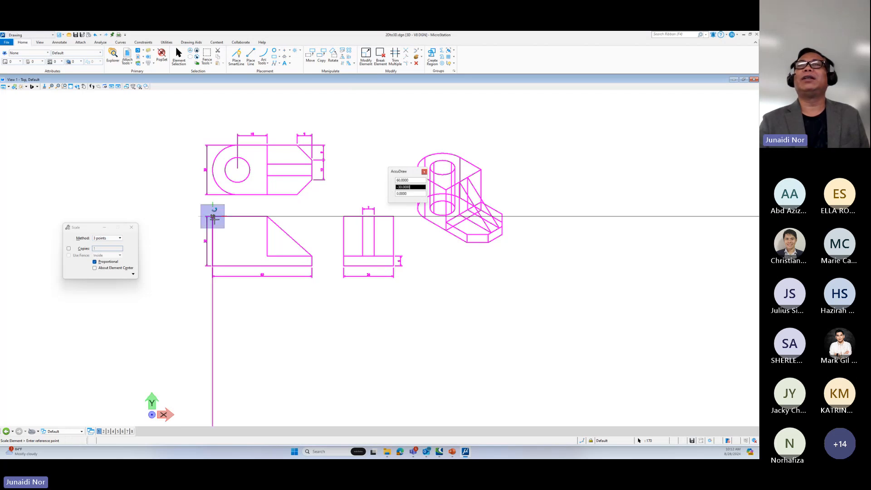
pyautogui.click(311, 263)
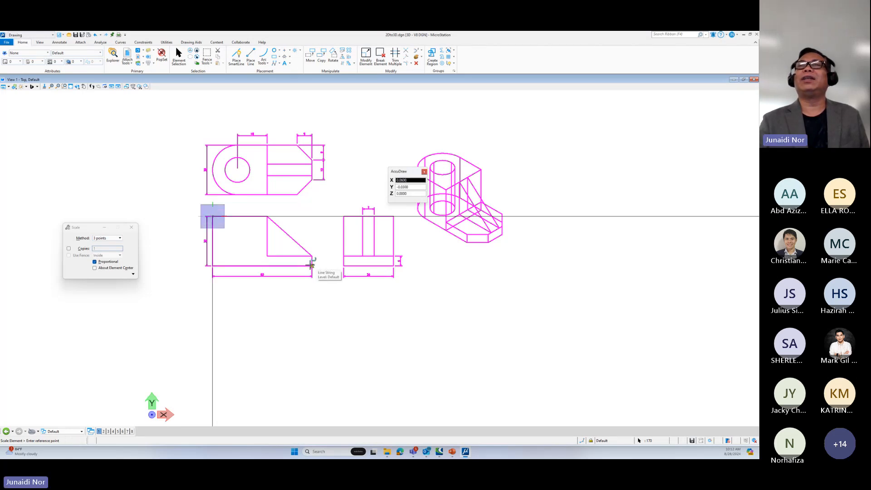
pyautogui.scroll(-5, 312, 264)
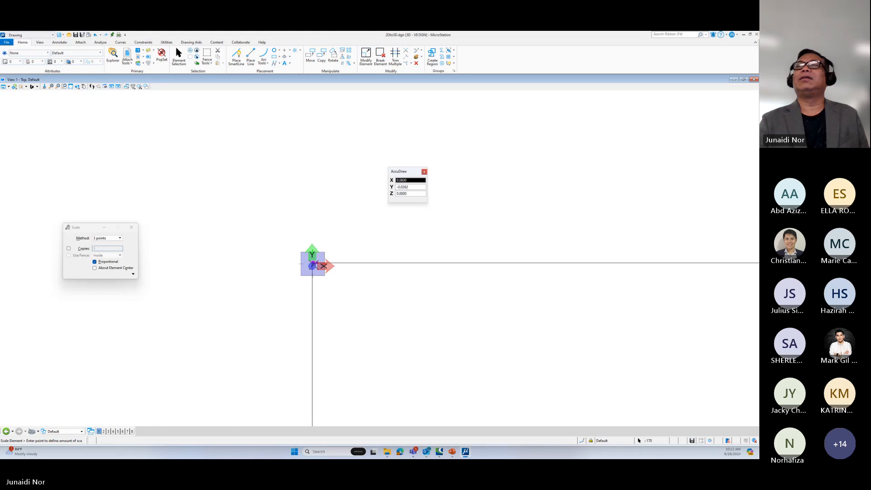
pyautogui.scroll(5, 353, 284)
pyautogui.scroll(5, 353, 285)
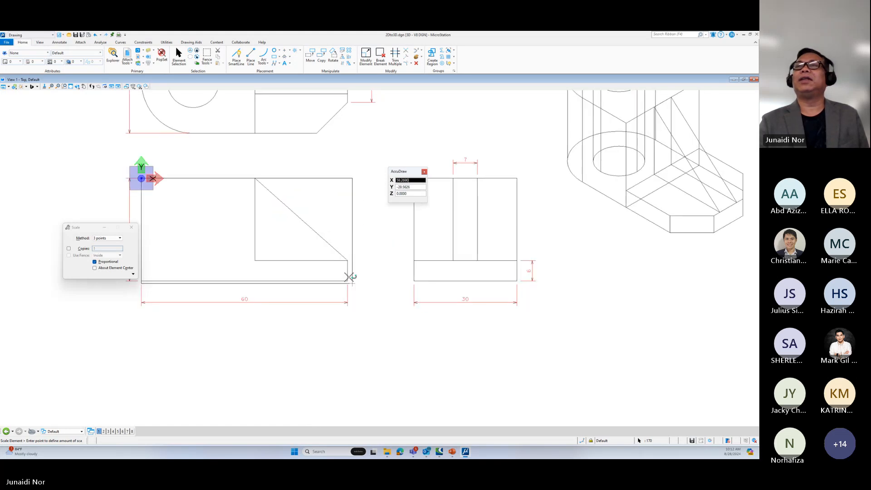
pyautogui.click(354, 284)
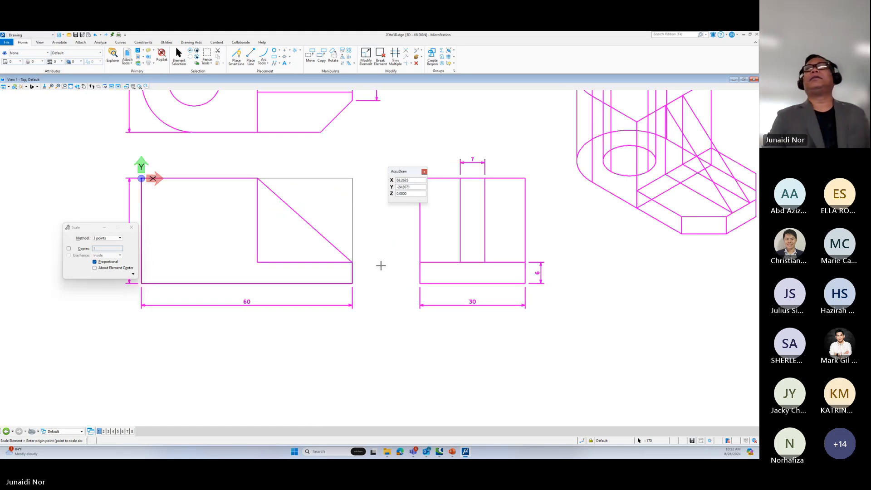
pyautogui.rightClick(382, 265)
# Step: Measure the distance between the endpoints of the front view's left vertical edge
pyautogui.scroll(-5, 382, 265)
pyautogui.scroll(2, 382, 265)
pyautogui.scroll(2, 382, 265)
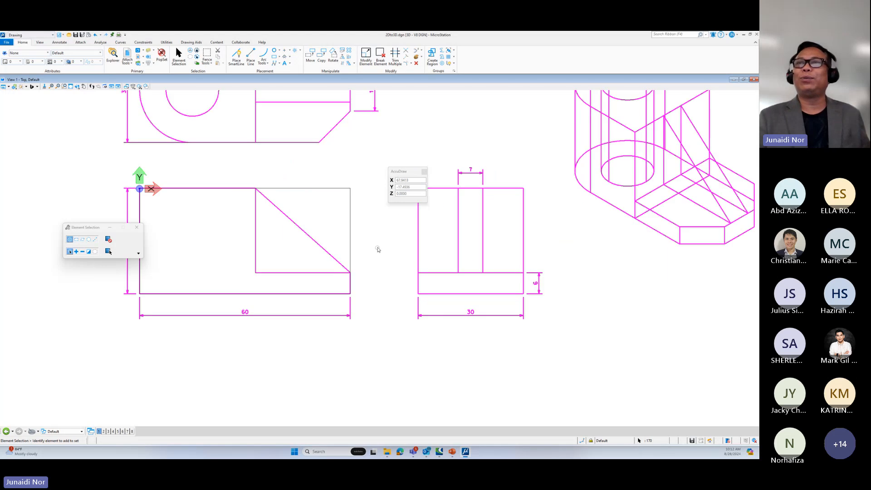
pyautogui.moveTo(91, 229); pyautogui.dragTo(57, 162)
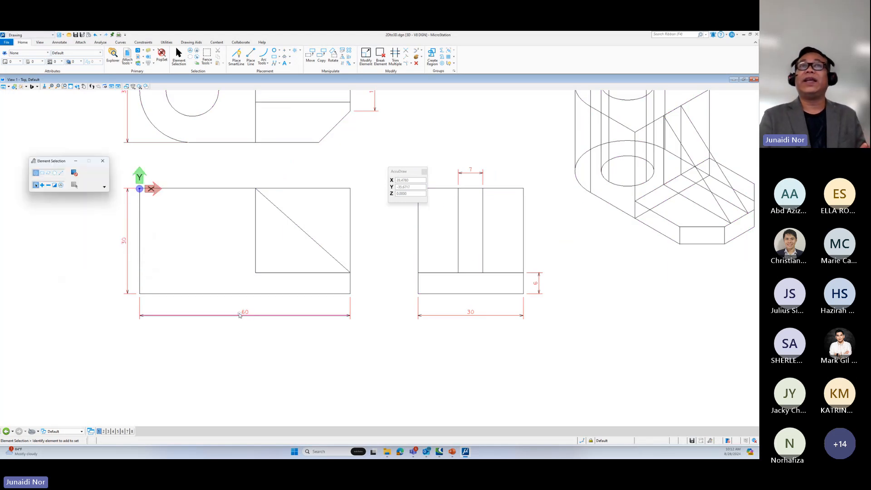
pyautogui.click(100, 43)
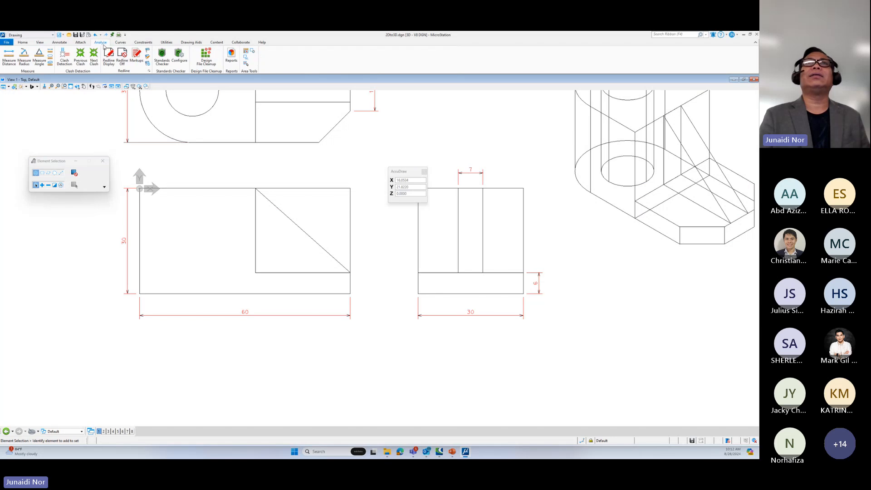
pyautogui.click(14, 58)
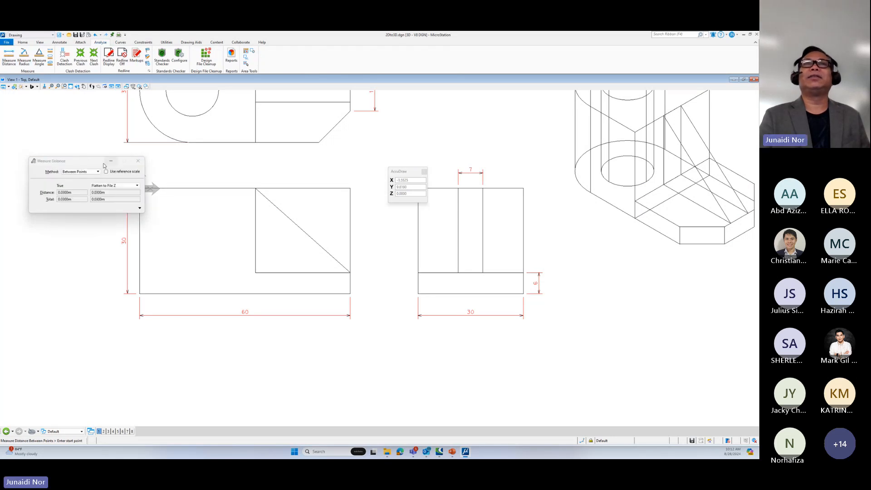
pyautogui.moveTo(72, 160); pyautogui.dragTo(39, 157)
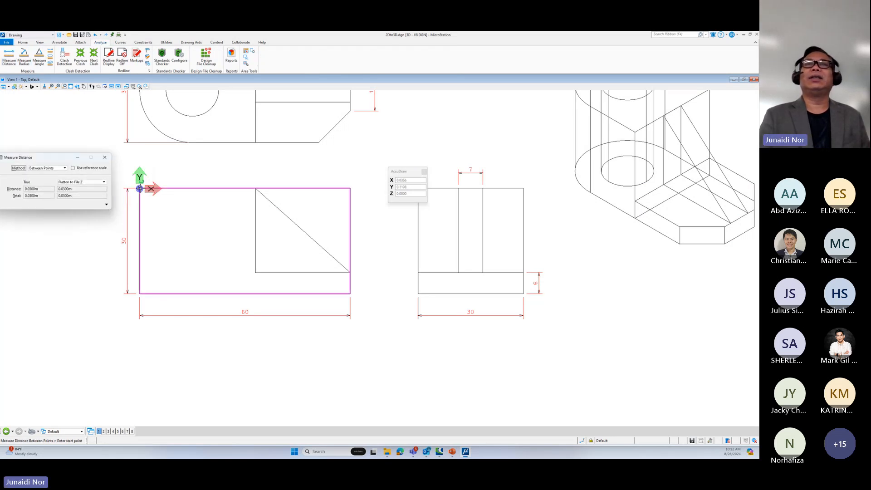
pyautogui.click(140, 188)
pyautogui.click(140, 290)
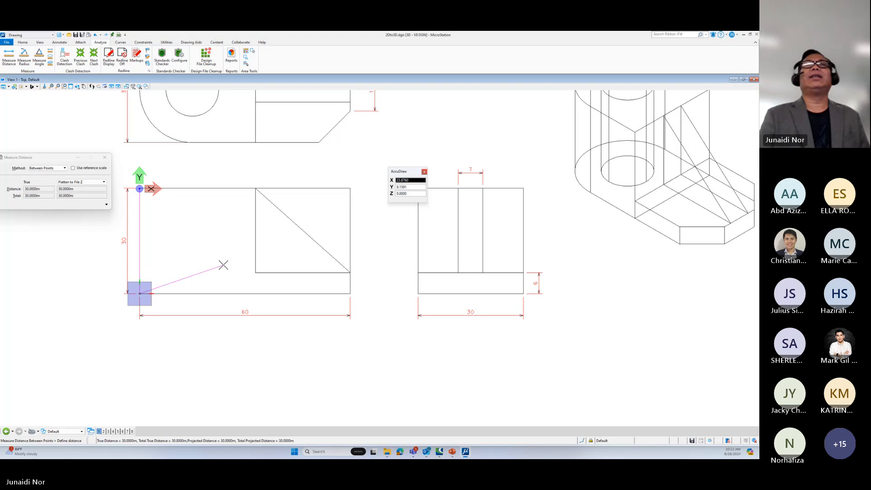
pyautogui.rightClick(158, 293)
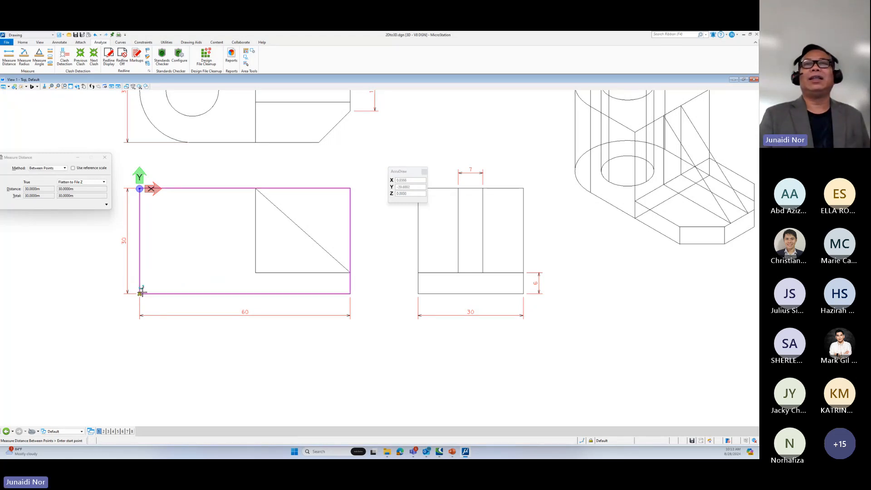
# Step: Measure the distance between the endpoints of the front view's bottom edge
pyautogui.click(140, 293)
pyautogui.click(351, 293)
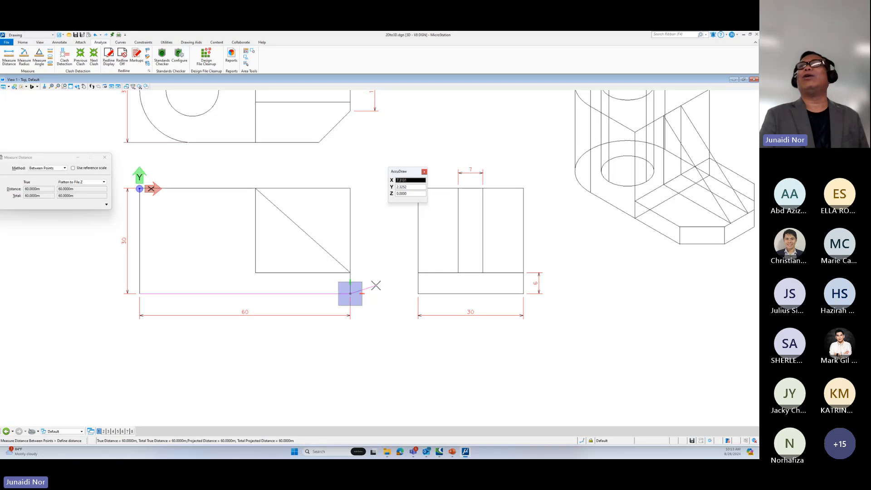
pyautogui.rightClick(376, 285)
pyautogui.scroll(-3, 376, 291)
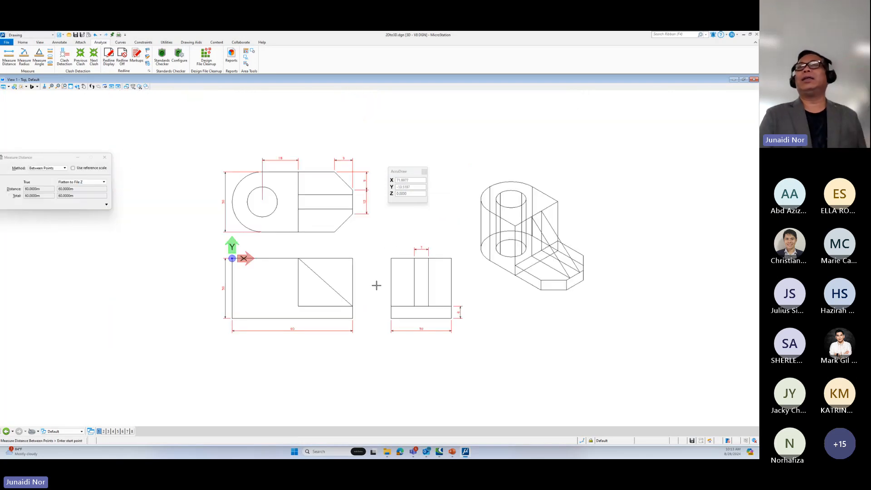
# Step: Delete the 60 by 30 reference block around the front view and rotate the view to isometric
pyautogui.click(83, 86)
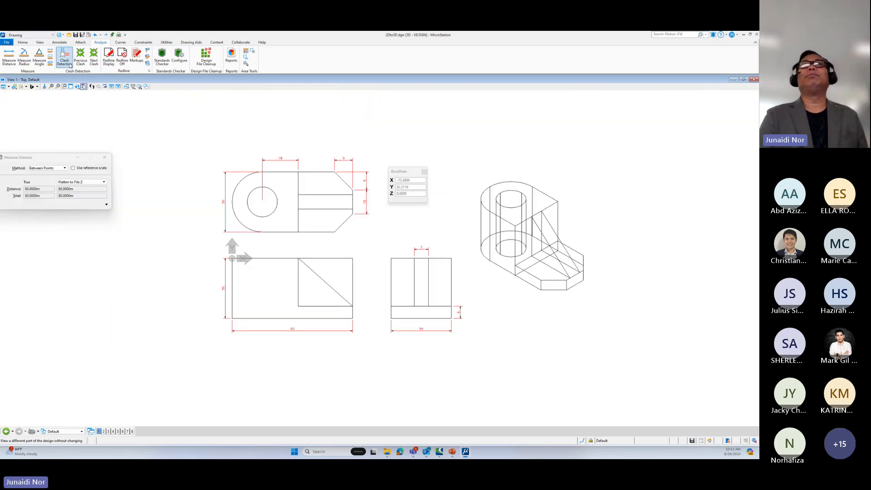
pyautogui.click(23, 42)
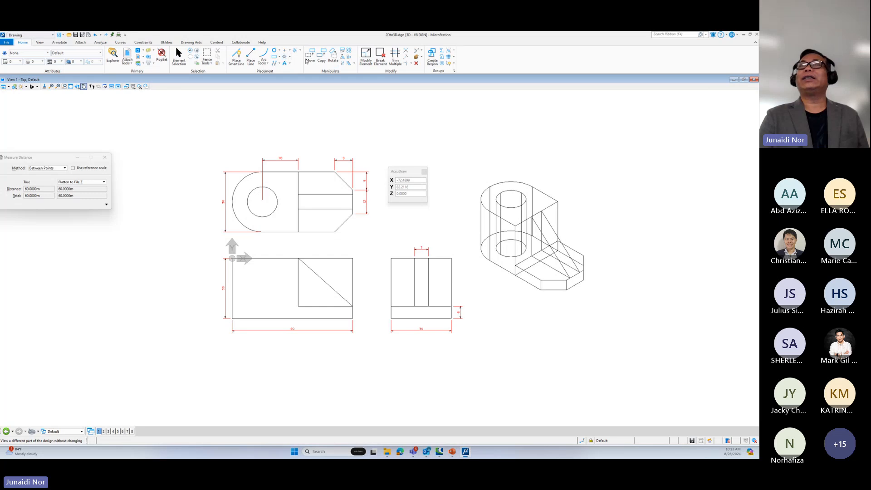
pyautogui.click(416, 64)
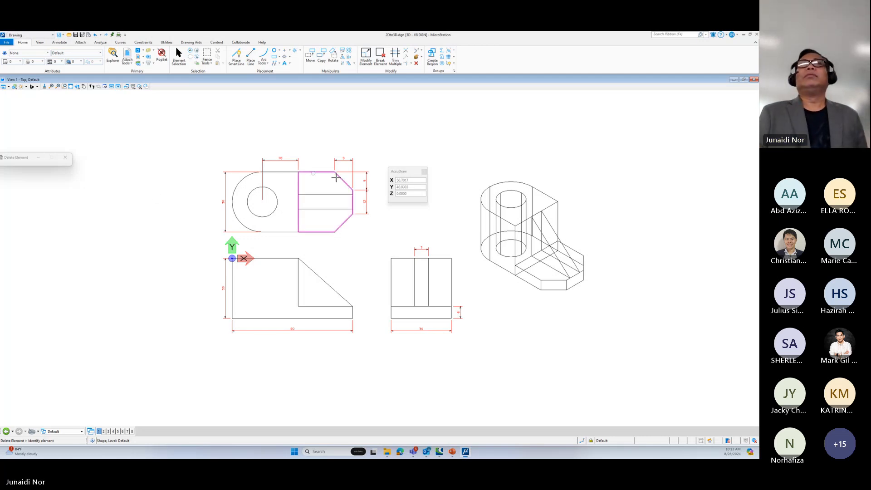
pyautogui.click(77, 87)
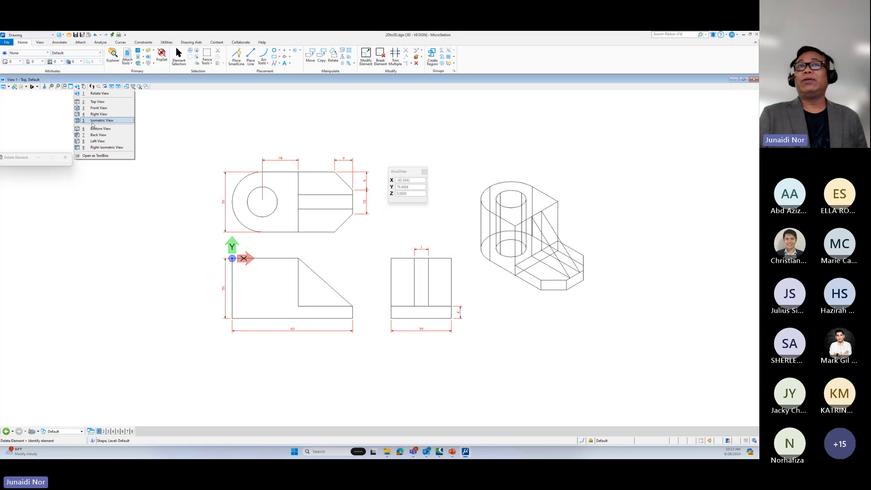
pyautogui.click(100, 120)
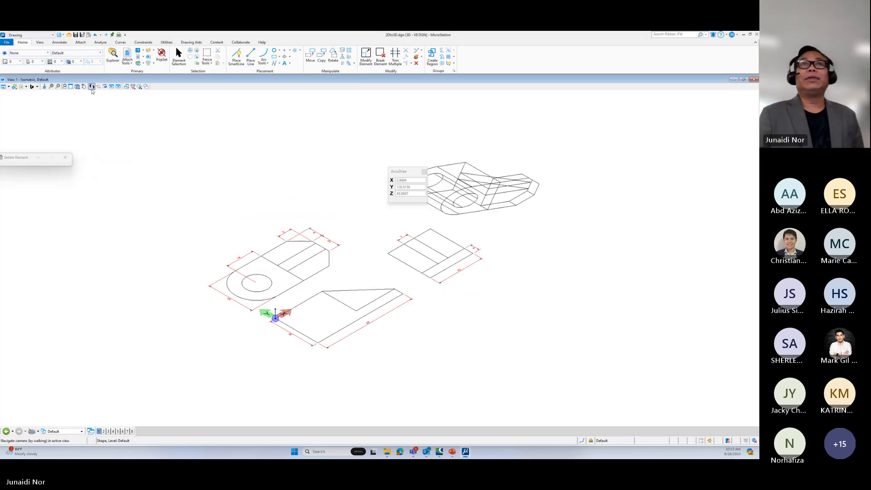
# Step: Return to the top view and delete the whole pictorial view of the part beside the orthographic views
pyautogui.click(77, 87)
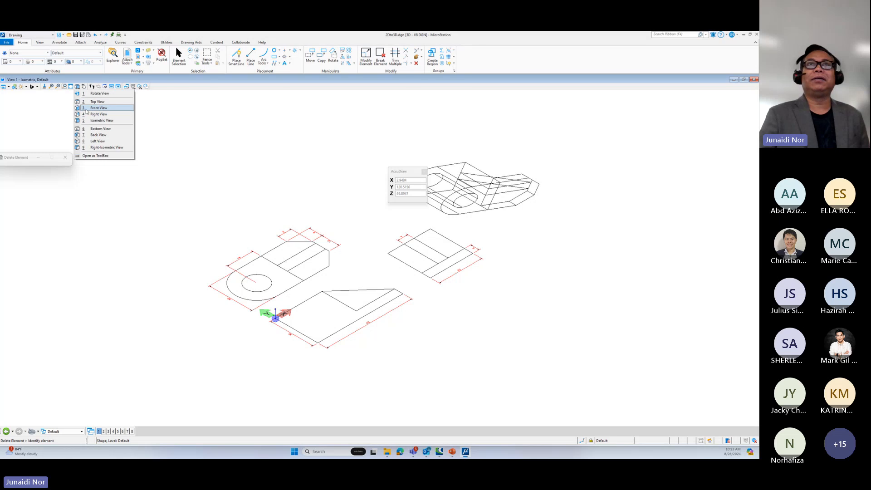
pyautogui.click(79, 102)
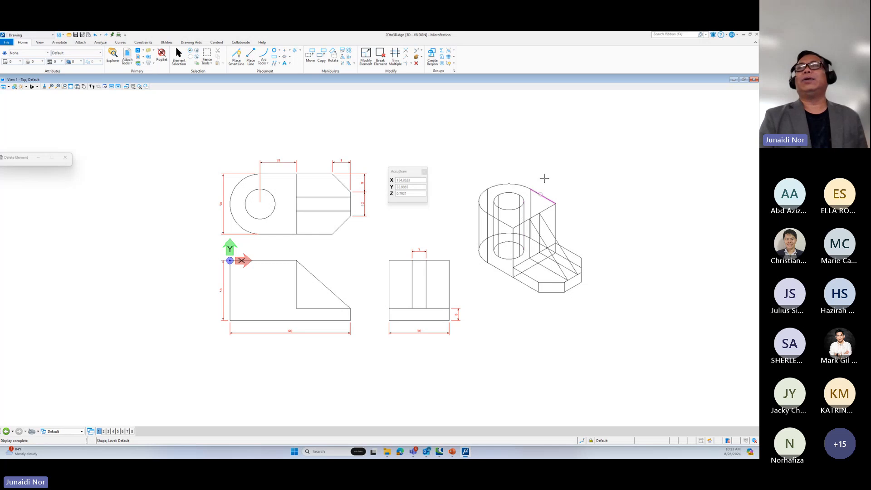
pyautogui.click(180, 58)
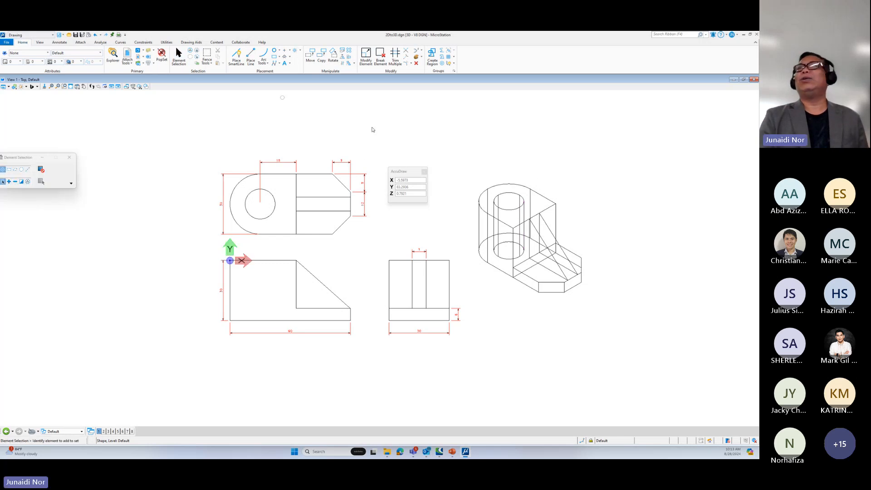
pyautogui.moveTo(465, 155); pyautogui.dragTo(604, 310)
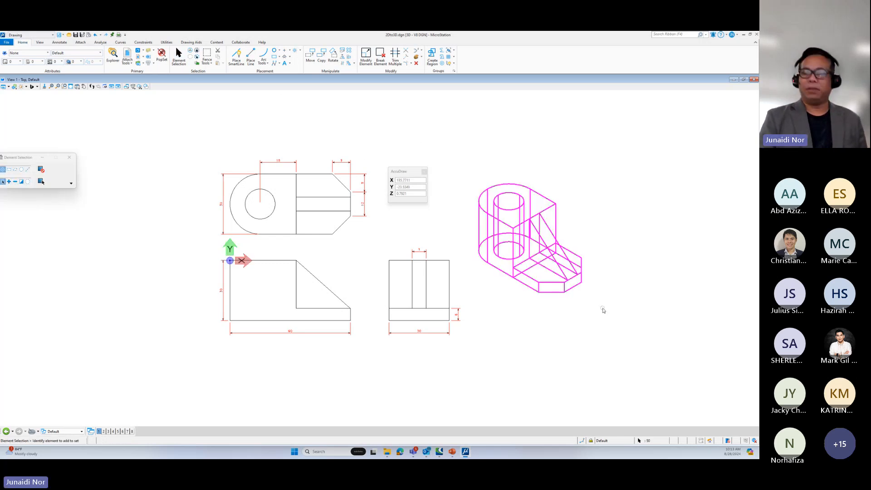
pyautogui.press('Delete')
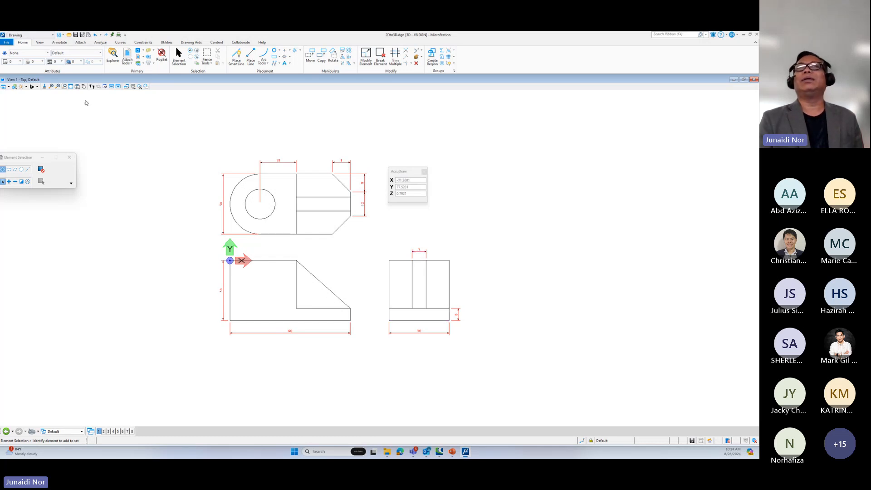
# Step: In an isometric view, rotate the front view's outlines upright by 3 points about their lower-left corner, leaving the dimensions flat
pyautogui.click(78, 87)
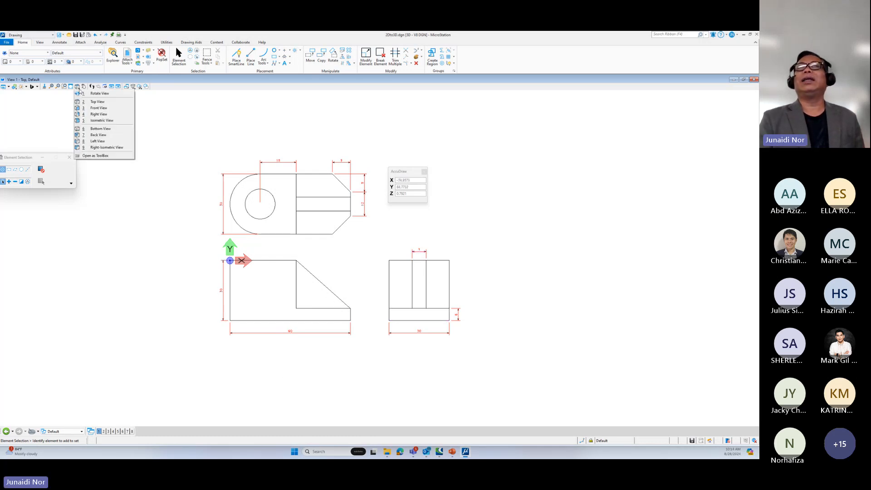
pyautogui.click(102, 120)
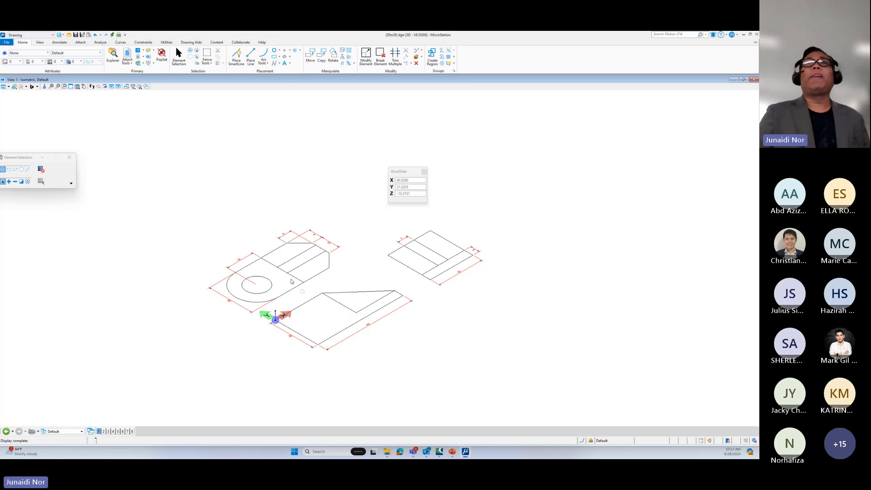
pyautogui.click(179, 55)
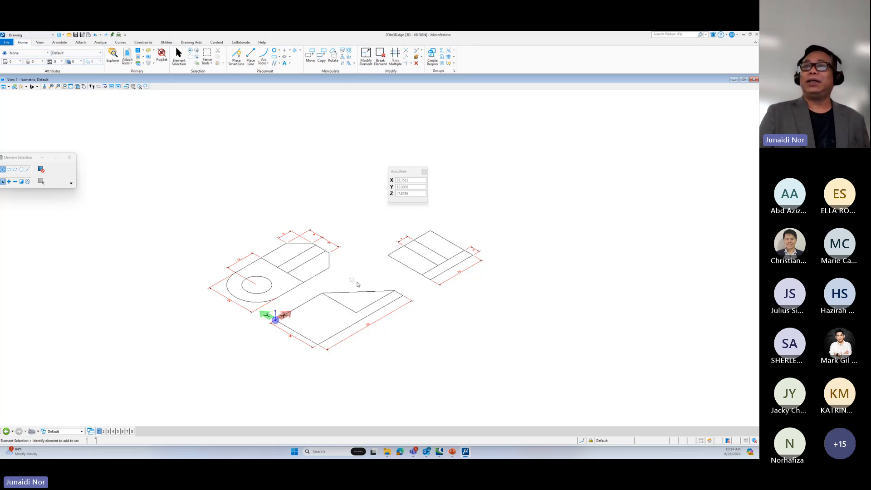
pyautogui.moveTo(395, 280); pyautogui.dragTo(321, 308)
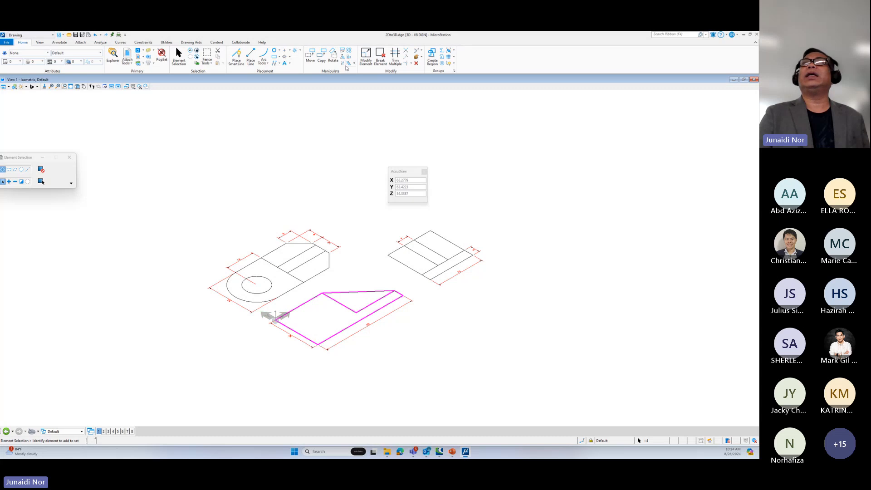
pyautogui.click(332, 55)
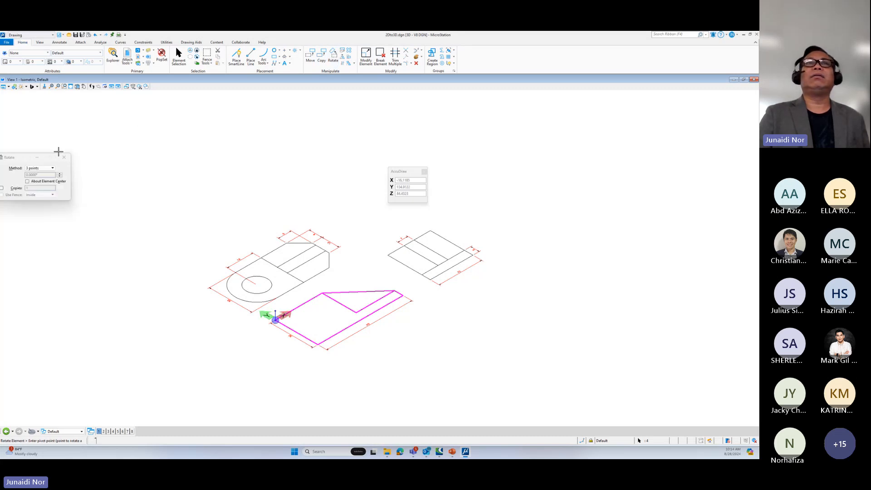
pyautogui.moveTo(54, 157); pyautogui.dragTo(141, 129)
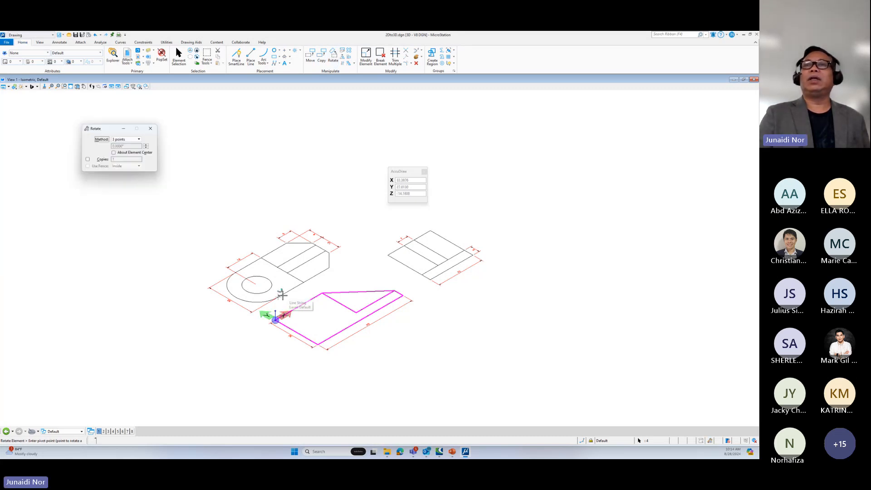
pyautogui.click(318, 343)
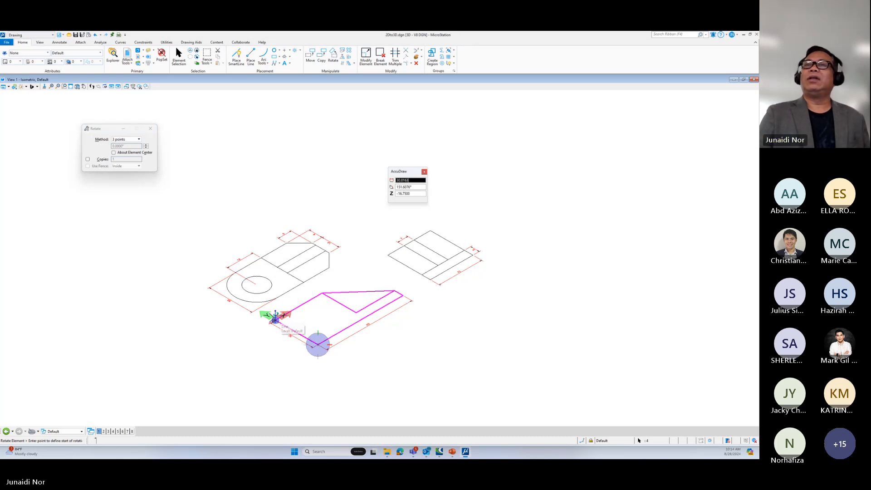
pyautogui.scroll(5, 274, 319)
pyautogui.click(280, 329)
pyautogui.scroll(-5, 290, 268)
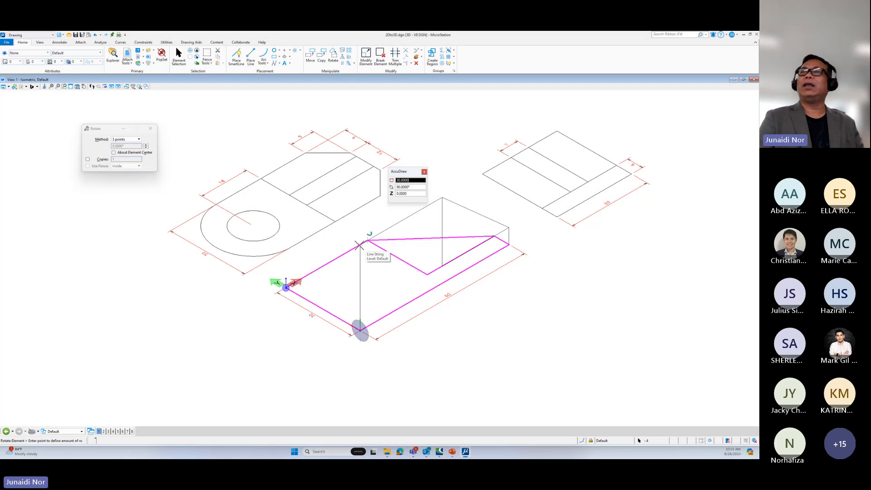
pyautogui.click(361, 111)
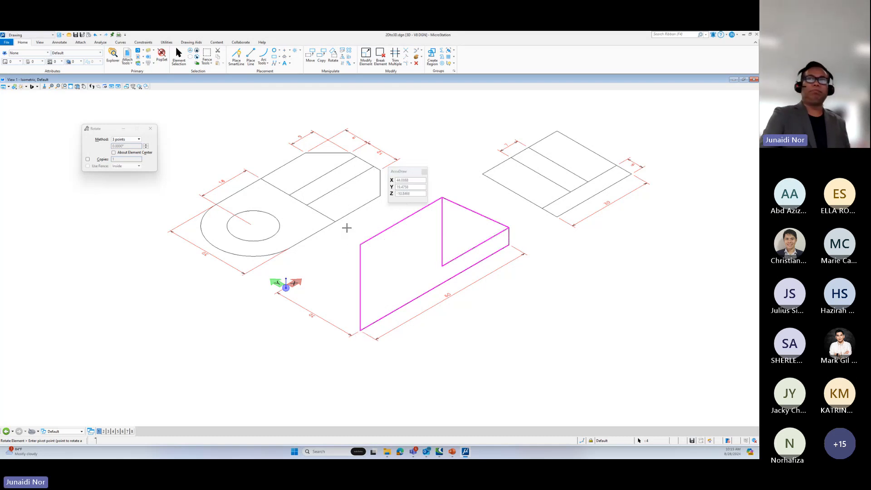
pyautogui.press('Escape')
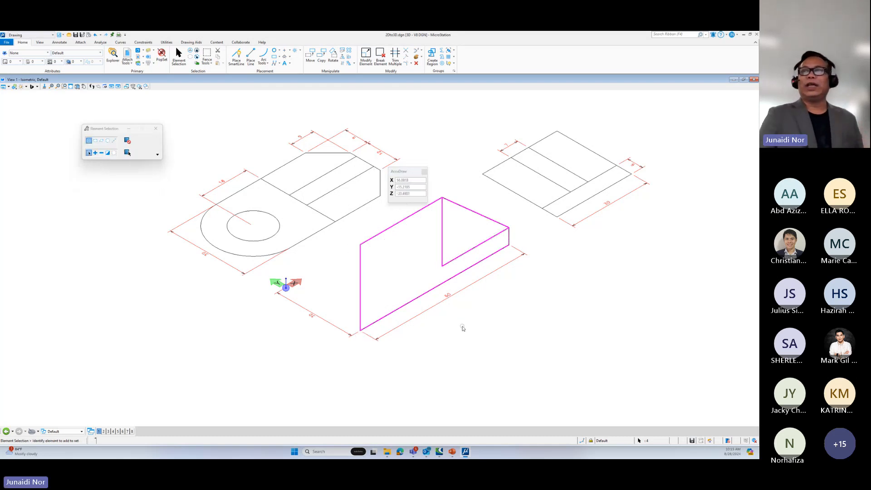
pyautogui.click(491, 319)
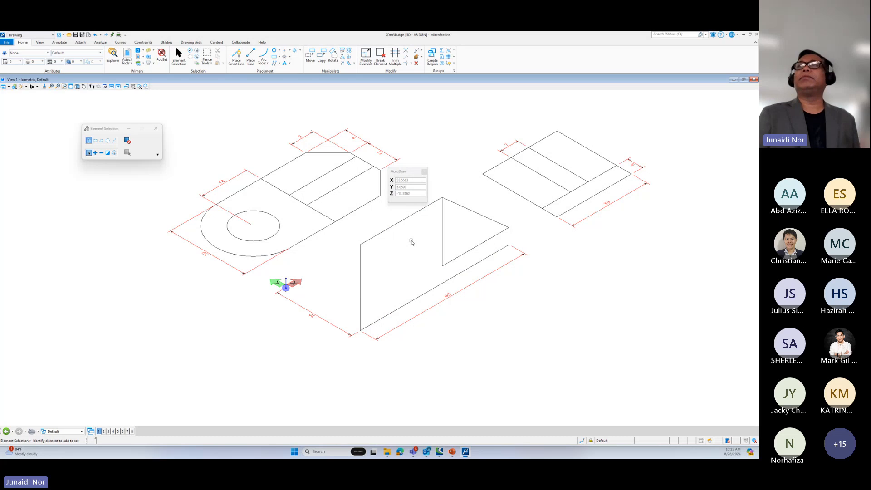
# Step: Draw a SmartLine from the lower end of the inner vertical edge to the upper end of the short end edge
pyautogui.click(384, 232)
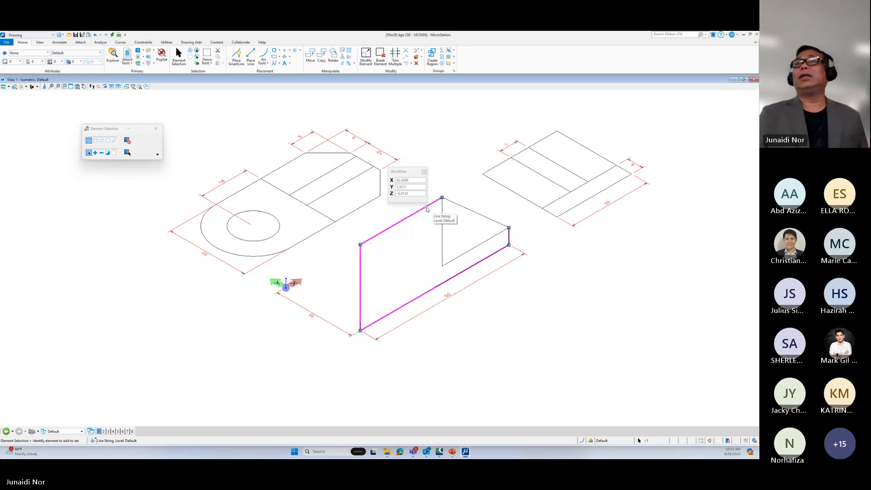
pyautogui.click(464, 170)
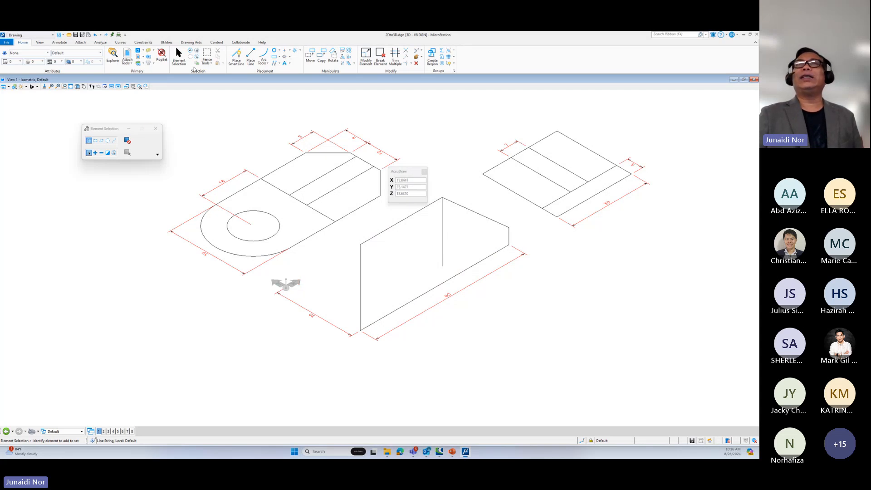
pyautogui.click(236, 55)
pyautogui.click(442, 265)
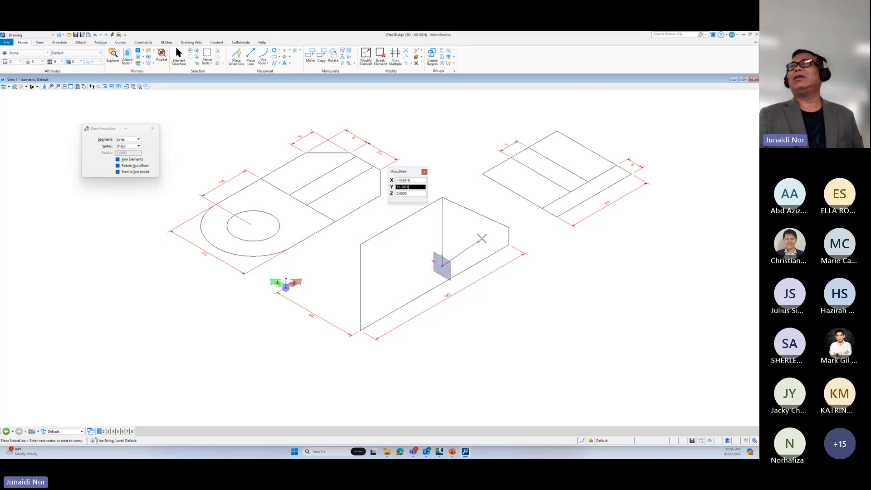
pyautogui.click(509, 226)
pyautogui.rightClick(547, 262)
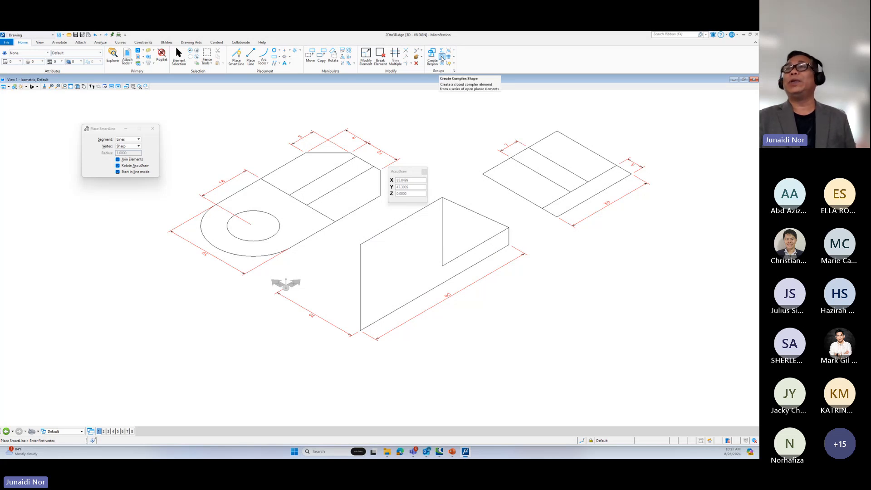
# Step: Create a complex shape automatically from the upright front view's L-shaped outline and select it to check that it is one element
pyautogui.click(442, 57)
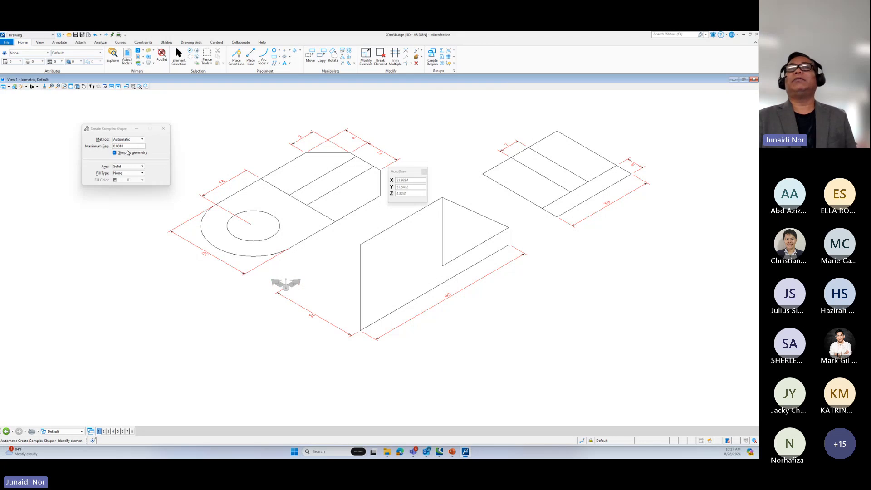
pyautogui.click(109, 148)
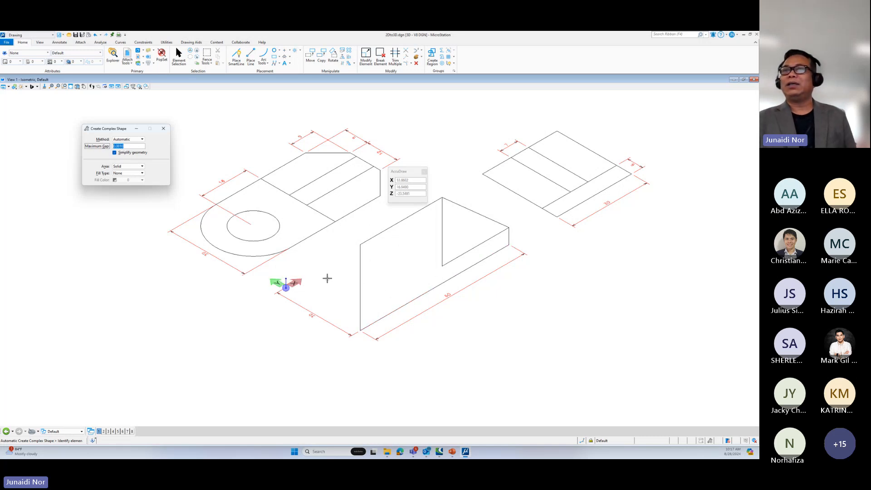
pyautogui.click(361, 277)
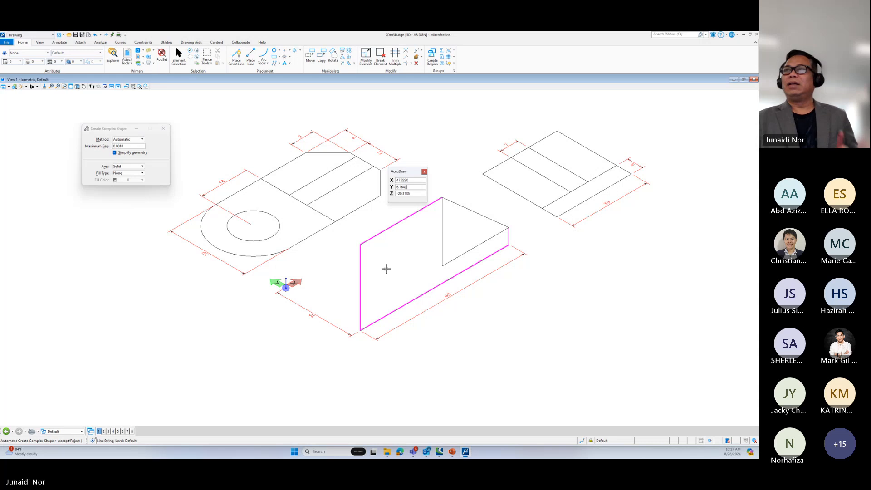
pyautogui.click(386, 269)
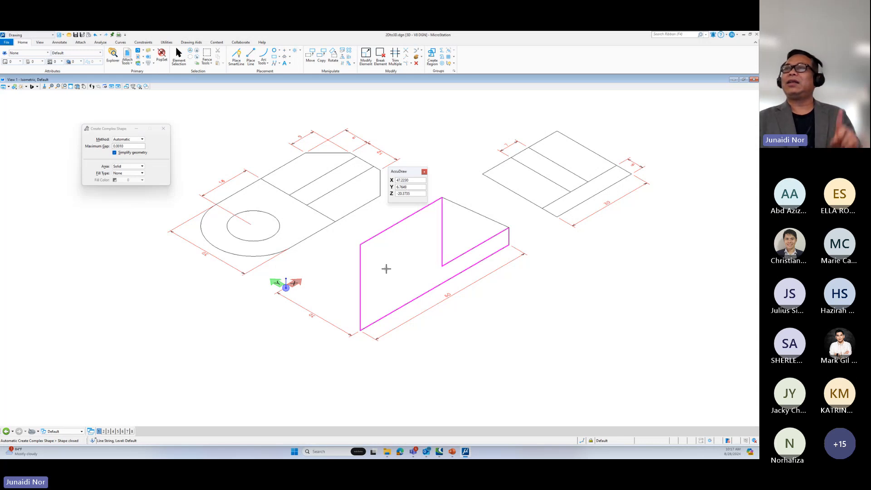
pyautogui.click(386, 269)
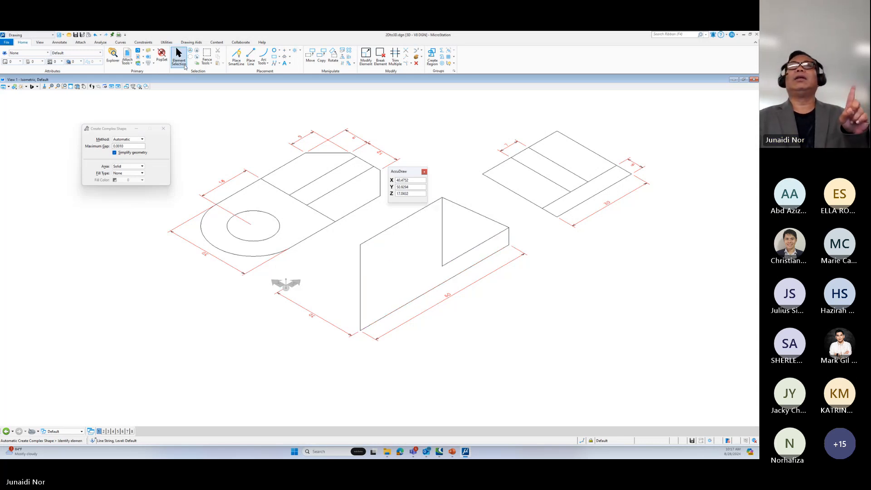
pyautogui.click(179, 58)
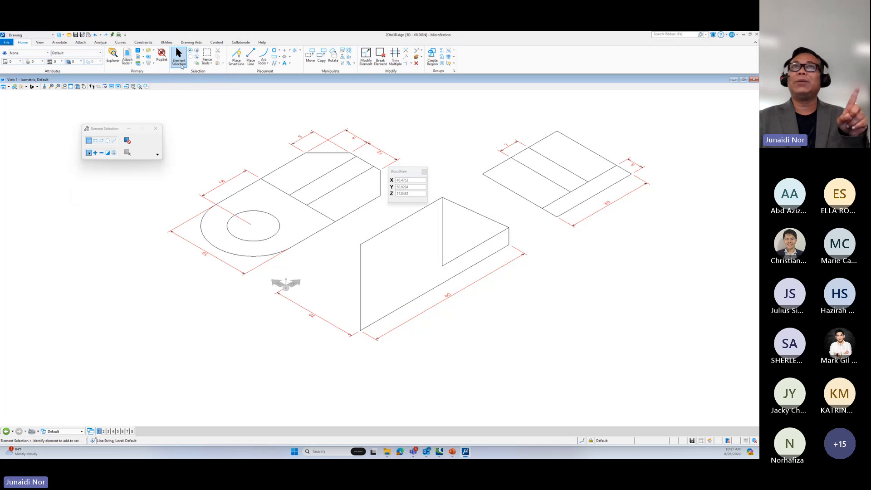
pyautogui.click(379, 236)
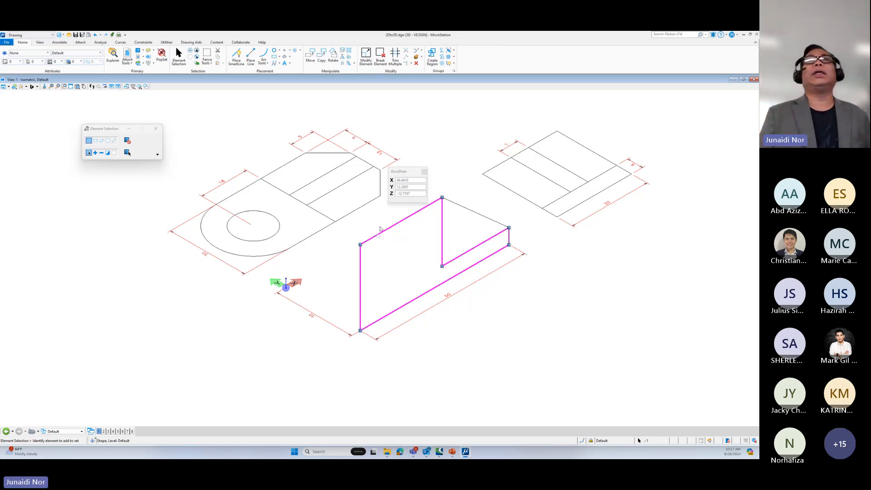
pyautogui.click(226, 117)
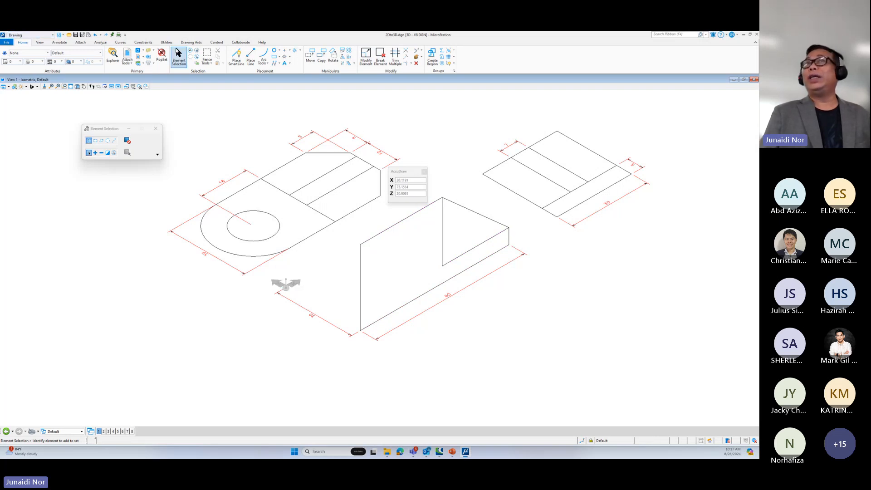
# Step: Switch to the Modeling workflow and extrude the L-shaped profile backward by 30 as a parametric solid
pyautogui.click(34, 35)
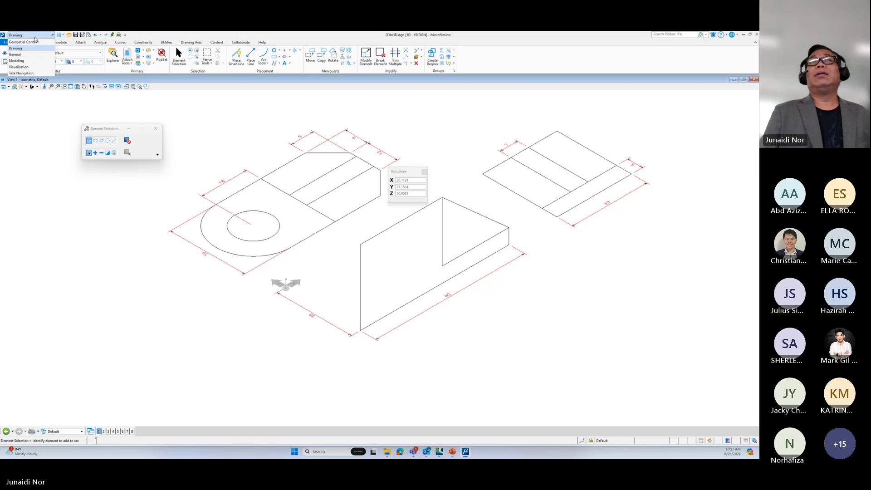
pyautogui.click(28, 61)
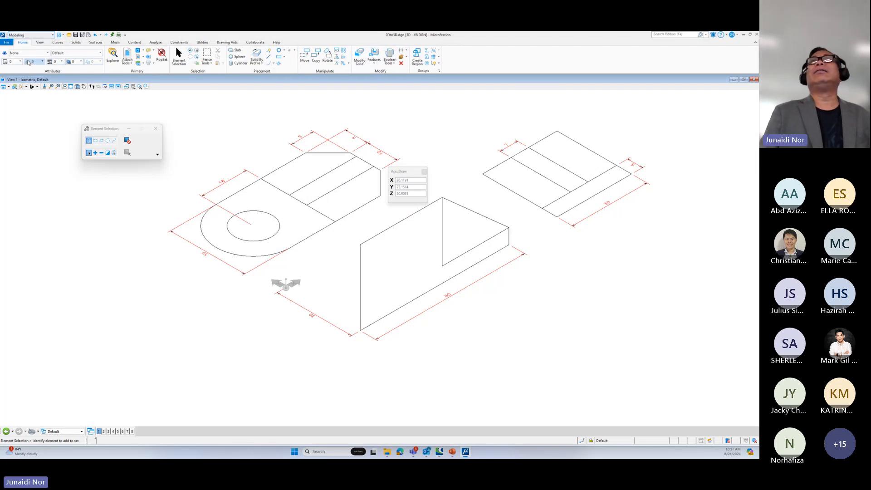
pyautogui.click(259, 58)
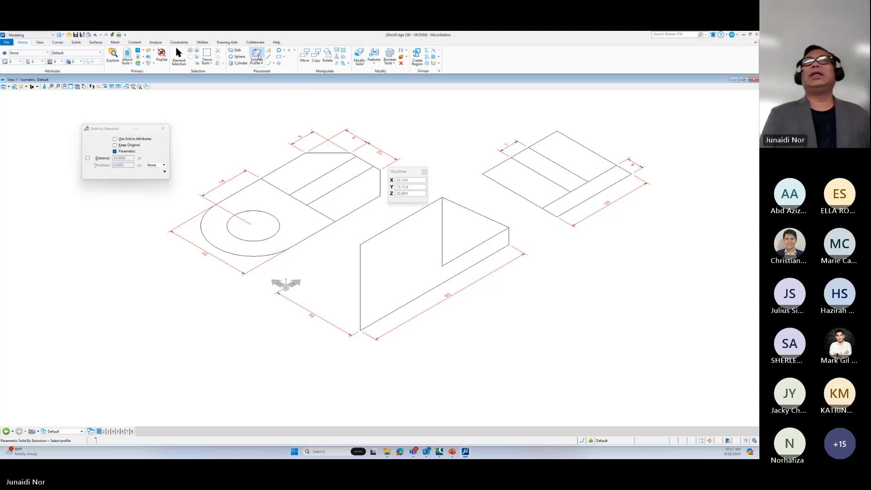
pyautogui.click(400, 222)
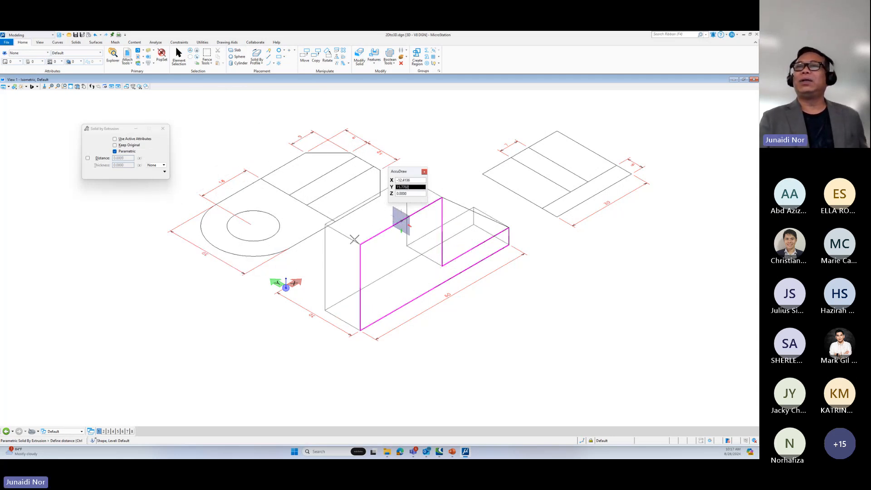
pyautogui.write('30')
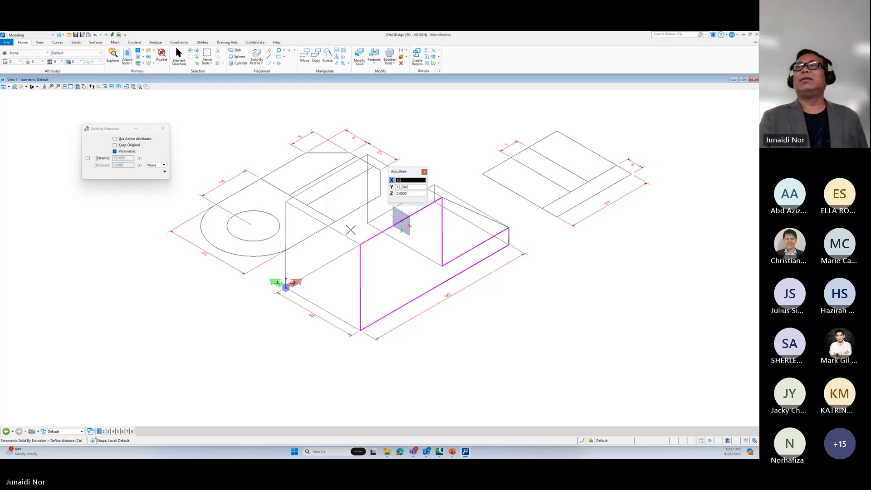
pyautogui.click(351, 230)
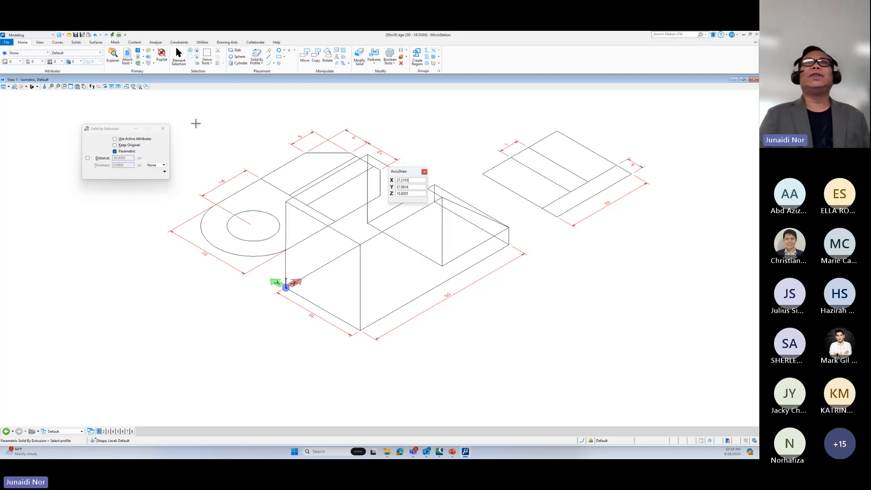
pyautogui.click(172, 56)
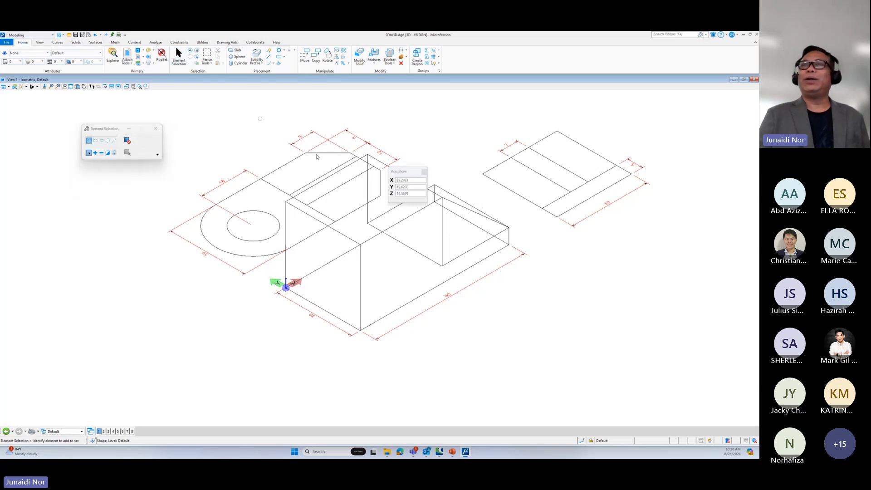
# Step: Check the extruded L-shaped solid by selecting it, and delete the leftover slanted line beside the base
pyautogui.click(361, 247)
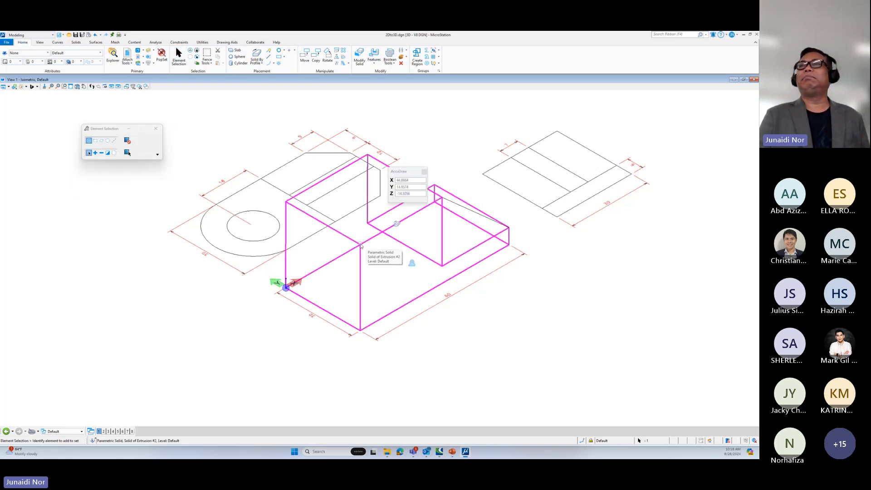
pyautogui.click(545, 303)
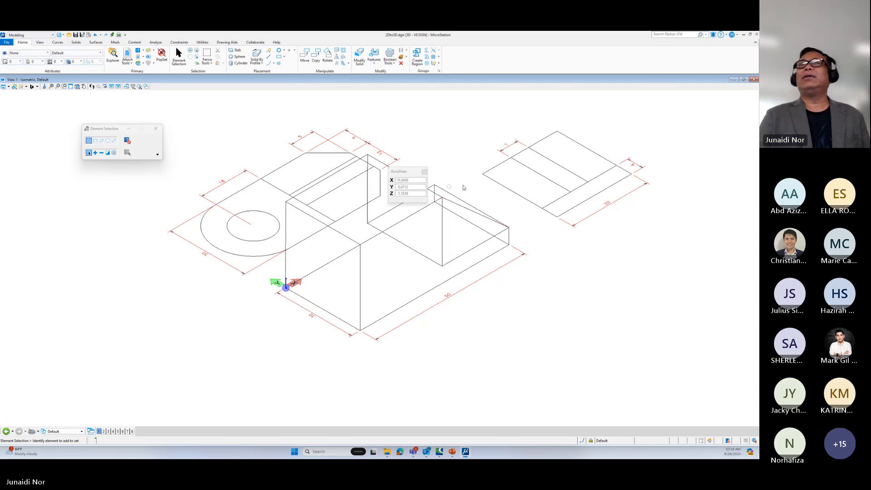
pyautogui.click(79, 89)
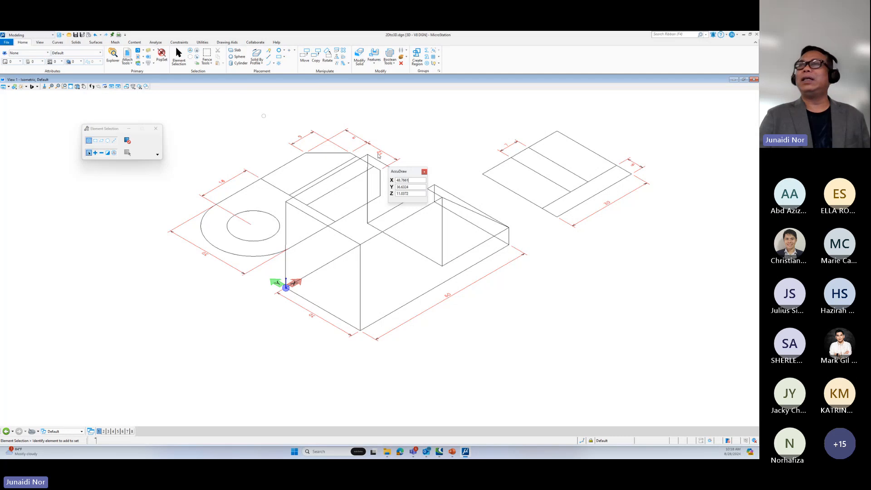
pyautogui.click(459, 206)
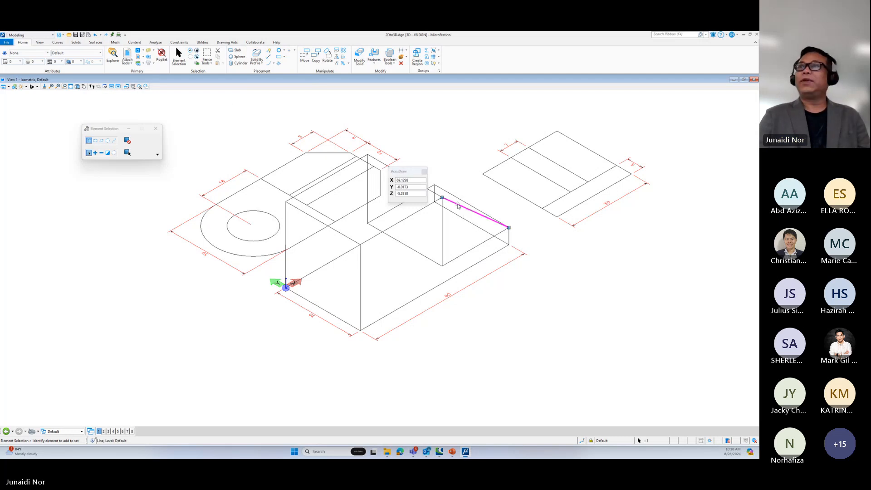
pyautogui.press('Delete')
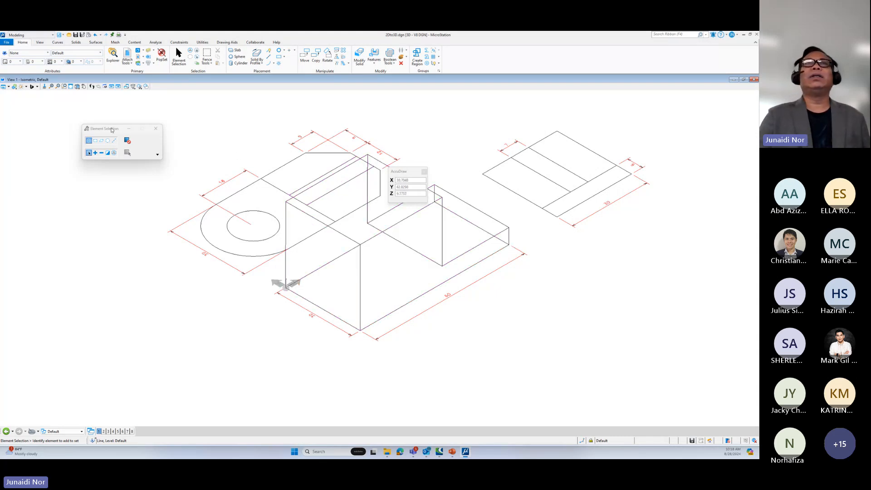
# Step: In the top view, move the narrow rib rectangle by its end midpoint to the midpoint of the L-shaped solid's end edge
pyautogui.click(78, 86)
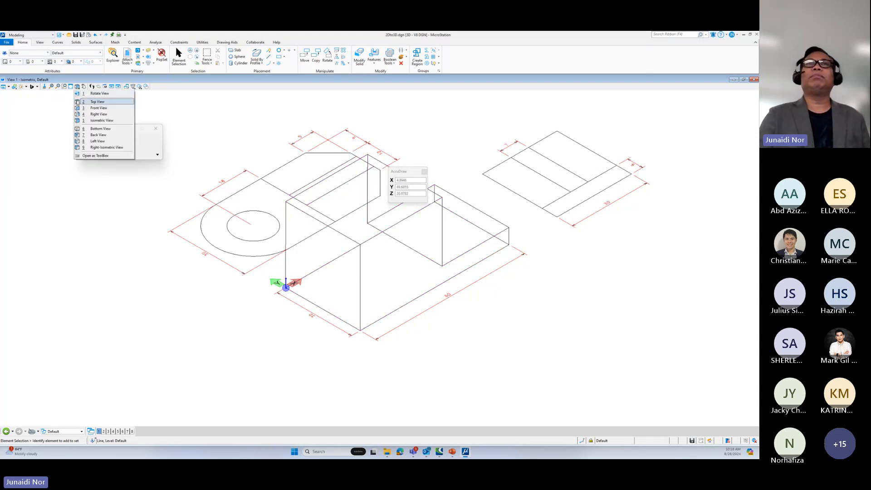
pyautogui.click(78, 101)
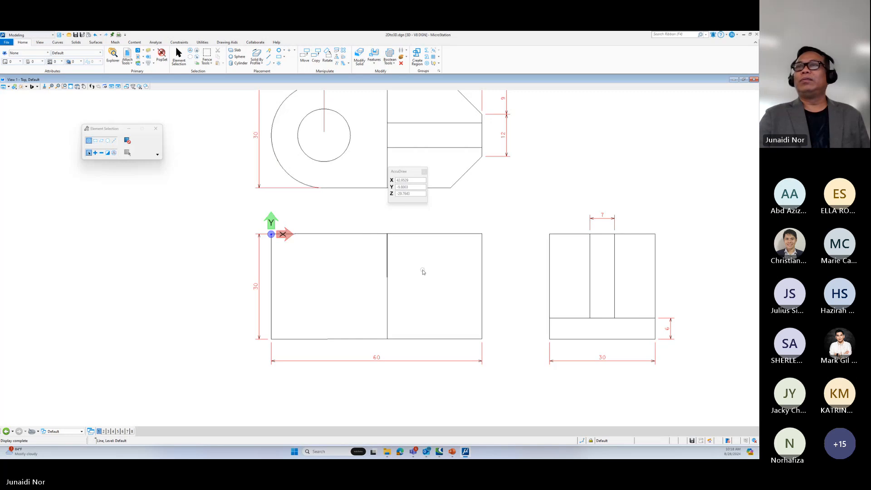
pyautogui.moveTo(423, 271); pyautogui.dragTo(346, 290, button='middle')
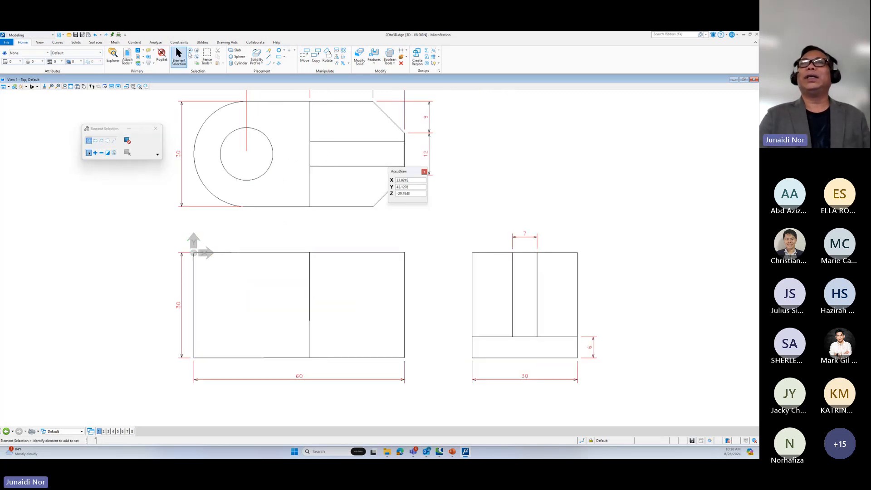
pyautogui.click(306, 60)
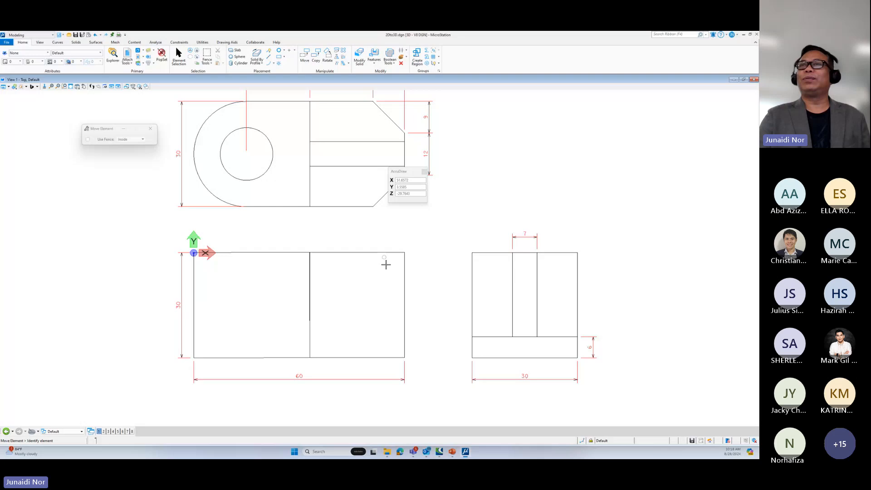
pyautogui.click(404, 153)
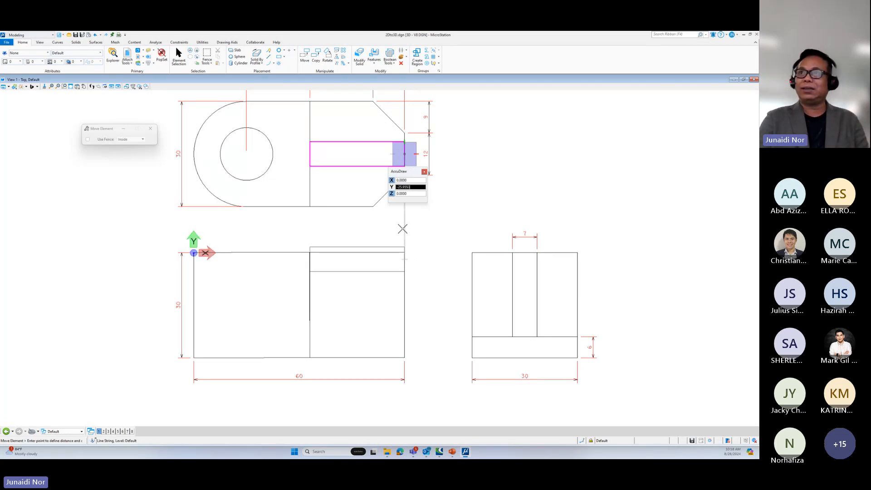
pyautogui.click(405, 305)
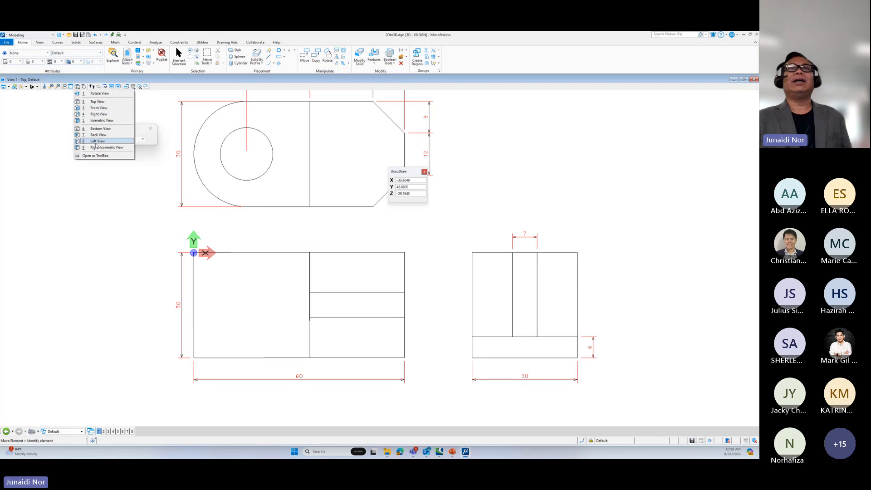
# Step: In the right isometric view, move the rib rectangle up from the base's lower end edge to the midpoint of its upper end edge
pyautogui.click(97, 148)
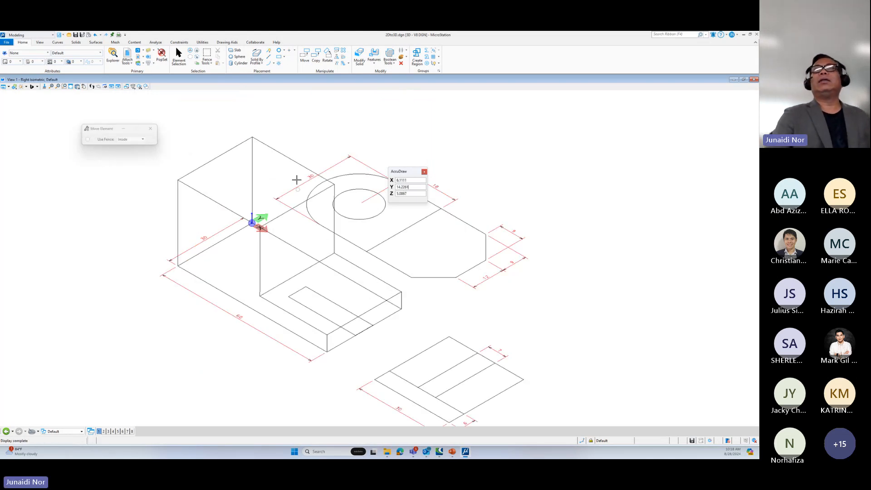
pyautogui.click(307, 62)
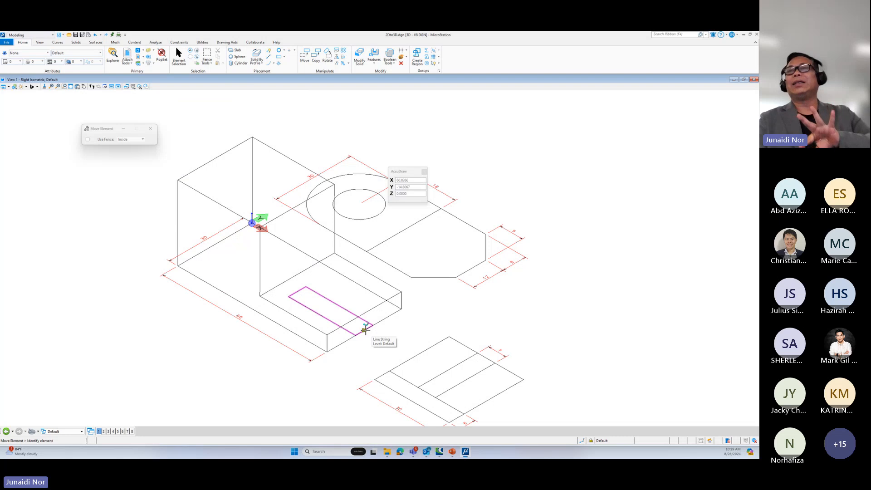
pyautogui.click(365, 330)
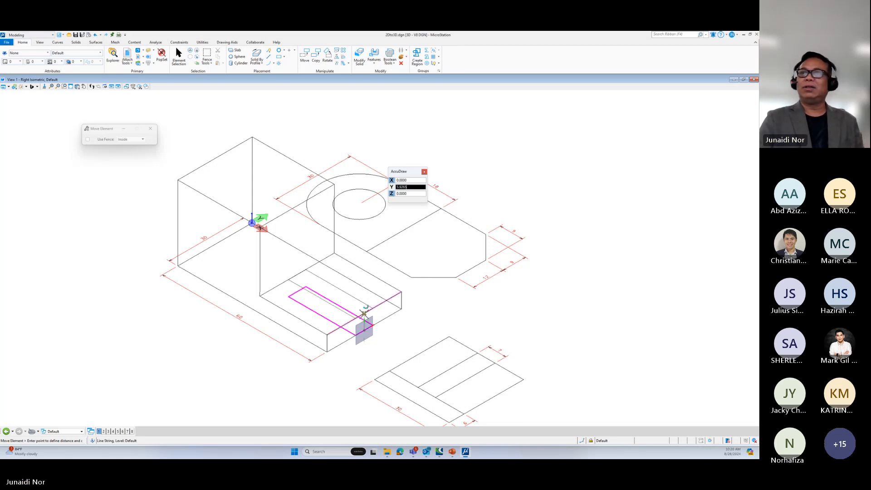
pyautogui.click(361, 312)
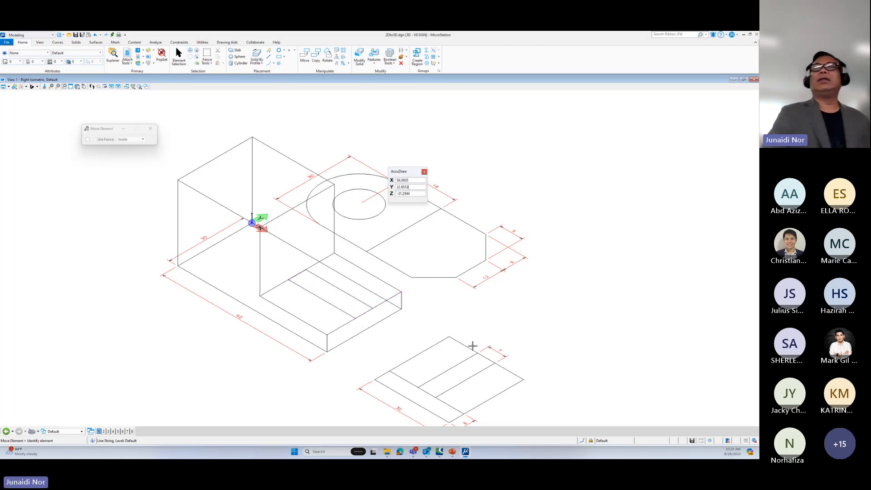
# Step: Create a complex shape automatically from the rib rectangle and select it to check that it is one element
pyautogui.click(257, 54)
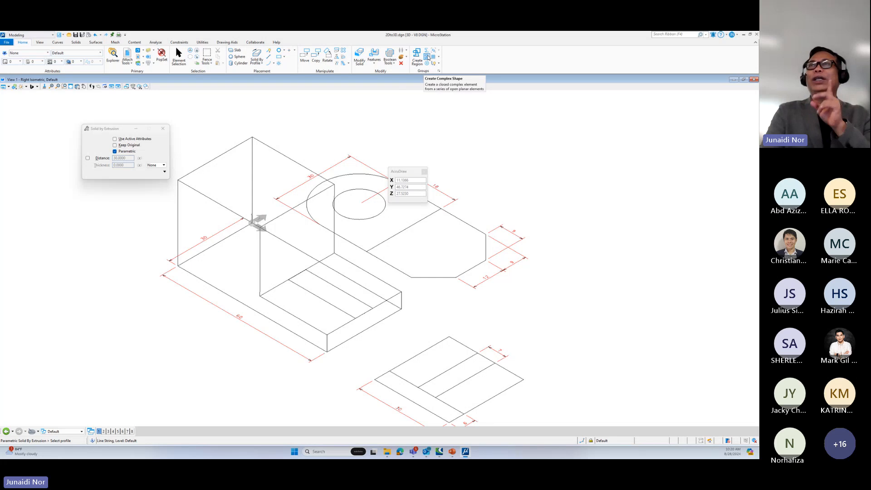
pyautogui.click(428, 58)
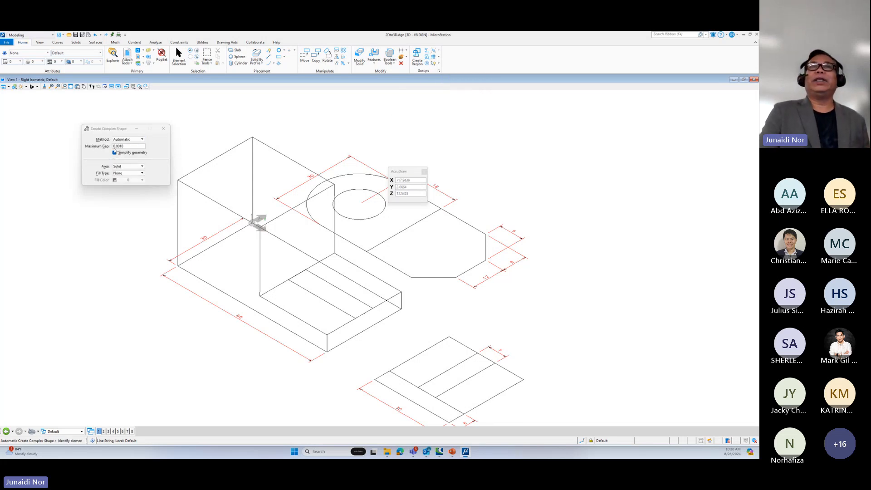
pyautogui.click(297, 304)
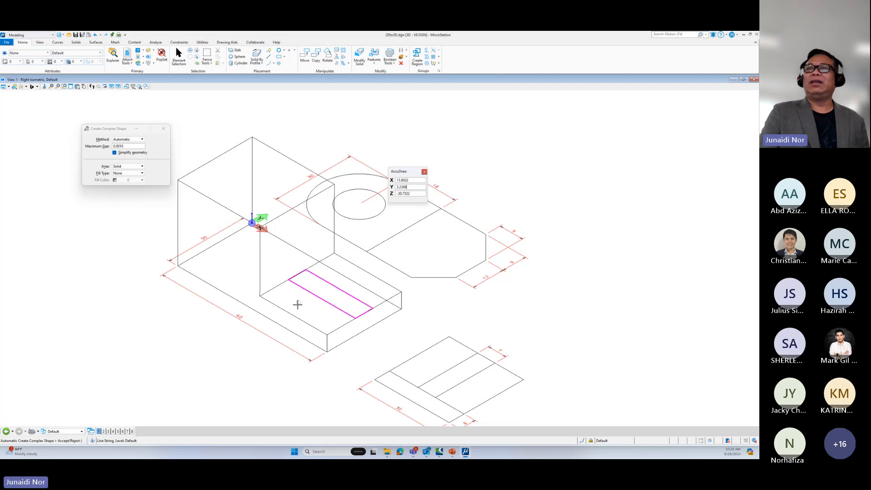
pyautogui.click(296, 306)
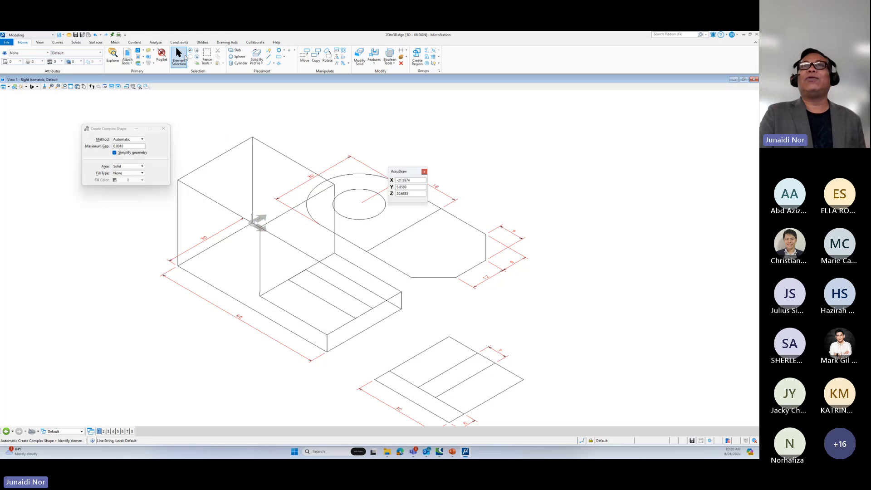
pyautogui.click(178, 53)
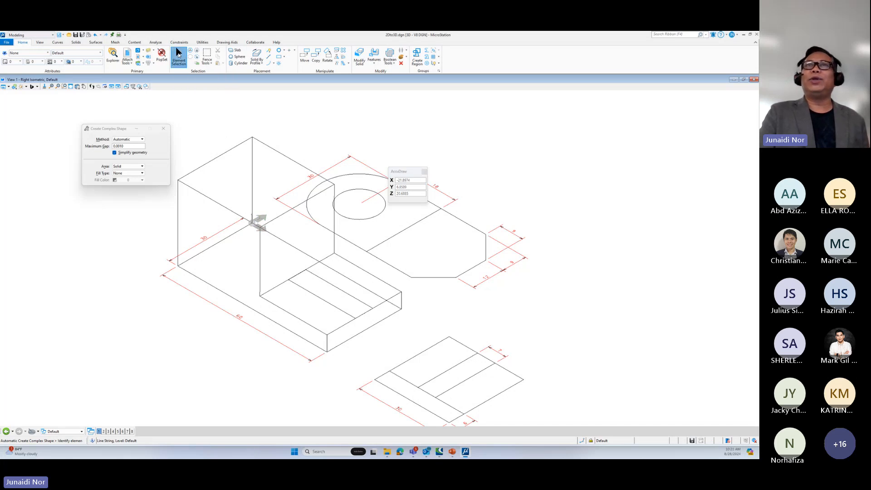
pyautogui.click(327, 283)
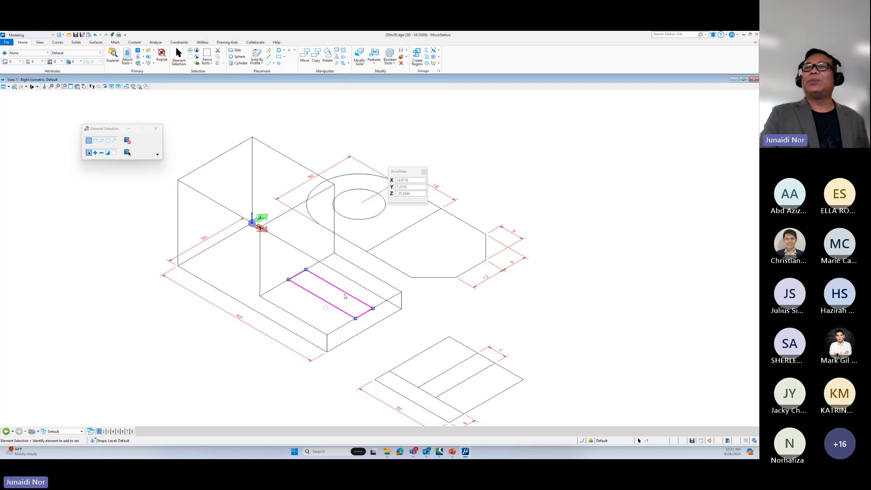
pyautogui.click(316, 310)
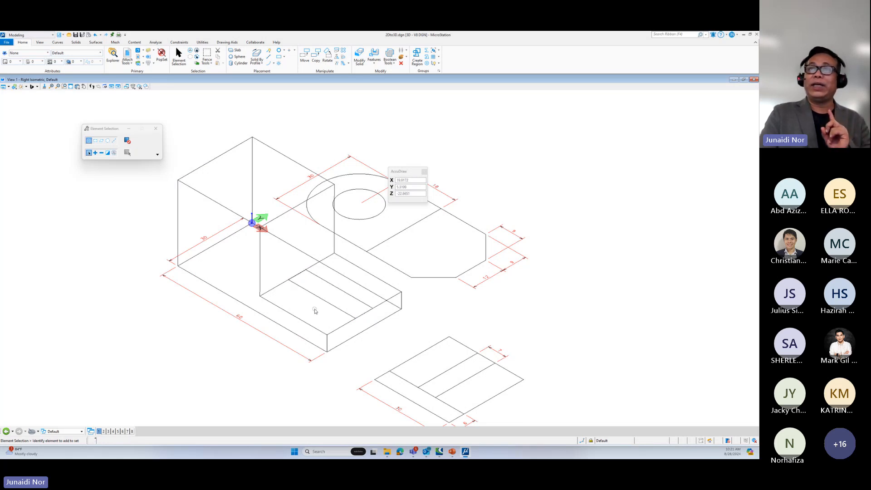
# Step: Extrude the rib rectangle upward to the top of the tall block as a parametric solid
pyautogui.click(255, 58)
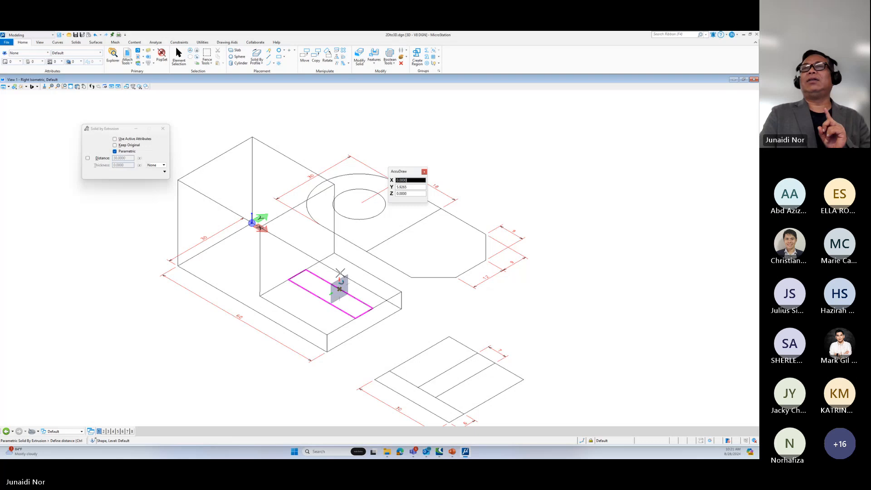
pyautogui.click(333, 287)
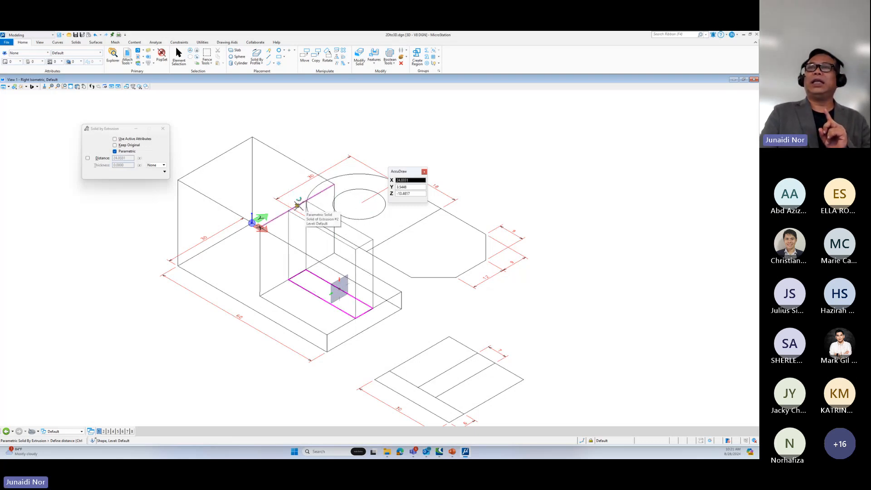
pyautogui.click(298, 205)
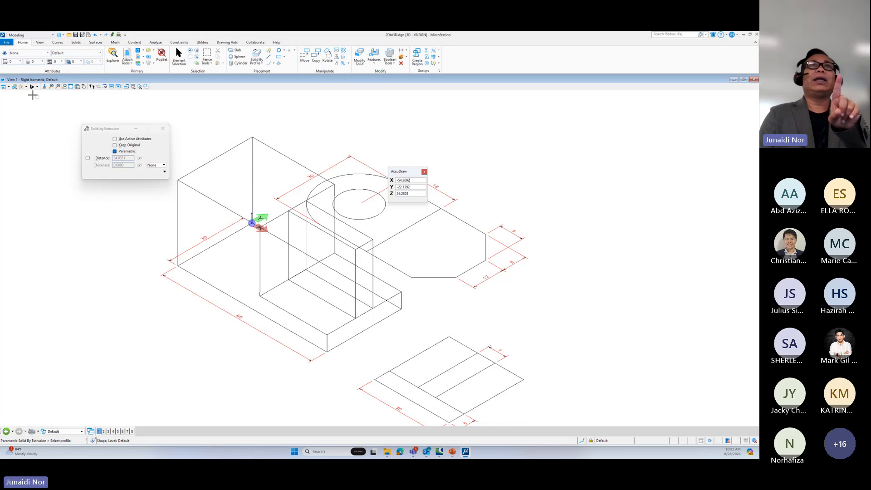
# Step: Preview the model in the Smooth, Illustration and Transparent display styles, and return the view to Wireframe
pyautogui.click(15, 88)
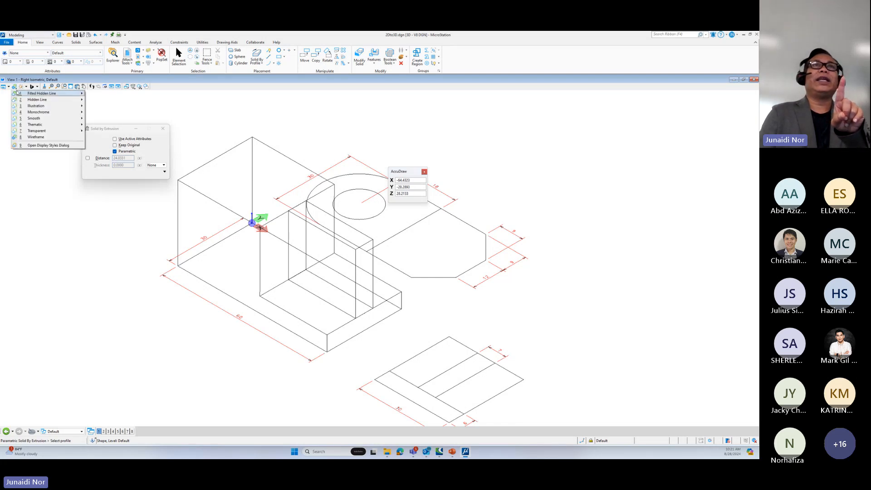
pyautogui.moveTo(37, 119)
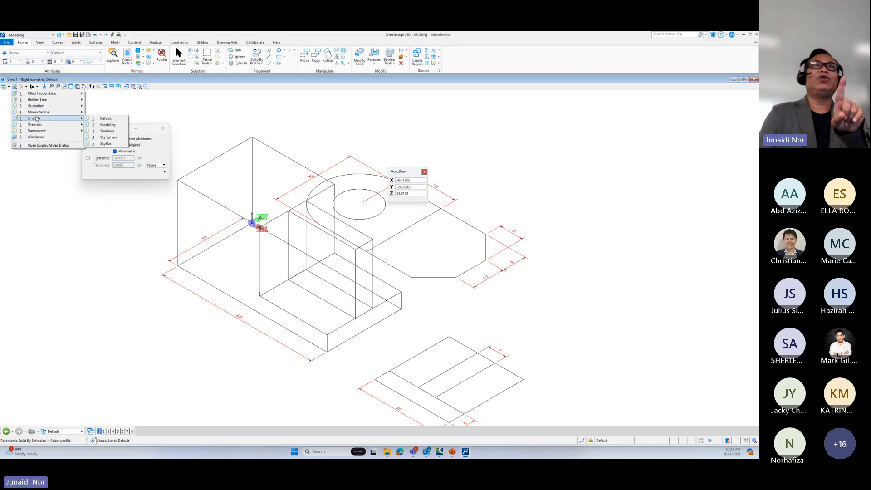
pyautogui.click(104, 119)
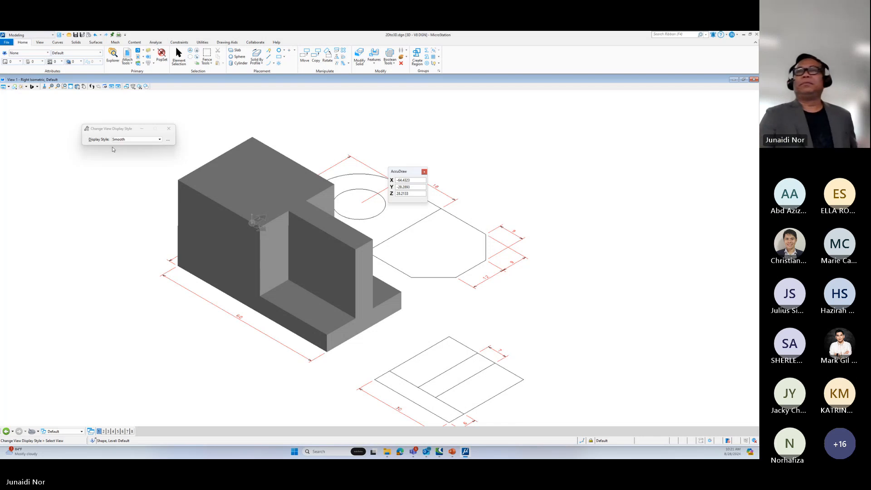
pyautogui.click(15, 87)
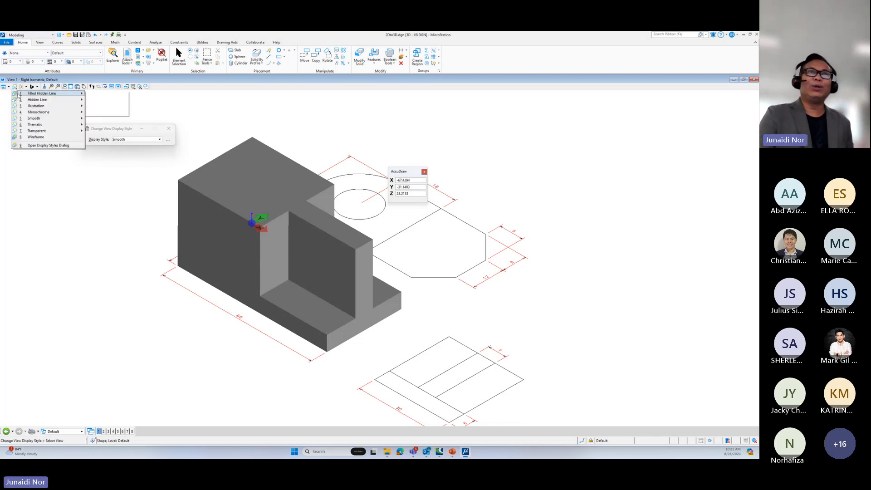
pyautogui.moveTo(27, 107)
pyautogui.click(106, 106)
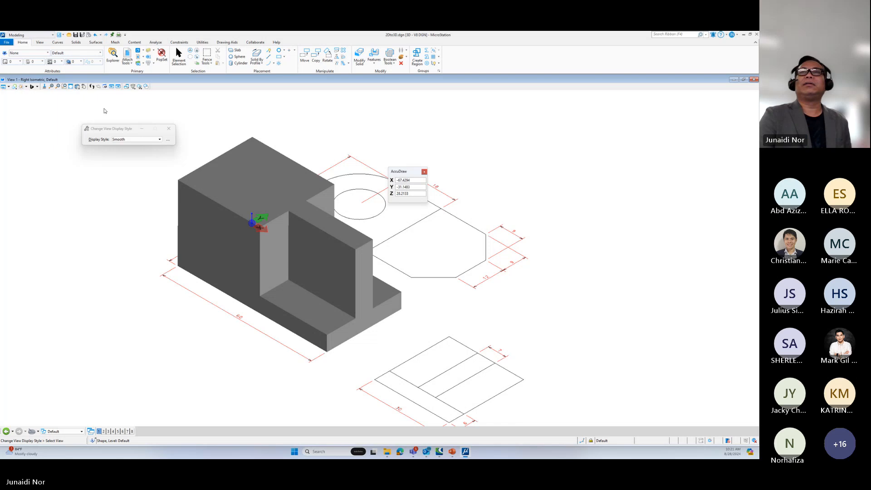
pyautogui.click(15, 86)
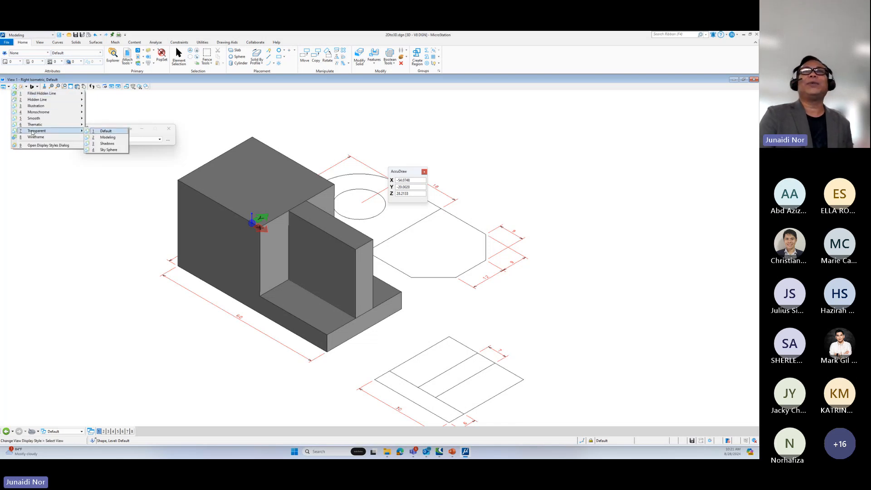
pyautogui.click(103, 132)
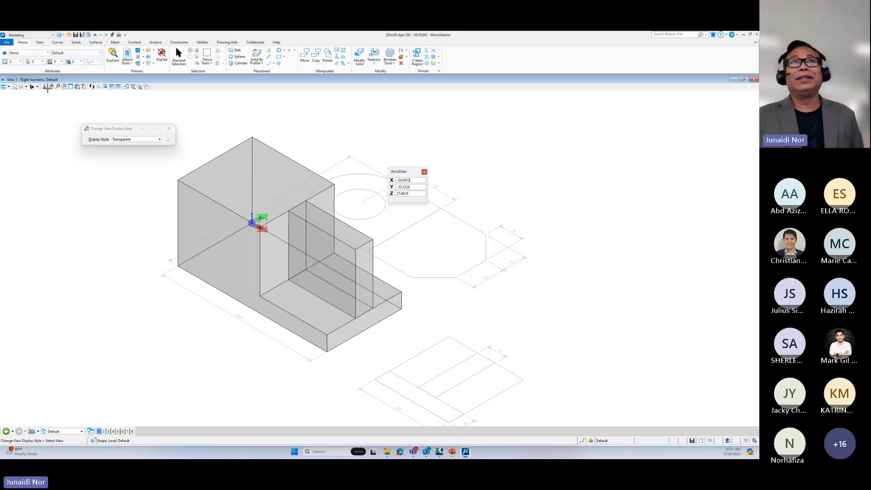
pyautogui.click(14, 87)
pyautogui.click(36, 137)
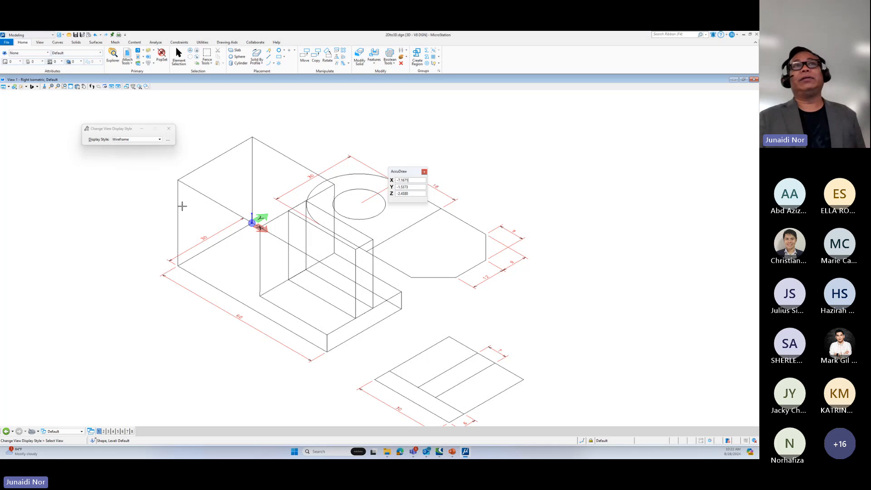
# Step: Set the isometric view's display style to the default Transparent style
pyautogui.click(15, 87)
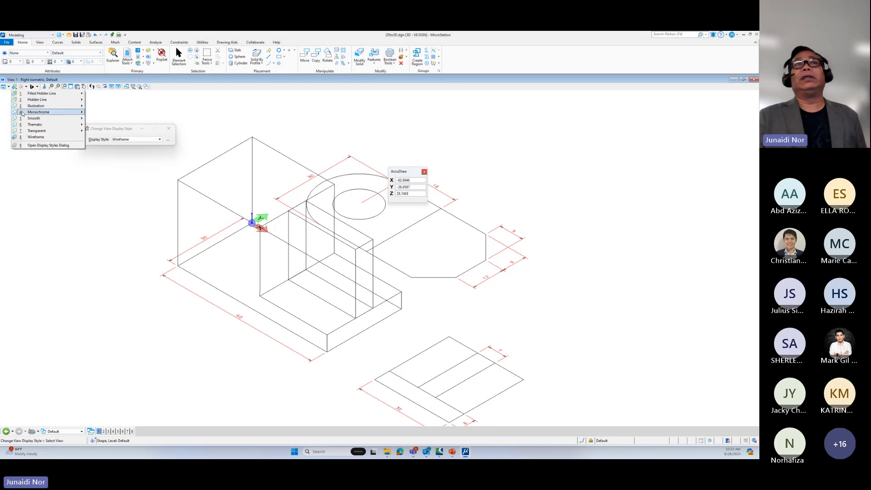
pyautogui.moveTo(35, 119)
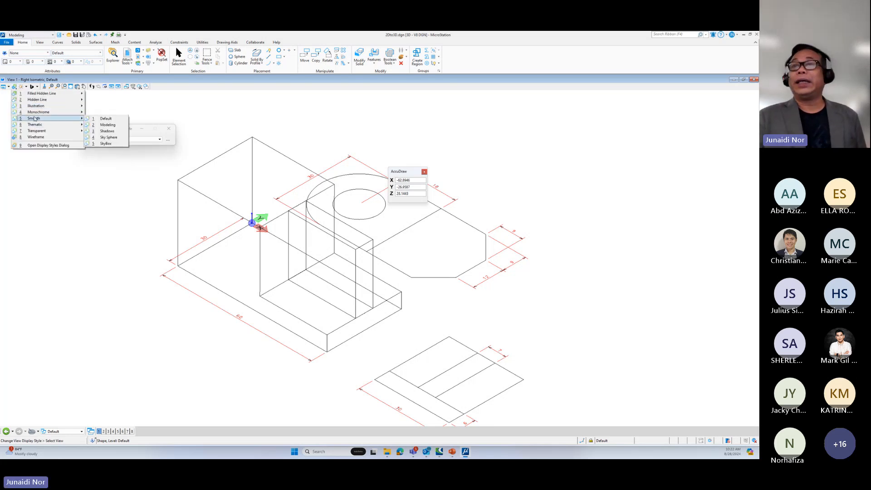
pyautogui.moveTo(49, 131)
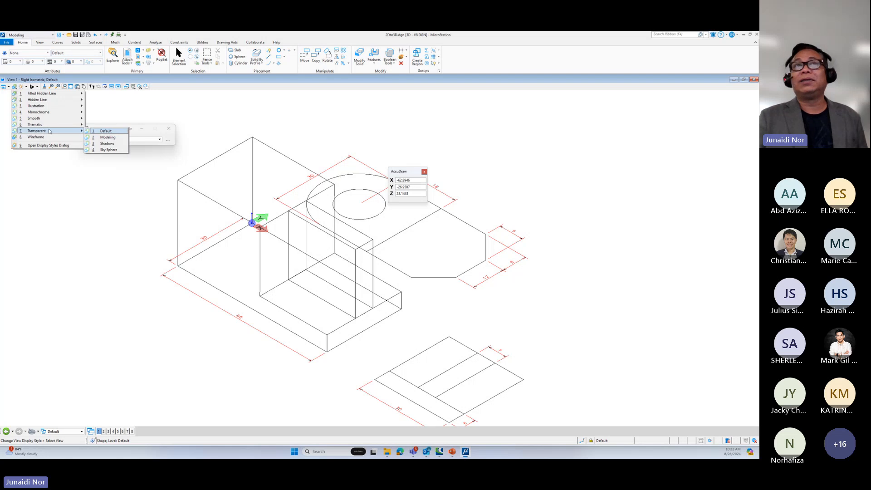
pyautogui.click(91, 131)
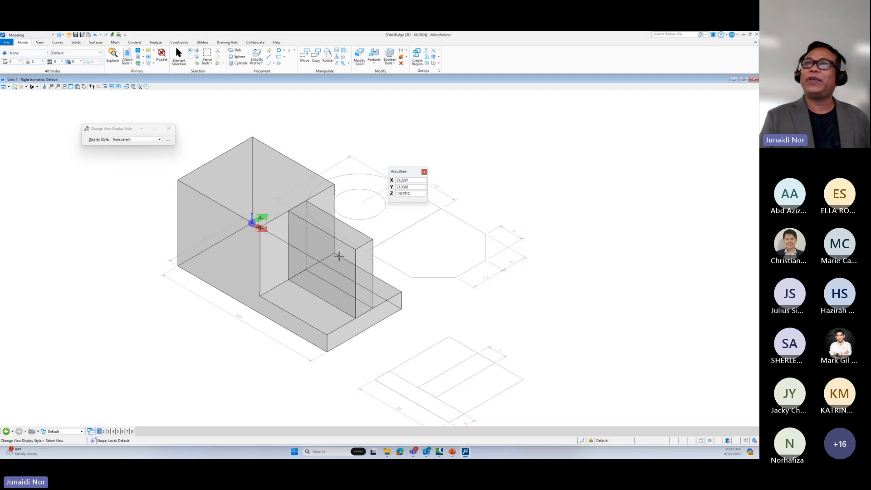
# Step: Draw a closed SmartLine triangle on the rib's side face through its upper inner, upper outer and lower outer corners
pyautogui.click(269, 53)
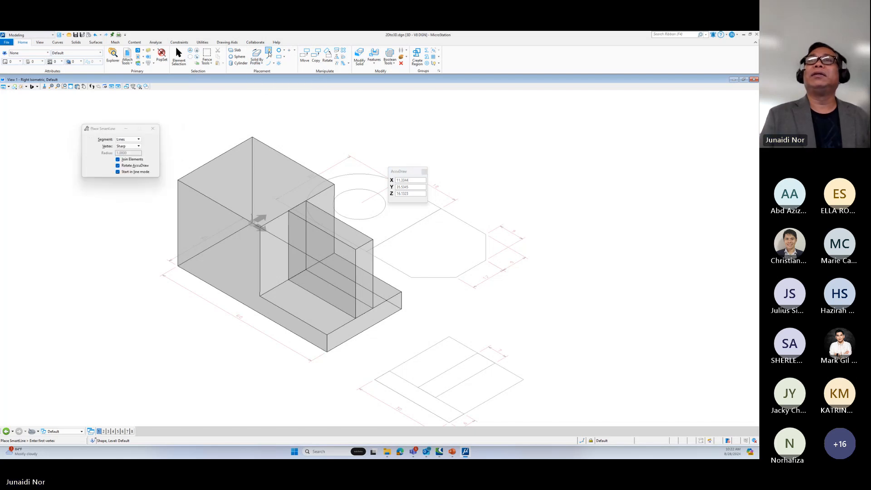
pyautogui.click(289, 211)
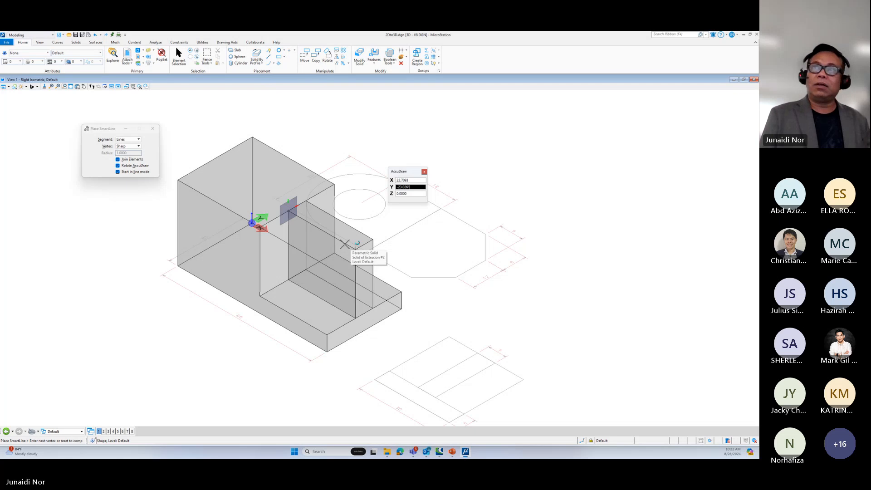
pyautogui.press('t')
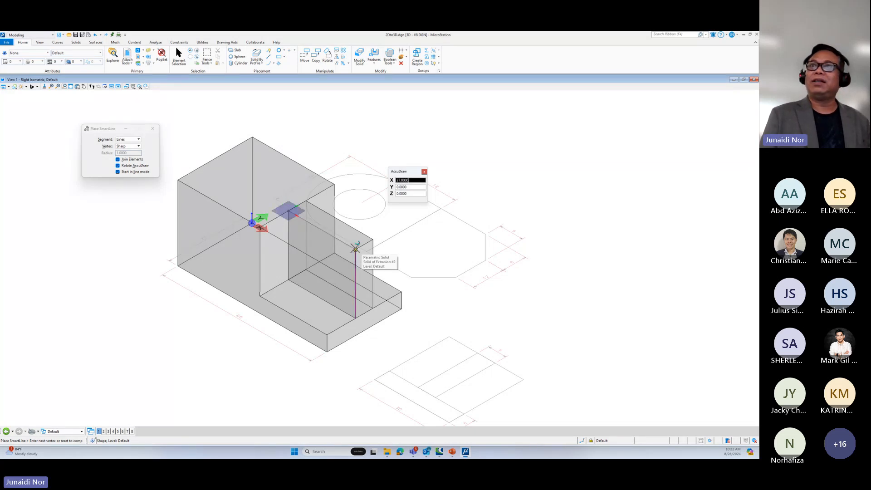
pyautogui.click(356, 248)
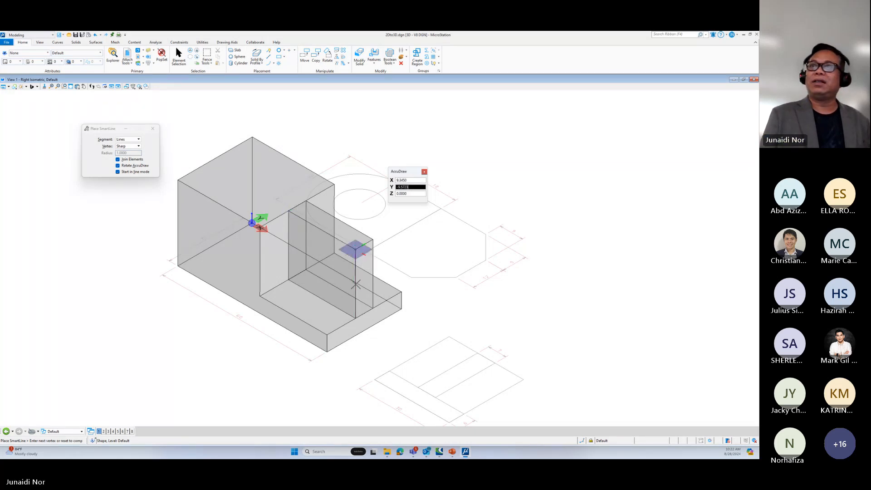
pyautogui.click(356, 316)
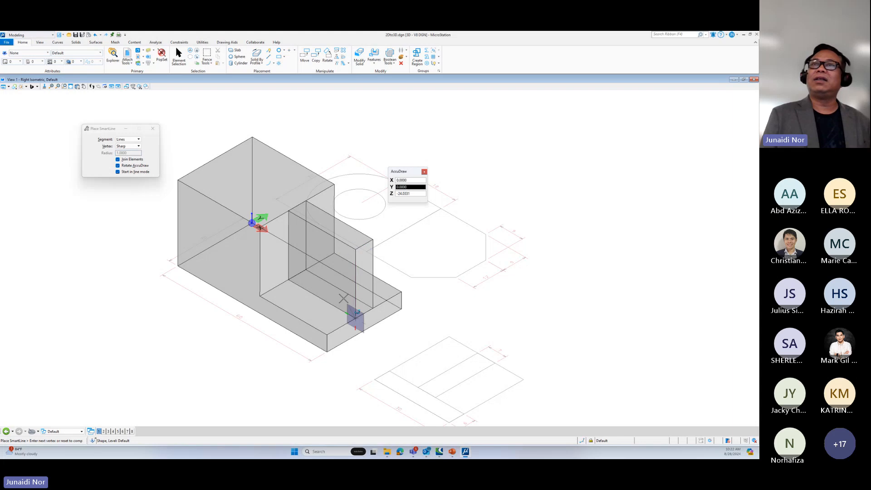
pyautogui.click(289, 211)
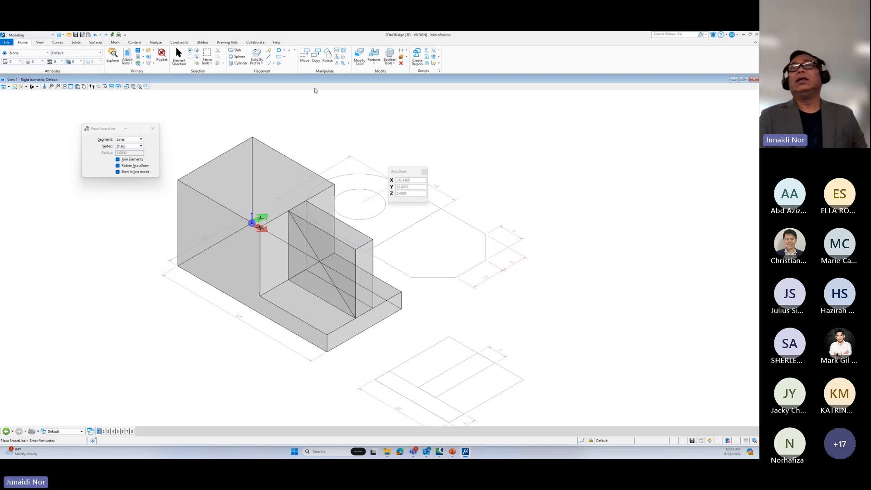
# Step: Cut the rib solid with the triangle profile, using cut direction Both and mode Through, to leave a sloped rib
pyautogui.click(379, 63)
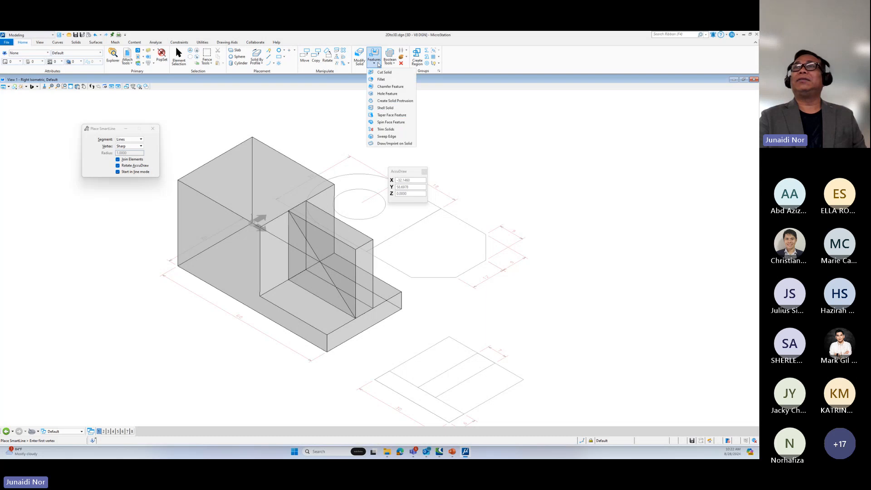
pyautogui.click(382, 73)
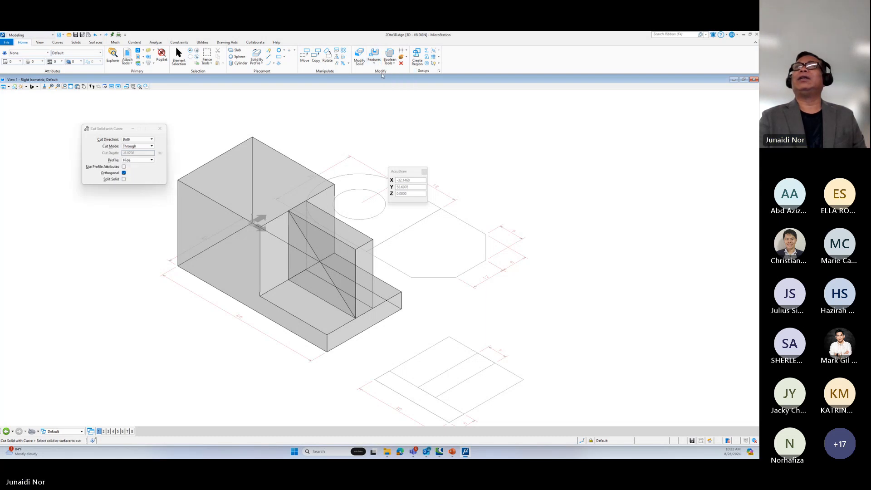
pyautogui.click(352, 228)
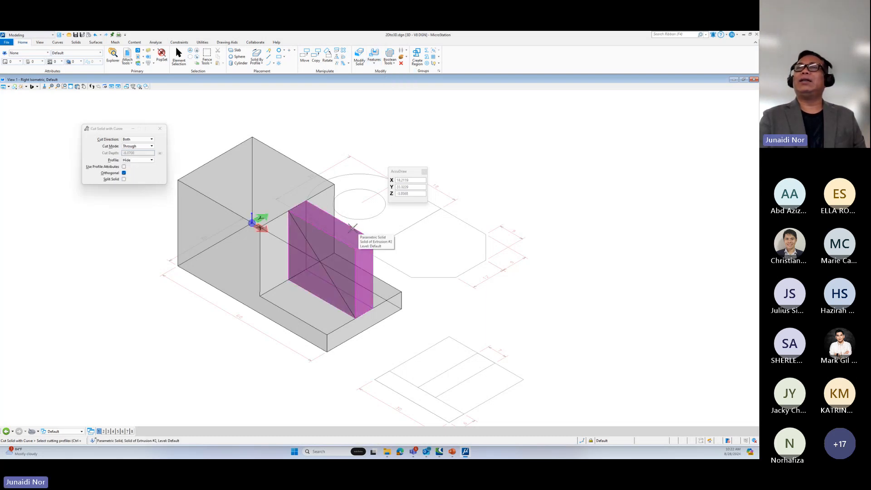
pyautogui.click(322, 266)
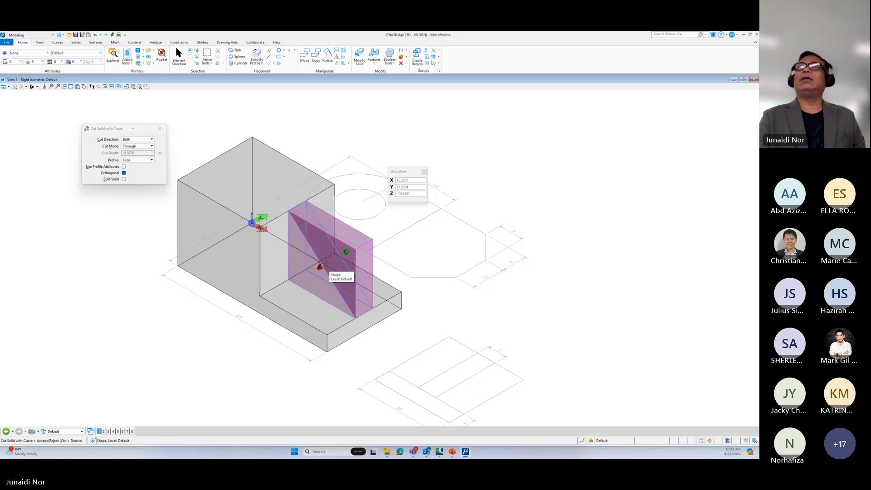
pyautogui.click(382, 224)
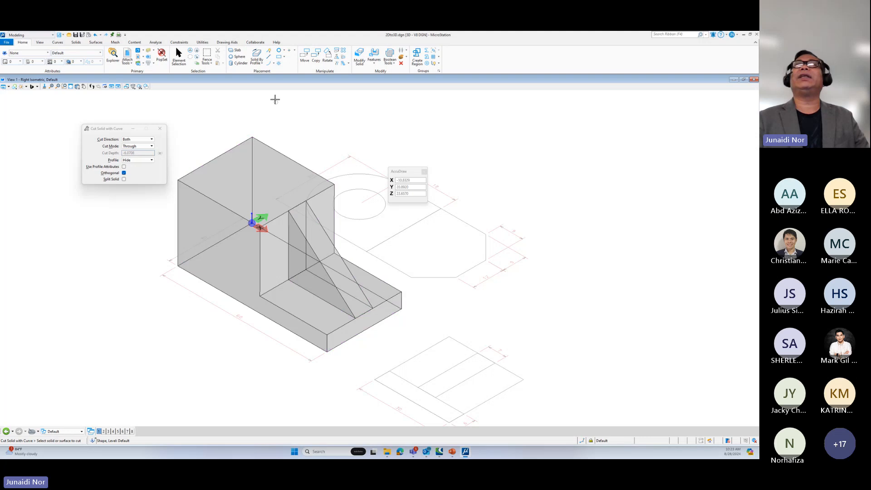
# Step: In Wireframe display, fillet the two vertical edges at the tall block's end away from the rib with radius 15, selecting tangent edges
pyautogui.click(14, 87)
pyautogui.click(21, 139)
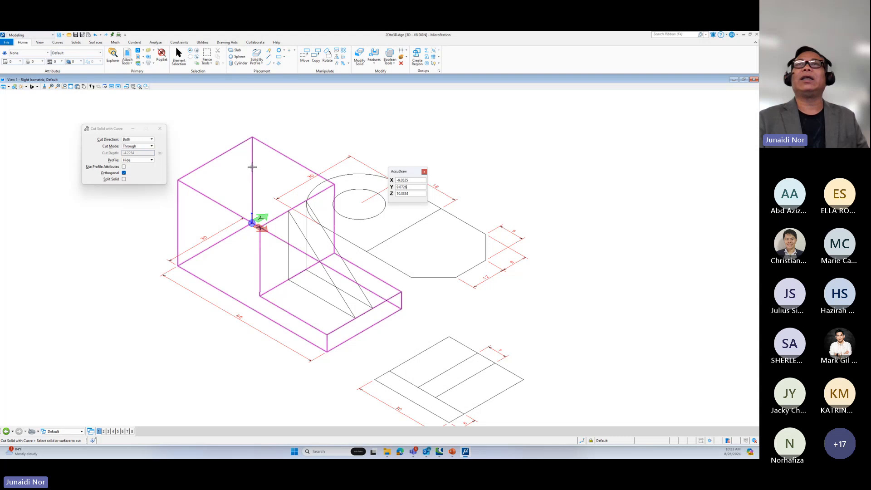
pyautogui.click(374, 64)
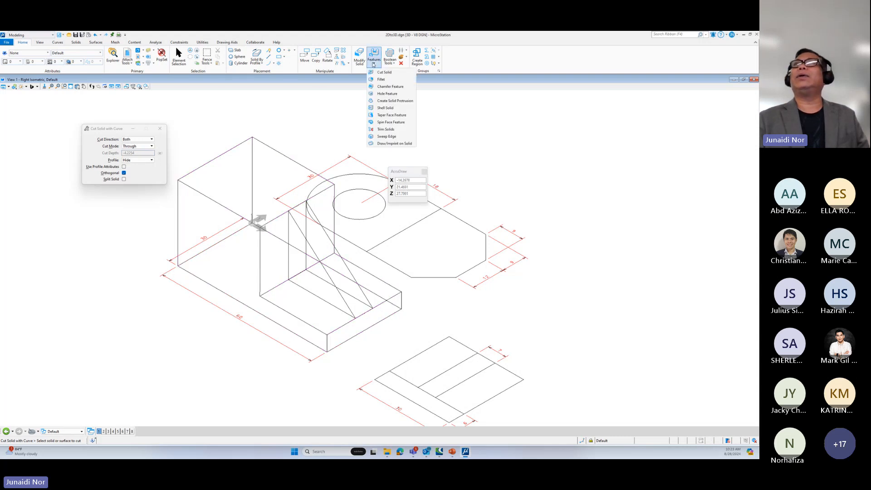
pyautogui.click(381, 80)
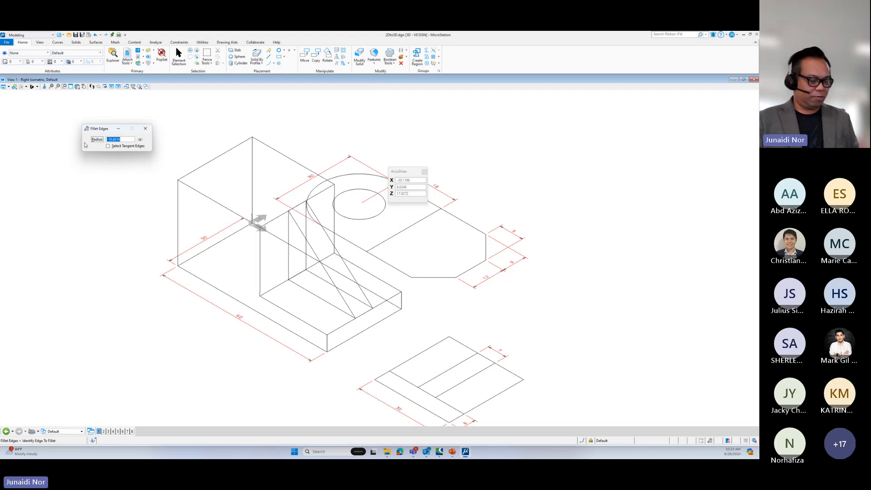
pyautogui.write('15')
pyautogui.press('Tab')
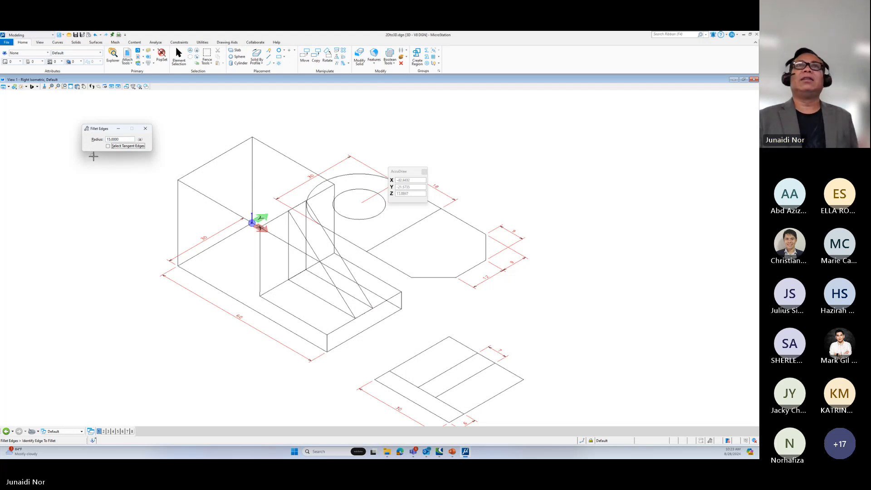
pyautogui.click(251, 167)
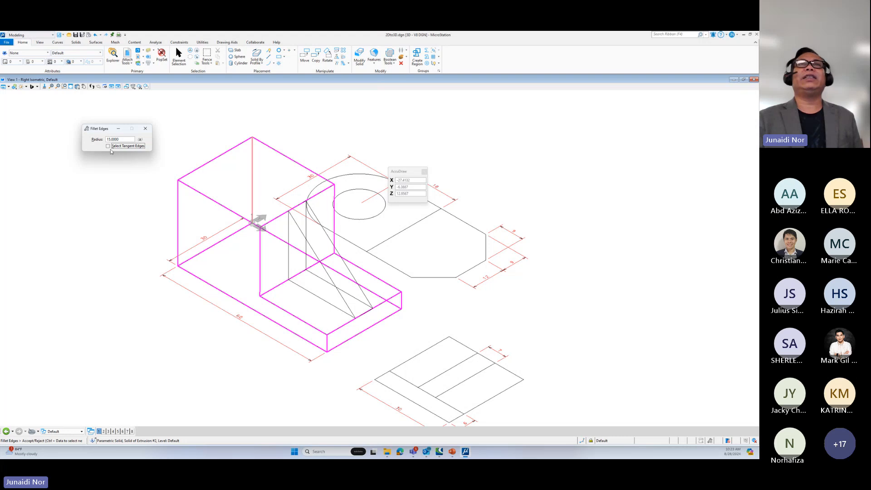
pyautogui.click(251, 168)
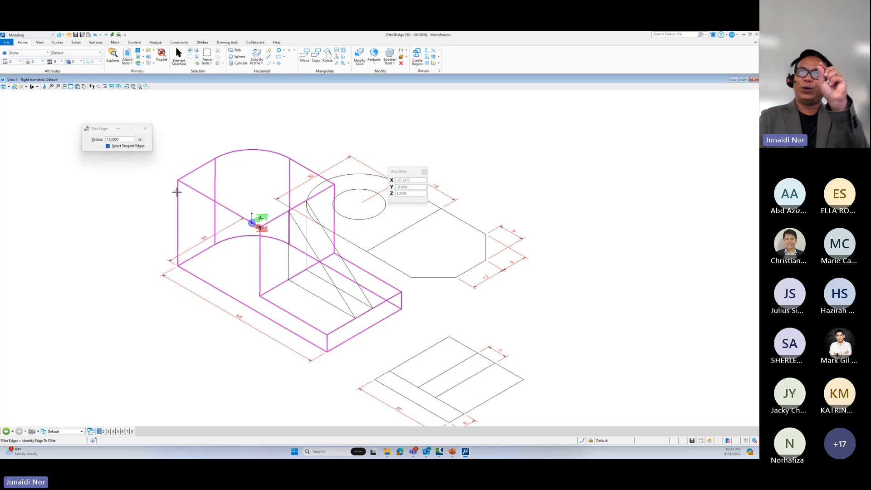
pyautogui.click(182, 254)
pyautogui.click(149, 244)
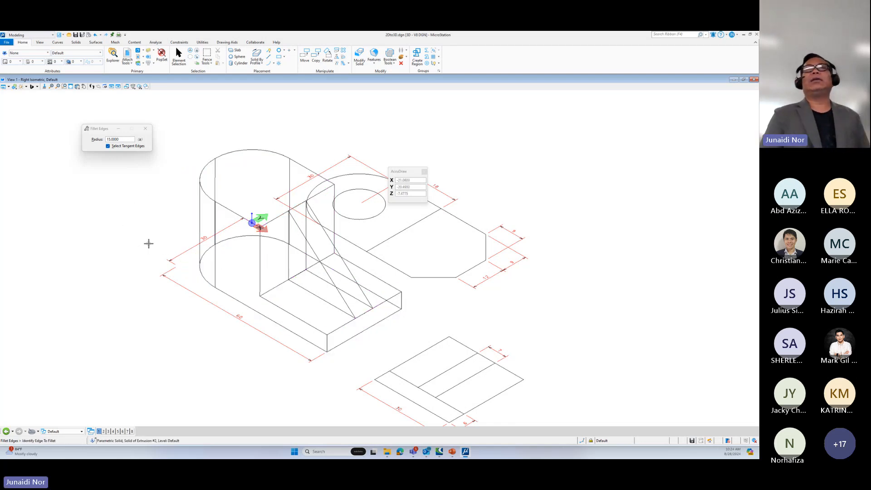
# Step: Inspect the filleted block in the default Transparent display style and switch the view back to Wireframe
pyautogui.click(15, 86)
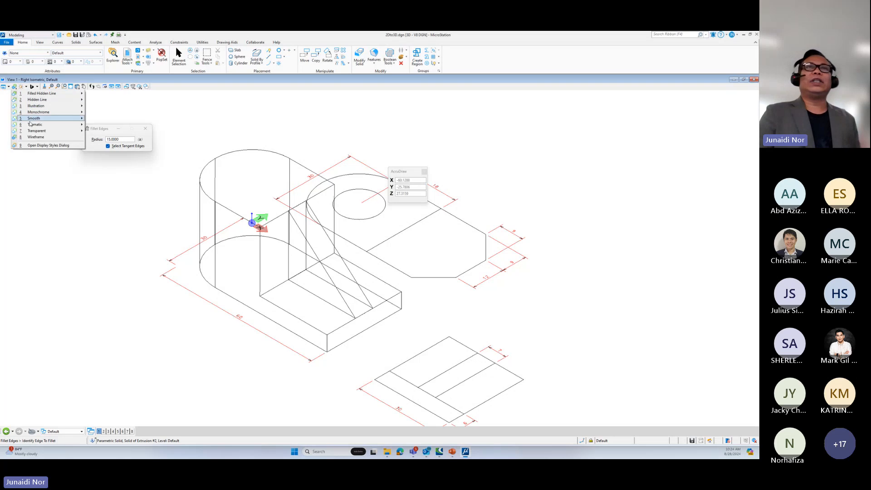
pyautogui.moveTo(48, 133)
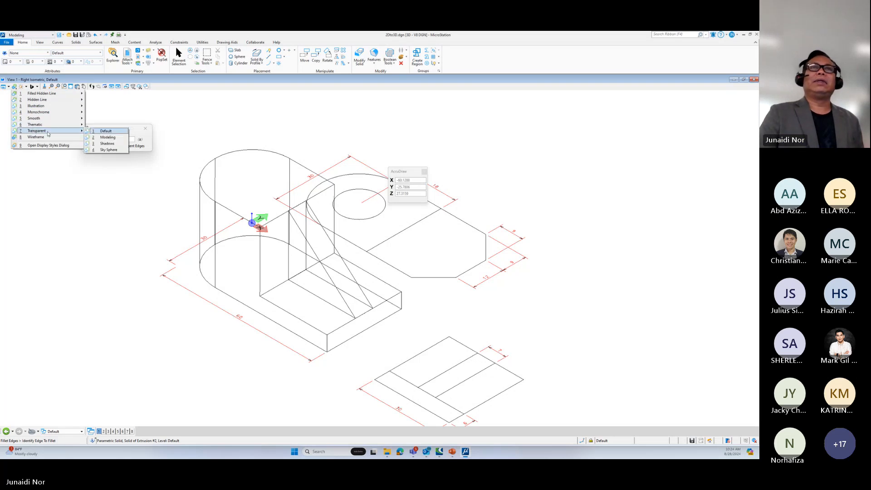
pyautogui.click(106, 131)
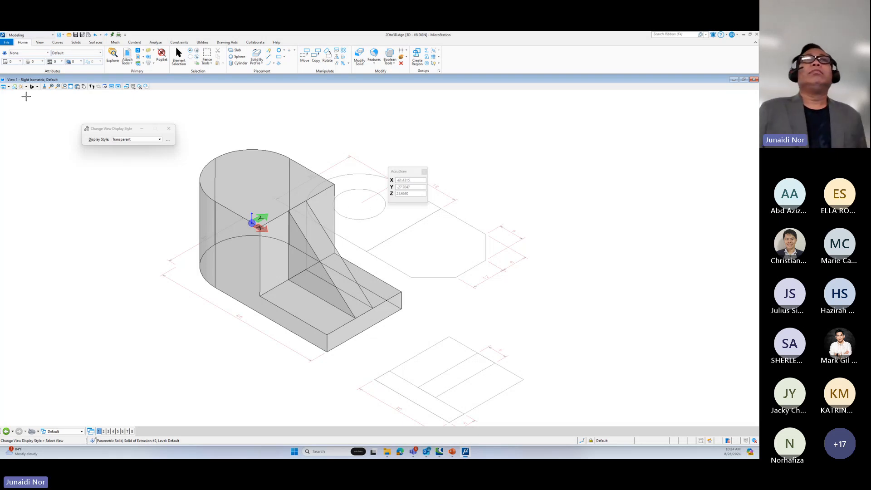
pyautogui.click(15, 86)
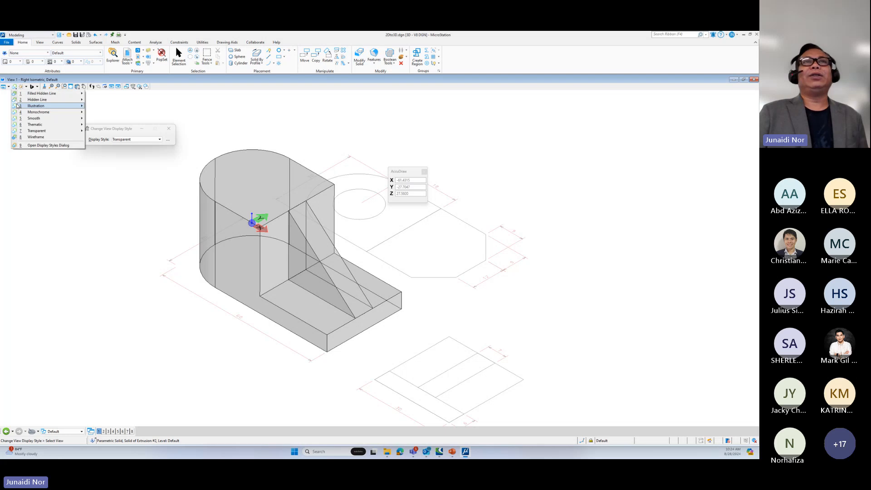
pyautogui.click(35, 138)
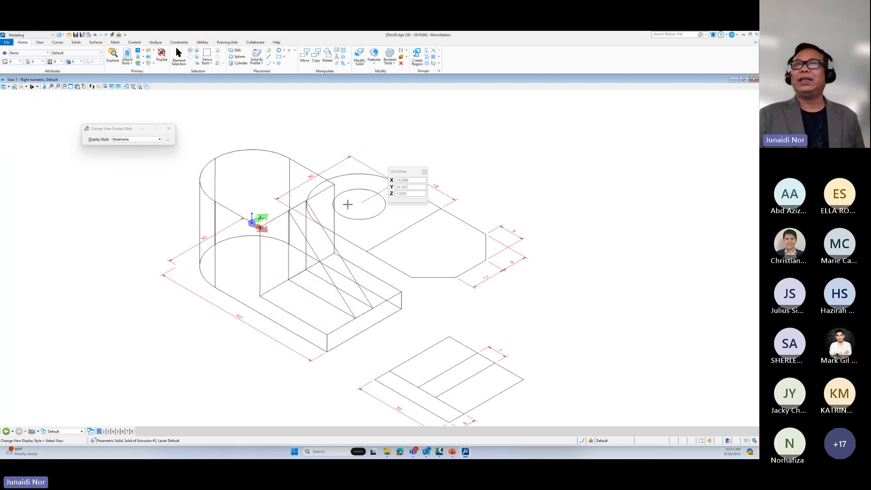
# Step: In the Top view, move the circle straight down into the plan view, centred on the rounded end, and switch to the Isometric view
pyautogui.click(77, 86)
pyautogui.click(80, 103)
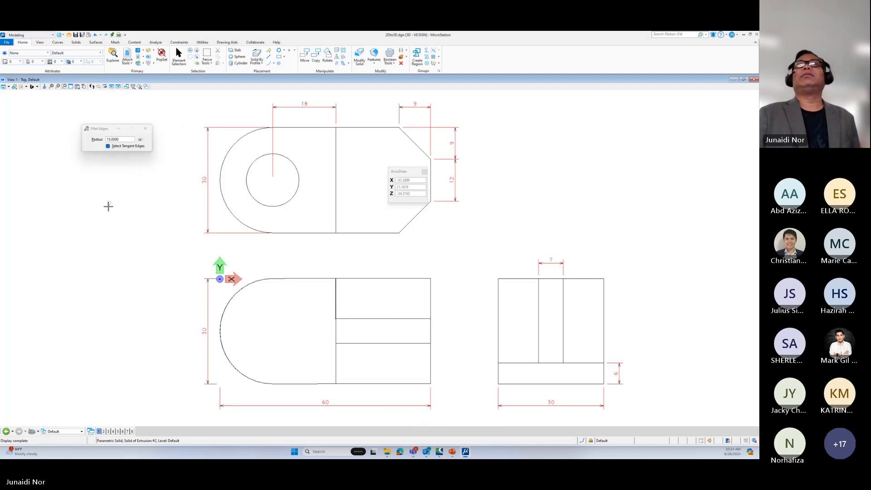
pyautogui.click(309, 61)
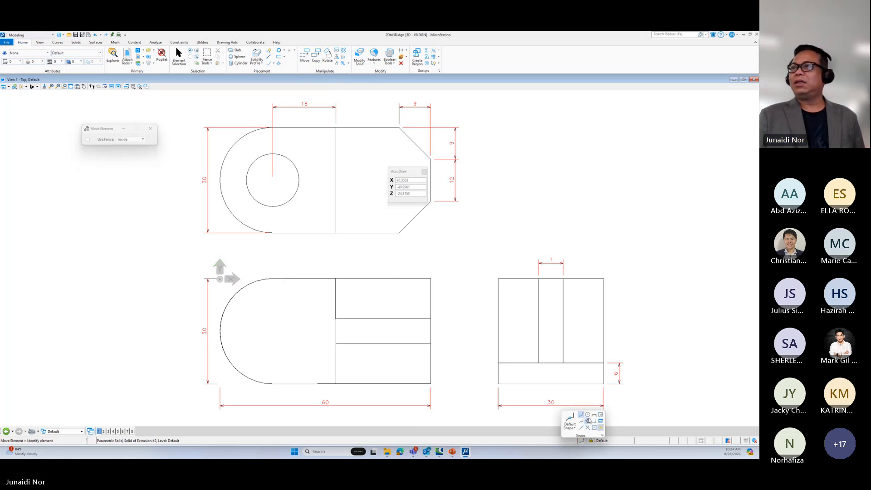
pyautogui.click(293, 197)
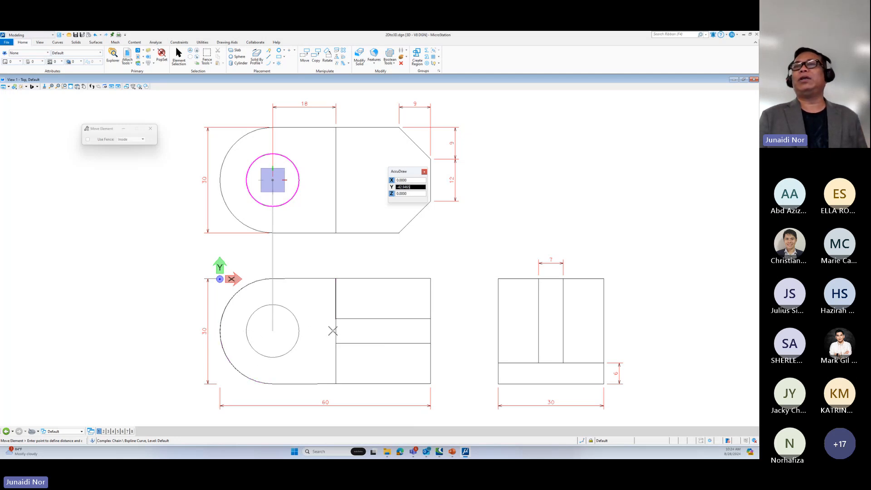
pyautogui.click(336, 330)
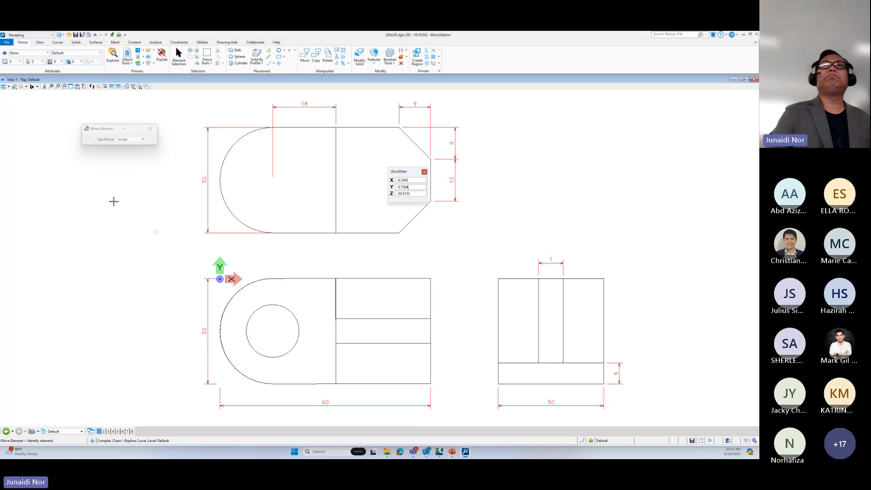
pyautogui.click(77, 87)
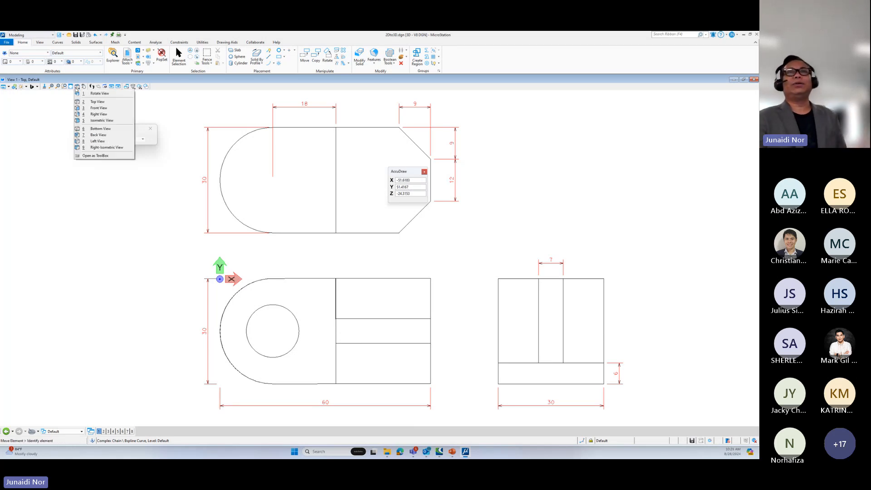
pyautogui.click(85, 120)
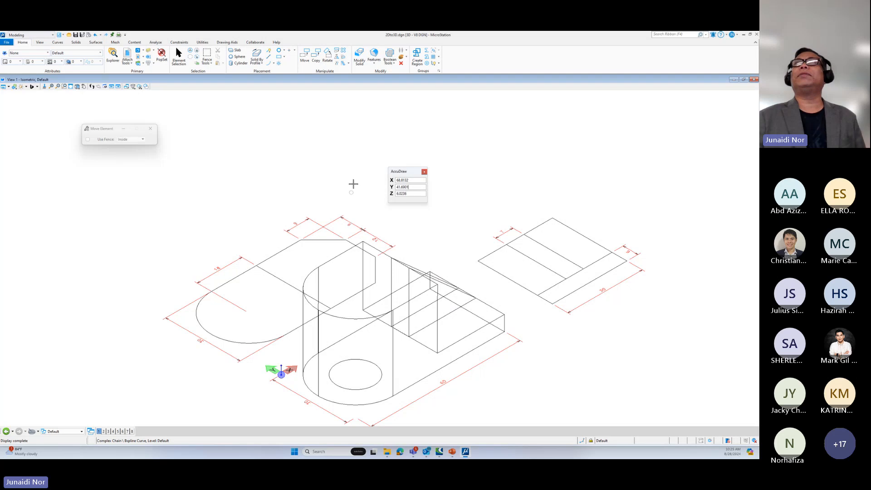
# Step: Try to cut the block solid with the circle chain, using cut direction Both, mode Through and profile Hide
pyautogui.click(374, 64)
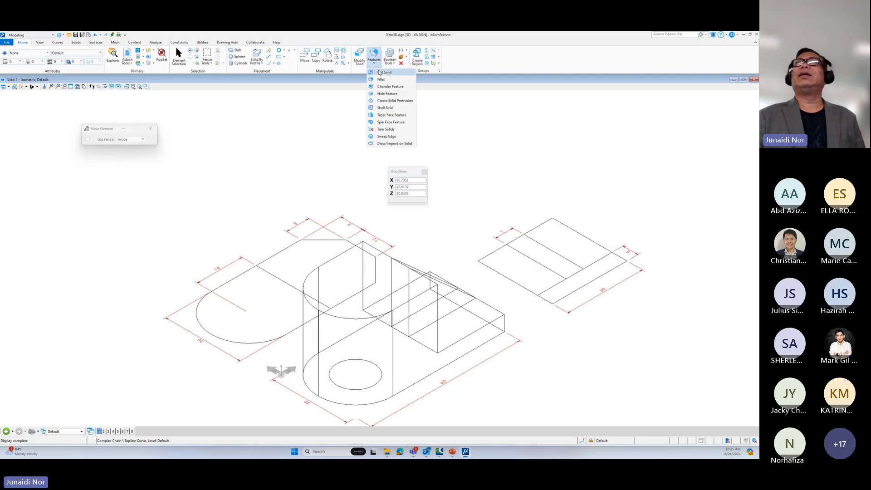
pyautogui.click(380, 72)
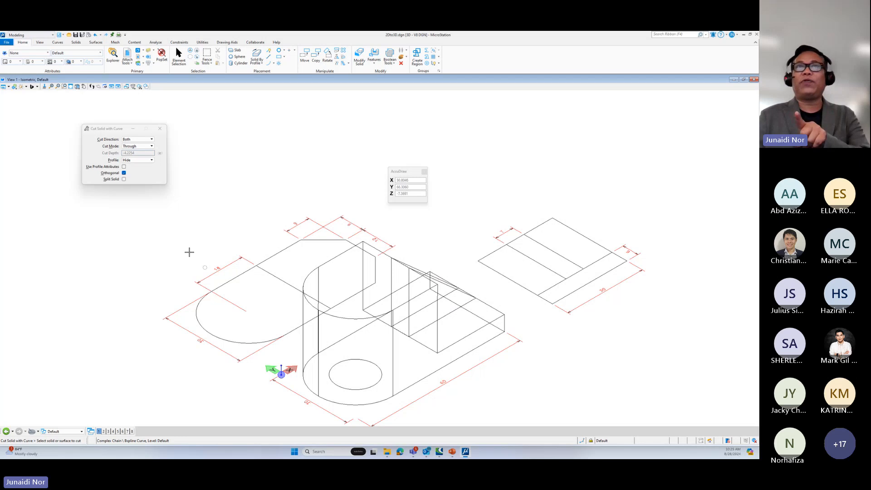
pyautogui.click(138, 161)
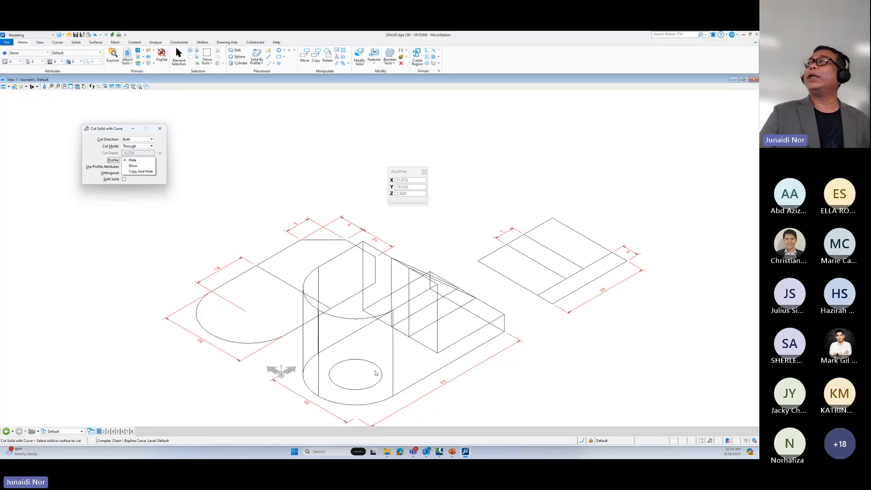
pyautogui.click(132, 161)
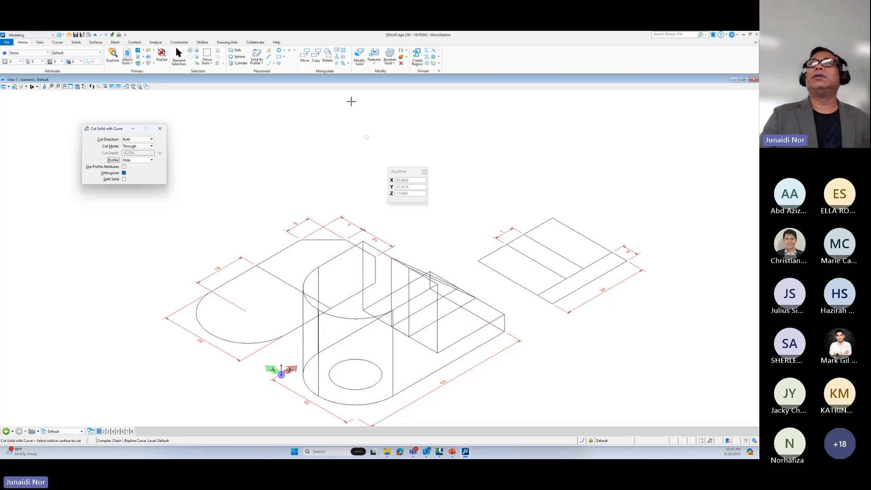
pyautogui.click(384, 254)
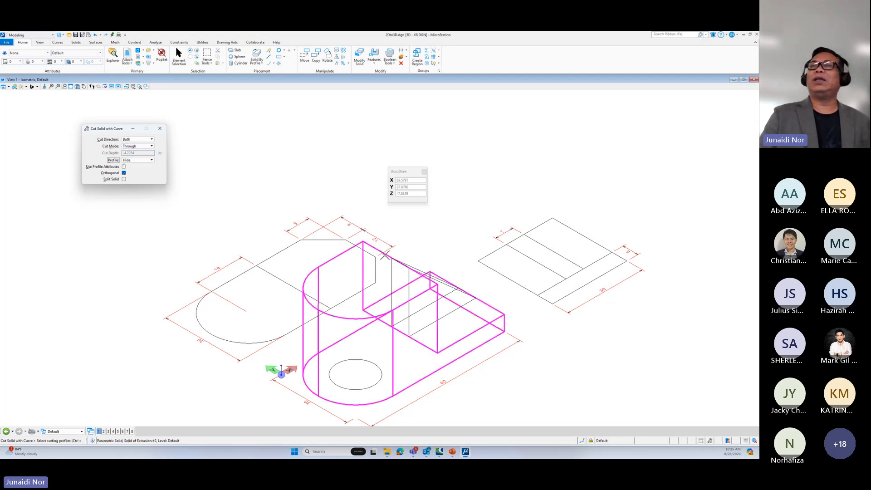
pyautogui.click(364, 359)
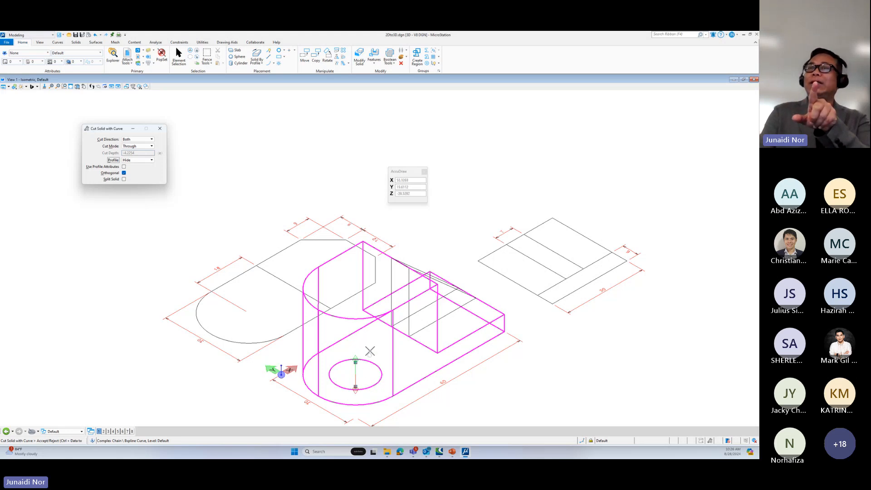
# Step: Select the circle to check its element type, and clear the selection
pyautogui.click(179, 56)
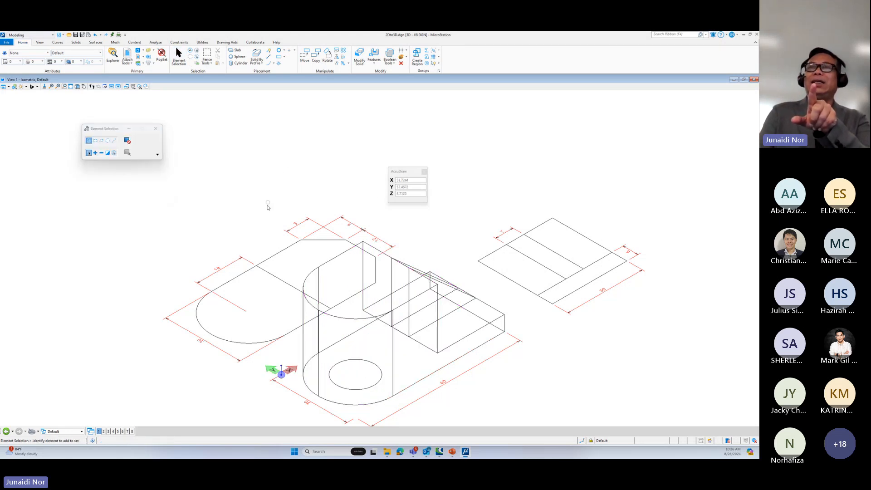
pyautogui.click(360, 364)
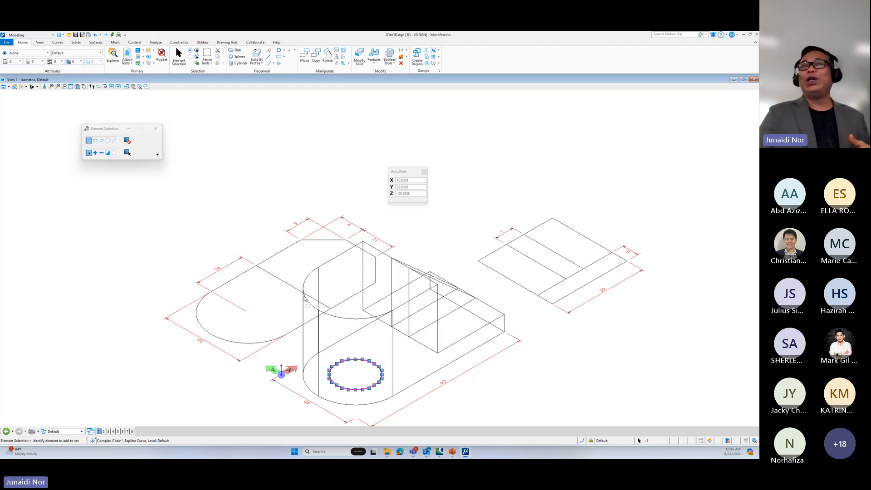
pyautogui.click(239, 224)
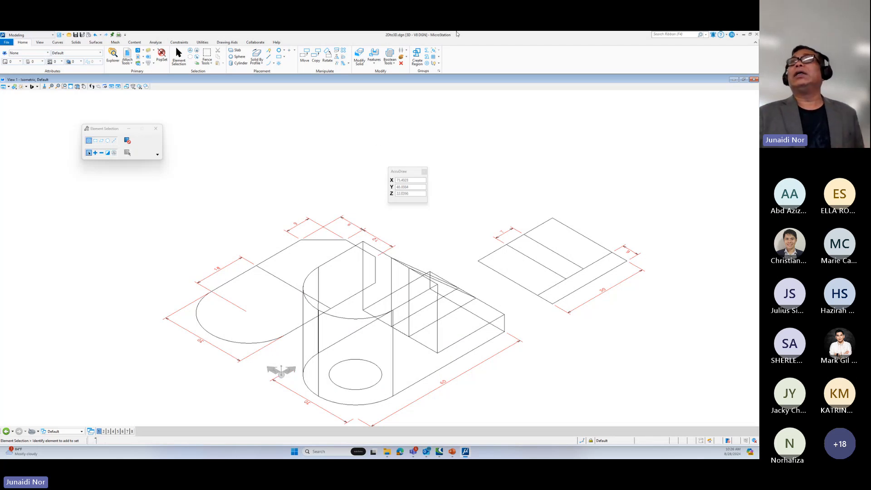
# Step: Convert the circle into a complex shape with the Automatic method and simplified geometry, and check its new element type
pyautogui.click(427, 57)
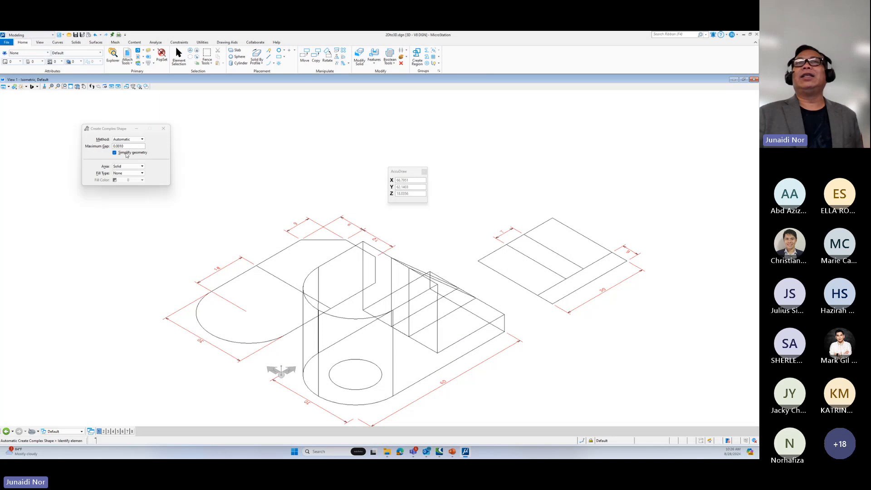
pyautogui.click(366, 361)
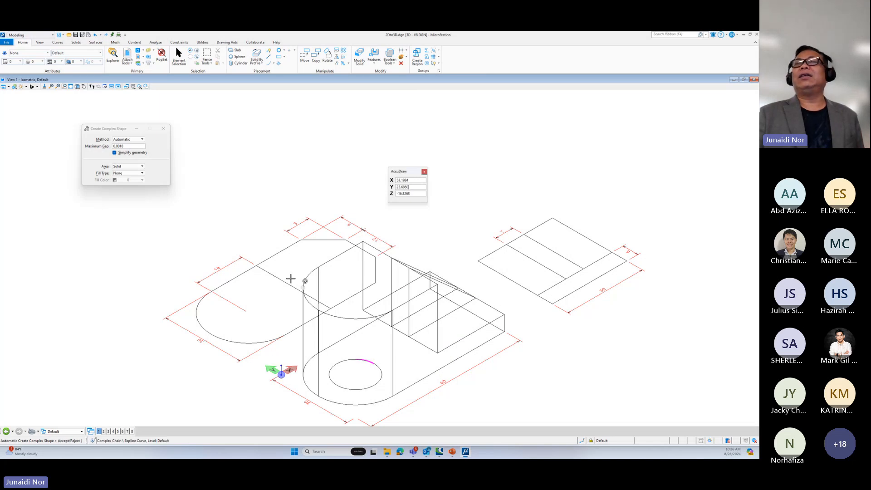
pyautogui.click(231, 185)
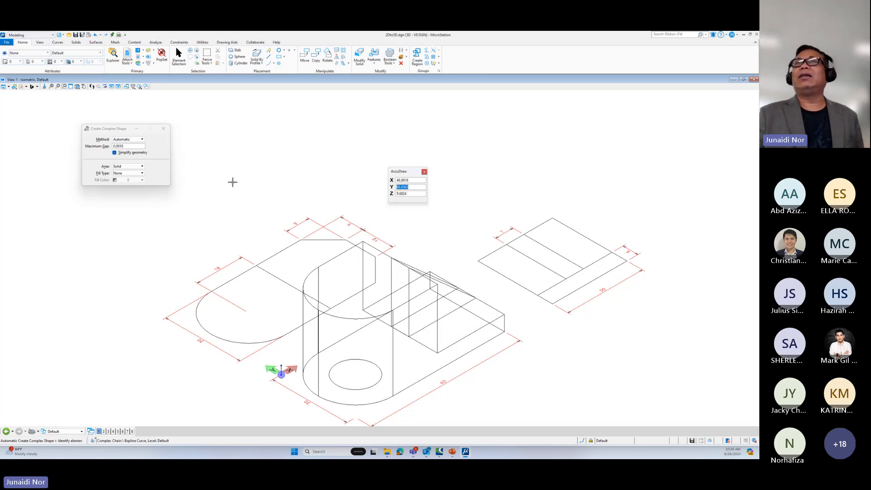
pyautogui.click(178, 57)
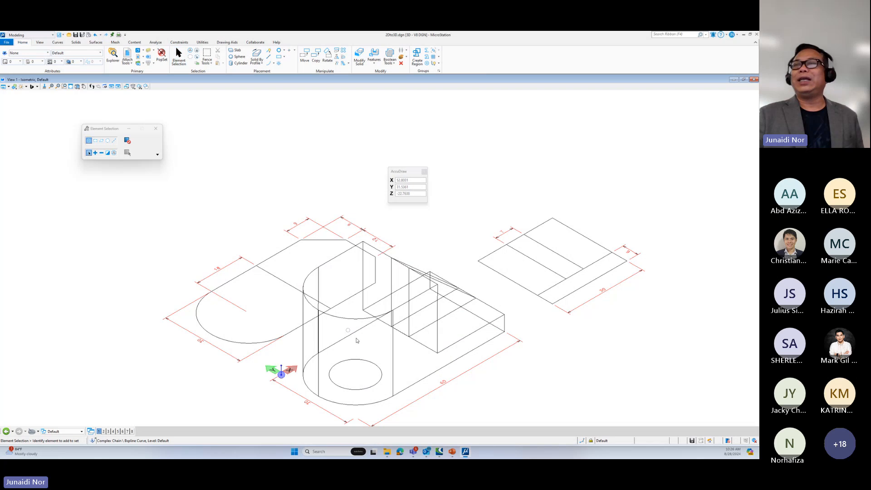
pyautogui.click(368, 360)
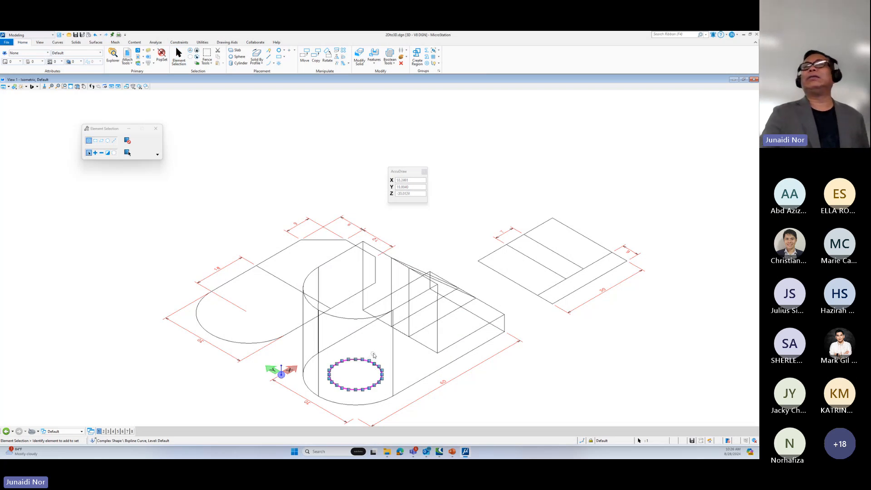
pyautogui.click(376, 349)
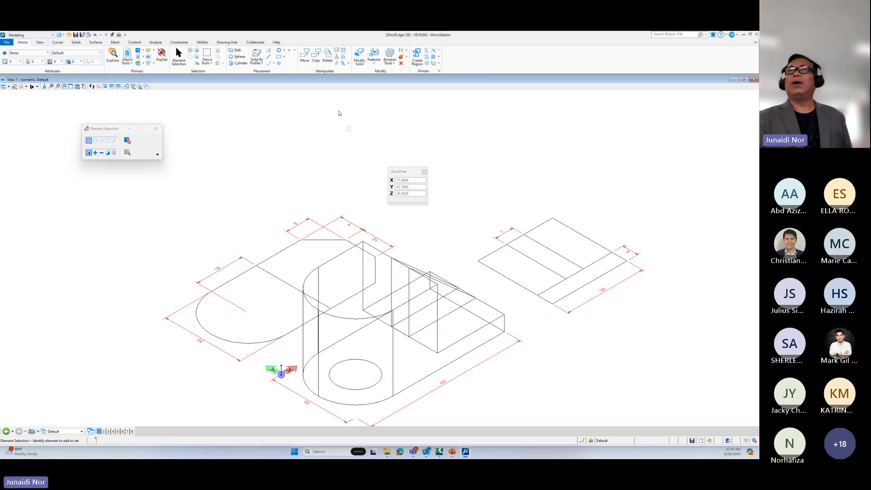
# Step: Cut a round hole through the block solid with the circle shape, using cut direction Both and mode Through
pyautogui.click(374, 53)
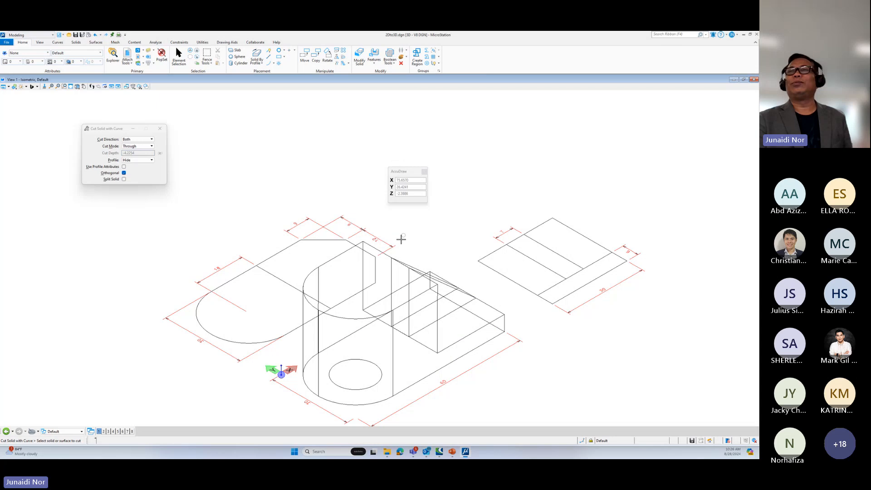
pyautogui.click(392, 254)
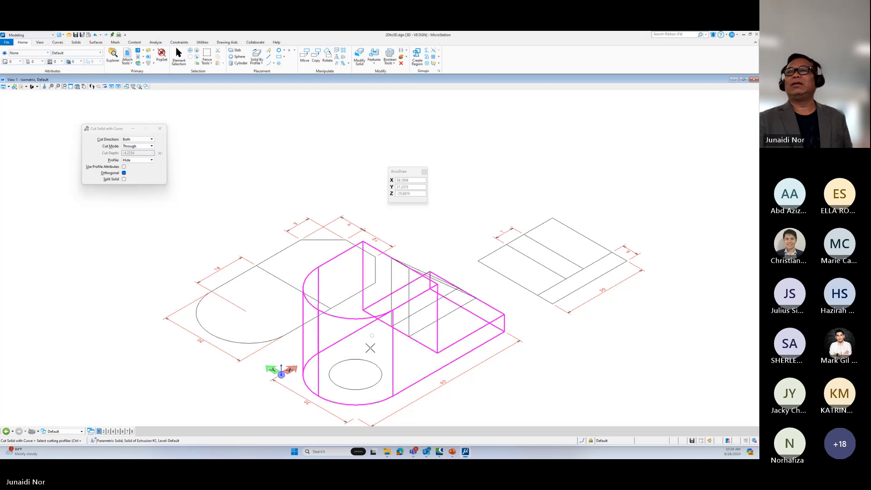
pyautogui.click(368, 362)
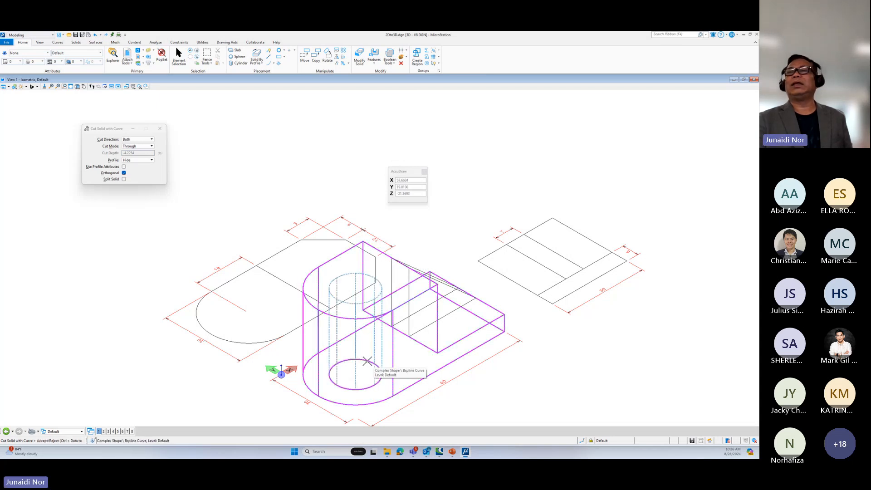
pyautogui.click(253, 188)
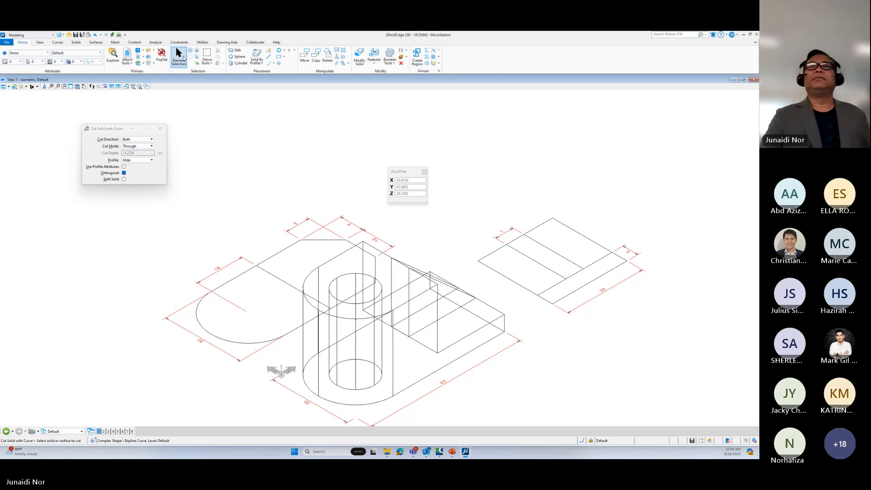
# Step: Show the model in the default Smooth display style
pyautogui.click(14, 87)
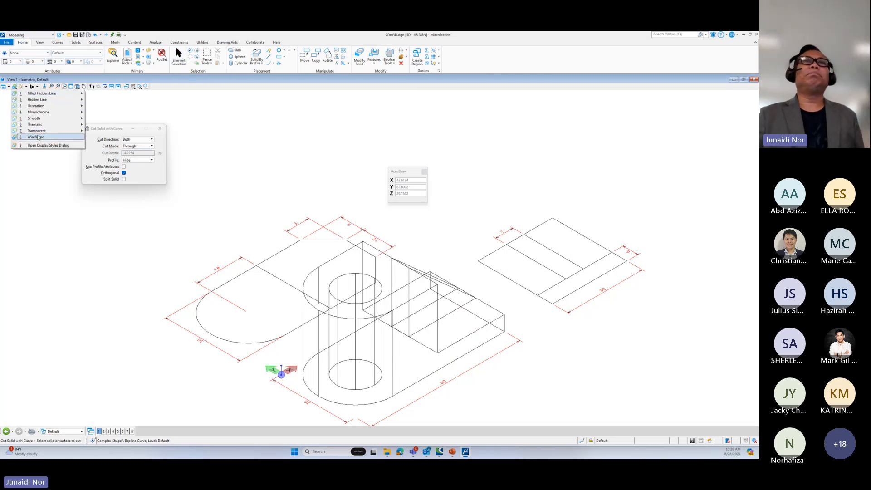
pyautogui.moveTo(83, 118)
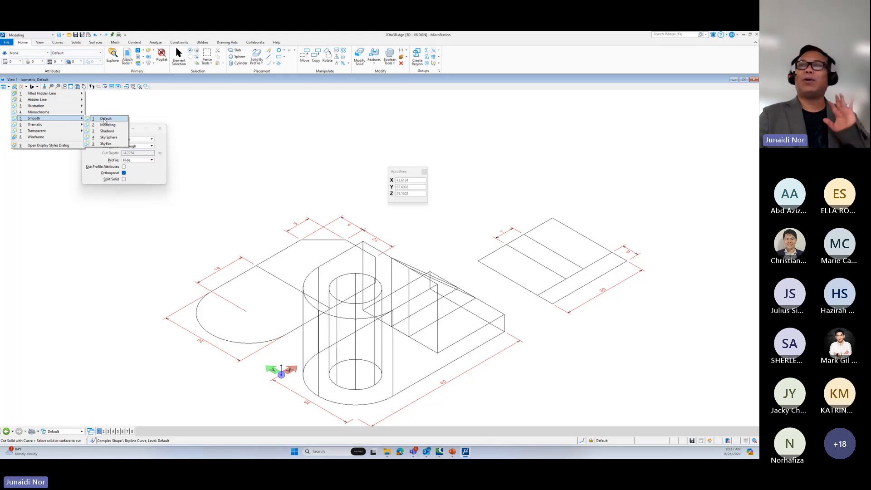
pyautogui.click(104, 120)
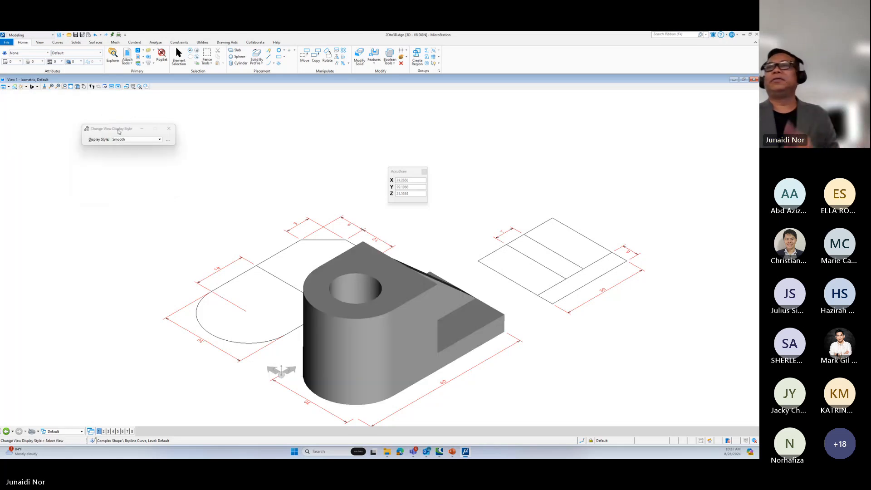
# Step: Turn Default Lighting off and on again, and brighten the shaded view slightly
pyautogui.click(25, 88)
pyautogui.click(38, 97)
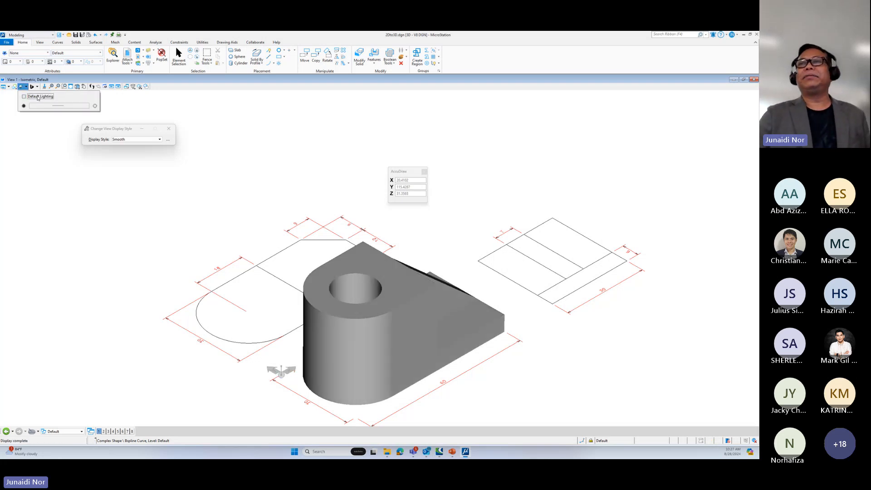
pyautogui.click(38, 98)
pyautogui.moveTo(64, 106)
pyautogui.mouseDown()
pyautogui.moveTo(54, 107)
pyautogui.moveTo(68, 107)
pyautogui.mouseUp()
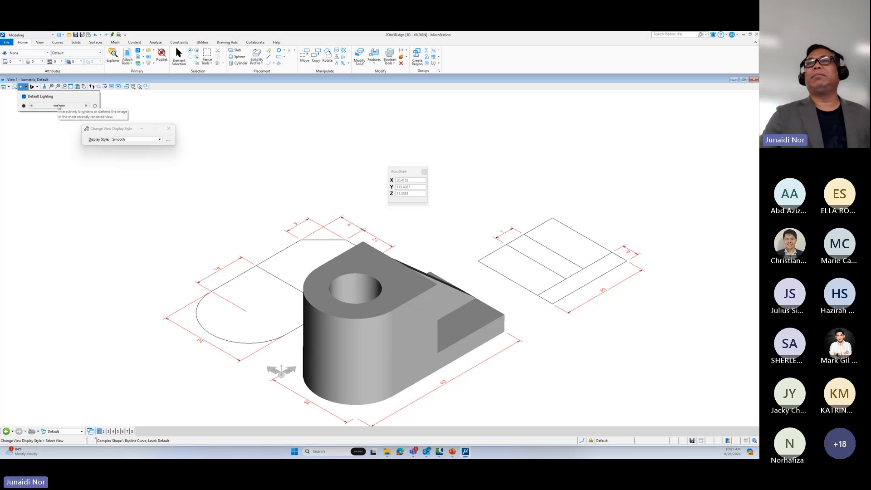
pyautogui.rightClick(233, 156)
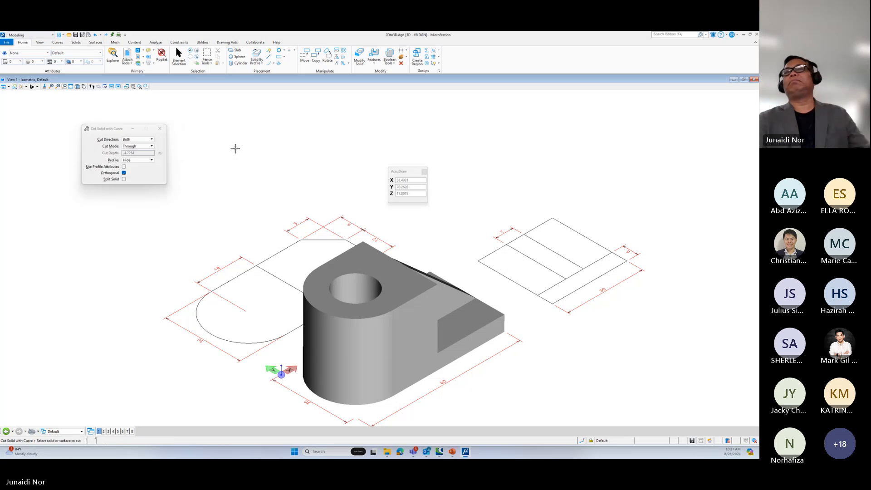
# Step: Orbit the shaded bracket dynamically to examine its round hole, rib and base from several angles
pyautogui.click(77, 87)
pyautogui.click(97, 94)
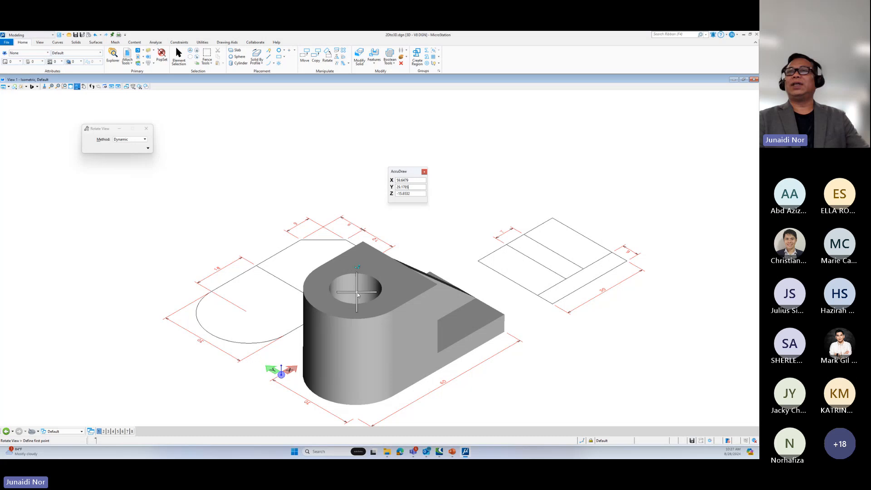
pyautogui.click(303, 288)
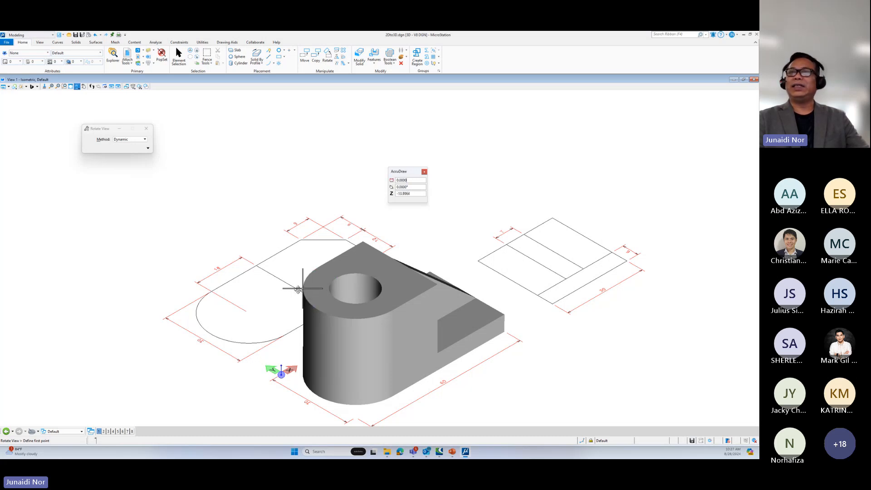
pyautogui.click(303, 288)
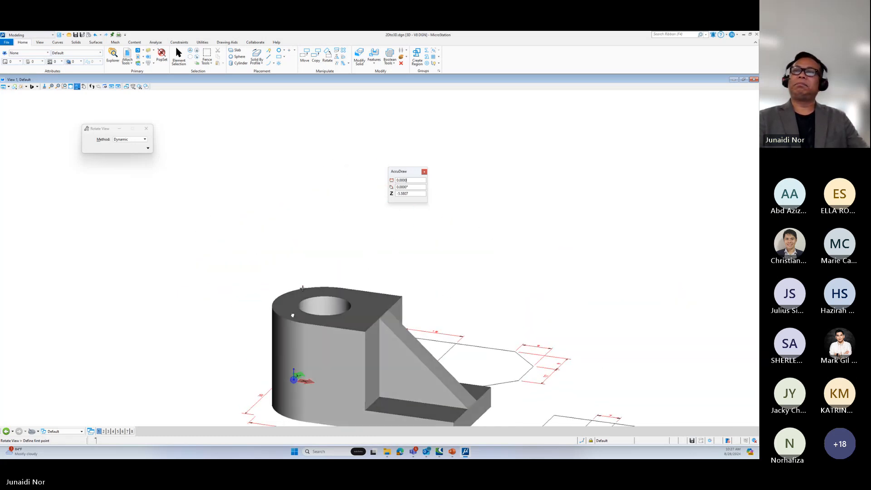
pyautogui.click(290, 241)
pyautogui.click(290, 242)
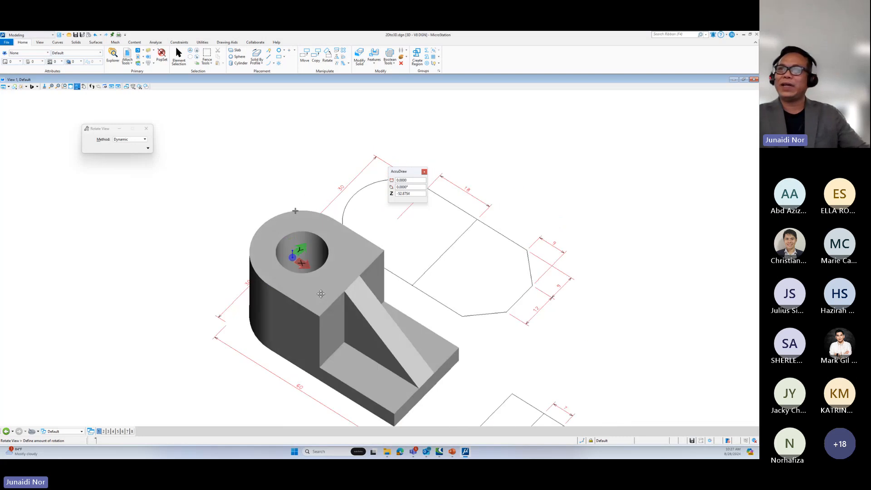
pyautogui.click(470, 303)
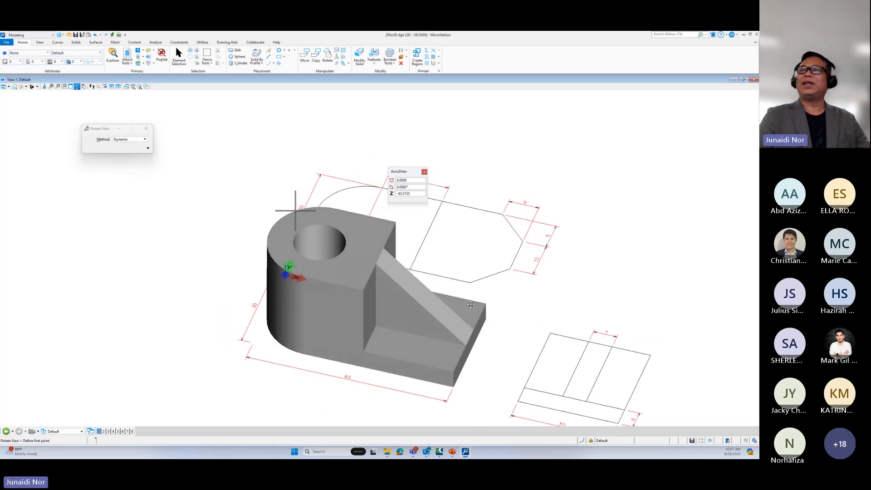
pyautogui.rightClick(477, 305)
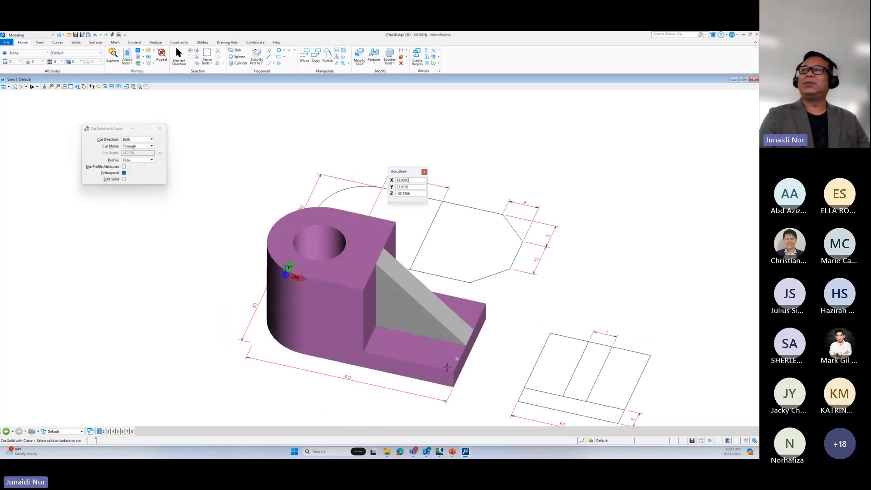
# Step: Set the view to Right Isometric and show the model in the Wireframe display style
pyautogui.click(77, 86)
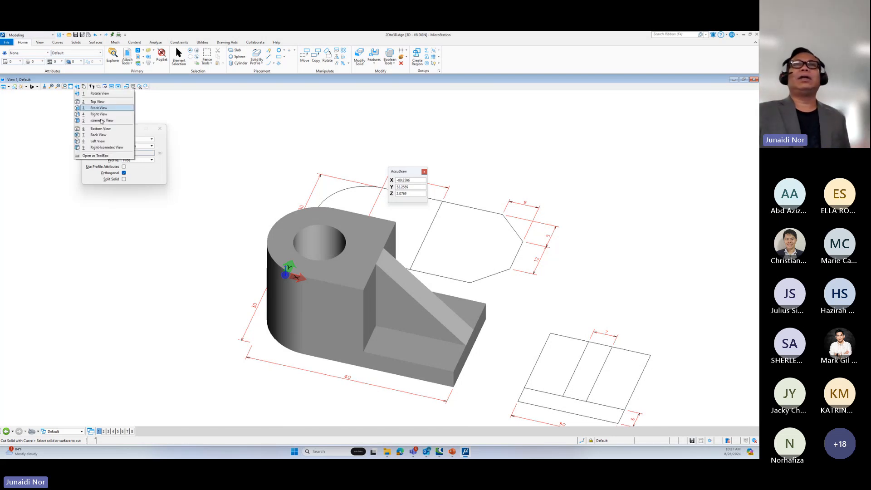
pyautogui.click(107, 147)
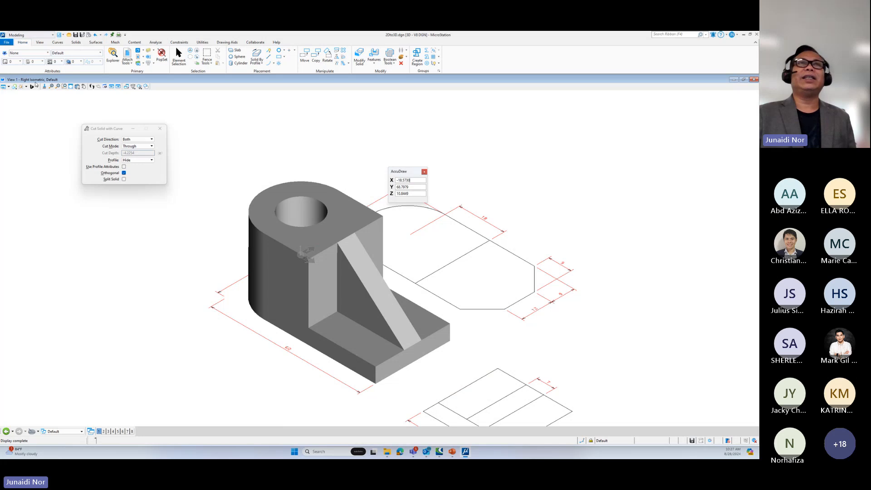
pyautogui.click(20, 87)
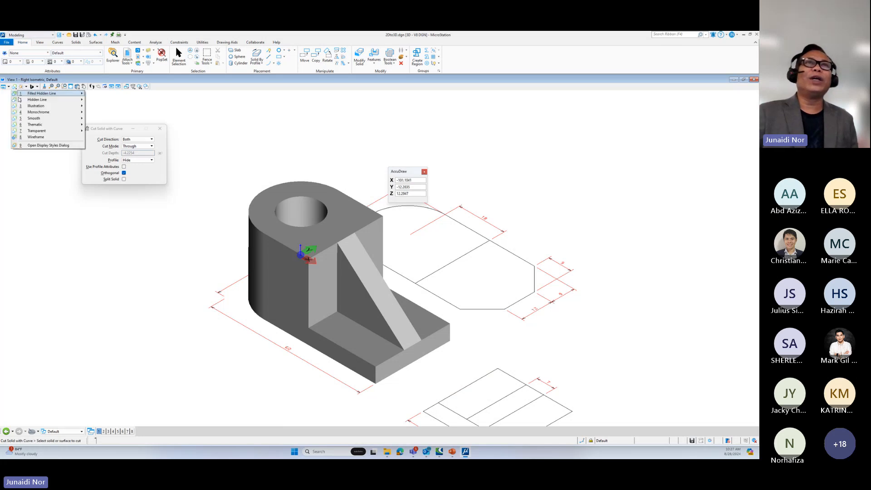
pyautogui.click(30, 135)
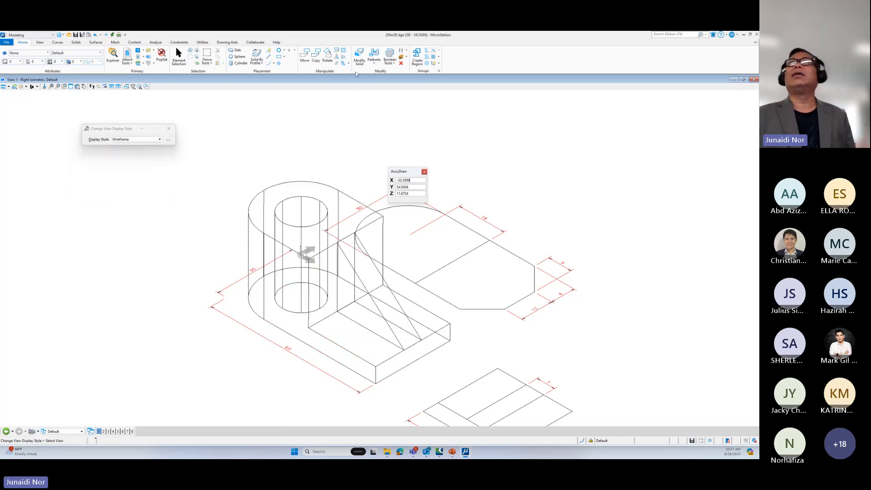
# Step: Chamfer the two vertical corner edges at the free end of the base with a chamfer length of 9
pyautogui.click(373, 61)
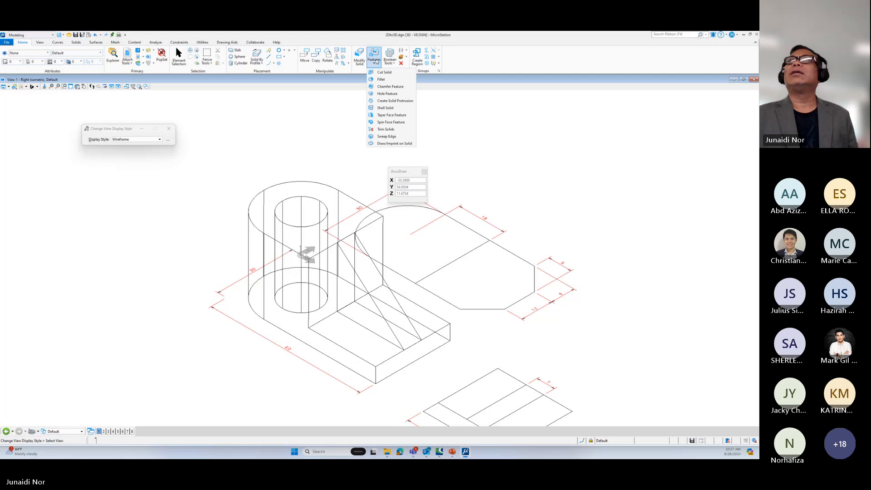
pyautogui.click(388, 87)
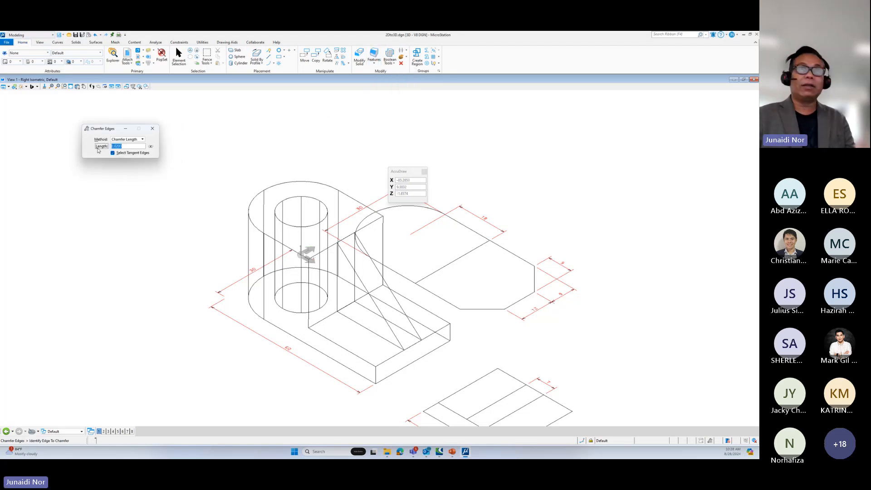
pyautogui.write('9')
pyautogui.press('Return')
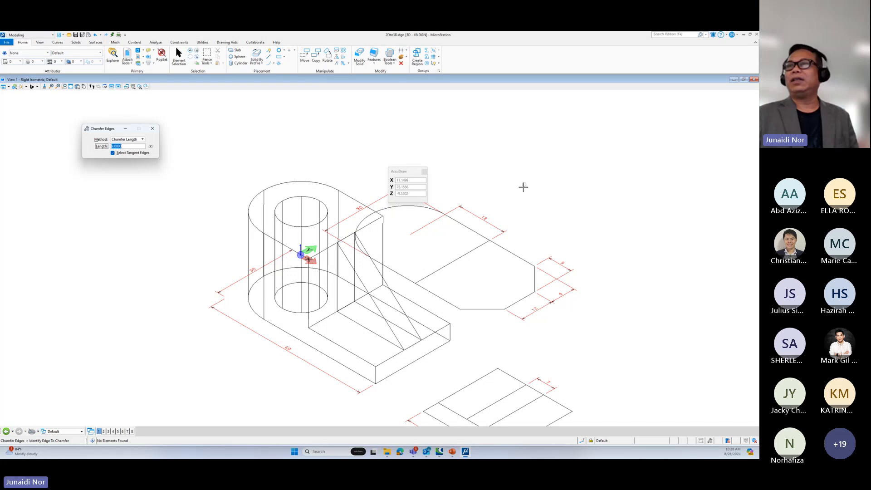
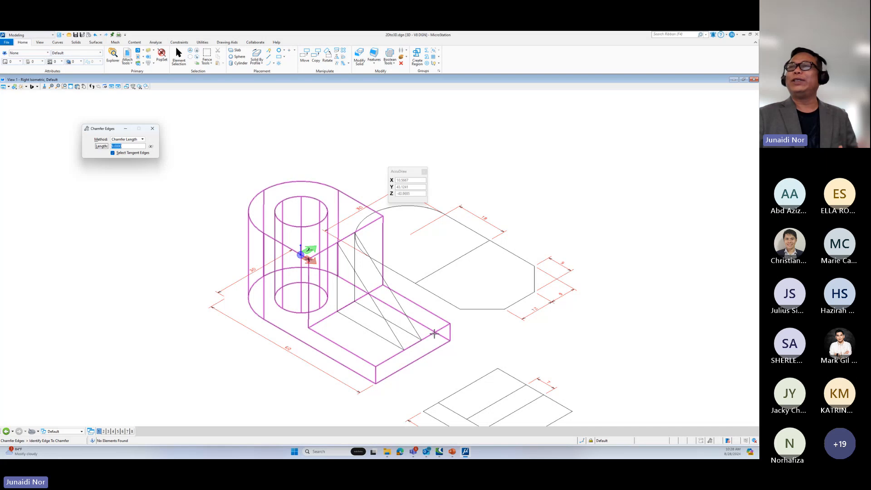
pyautogui.click(450, 333)
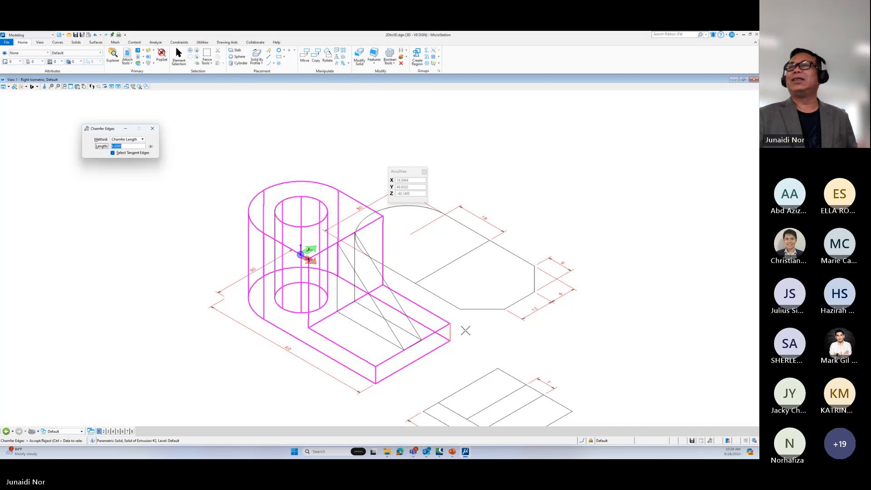
pyautogui.click(466, 330)
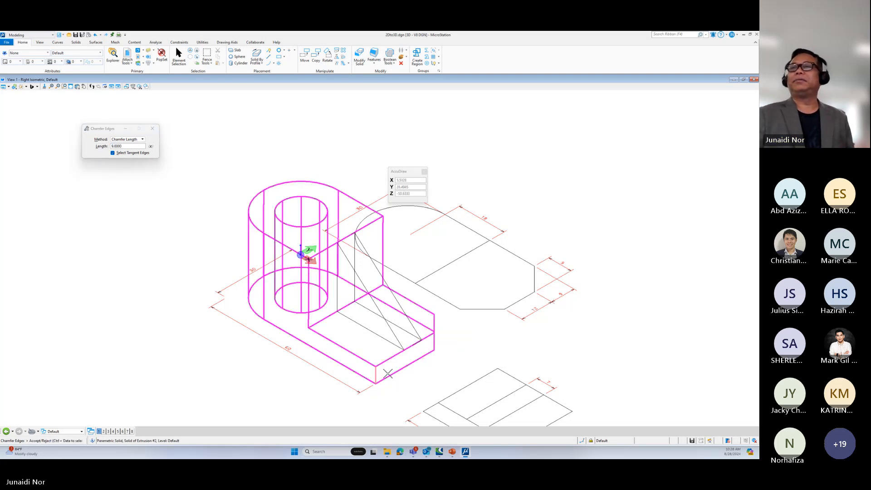
pyautogui.click(374, 375)
pyautogui.click(453, 350)
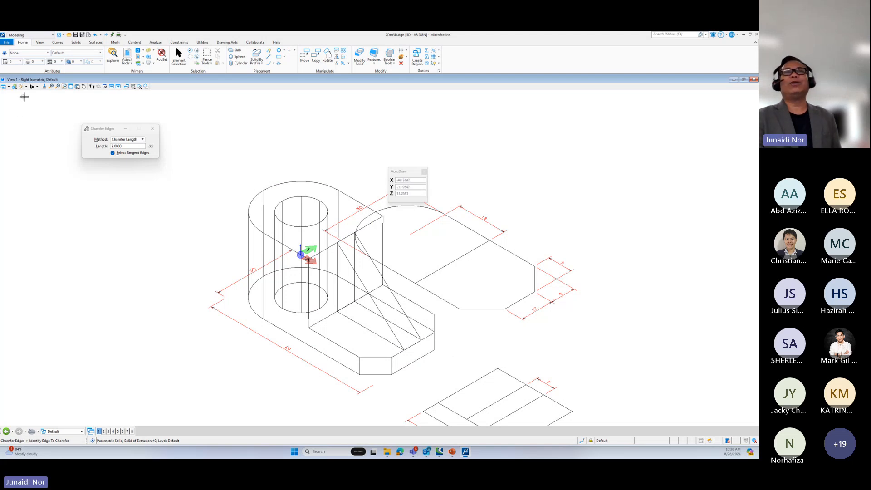
# Step: Show the chamfered model in the Smooth display style
pyautogui.click(77, 86)
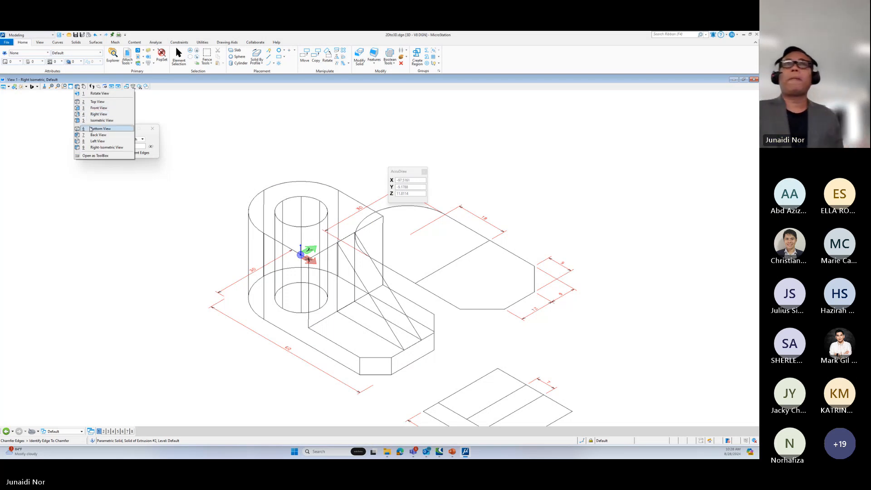
pyautogui.click(19, 88)
pyautogui.click(20, 88)
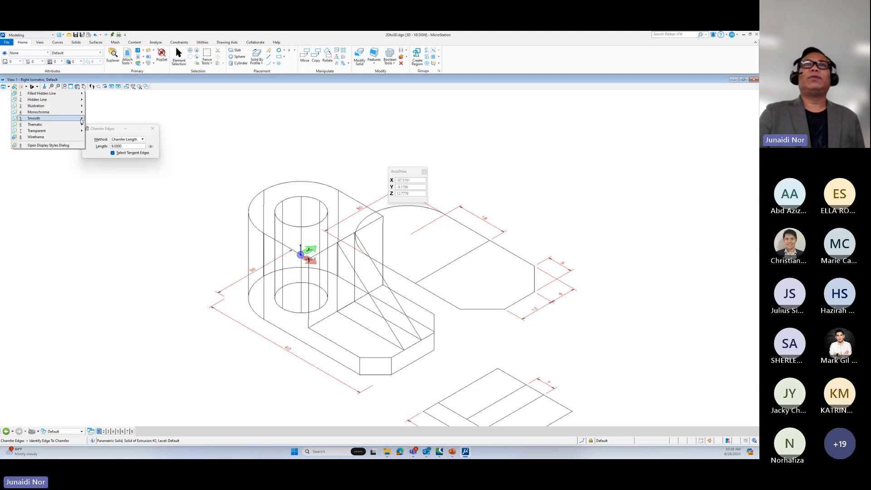
pyautogui.moveTo(77, 118)
pyautogui.click(107, 119)
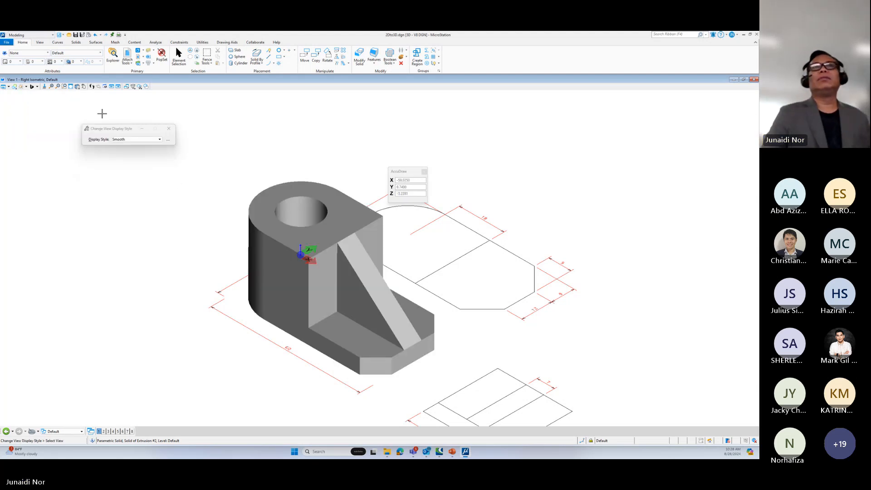
# Step: Rotate the shaded view dynamically to examine the chamfered end of the base
pyautogui.click(77, 87)
pyautogui.click(84, 94)
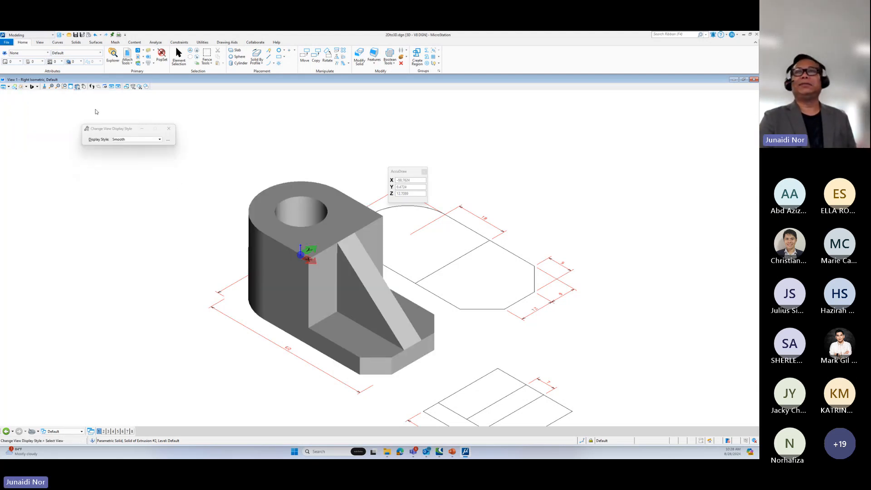
pyautogui.click(343, 232)
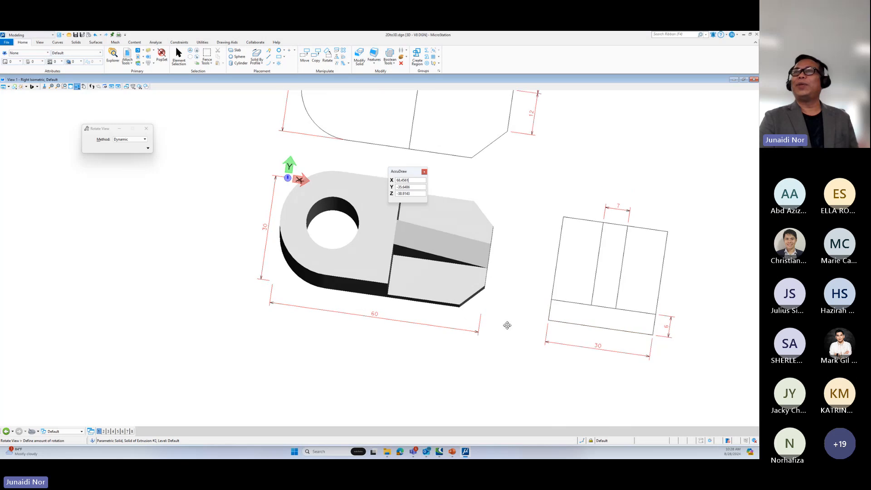
pyautogui.click(449, 266)
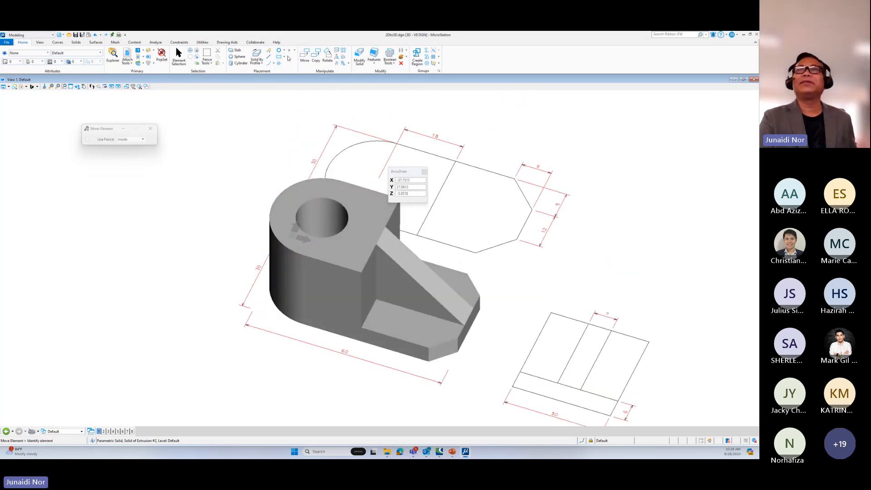
pyautogui.click(179, 56)
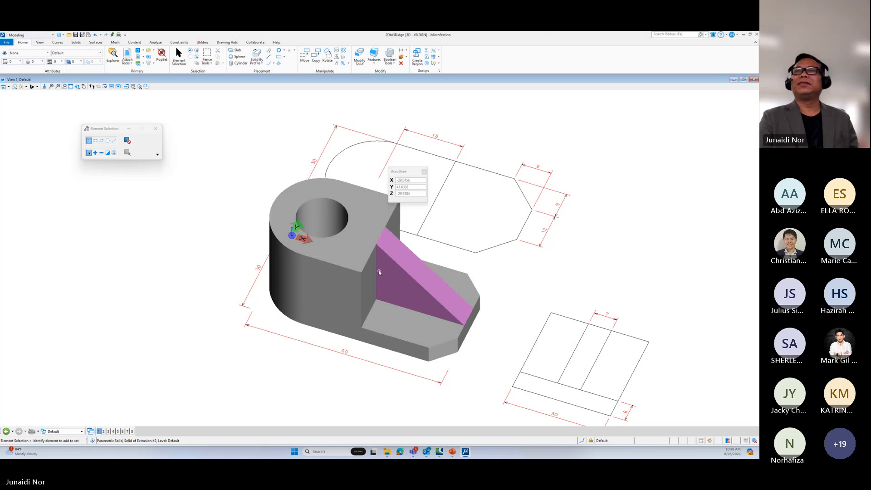
pyautogui.click(359, 253)
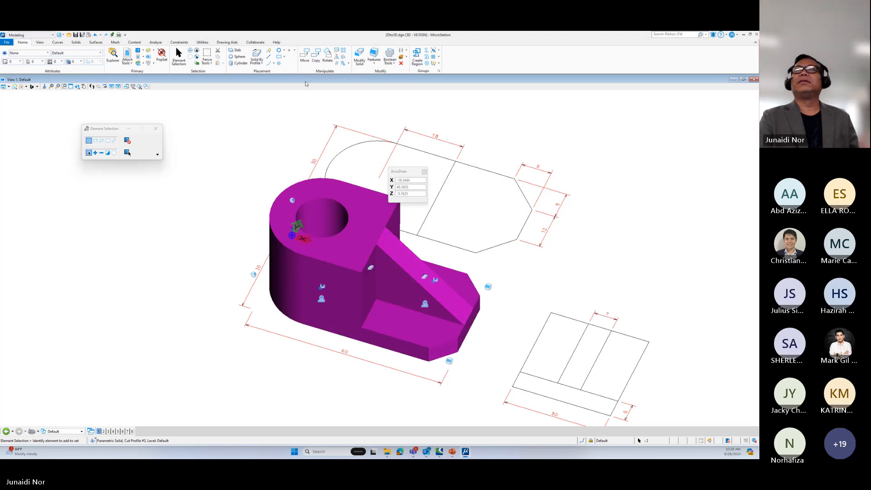
pyautogui.click(305, 54)
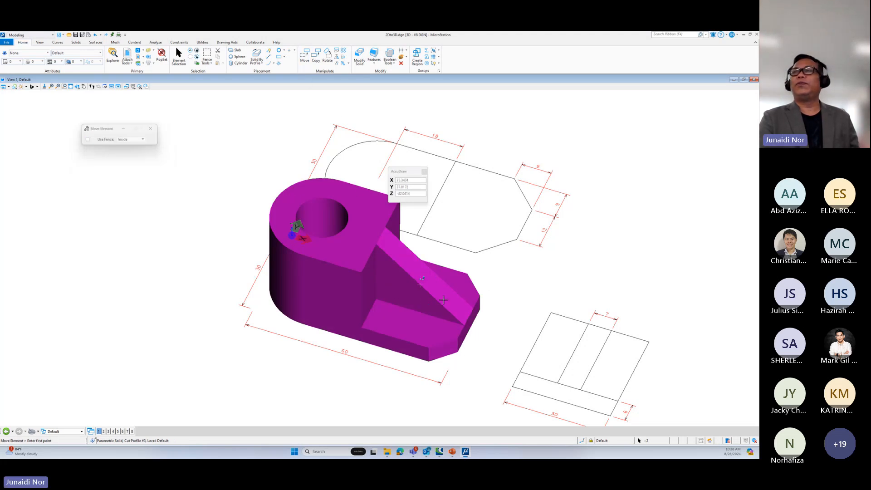
pyautogui.click(458, 351)
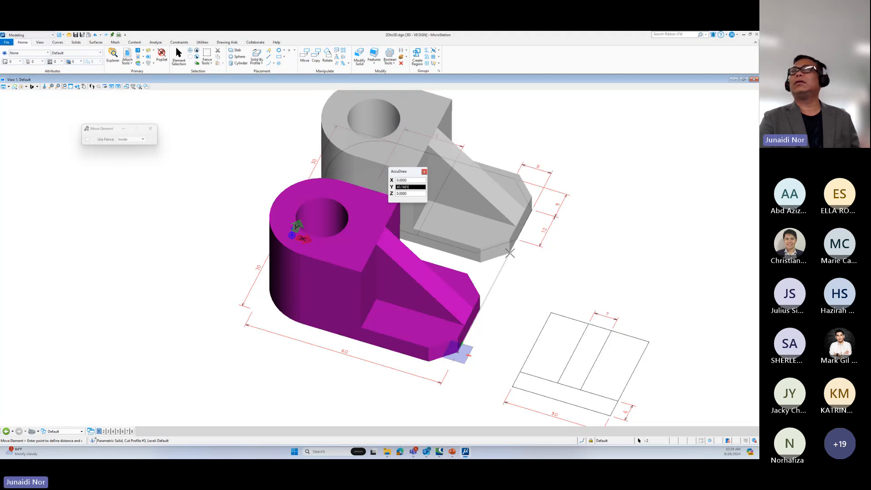
pyautogui.press('Escape')
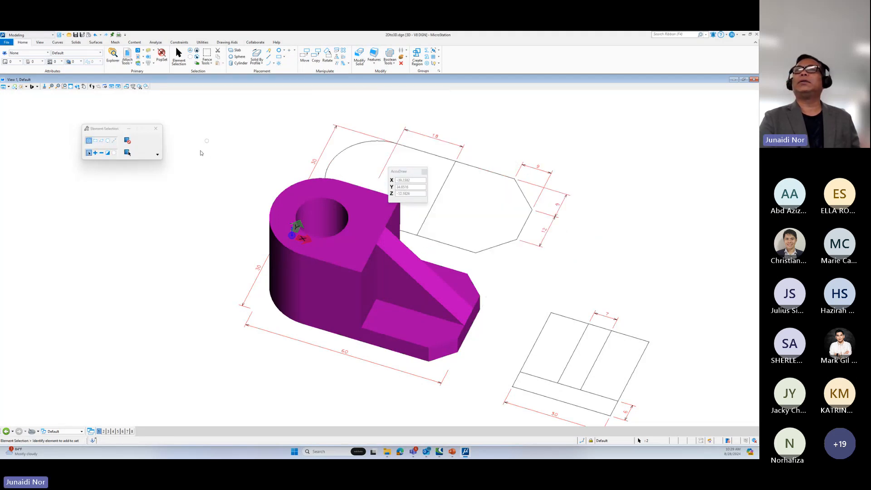
# Step: Switch to the Top view and clear the selection of the solids
pyautogui.click(78, 88)
pyautogui.click(96, 101)
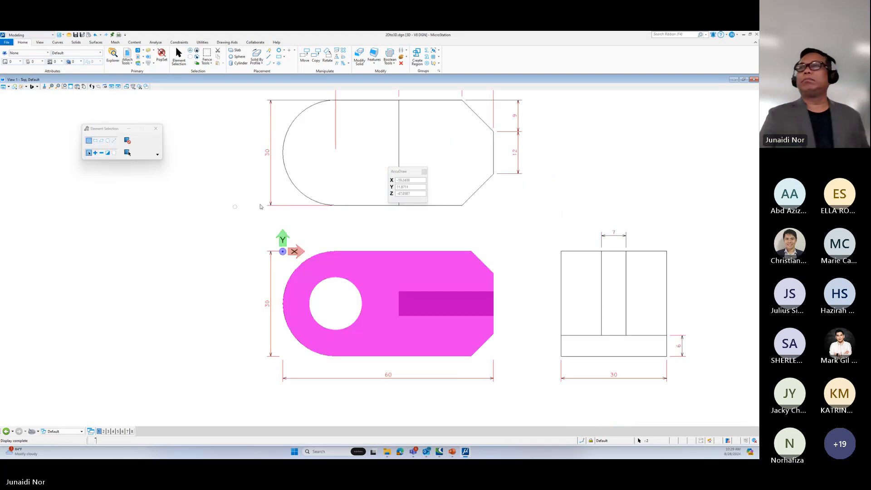
pyautogui.click(170, 246)
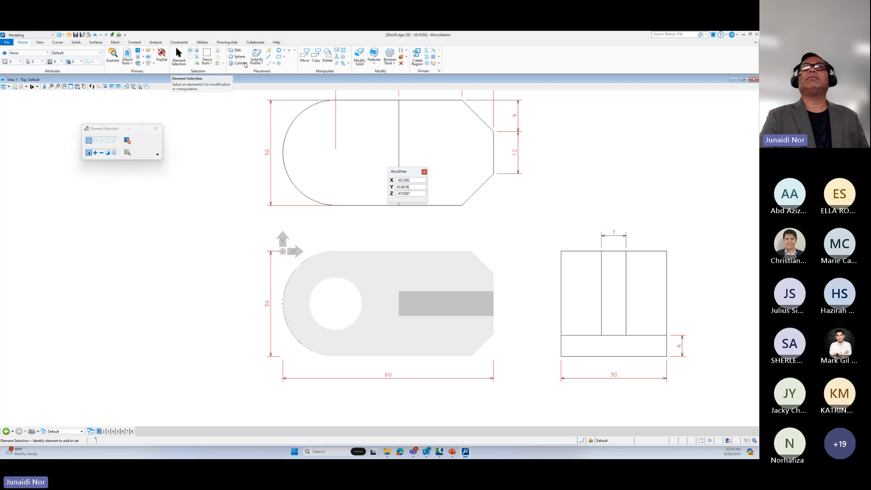
pyautogui.click(305, 60)
pyautogui.moveTo(284, 231); pyautogui.dragTo(492, 359)
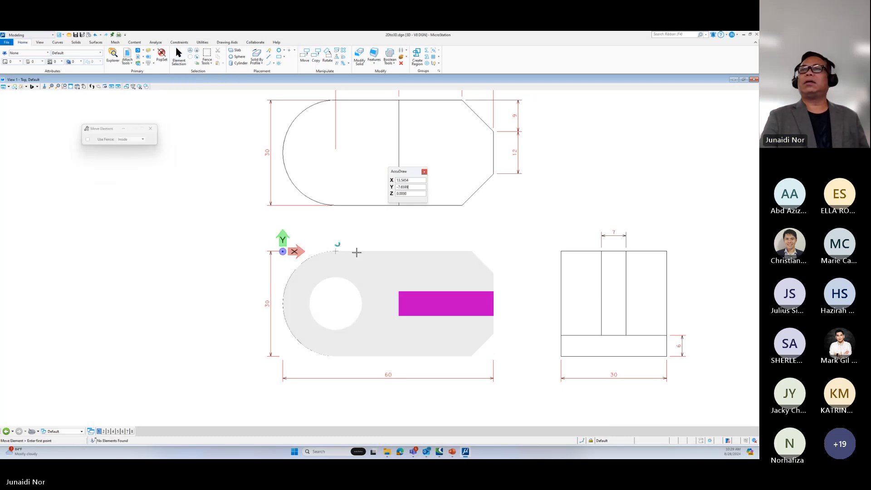
pyautogui.rightClick(367, 222)
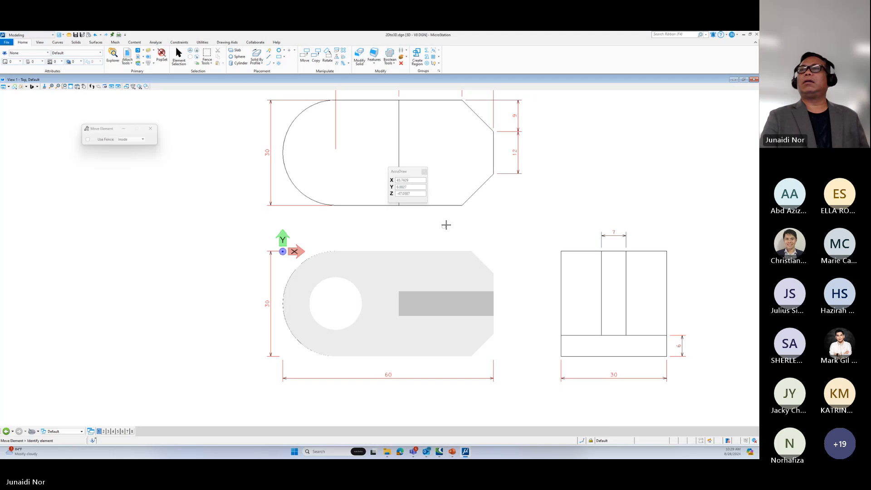
pyautogui.moveTo(503, 224); pyautogui.dragTo(286, 351)
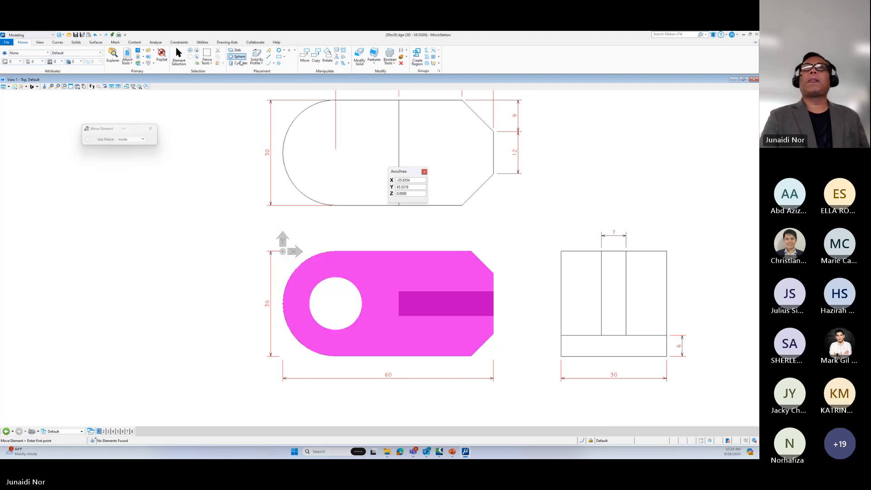
# Step: Move both solids from the midpoint of the base's rounded end up onto the rounded end of the upper outline
pyautogui.click(305, 56)
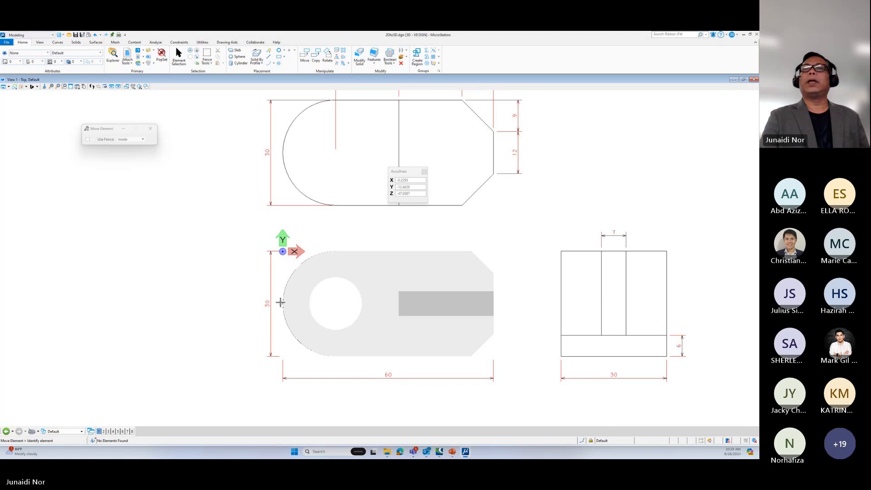
pyautogui.moveTo(278, 232); pyautogui.dragTo(517, 359)
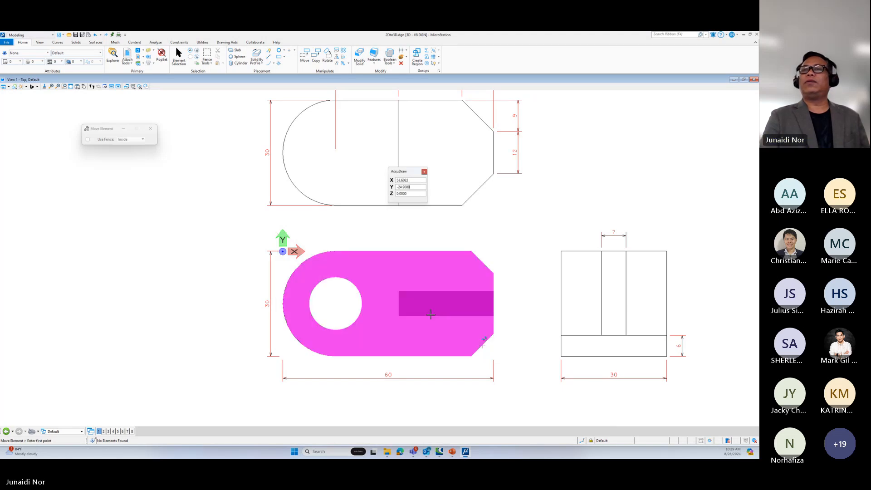
pyautogui.click(283, 304)
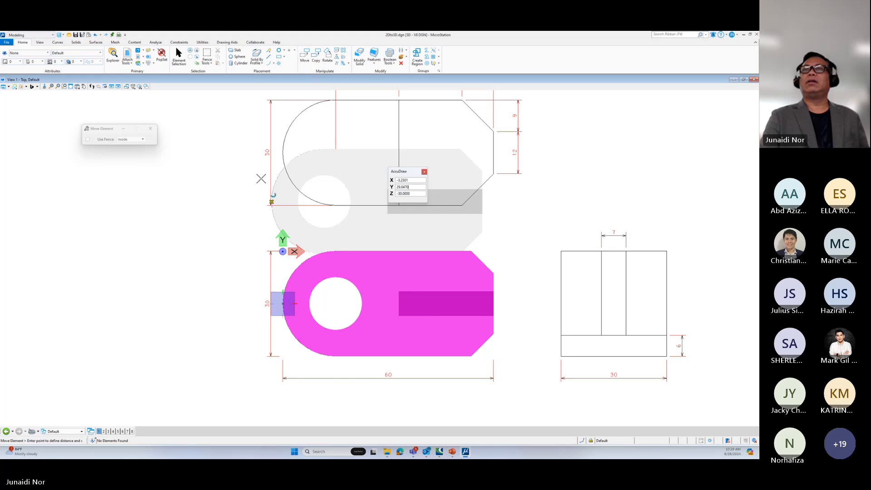
pyautogui.click(283, 160)
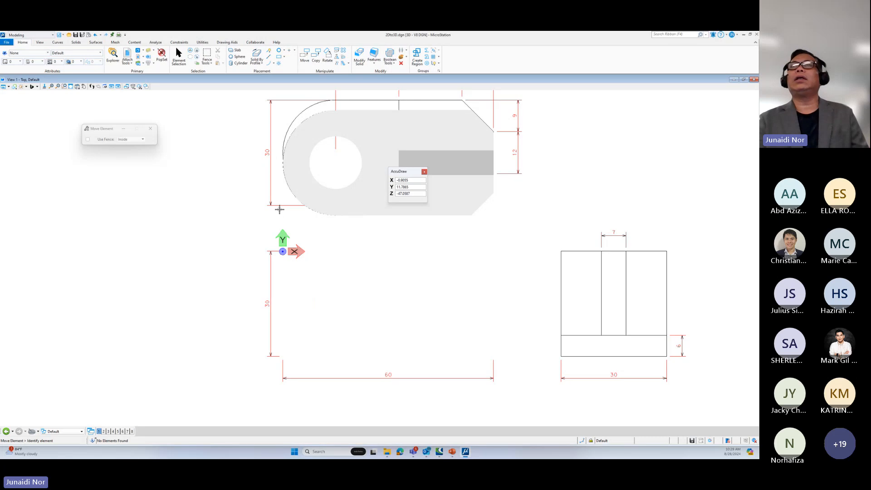
# Step: Undo the move of the solids and the chamfers on the base's corner edges
pyautogui.hotkey('ctrl', 'z')
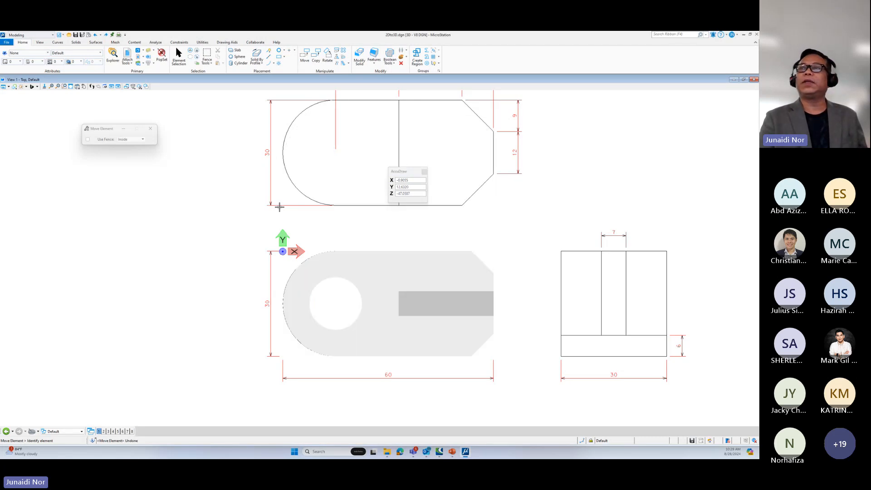
pyautogui.hotkey('ctrl', 'z')
pyautogui.hotkey('ctrl', 'z')
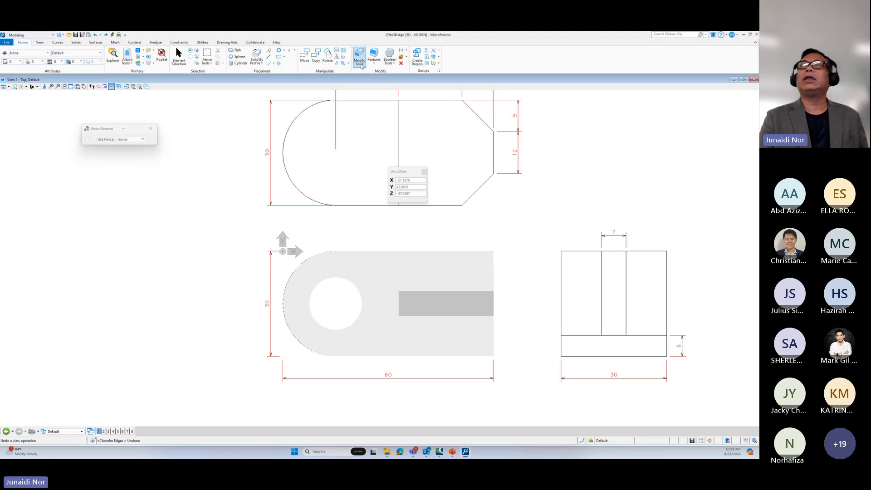
# Step: Chamfer one vertical corner edge at the base's free end with length 9 in the Isometric view, and return to the Top view
pyautogui.click(374, 59)
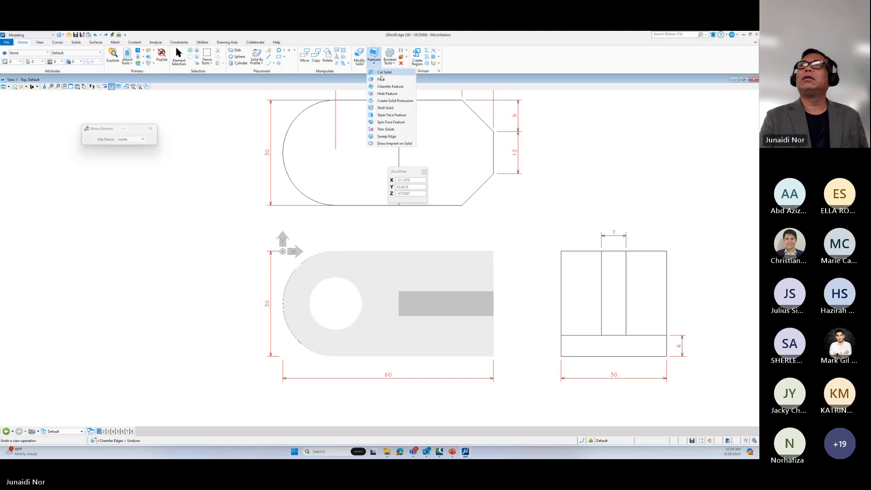
pyautogui.click(382, 87)
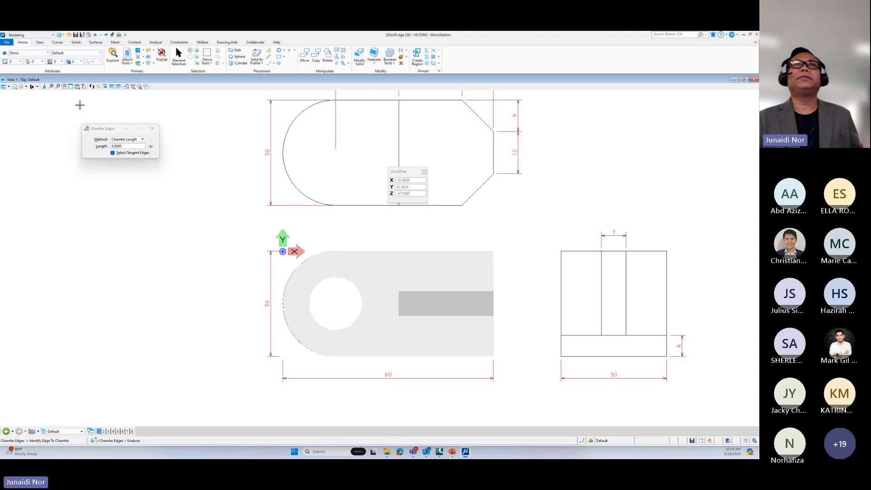
pyautogui.moveTo(79, 85); pyautogui.dragTo(81, 84)
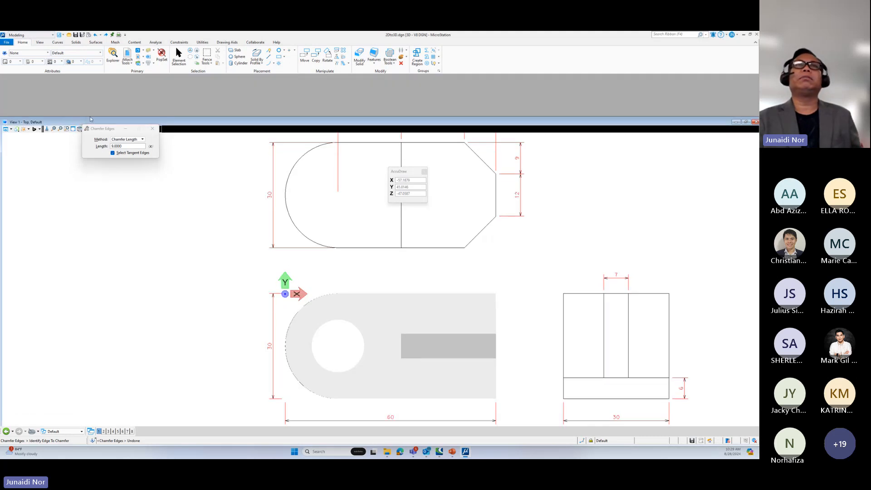
pyautogui.doubleClick(89, 118)
pyautogui.click(80, 89)
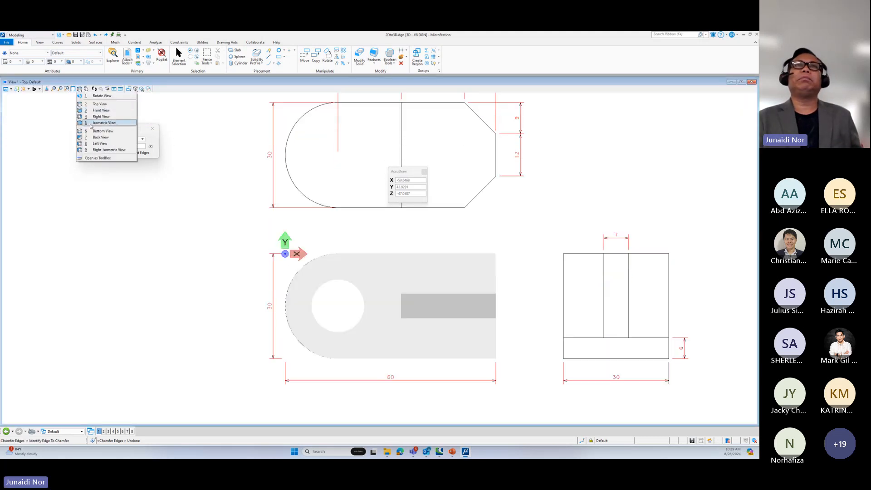
pyautogui.click(91, 123)
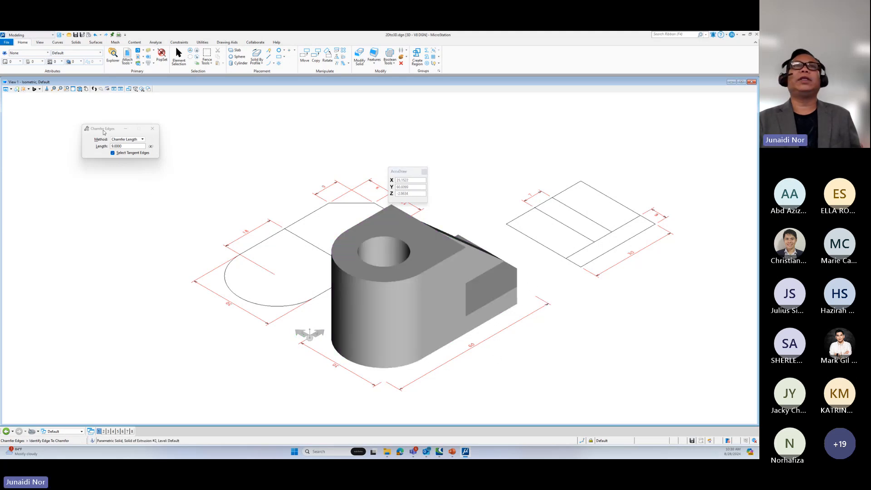
pyautogui.click(80, 89)
pyautogui.click(132, 135)
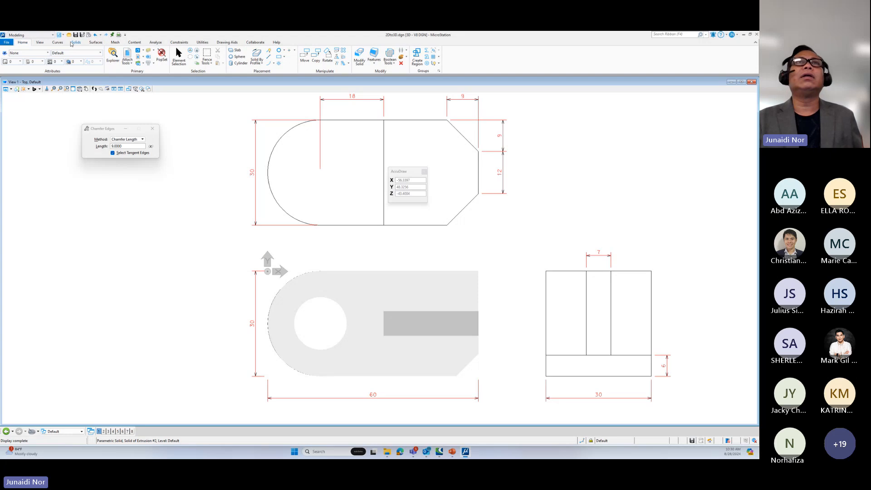
# Step: Switch to the Drawing workflow and measure the chamfer's setback at the solid's free-end corner using the Between Points method
pyautogui.click(30, 35)
pyautogui.click(22, 41)
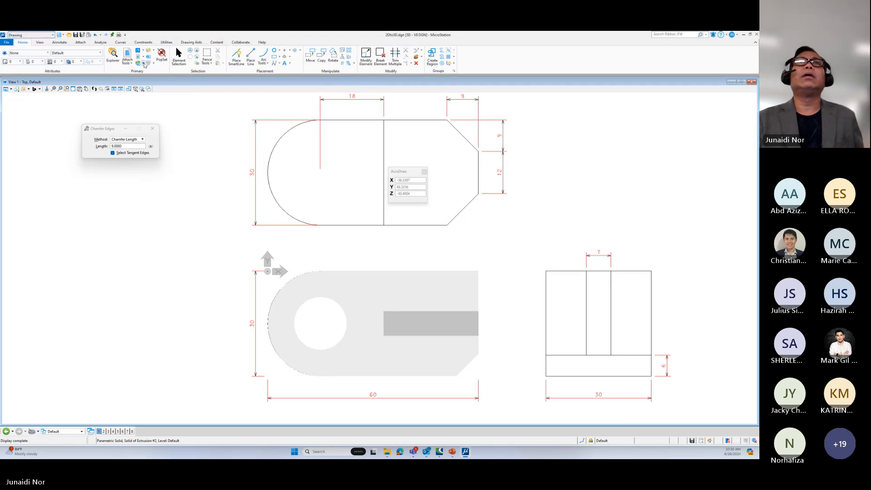
pyautogui.click(100, 43)
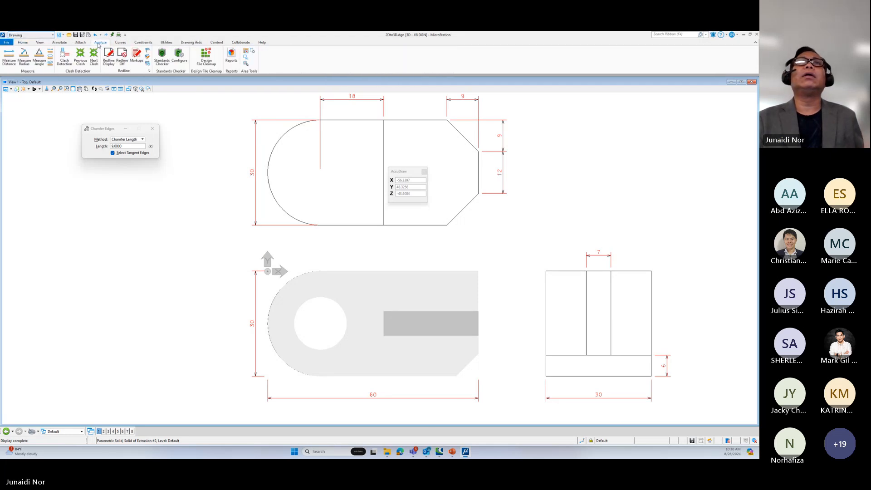
pyautogui.click(9, 57)
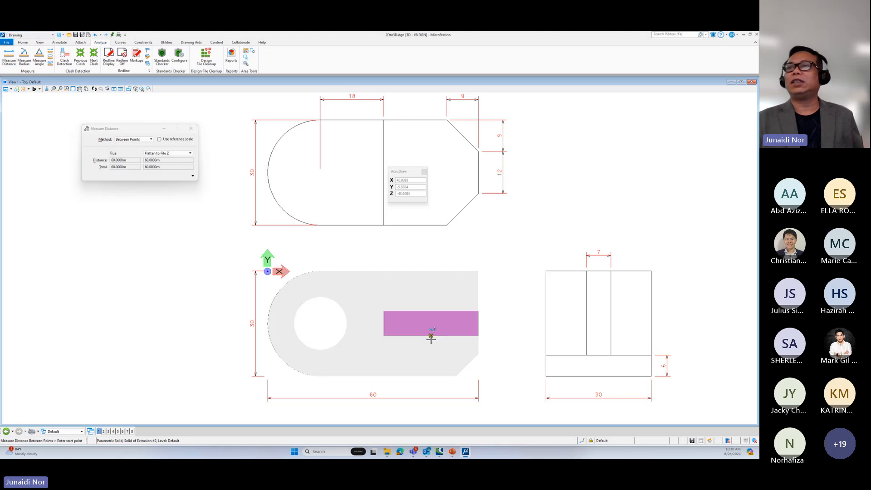
pyautogui.click(456, 375)
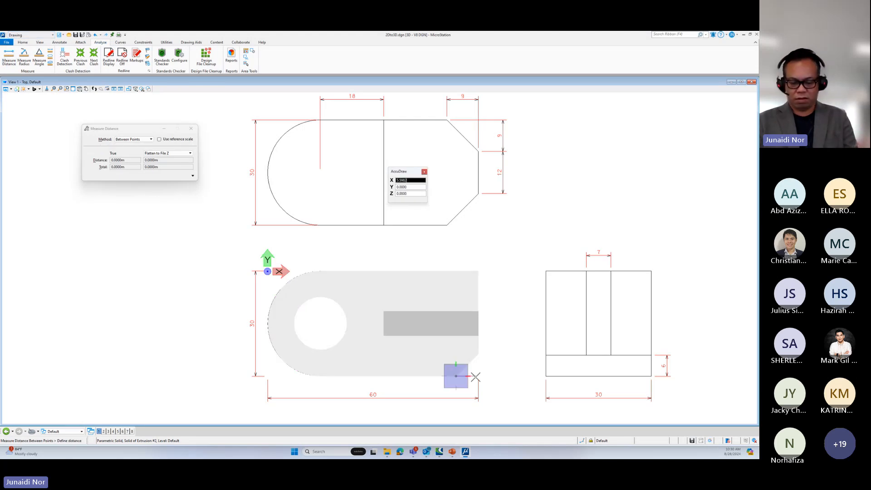
pyautogui.click(478, 353)
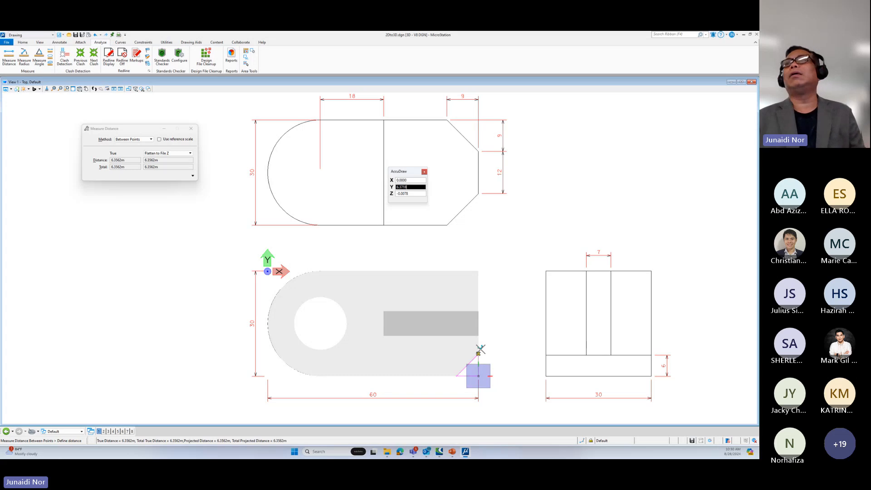
pyautogui.rightClick(483, 344)
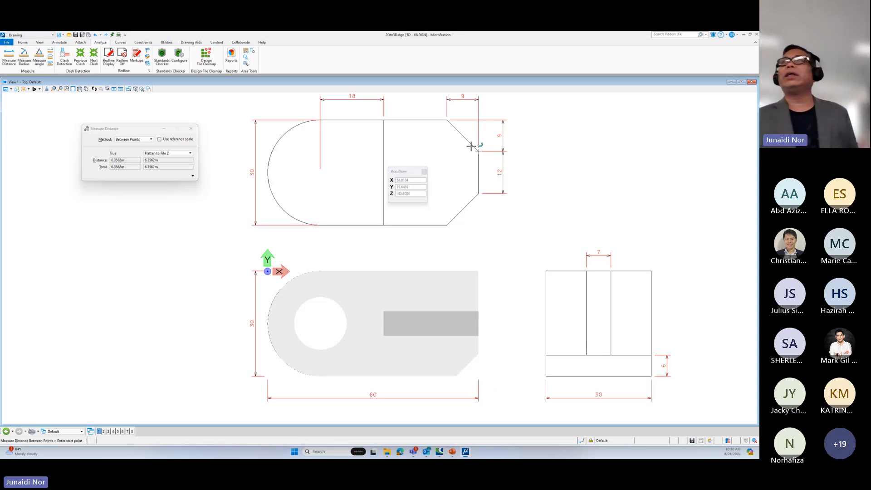
# Step: In the Isometric view, undo the modelling operations back through the chamfer, hole, end rounding, rib and base extrusion, and redo the base extrusion
pyautogui.click(79, 89)
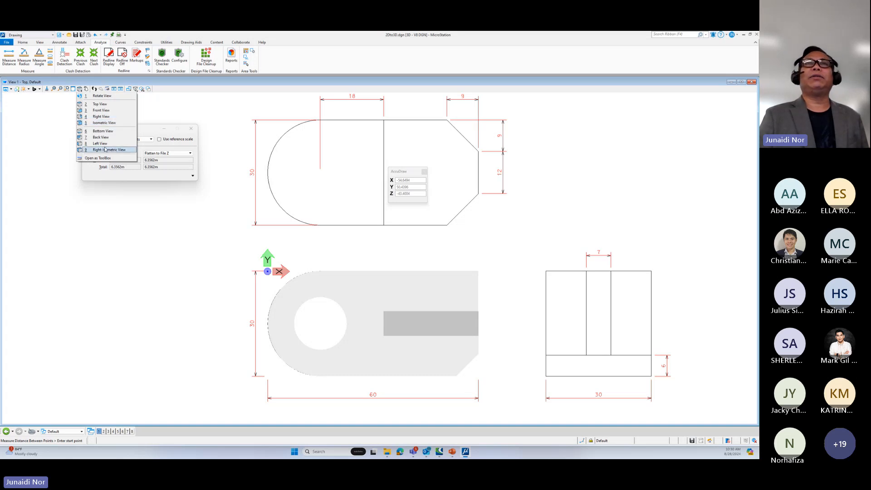
pyautogui.rightClick(191, 107)
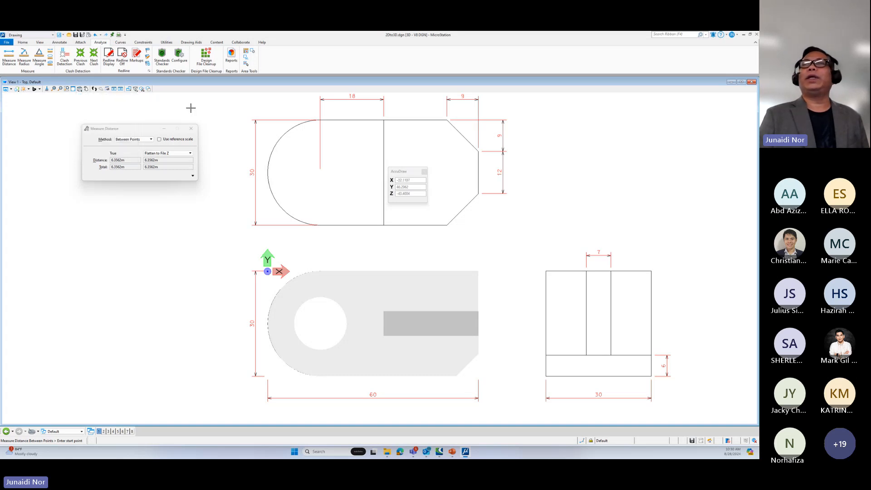
pyautogui.click(79, 89)
pyautogui.click(93, 122)
pyautogui.click(269, 191)
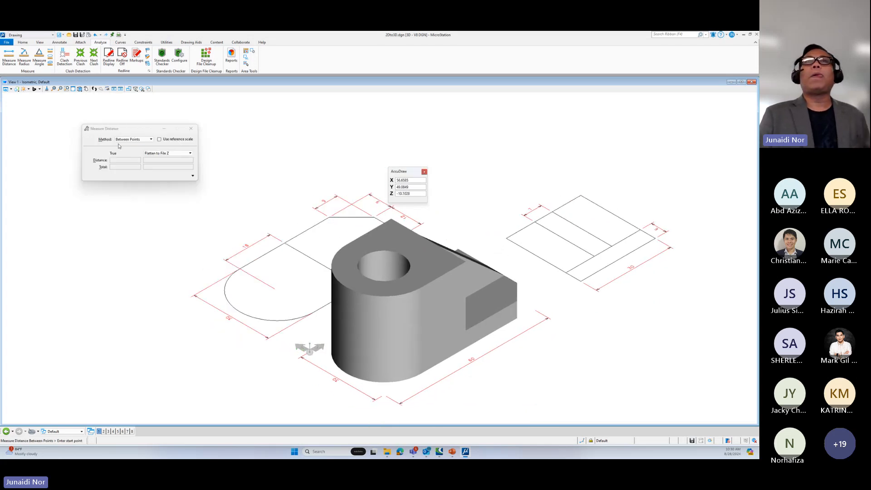
pyautogui.hotkey('ctrl', 'z')
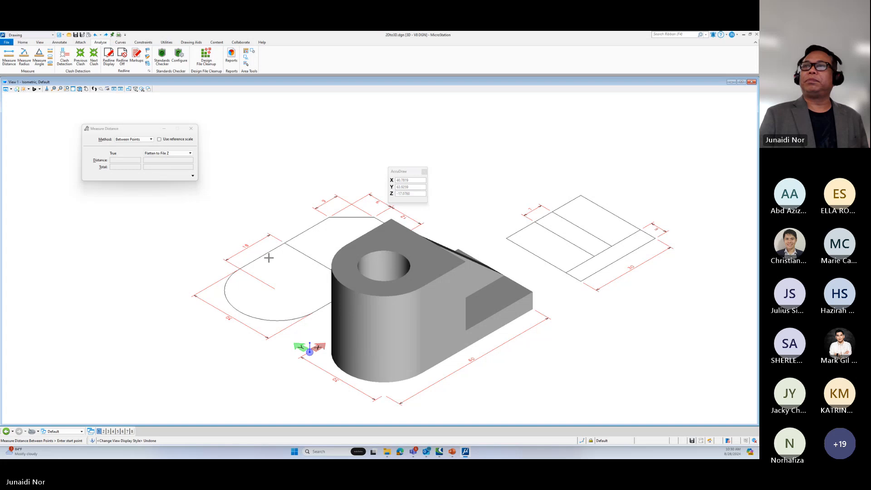
pyautogui.hotkey('ctrl', 'z')
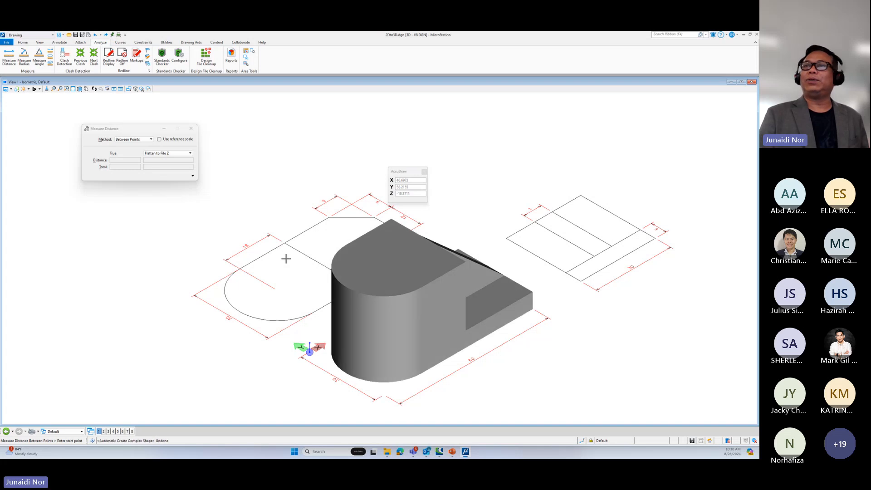
pyautogui.hotkey('ctrl', 'z')
pyautogui.hotkey('ctrl', 'z')
pyautogui.hotkey('ctrl', 'z')
pyautogui.hotkey('ctrl', 'z')
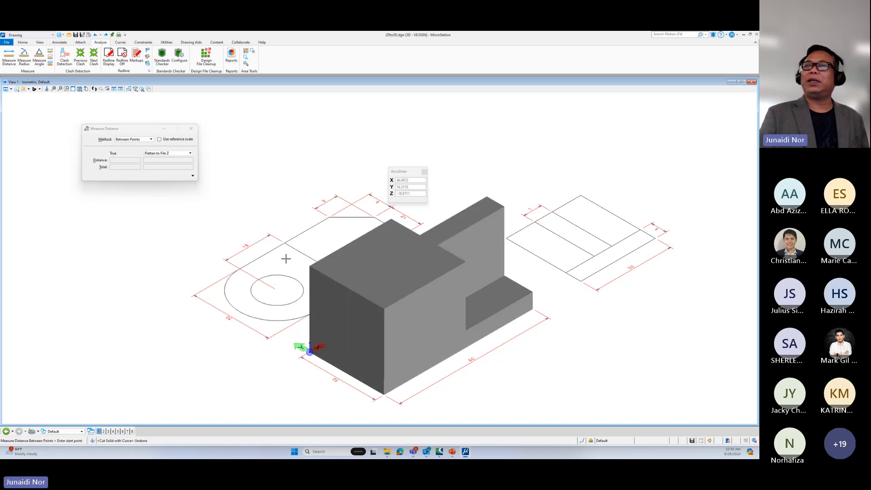
pyautogui.hotkey('ctrl', 'z')
pyautogui.hotkey('ctrl', 'z')
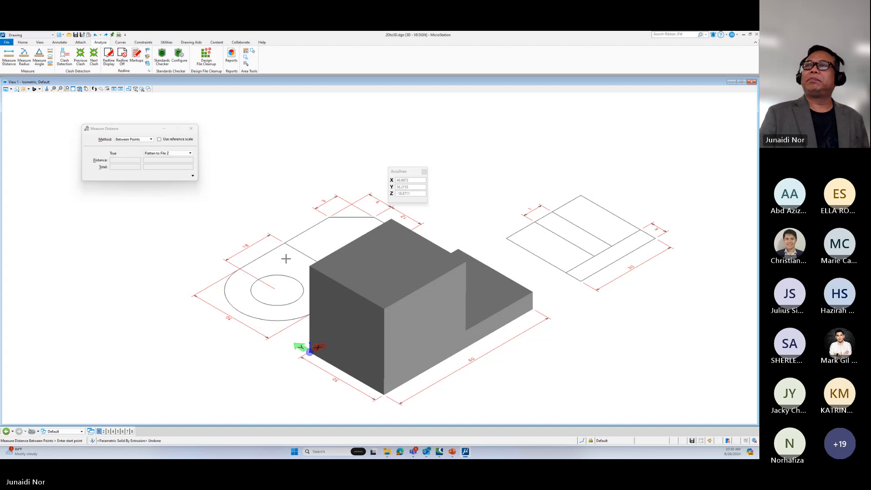
pyautogui.hotkey('ctrl', 'z')
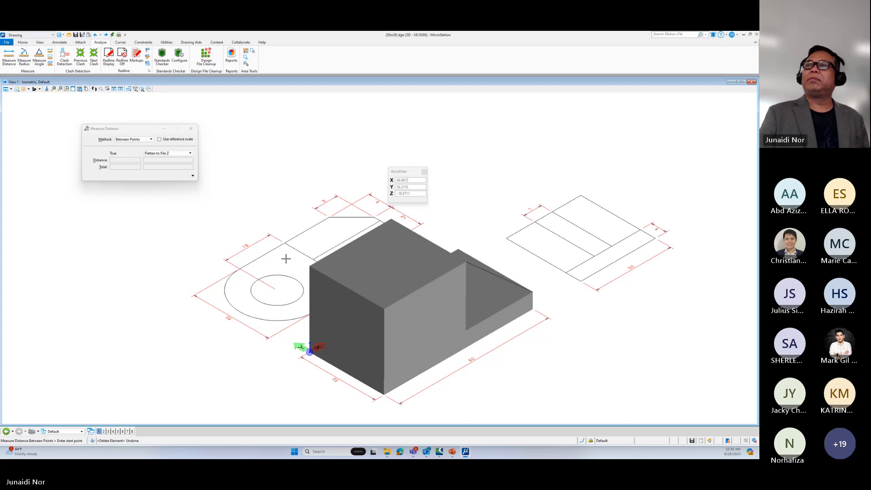
pyautogui.hotkey('ctrl', 'z')
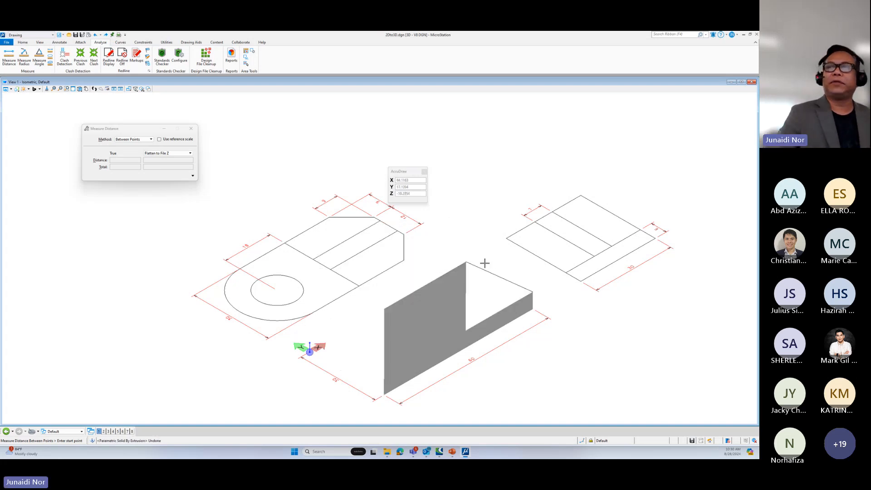
pyautogui.hotkey('ctrl', 'y')
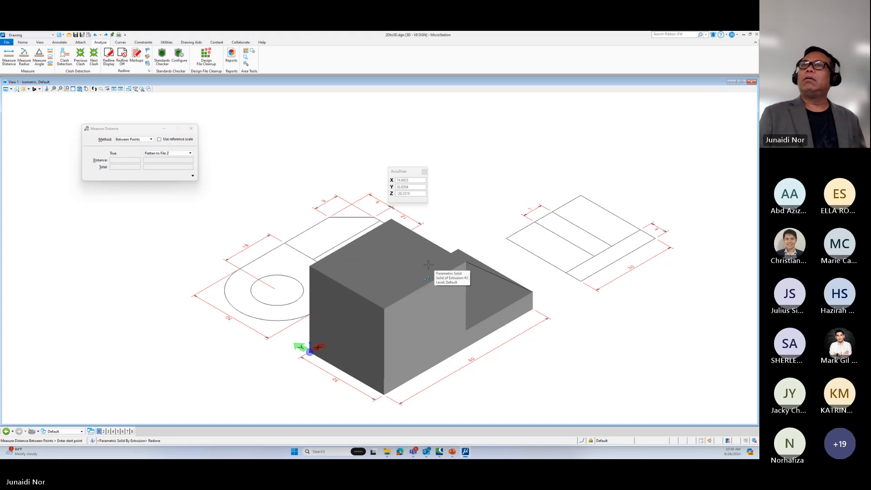
# Step: In the Top view, measure the setback of the corner chamfer at the free end of the upper outline
pyautogui.click(80, 89)
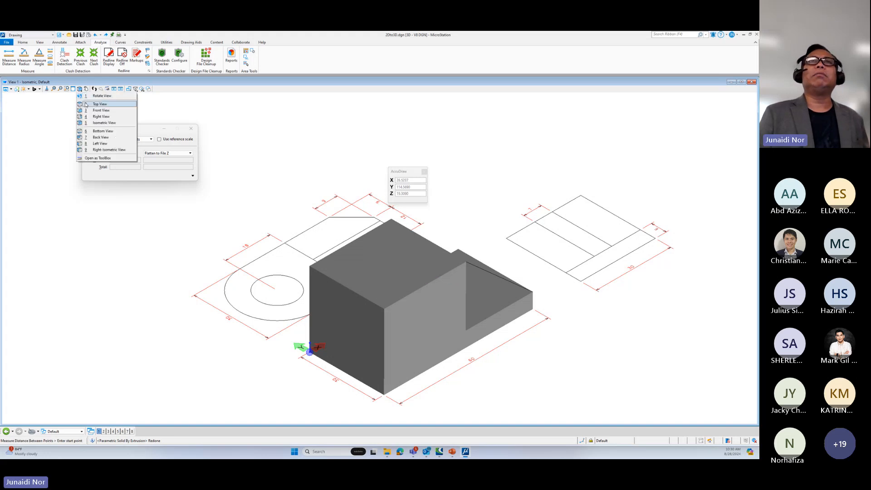
pyautogui.click(99, 104)
pyautogui.scroll(2, 339, 187)
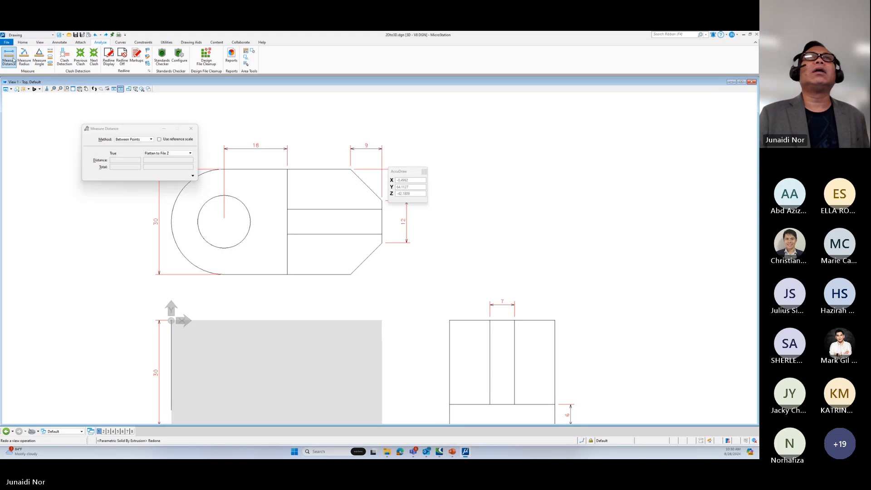
pyautogui.click(350, 169)
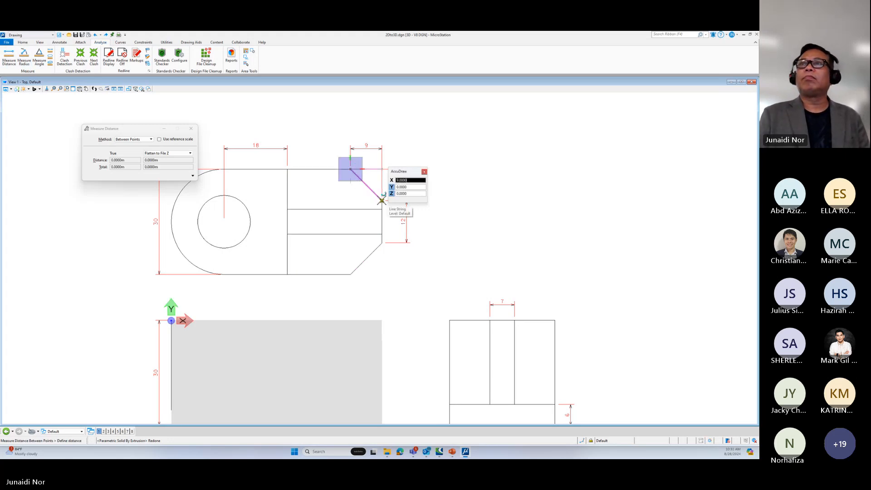
pyautogui.click(382, 201)
pyautogui.rightClick(380, 215)
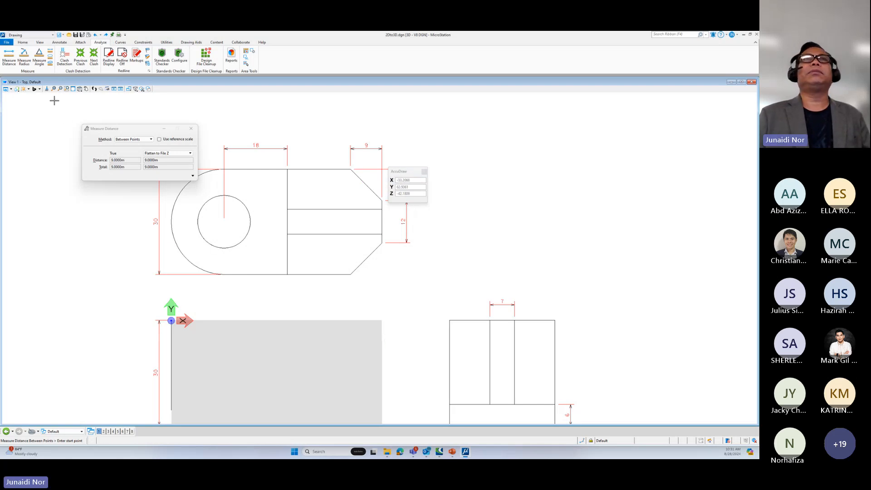
# Step: Return the view to Isometric and switch from the Drawing workflow to the Modeling workflow
pyautogui.click(80, 89)
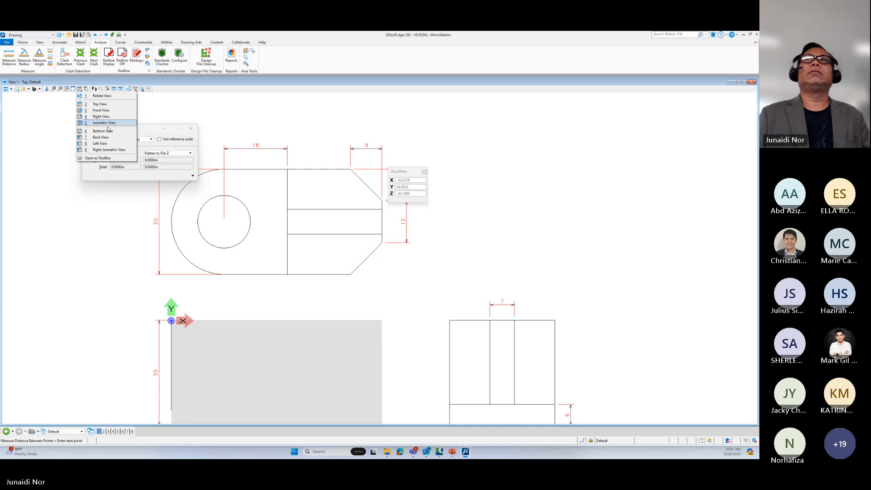
pyautogui.click(108, 127)
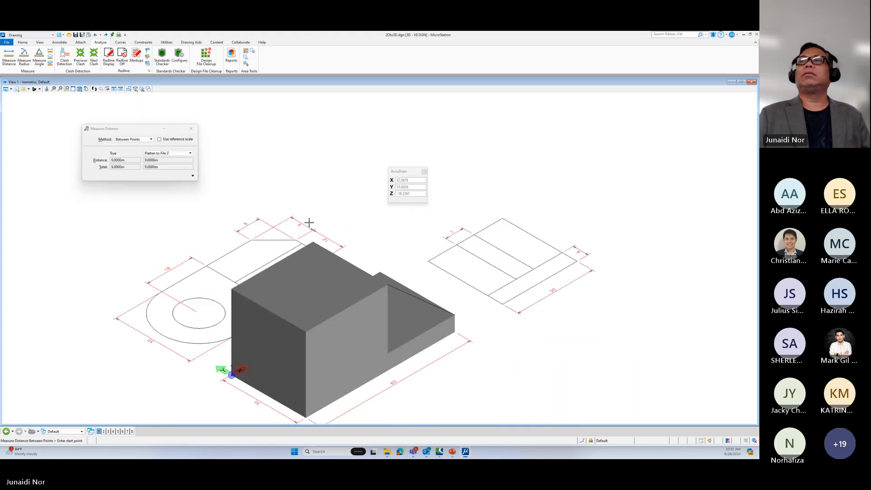
pyautogui.click(21, 43)
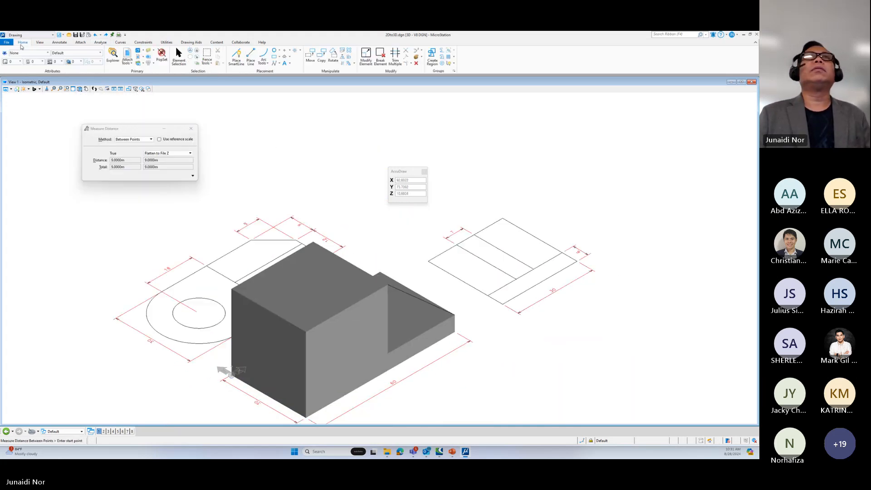
pyautogui.click(51, 35)
pyautogui.click(29, 60)
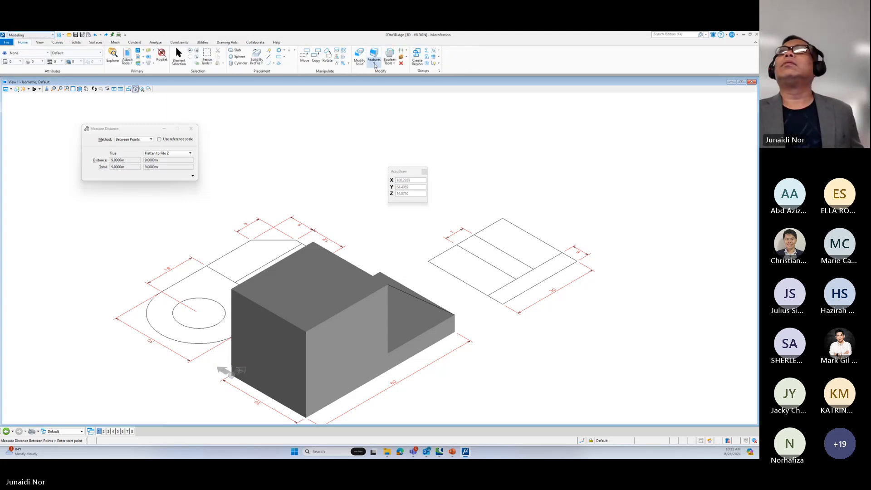
# Step: Chamfer the vertical corner edges at the base's free end using the Distances method, with both distances set to 9
pyautogui.click(375, 62)
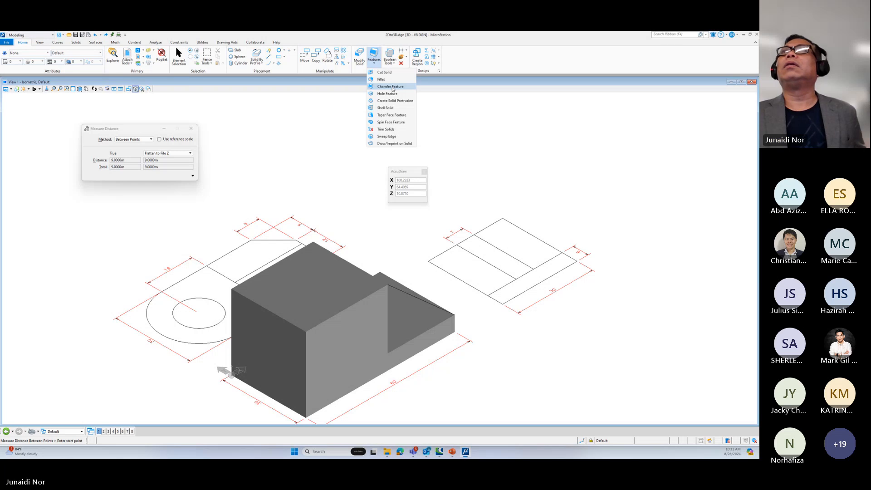
pyautogui.click(391, 87)
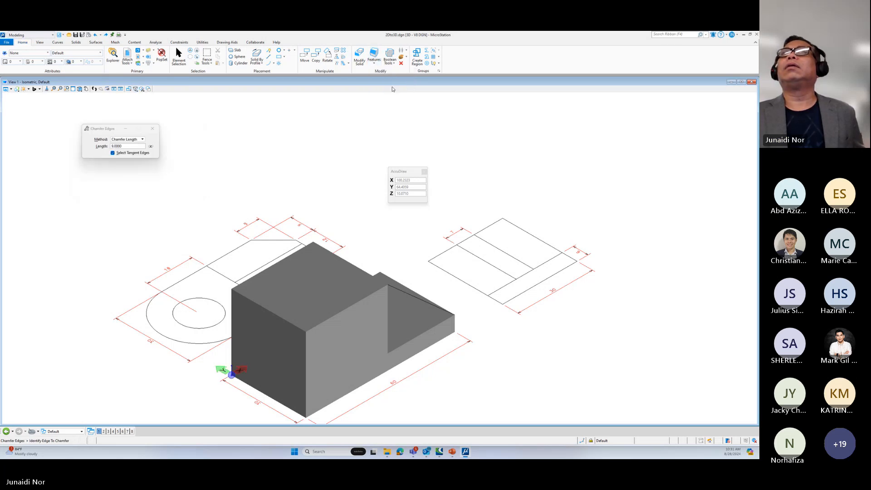
pyautogui.click(128, 140)
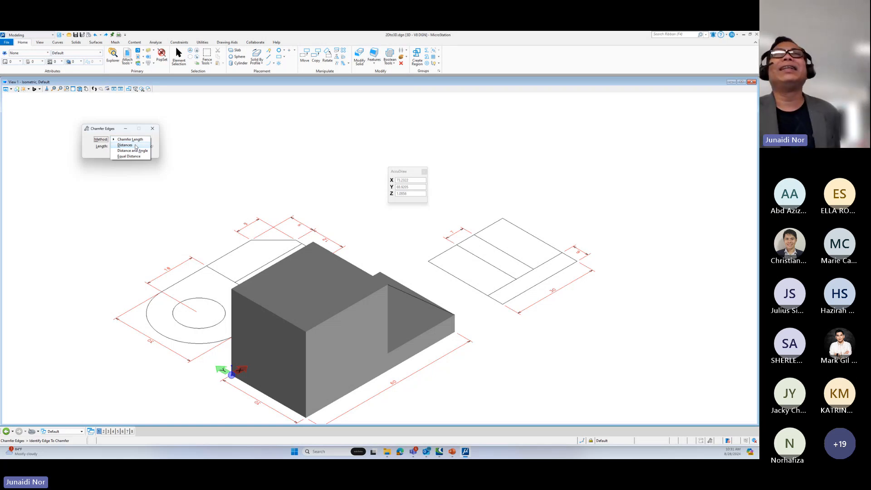
pyautogui.click(125, 145)
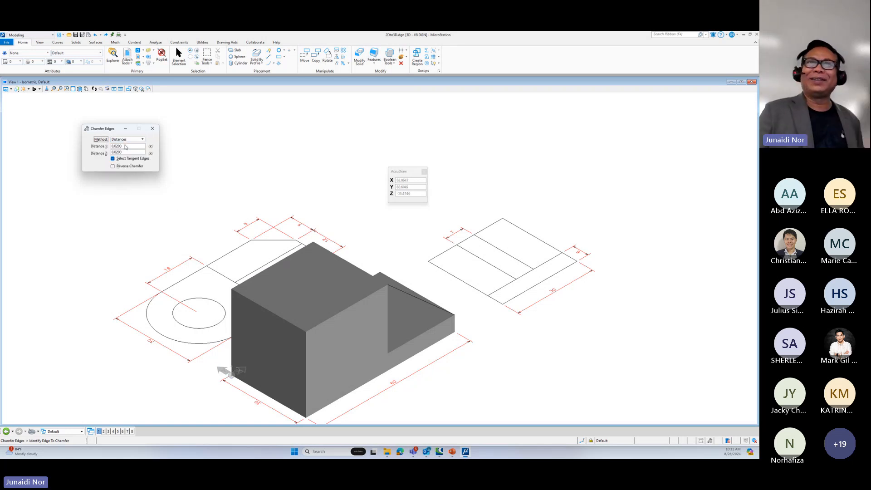
pyautogui.click(99, 147)
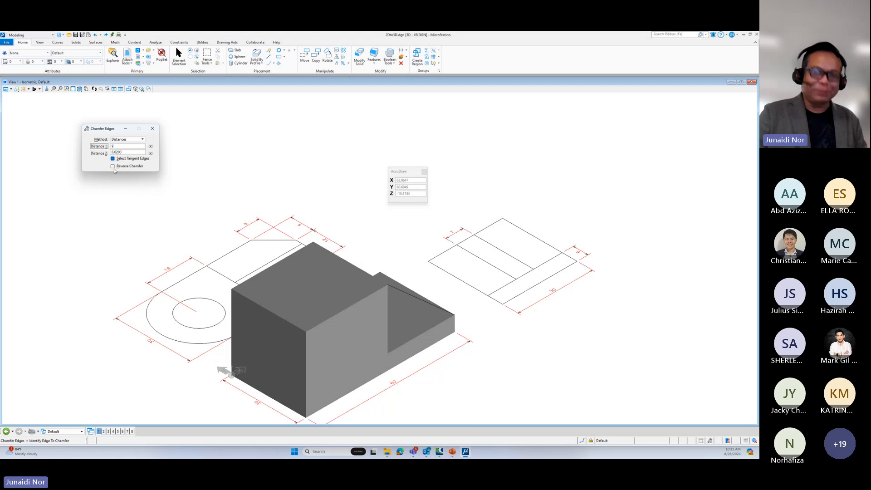
pyautogui.write('9')
pyautogui.press('Tab')
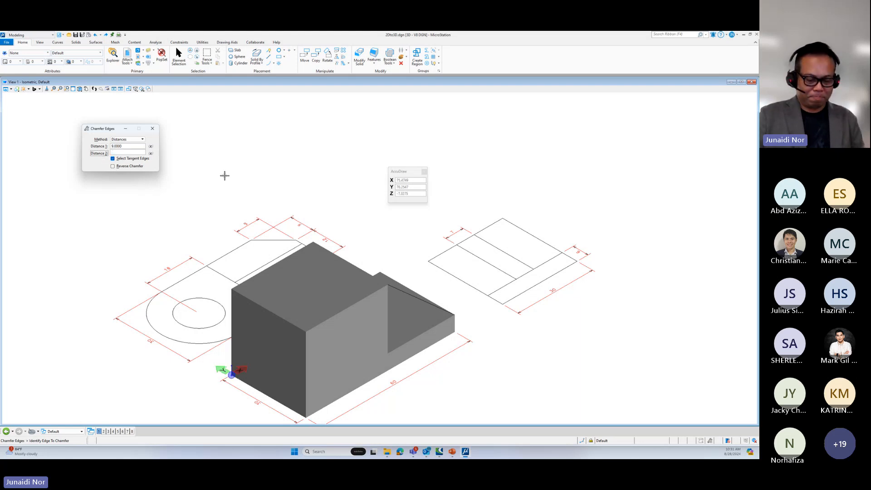
pyautogui.write('9')
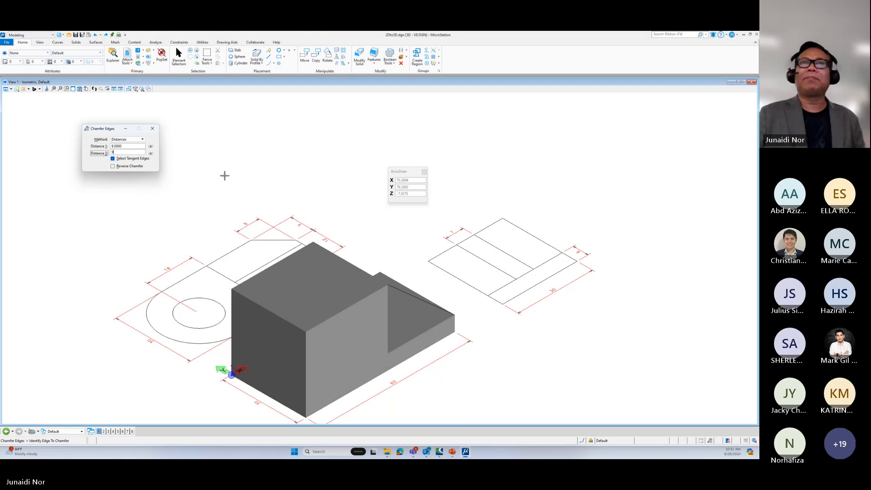
pyautogui.click(454, 316)
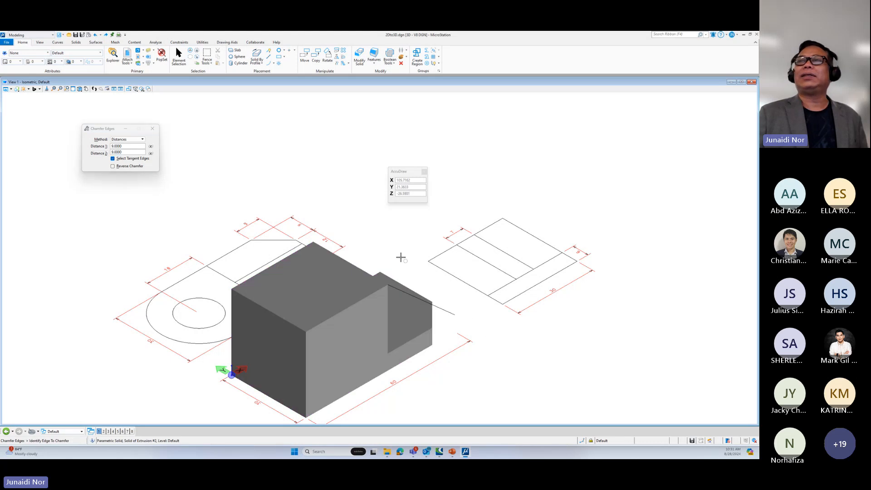
# Step: In the Right Isometric view, change the display style to Wireframe and delete the slanted line running down to the base's free end
pyautogui.click(79, 89)
pyautogui.click(102, 122)
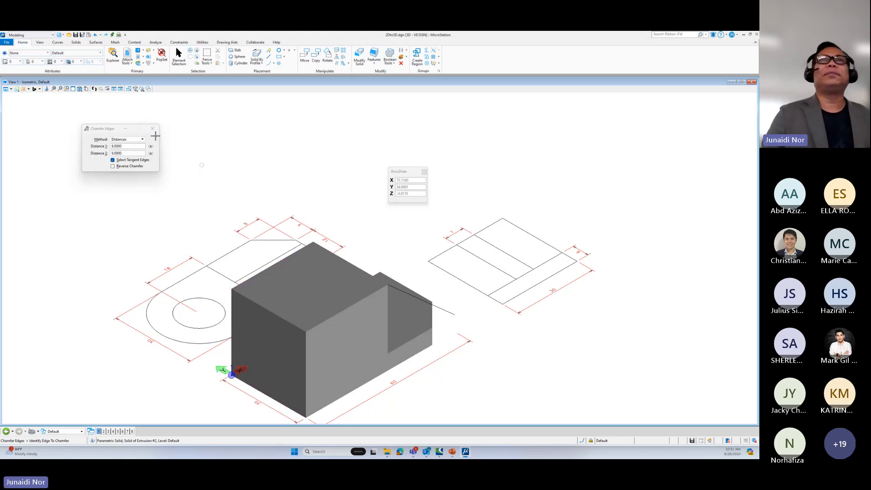
pyautogui.click(80, 89)
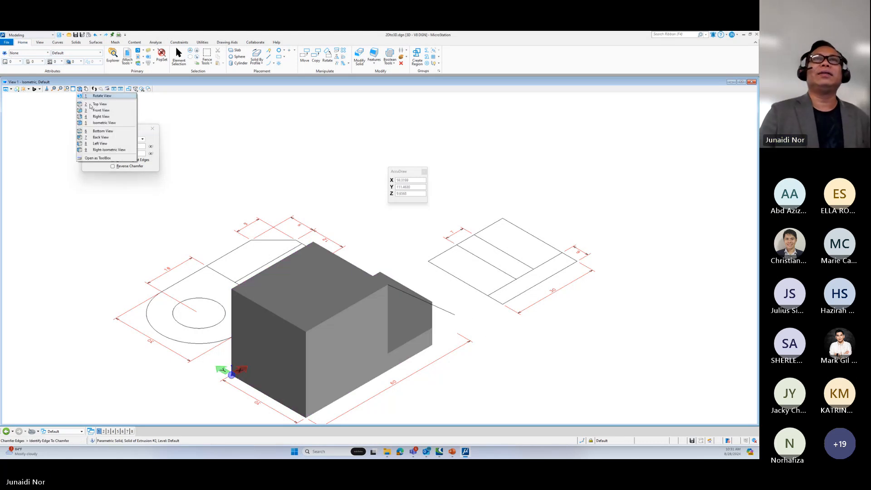
pyautogui.click(110, 150)
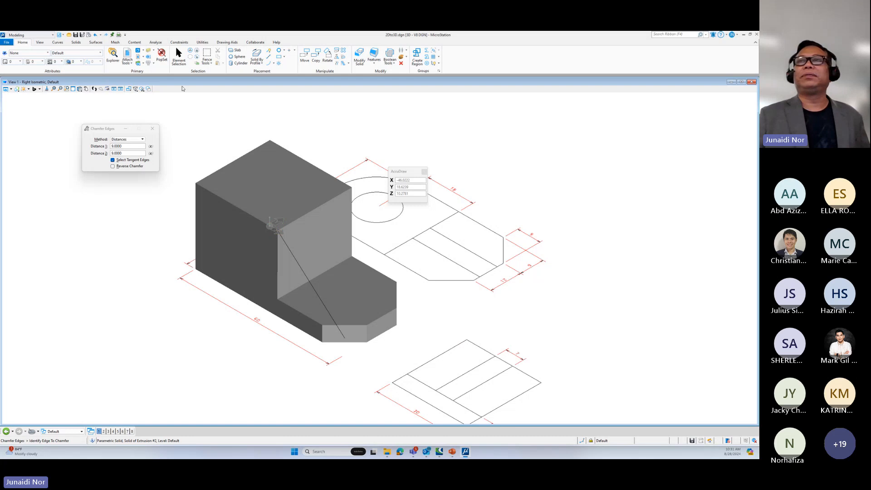
pyautogui.click(17, 89)
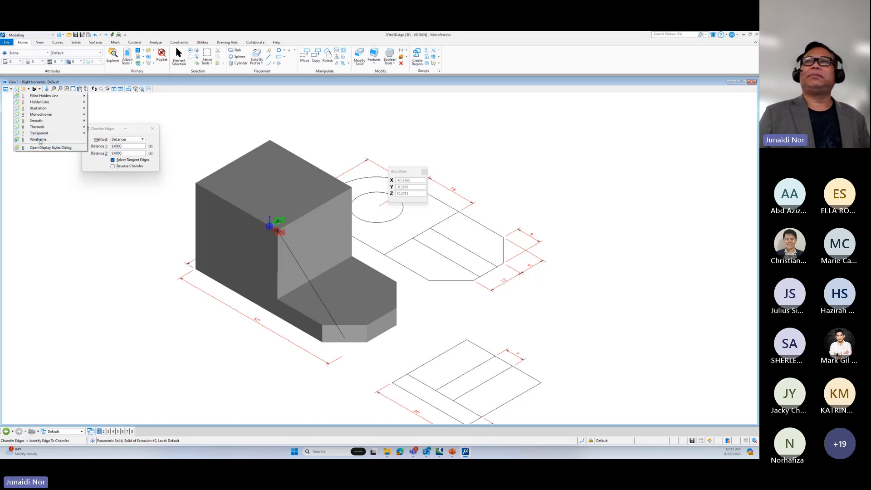
pyautogui.click(39, 139)
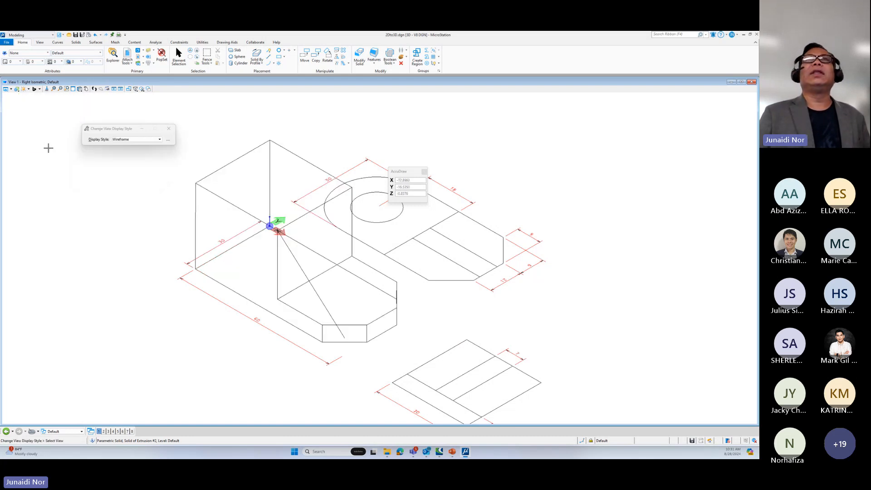
pyautogui.click(402, 64)
pyautogui.click(312, 286)
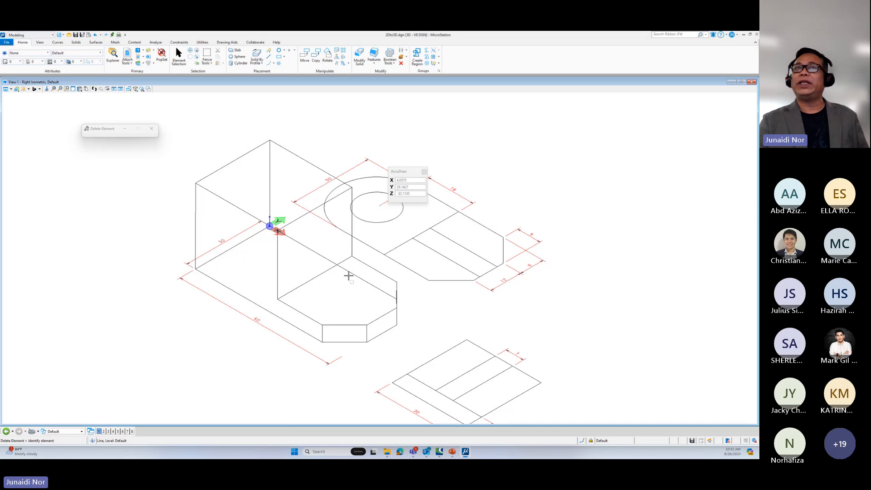
# Step: In the Top view, move the rib outline from the upper drawing view to the midpoint of the solid's free-end edge
pyautogui.click(79, 89)
pyautogui.click(80, 105)
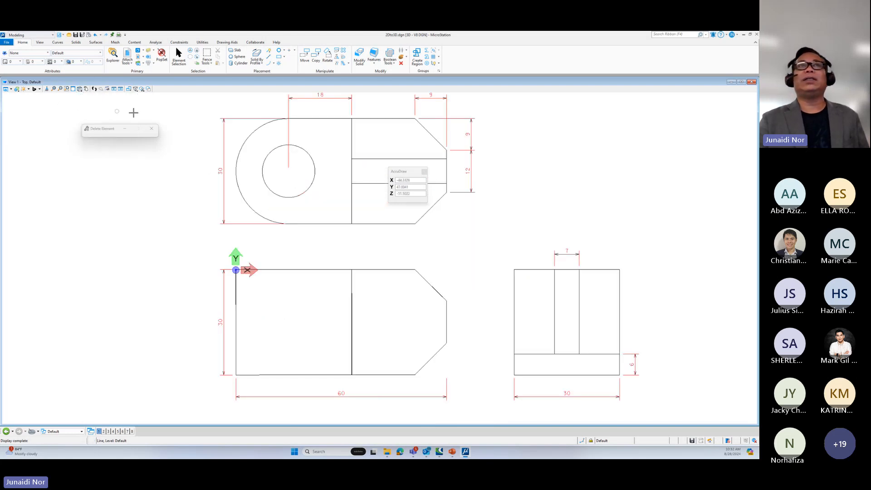
pyautogui.click(304, 55)
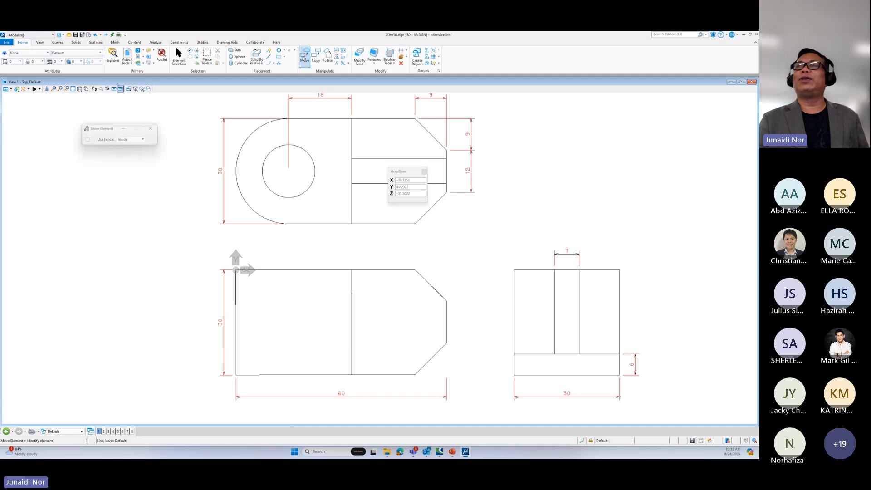
pyautogui.click(445, 171)
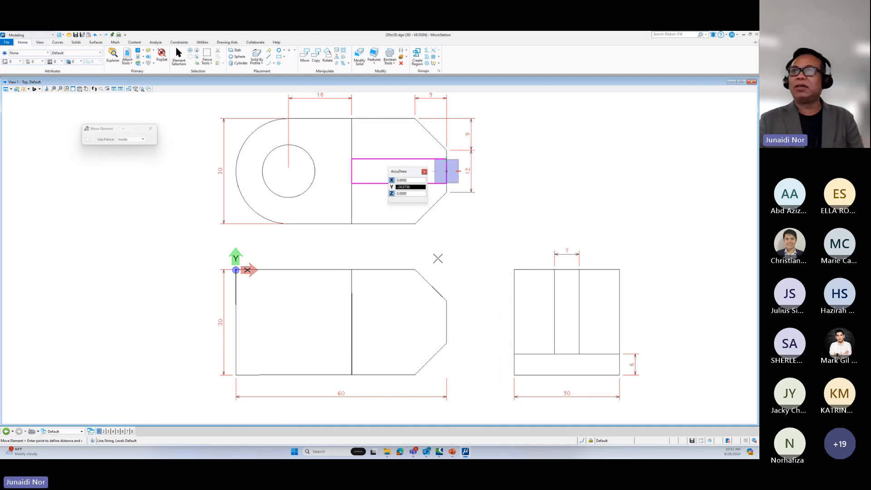
pyautogui.click(446, 322)
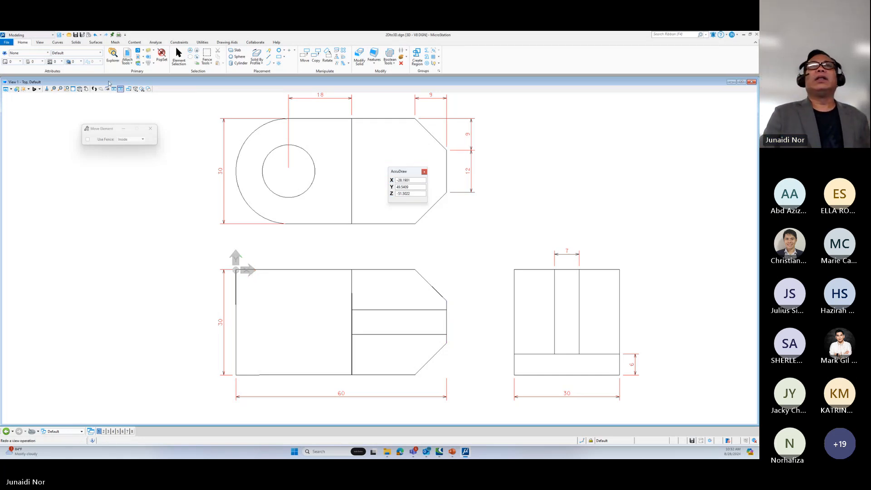
# Step: In the Right Isometric view, move the rib outline vertically from the base's underside up onto its top face
pyautogui.click(79, 89)
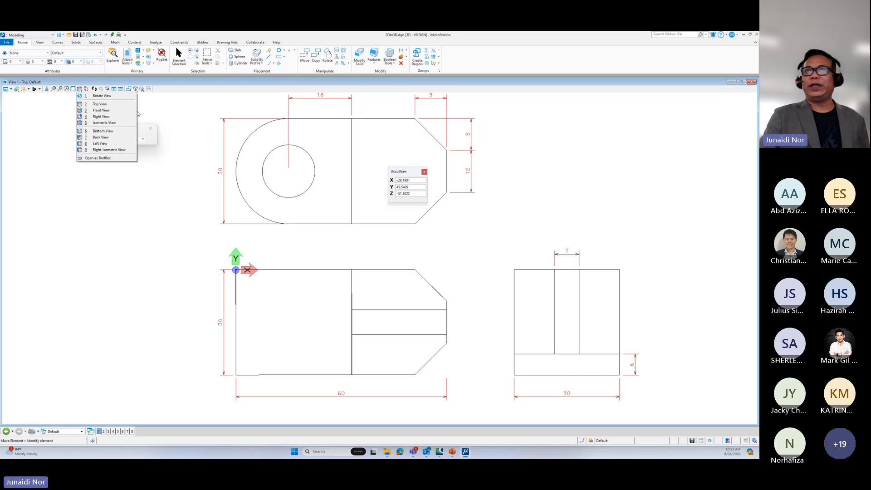
pyautogui.click(235, 139)
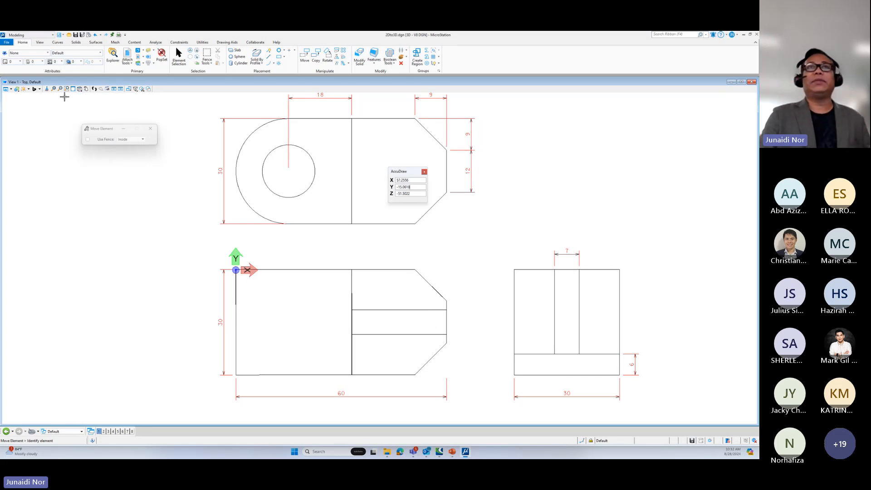
pyautogui.click(79, 89)
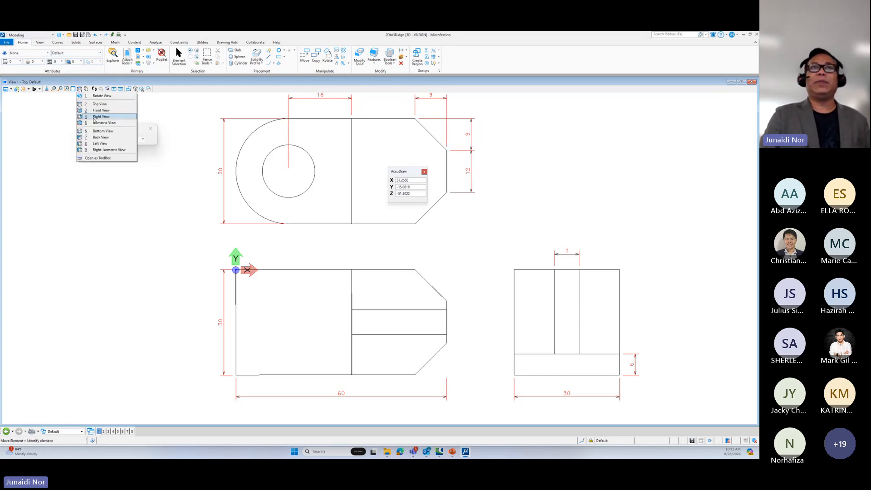
pyautogui.click(104, 150)
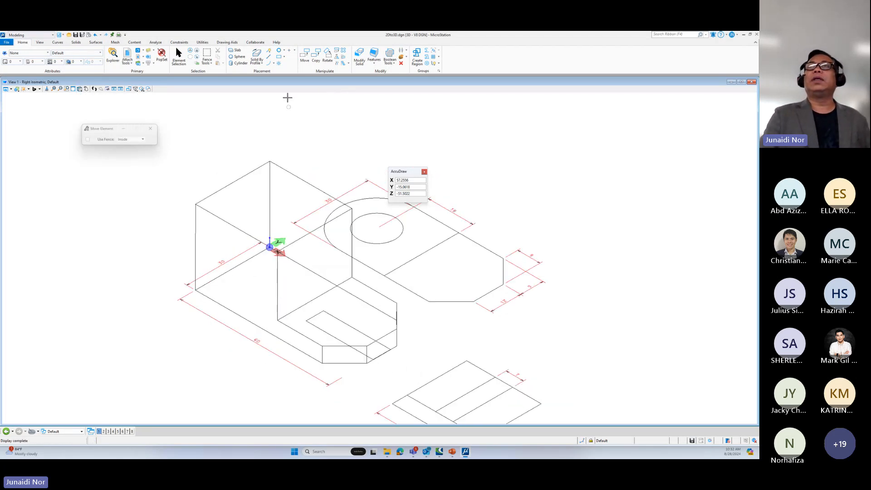
pyautogui.click(383, 353)
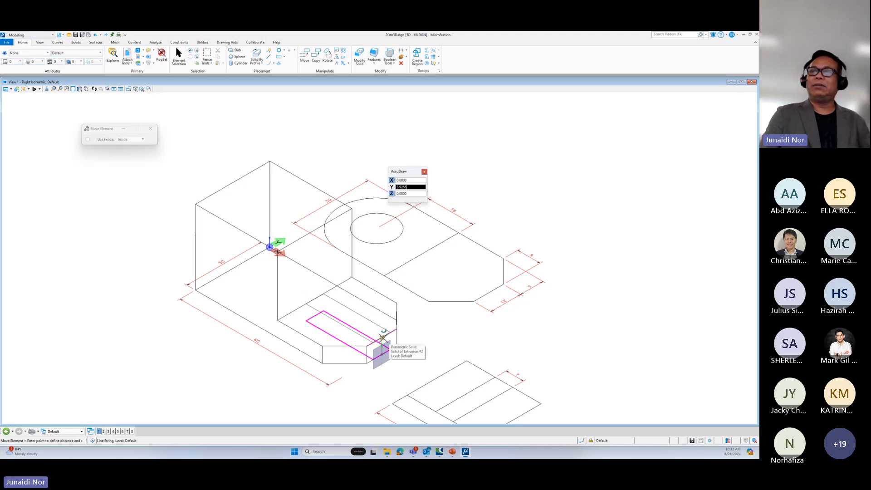
pyautogui.click(384, 338)
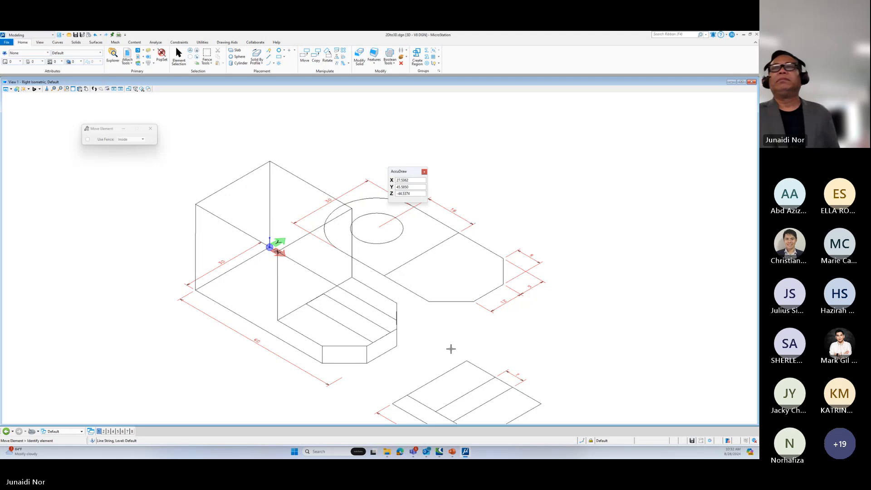
# Step: Join the rib outline on the base into a solid-area complex shape with the Automatic method, and check it by selecting it
pyautogui.click(257, 57)
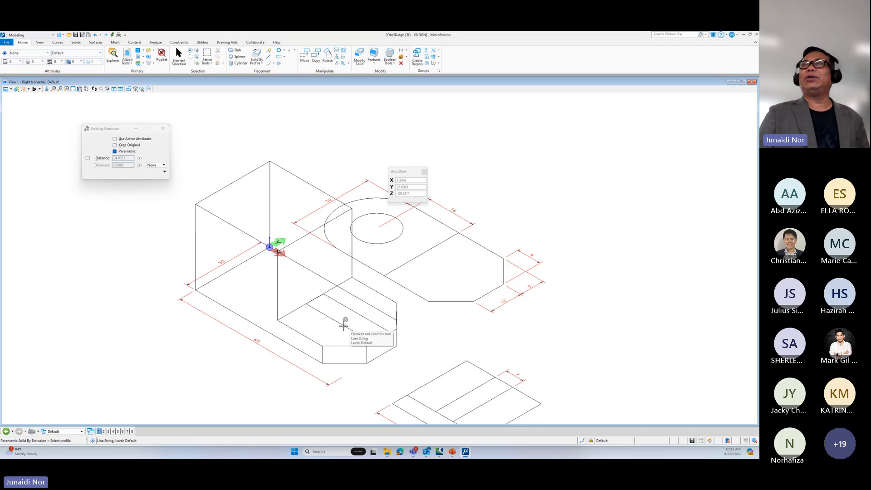
pyautogui.click(428, 58)
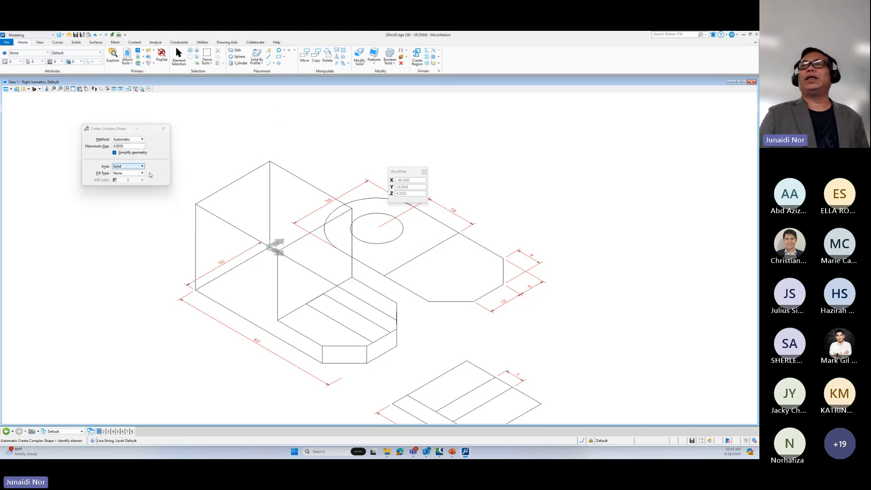
pyautogui.click(361, 315)
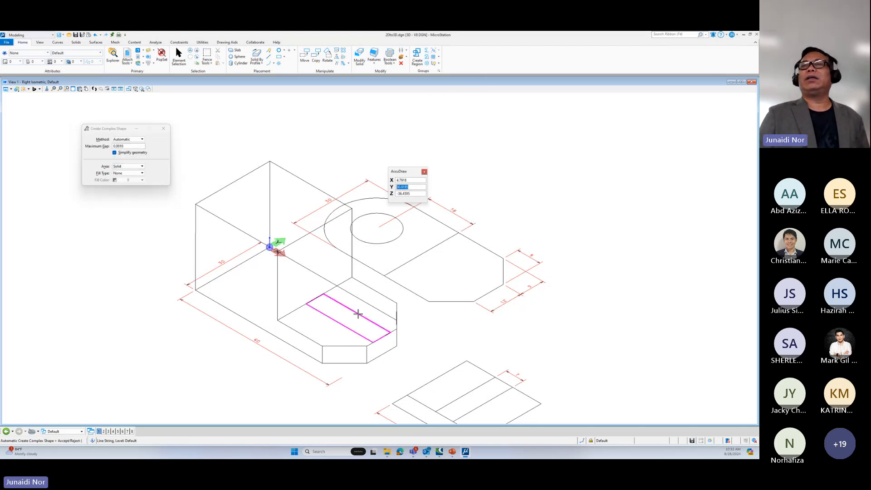
pyautogui.click(139, 324)
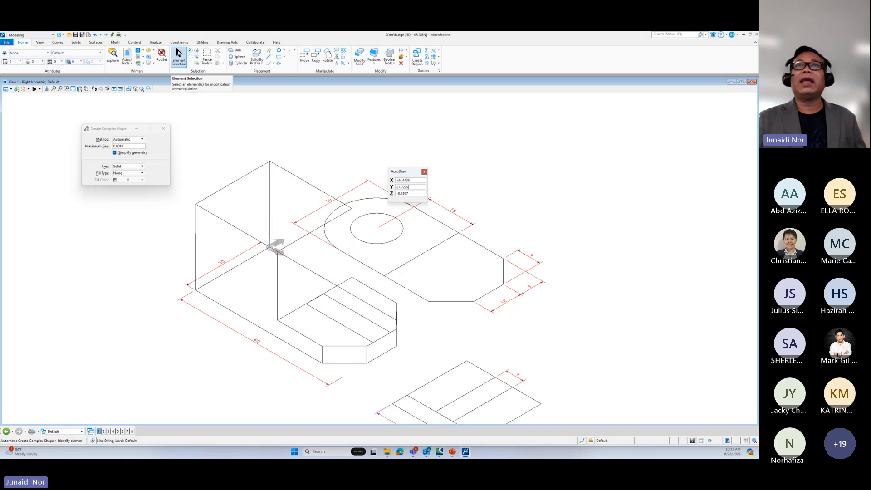
pyautogui.click(179, 55)
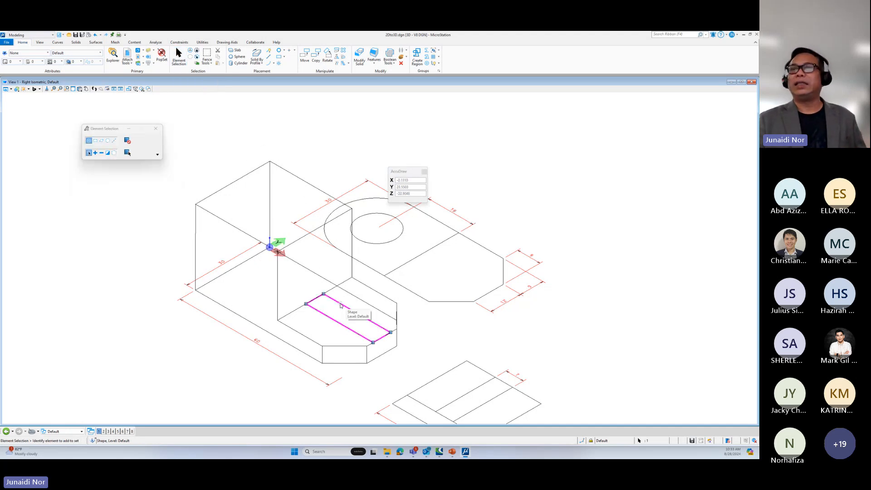
pyautogui.click(353, 330)
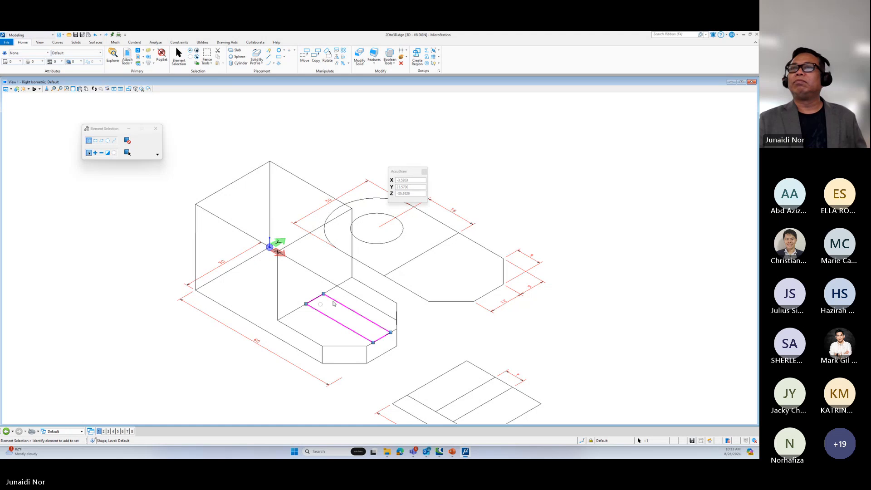
pyautogui.click(132, 274)
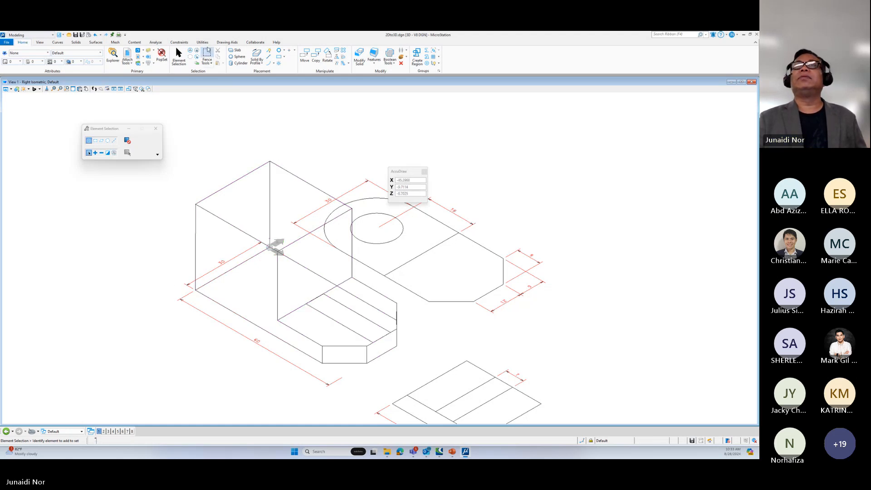
# Step: Extrude the rib outline vertically from the base's top face up to the level of the block's top
pyautogui.click(257, 54)
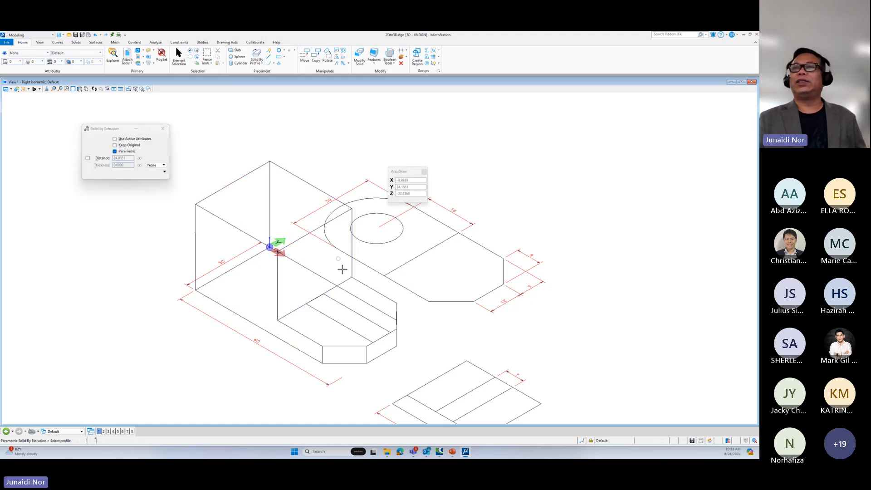
pyautogui.click(356, 312)
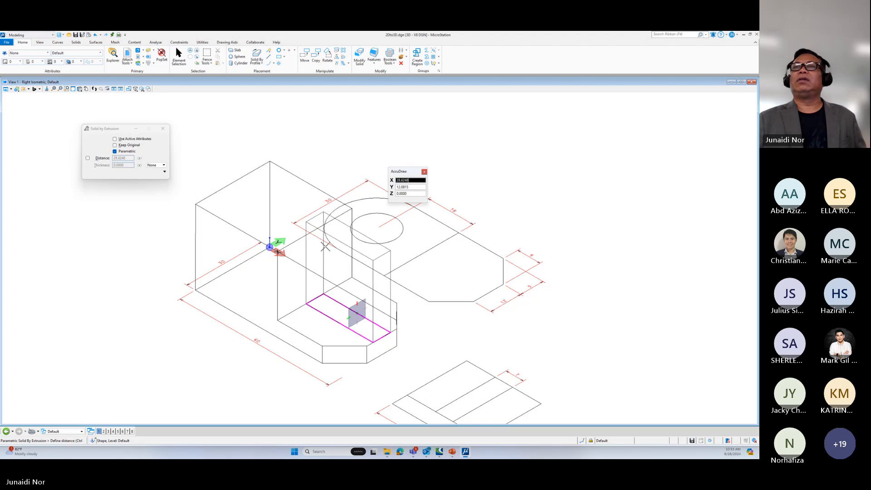
pyautogui.click(352, 245)
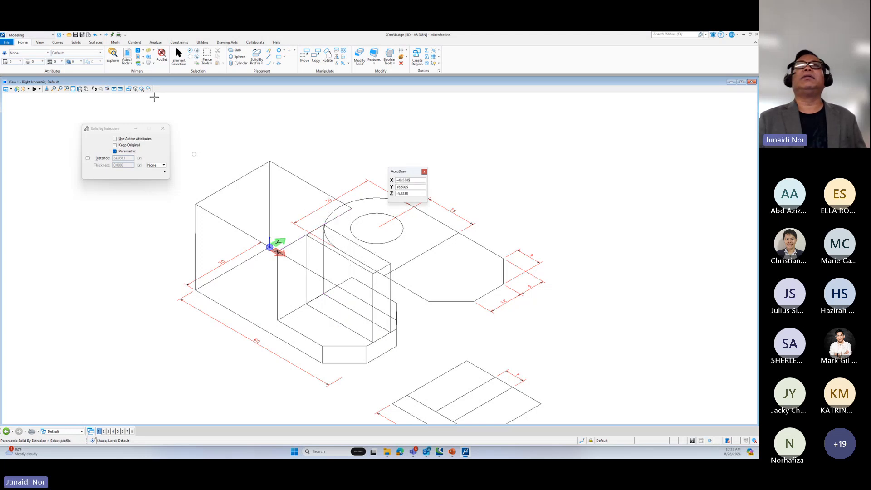
# Step: Draw a closed triangular profile on the rib's side face, its sloping edge running from the upper block-side corner to the lower free-end corner
pyautogui.click(269, 52)
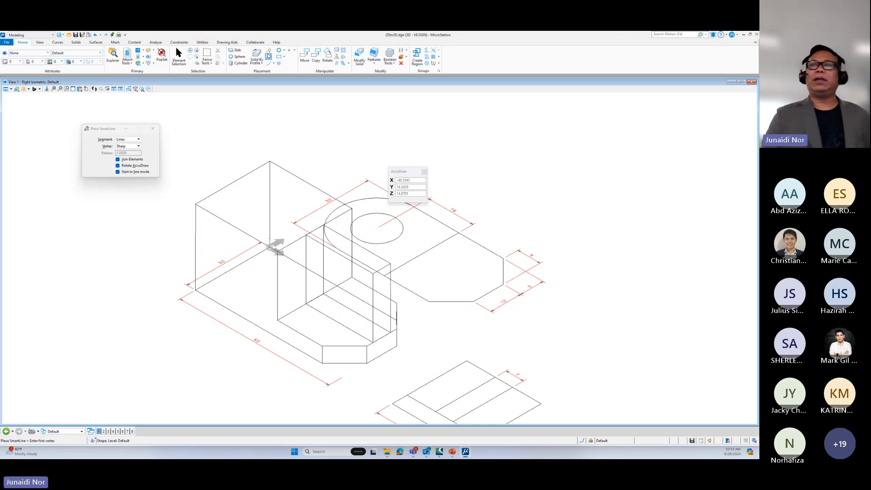
pyautogui.click(270, 247)
pyautogui.click(305, 234)
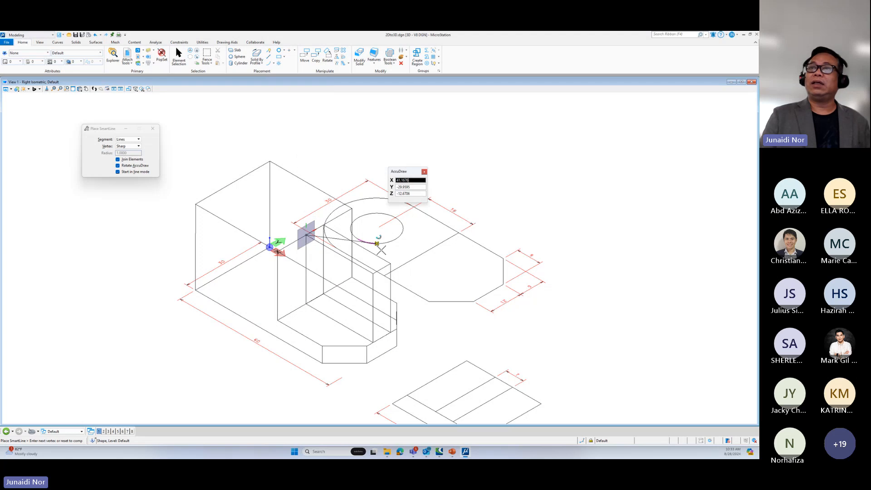
pyautogui.click(373, 340)
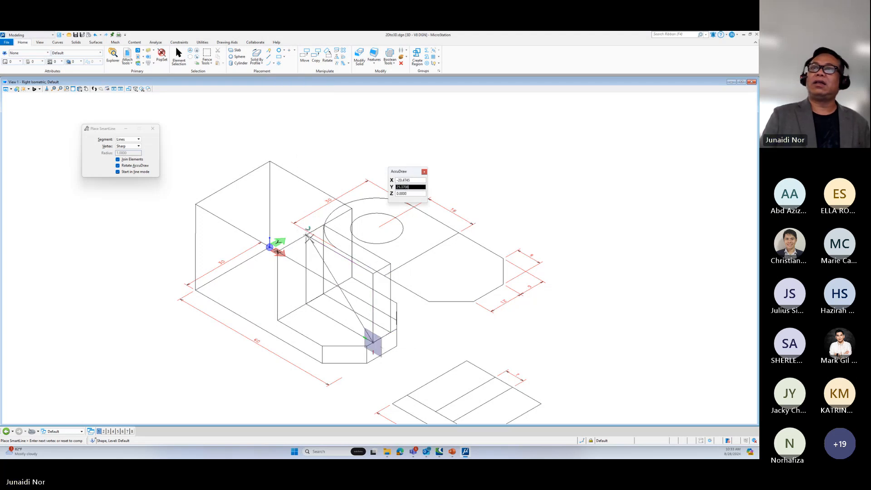
pyautogui.click(306, 235)
pyautogui.rightClick(306, 235)
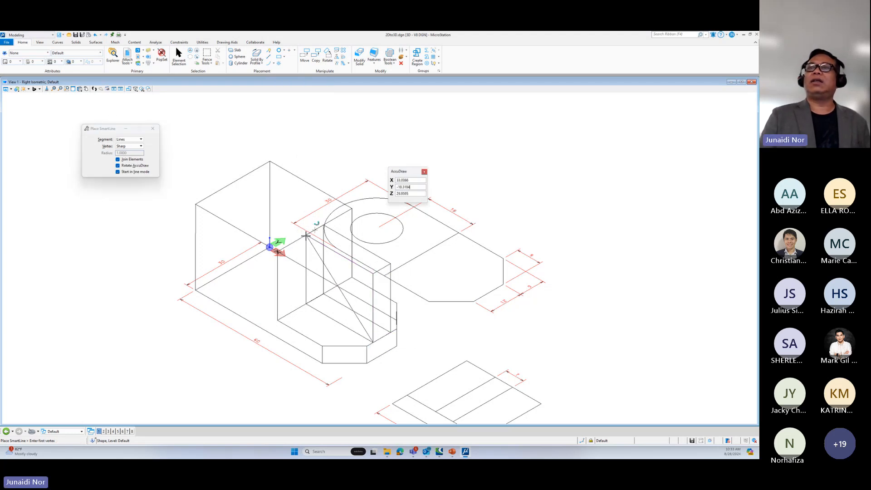
# Step: Cut the rib solid with the triangular profile in both directions, through the full thickness, to leave a sloping rib
pyautogui.click(374, 57)
pyautogui.click(383, 73)
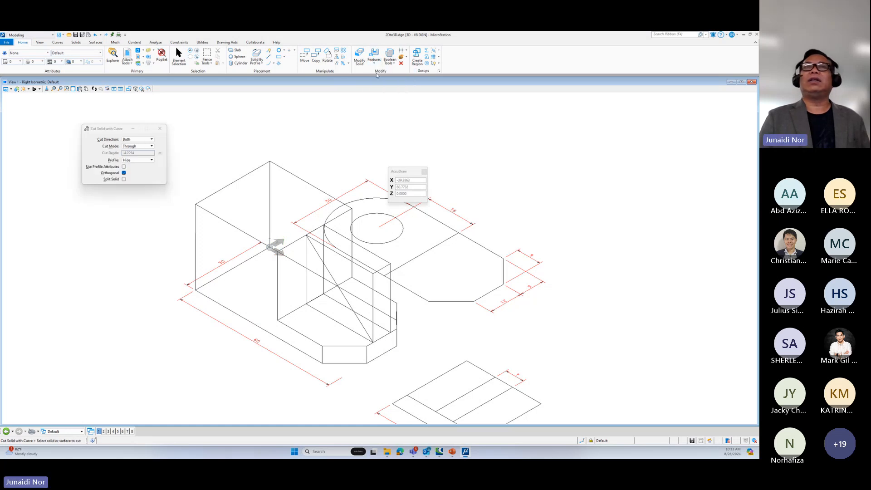
pyautogui.click(372, 272)
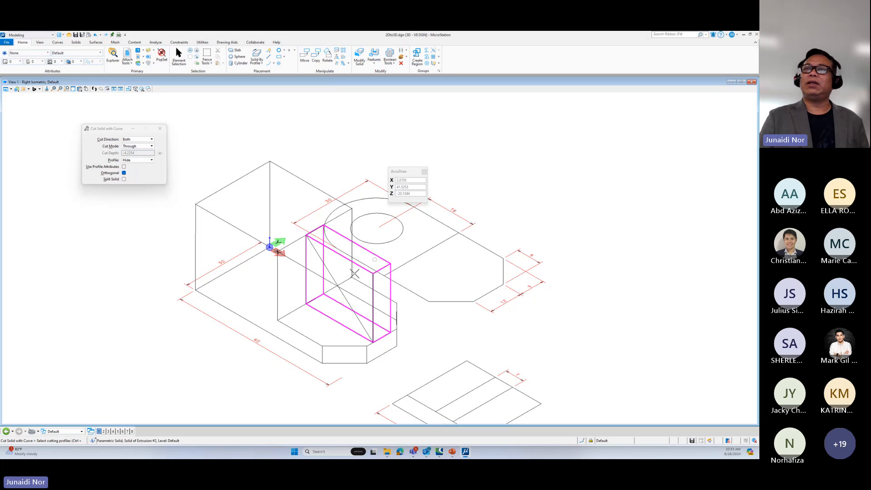
pyautogui.click(333, 275)
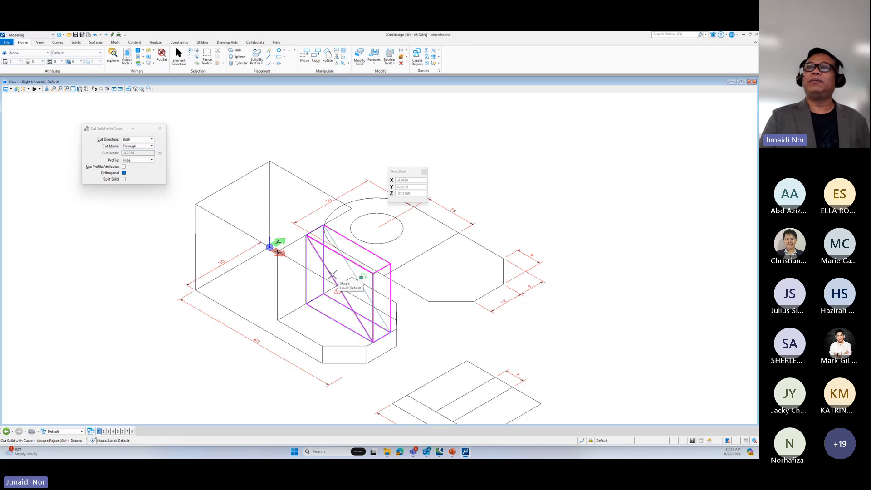
pyautogui.click(244, 150)
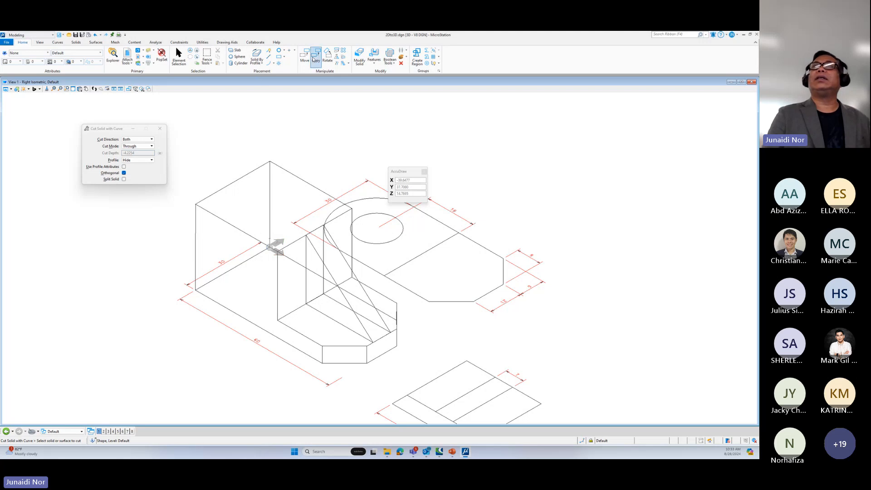
# Step: Fillet the two vertical outer edges of the tall block's end with a 15 radius
pyautogui.click(376, 64)
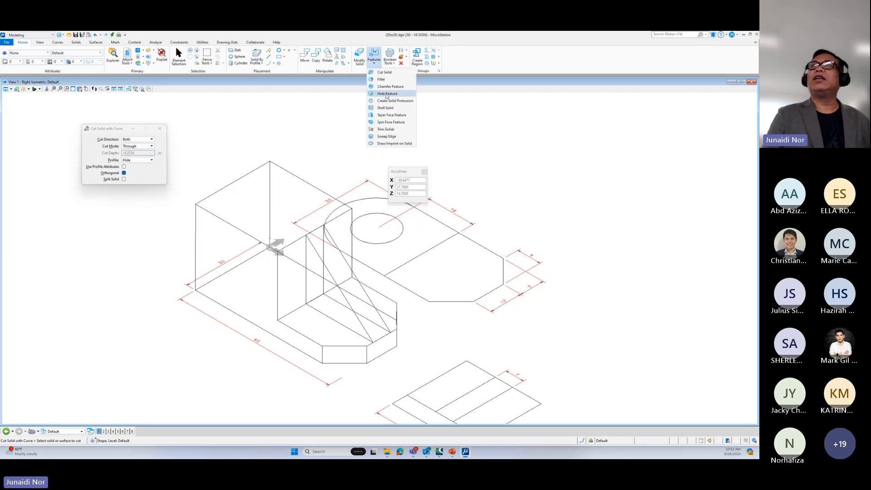
pyautogui.click(381, 79)
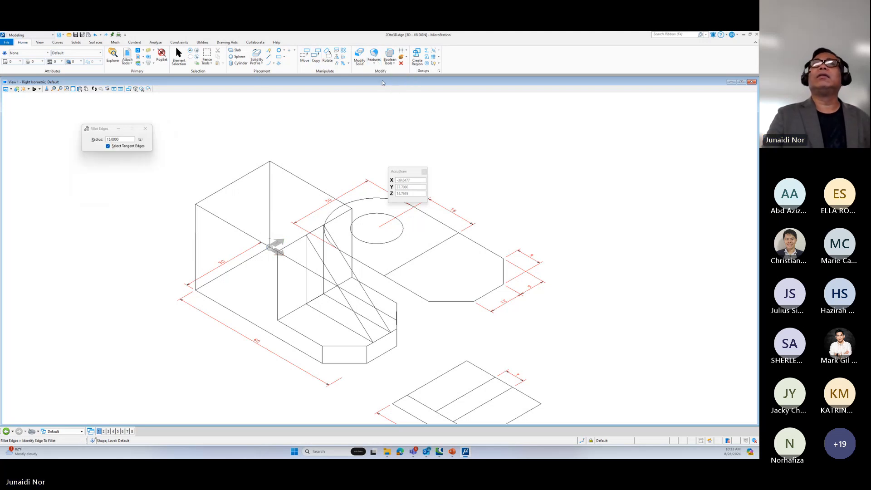
pyautogui.click(195, 240)
pyautogui.click(165, 237)
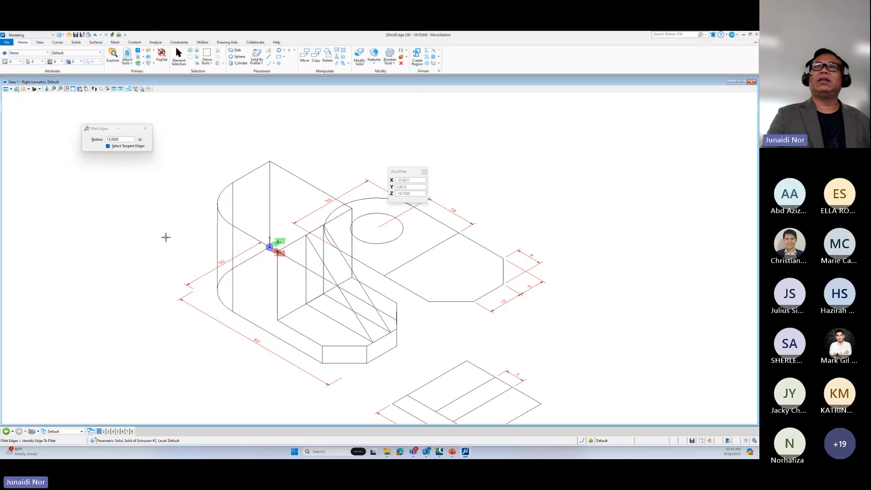
pyautogui.click(270, 191)
pyautogui.click(210, 169)
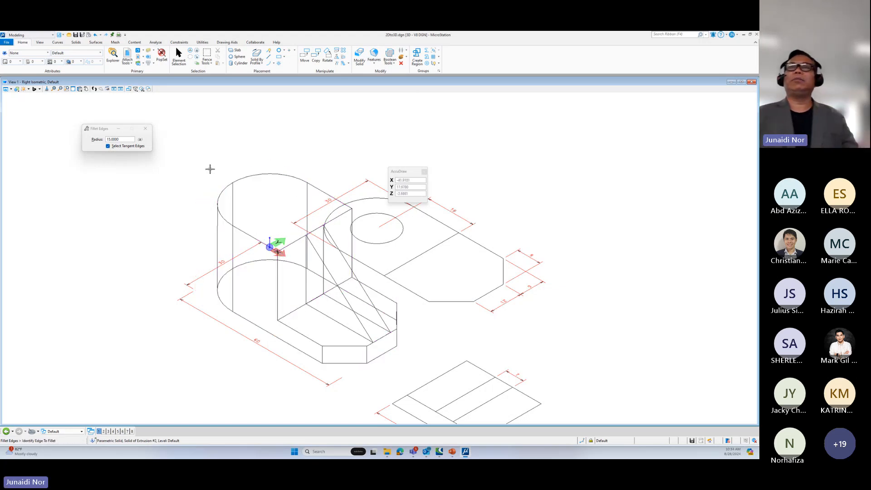
# Step: In the Top view, move the circle by its centre straight down onto the solid's rounded end, and return to the Isometric view
pyautogui.click(80, 91)
pyautogui.click(96, 104)
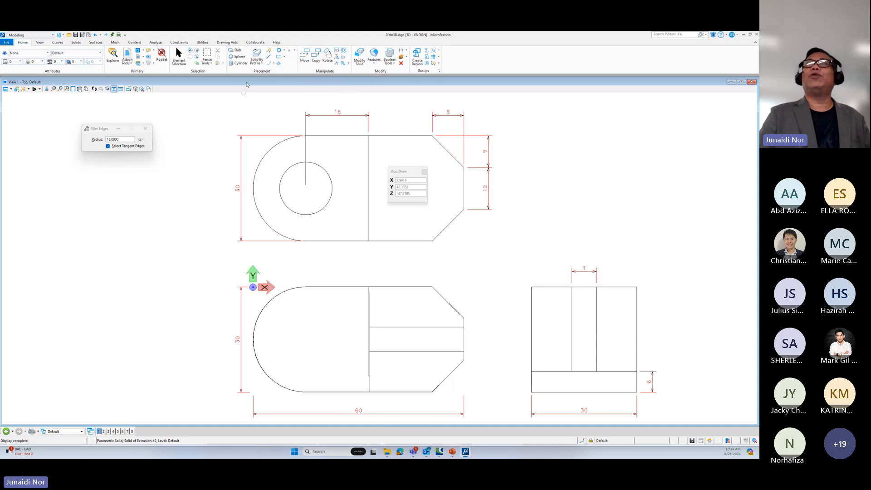
pyautogui.click(304, 55)
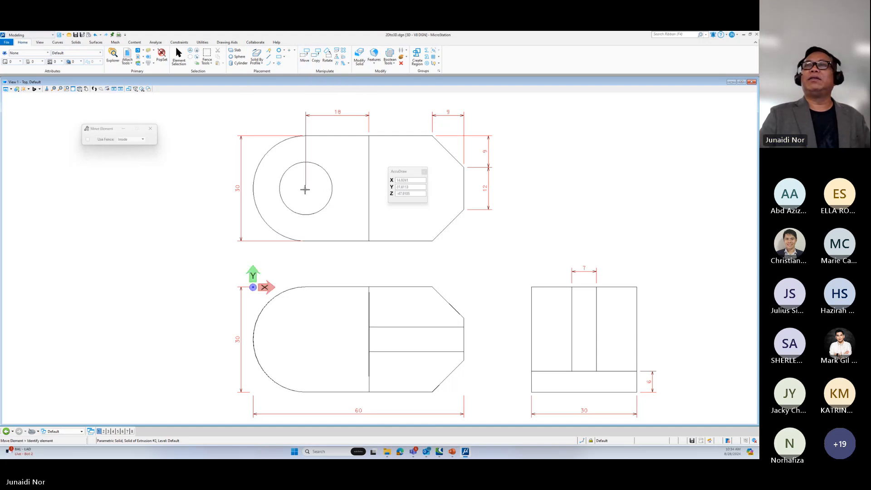
pyautogui.click(582, 440)
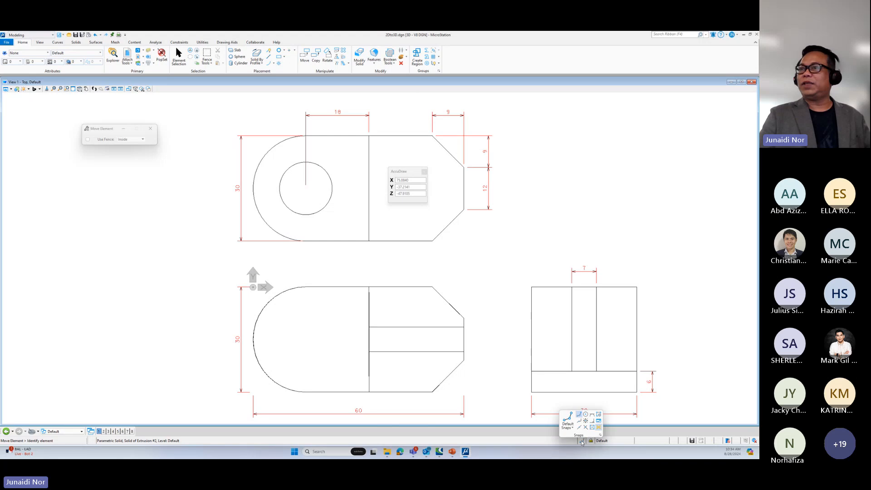
pyautogui.click(586, 420)
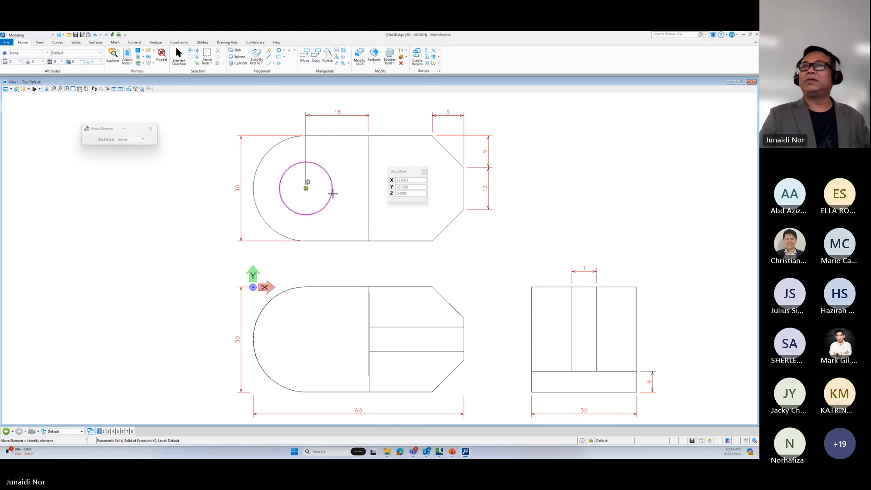
pyautogui.click(333, 194)
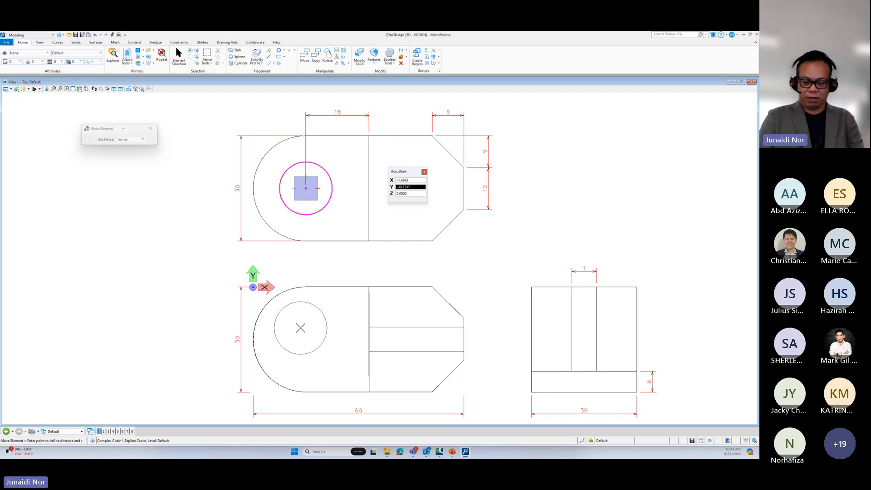
pyautogui.press('Return')
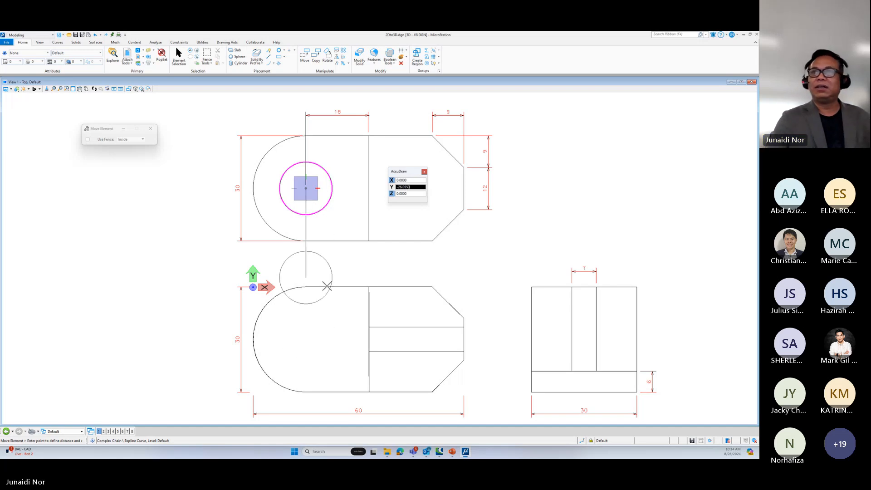
pyautogui.rightClick(368, 339)
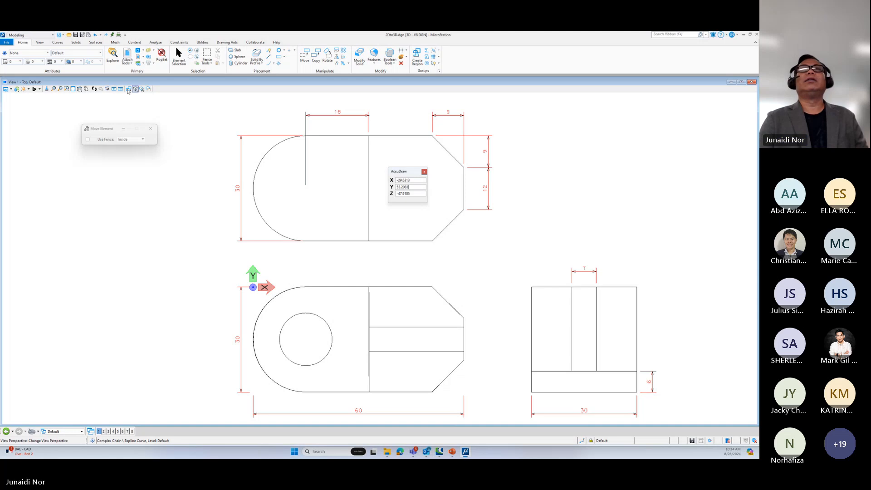
pyautogui.click(85, 89)
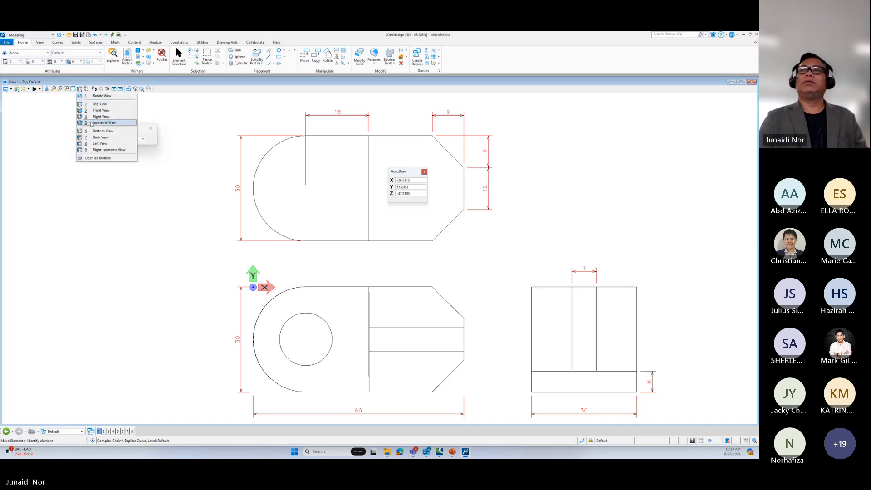
pyautogui.click(92, 123)
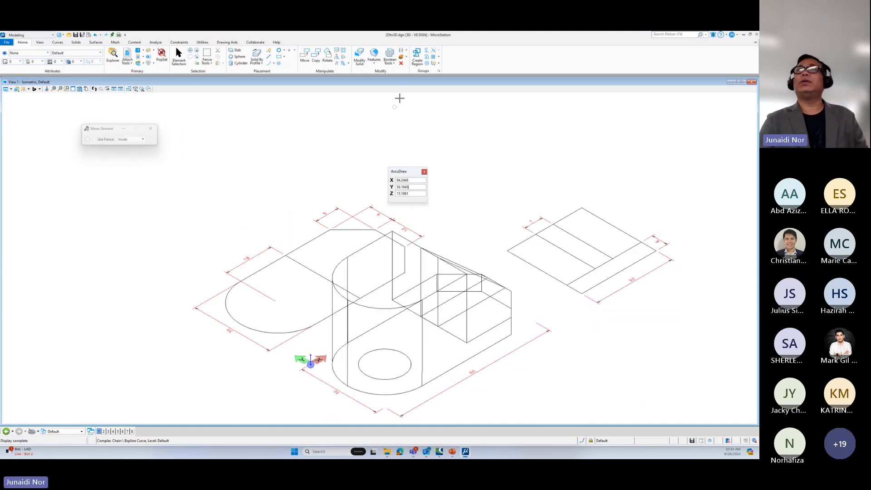
# Step: Try to cut the circle through the main solid in both directions with Cut Solid
pyautogui.click(270, 64)
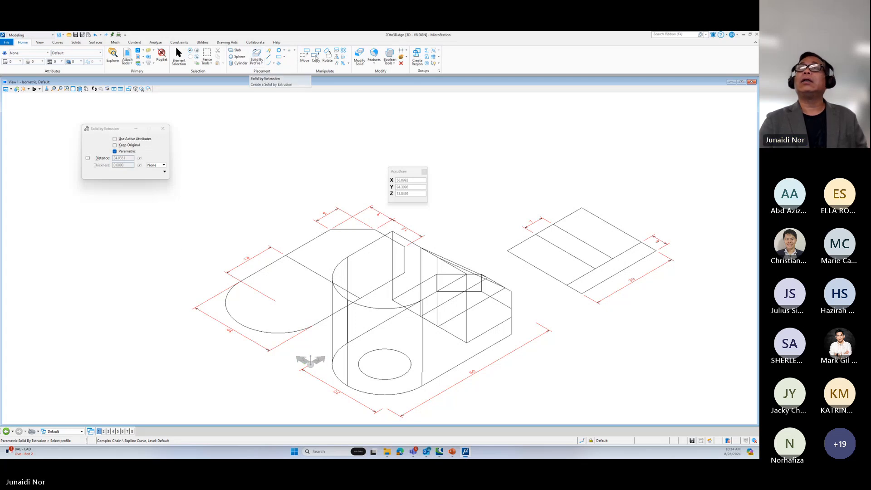
pyautogui.click(375, 62)
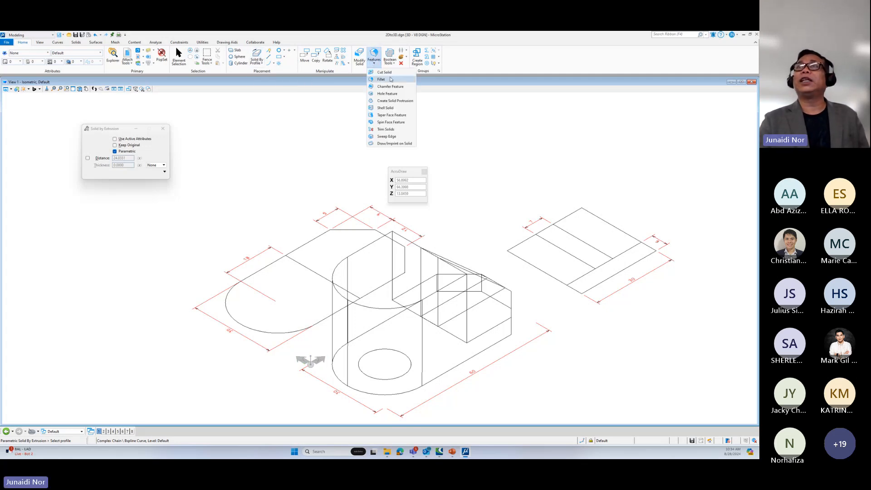
pyautogui.click(384, 72)
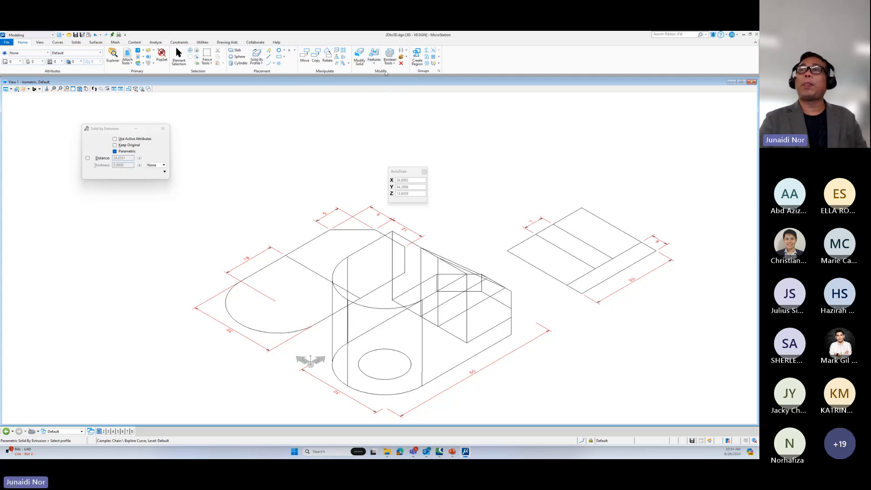
pyautogui.click(407, 258)
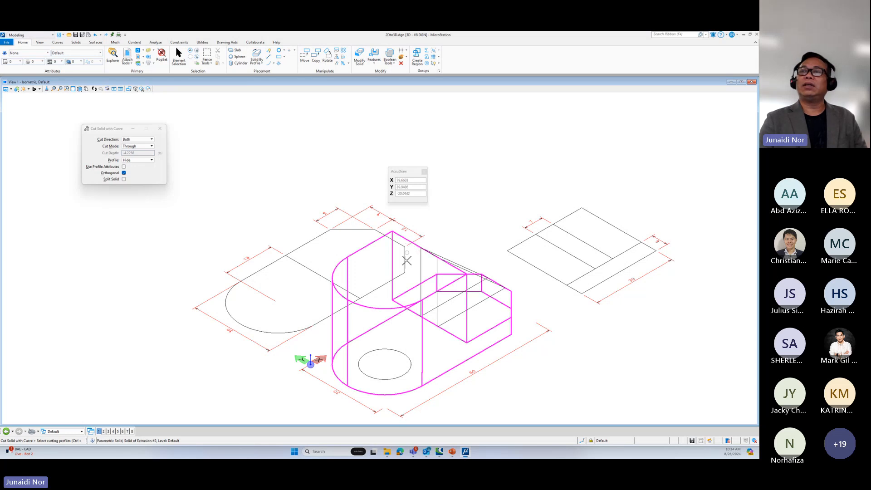
pyautogui.click(399, 352)
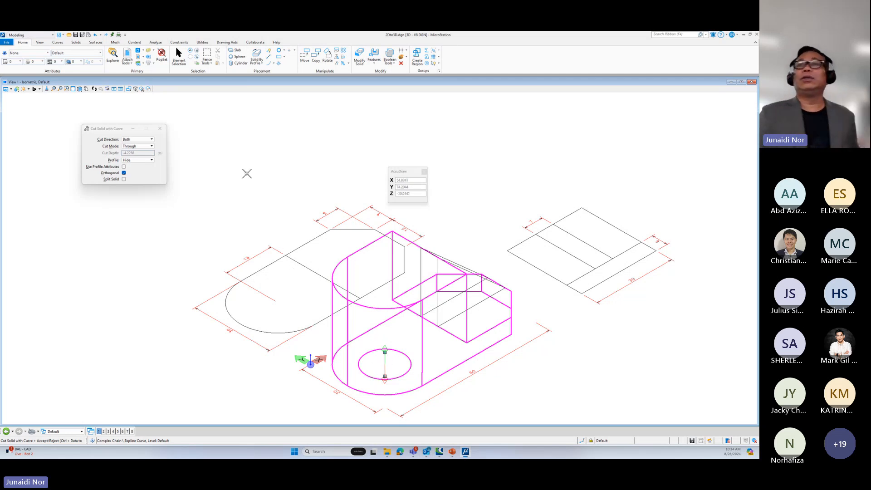
pyautogui.rightClick(356, 130)
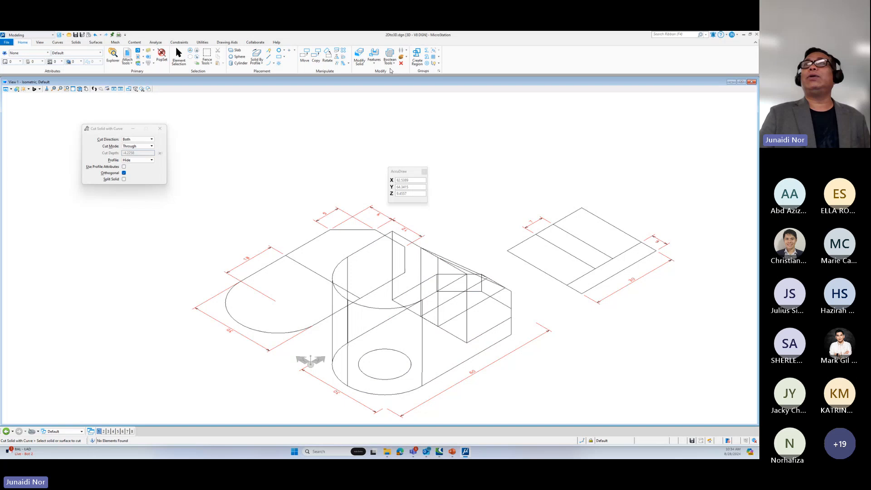
# Step: Join the circle's segments into a solid-area complex shape with the Automatic method
pyautogui.click(427, 56)
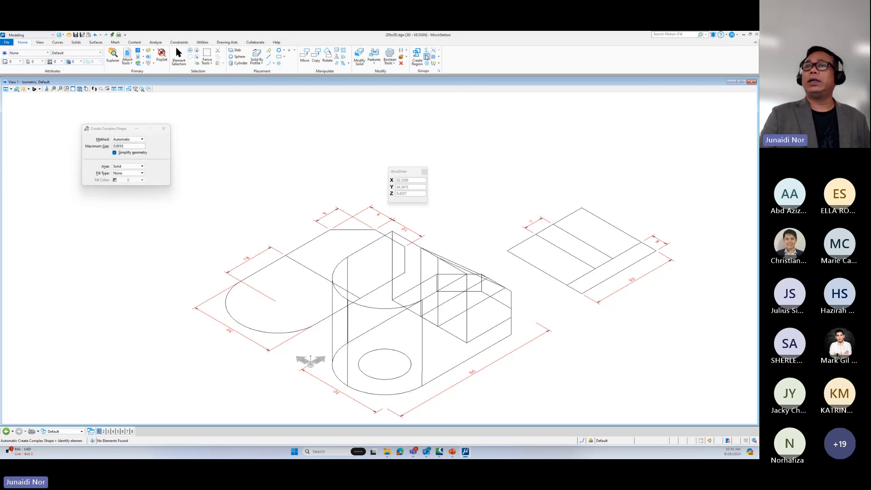
pyautogui.click(396, 351)
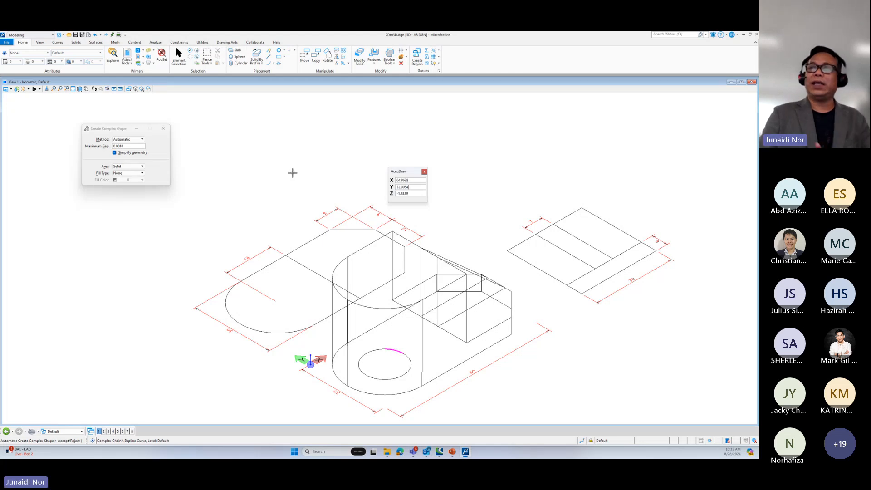
# Step: Accept the small circle's curve as a complex shape and check that it selects as one closed element
pyautogui.click(253, 183)
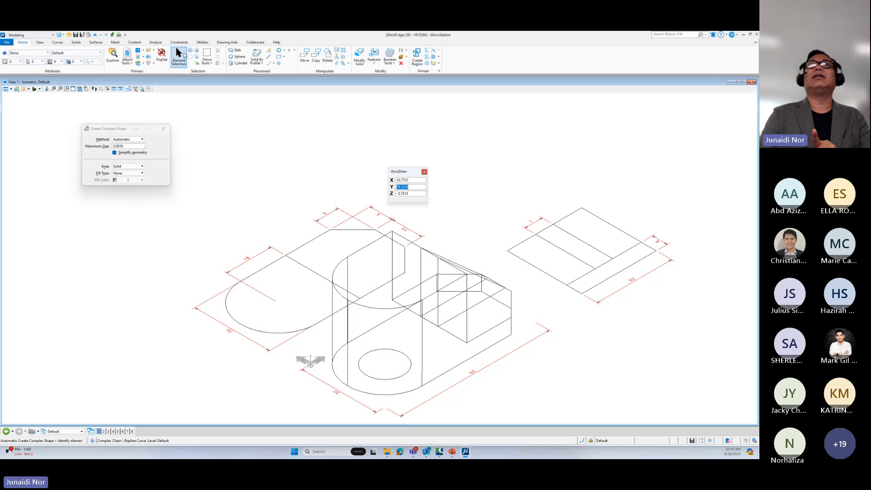
pyautogui.click(185, 55)
pyautogui.click(399, 354)
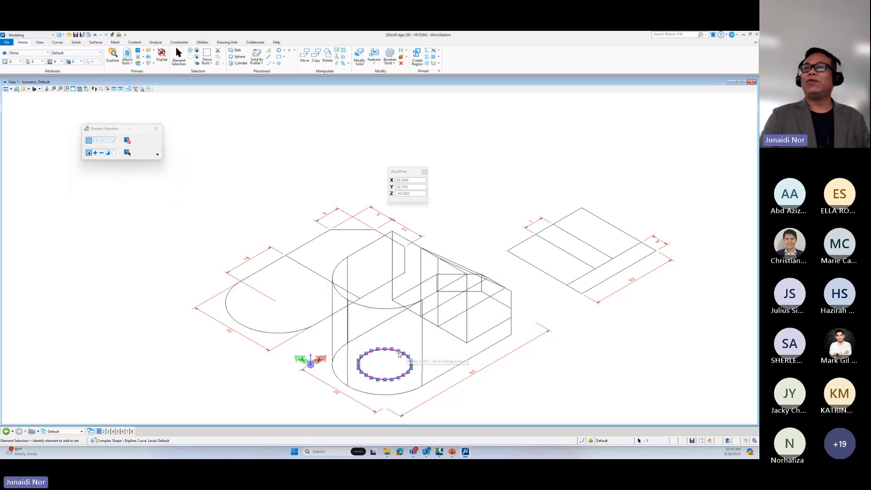
pyautogui.click(400, 342)
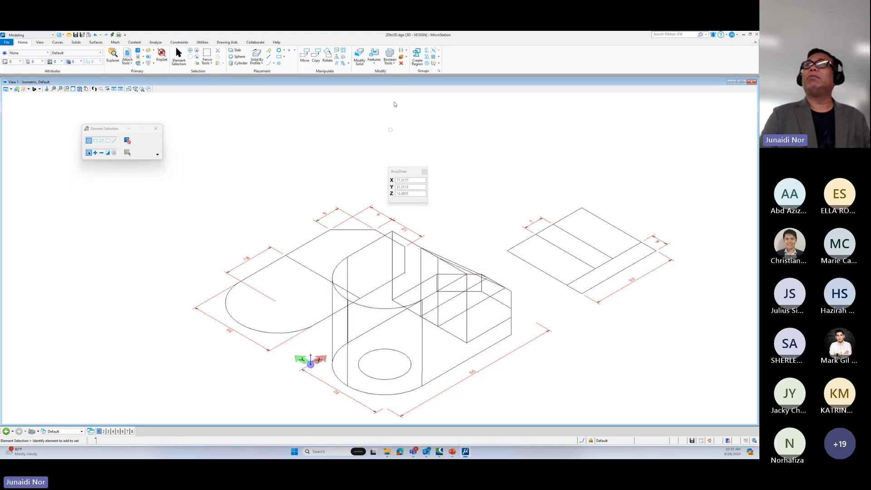
# Step: Cut the circular hole through the rounded solid body with the small circle as the cutting profile
pyautogui.click(377, 56)
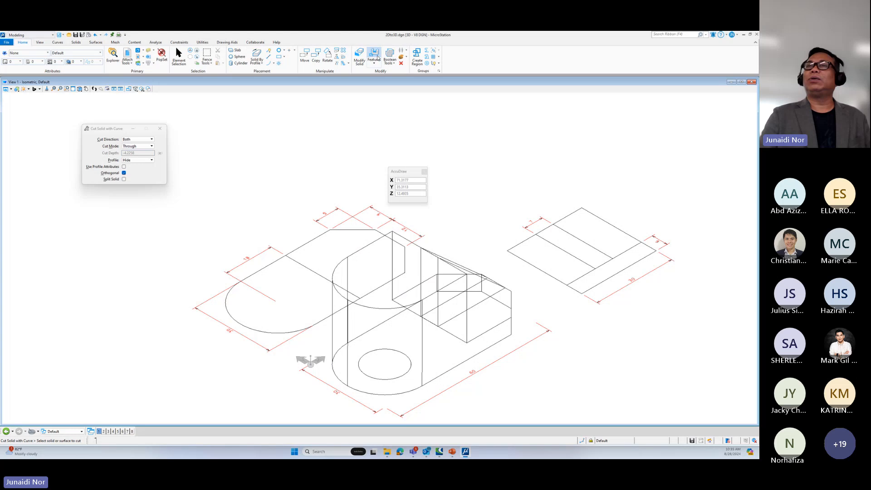
pyautogui.click(369, 247)
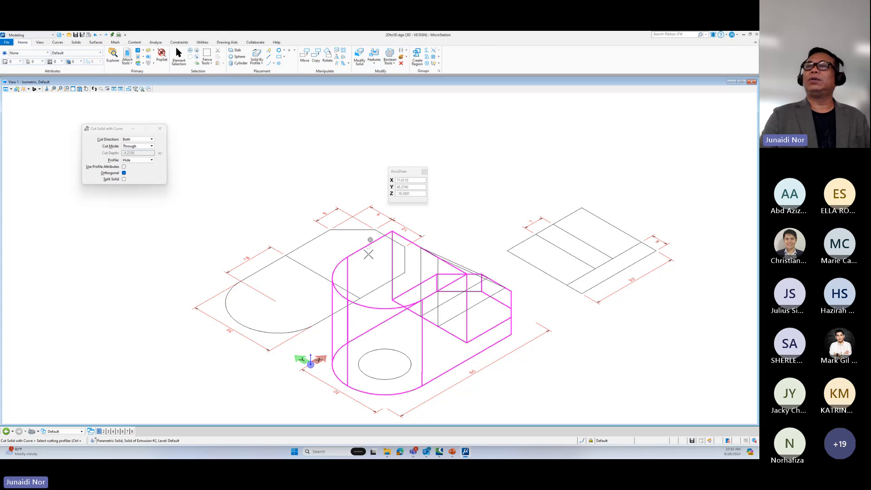
pyautogui.click(399, 352)
pyautogui.click(191, 244)
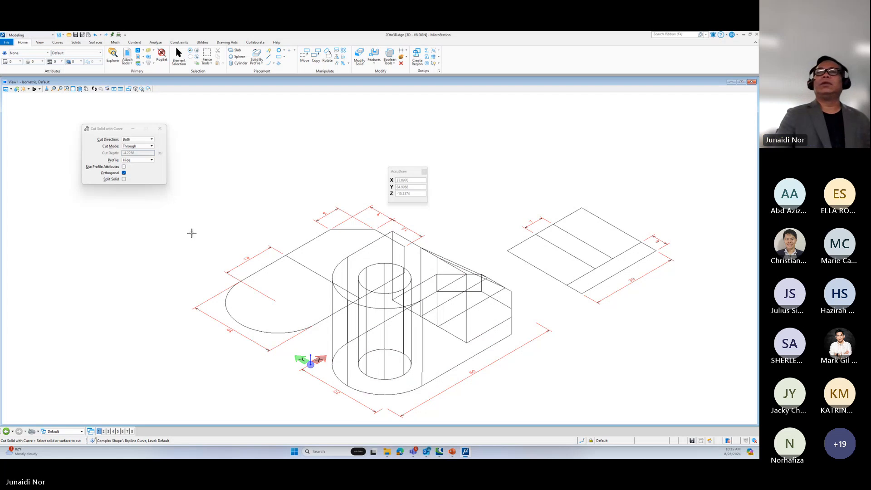
# Step: Show the model in the Smooth default display style and rotate the view dynamically to inspect the hole and rib
pyautogui.click(16, 90)
pyautogui.moveTo(25, 134)
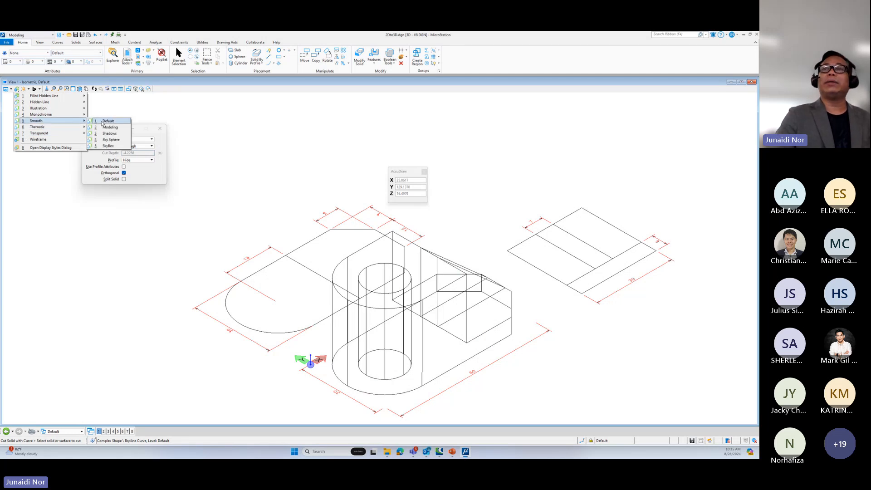
pyautogui.click(105, 121)
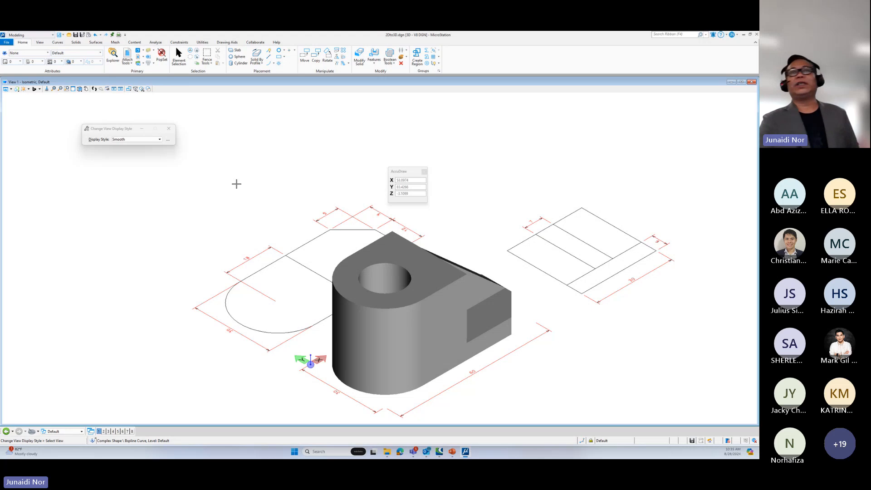
pyautogui.click(80, 89)
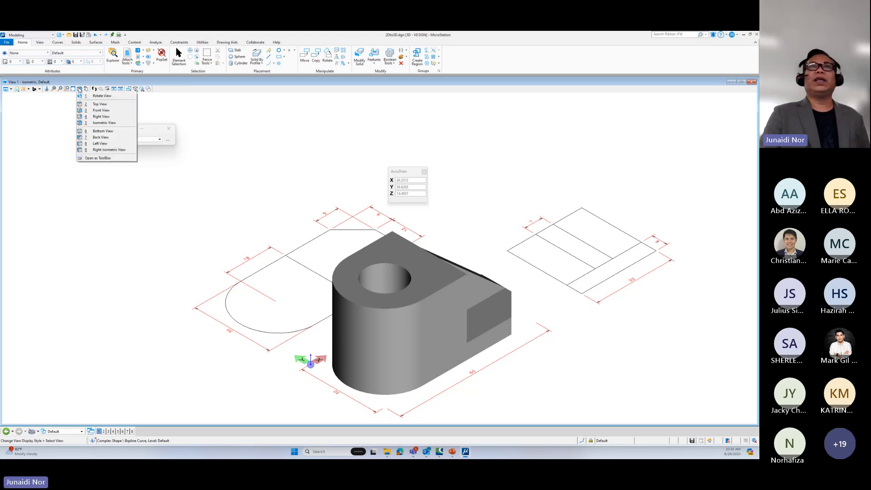
pyautogui.click(102, 97)
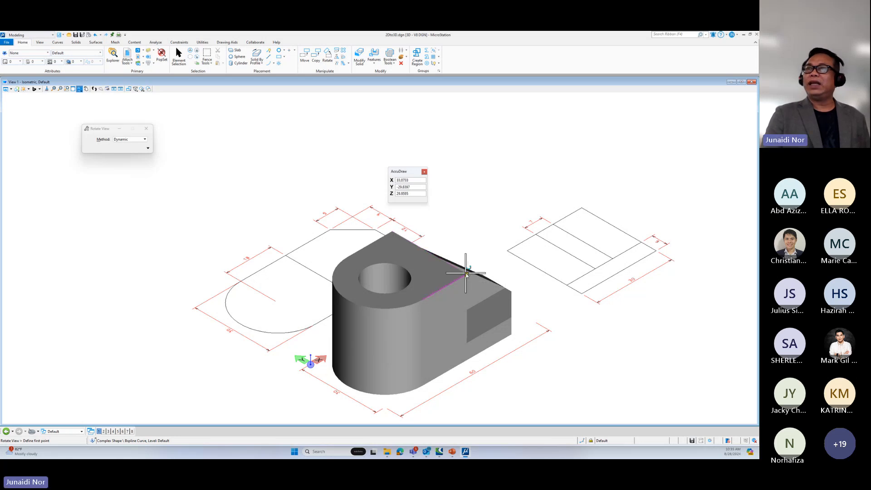
pyautogui.moveTo(467, 274); pyautogui.dragTo(262, 189)
pyautogui.moveTo(638, 172); pyautogui.dragTo(404, 286)
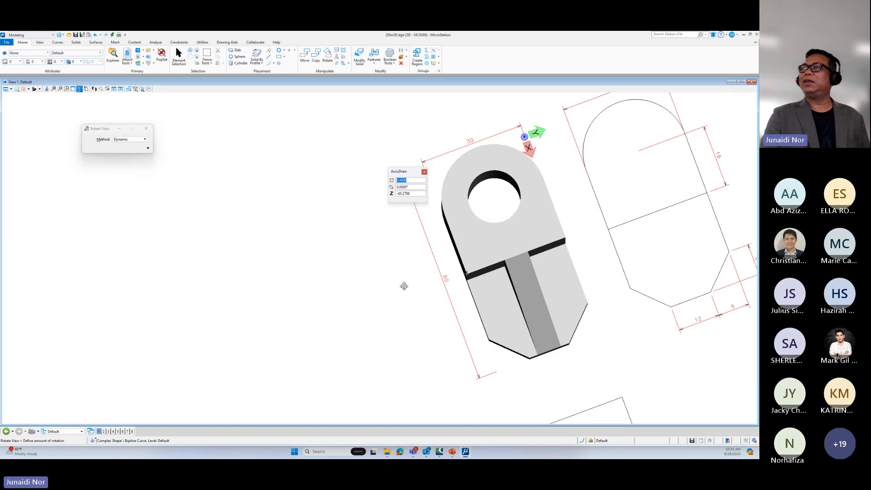
pyautogui.click(404, 286)
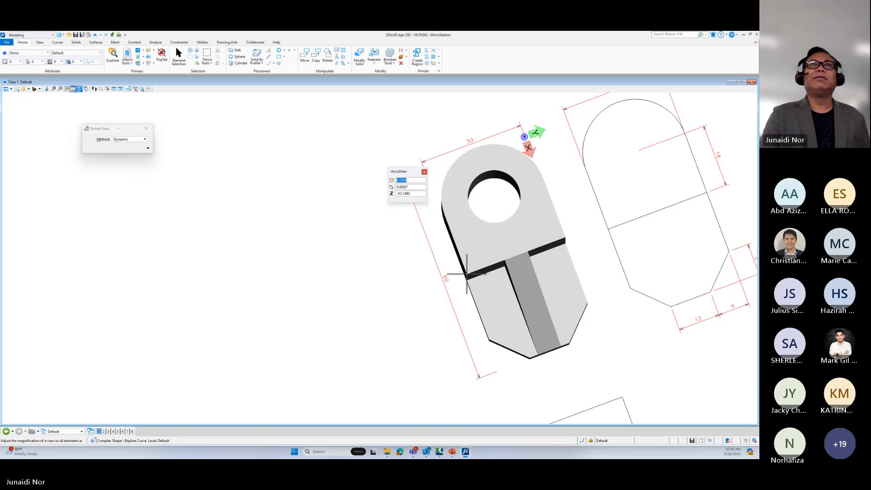
# Step: Switch the view to Top with the solid and the surrounding 2D drawings in sight
pyautogui.click(80, 89)
pyautogui.click(81, 107)
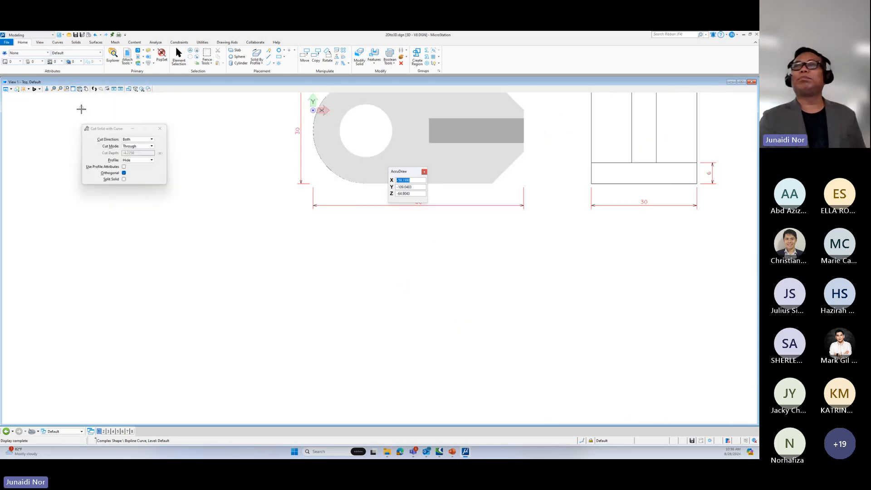
pyautogui.moveTo(296, 206); pyautogui.dragTo(273, 375, button='middle')
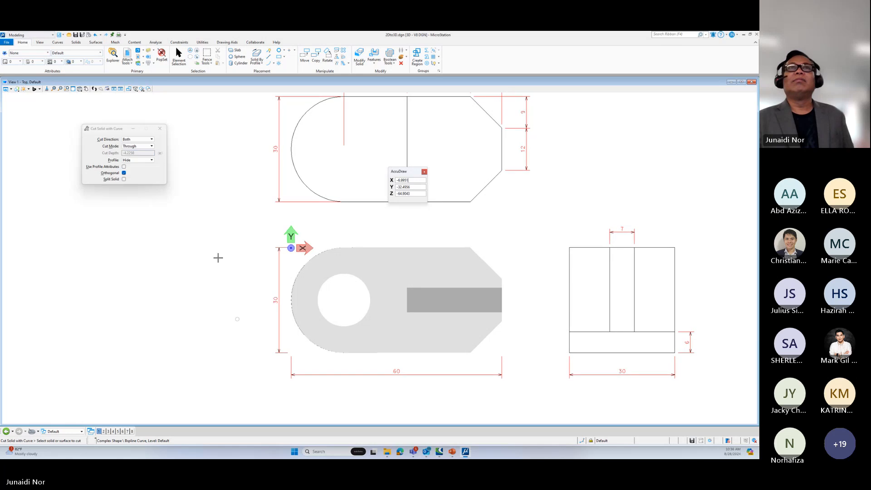
pyautogui.click(316, 56)
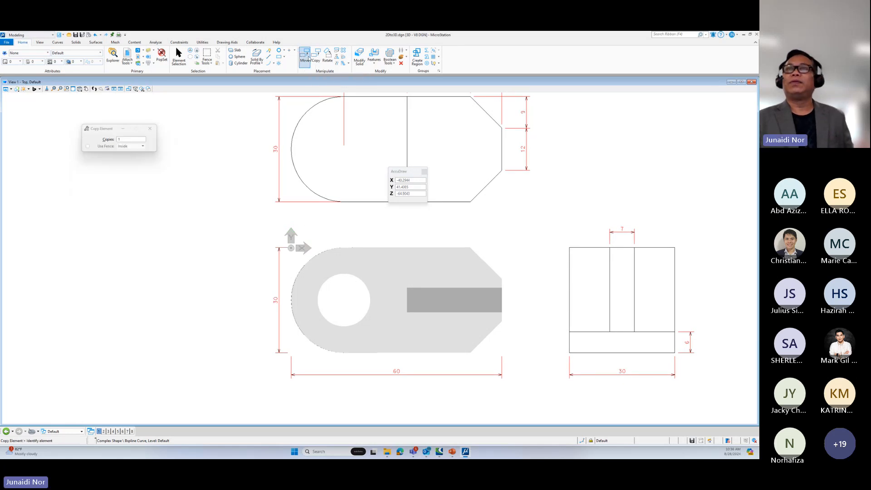
pyautogui.click(307, 57)
pyautogui.moveTo(285, 224); pyautogui.dragTo(511, 362)
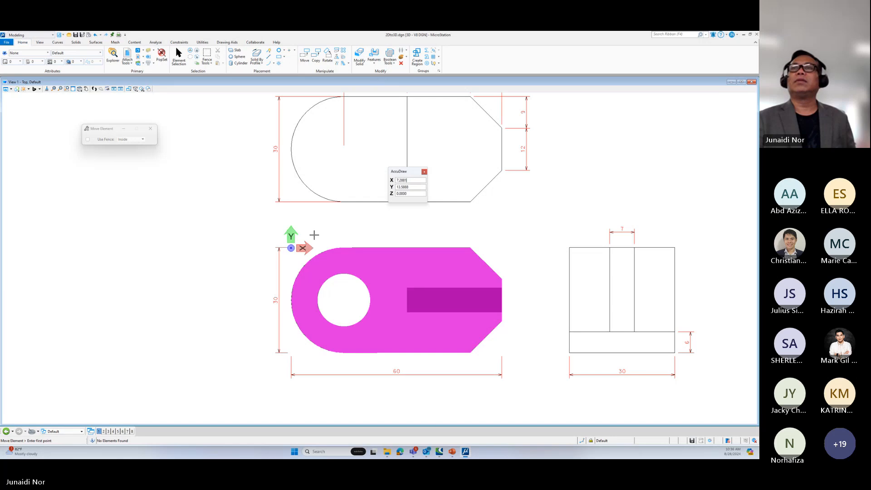
pyautogui.click(291, 300)
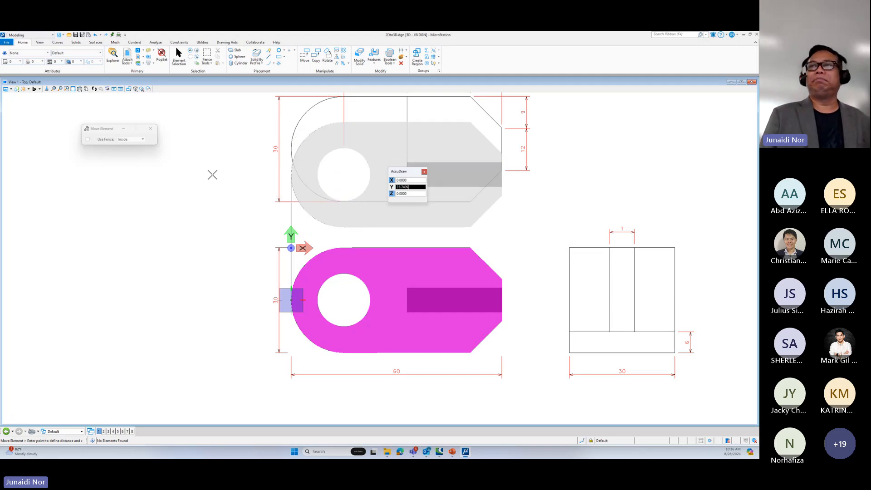
pyautogui.rightClick(213, 176)
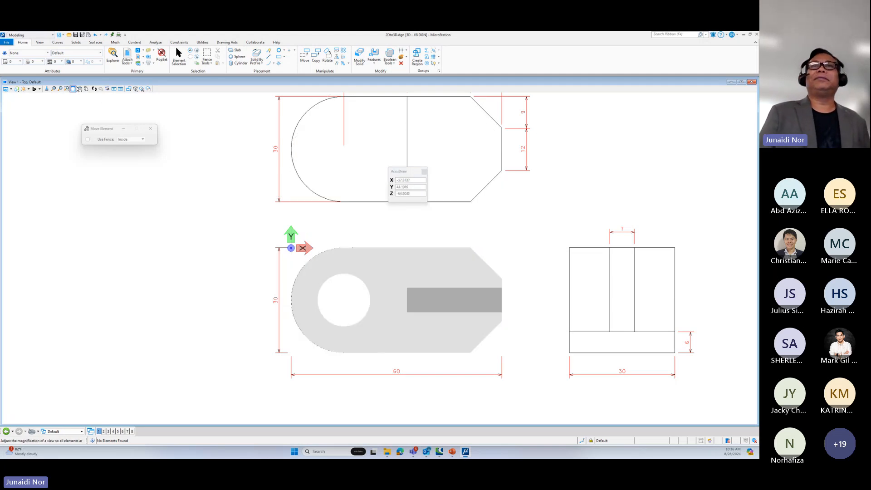
# Step: Delete the 2D plan outline above the solid, the side view beside it and all the dimensions, keeping only the solid model
pyautogui.scroll(-3, 183, 249)
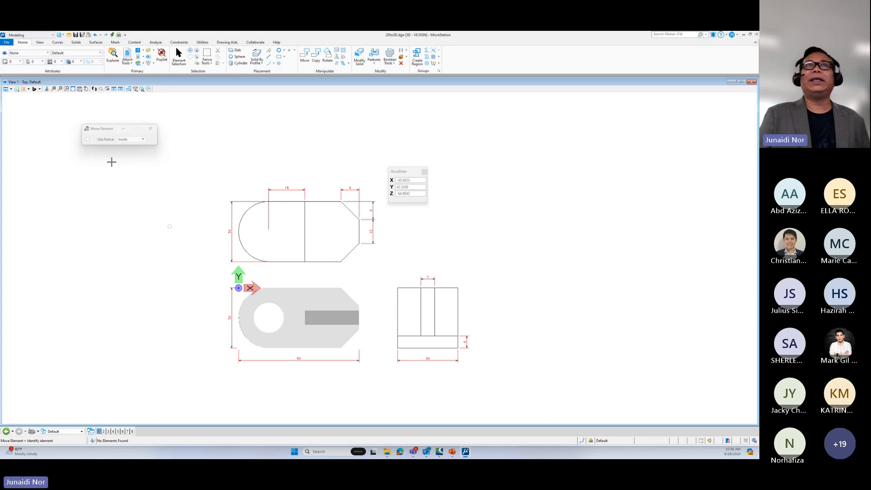
pyautogui.click(179, 56)
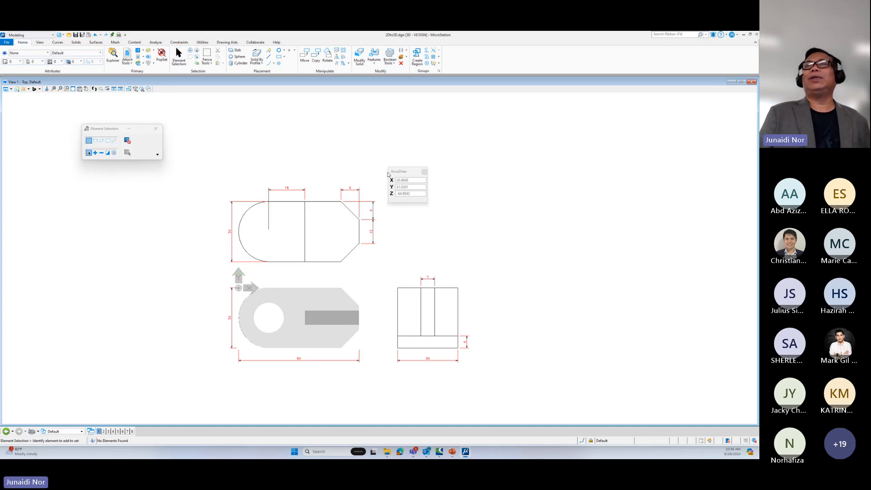
pyautogui.moveTo(388, 174); pyautogui.dragTo(197, 269)
pyautogui.press('Delete')
pyautogui.moveTo(497, 250); pyautogui.dragTo(370, 385)
pyautogui.press('Delete')
pyautogui.moveTo(374, 351); pyautogui.dragTo(214, 402)
pyautogui.press('Delete')
pyautogui.moveTo(237, 270); pyautogui.dragTo(217, 346)
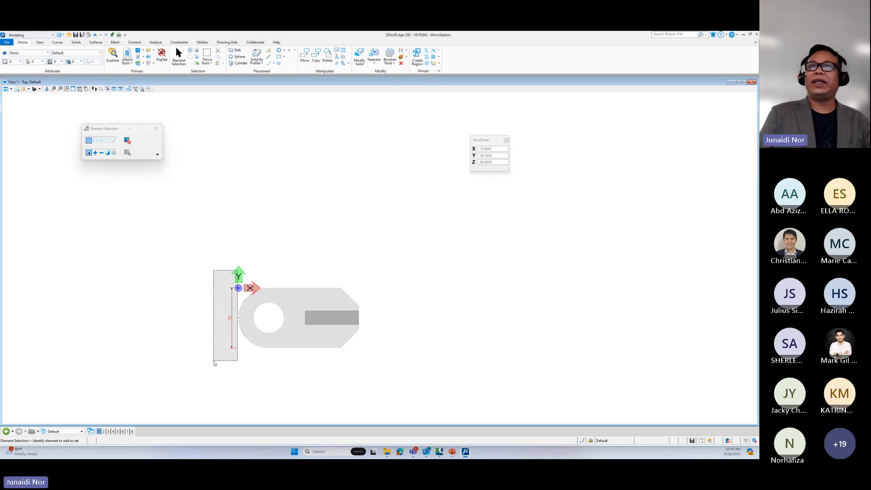
pyautogui.press('Delete')
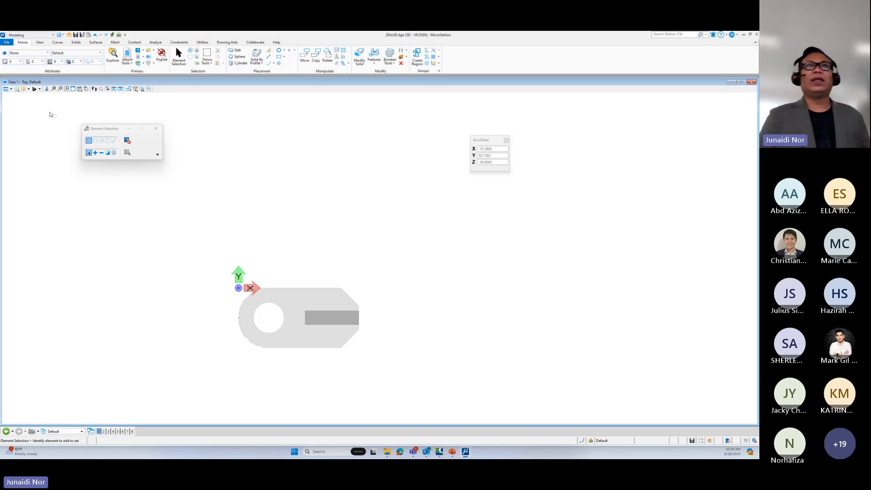
# Step: Set the view's display style to Wireframe
pyautogui.click(23, 89)
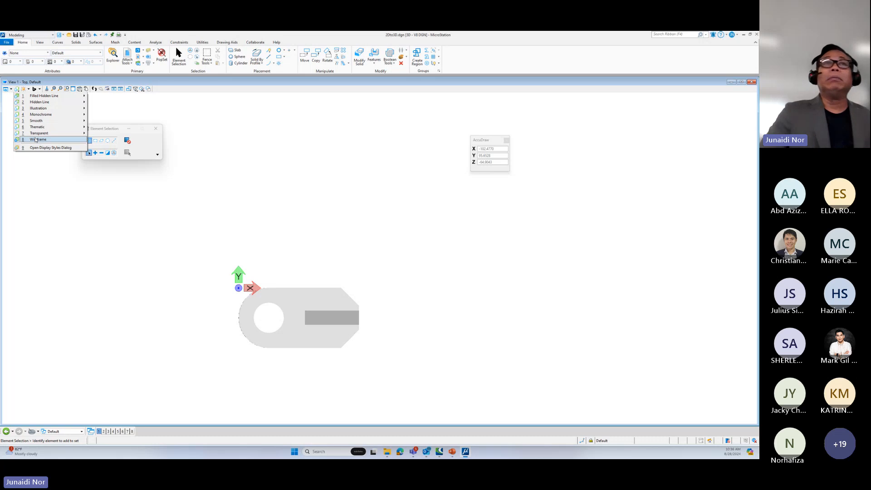
pyautogui.click(36, 140)
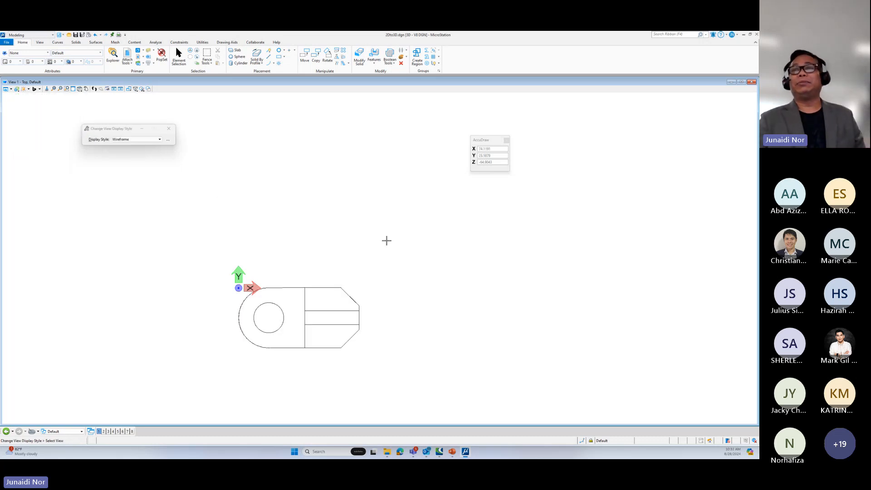
pyautogui.moveTo(387, 240); pyautogui.dragTo(401, 224, button='middle')
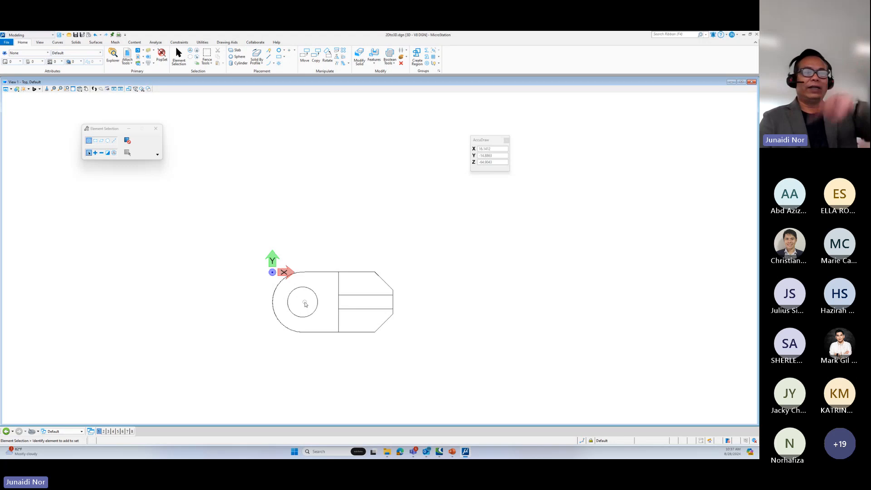
# Step: Switch the model to the Isometric view and finally to the Right Isometric view
pyautogui.click(142, 89)
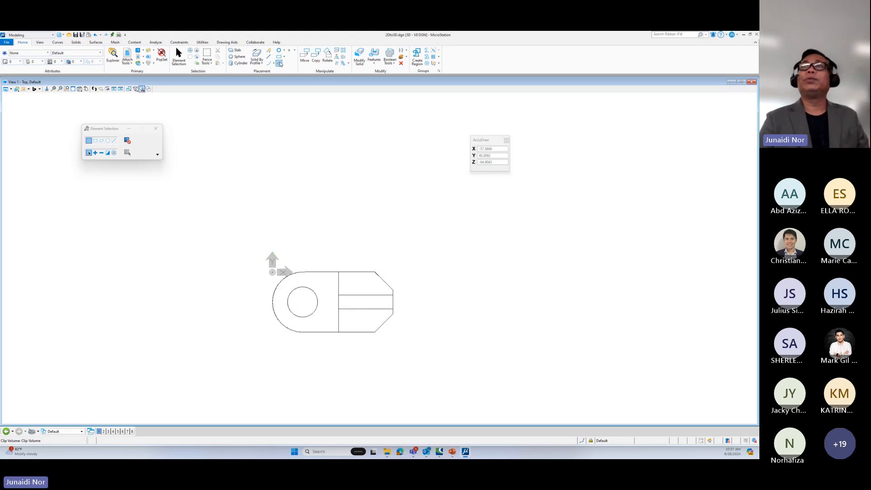
pyautogui.click(316, 55)
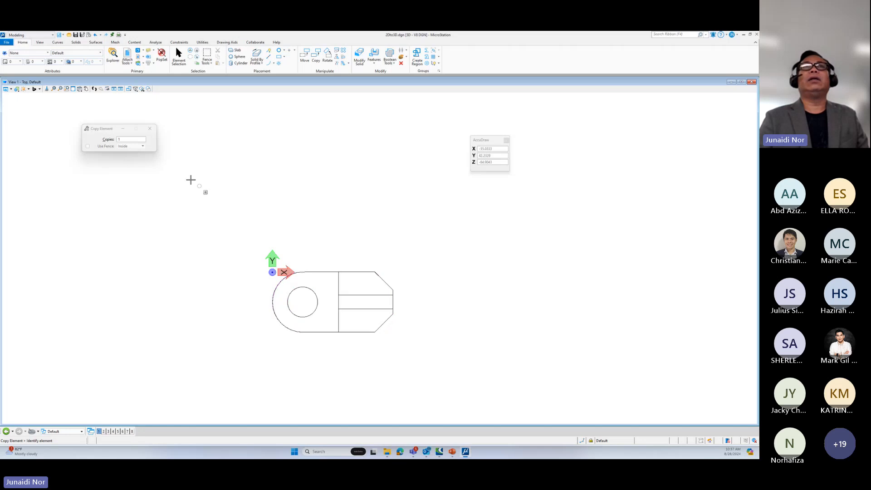
pyautogui.click(80, 88)
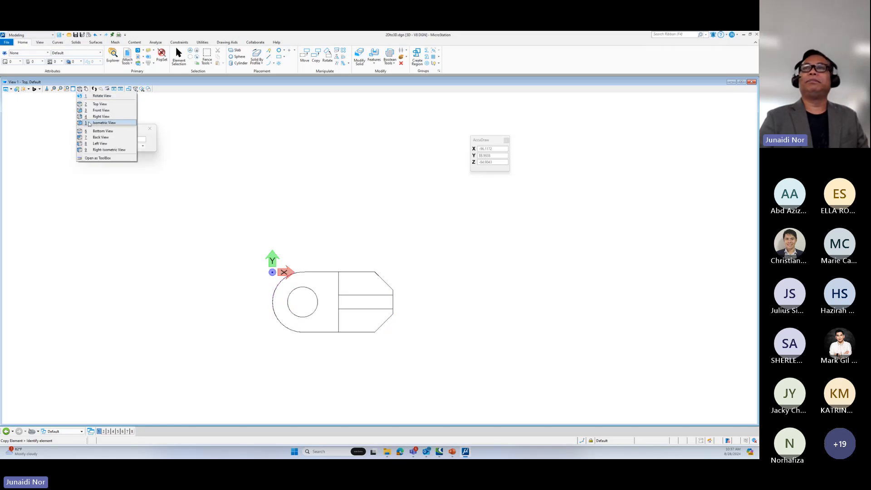
pyautogui.click(103, 123)
pyautogui.click(80, 89)
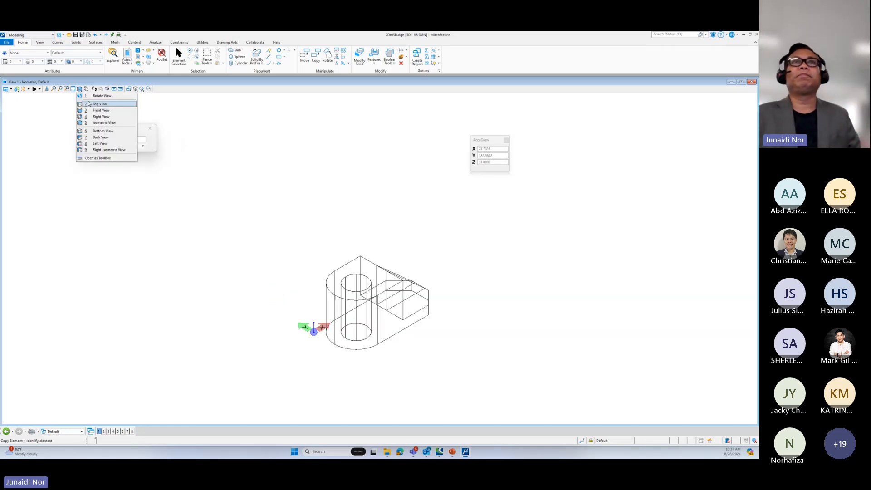
pyautogui.click(109, 150)
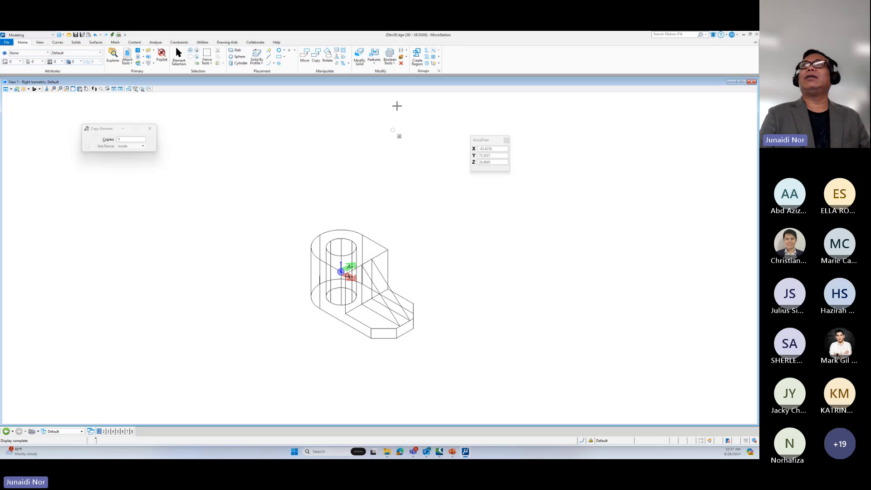
# Step: Unite the main body and the triangular rib into a single solid with the Union Feature, then return to element selection
pyautogui.click(390, 63)
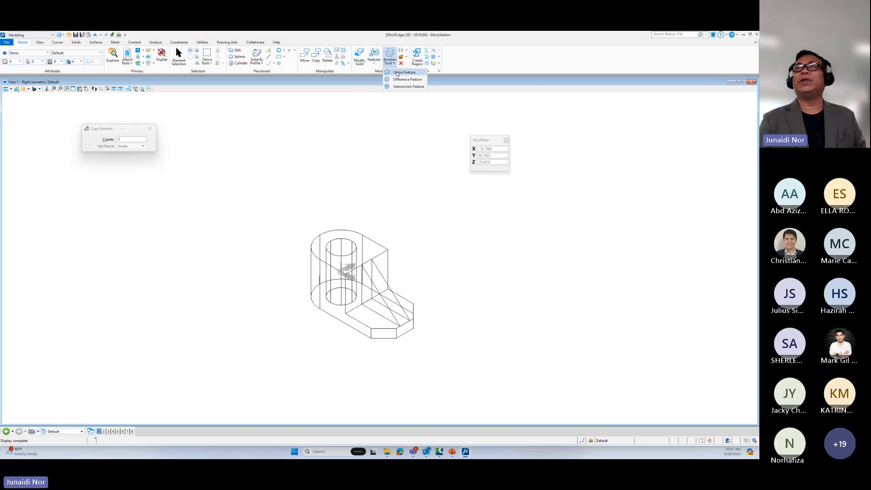
pyautogui.click(398, 73)
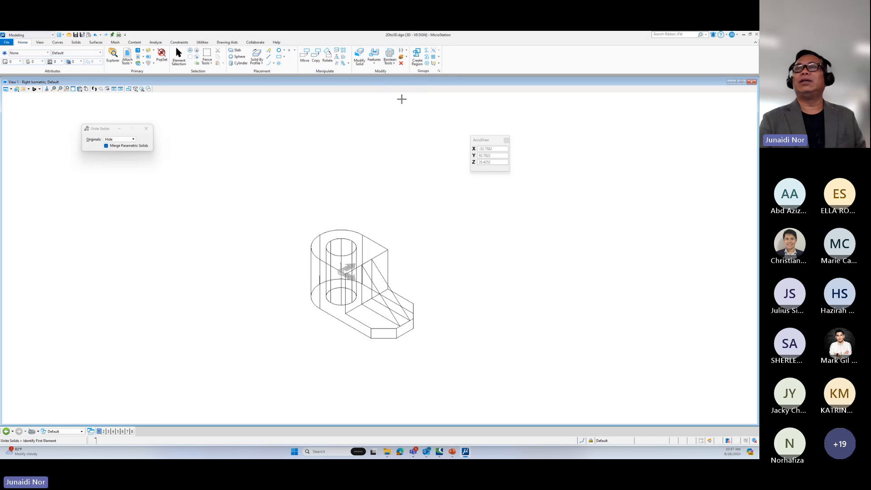
pyautogui.click(369, 238)
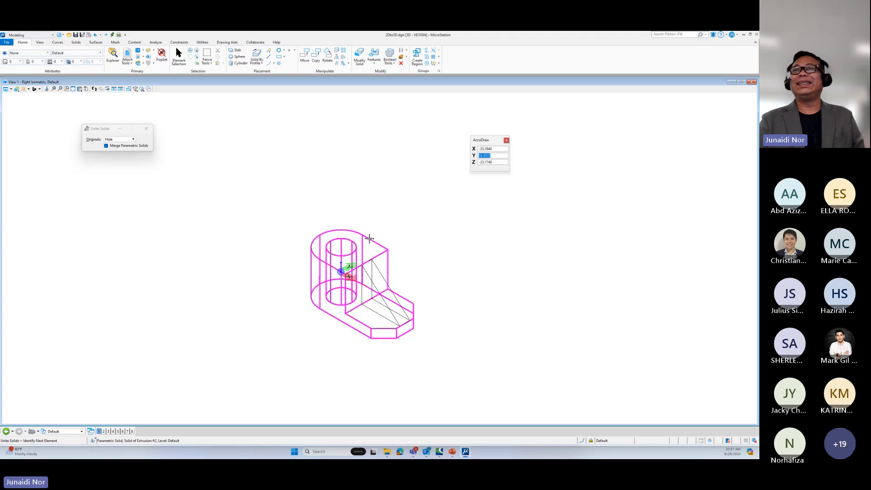
pyautogui.rightClick(473, 268)
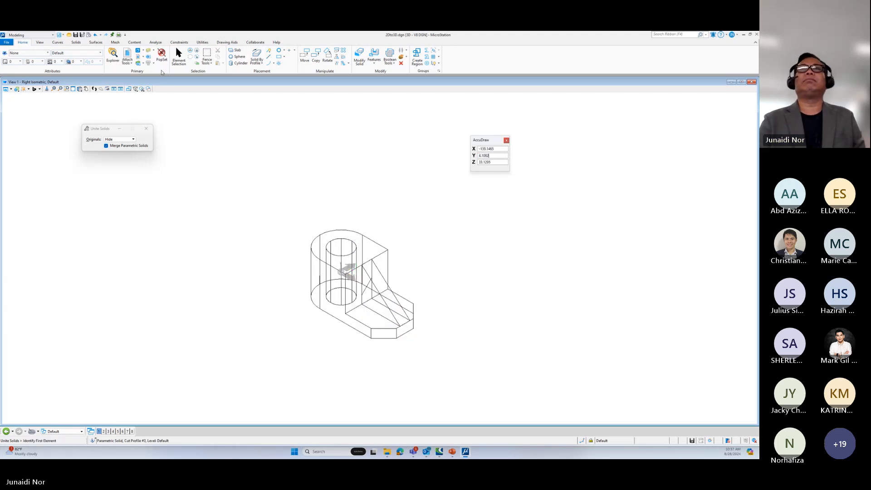
pyautogui.click(179, 55)
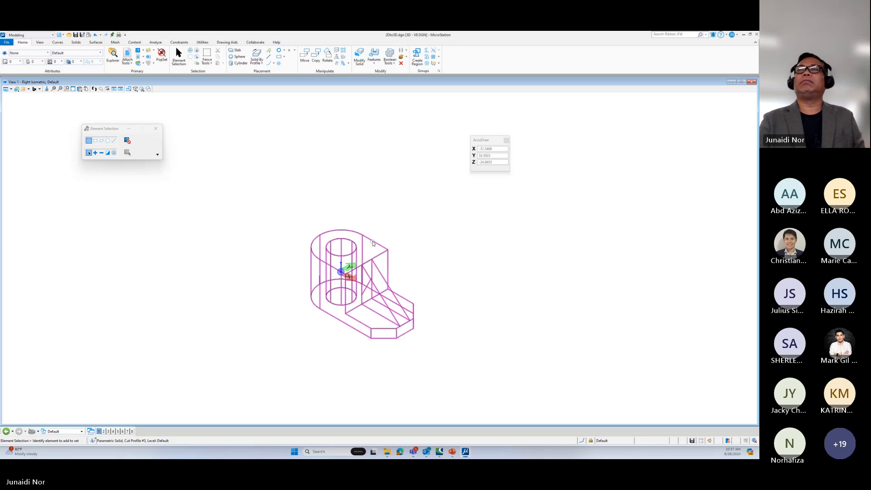
# Step: Show the model in the Smooth display style and select it to check that it is one united solid, then deselect it
pyautogui.click(16, 89)
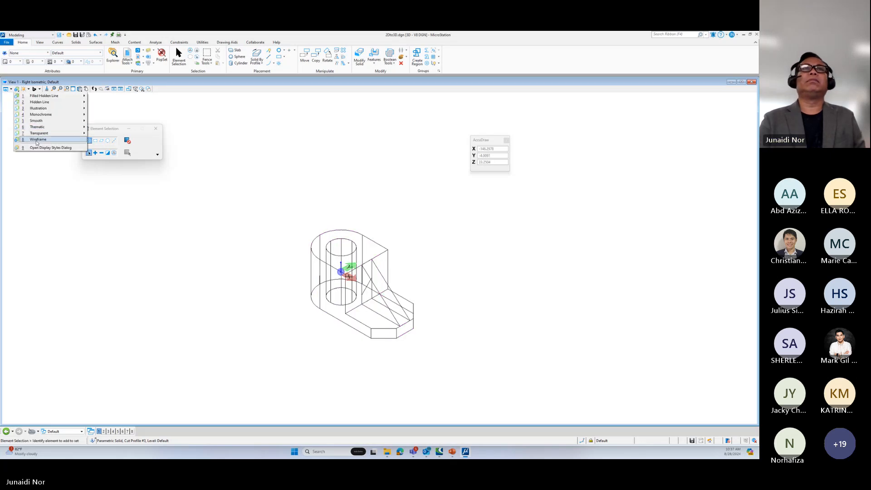
pyautogui.moveTo(37, 121)
pyautogui.click(98, 121)
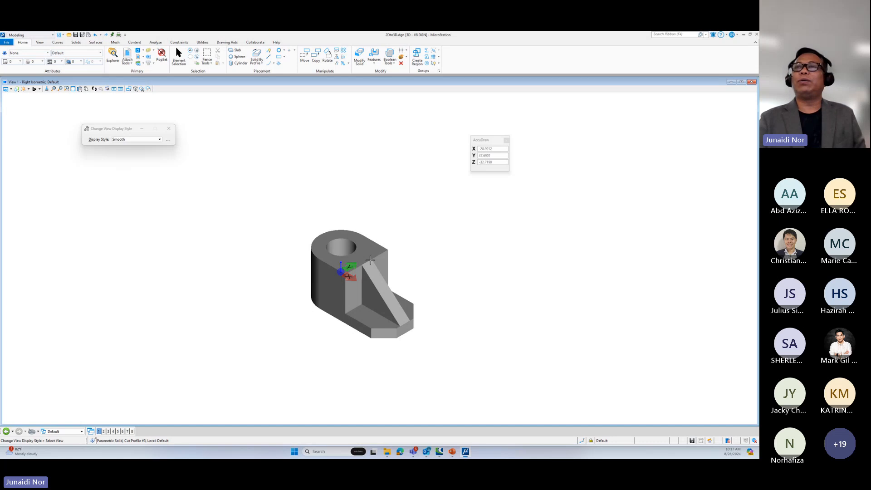
pyautogui.click(380, 250)
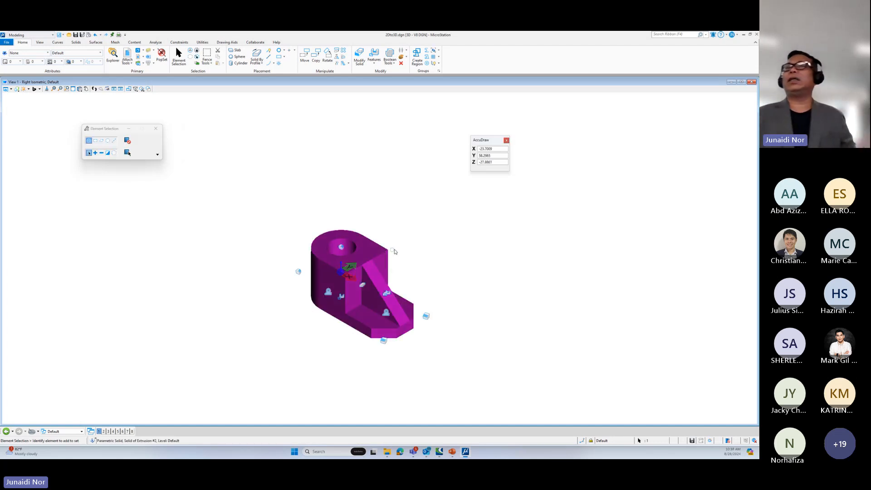
pyautogui.click(415, 235)
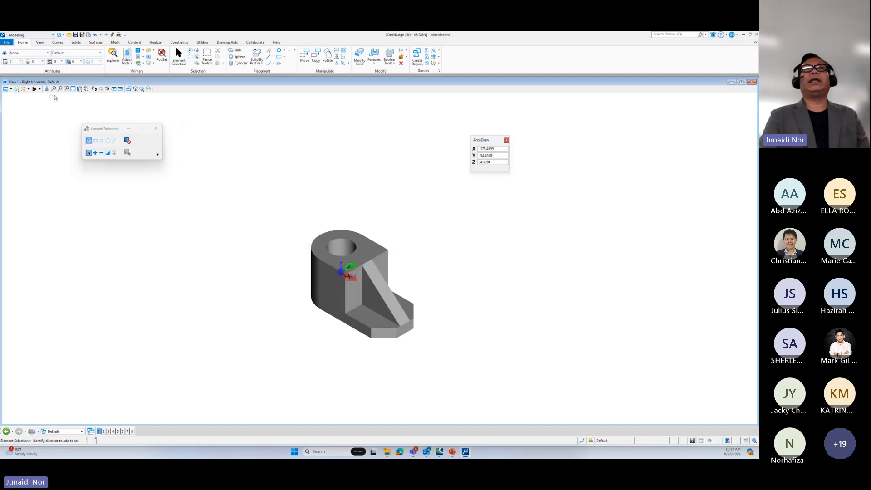
# Step: Set the view's display style to Wireframe and switch to the Top view
pyautogui.click(17, 89)
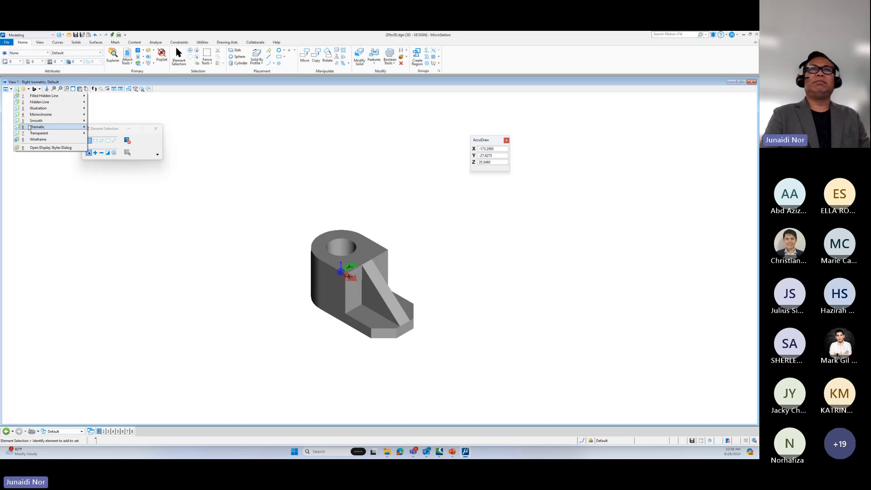
pyautogui.click(39, 139)
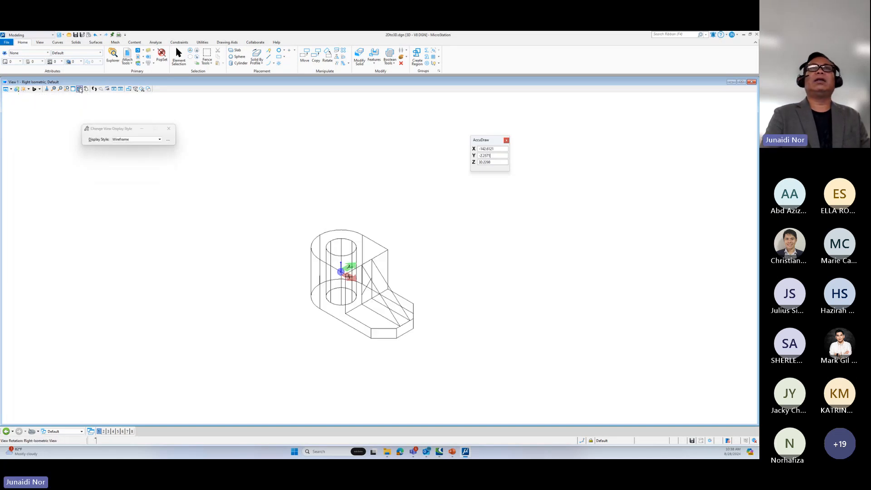
pyautogui.click(80, 89)
pyautogui.click(84, 105)
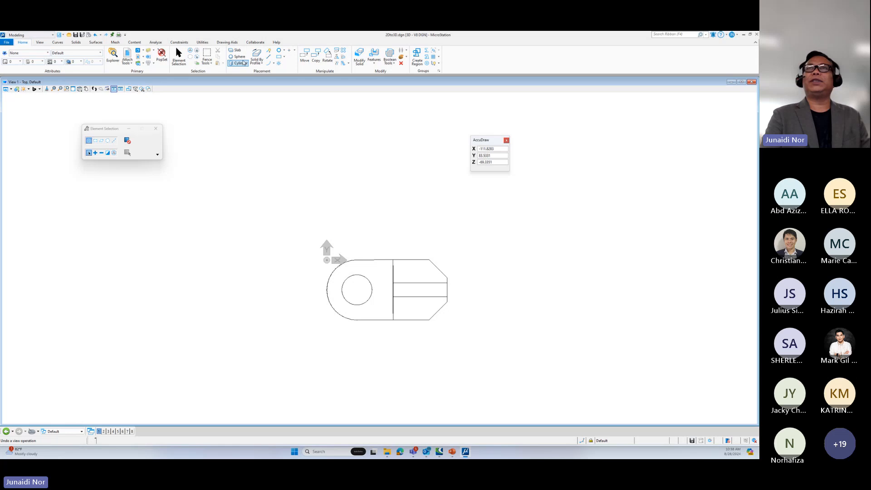
# Step: Copy the solid from its hole centre to a point 80 up along Y and 150 to the left along X
pyautogui.click(316, 55)
pyautogui.click(350, 291)
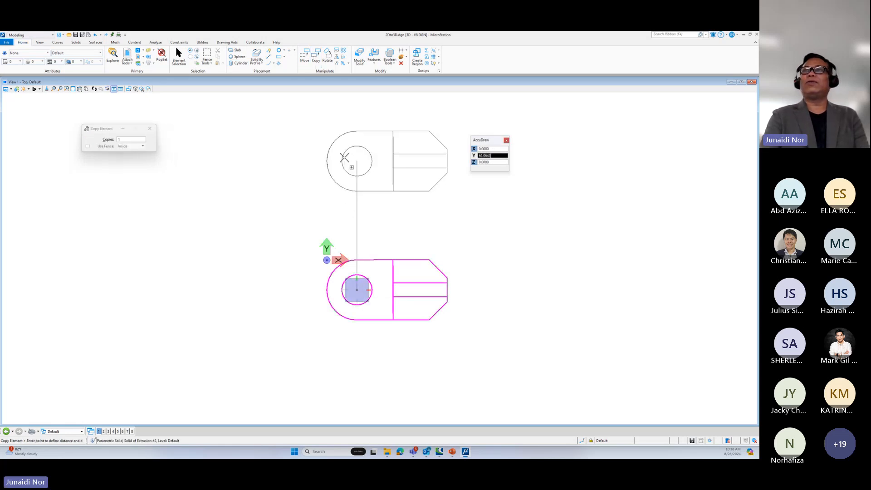
pyautogui.write('80')
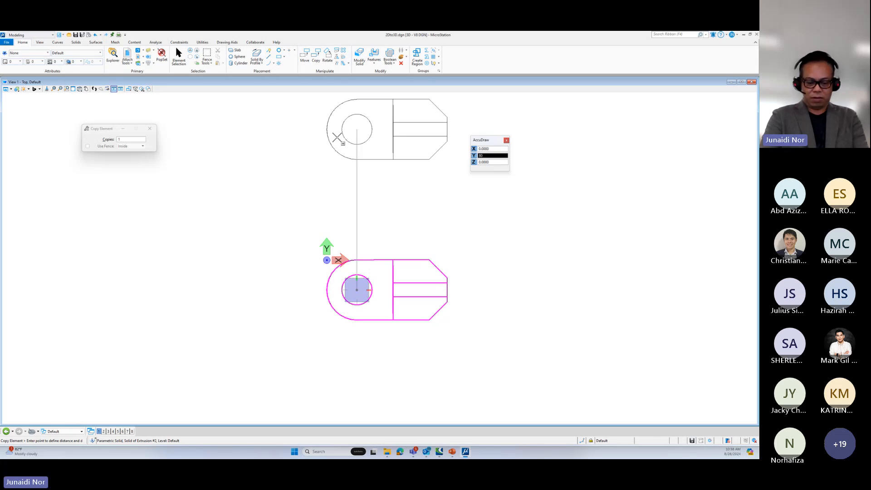
pyautogui.click(337, 138)
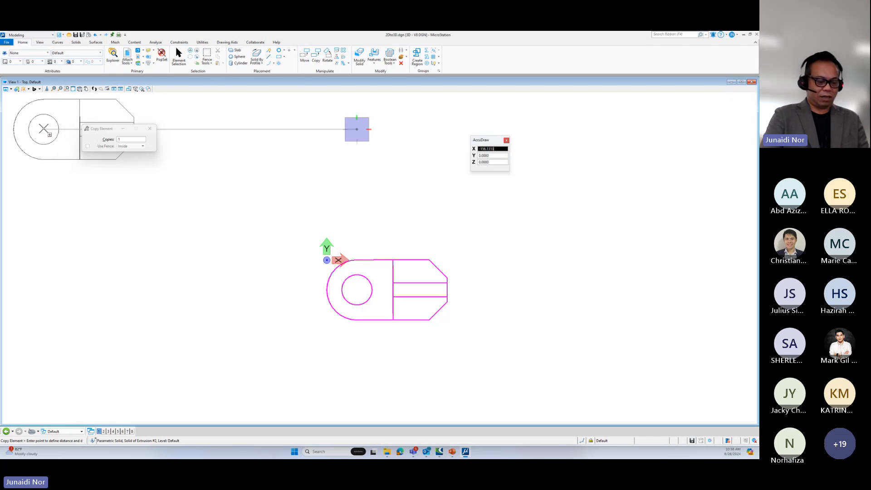
pyautogui.write('100')
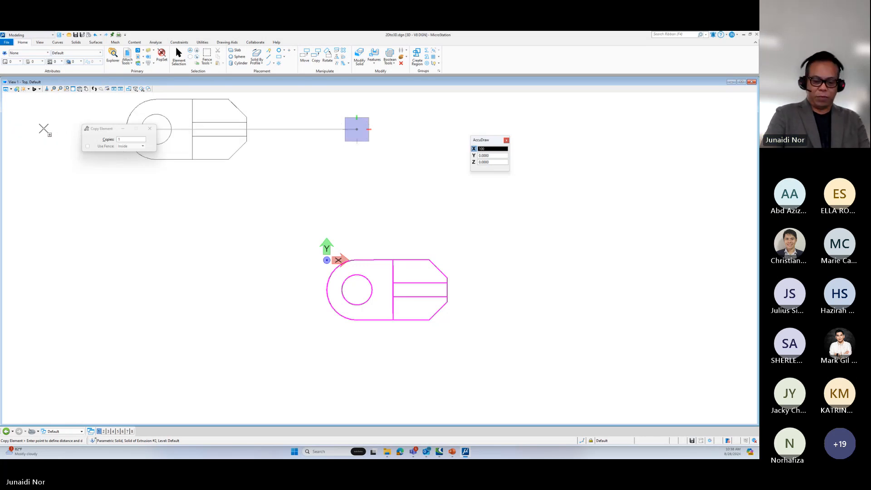
pyautogui.press('BackSpace')
pyautogui.press('BackSpace')
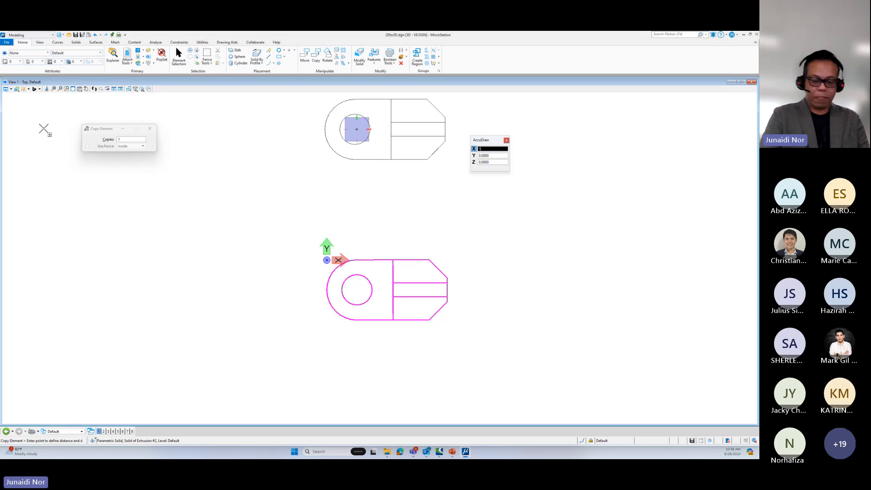
pyautogui.write('50')
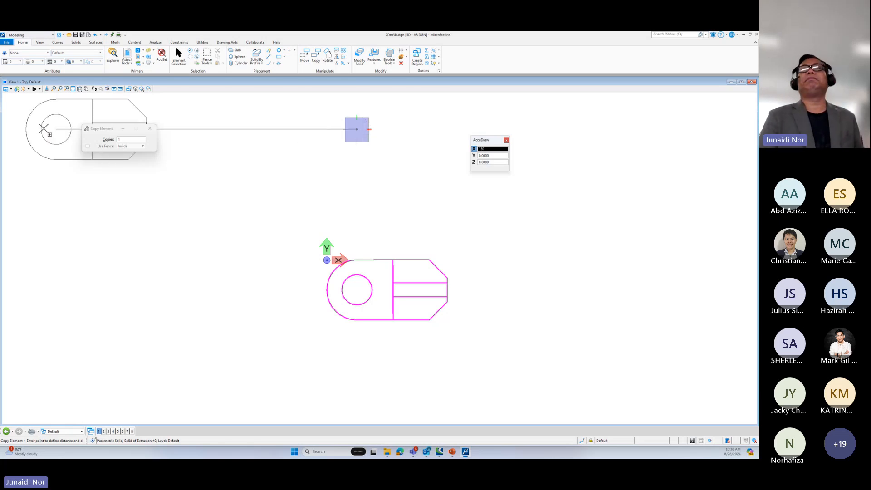
pyautogui.click(55, 129)
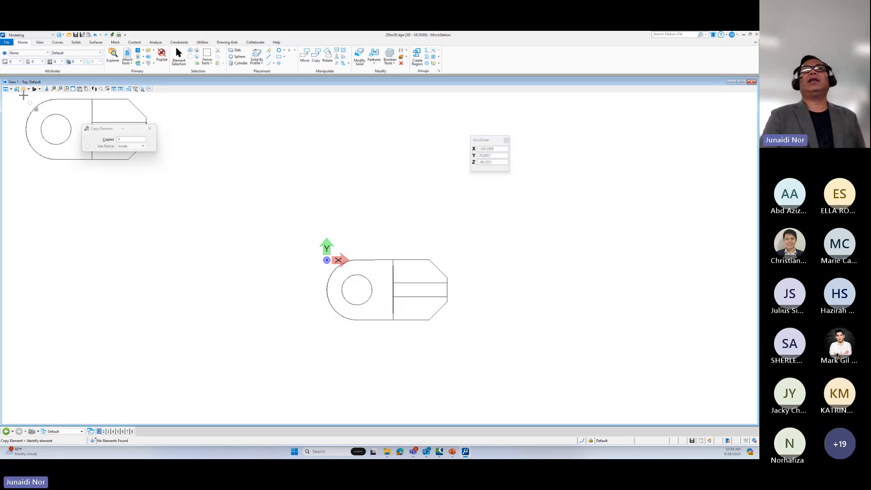
# Step: Show the original solid and its copy in the Isometric view, then switch to the Front view
pyautogui.click(66, 89)
pyautogui.click(79, 89)
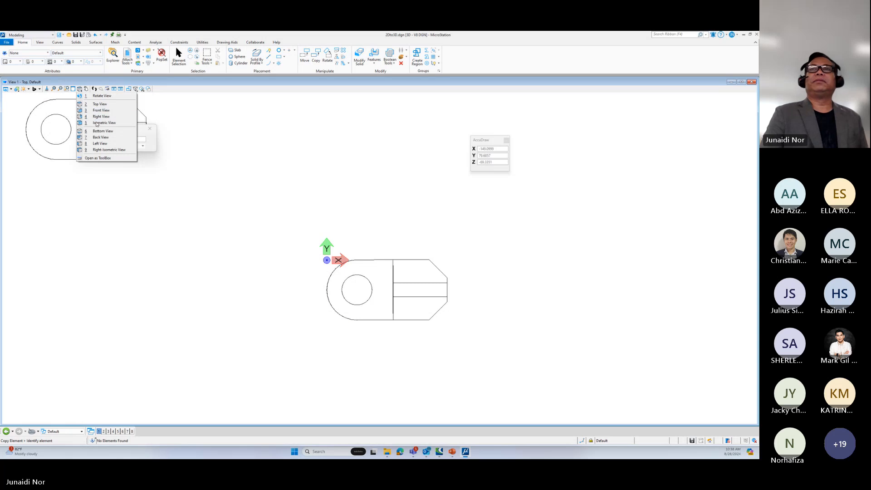
pyautogui.click(96, 121)
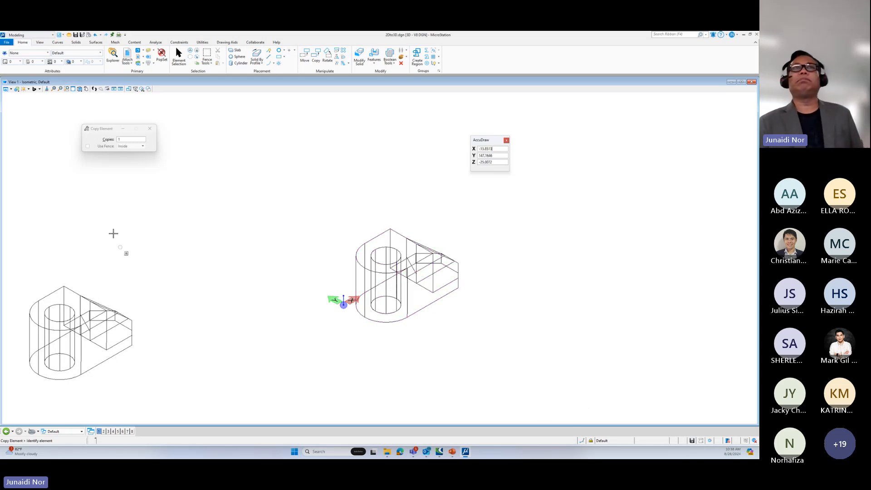
pyautogui.click(67, 89)
pyautogui.click(79, 89)
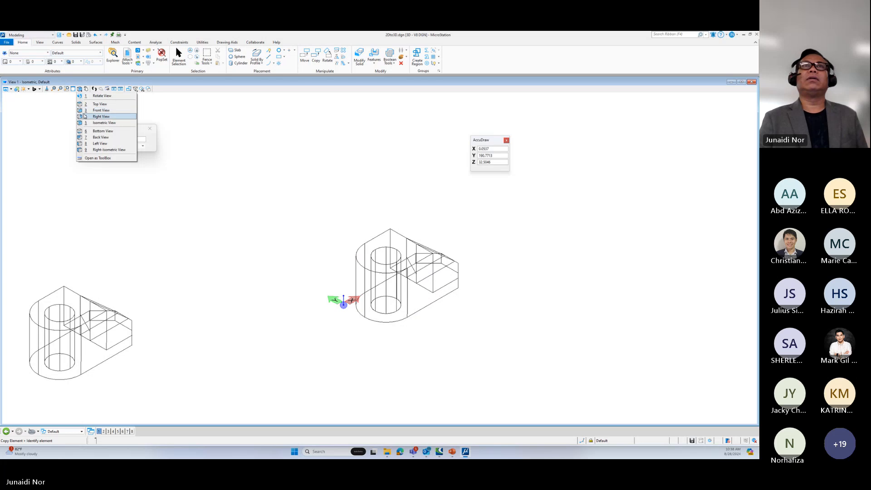
pyautogui.click(84, 112)
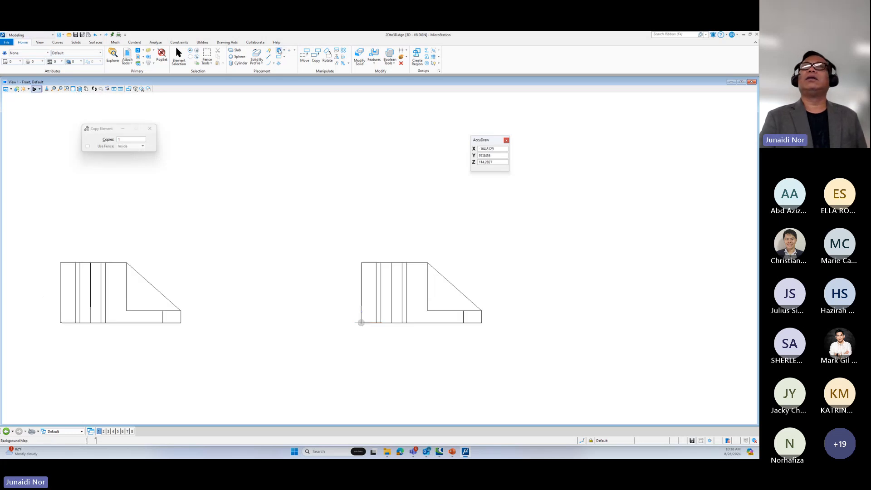
# Step: Copy the original solid 100 downward and 150 to the right in the Front view, then return to the Isometric view
pyautogui.moveTo(356, 242); pyautogui.dragTo(505, 356)
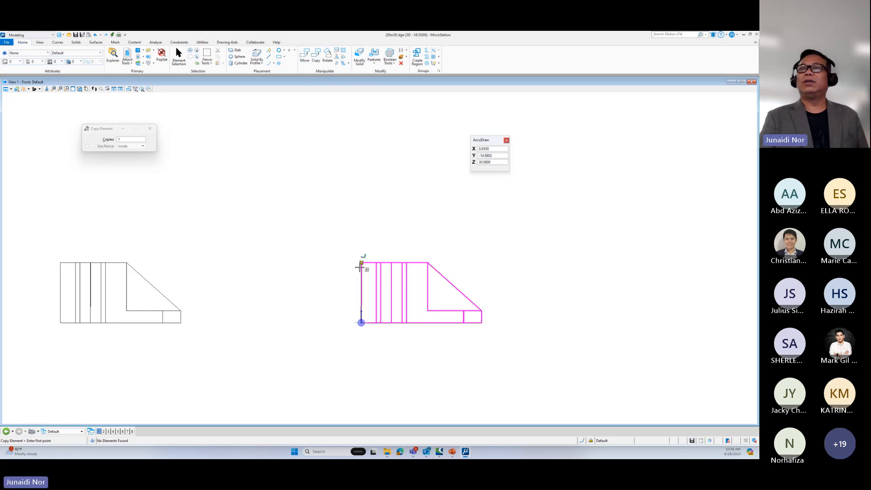
pyautogui.click(361, 293)
pyautogui.moveTo(357, 386); pyautogui.dragTo(346, 275, button='middle')
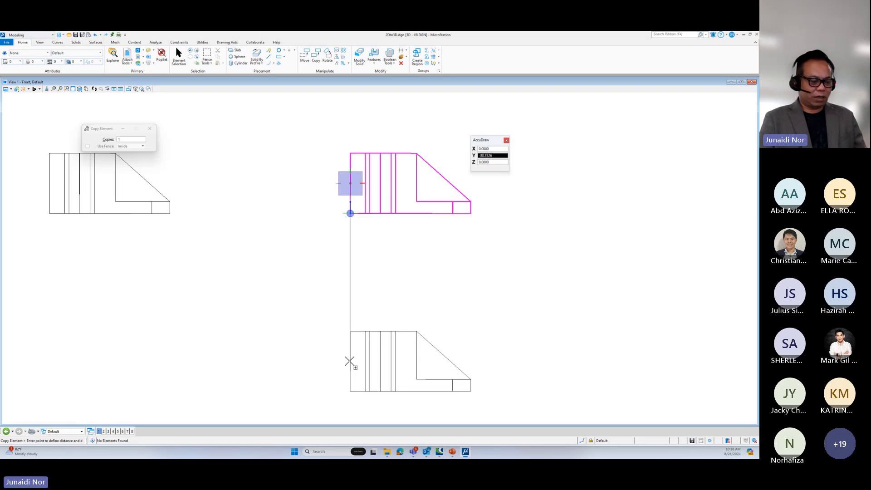
pyautogui.write('100')
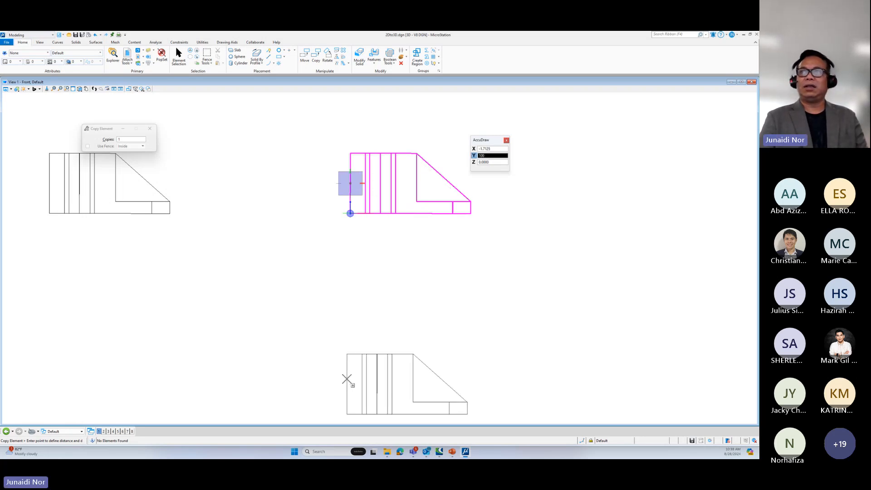
pyautogui.click(347, 379)
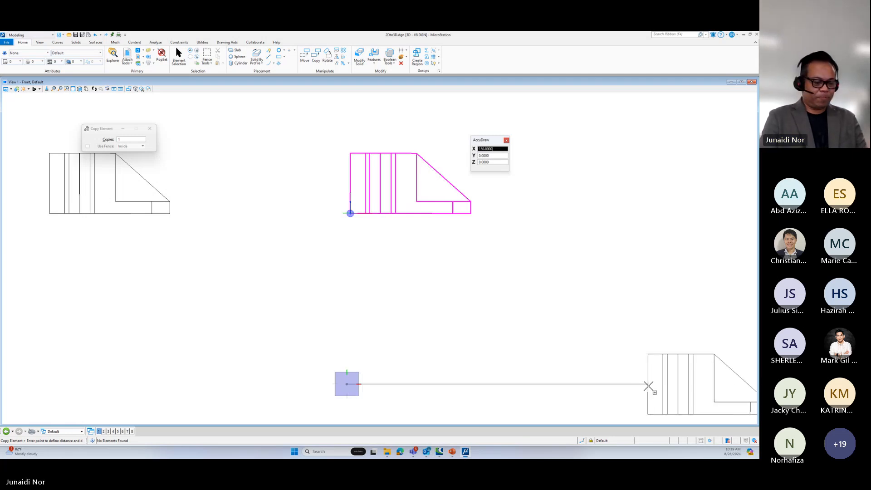
pyautogui.write('150')
pyautogui.click(649, 386)
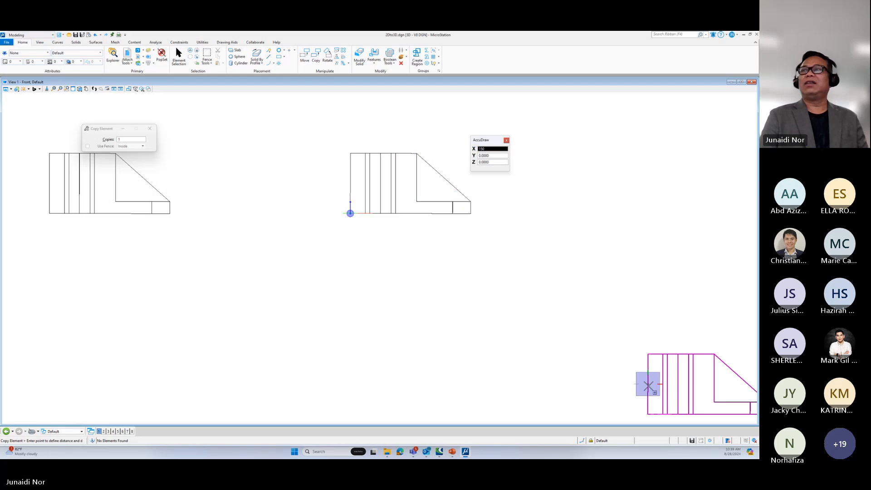
pyautogui.rightClick(649, 385)
pyautogui.click(79, 88)
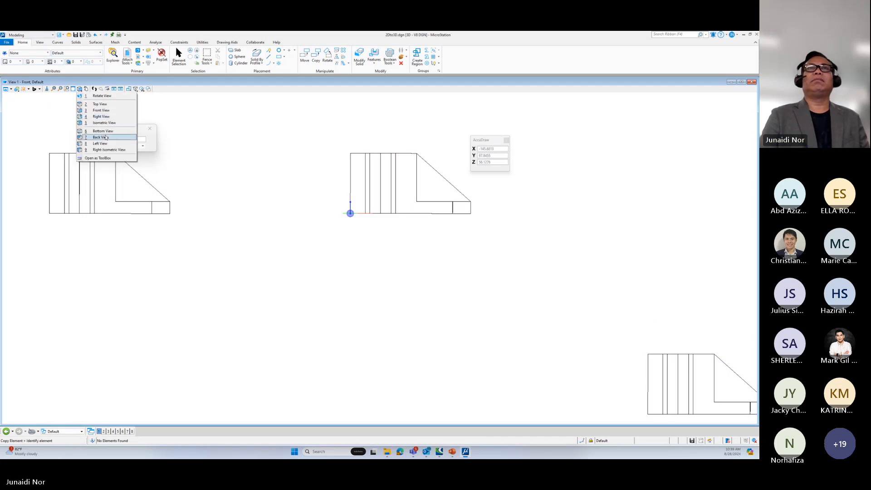
pyautogui.click(103, 123)
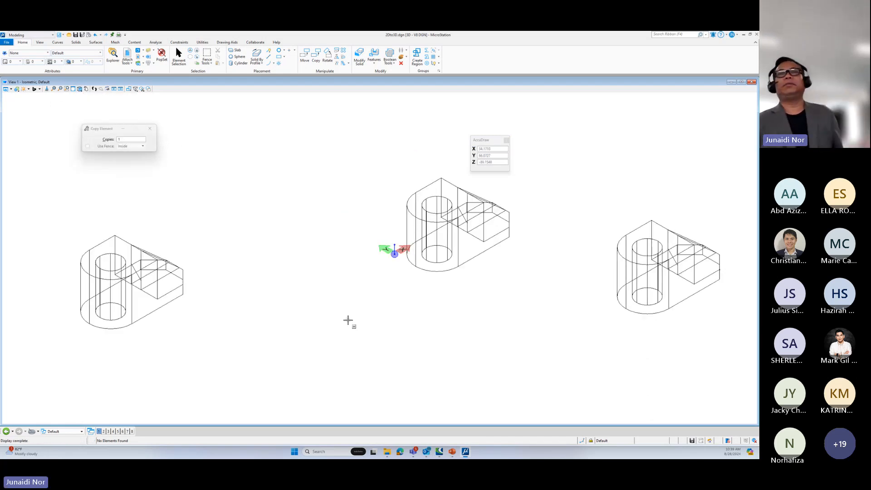
pyautogui.click(269, 50)
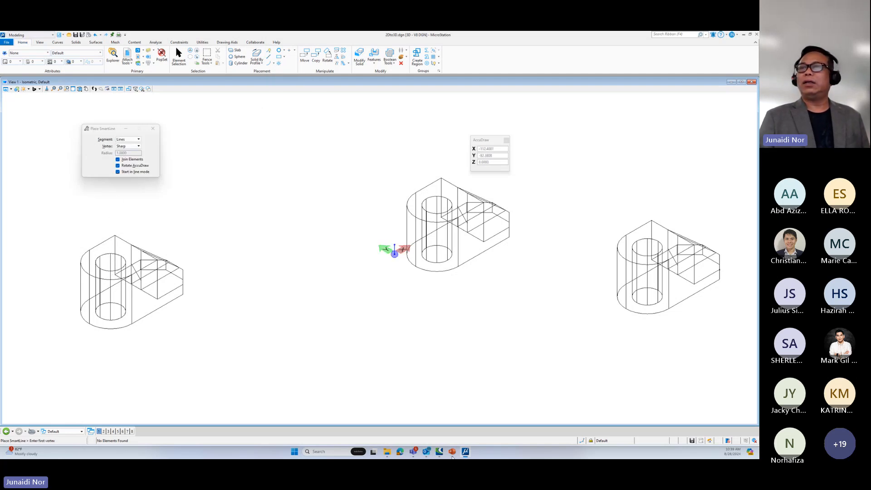
pyautogui.click(583, 442)
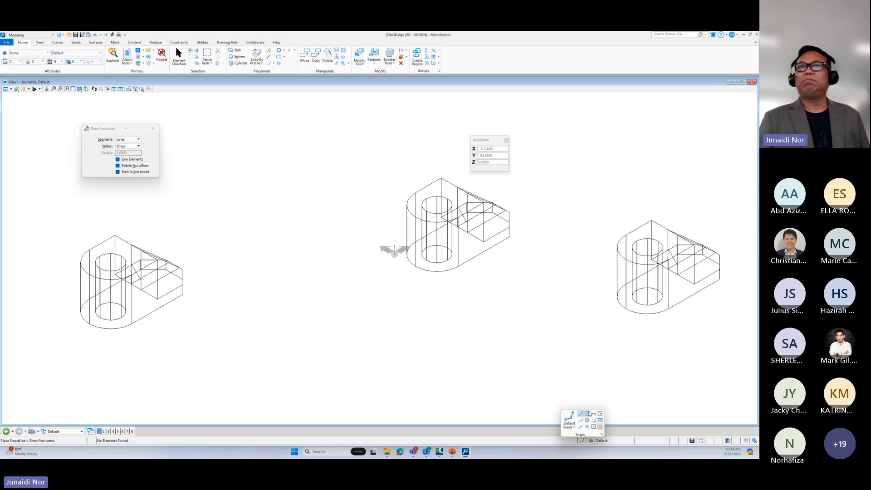
pyautogui.click(588, 414)
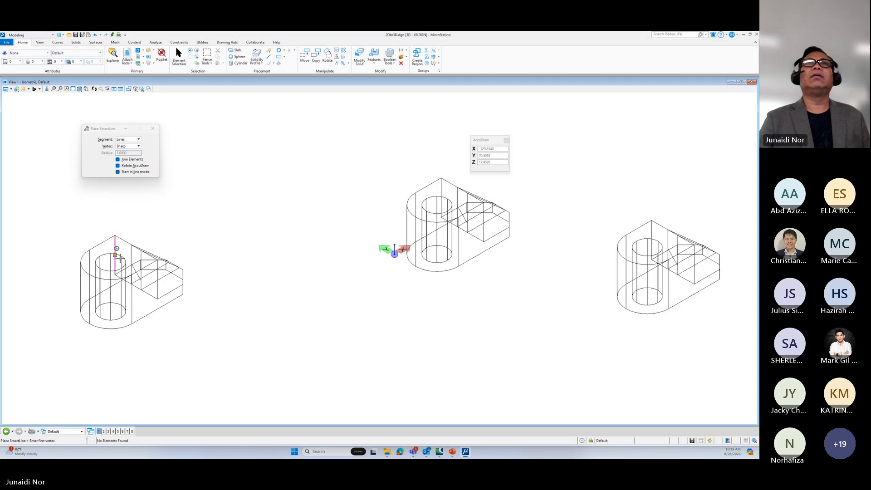
pyautogui.click(80, 89)
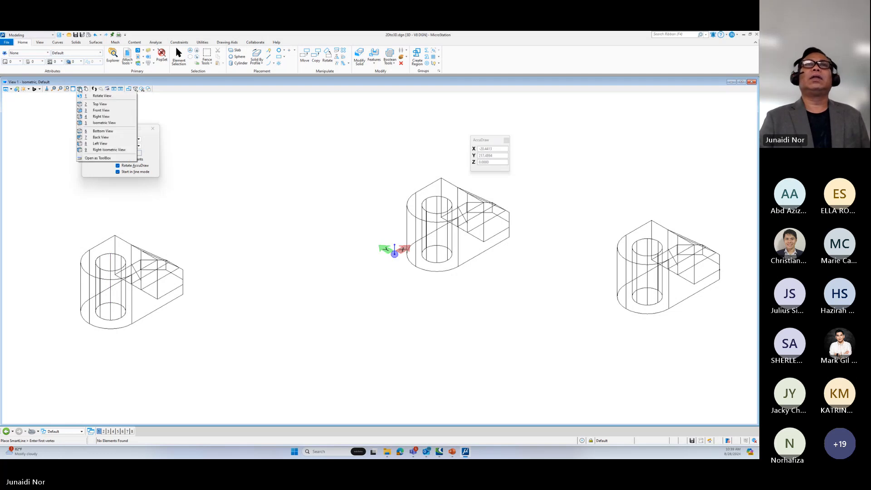
pyautogui.click(32, 253)
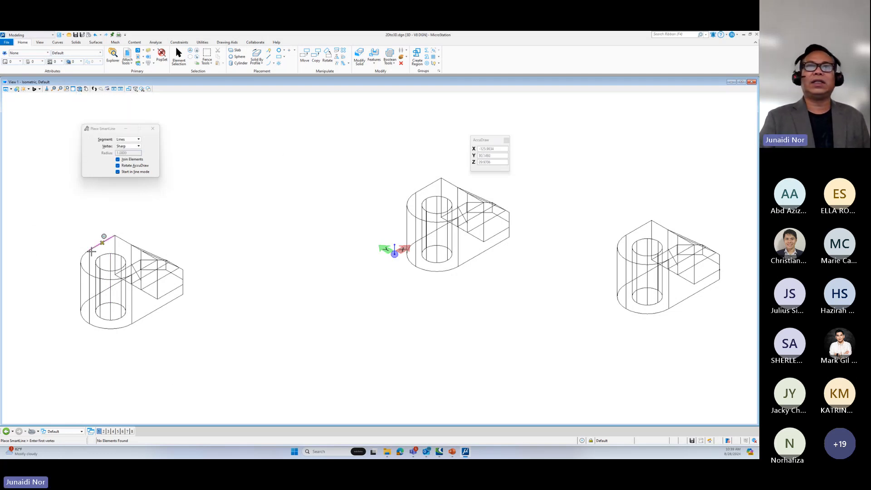
pyautogui.click(112, 256)
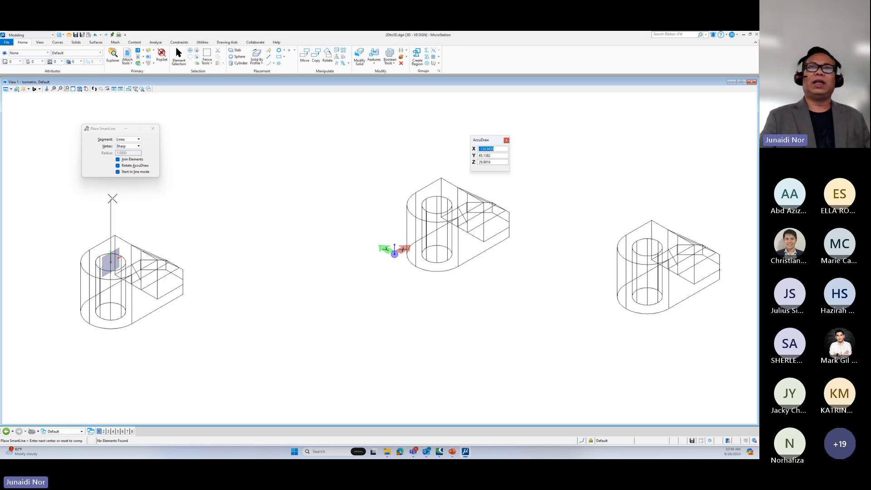
pyautogui.write('8')
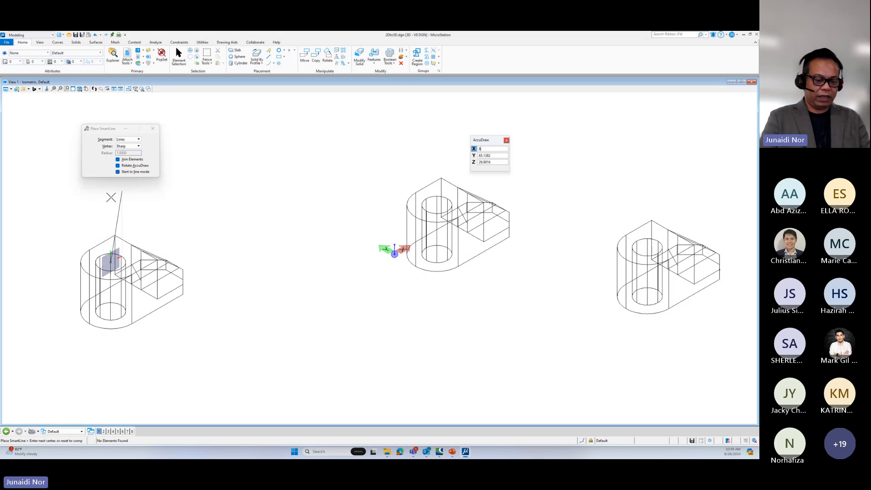
pyautogui.write('00')
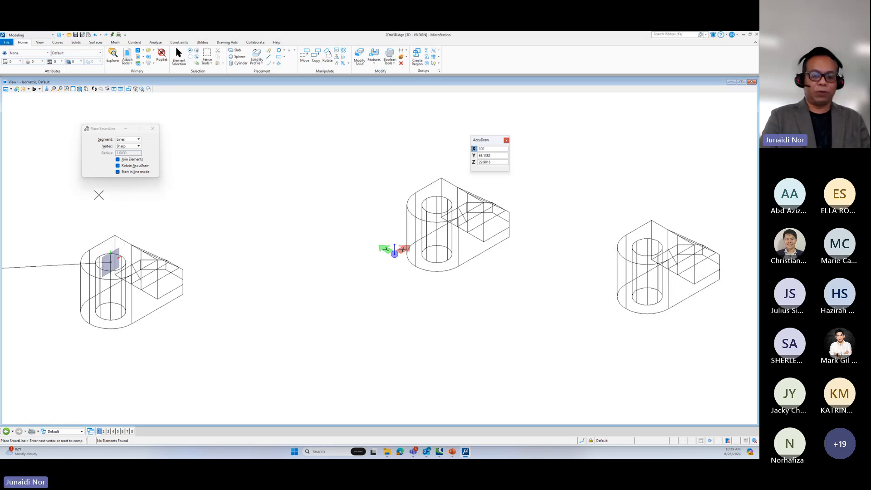
pyautogui.rightClick(180, 245)
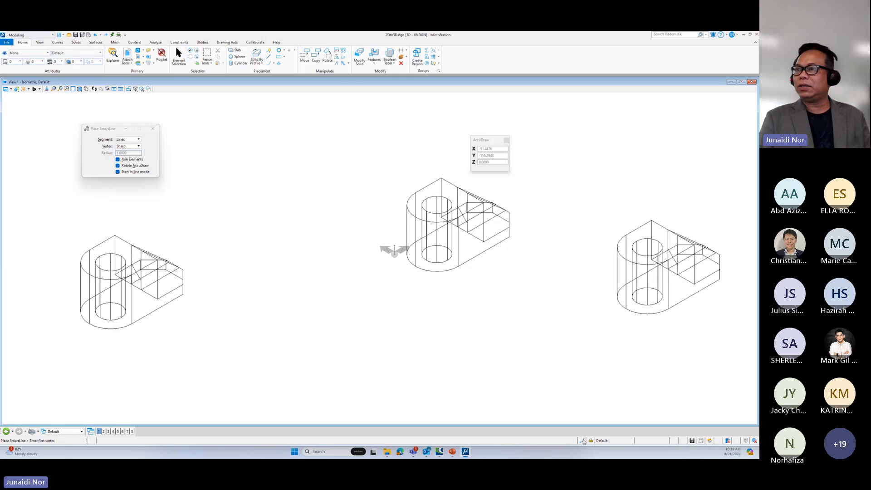
# Step: Try to draw a vertical SmartLine segment upward from the left bracket copy's top hole centre, using the Center snap
pyautogui.click(583, 441)
pyautogui.click(588, 421)
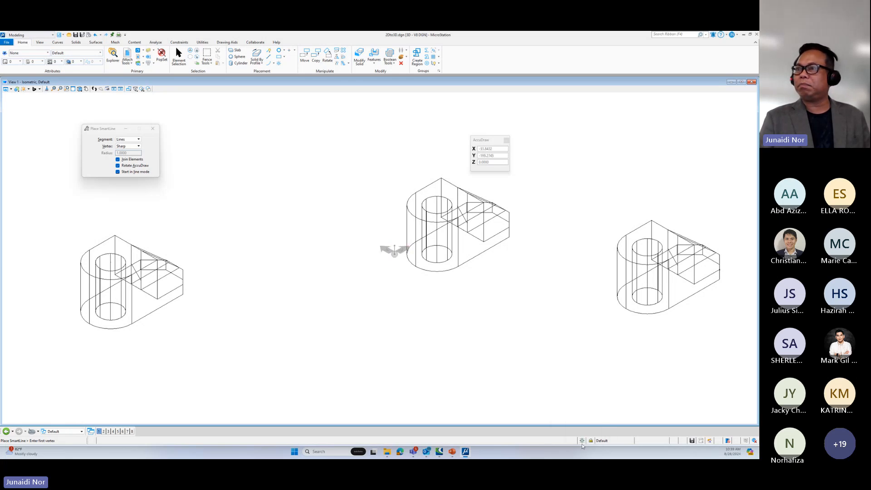
pyautogui.click(583, 441)
pyautogui.click(586, 420)
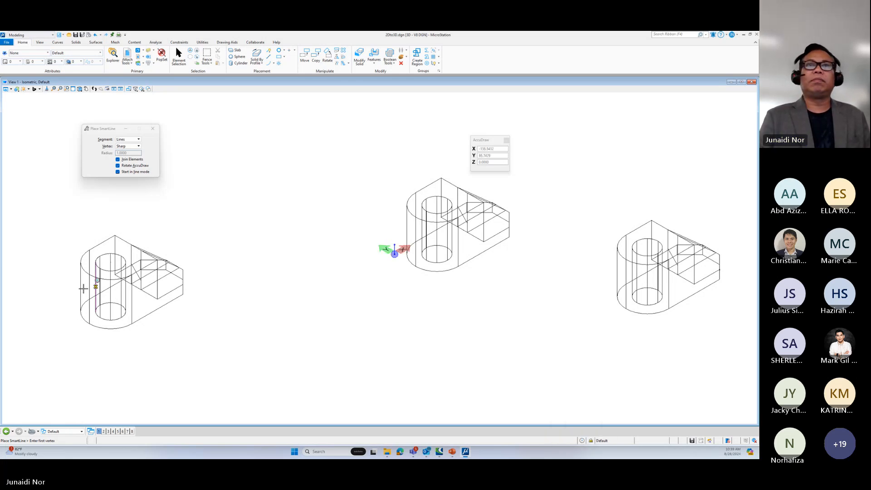
pyautogui.click(110, 262)
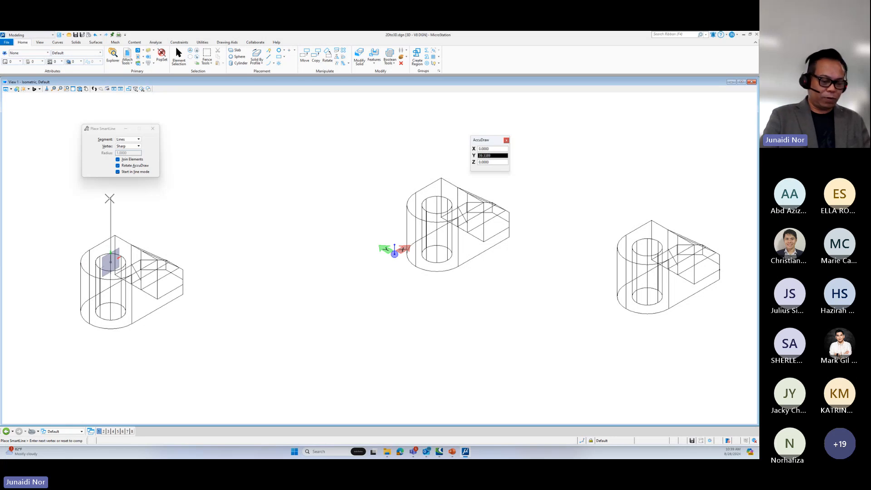
pyautogui.click(110, 98)
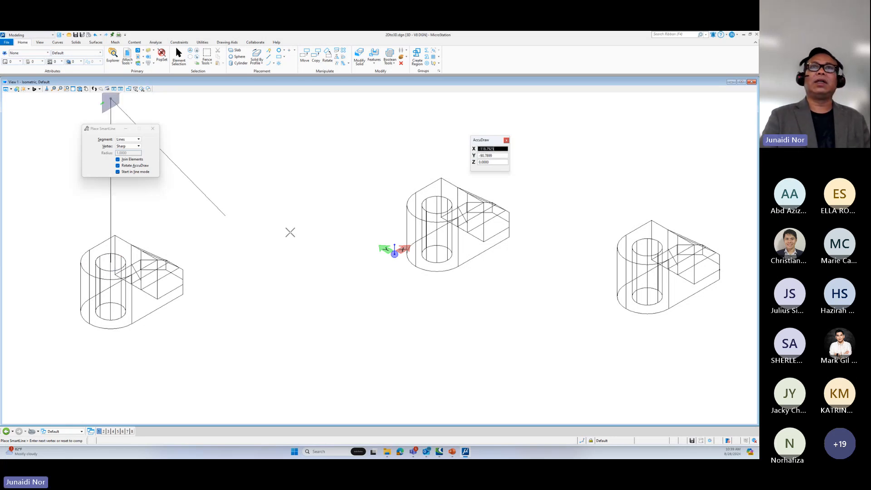
pyautogui.moveTo(301, 210); pyautogui.dragTo(303, 356, button='middle')
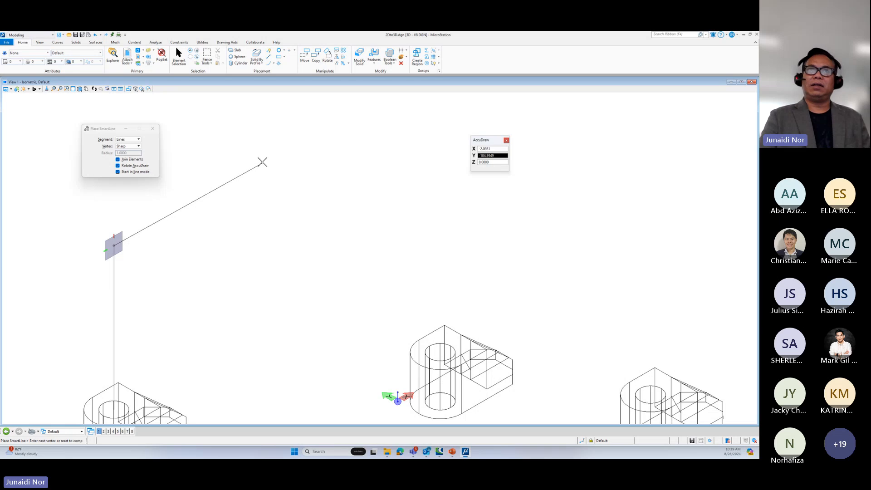
pyautogui.write('13.7933')
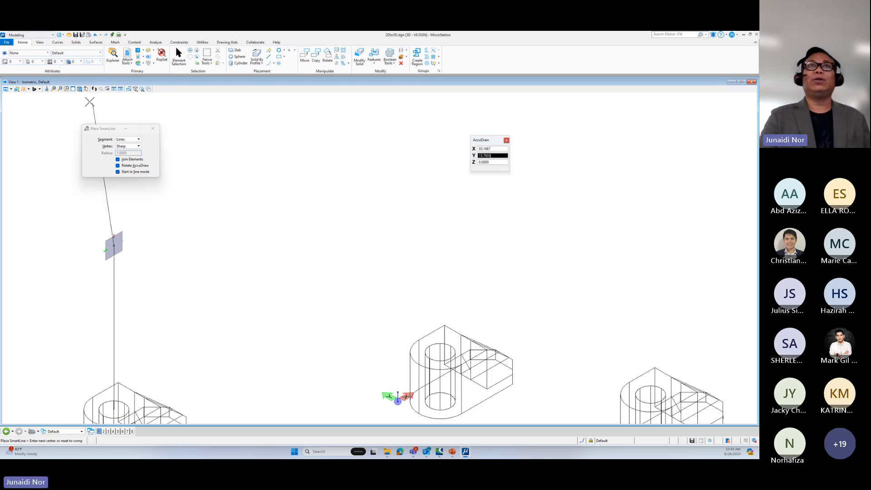
# Step: Check the vertical SmartLine in the Top view, return to the Isometric view and undo the line
pyautogui.click(80, 89)
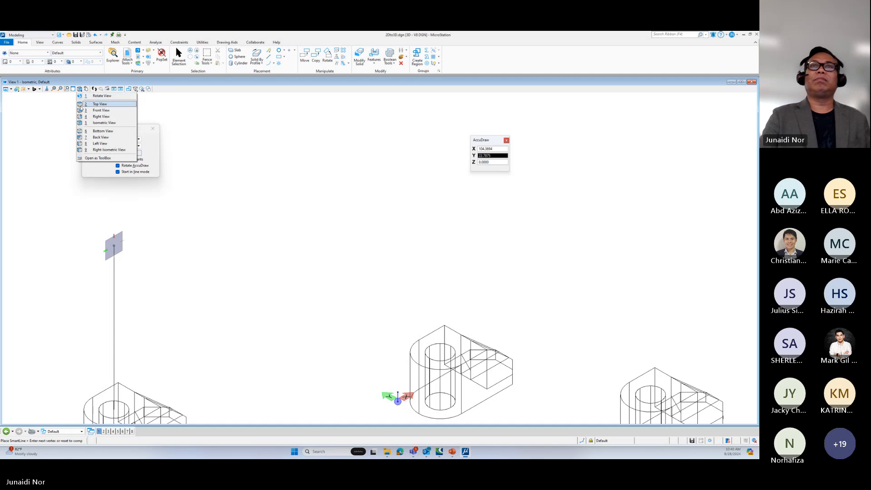
pyautogui.click(90, 106)
pyautogui.rightClick(204, 201)
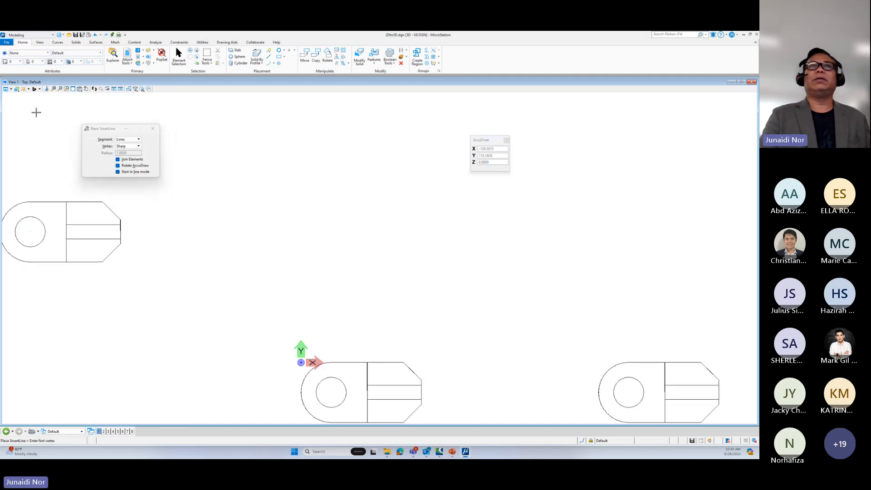
pyautogui.click(79, 89)
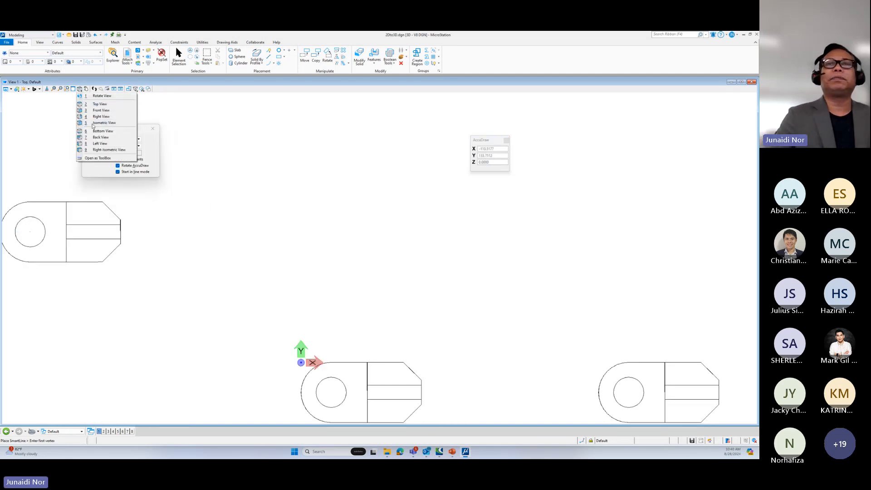
pyautogui.click(93, 123)
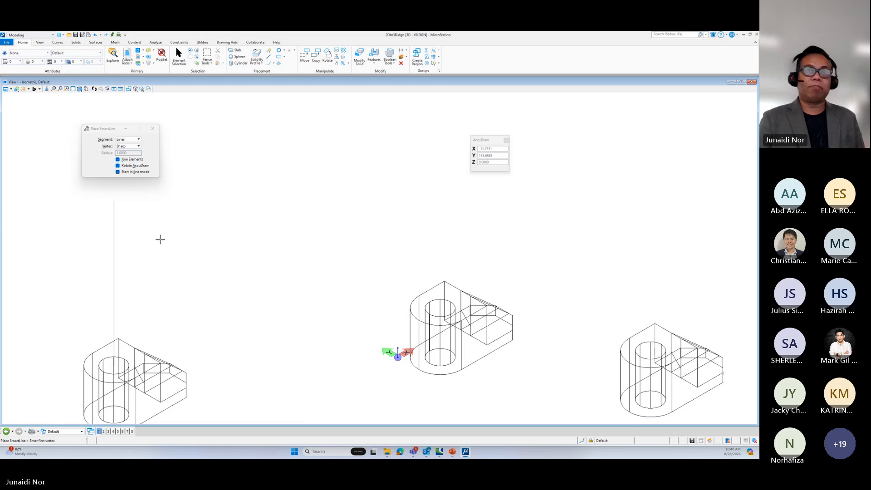
pyautogui.hotkey('ctrl', 'z')
# Step: Start a SmartLine at the left bracket copy's top hole centre with the Center snap and draw a vertical segment 100 upward
pyautogui.click(582, 442)
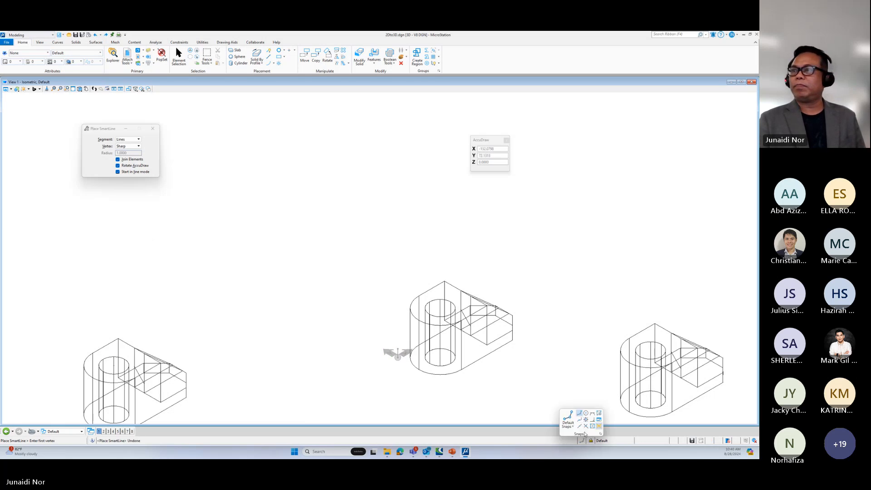
pyautogui.click(586, 414)
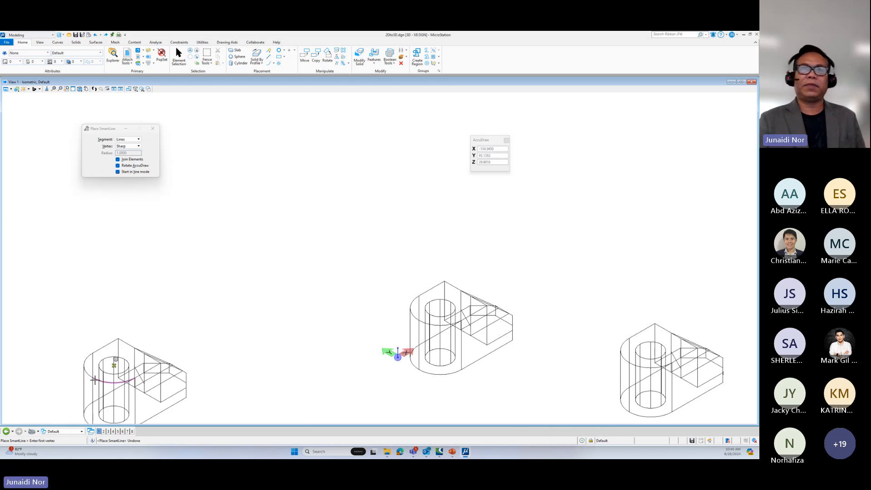
pyautogui.click(113, 363)
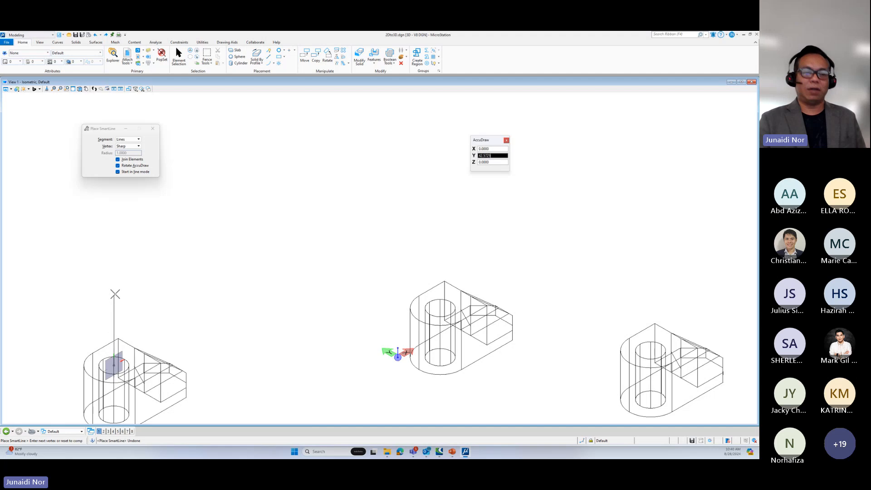
pyautogui.write('100')
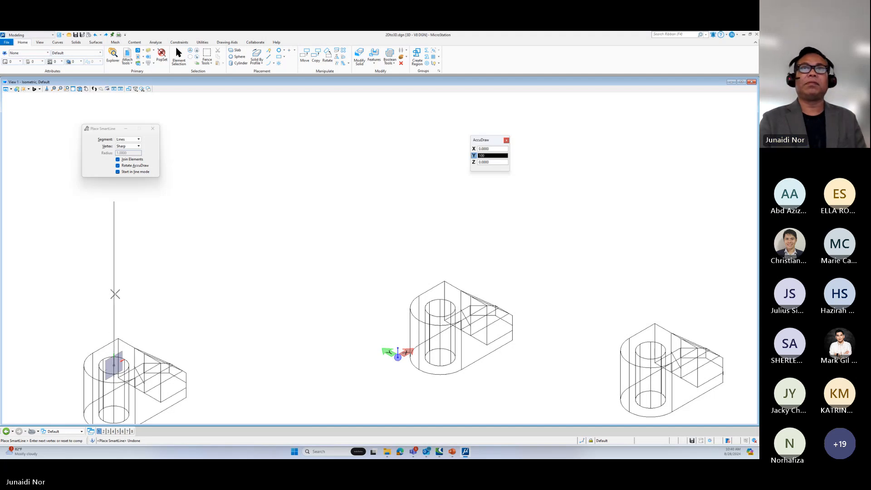
# Step: In the Top view, extend the SmartLine along X to align with the middle bracket's hole, then along Y to its centre
pyautogui.click(80, 88)
pyautogui.click(92, 104)
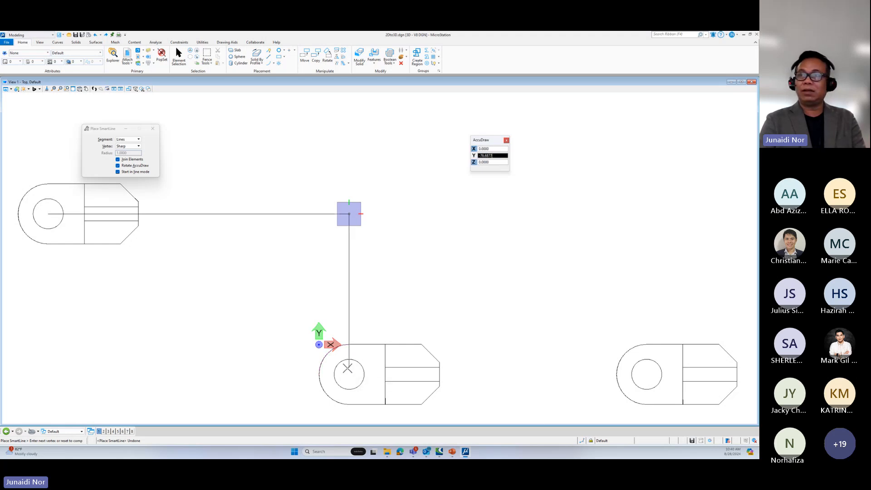
pyautogui.click(349, 374)
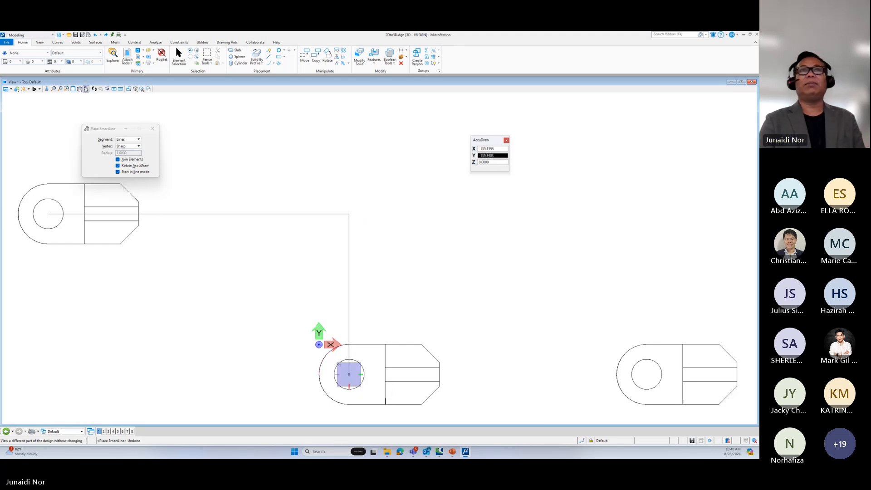
# Step: Extend the SmartLine vertically down through the middle bracket's hole to a point below its base, placing the vertex in the Front view
pyautogui.click(80, 89)
pyautogui.click(95, 123)
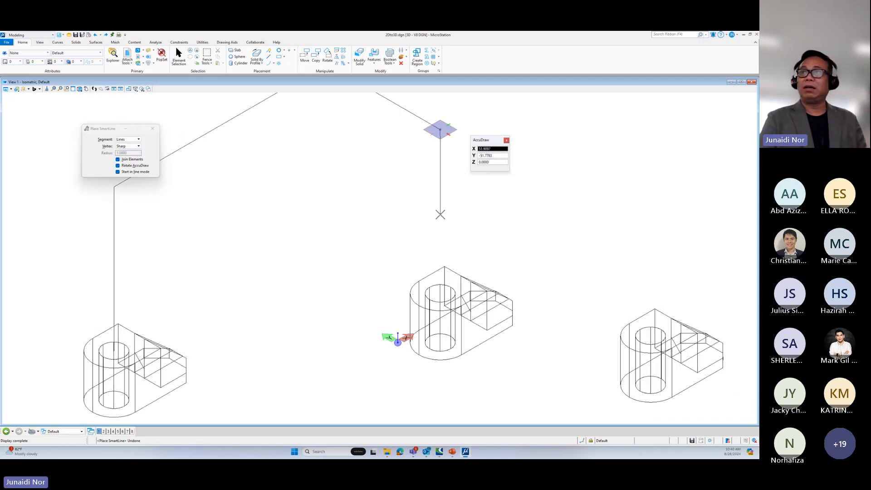
pyautogui.press('s')
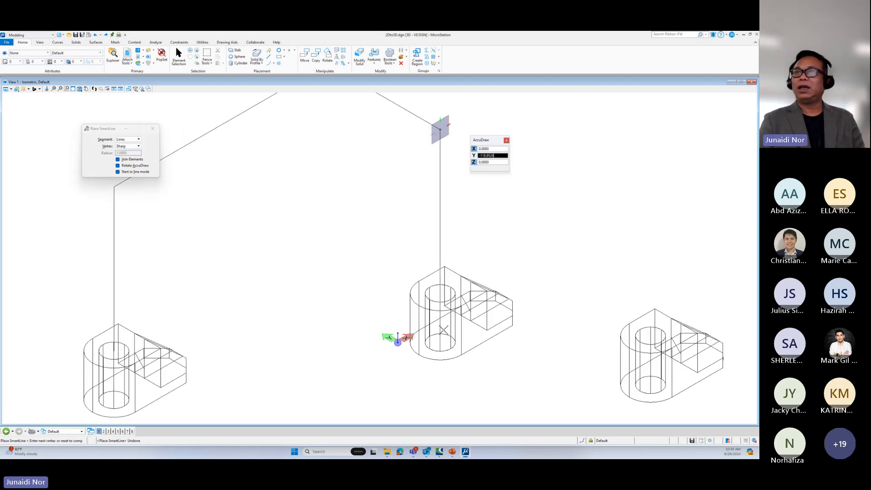
pyautogui.moveTo(445, 376); pyautogui.dragTo(398, 282, button='middle')
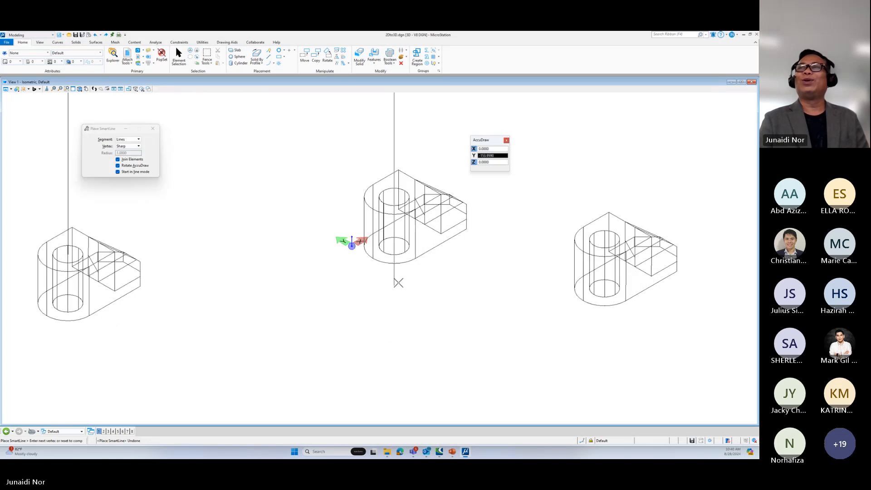
pyautogui.click(80, 90)
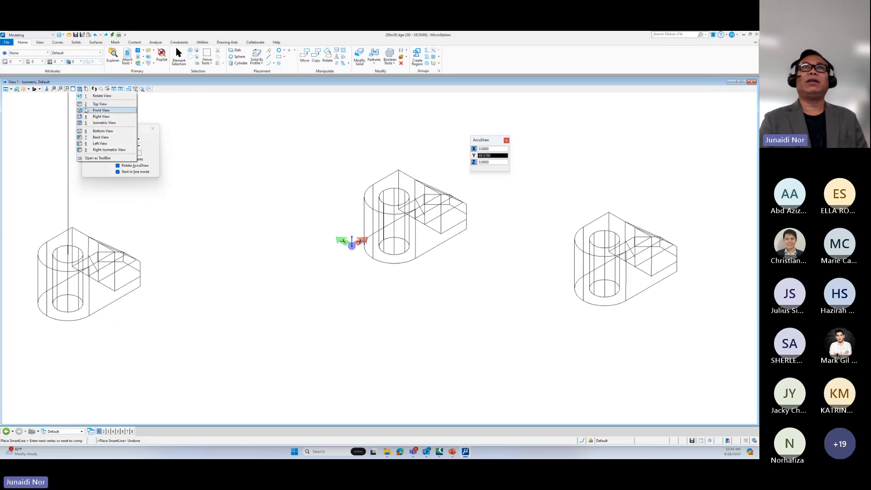
pyautogui.click(87, 111)
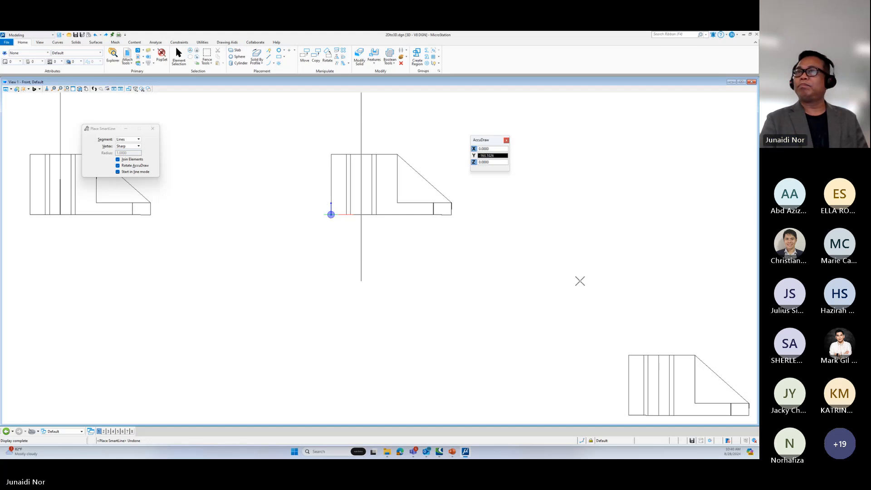
pyautogui.click(580, 282)
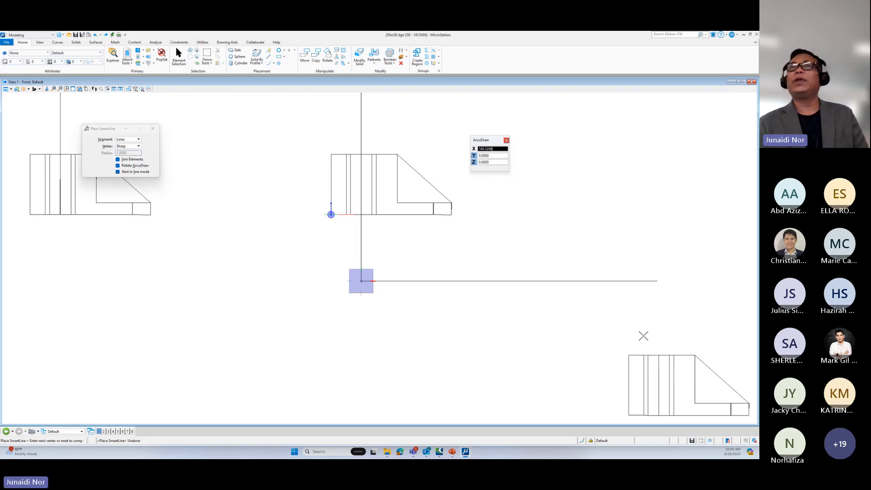
# Step: Run the SmartLine along X to the right bracket copy's hole centre in the Top view, then end it on that bracket's top in the Front view
pyautogui.click(80, 90)
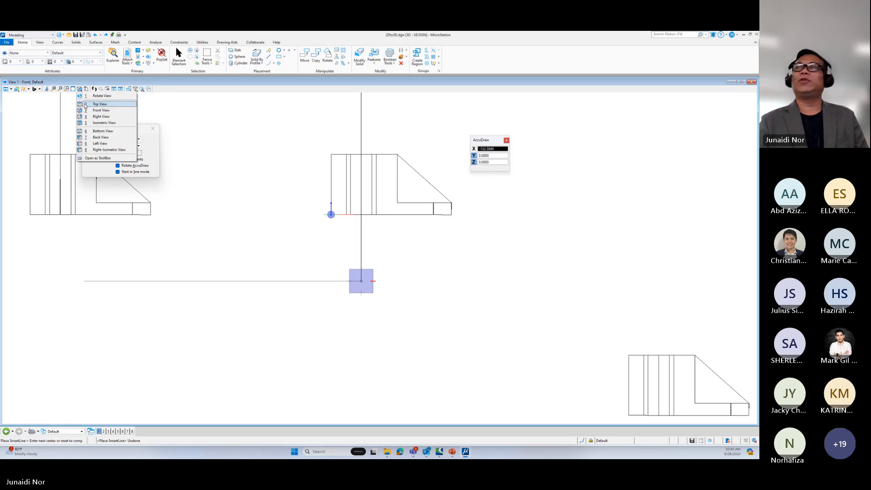
pyautogui.click(97, 97)
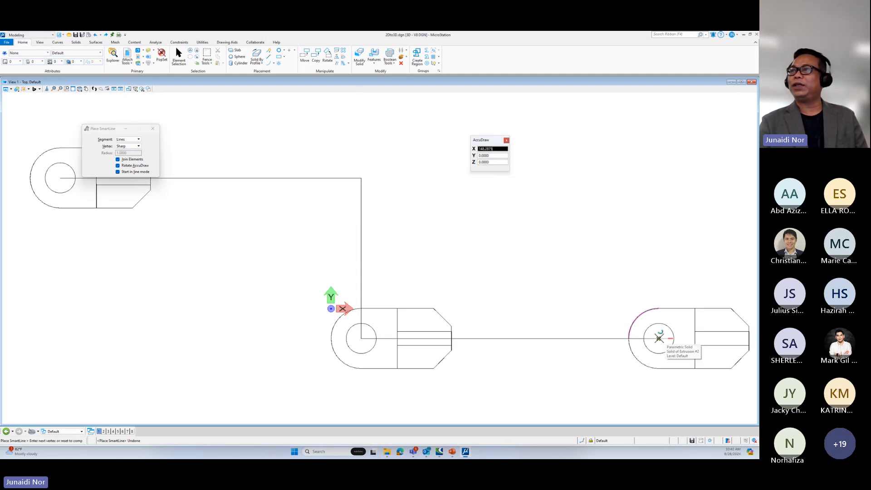
pyautogui.click(80, 90)
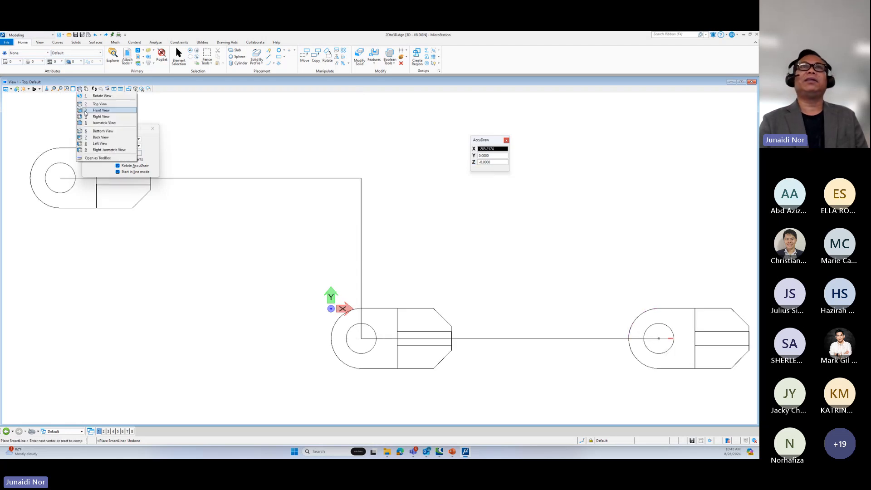
pyautogui.click(86, 111)
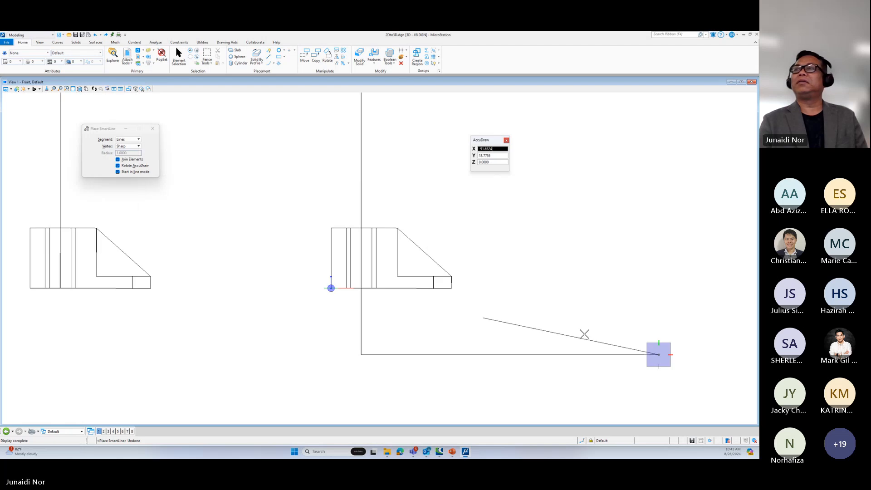
pyautogui.moveTo(524, 286); pyautogui.dragTo(370, 226, button='middle')
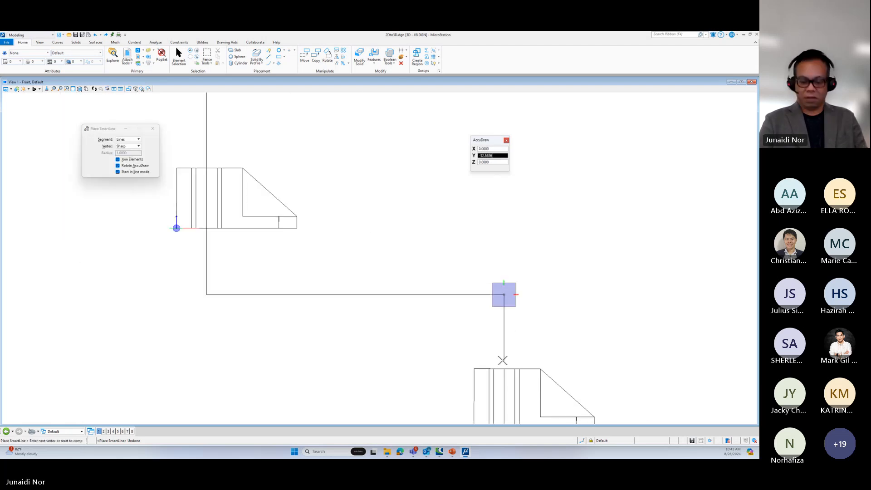
pyautogui.click(505, 367)
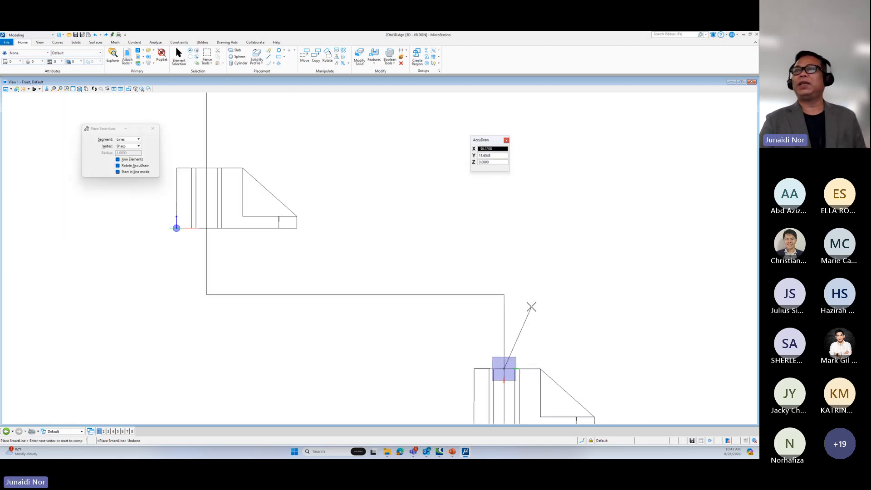
pyautogui.rightClick(529, 305)
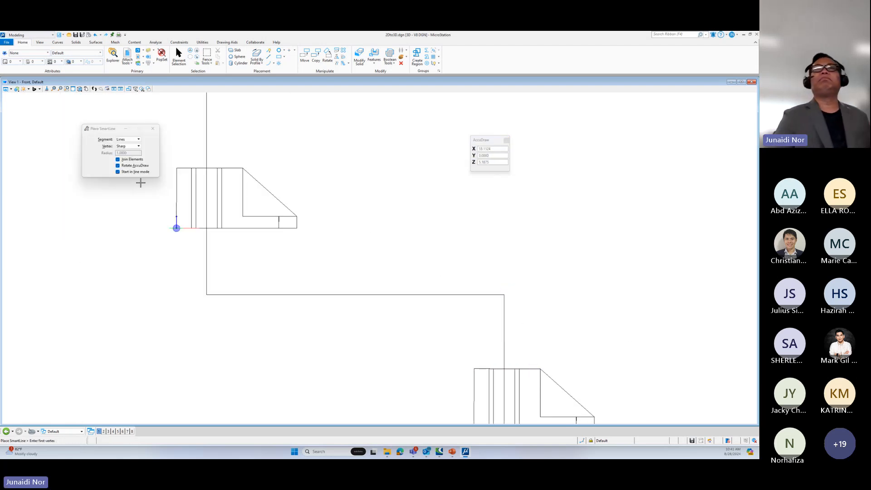
# Step: Show the whole SmartLine path and all three brackets in the Isometric view
pyautogui.click(80, 90)
pyautogui.click(86, 120)
pyautogui.scroll(-2, 385, 266)
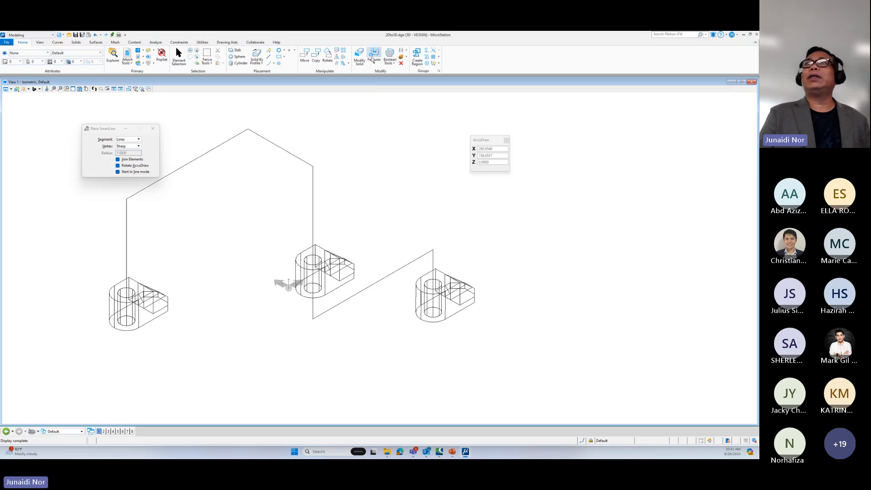
# Step: In the Drawing workflow, construct a circular fillet of radius 20 at the path's corner above the left bracket
pyautogui.click(28, 35)
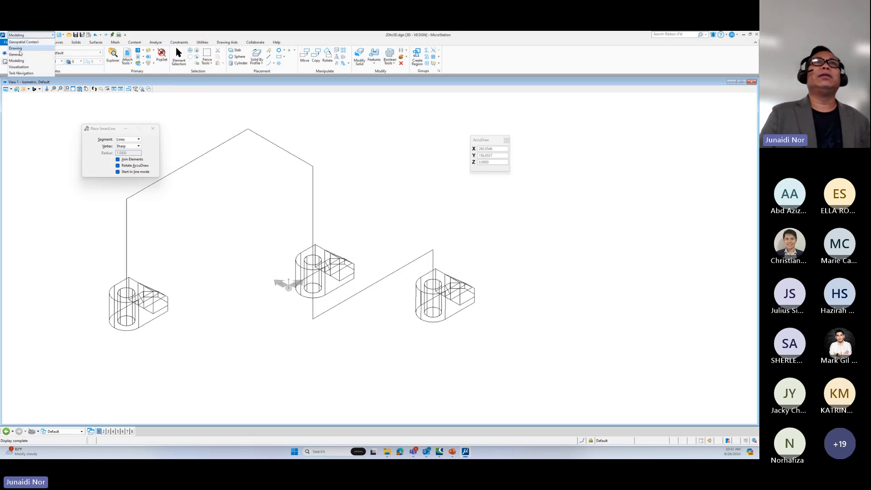
pyautogui.click(15, 48)
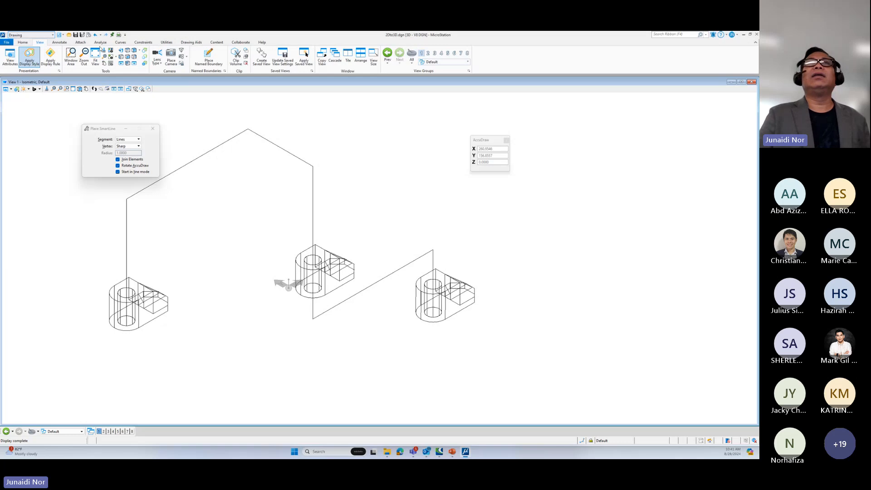
pyautogui.click(22, 43)
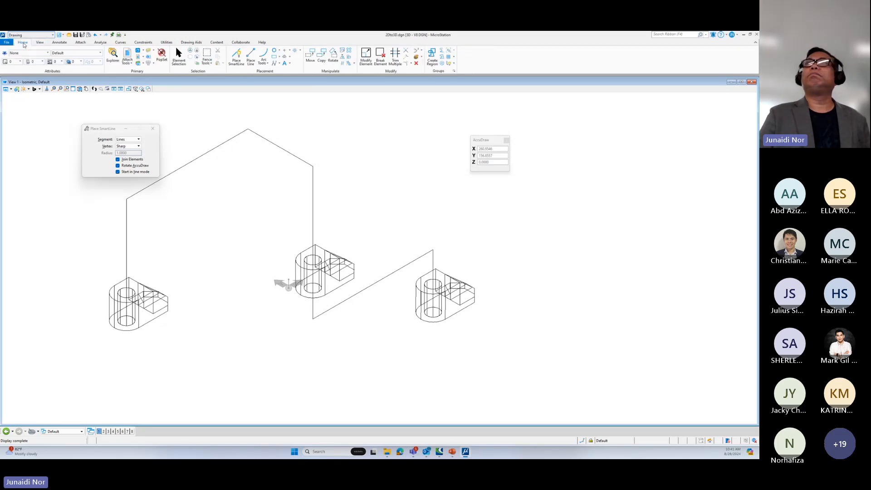
pyautogui.click(407, 65)
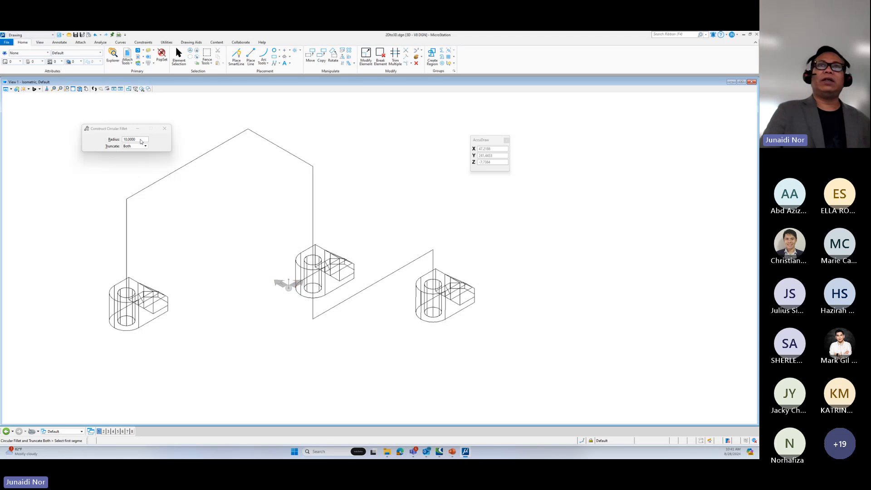
pyautogui.moveTo(141, 140); pyautogui.dragTo(122, 140)
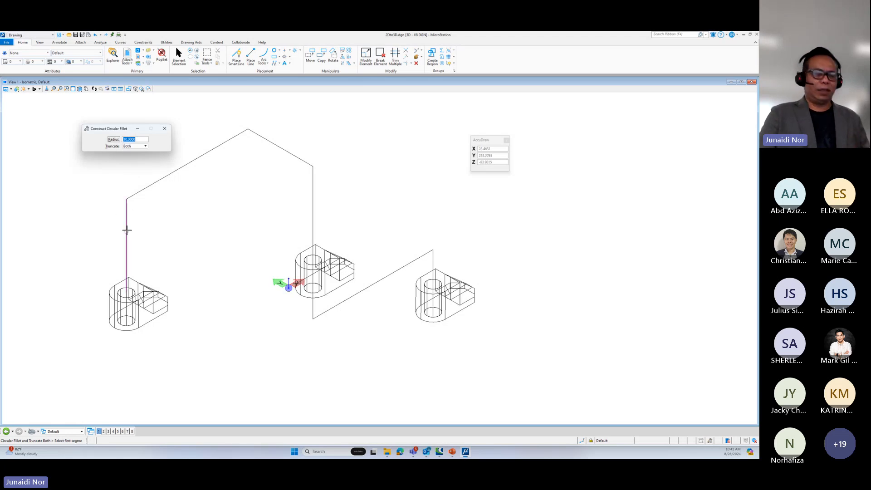
pyautogui.write('2')
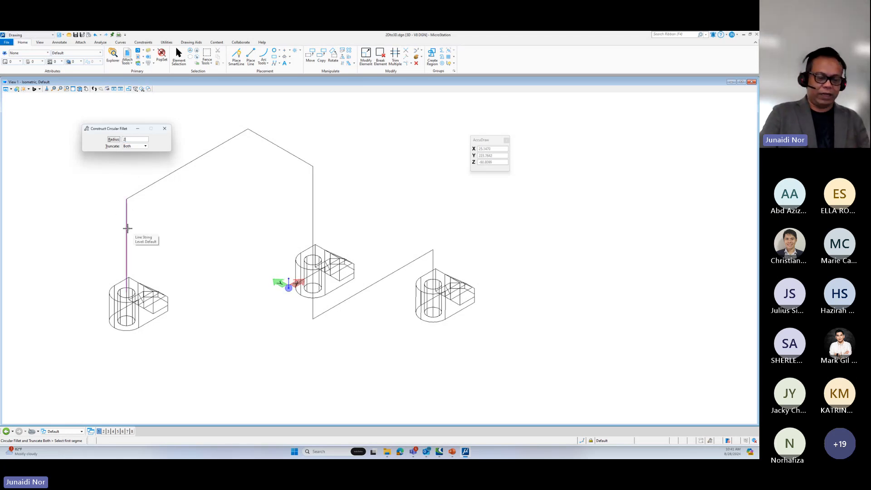
pyautogui.write('0')
pyautogui.click(139, 194)
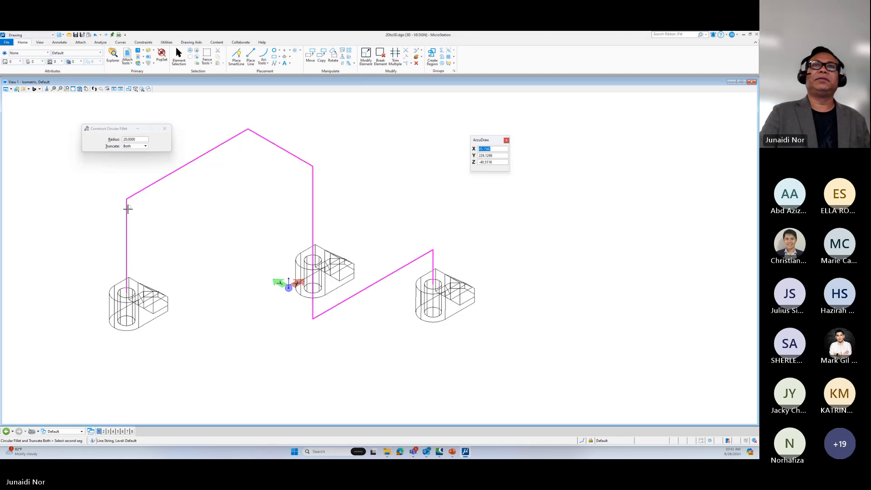
pyautogui.click(127, 208)
pyautogui.click(127, 211)
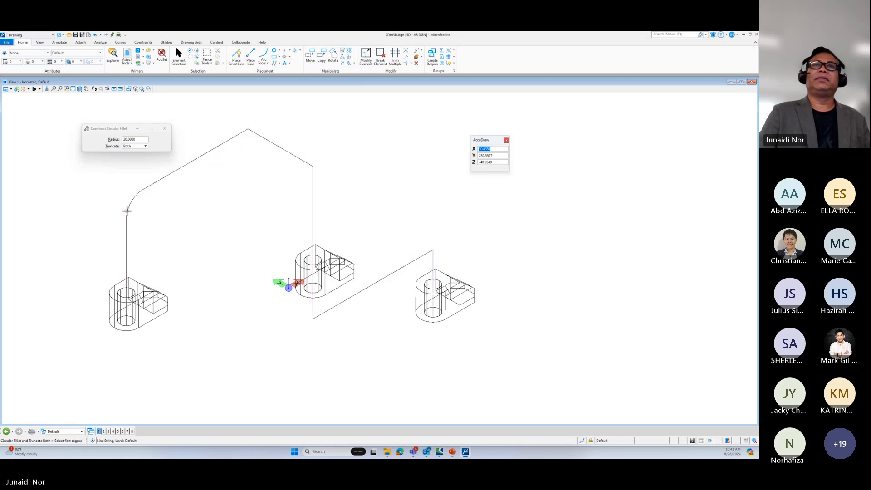
# Step: Fillet the path's topmost corner and the corner above the middle bracket with the same 20 radius
pyautogui.click(237, 135)
pyautogui.click(257, 135)
pyautogui.click(265, 150)
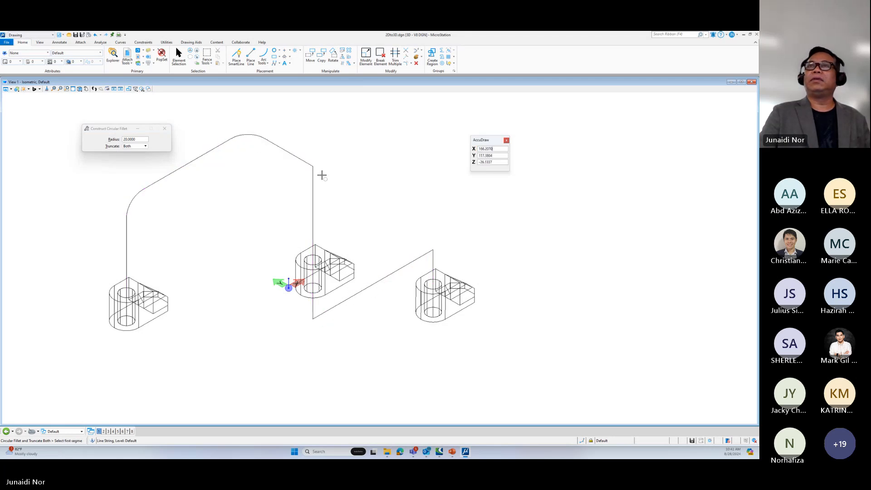
pyautogui.click(313, 178)
pyautogui.click(307, 167)
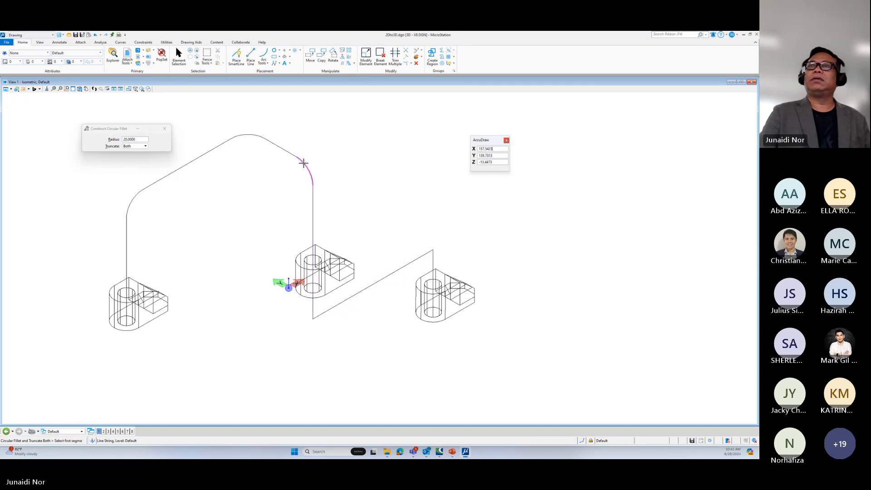
pyautogui.click(304, 165)
# Step: Fillet the path's corner below the middle bracket and the corner above the right bracket with radius 20
pyautogui.click(311, 308)
pyautogui.click(327, 306)
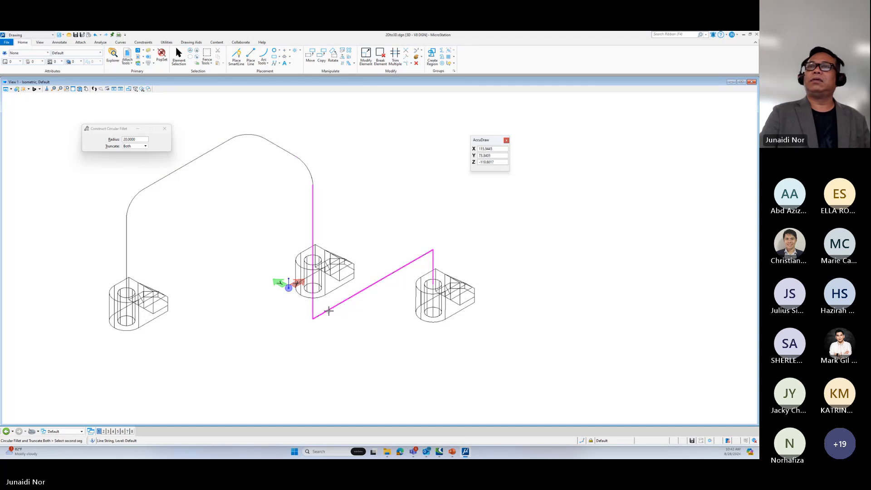
pyautogui.click(329, 309)
pyautogui.click(433, 255)
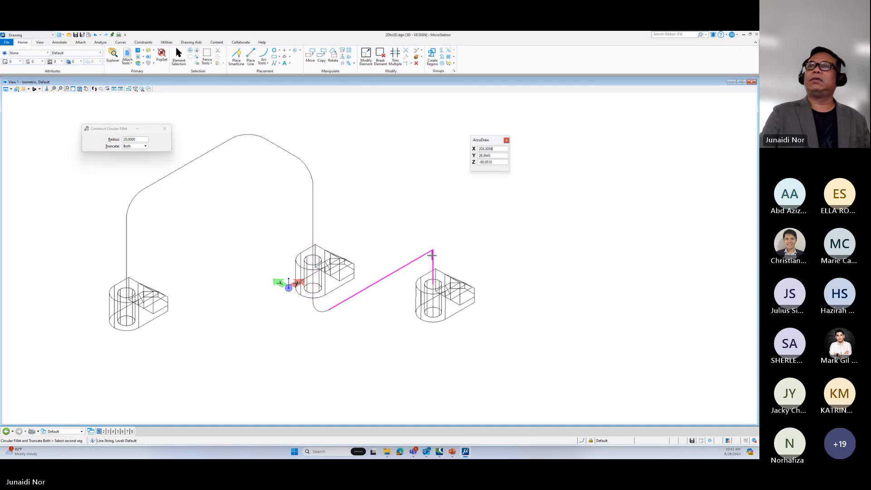
pyautogui.click(433, 257)
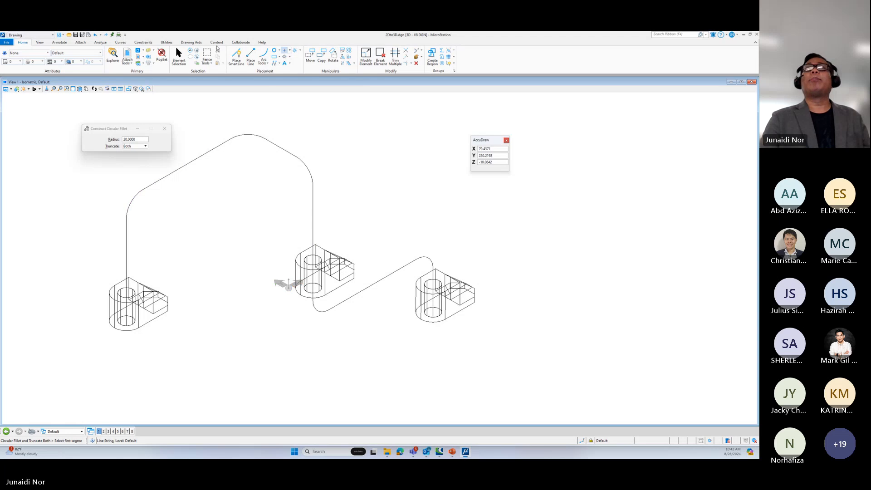
# Step: Select the straight segments near the left bracket individually to check whether the filleted path is one element
pyautogui.click(179, 57)
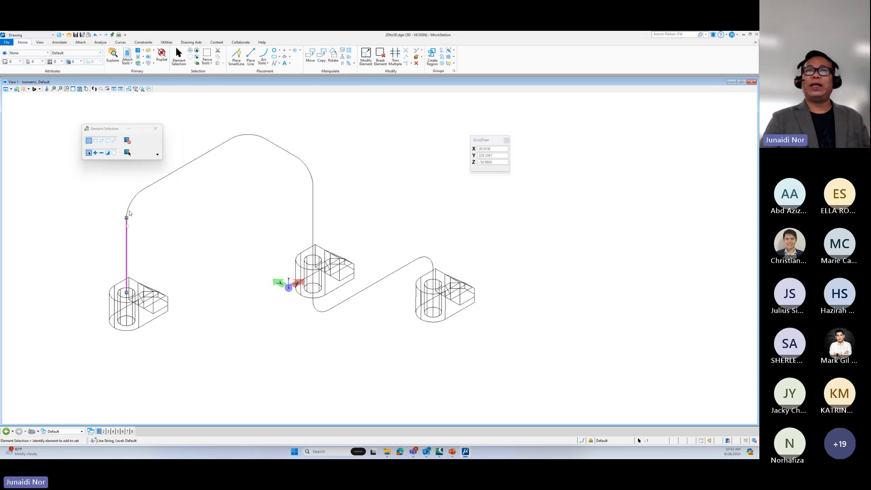
pyautogui.click(155, 185)
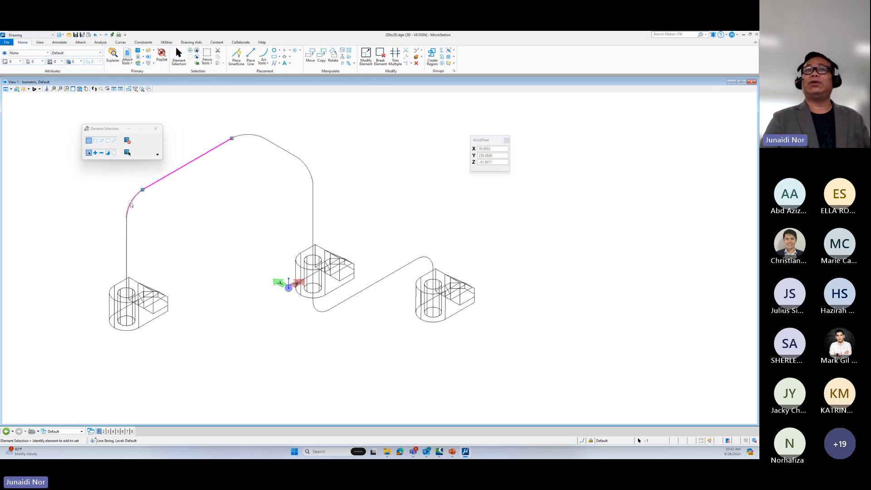
pyautogui.click(127, 234)
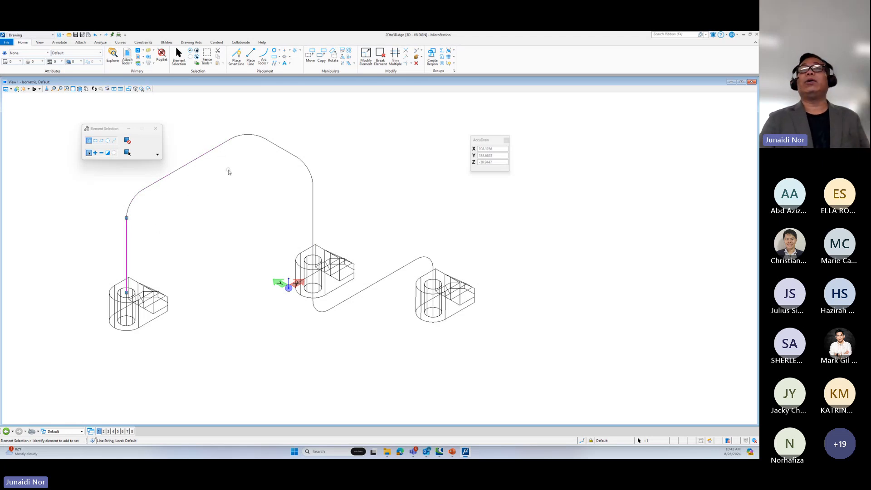
pyautogui.click(330, 147)
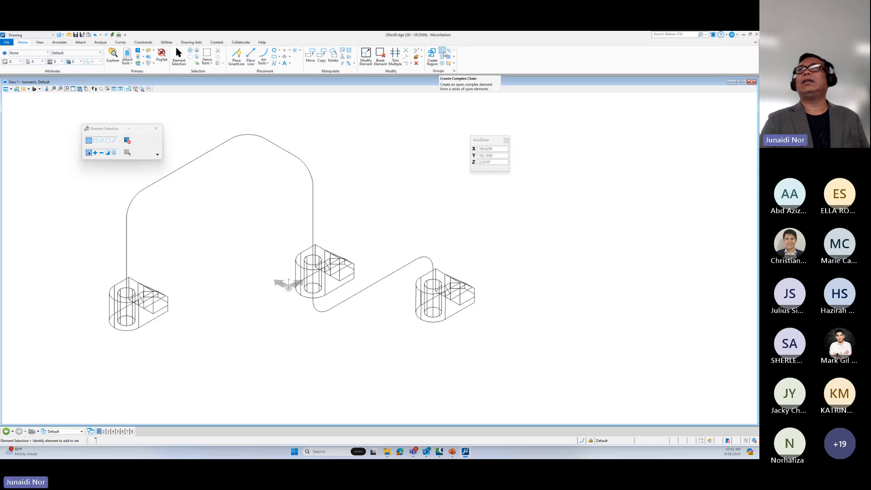
# Step: Join all the path's lines and fillet arcs with an automatic Create Complex Chain, and select the path to check it
pyautogui.click(443, 51)
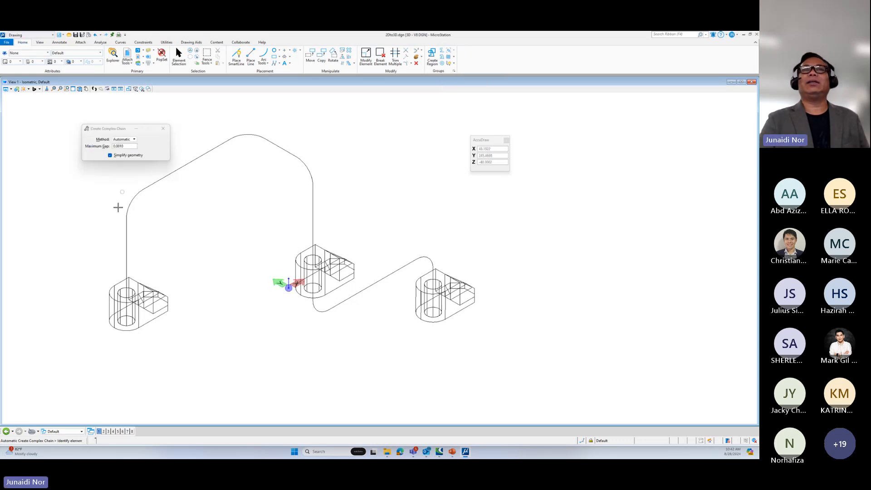
pyautogui.click(142, 243)
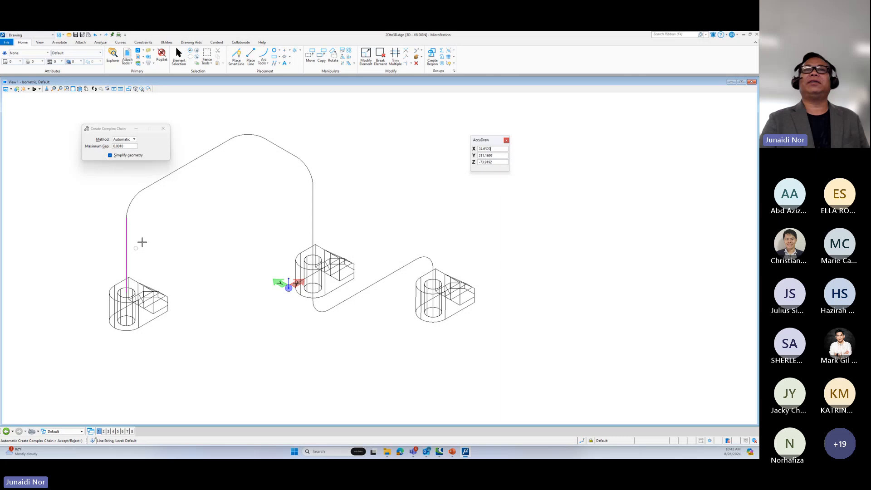
pyautogui.click(190, 194)
pyautogui.click(186, 141)
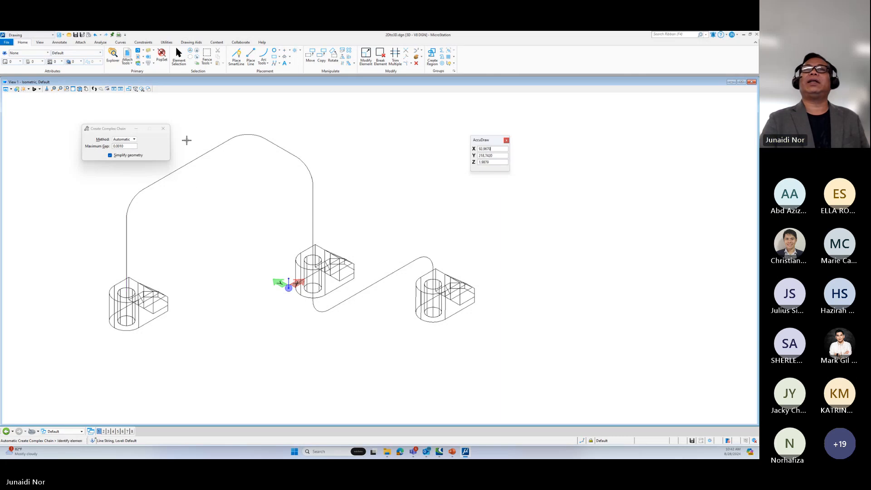
pyautogui.click(130, 182)
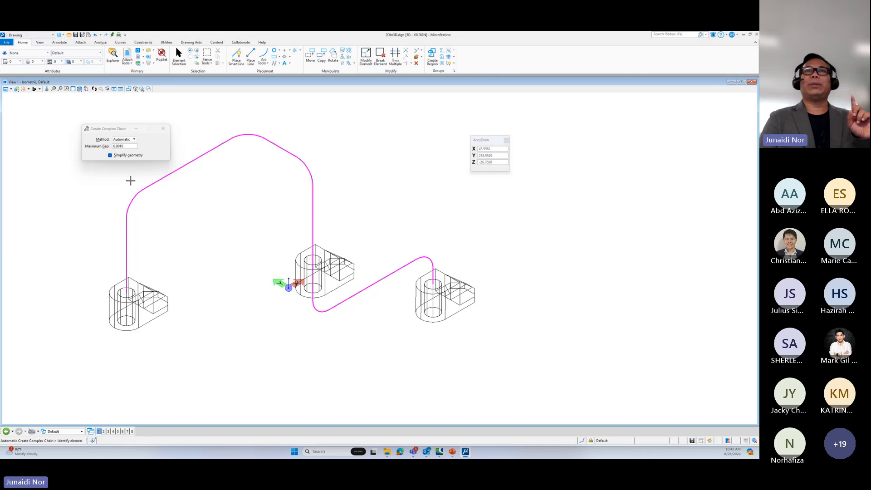
pyautogui.click(130, 181)
pyautogui.click(126, 230)
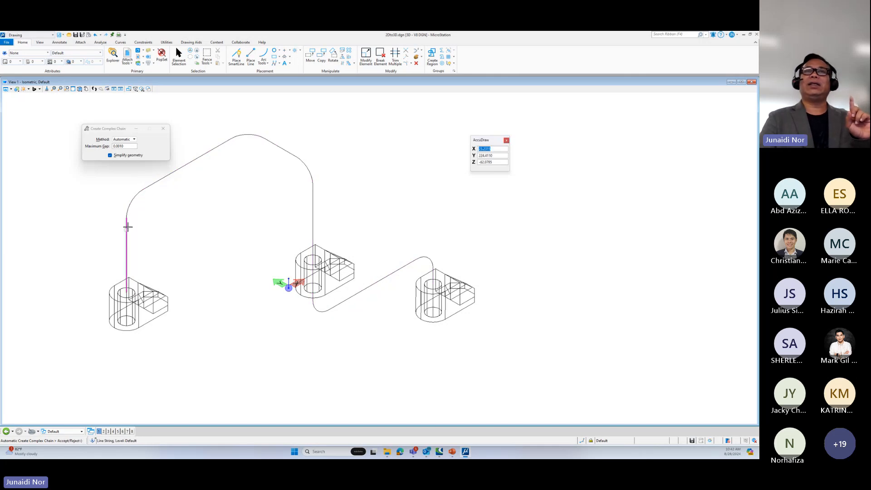
pyautogui.click(180, 149)
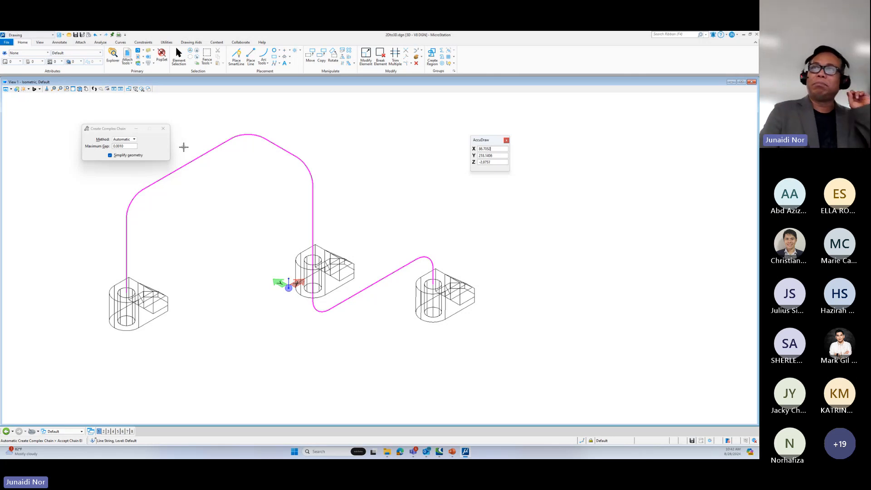
pyautogui.click(183, 147)
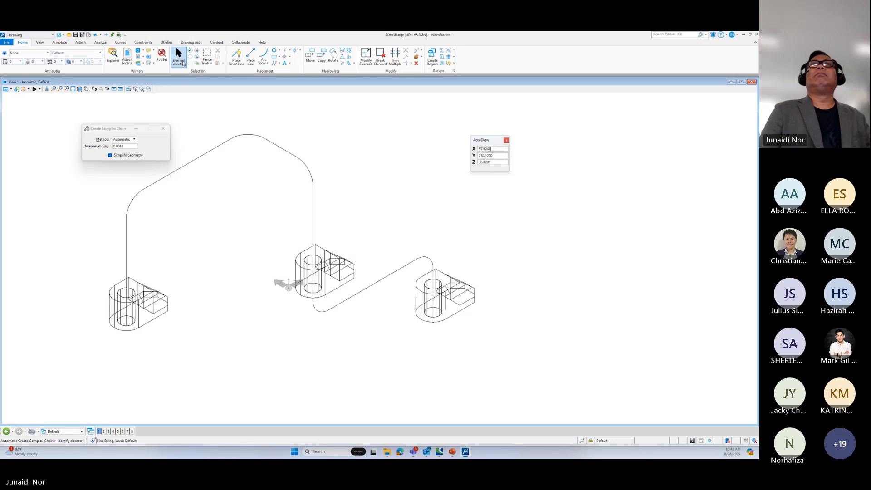
pyautogui.click(183, 64)
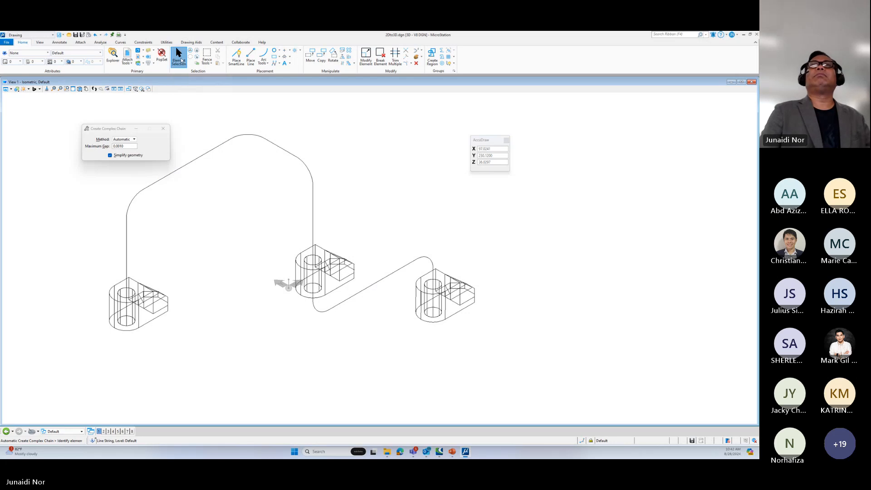
pyautogui.click(202, 151)
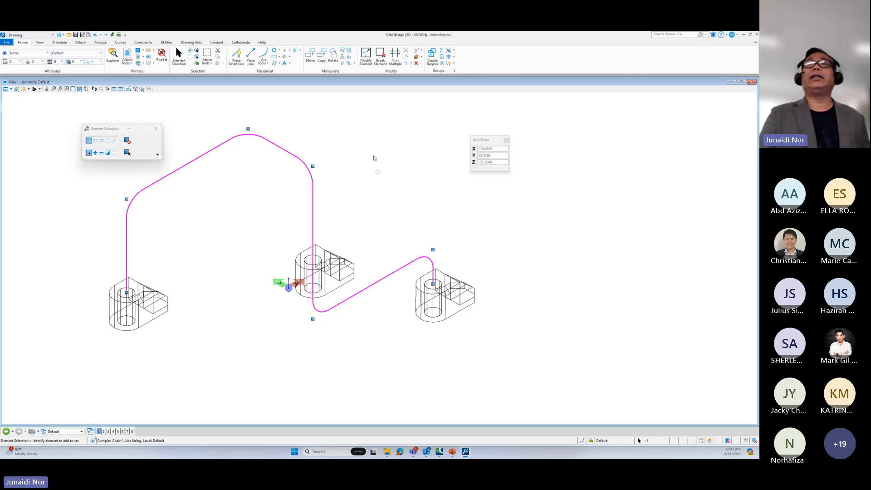
# Step: Switch the workflow from Drawing to Modeling and clear the selection of the chained path
pyautogui.click(29, 35)
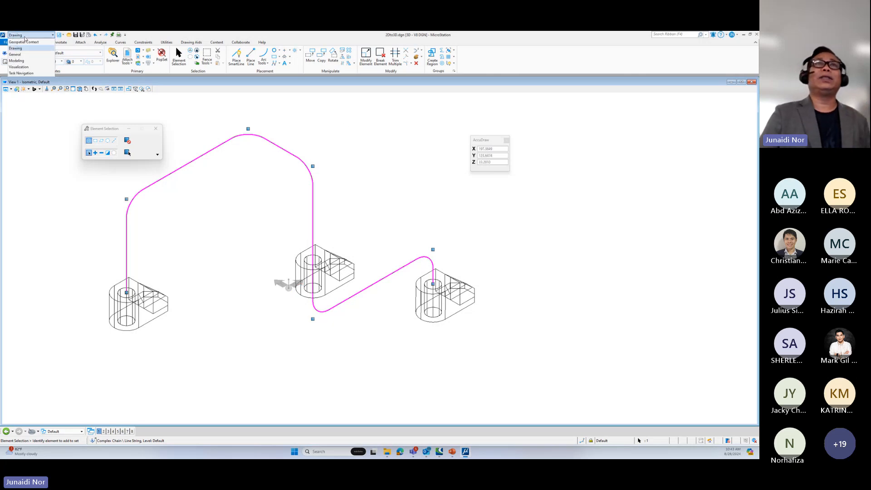
pyautogui.click(27, 55)
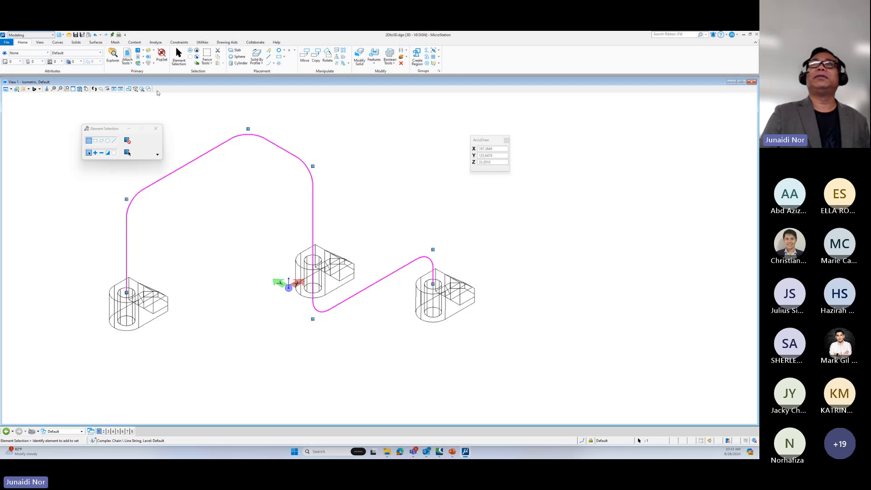
pyautogui.click(335, 120)
# Step: Start a circular Solid by Extrusion Along Path and set the inner diameter to 7.5
pyautogui.click(257, 64)
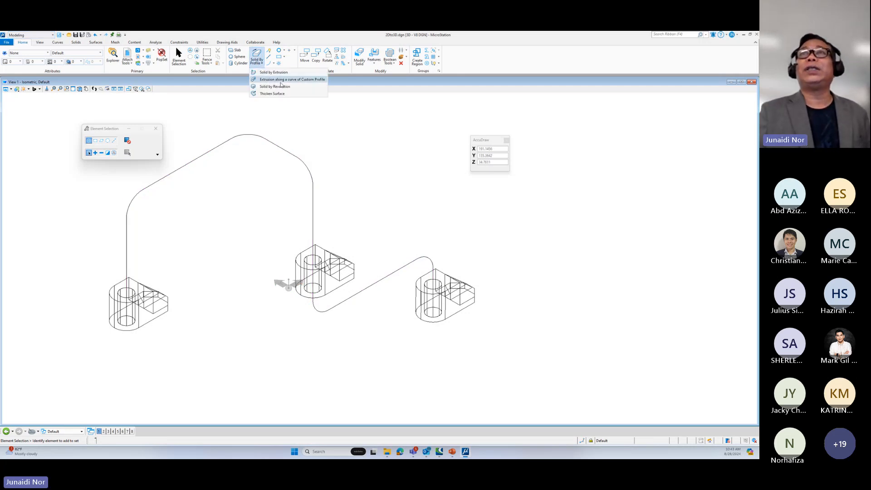
pyautogui.click(306, 80)
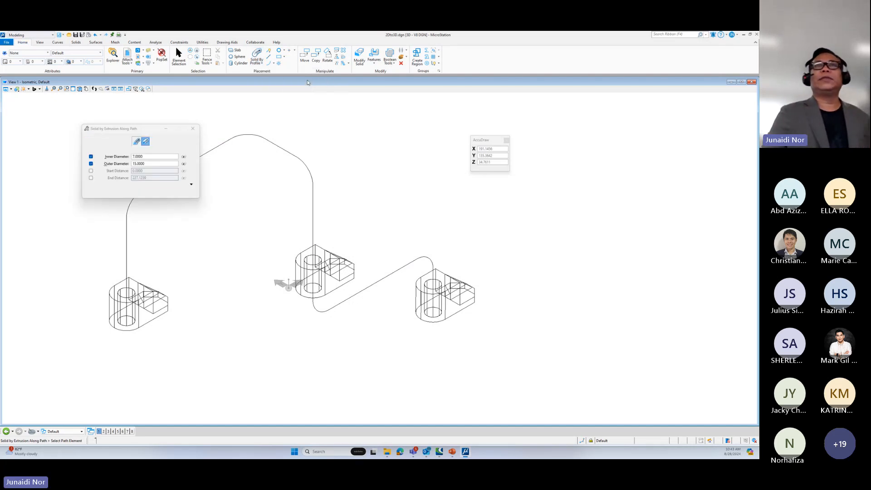
pyautogui.moveTo(107, 131); pyautogui.dragTo(572, 115)
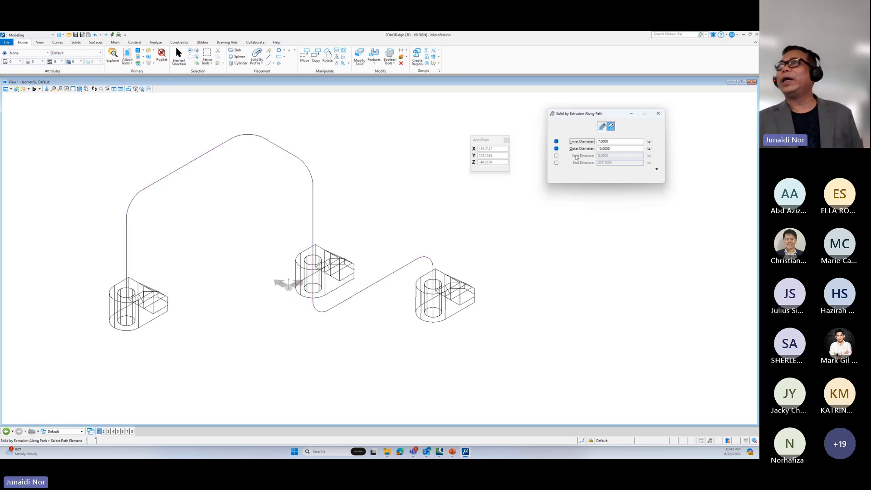
pyautogui.moveTo(613, 150); pyautogui.dragTo(593, 144)
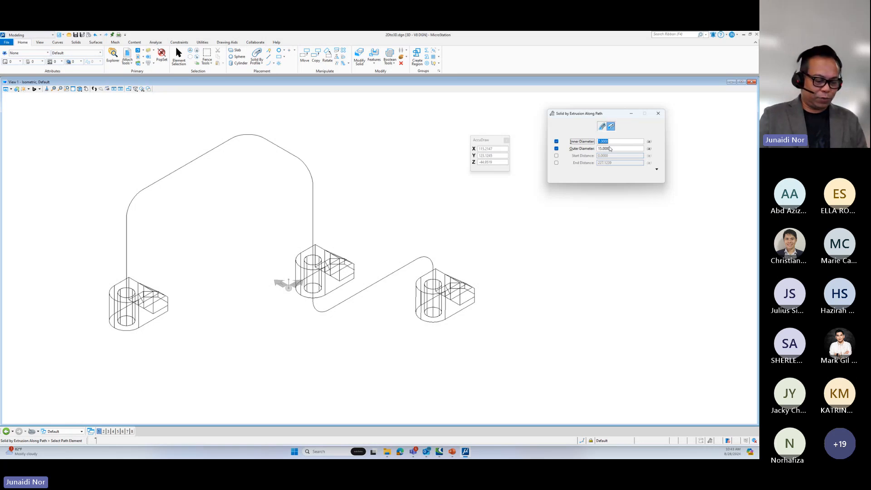
pyautogui.write('5')
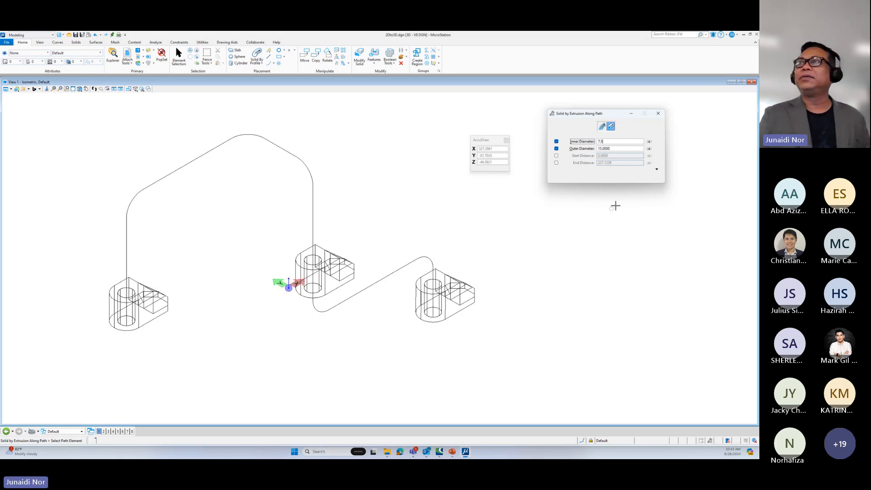
# Step: Expand the extrusion options, try Show for the path and profile, and return both to Hide
pyautogui.click(657, 169)
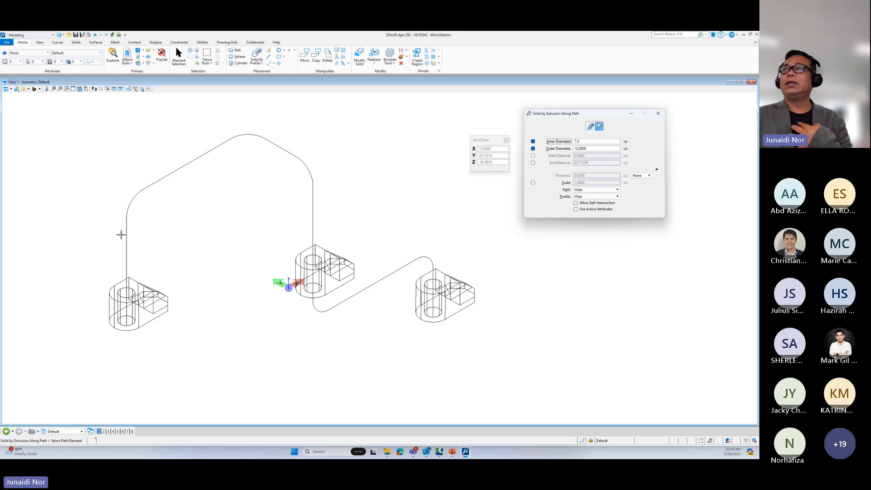
pyautogui.click(577, 189)
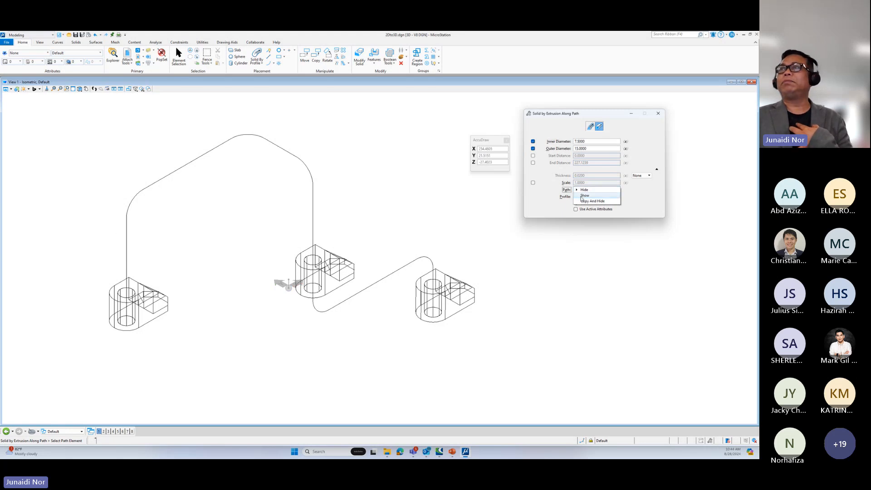
pyautogui.click(583, 202)
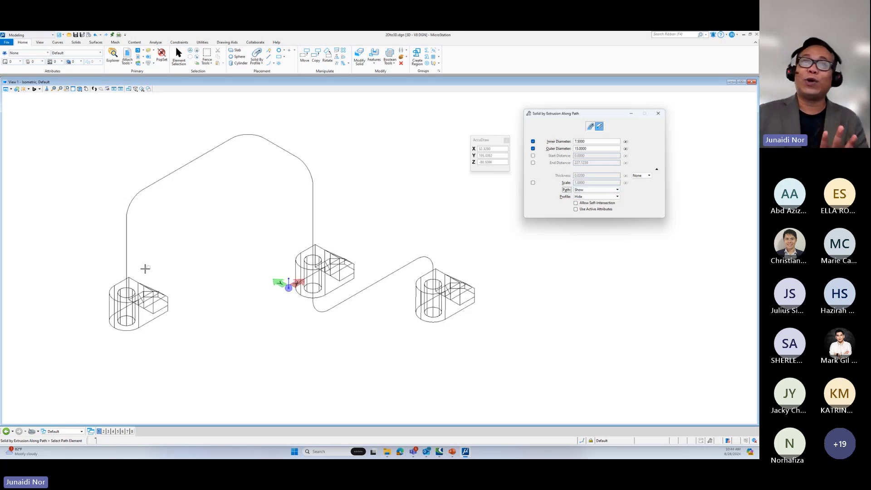
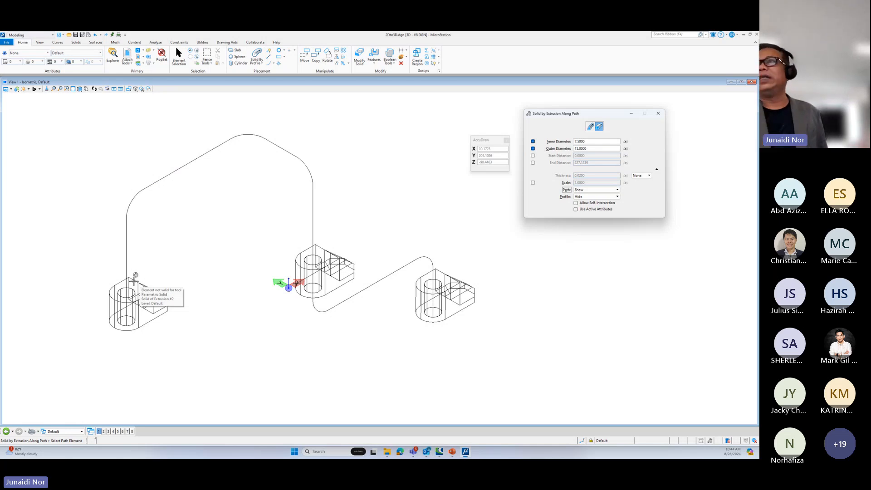
pyautogui.click(596, 197)
pyautogui.click(593, 204)
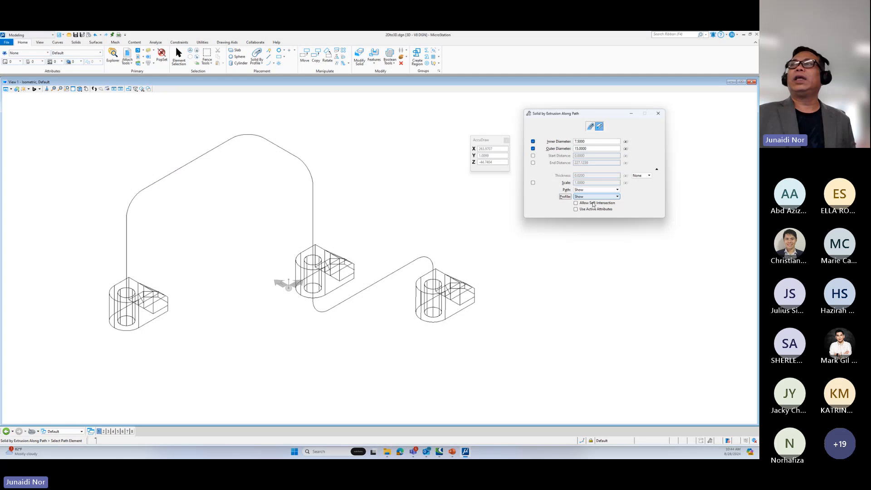
pyautogui.click(594, 190)
pyautogui.click(586, 185)
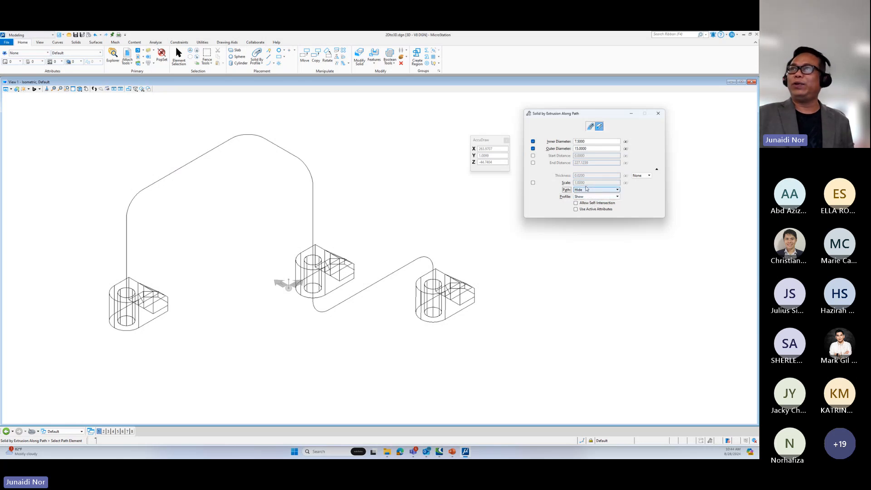
pyautogui.click(589, 197)
pyautogui.click(587, 191)
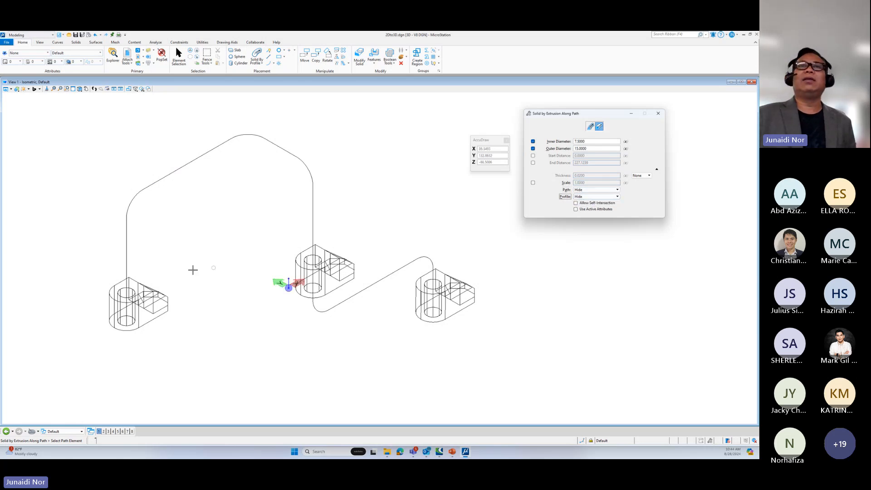
# Step: Try to extrude the hollow circular pipe along the whole chained path, and undo the attempt
pyautogui.click(126, 246)
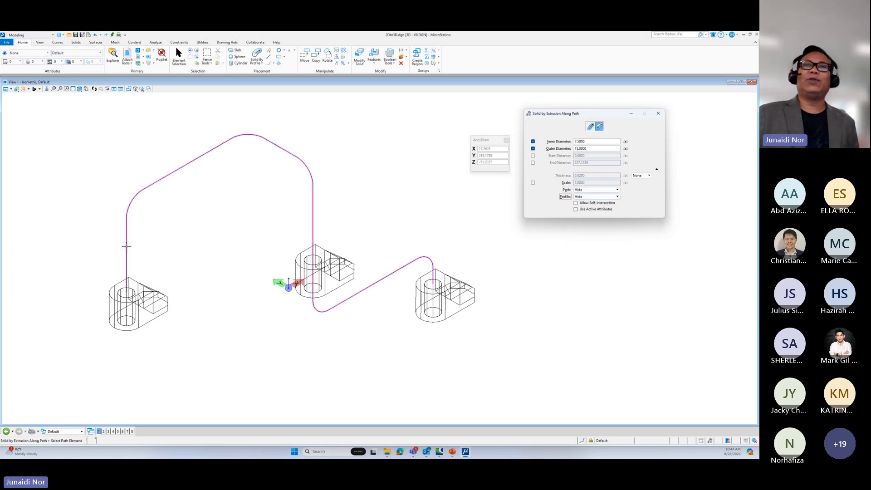
pyautogui.click(156, 236)
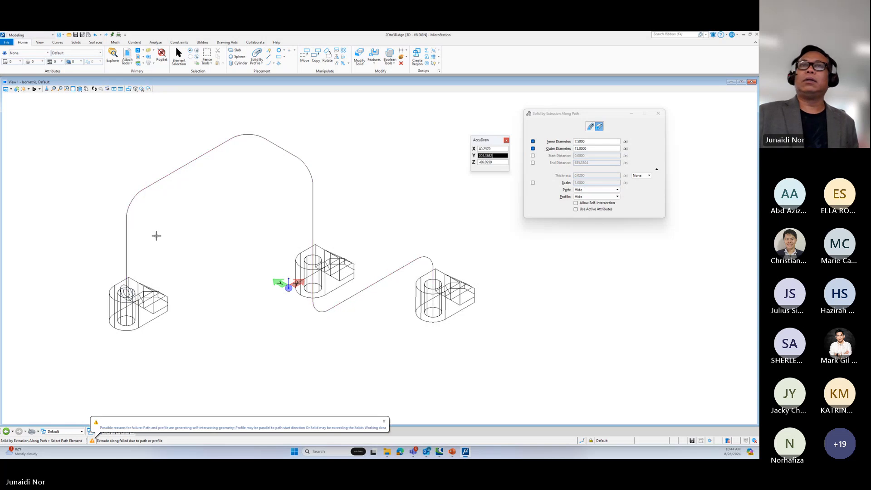
pyautogui.click(313, 213)
pyautogui.rightClick(338, 200)
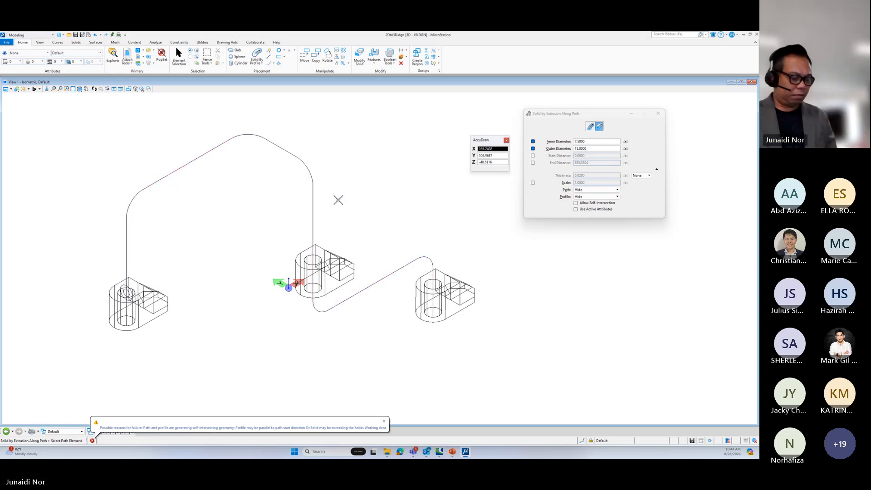
pyautogui.hotkey('ctrl', 'z')
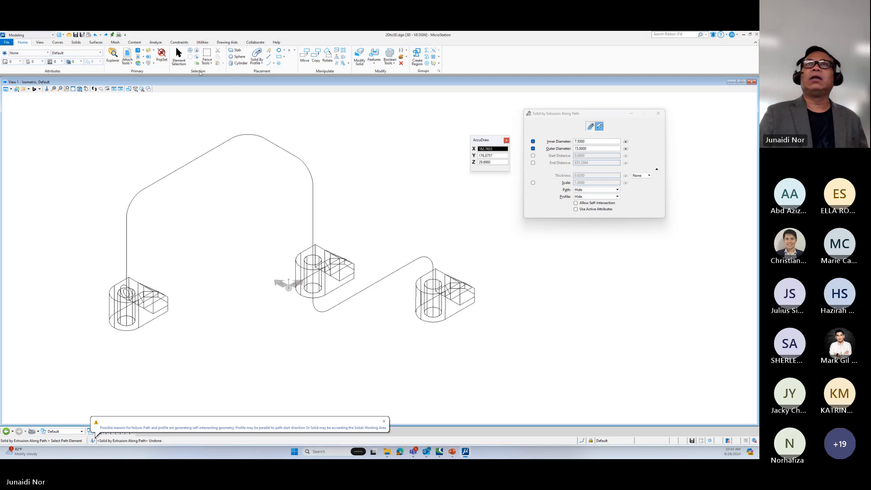
# Step: Undo the complex chain so the path is separate elements again, and select its fillet arcs to check
pyautogui.click(179, 57)
pyautogui.click(183, 167)
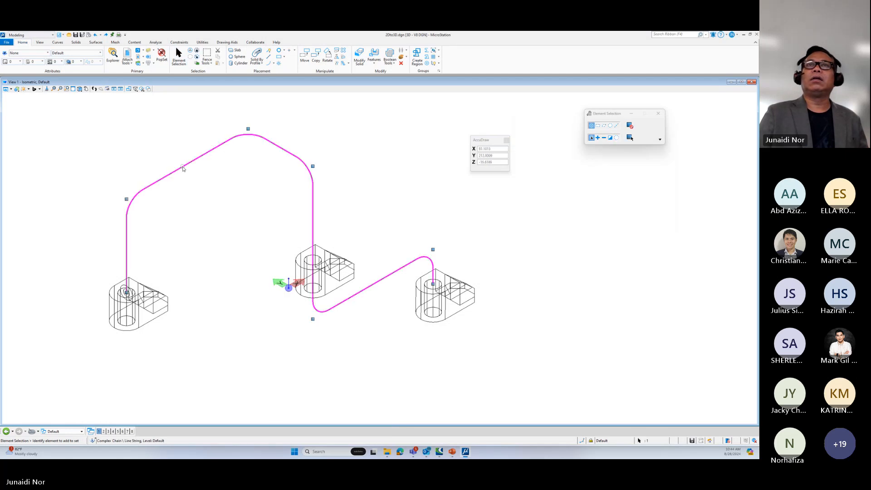
pyautogui.hotkey('ctrl', 'z')
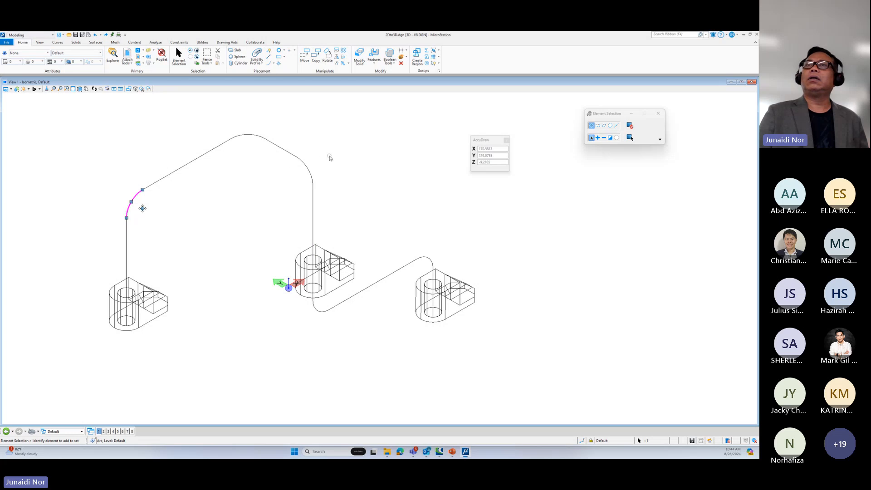
pyautogui.click(308, 169)
pyautogui.click(355, 161)
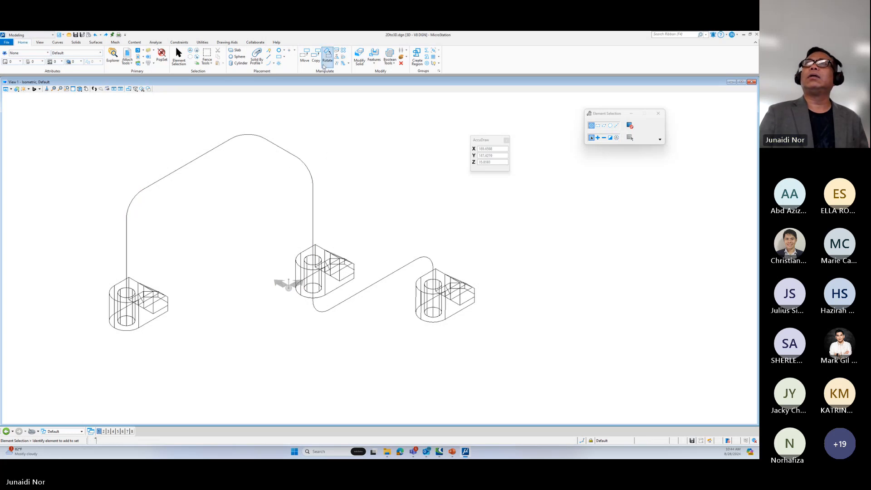
# Step: Extrude a hollow pipe, inner diameter 7.5 and outer diameter 15, along the vertical segment above the left bracket
pyautogui.click(262, 66)
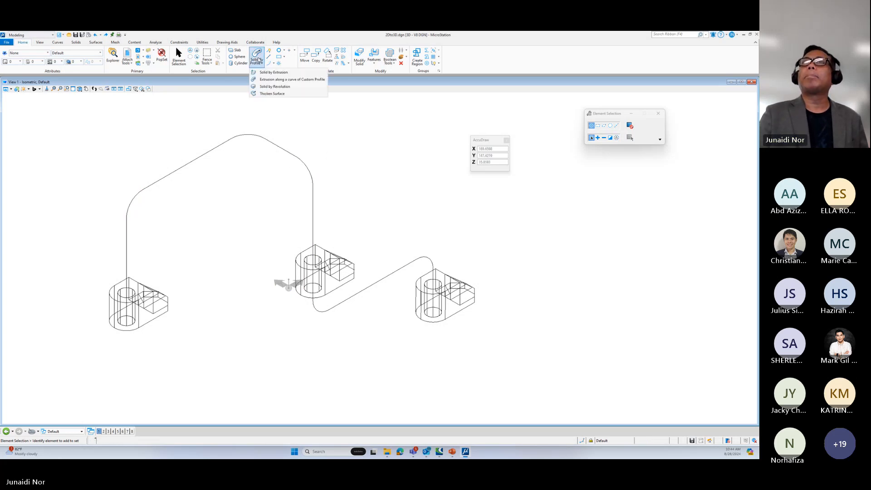
pyautogui.click(272, 79)
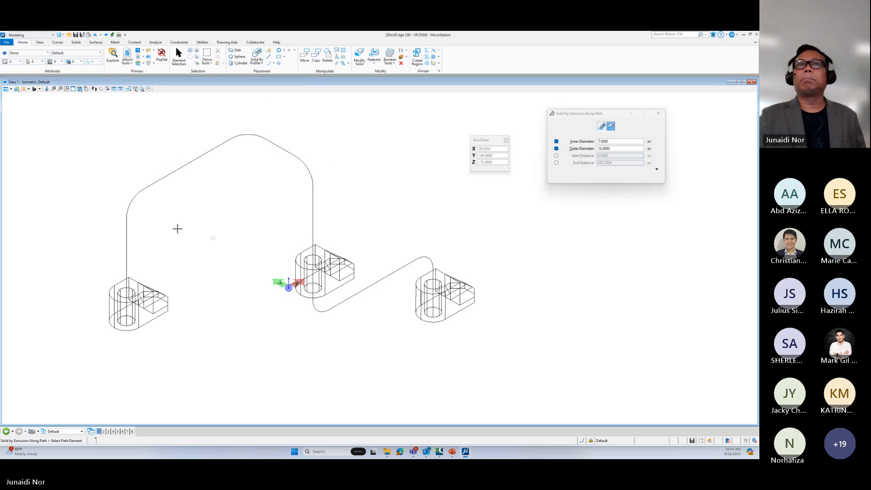
pyautogui.click(127, 243)
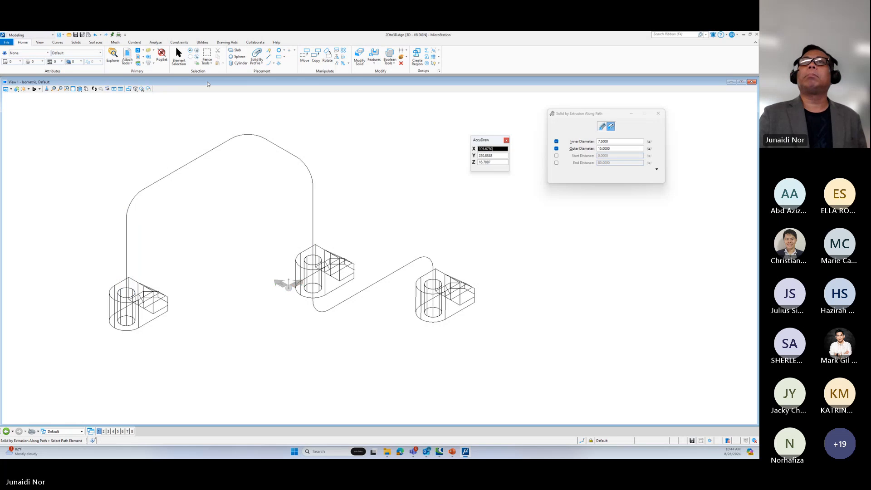
pyautogui.click(159, 221)
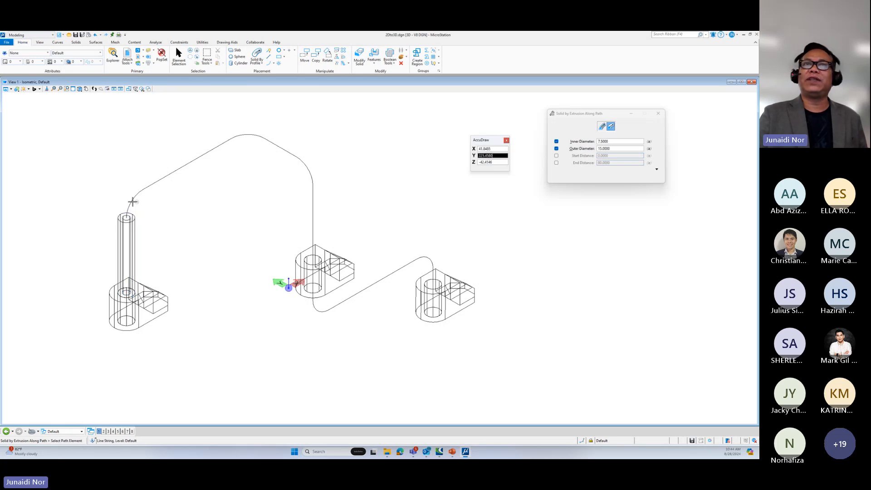
# Step: Unite the straight pipe with the adjoining elbow using Unite Solids, and undo the union and both extrusions
pyautogui.click(390, 61)
pyautogui.click(405, 73)
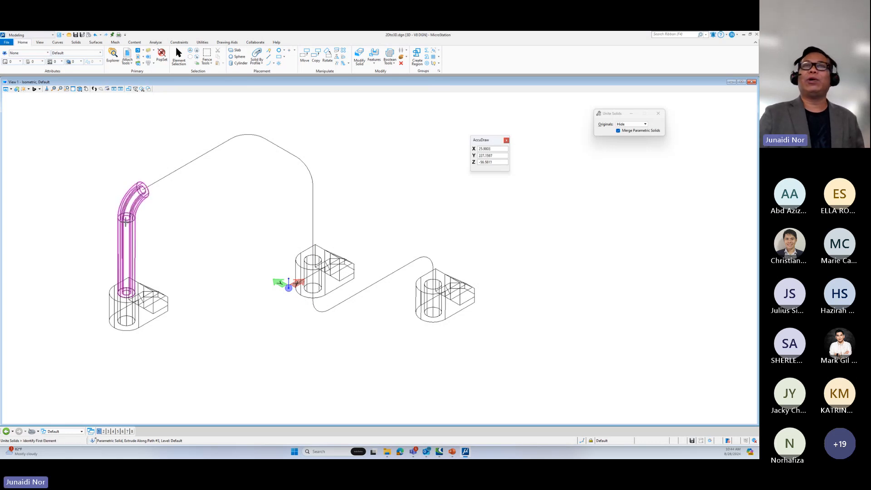
pyautogui.hotkey('ctrl', 'z')
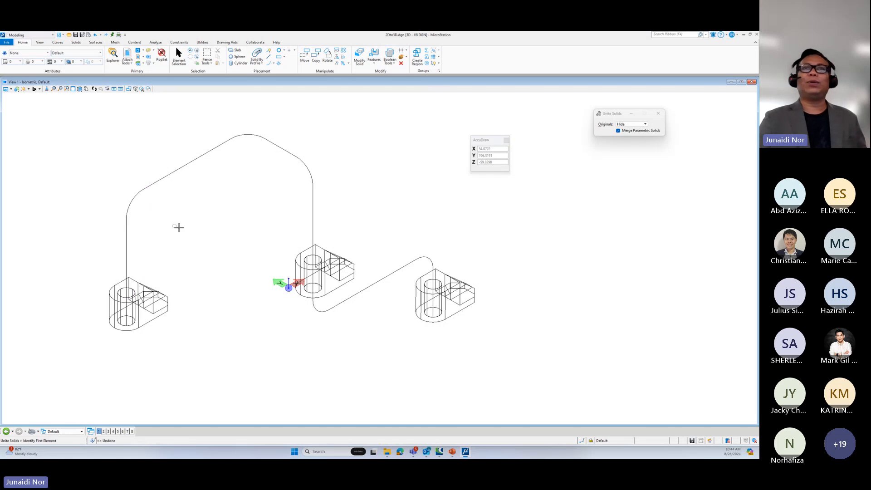
# Step: Rejoin all the path's lines and arcs with an automatic Create Complex Chain, starting from the left vertical segment
pyautogui.click(427, 52)
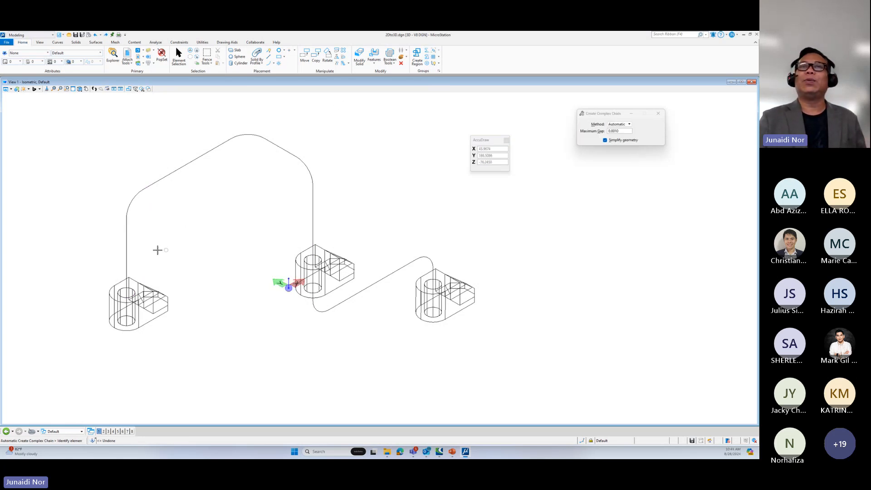
pyautogui.click(127, 252)
pyautogui.click(159, 247)
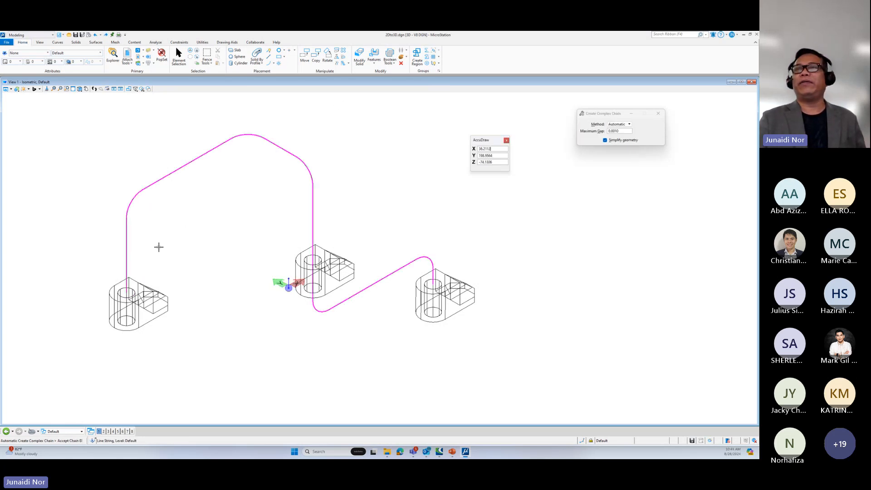
pyautogui.click(159, 247)
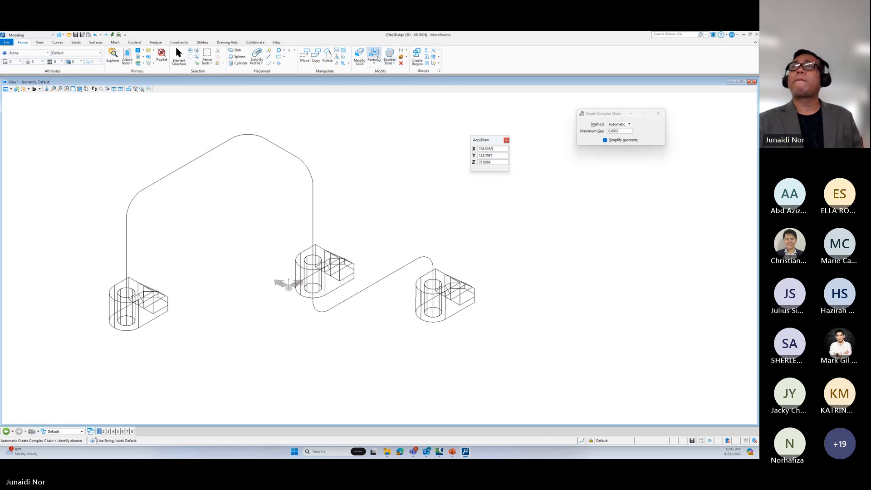
# Step: Try Solid by Extrusion Along Path on the rejoined chain with diameters 7.5 and 15, and cancel it
pyautogui.click(256, 54)
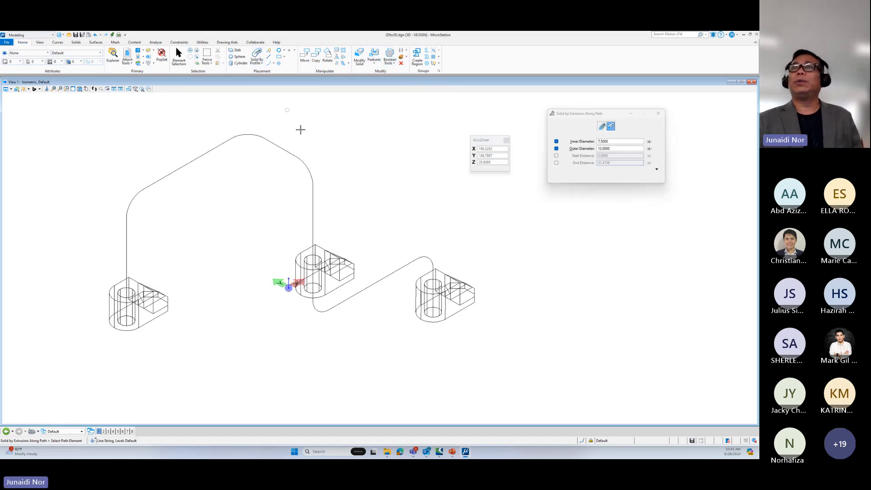
pyautogui.click(304, 162)
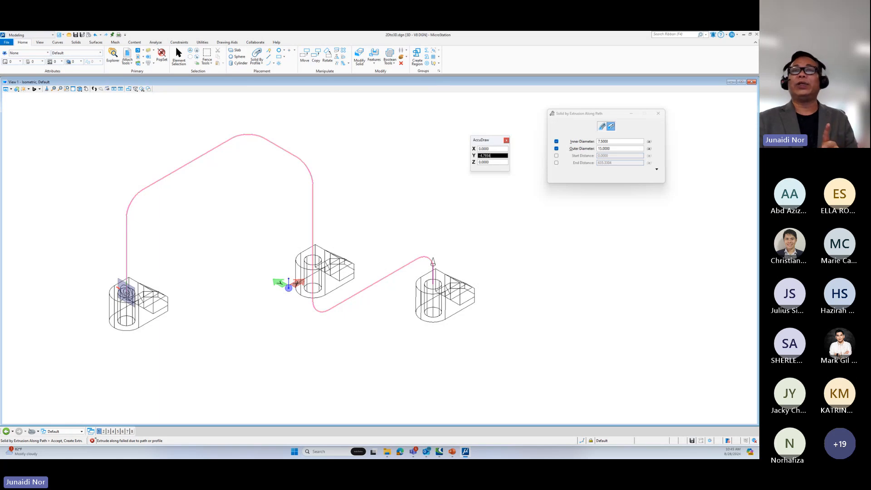
pyautogui.rightClick(195, 269)
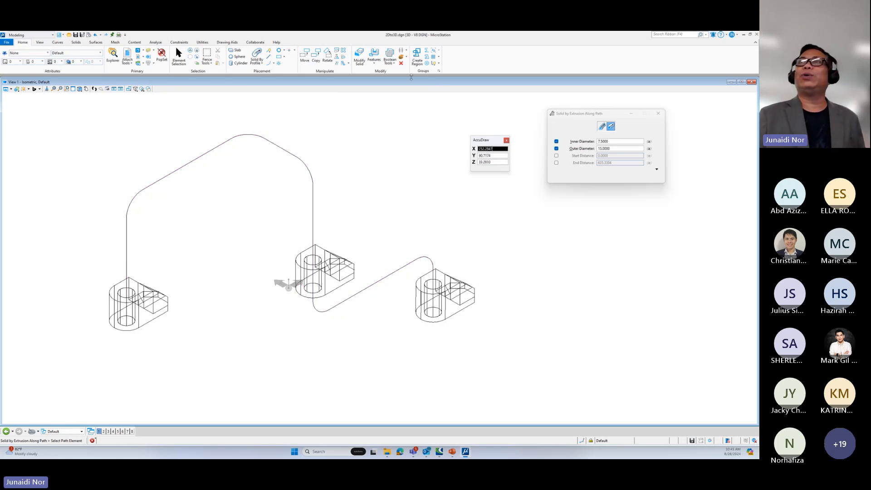
# Step: Delete the complex chain path that connects the three bracket copies
pyautogui.click(402, 63)
pyautogui.click(313, 199)
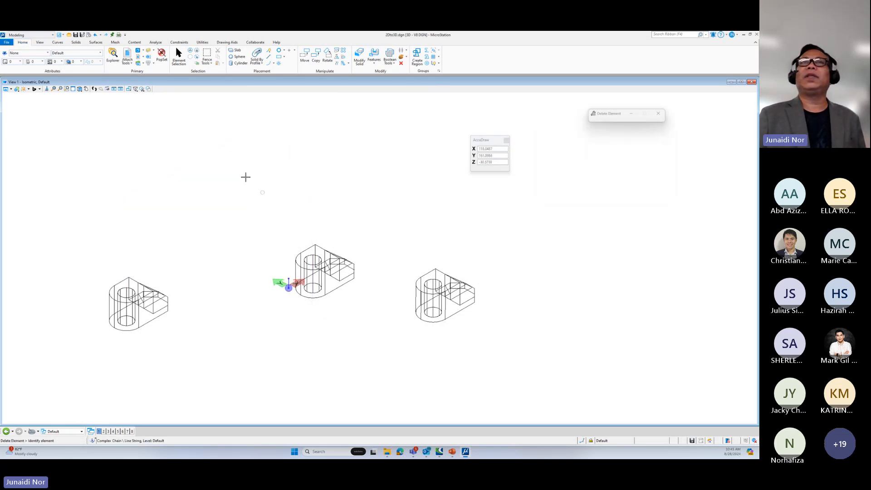
# Step: Move the middle bracket a short distance to the right along X in the front view
pyautogui.click(80, 89)
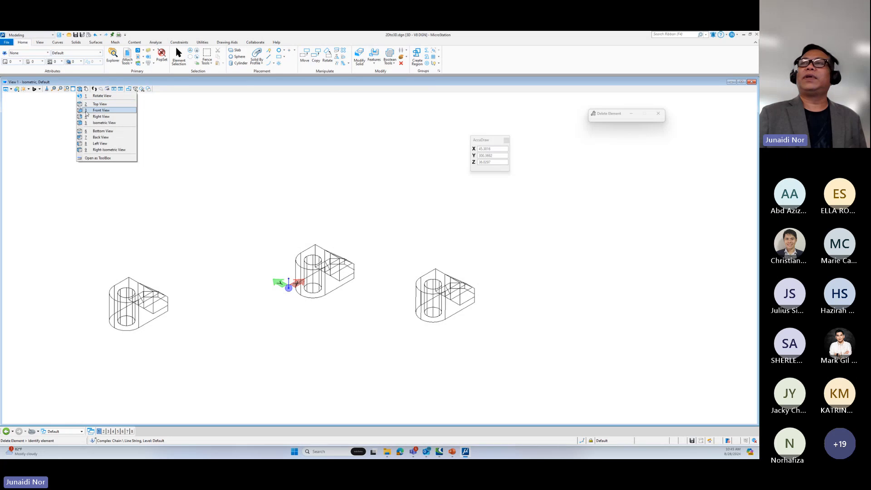
pyautogui.click(87, 111)
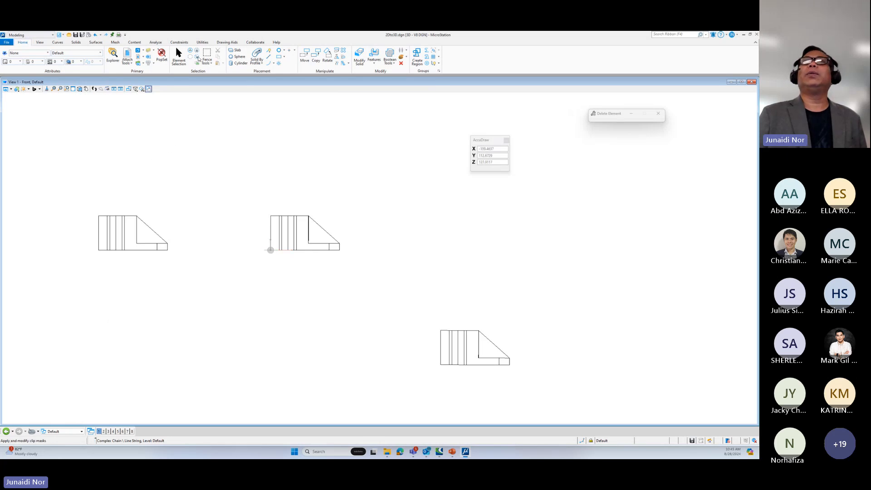
pyautogui.click(304, 58)
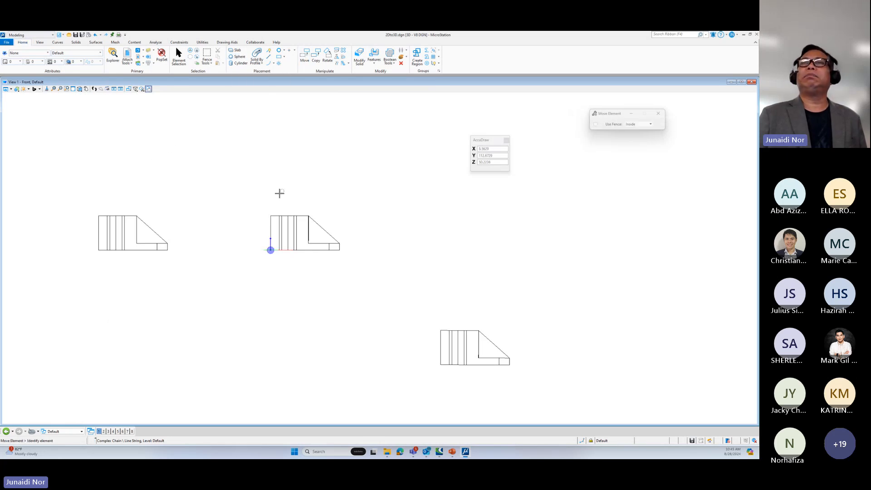
pyautogui.moveTo(261, 206); pyautogui.dragTo(360, 264)
pyautogui.click(281, 235)
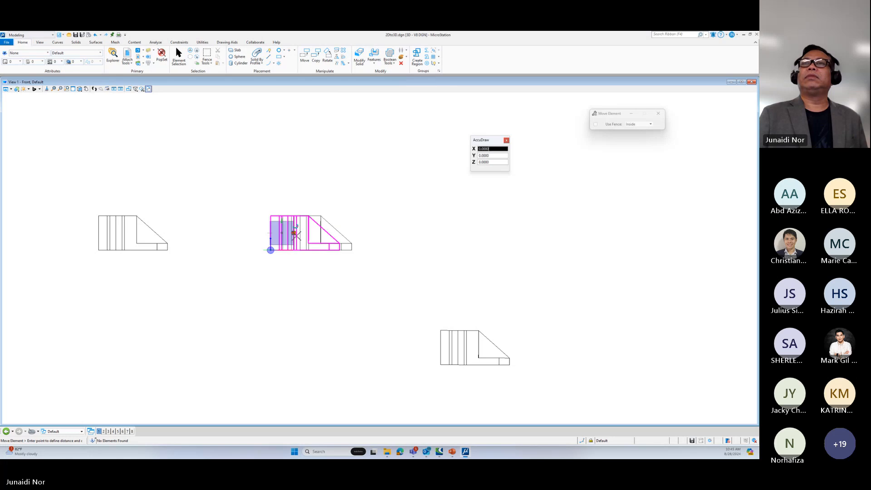
pyautogui.click(305, 234)
pyautogui.rightClick(306, 235)
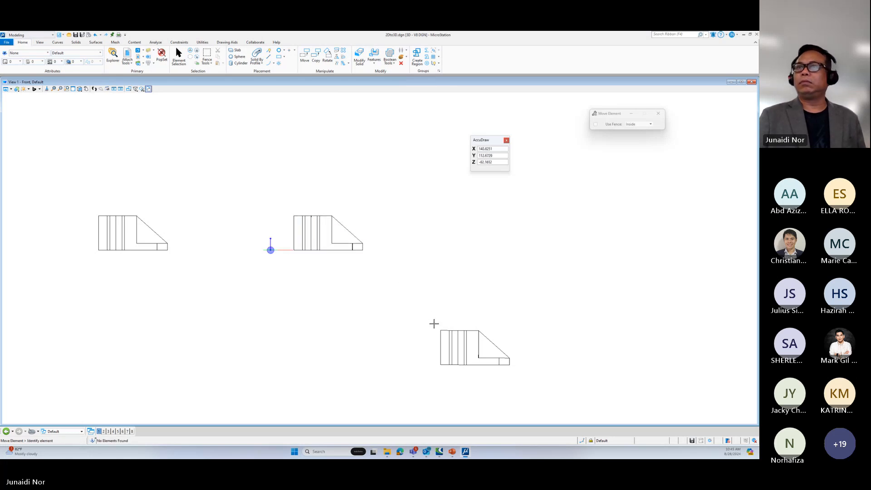
# Step: Move the lowest bracket further right along X, and shift it further down in the front view
pyautogui.moveTo(432, 323); pyautogui.dragTo(546, 388)
pyautogui.click(463, 343)
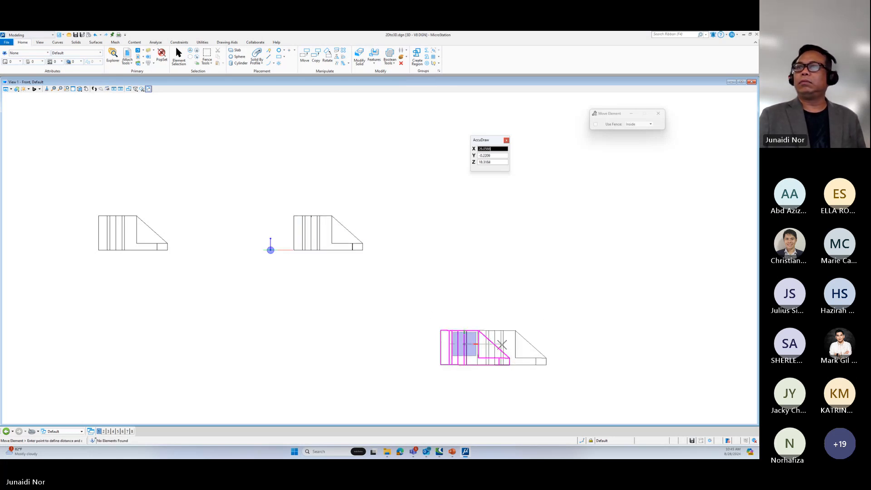
pyautogui.rightClick(502, 345)
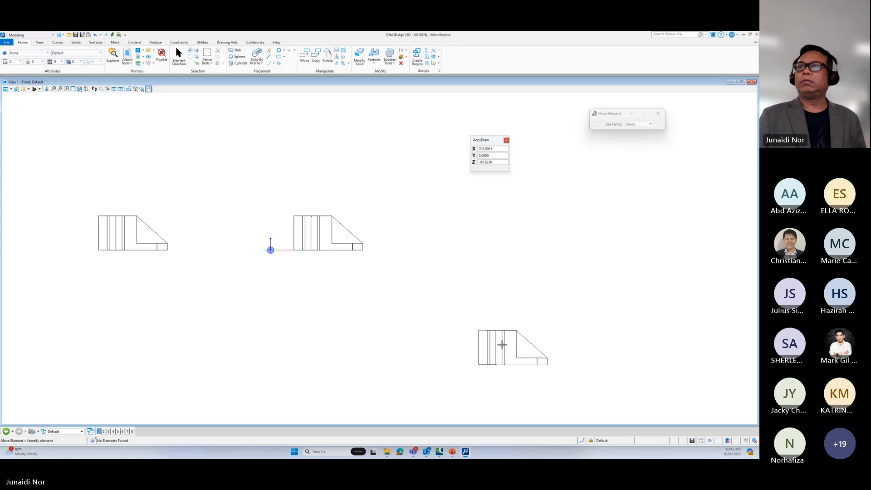
pyautogui.click(486, 338)
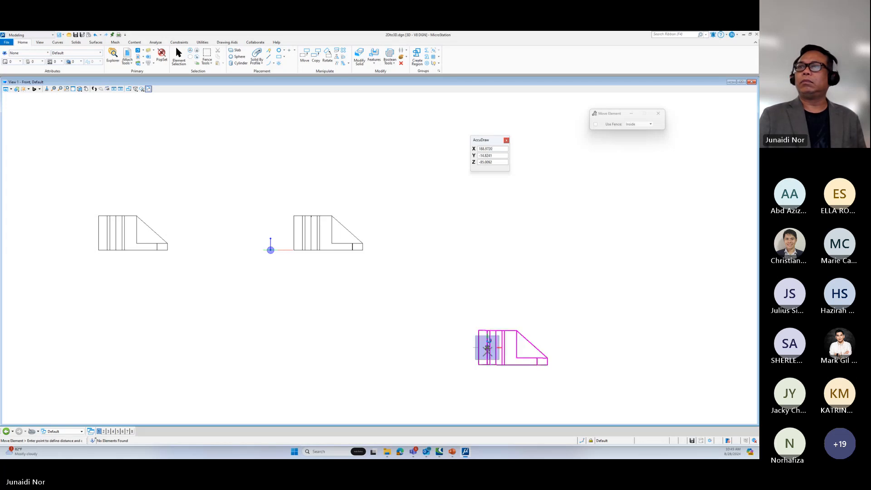
pyautogui.click(485, 368)
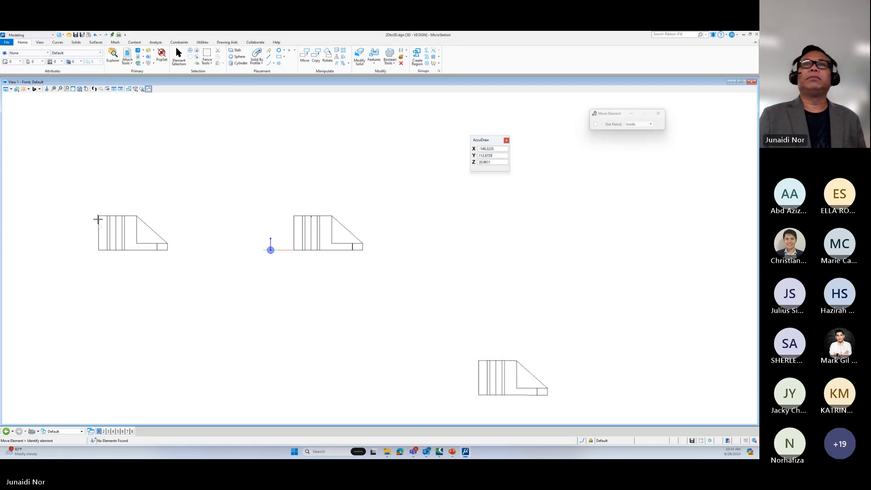
# Step: Move the left bracket further left, away from the middle bracket, in the front view
pyautogui.moveTo(67, 207); pyautogui.dragTo(194, 246)
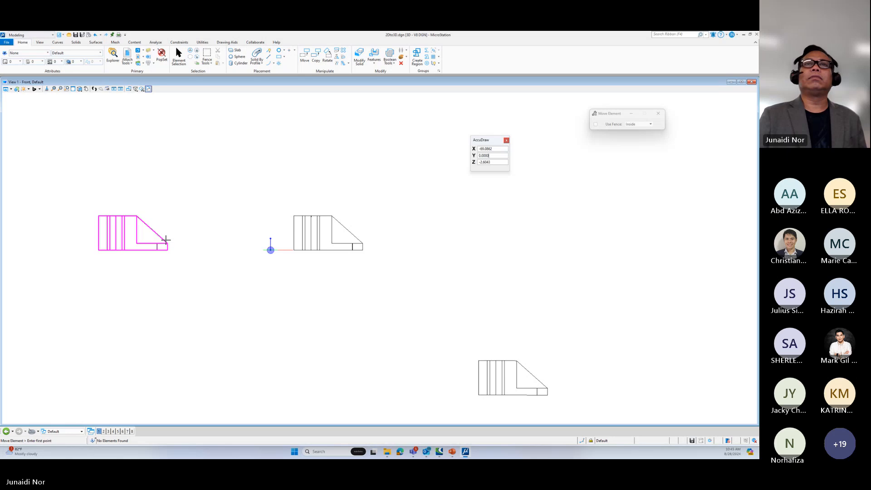
pyautogui.click(156, 234)
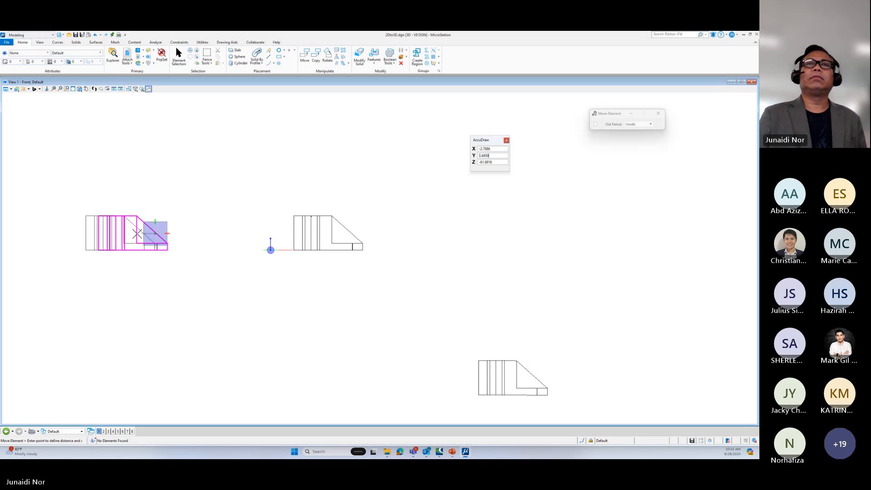
pyautogui.click(100, 233)
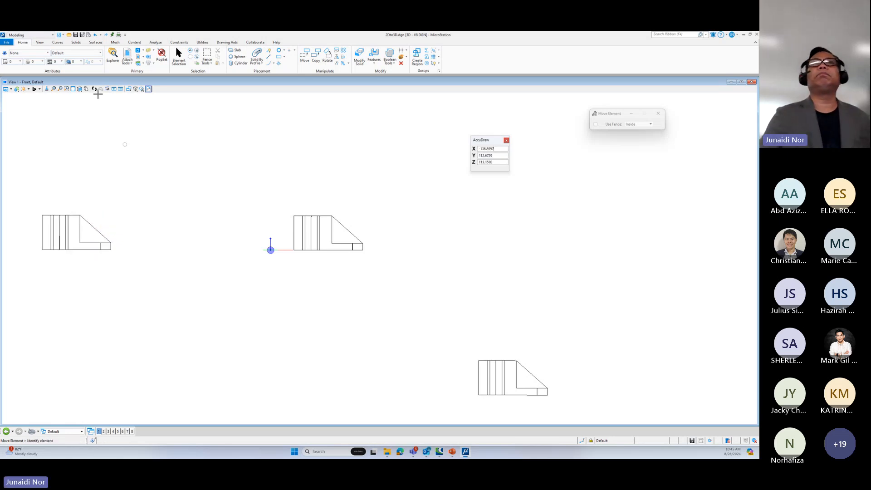
# Step: Begin a SmartLine at the top centre of the left bracket's hole with a 100-long vertical segment upward in the isometric view
pyautogui.click(80, 89)
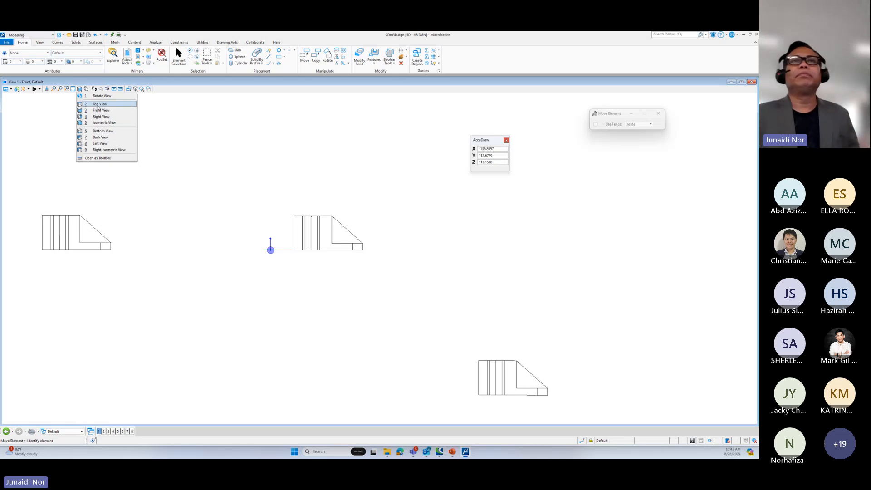
pyautogui.click(100, 105)
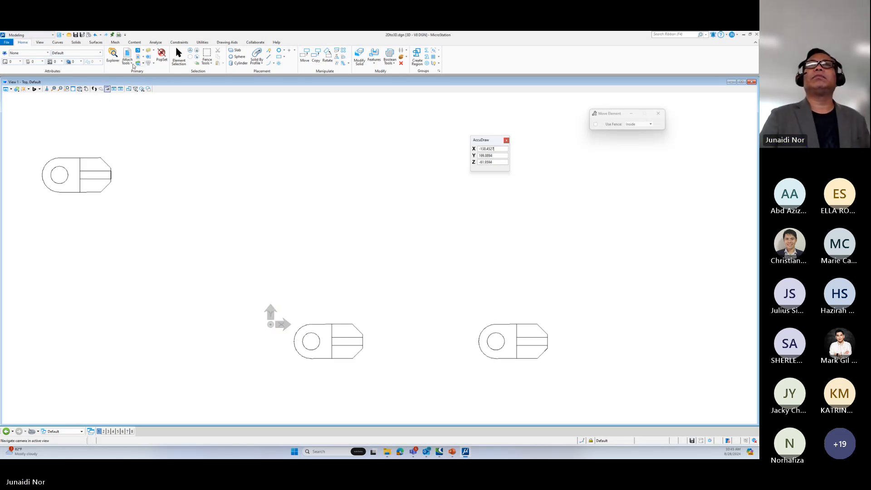
pyautogui.click(80, 89)
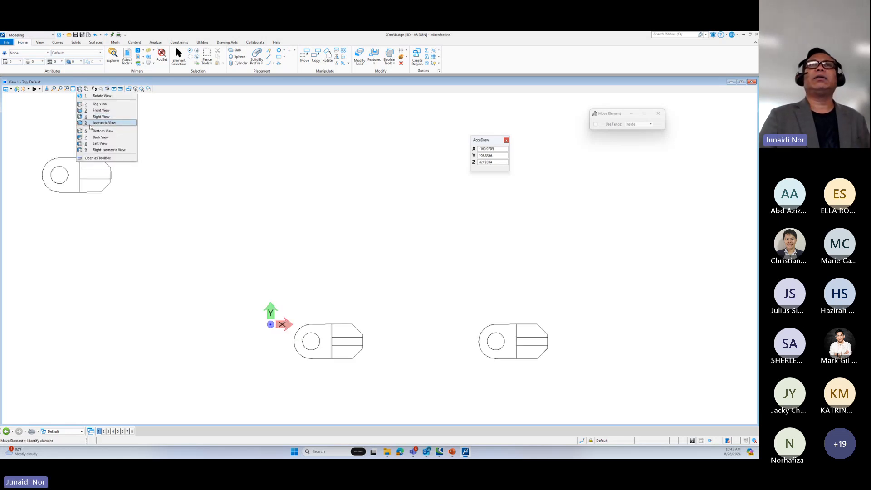
pyautogui.click(90, 127)
pyautogui.click(305, 55)
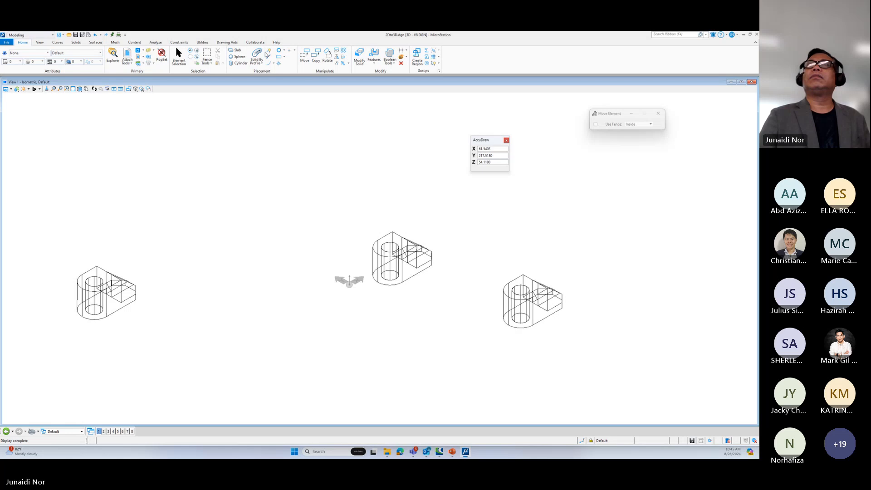
pyautogui.click(268, 52)
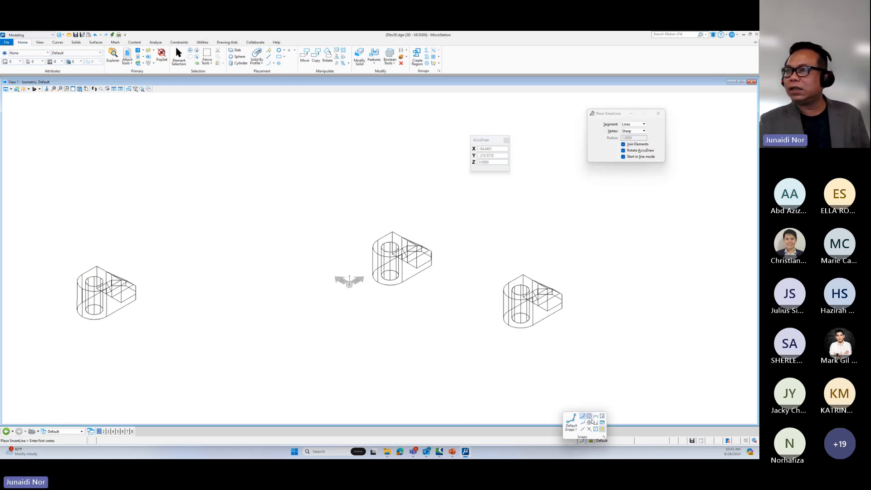
pyautogui.click(94, 281)
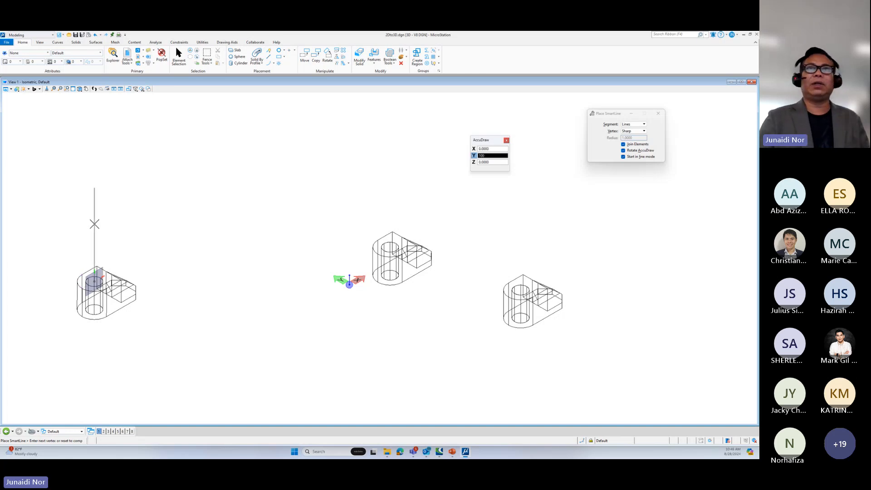
pyautogui.click(94, 224)
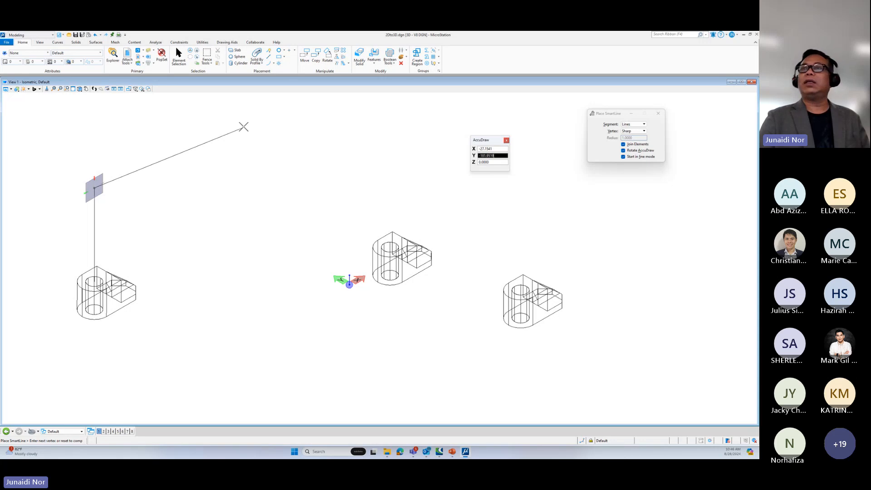
# Step: Add two perpendicular horizontal segments in the top view, running along X and then Y to the centre of the middle bracket's hole
pyautogui.click(79, 88)
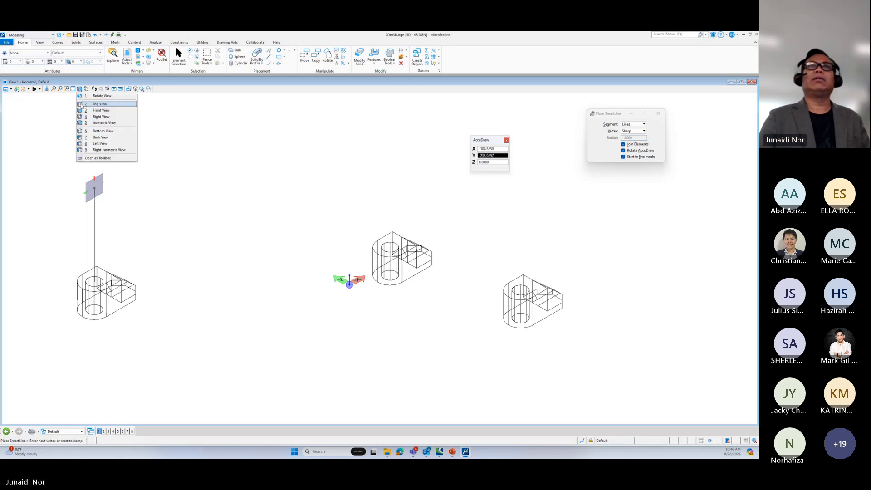
pyautogui.click(81, 104)
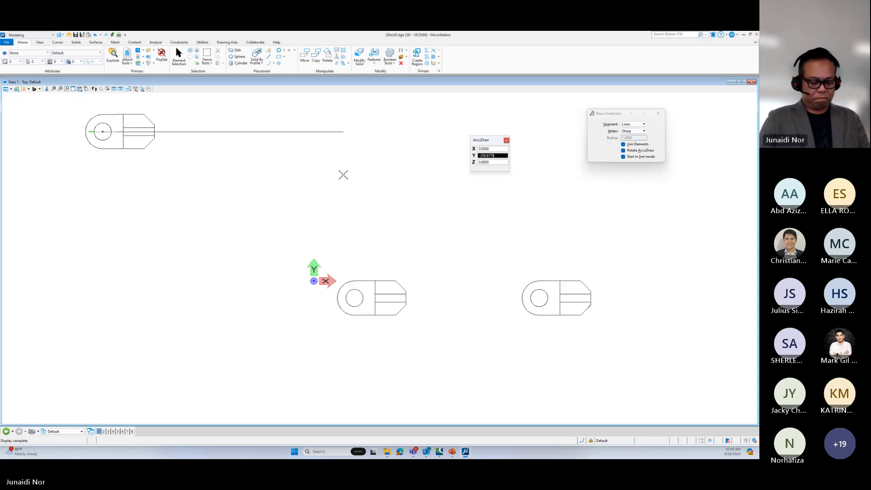
pyautogui.click(343, 174)
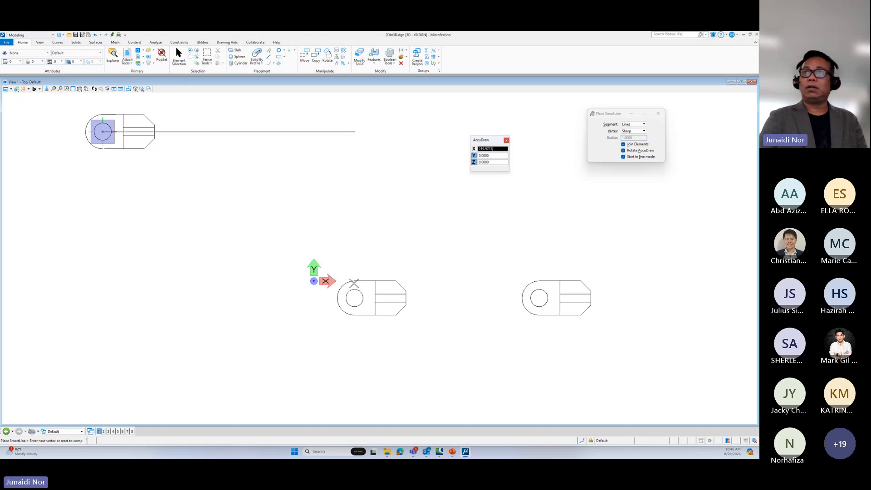
pyautogui.click(354, 297)
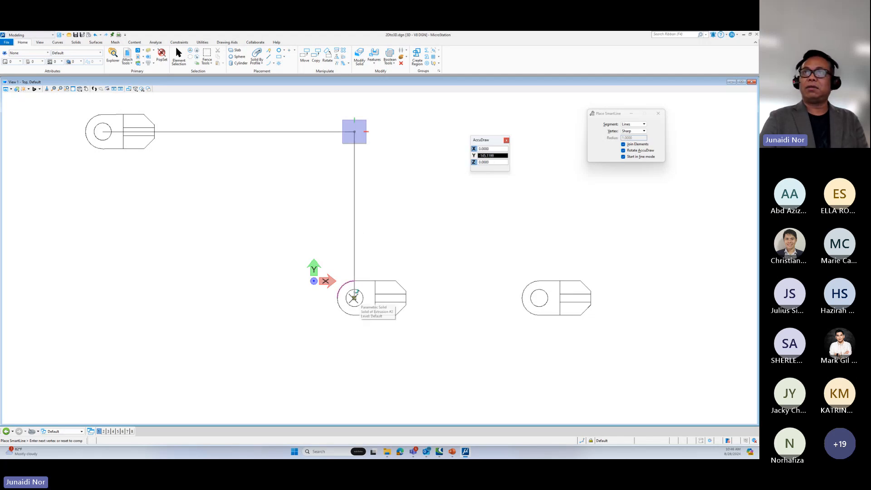
pyautogui.click(354, 297)
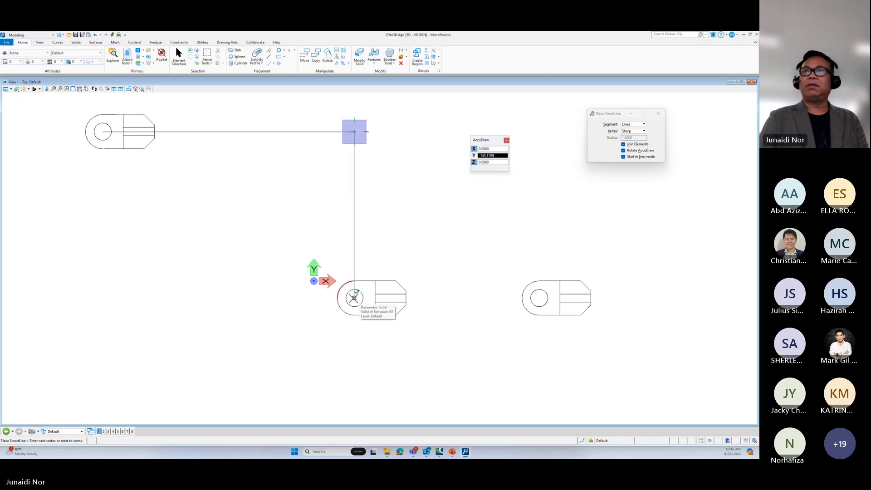
# Step: Add a vertical segment about 178 long down through the middle bracket's hole, ending below that bracket and above the lowest bracket's level
pyautogui.click(79, 89)
pyautogui.click(95, 125)
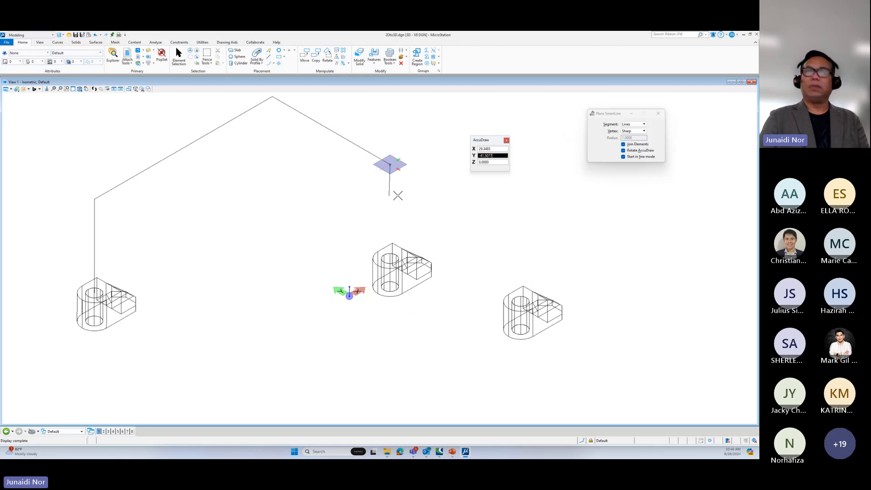
pyautogui.press('s')
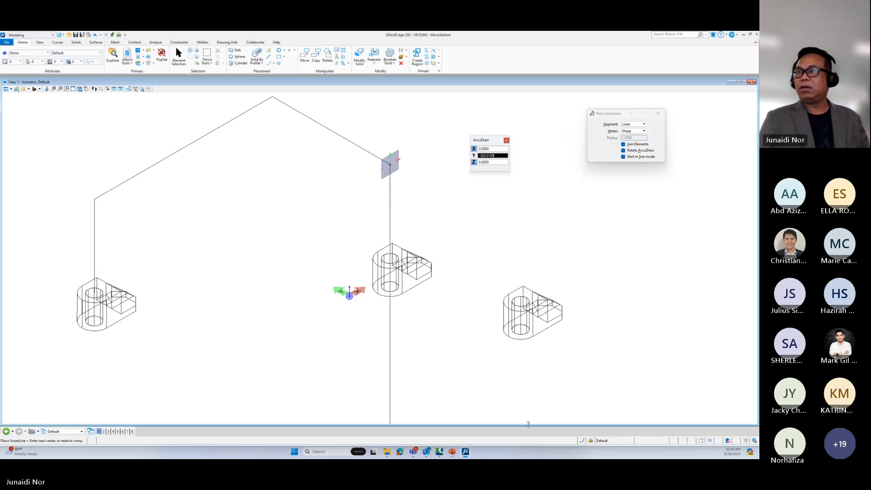
pyautogui.click(79, 89)
pyautogui.click(80, 111)
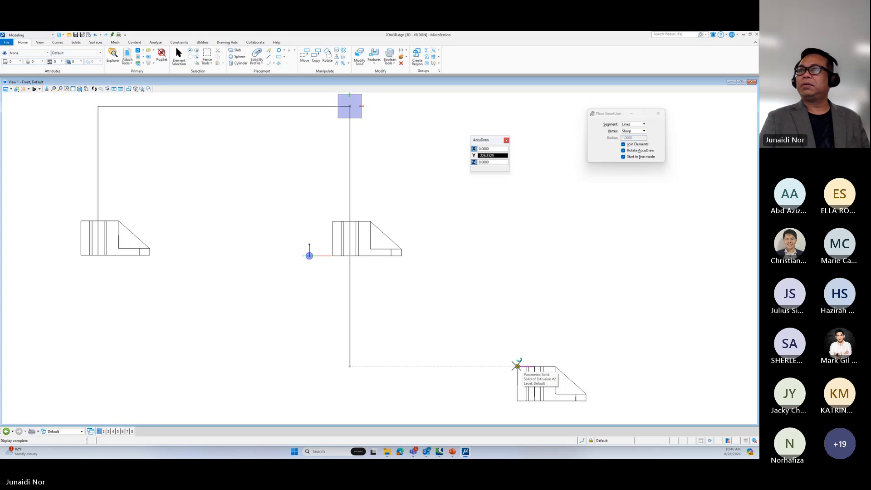
pyautogui.click(79, 89)
pyautogui.click(91, 104)
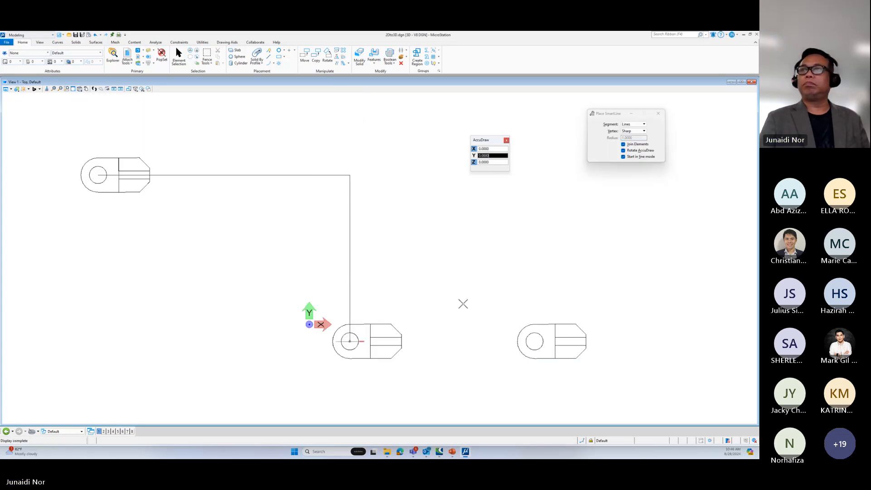
pyautogui.click(80, 89)
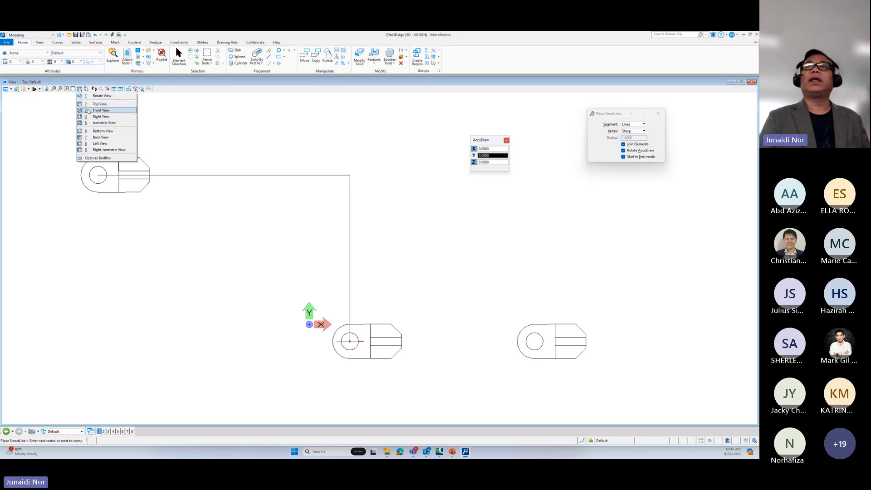
pyautogui.click(90, 111)
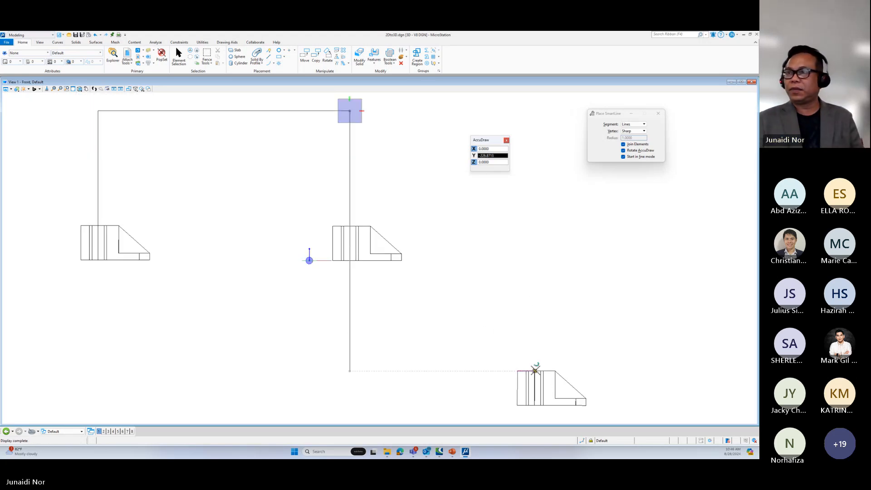
pyautogui.click(536, 369)
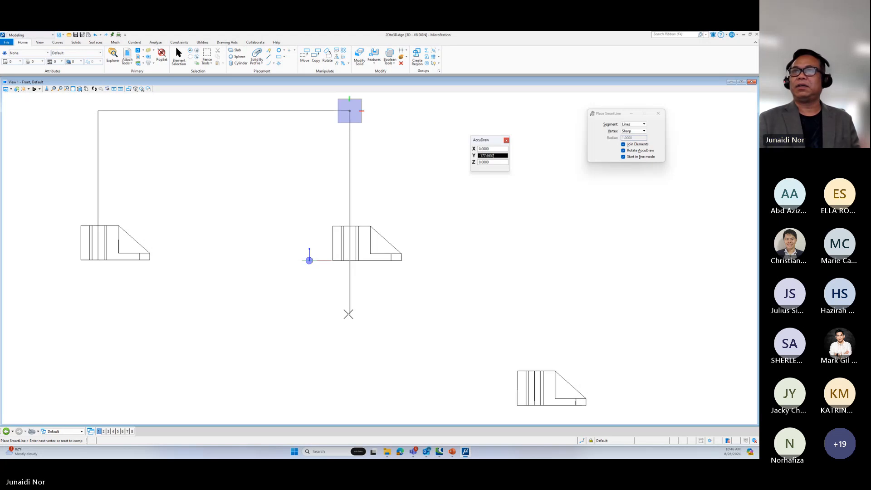
pyautogui.click(349, 313)
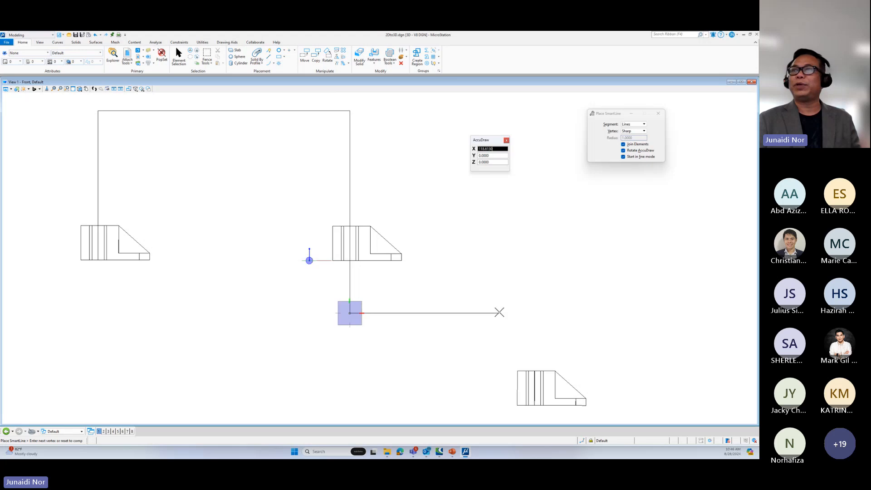
# Step: Extend the SmartLine horizontally along X in the top view from the middle bracket's hole to the centre of the lowest bracket's hole
pyautogui.click(79, 89)
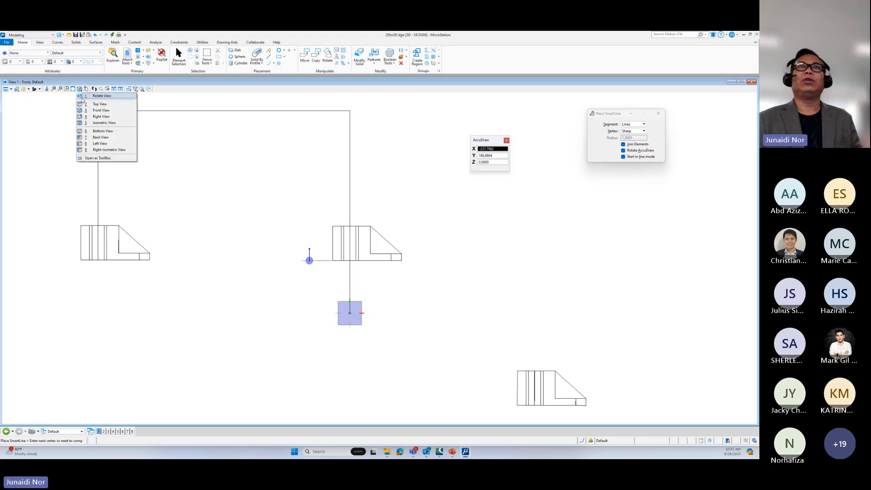
pyautogui.click(84, 105)
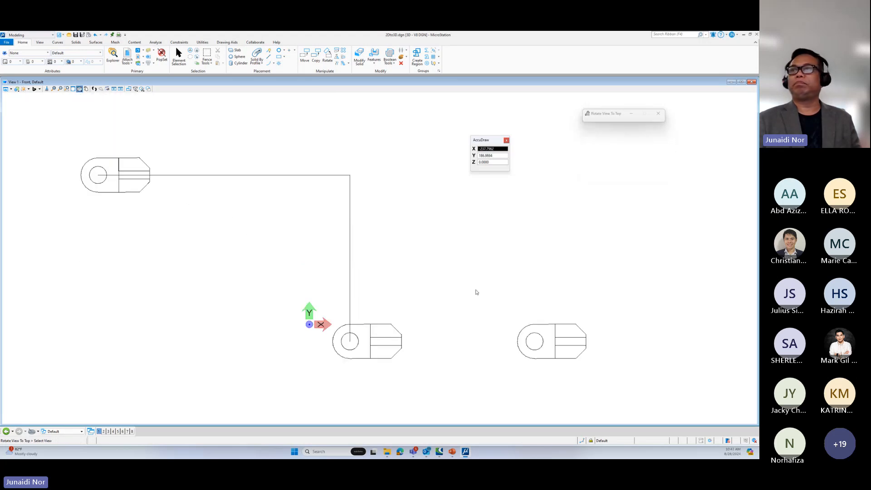
pyautogui.click(535, 341)
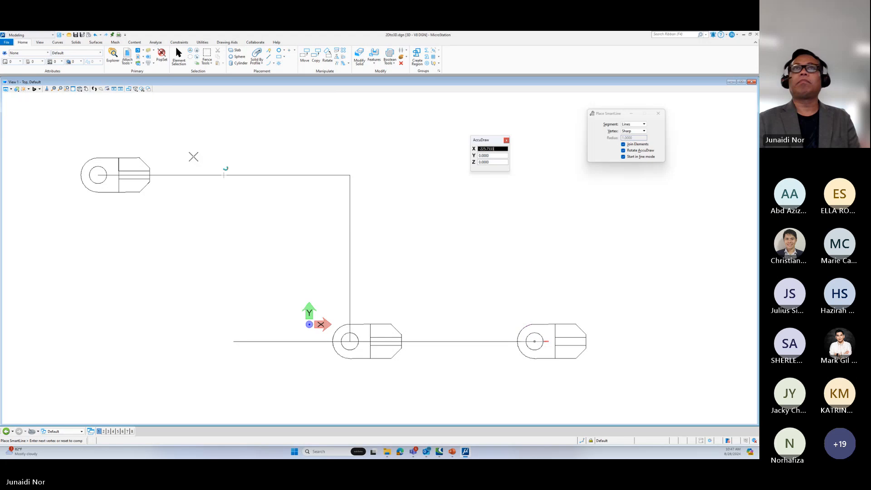
# Step: Add a vertical segment down to the top centre of the lowest bracket's hole in the front view, and finish the SmartLine
pyautogui.click(79, 90)
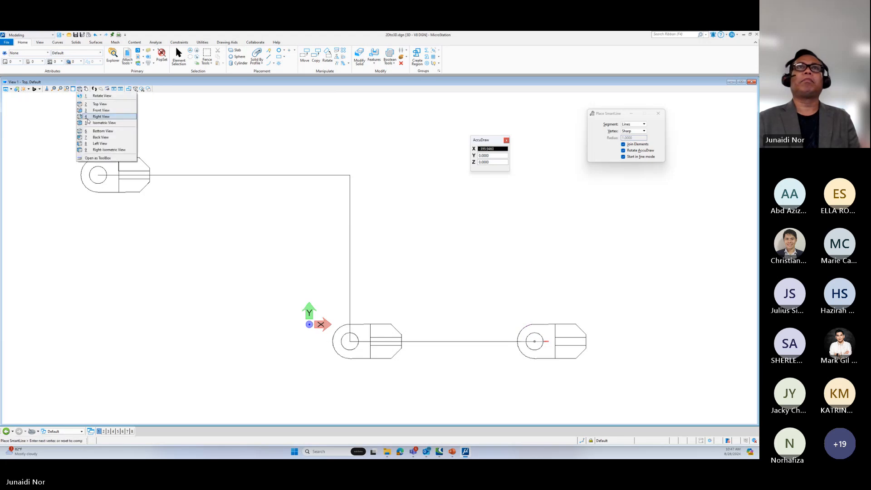
pyautogui.click(84, 124)
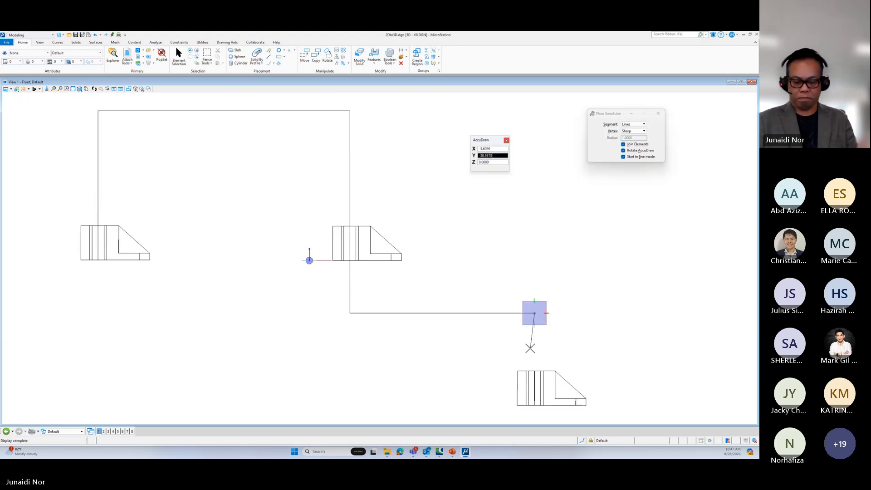
pyautogui.click(535, 370)
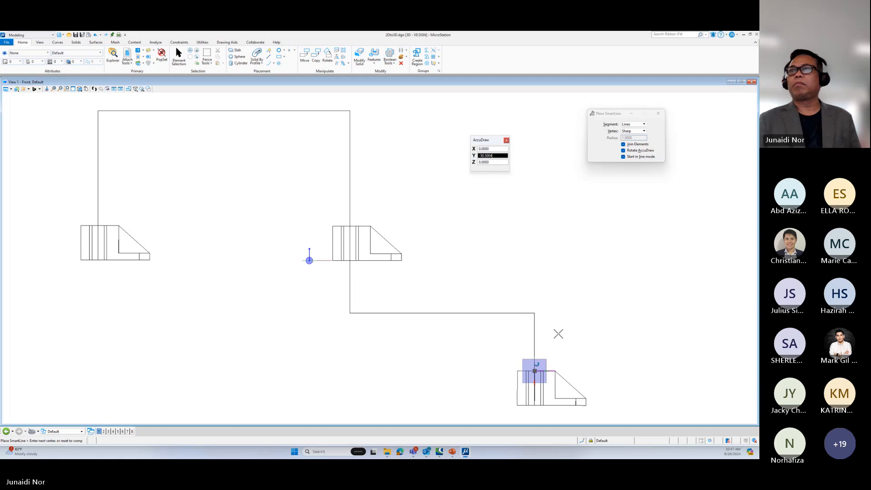
pyautogui.rightClick(558, 320)
pyautogui.click(80, 90)
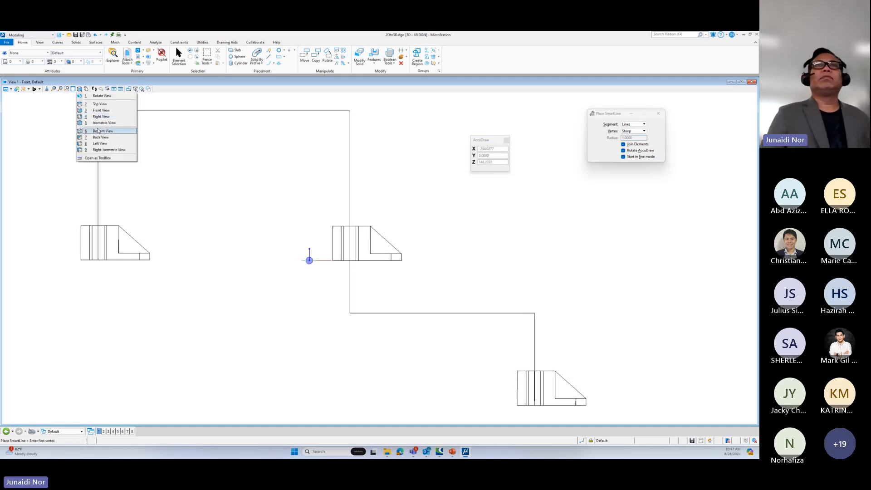
pyautogui.click(88, 135)
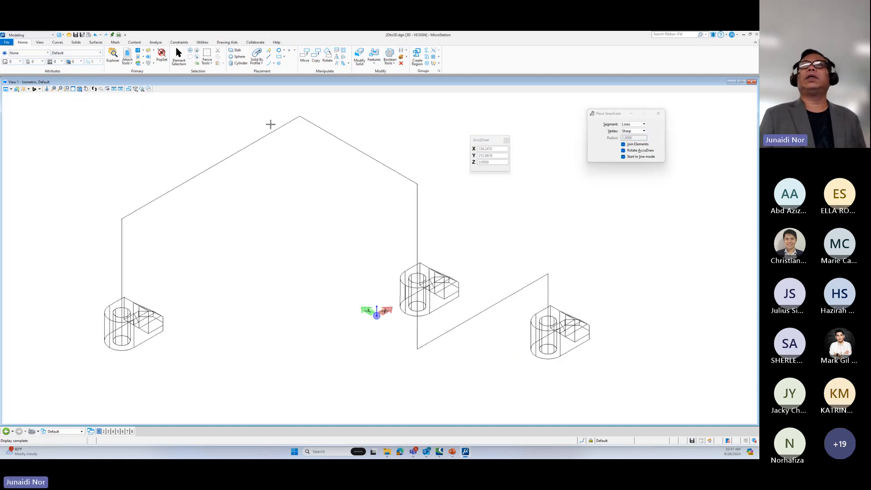
# Step: Round the three upper corners of the path between the far-left and middle brackets with circular fillets of radius 10, truncating both sides
pyautogui.click(31, 35)
pyautogui.click(20, 49)
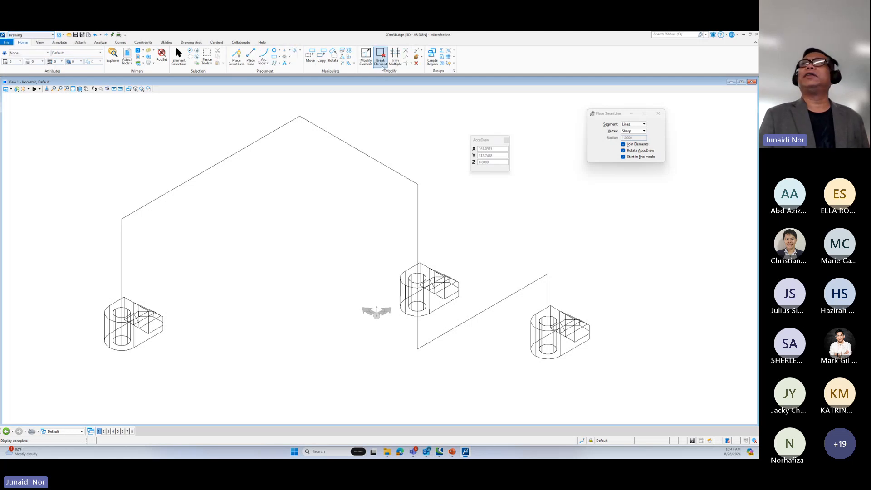
pyautogui.click(405, 62)
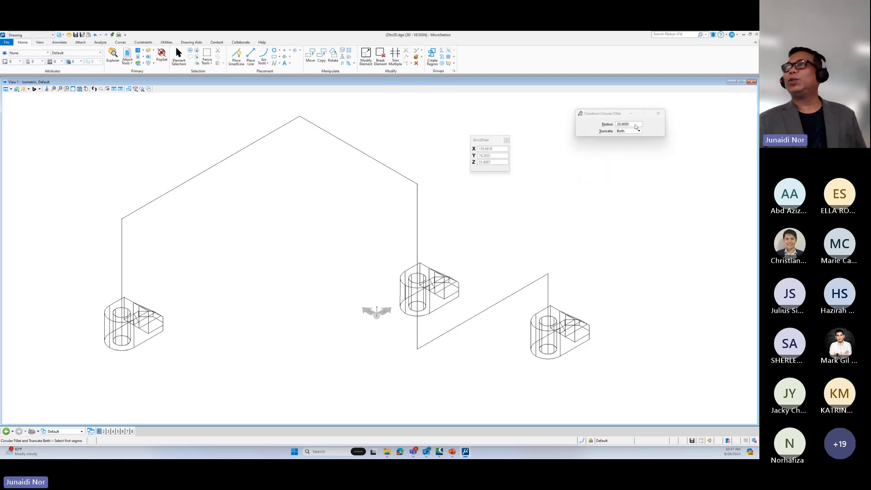
pyautogui.moveTo(636, 126); pyautogui.dragTo(601, 131)
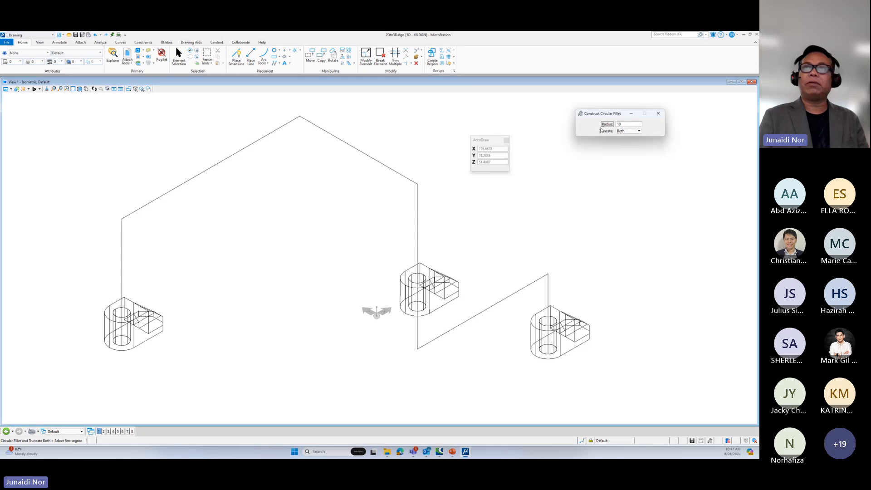
pyautogui.click(121, 233)
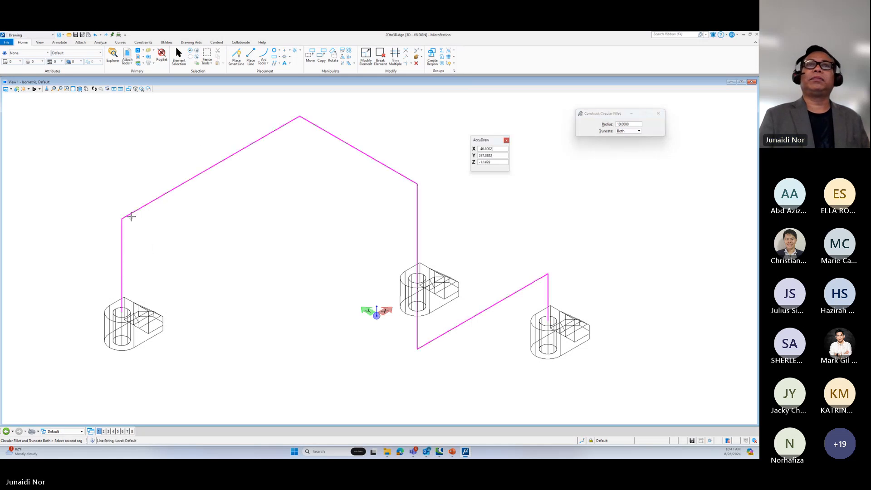
pyautogui.click(130, 215)
pyautogui.click(291, 121)
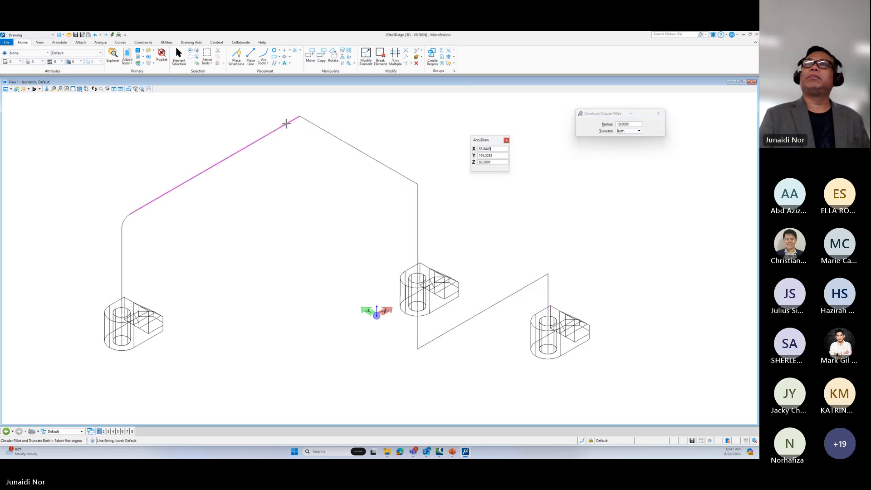
pyautogui.click(306, 121)
pyautogui.click(402, 178)
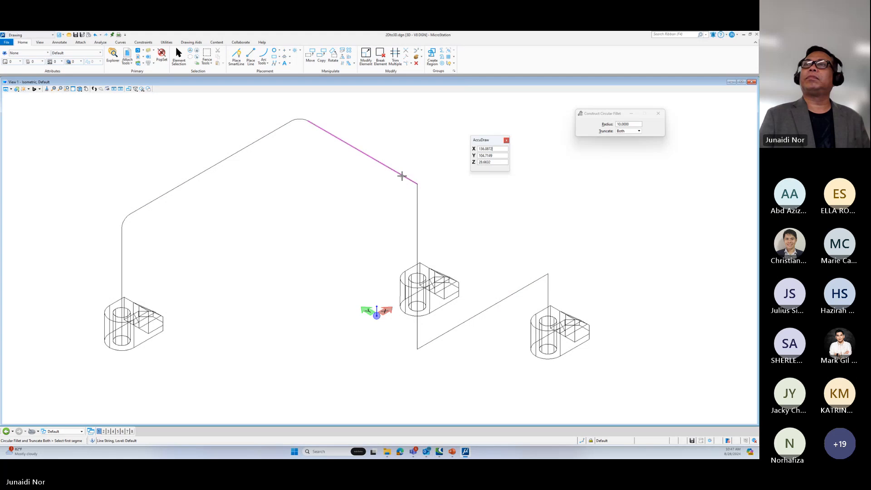
pyautogui.click(418, 196)
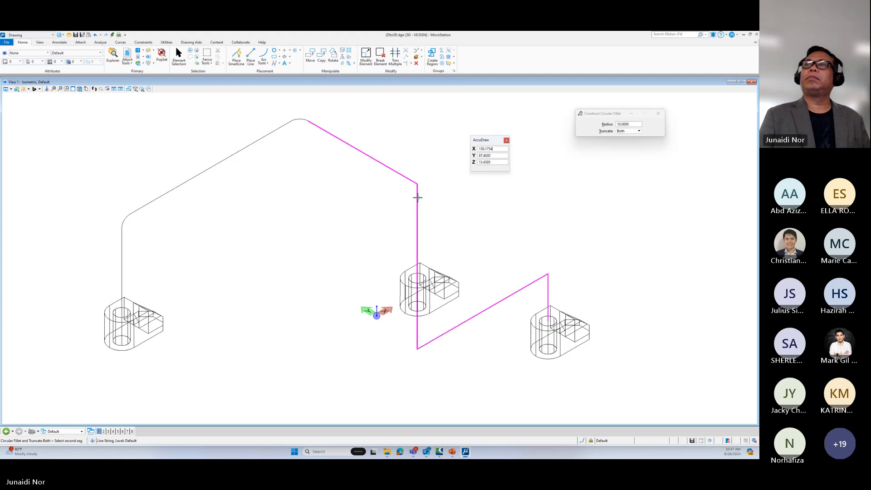
# Step: Fillet the two remaining path corners, below the middle bracket and above the lowest bracket, with radius 10
pyautogui.click(418, 330)
pyautogui.click(516, 295)
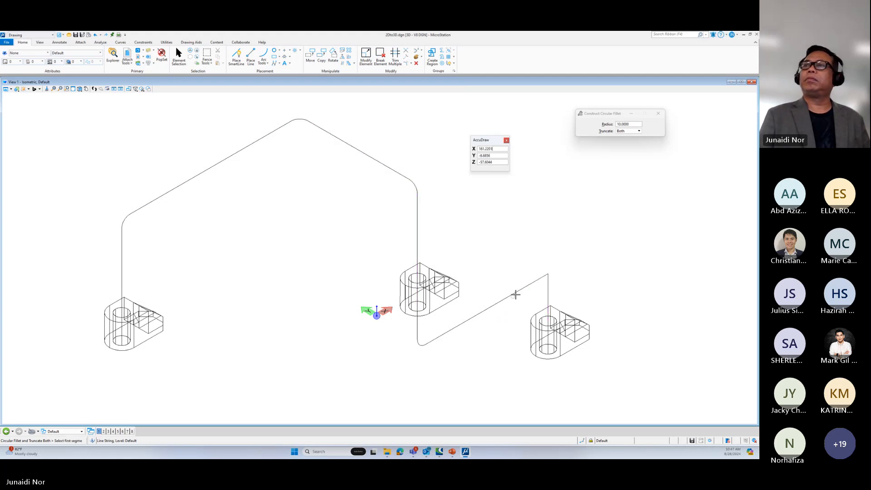
pyautogui.click(535, 281)
pyautogui.click(547, 280)
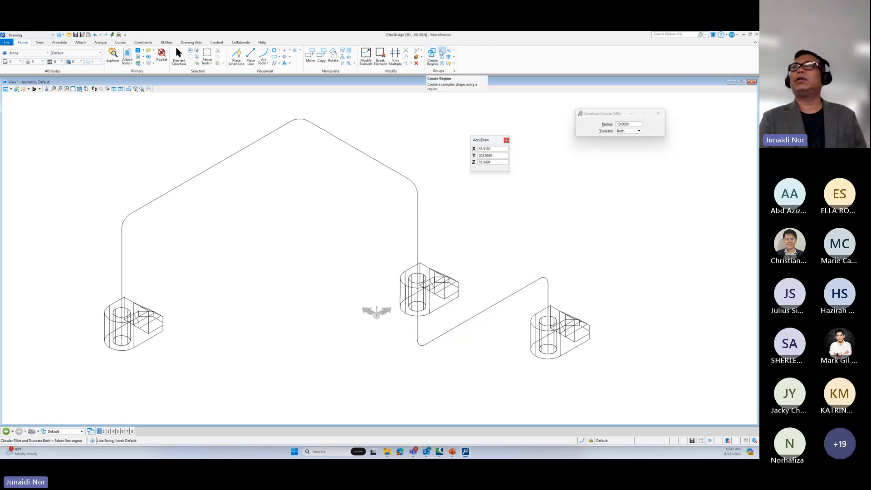
# Step: Join the filleted path segments and arcs into one complex chain using the Automatic method
pyautogui.click(441, 52)
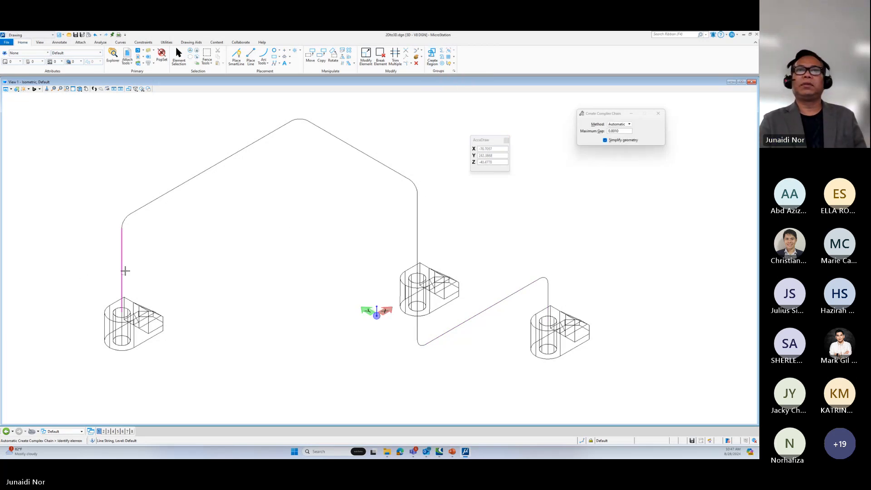
pyautogui.click(121, 246)
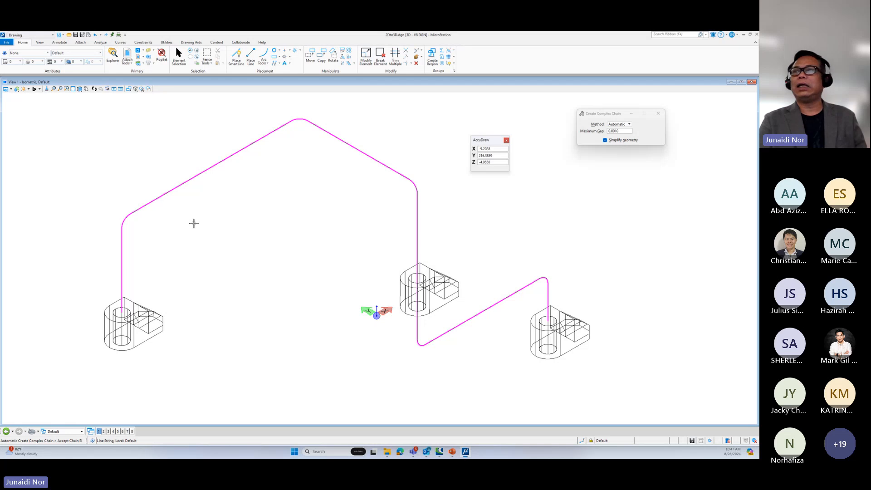
pyautogui.click(194, 223)
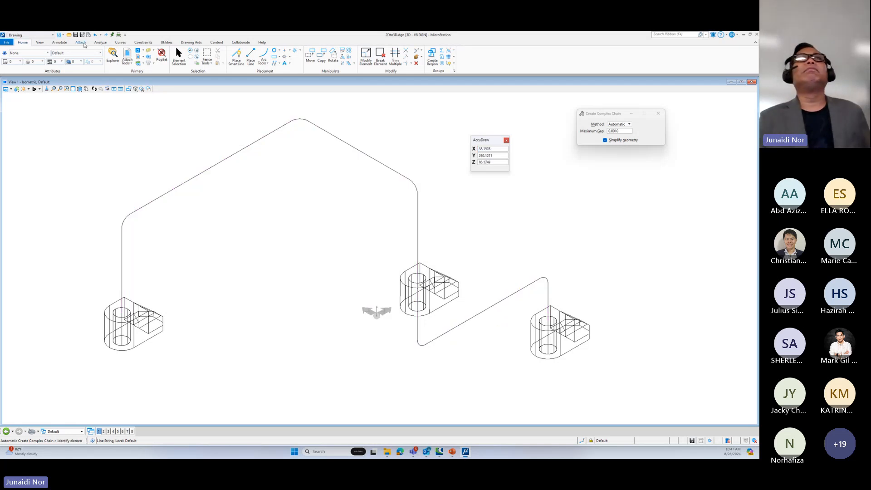
# Step: Extrude a hollow pipe along the chain with inner diameter 7.5 and outer diameter 15, hiding the path and profile
pyautogui.click(46, 35)
pyautogui.click(51, 60)
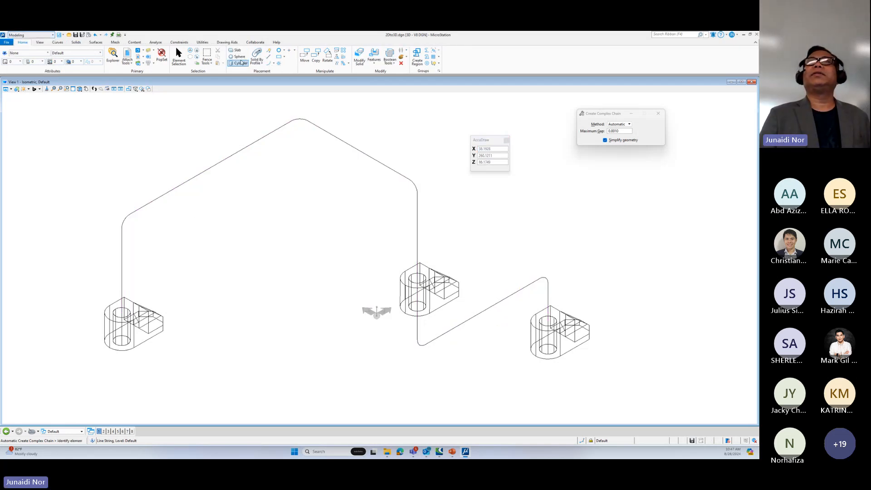
pyautogui.click(256, 63)
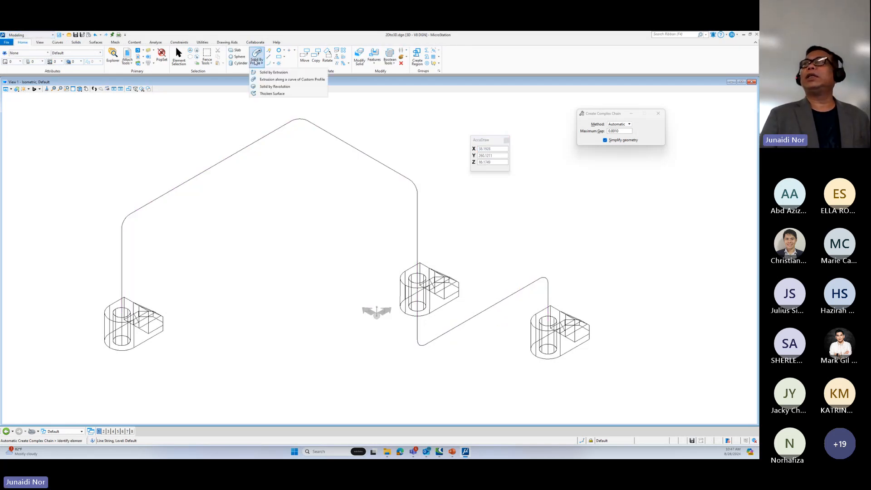
pyautogui.click(290, 80)
pyautogui.click(656, 170)
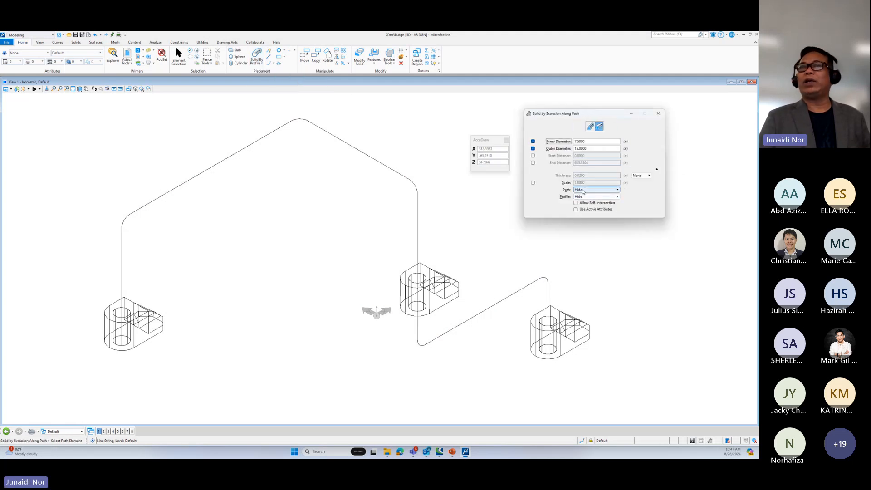
pyautogui.click(121, 249)
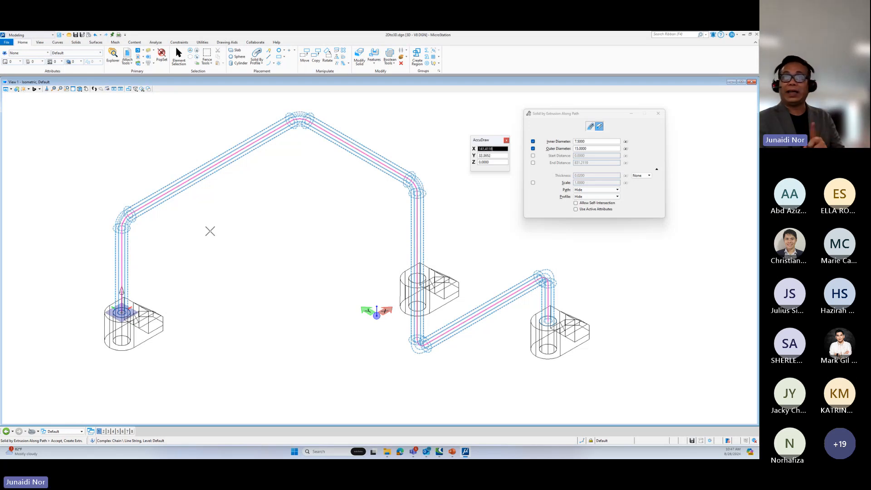
pyautogui.click(210, 231)
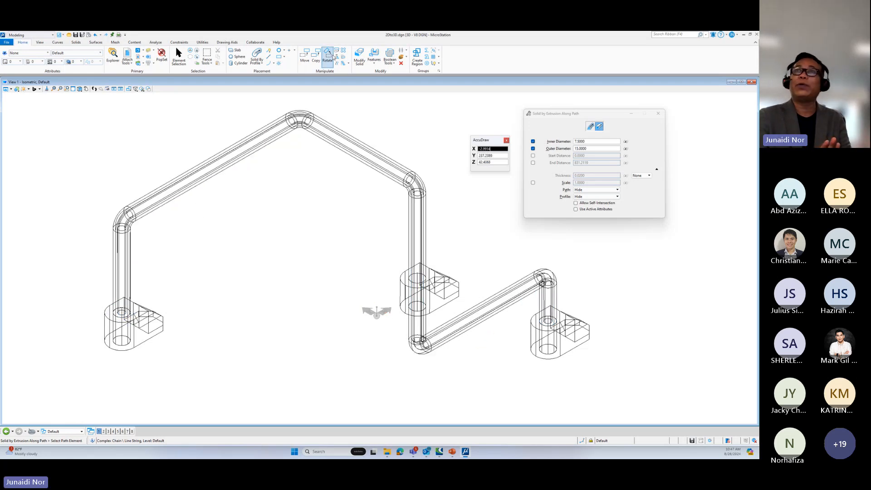
# Step: Delete the extruded pipe and undo the recent operations back to the earlier path with larger fillets and the original bracket positions
pyautogui.click(401, 64)
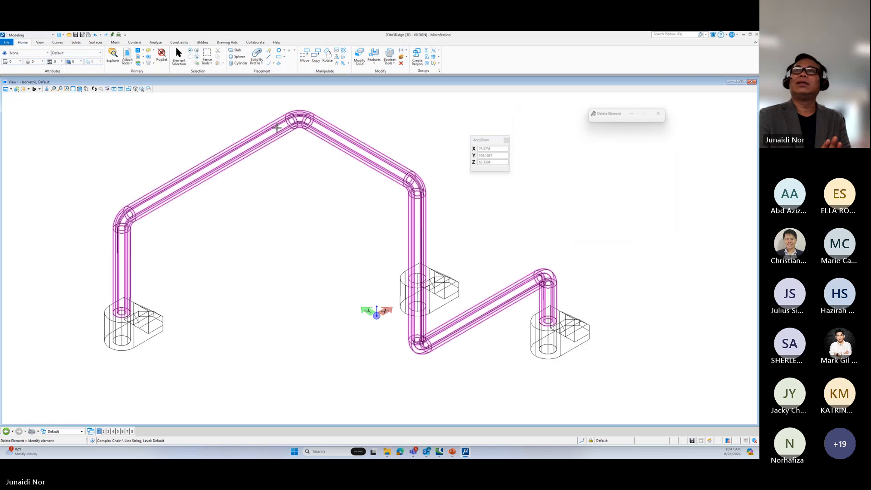
pyautogui.click(293, 125)
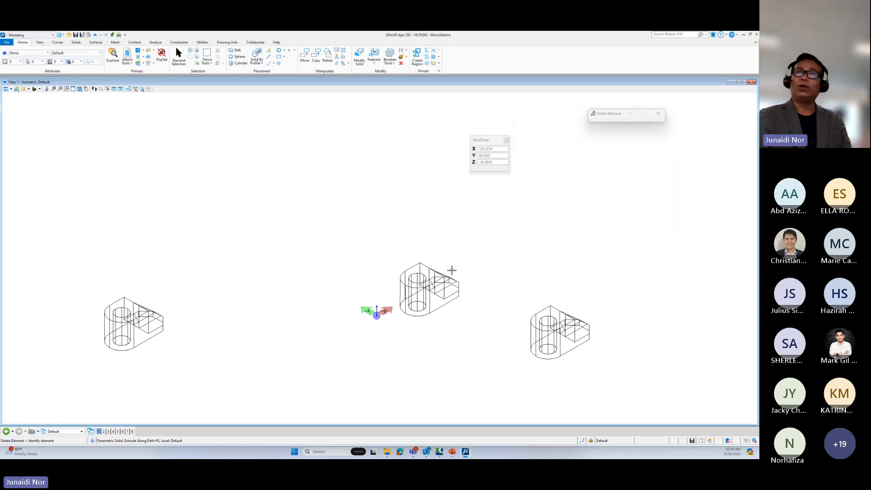
pyautogui.hotkey('ctrl', 'z')
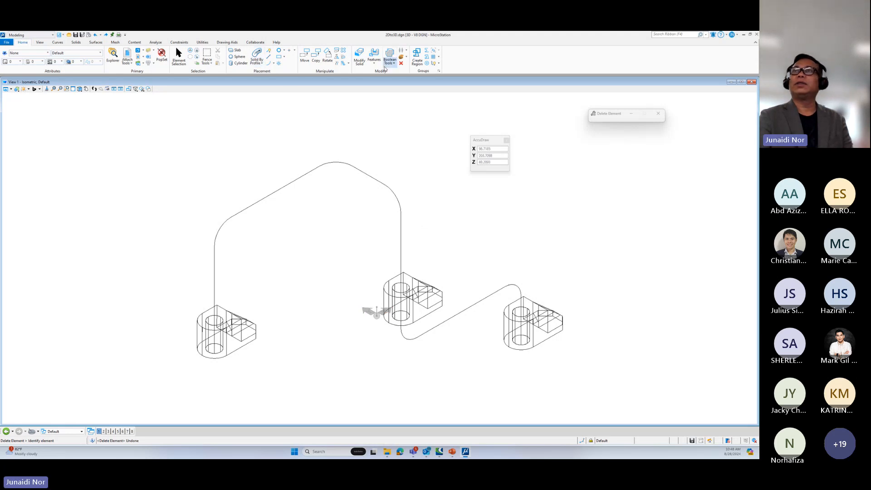
# Step: Create a complex chain from the restored path with the larger fillets using the Automatic method
pyautogui.click(414, 58)
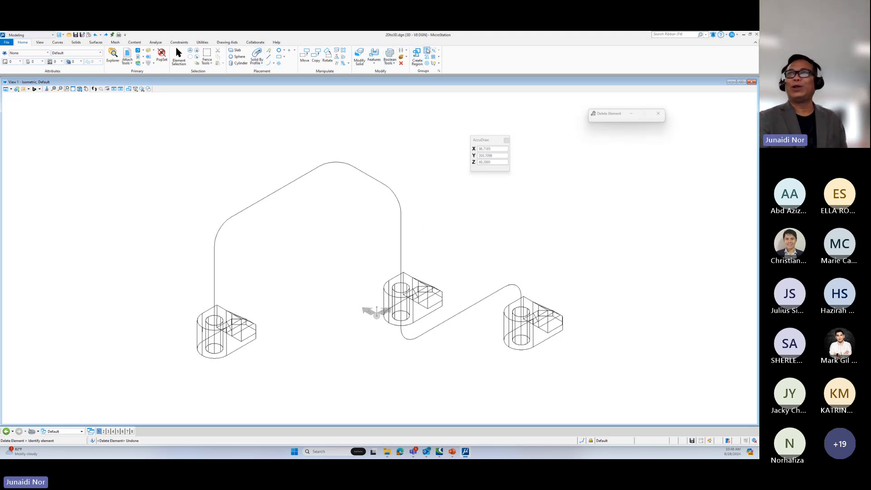
pyautogui.click(211, 278)
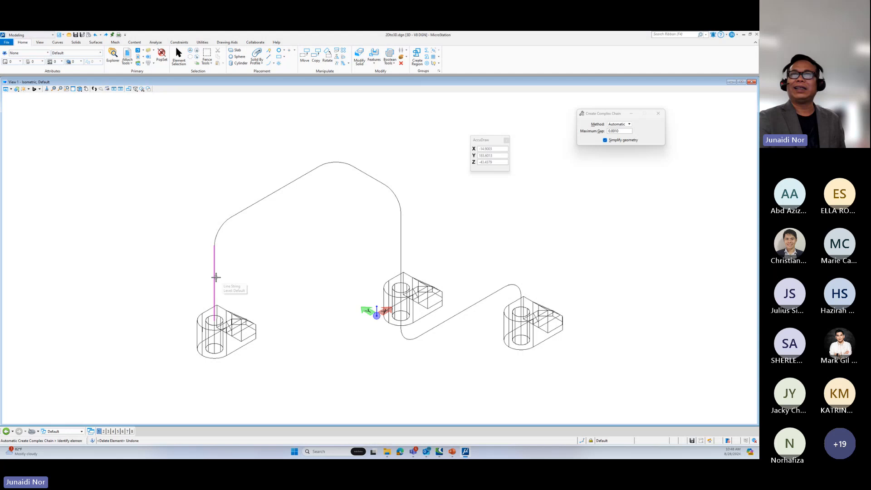
pyautogui.click(265, 236)
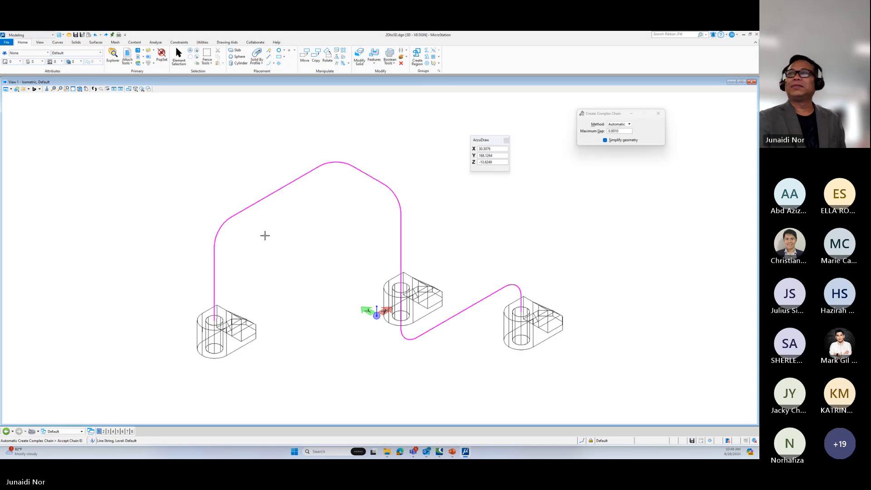
pyautogui.click(265, 236)
# Step: Try to extrude a hollow pipe along the chain with inner diameter 7.5 and outer diameter 15, keeping the path and profile shown
pyautogui.click(257, 54)
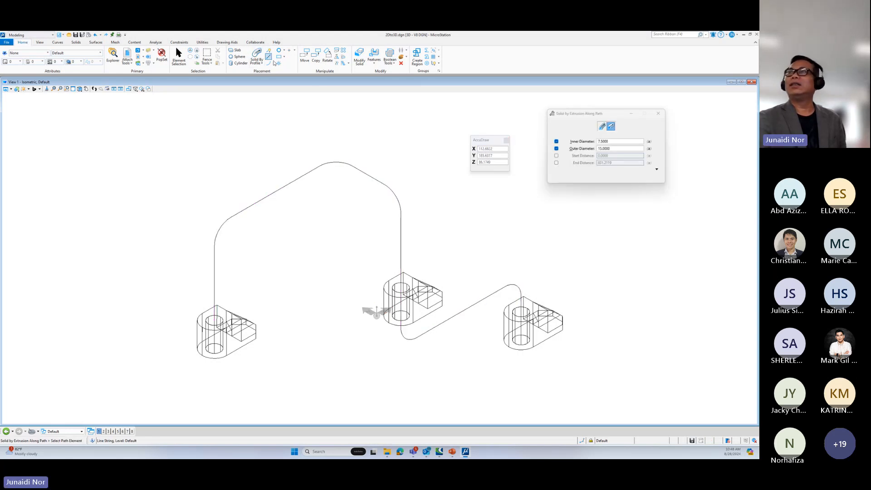
pyautogui.click(607, 191)
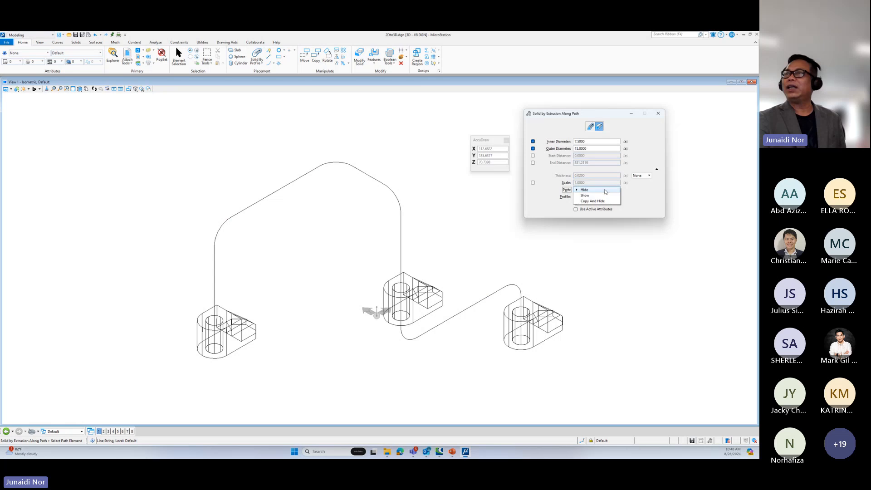
pyautogui.click(603, 197)
pyautogui.click(602, 197)
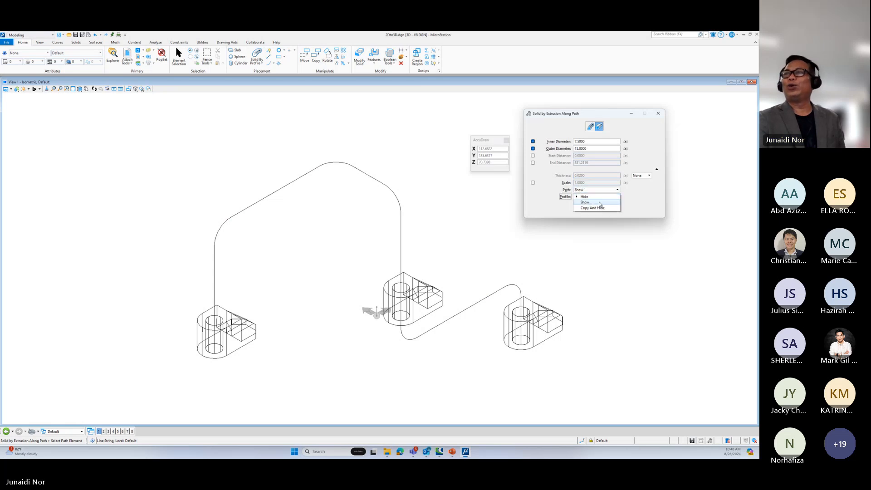
pyautogui.click(600, 206)
pyautogui.click(214, 263)
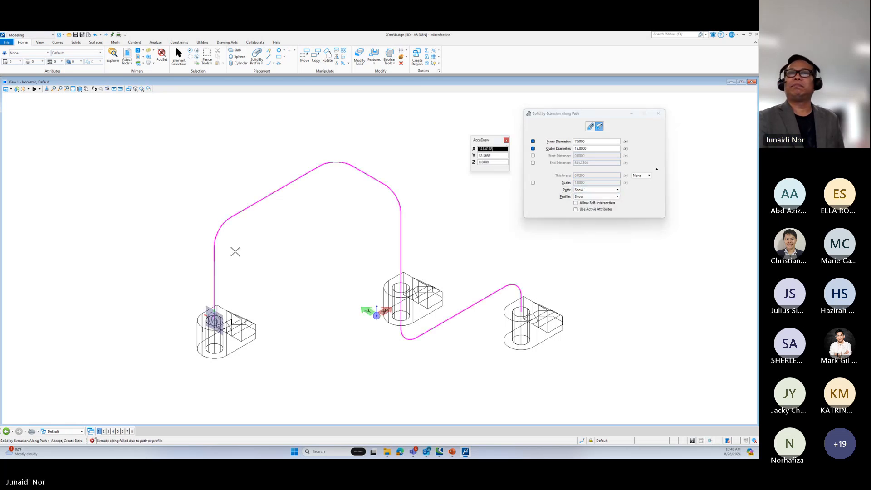
pyautogui.rightClick(247, 243)
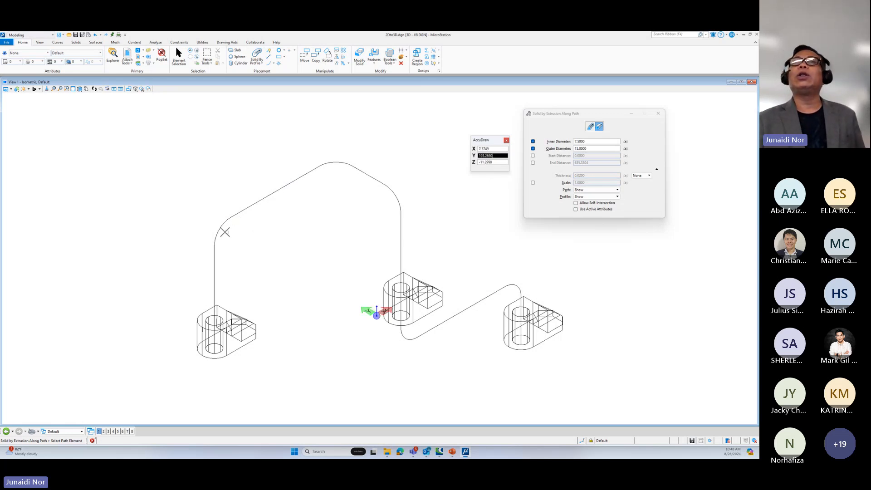
# Step: Undo the chain and the circular fillets back to the sharp-cornered path
pyautogui.hotkey('ctrl', 'z')
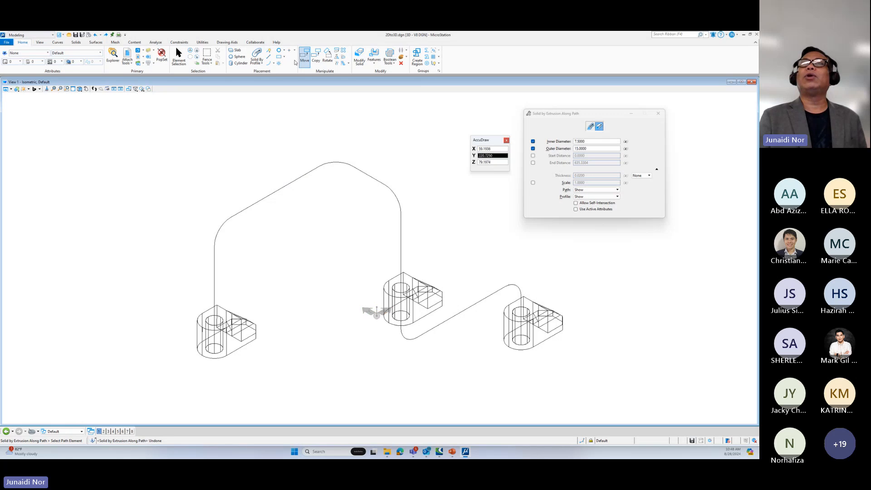
pyautogui.click(401, 63)
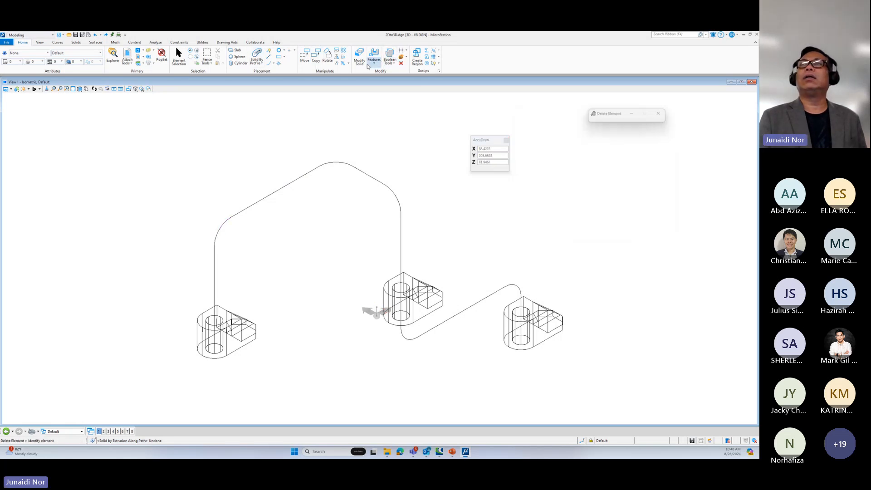
pyautogui.hotkey('ctrl', 'z')
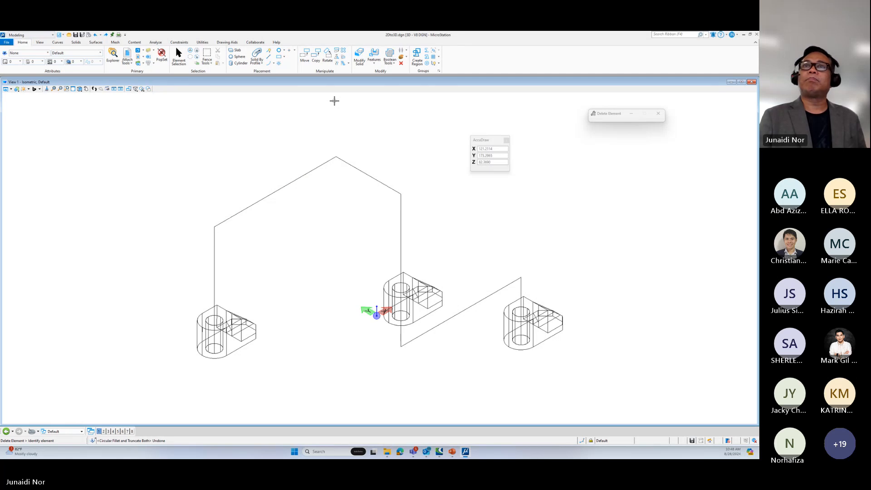
# Step: Switch to the Drawing workflow and fillet all five corners of the path with radius 10, truncating both segments
pyautogui.click(51, 35)
pyautogui.click(25, 41)
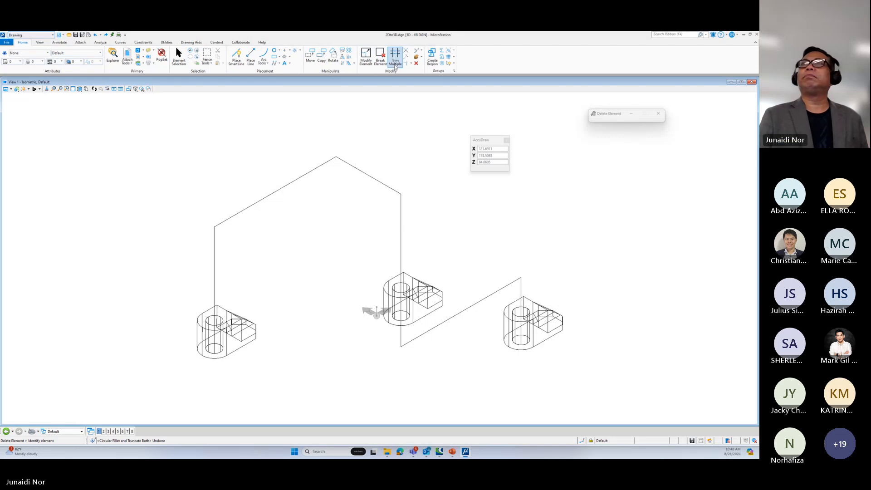
pyautogui.click(406, 65)
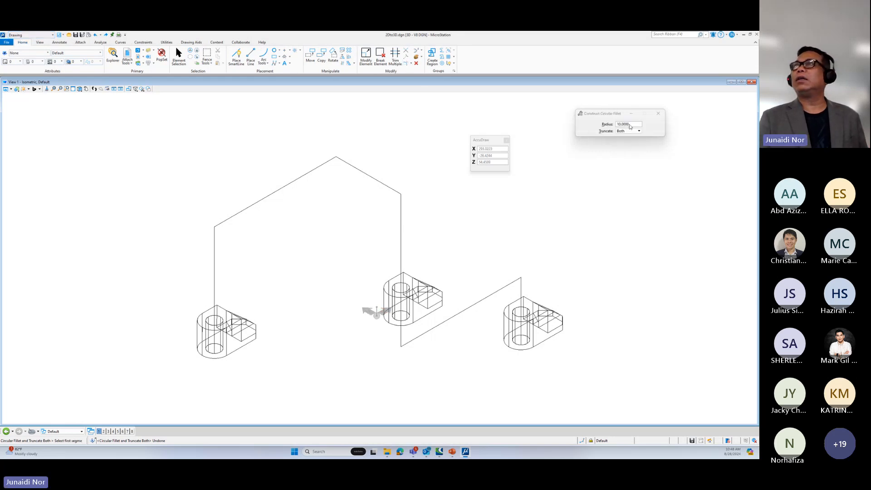
pyautogui.click(214, 237)
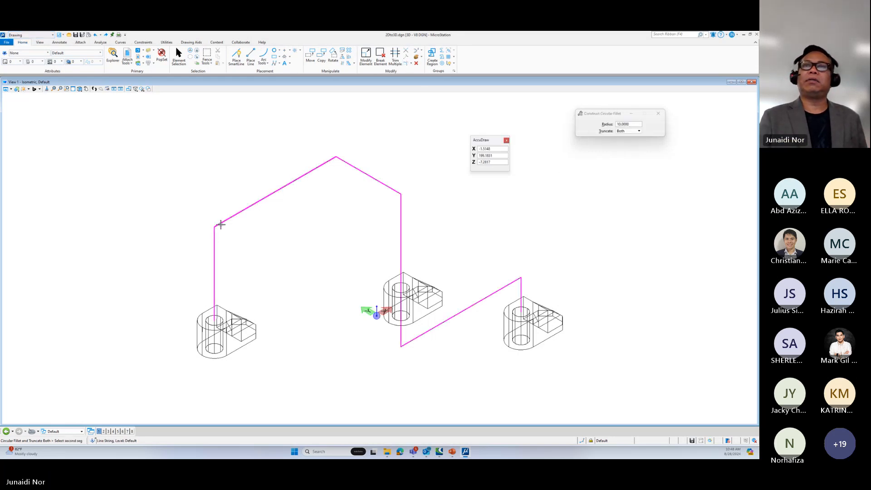
pyautogui.click(221, 224)
pyautogui.click(326, 165)
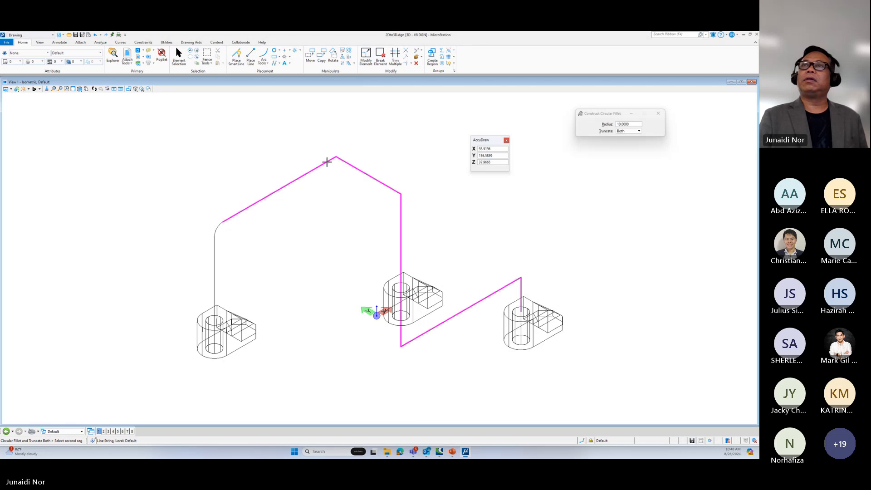
pyautogui.click(345, 161)
pyautogui.click(391, 189)
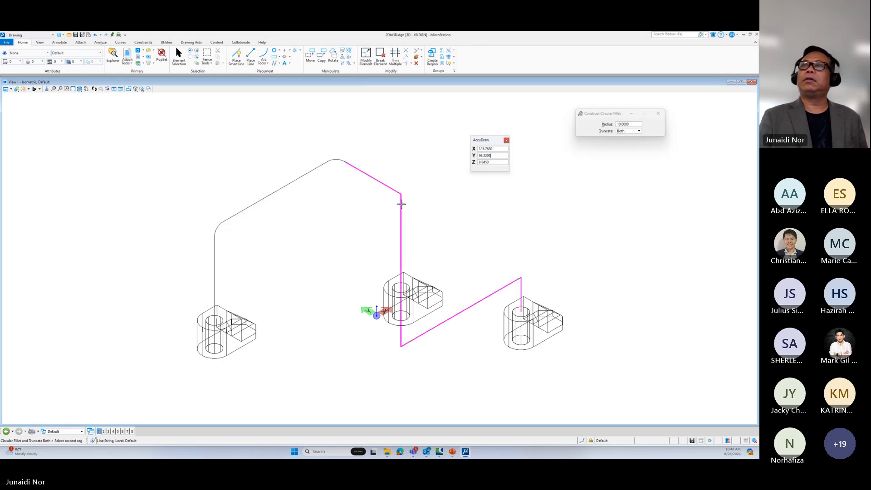
pyautogui.click(401, 200)
pyautogui.click(399, 334)
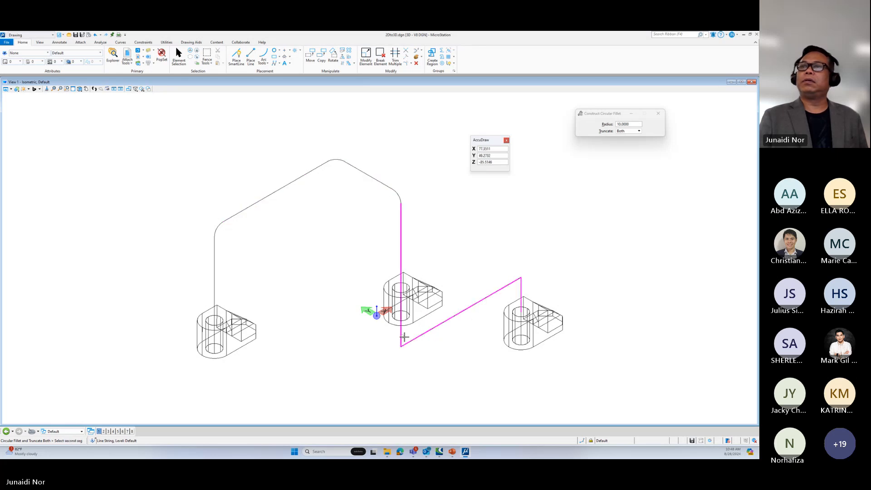
pyautogui.click(411, 341)
pyautogui.click(510, 283)
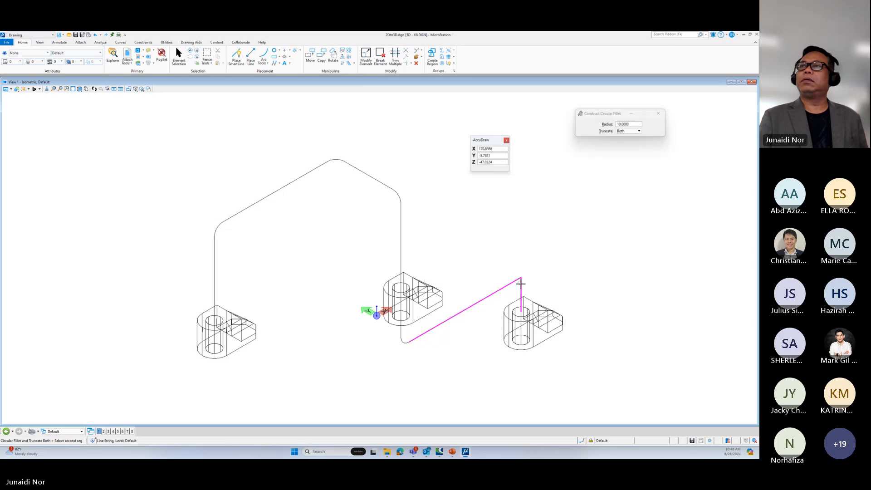
pyautogui.click(521, 286)
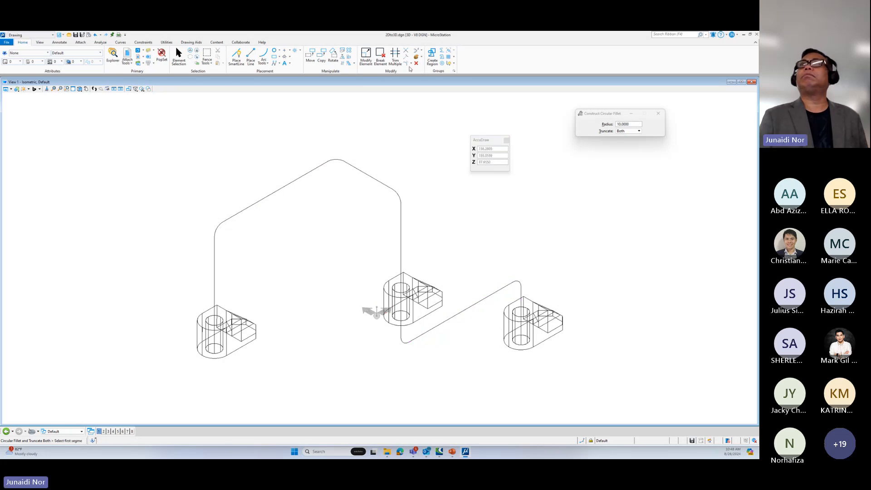
# Step: Try to join the newly filleted path into a complex chain using the Automatic method
pyautogui.click(440, 50)
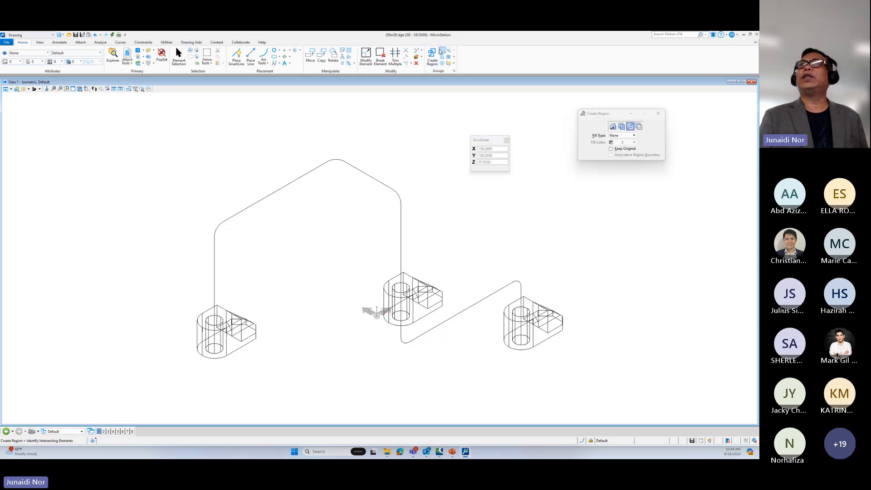
pyautogui.click(215, 248)
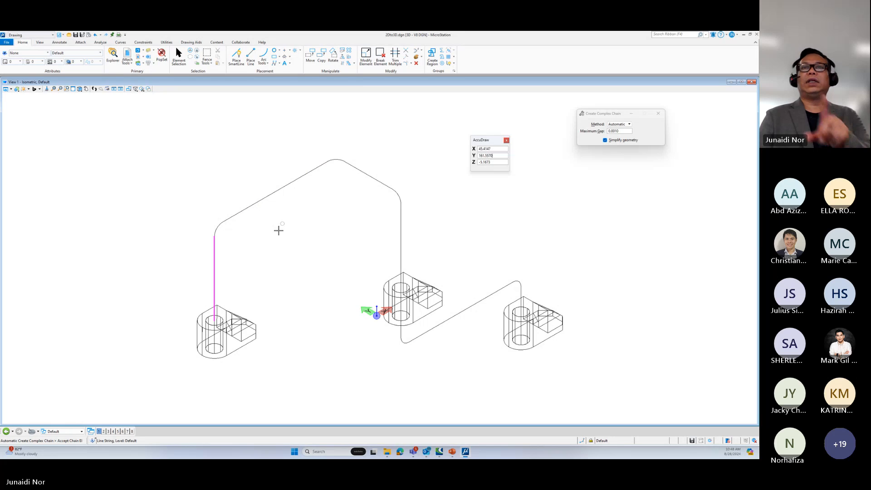
pyautogui.click(256, 254)
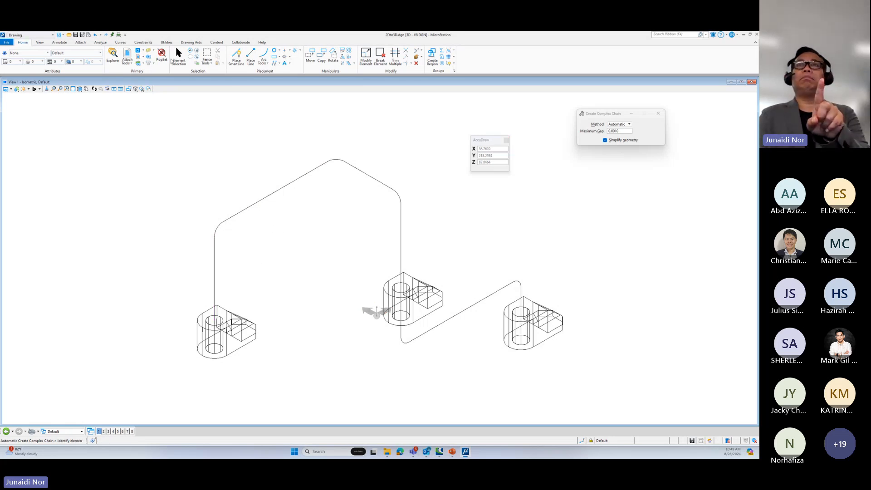
# Step: Replace the vertical path segment above the leftmost bracket with a SmartLine from the fillet's end to the top centre of its hole
pyautogui.click(179, 56)
pyautogui.click(213, 275)
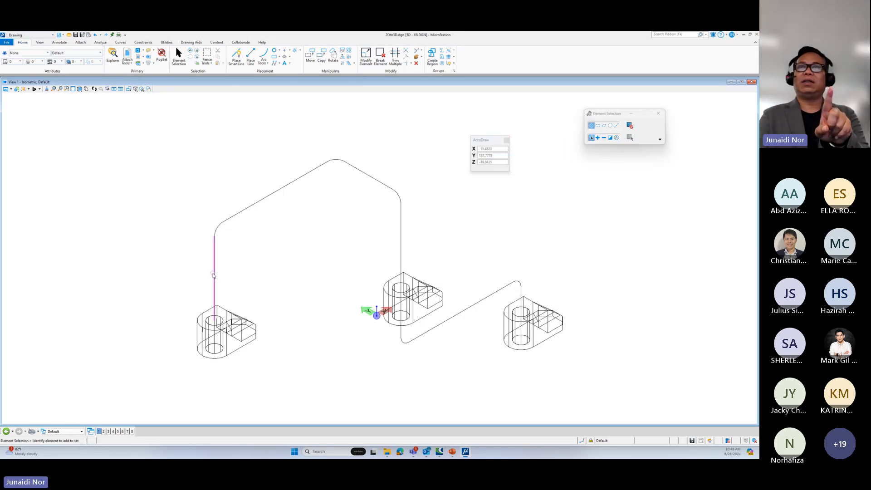
pyautogui.press('Delete')
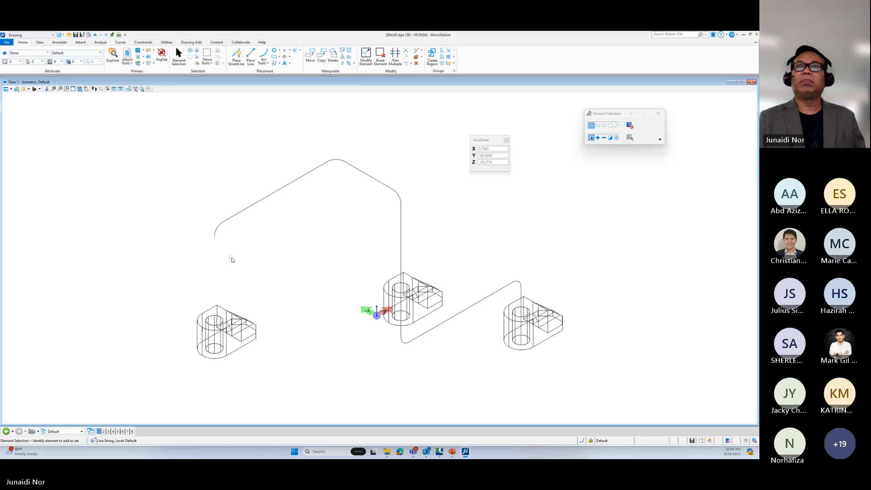
pyautogui.click(215, 236)
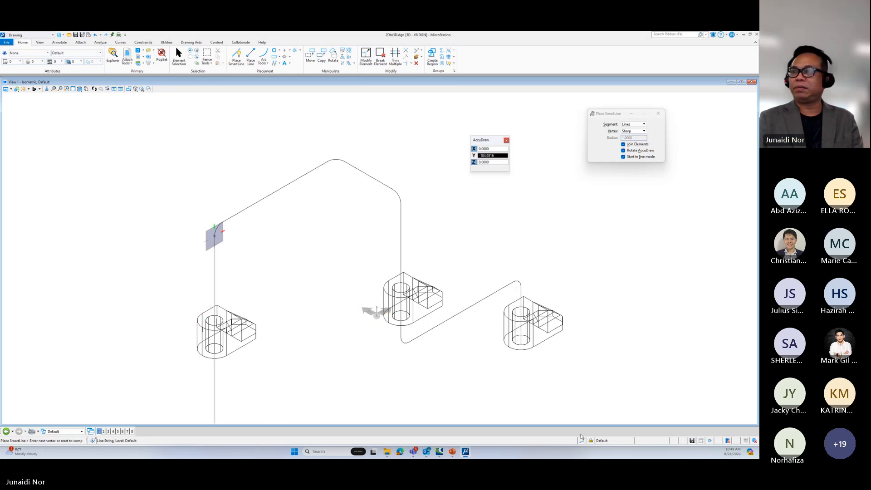
pyautogui.click(582, 442)
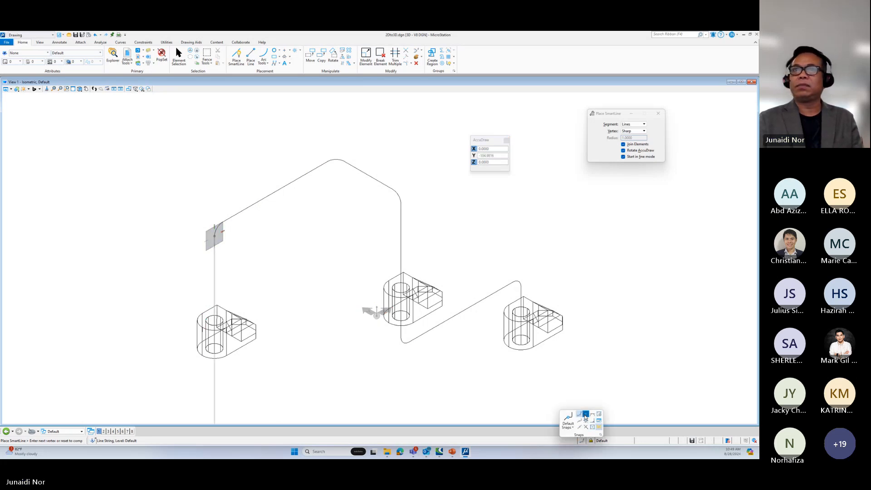
pyautogui.click(586, 419)
pyautogui.click(201, 318)
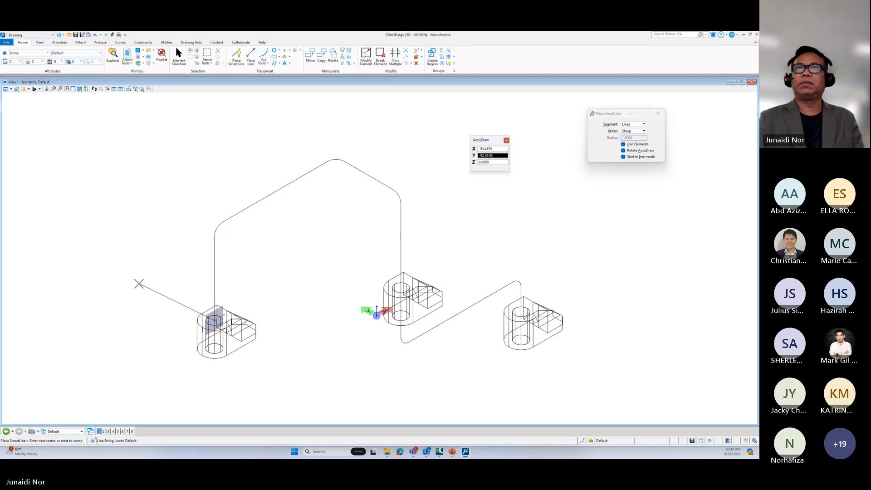
pyautogui.rightClick(138, 285)
# Step: Try again to create an Automatic complex chain starting from the redrawn vertical segment
pyautogui.click(442, 50)
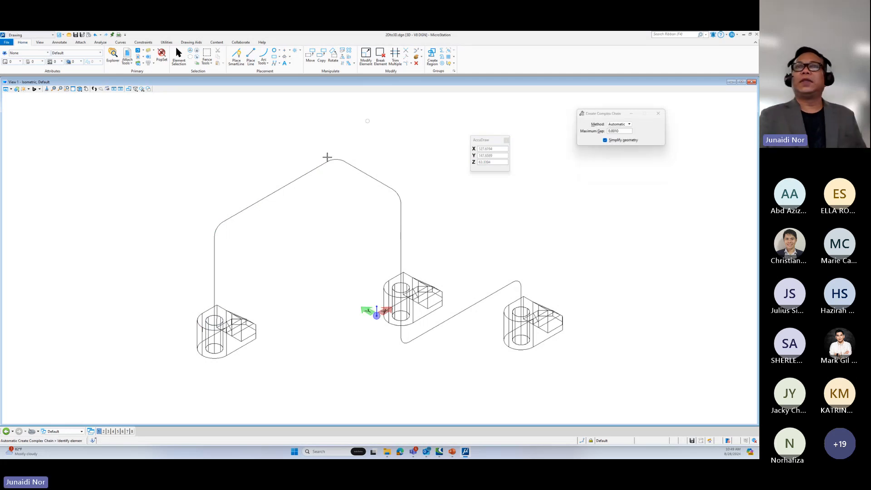
pyautogui.click(214, 246)
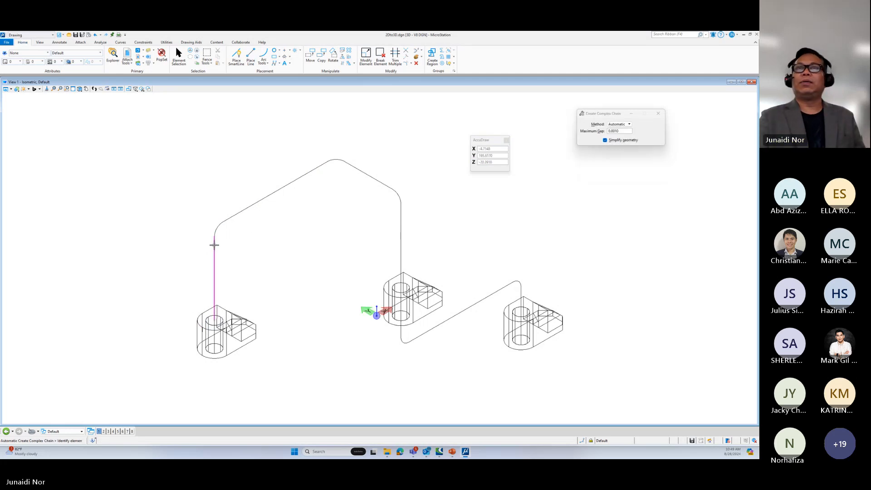
pyautogui.click(258, 230)
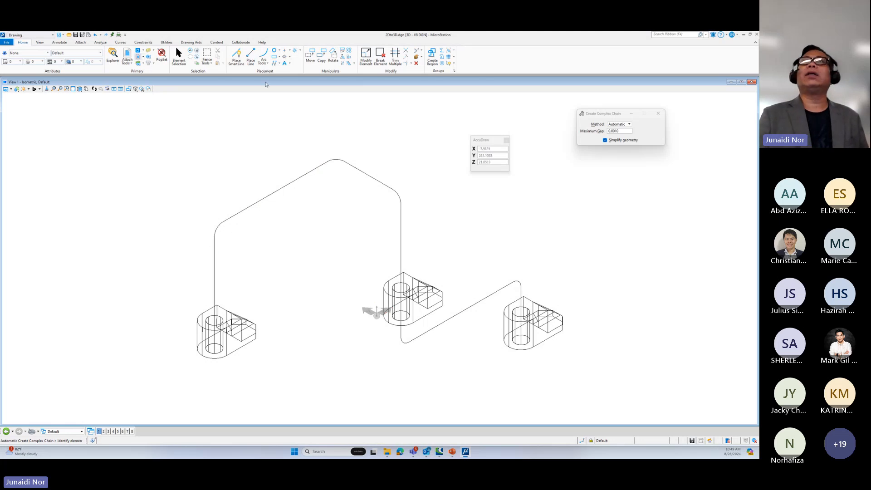
# Step: Delete all remaining path lines and fillet arcs, leaving only the three brackets
pyautogui.click(416, 63)
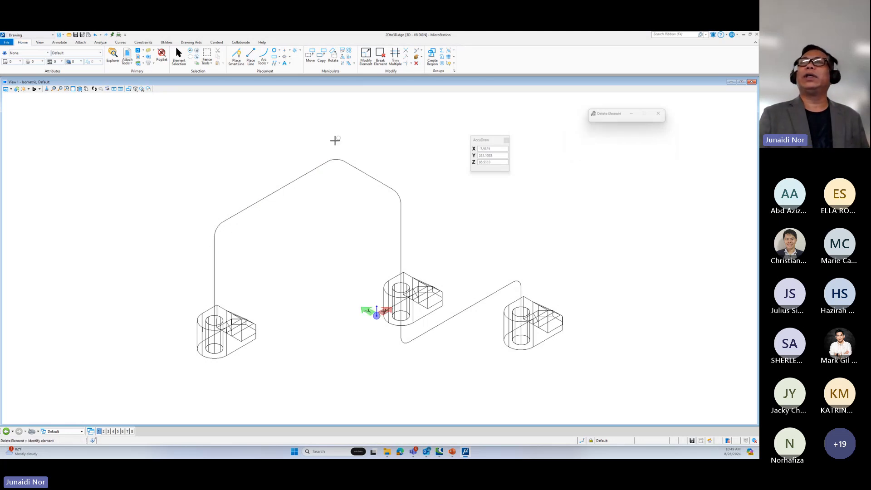
pyautogui.click(309, 173)
pyautogui.click(378, 183)
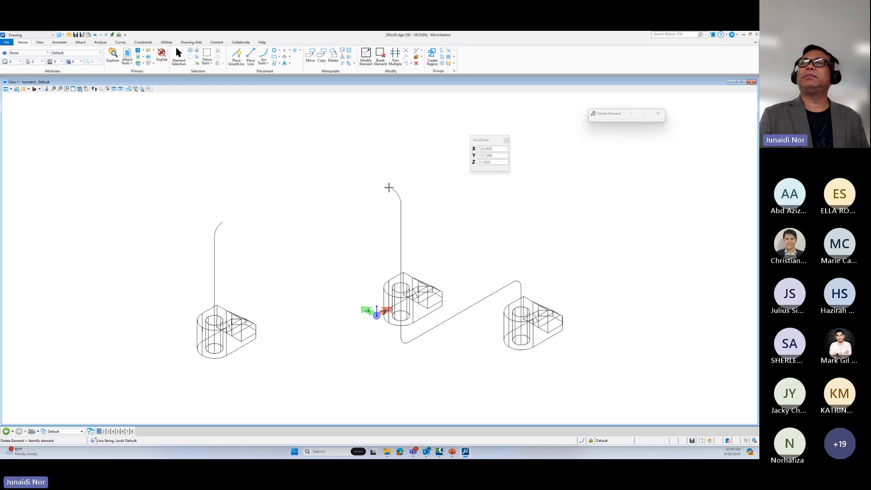
pyautogui.click(402, 219)
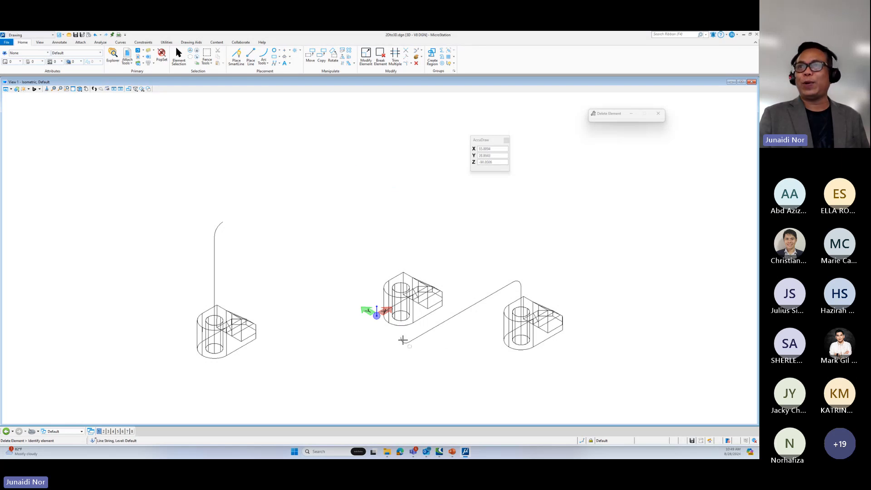
pyautogui.click(417, 337)
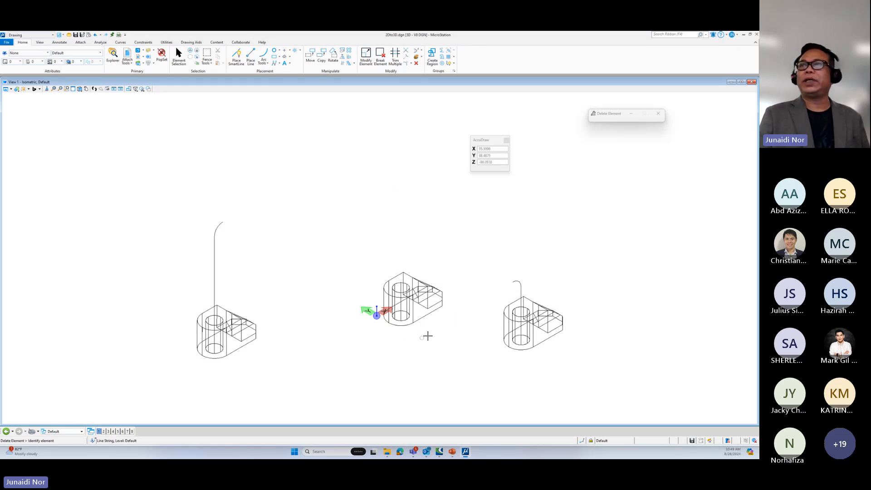
pyautogui.click(519, 290)
pyautogui.click(215, 237)
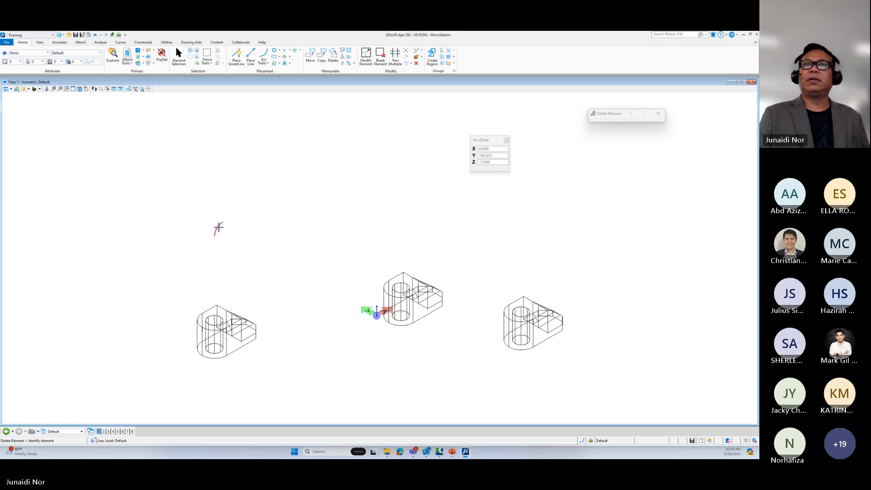
# Step: In the front view, move the leftmost bracket horizontally farther away from the middle bracket
pyautogui.click(80, 88)
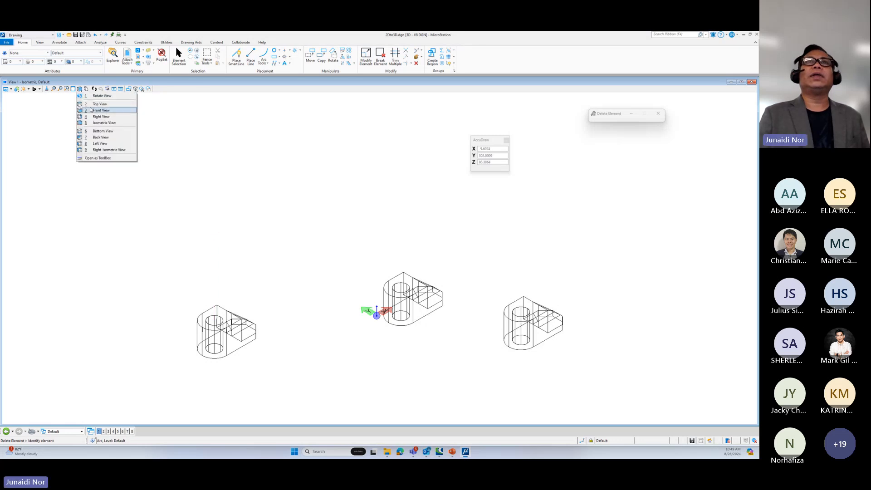
pyautogui.click(100, 110)
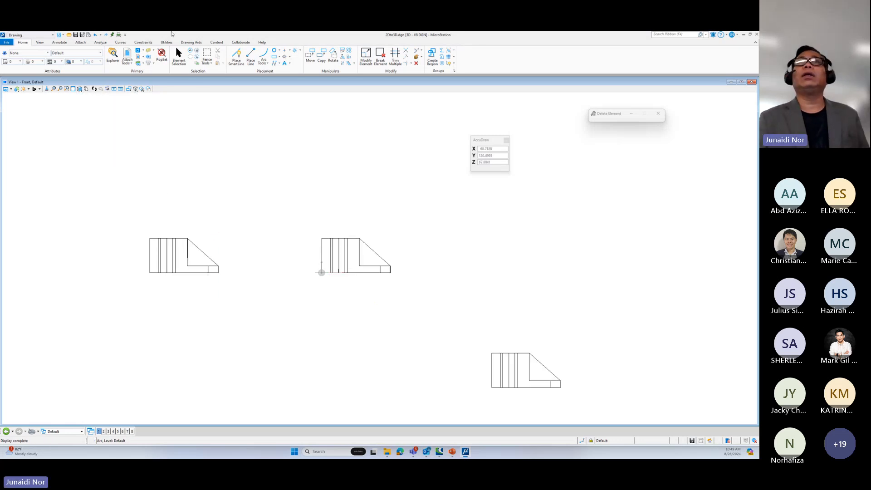
pyautogui.click(311, 55)
pyautogui.moveTo(248, 206); pyautogui.dragTo(129, 296)
pyautogui.click(151, 255)
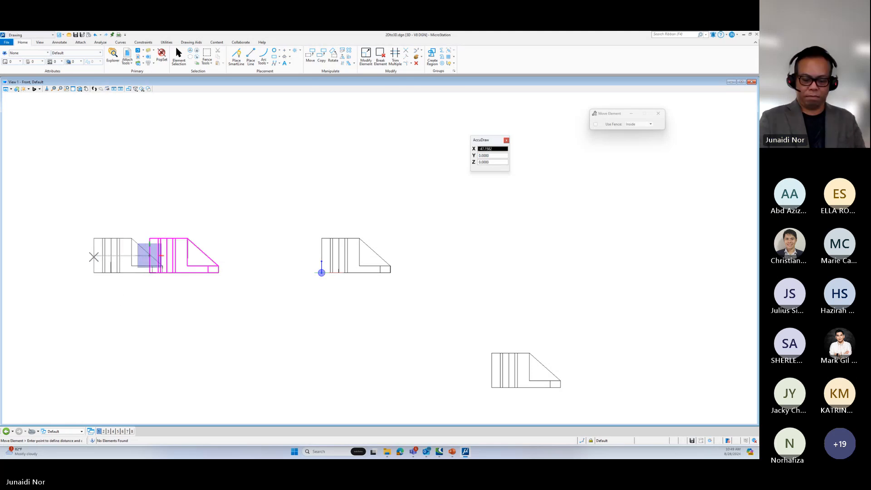
pyautogui.click(90, 256)
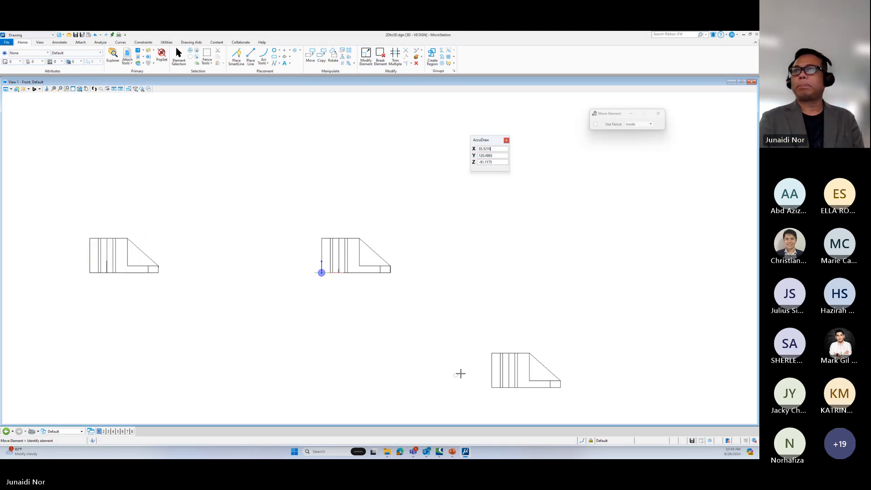
# Step: Move the rightmost bracket straight down in the front view, keeping its horizontal position
pyautogui.moveTo(477, 343); pyautogui.dragTo(574, 404)
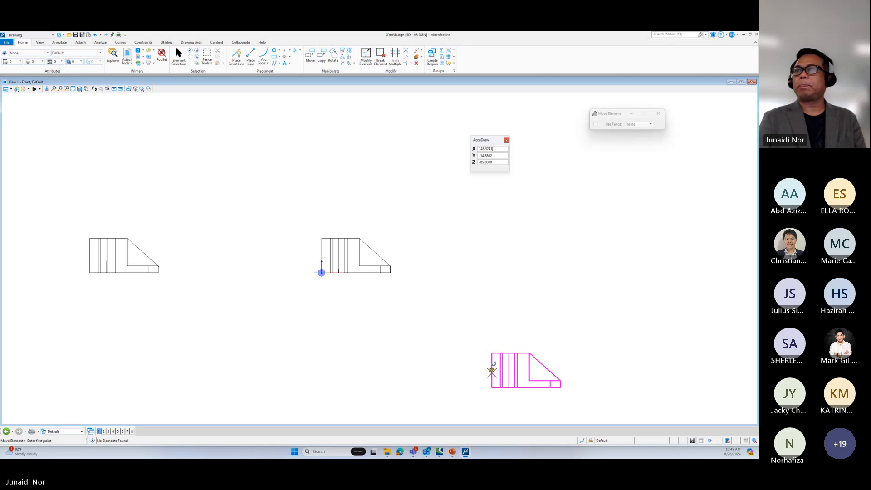
pyautogui.click(492, 371)
pyautogui.click(490, 401)
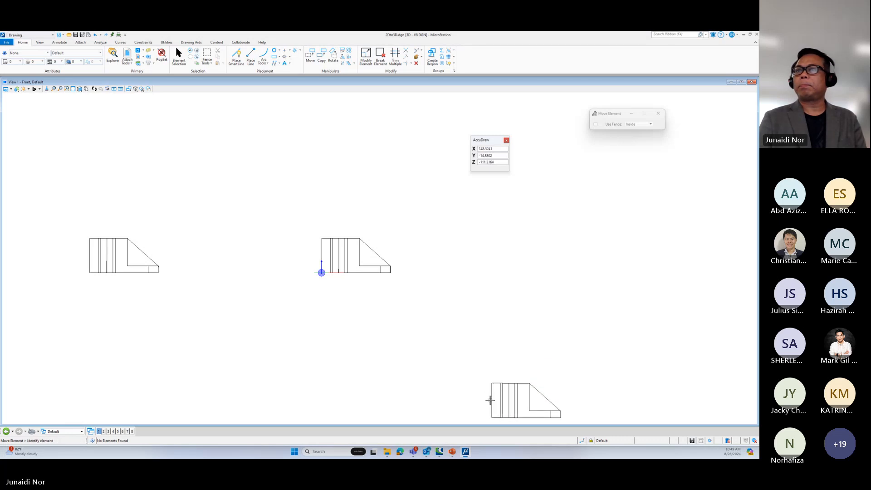
# Step: In the isometric view, start a SmartLine at the top centre of the leftmost bracket's hole and run it 100 units vertically upward using Center snap
pyautogui.click(80, 89)
pyautogui.click(98, 122)
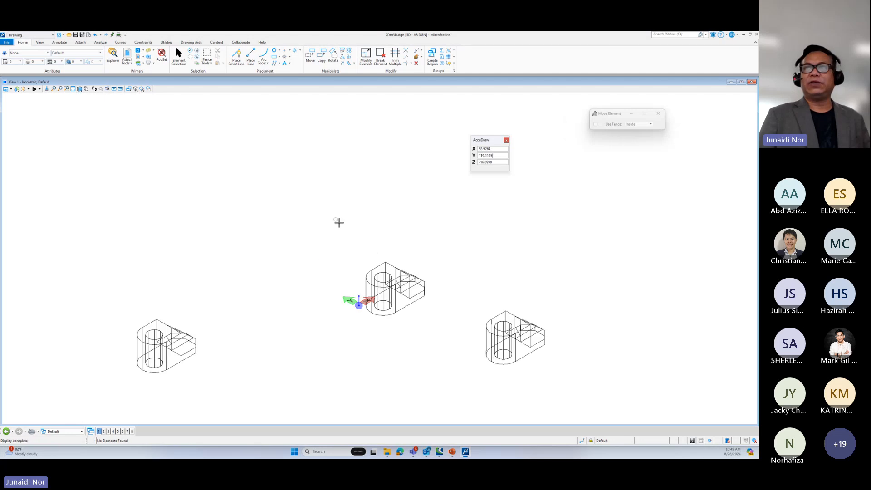
pyautogui.click(237, 55)
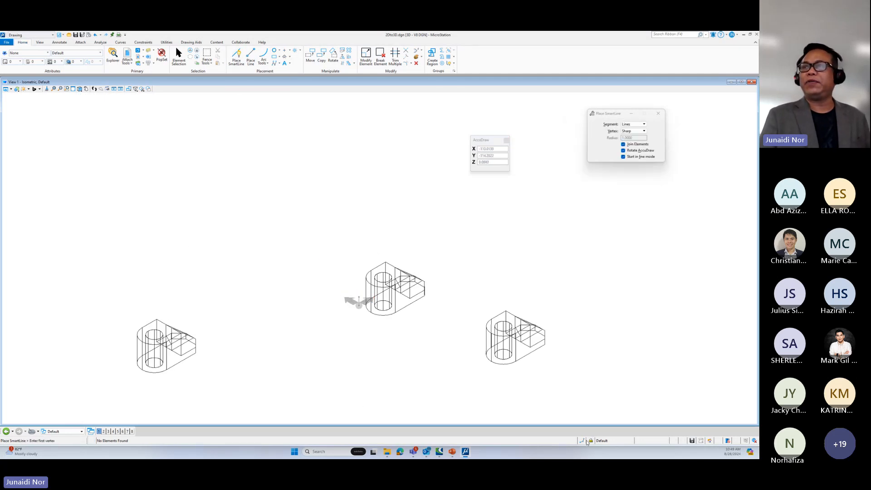
pyautogui.click(583, 441)
pyautogui.click(587, 415)
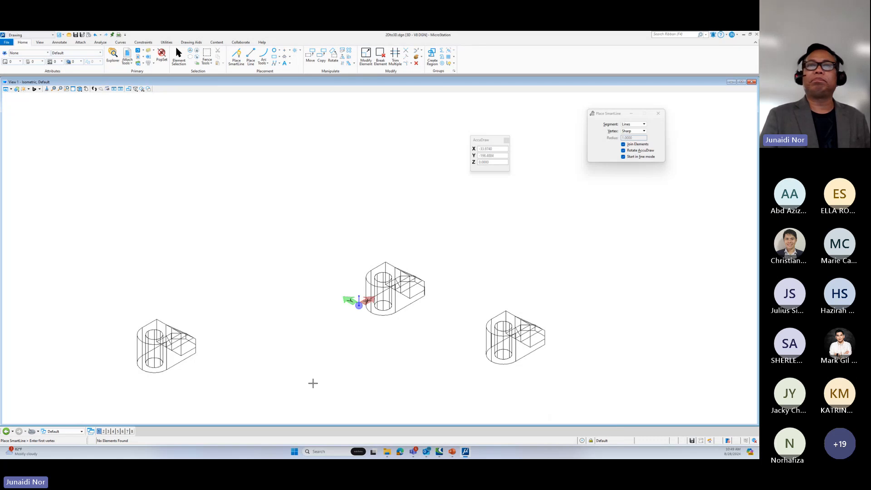
pyautogui.click(136, 334)
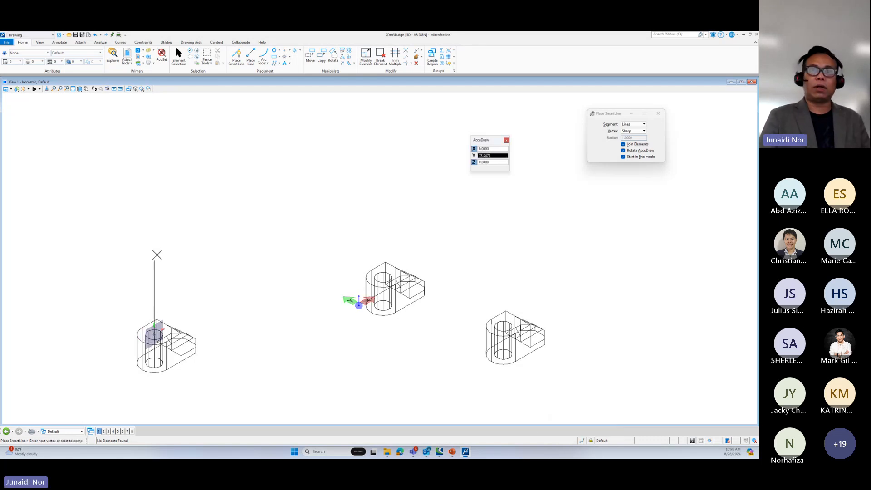
pyautogui.write('1')
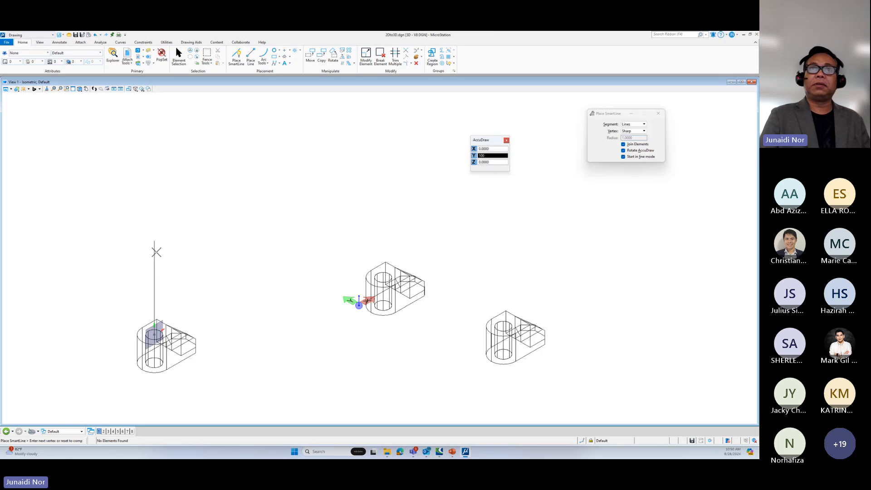
pyautogui.write('00')
pyautogui.click(157, 252)
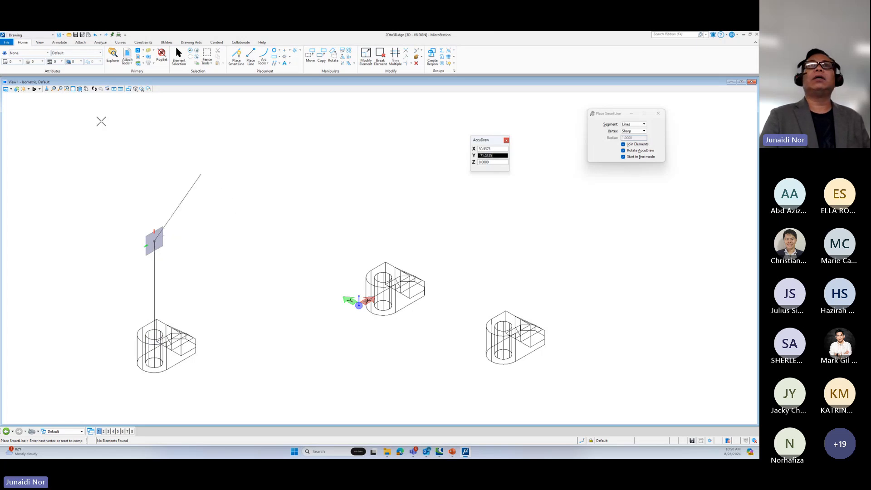
# Step: Continue the SmartLine in the top view along X until aligned with the middle bracket's hole, and along Y to the hole's centre
pyautogui.click(80, 88)
pyautogui.click(98, 104)
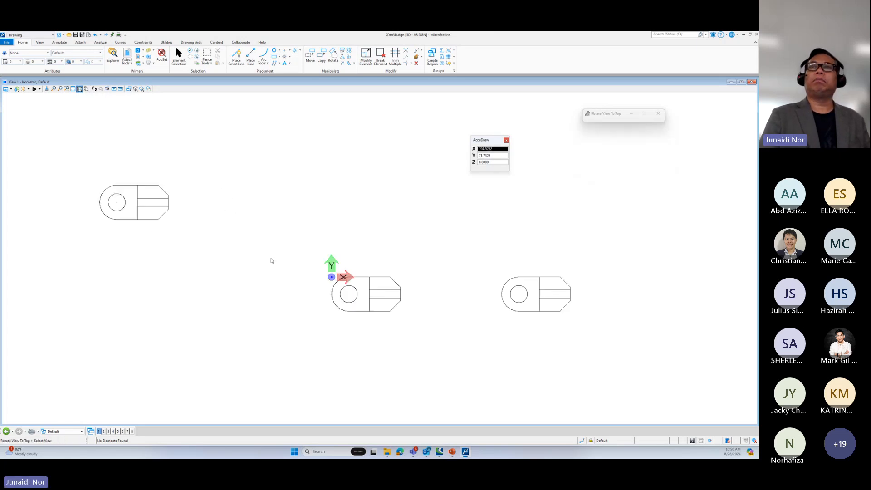
pyautogui.click(271, 261)
pyautogui.click(292, 222)
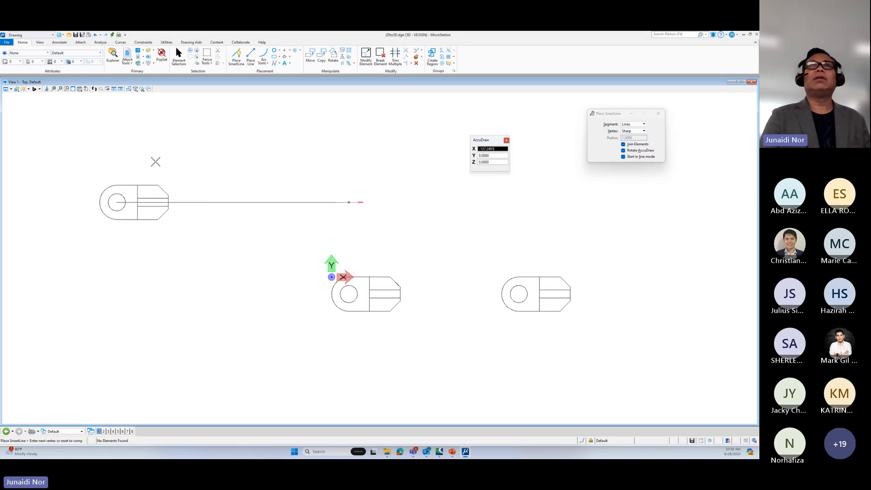
pyautogui.click(104, 110)
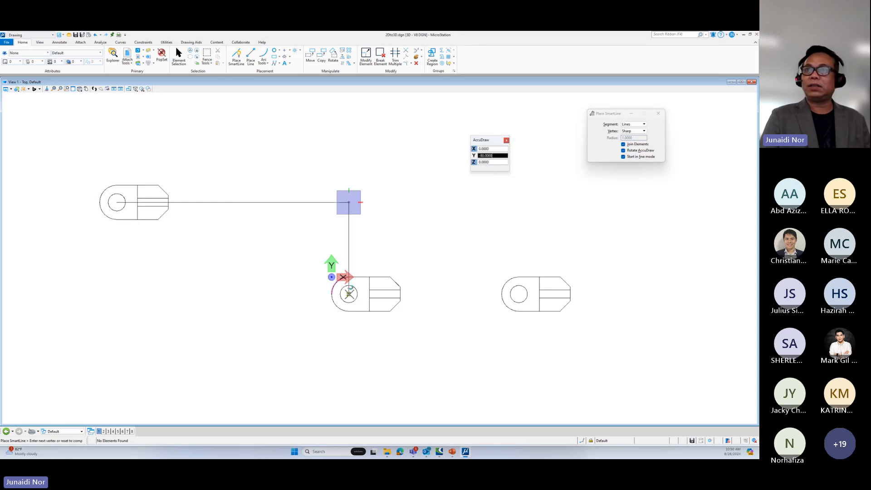
pyautogui.click(349, 294)
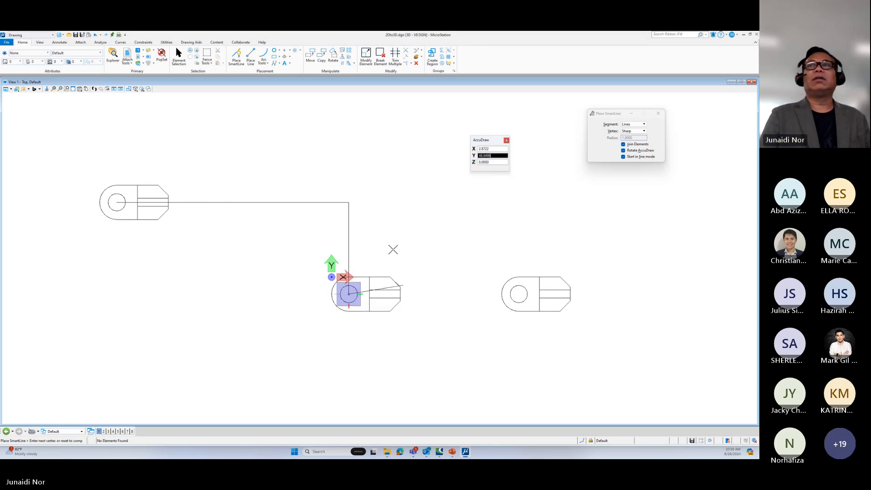
# Step: In the front view, extend the path straight down through the middle bracket's hole to a point between the middle and rightmost bracket heights
pyautogui.click(79, 88)
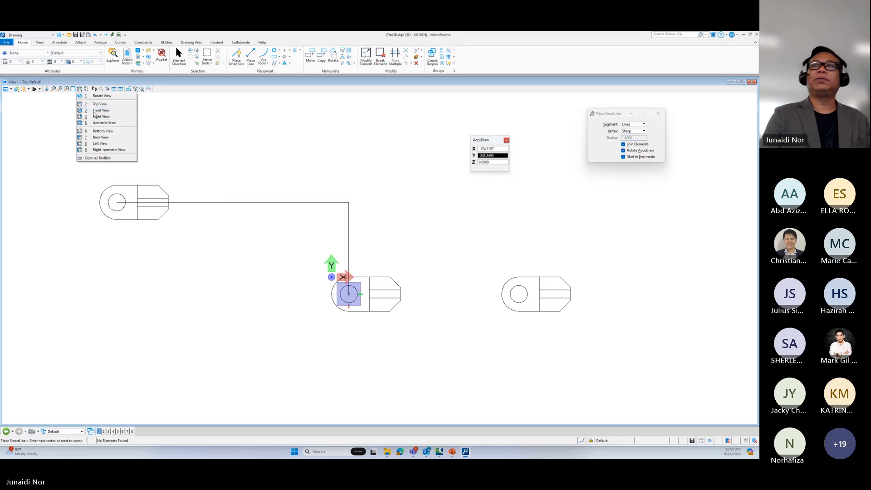
pyautogui.click(94, 111)
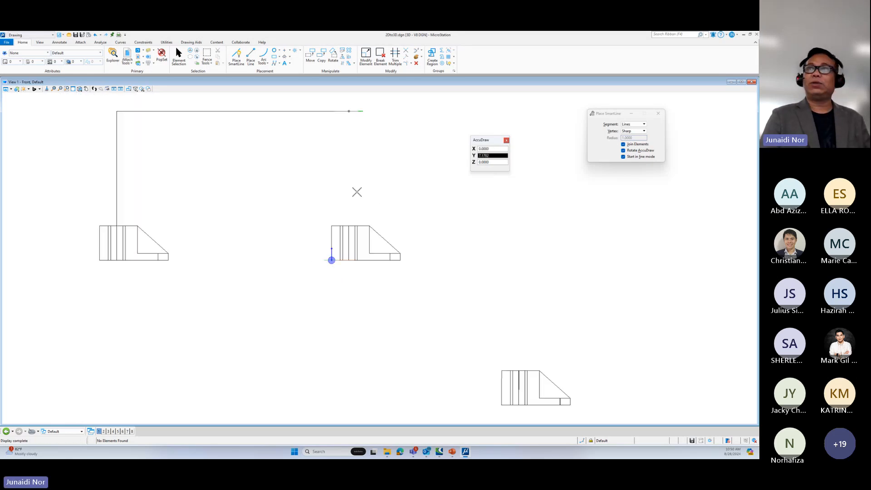
pyautogui.click(349, 111)
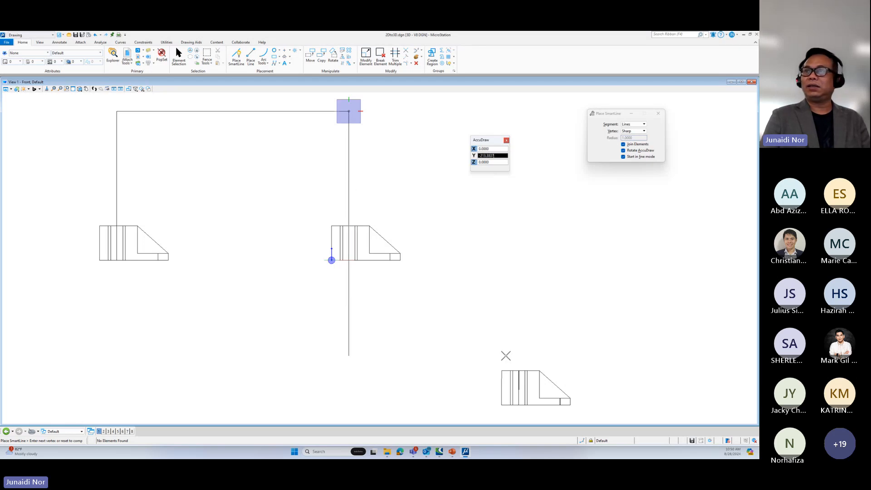
pyautogui.click(499, 370)
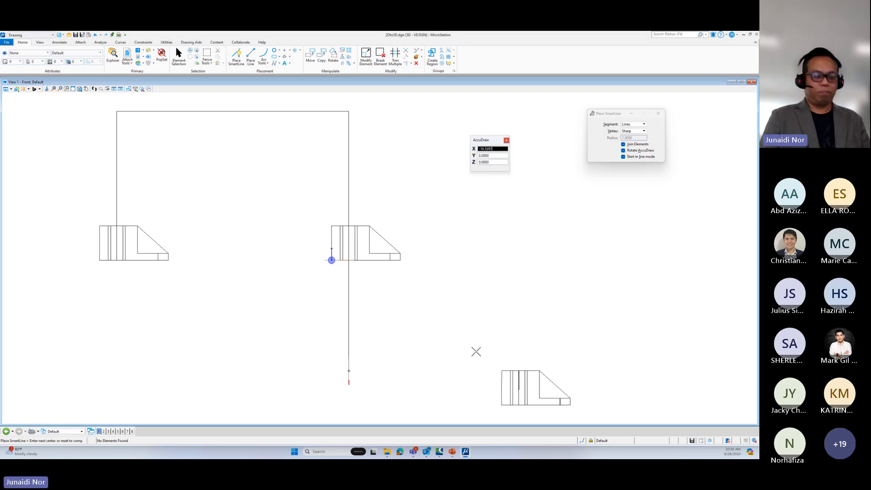
pyautogui.hotkey('ctrl', 'z')
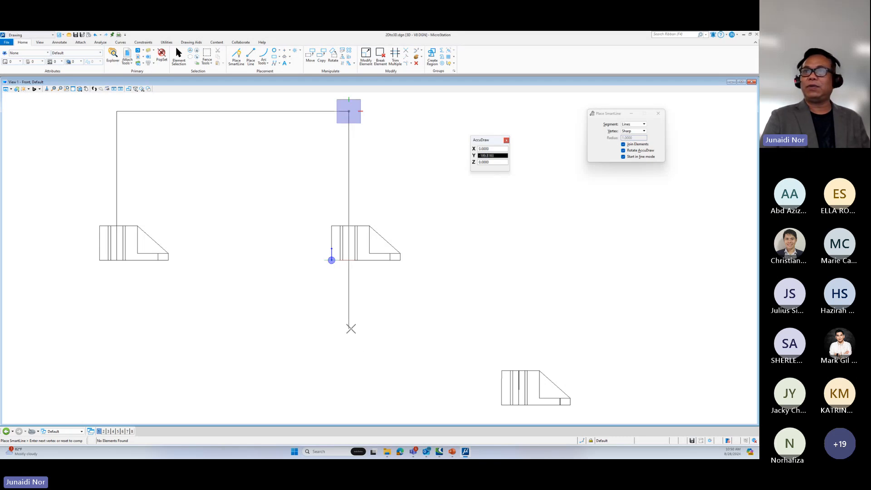
pyautogui.click(350, 313)
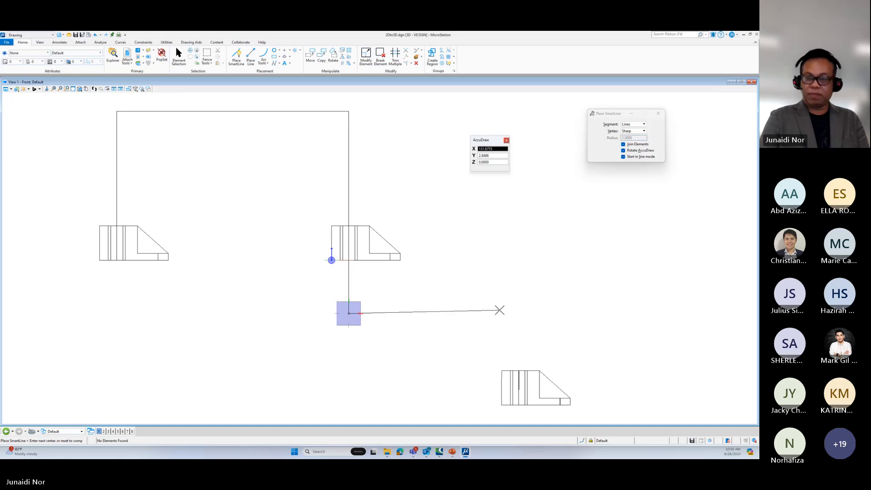
# Step: Run the path horizontally to align with the rightmost bracket's hole centre, and finish it straight down at the top of that hole
pyautogui.click(80, 89)
pyautogui.click(100, 104)
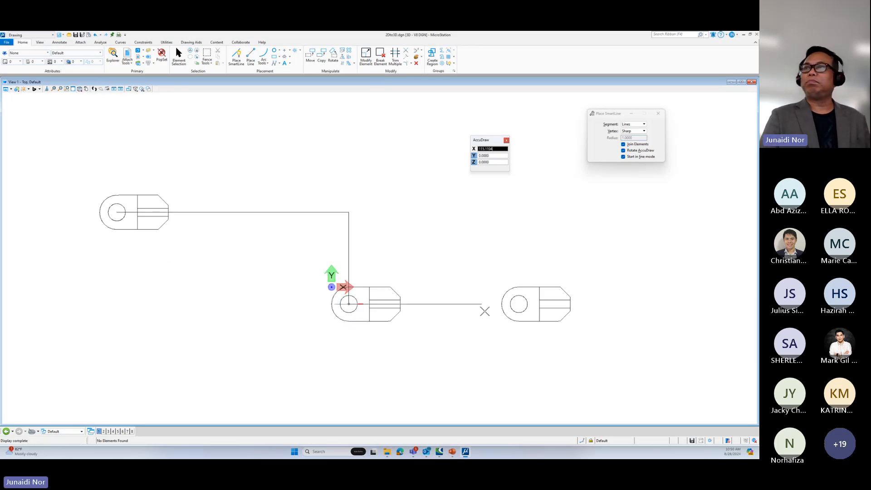
pyautogui.click(519, 303)
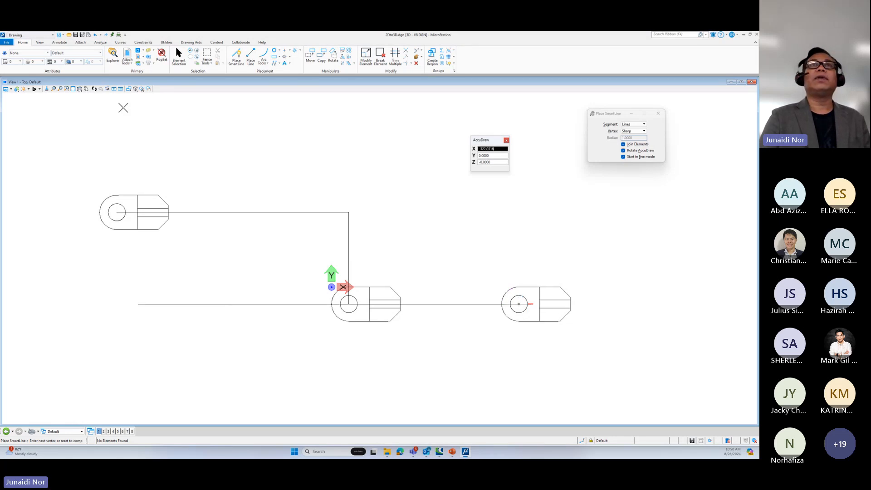
pyautogui.click(80, 89)
pyautogui.click(100, 110)
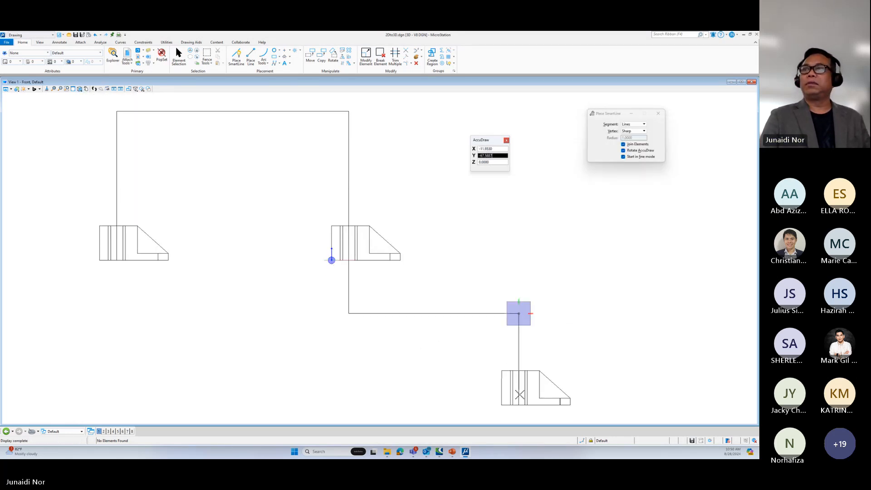
pyautogui.click(520, 370)
pyautogui.rightClick(522, 368)
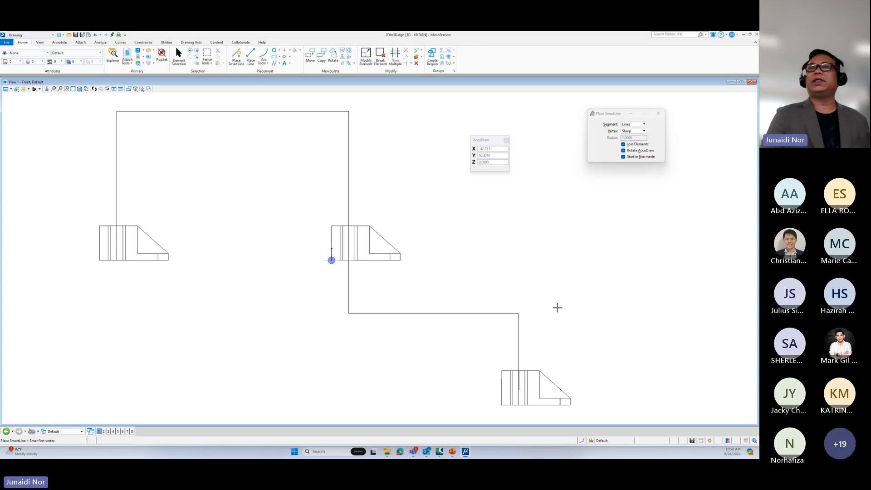
# Step: Round the three upper corners of the path between the leftmost and middle brackets with radius 10 circular fillets, truncating both segments
pyautogui.click(79, 90)
pyautogui.click(102, 123)
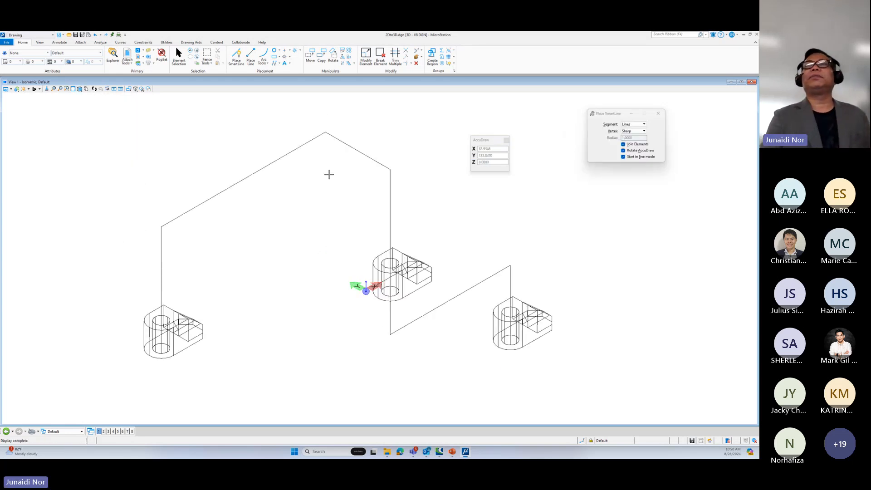
pyautogui.click(407, 64)
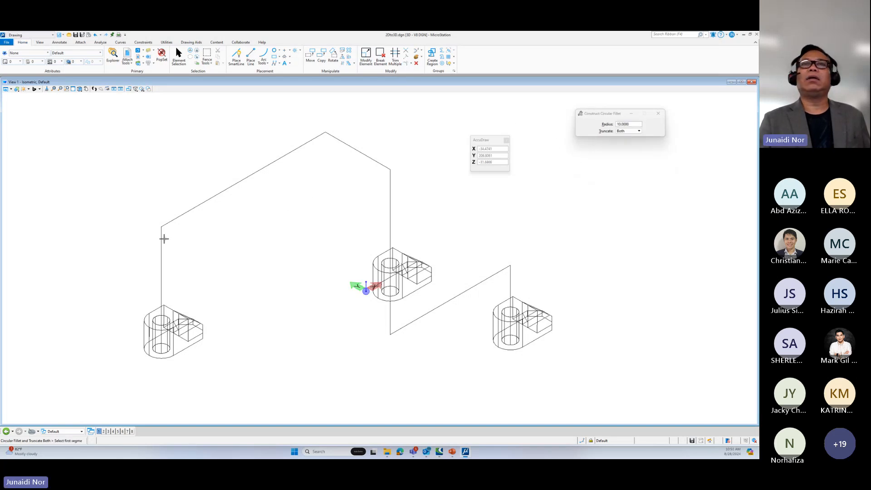
pyautogui.click(162, 237)
pyautogui.click(169, 223)
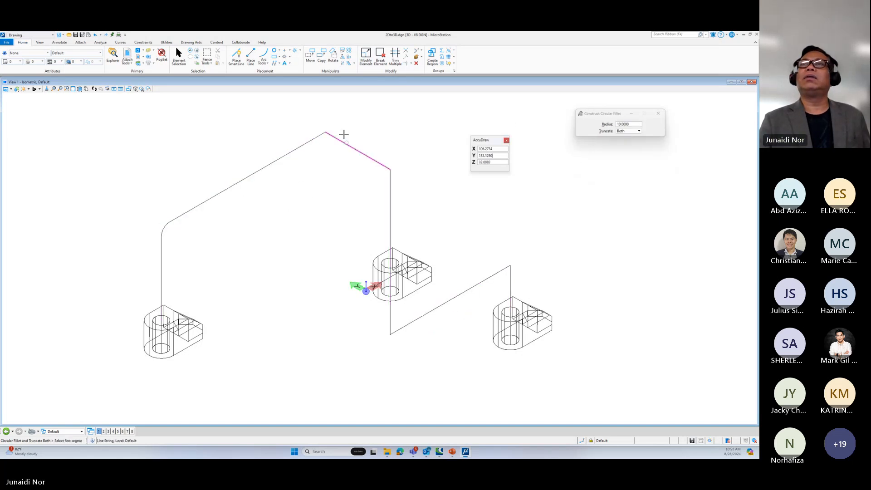
pyautogui.click(319, 137)
pyautogui.click(332, 134)
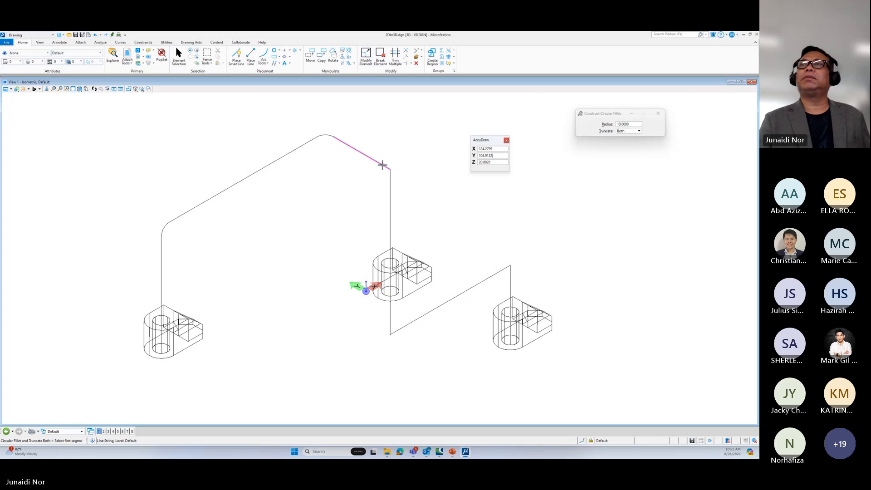
pyautogui.click(383, 164)
pyautogui.click(391, 177)
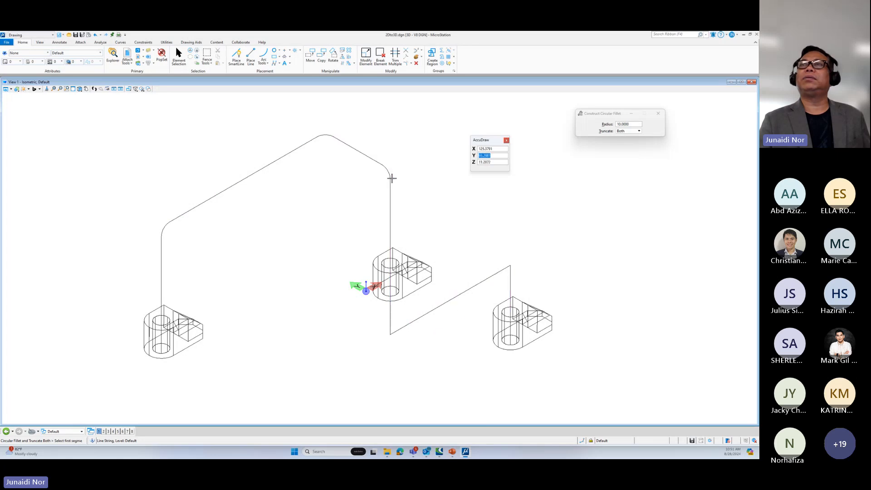
# Step: Fillet the two remaining path corners between the middle and rightmost brackets with the same radius of 10
pyautogui.click(391, 318)
pyautogui.click(398, 330)
pyautogui.click(486, 286)
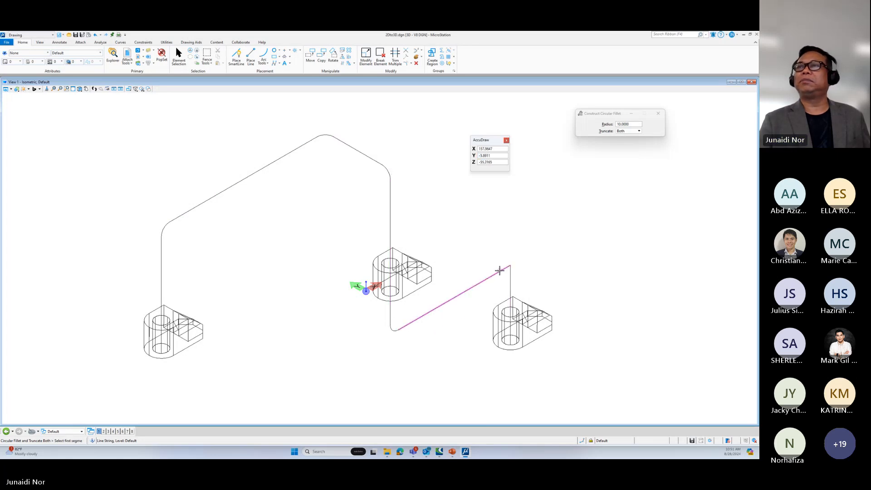
pyautogui.click(510, 273)
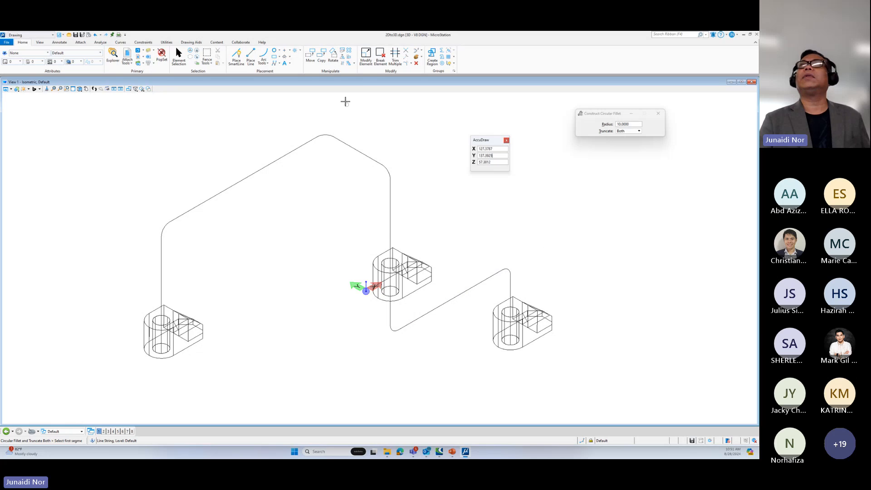
# Step: Try chaining the path automatically from the vertical segment above the leftmost bracket, and delete that segment
pyautogui.click(442, 50)
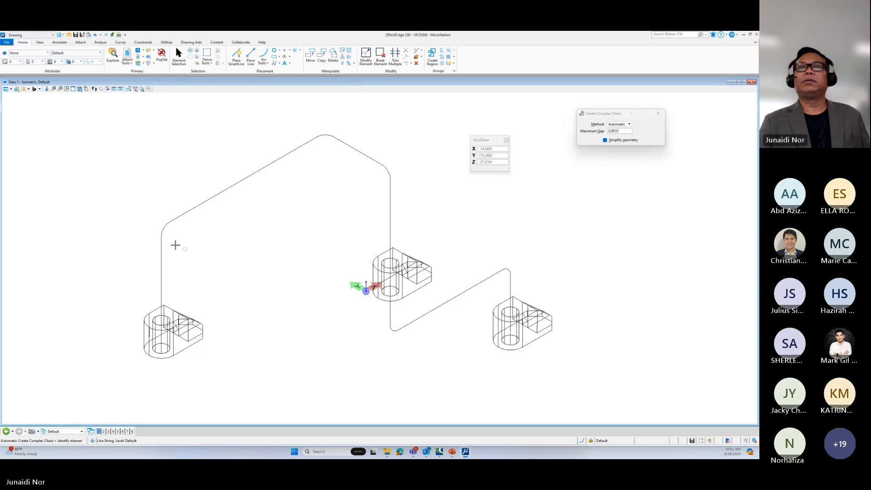
pyautogui.click(159, 252)
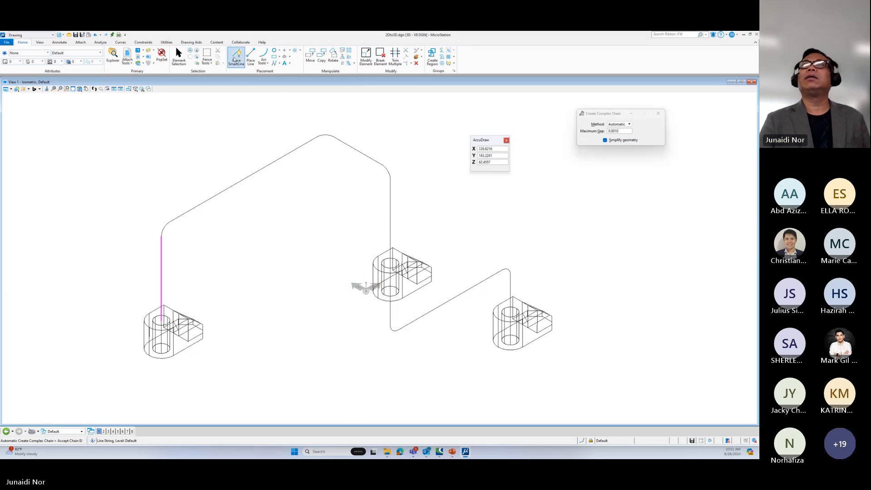
pyautogui.click(416, 63)
pyautogui.click(162, 253)
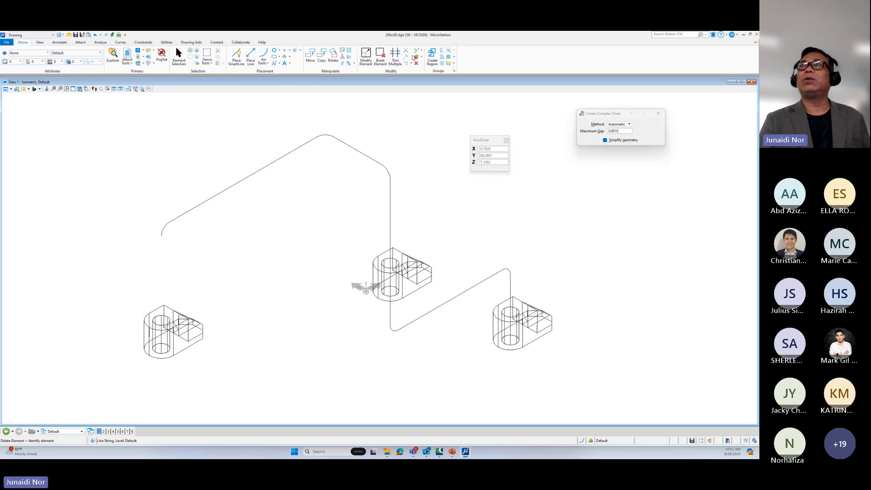
# Step: Join the remaining path into one complex chain automatically, starting from the leftmost corner arc with a maximum gap of 0.0010
pyautogui.click(443, 51)
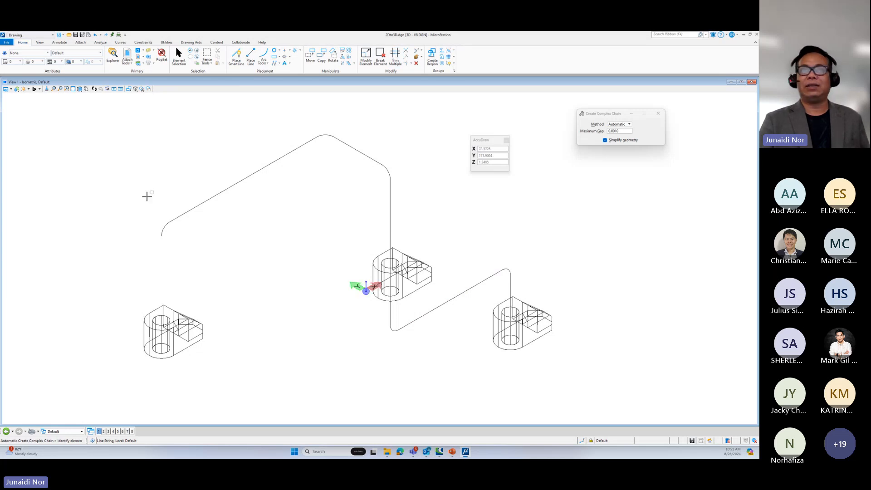
pyautogui.click(161, 229)
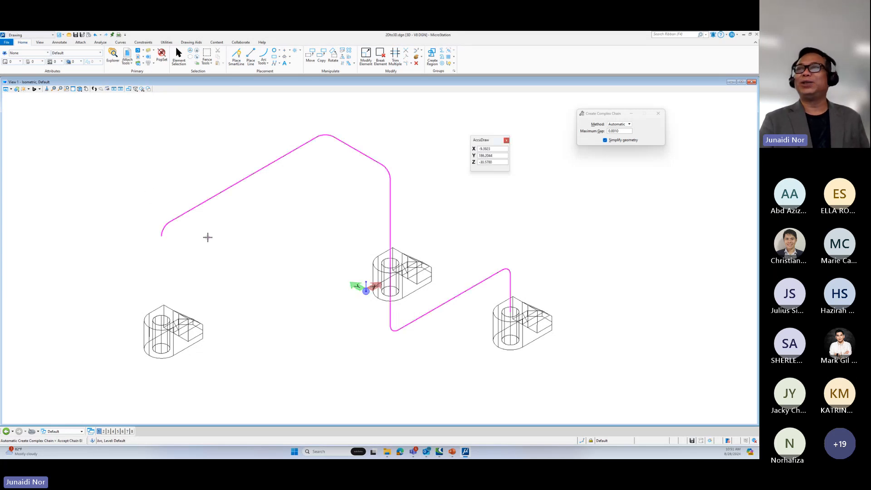
pyautogui.click(207, 237)
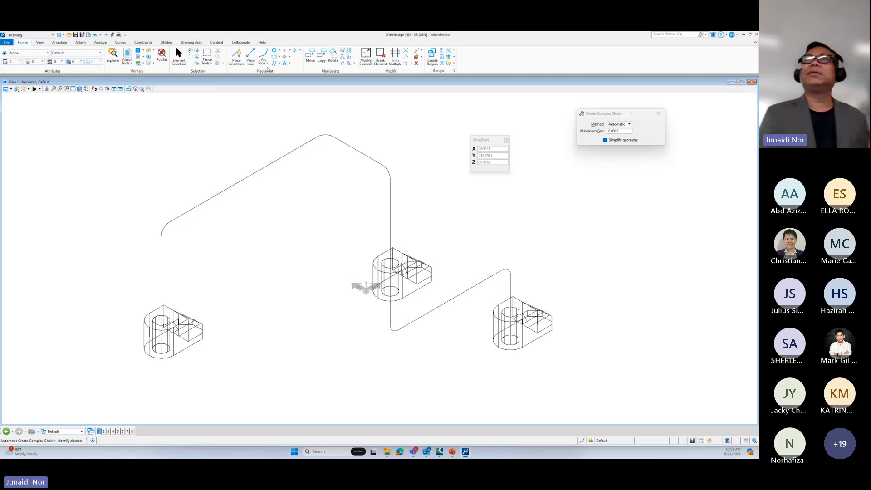
# Step: Draw a vertical line from the open end of the leftmost corner arc to the centre of the leftmost bracket's hole
pyautogui.click(251, 56)
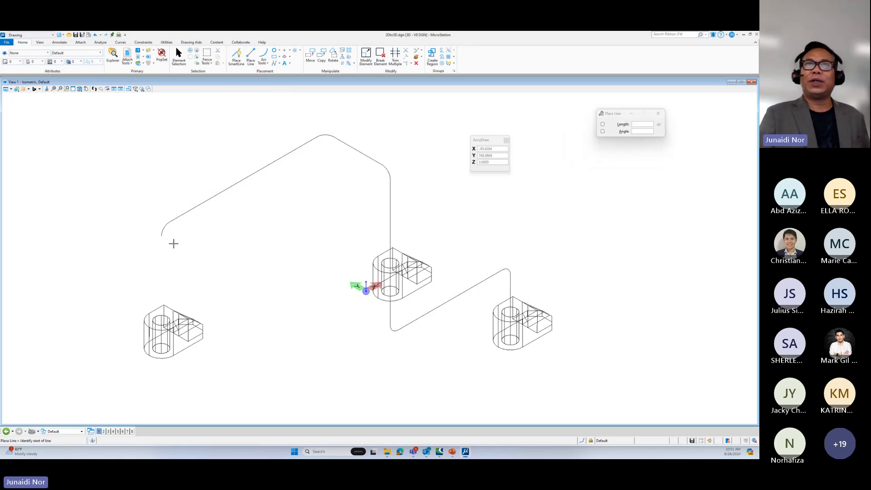
pyautogui.click(161, 237)
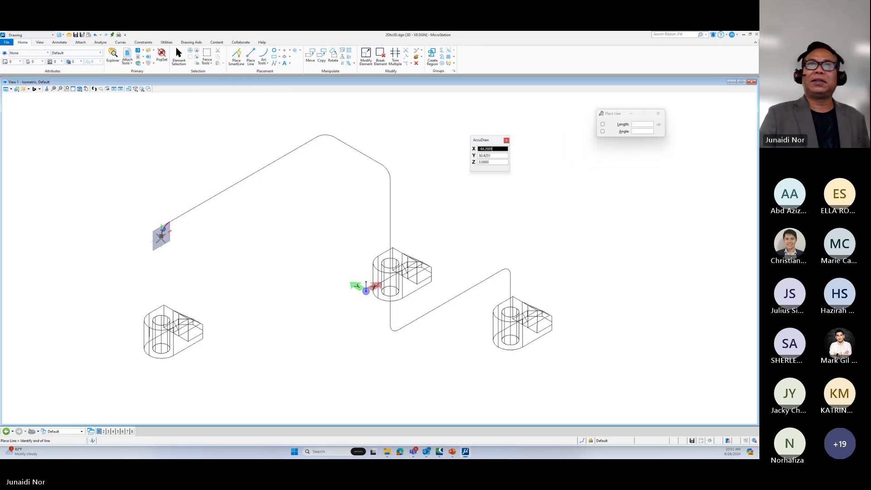
pyautogui.click(161, 320)
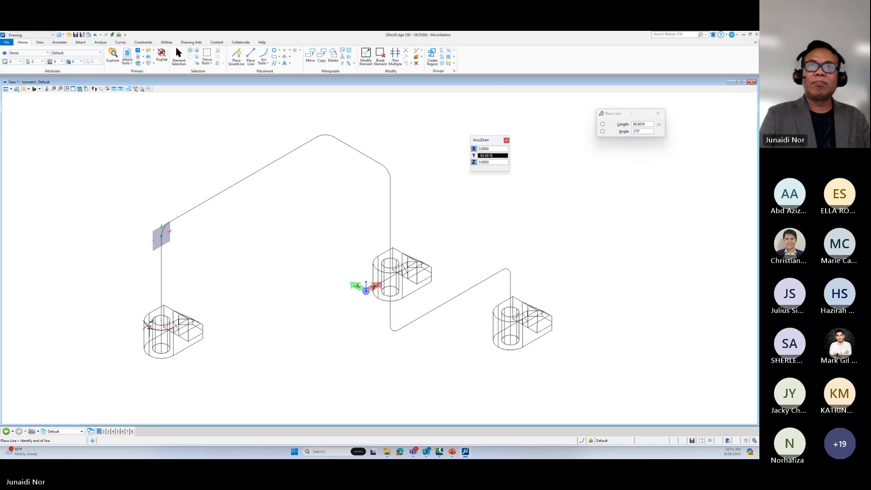
pyautogui.rightClick(224, 274)
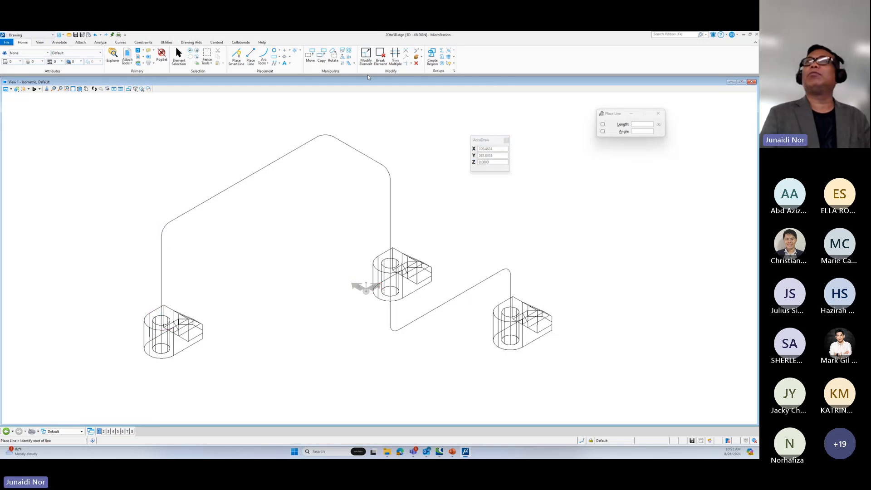
# Step: Chain the whole path between the rightmost and leftmost brackets automatically, and select it to check that it is one element
pyautogui.click(449, 63)
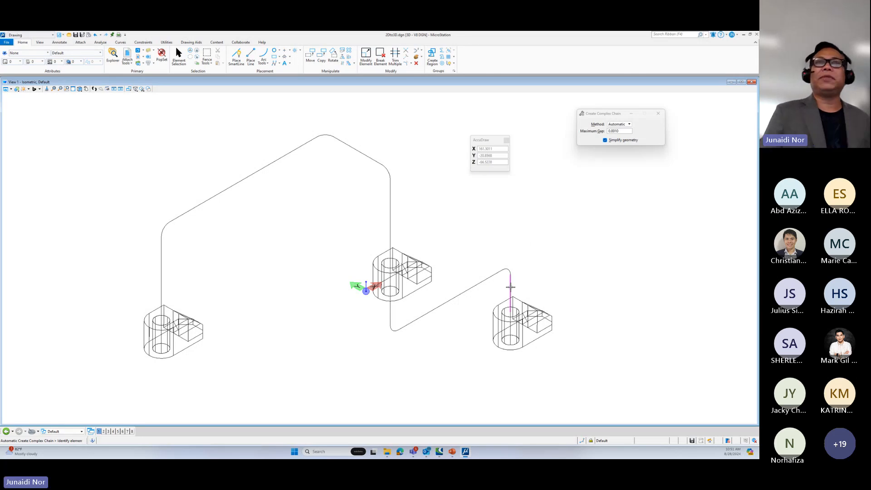
pyautogui.click(511, 287)
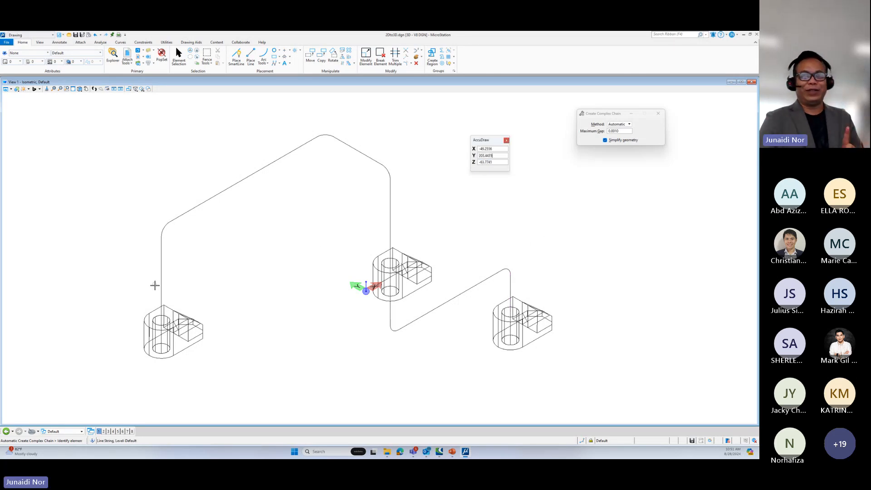
pyautogui.click(182, 60)
pyautogui.click(263, 169)
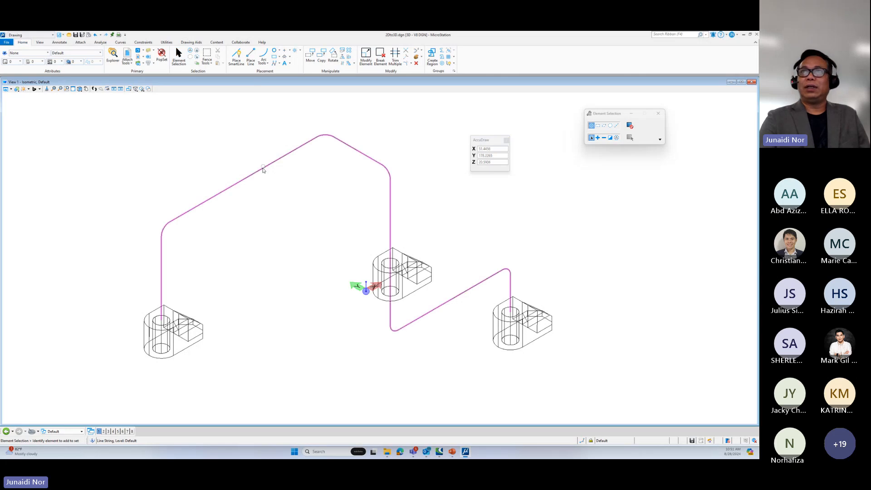
pyautogui.click(430, 173)
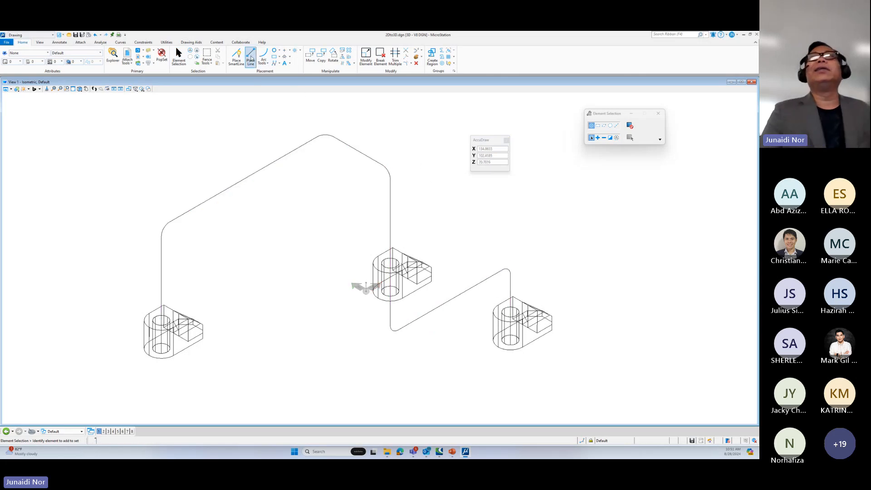
# Step: Switch to the Modeling workflow and extrude a hollow circular profile along the chained path with inner diameter 7.5 and outer diameter 15
pyautogui.click(40, 35)
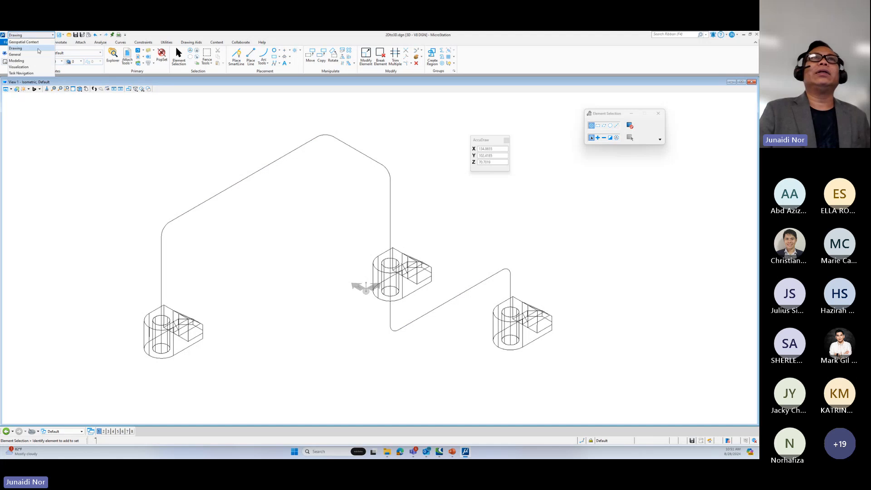
pyautogui.click(40, 49)
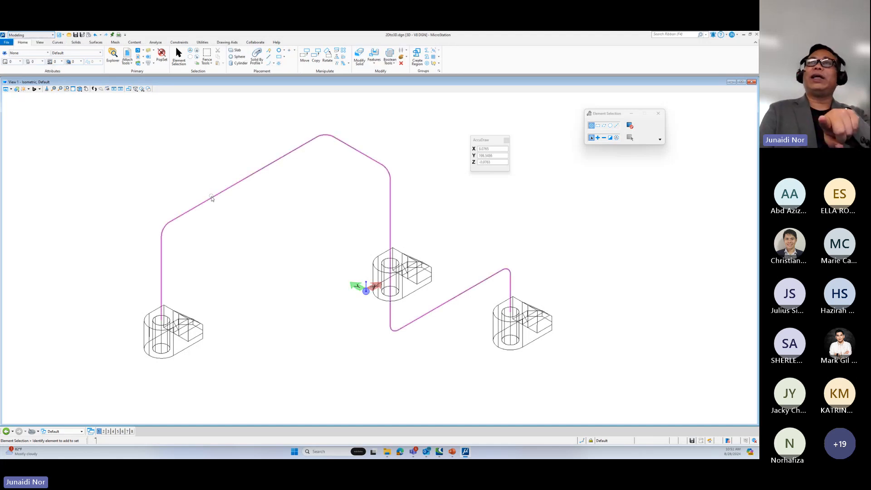
pyautogui.click(257, 53)
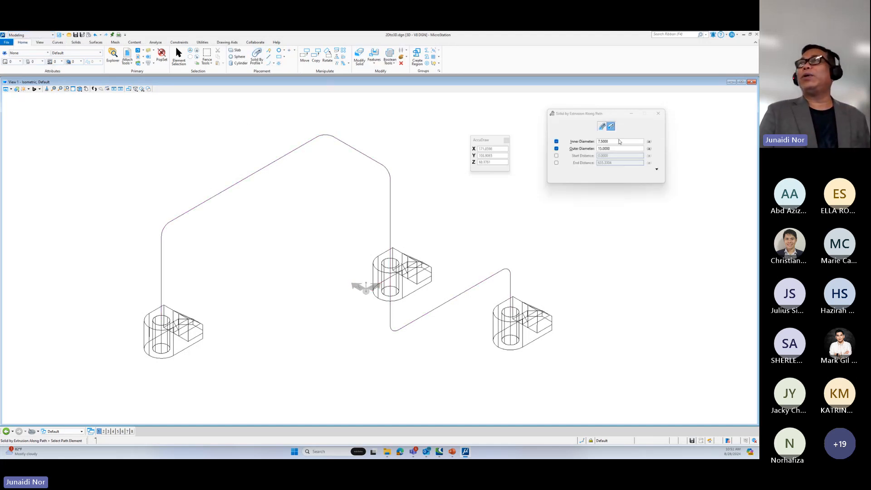
pyautogui.click(656, 169)
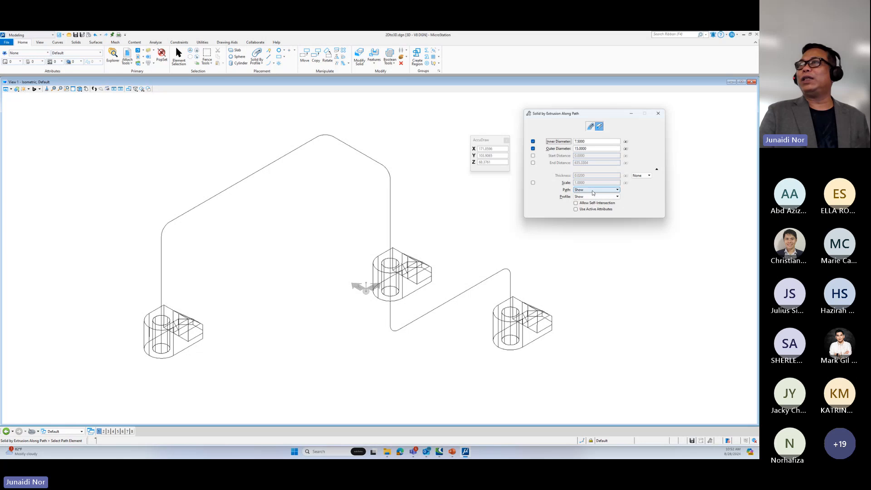
pyautogui.click(208, 198)
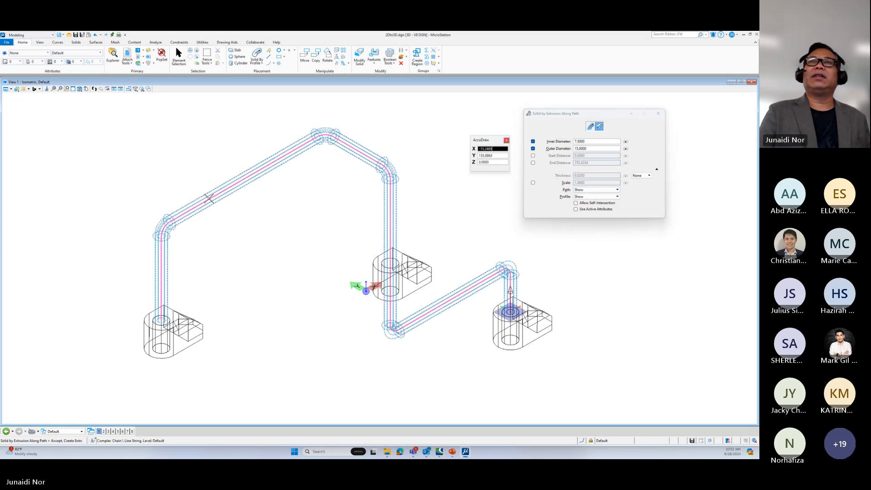
pyautogui.click(247, 230)
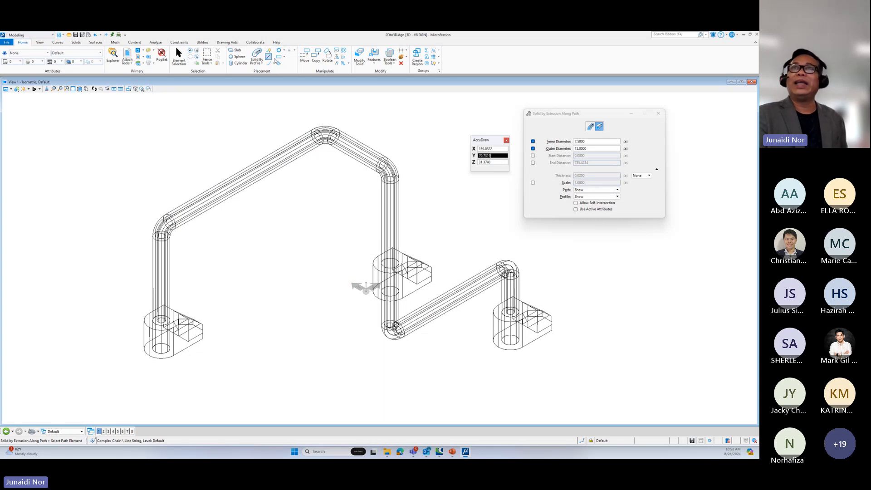
# Step: Move the pipe away from the brackets, and undo the move
pyautogui.click(303, 59)
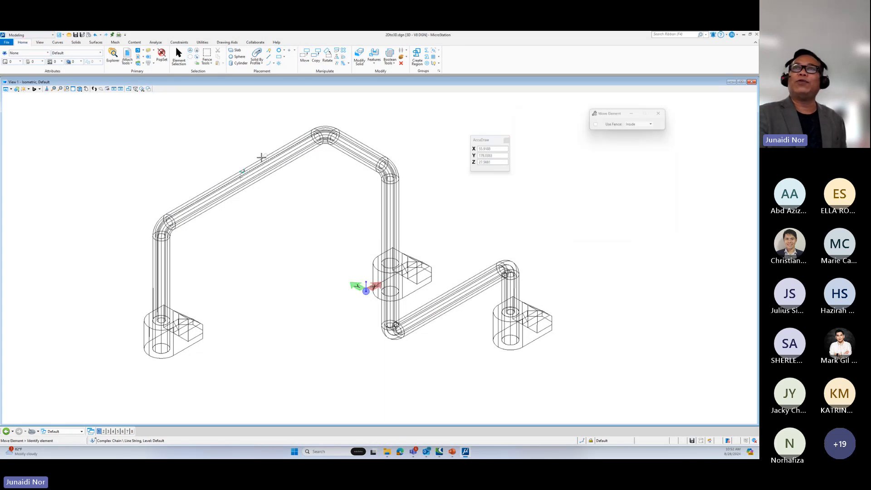
pyautogui.click(240, 171)
pyautogui.click(277, 287)
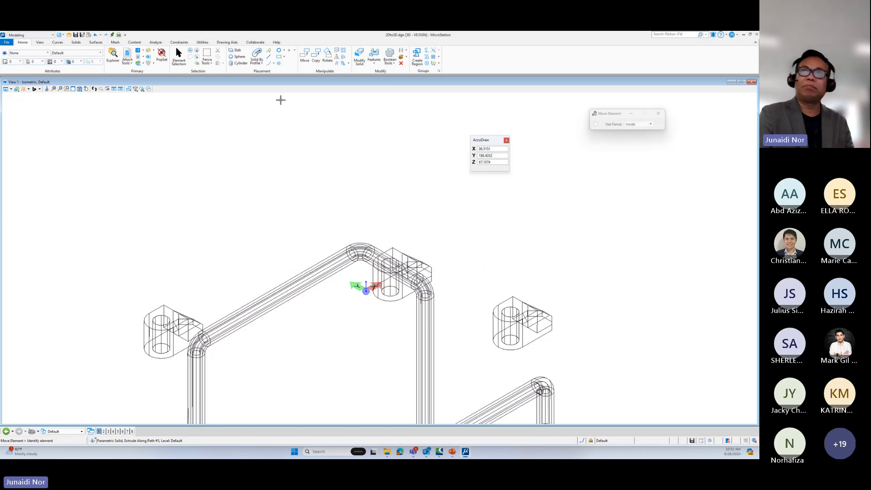
pyautogui.hotkey('ctrl', 'z')
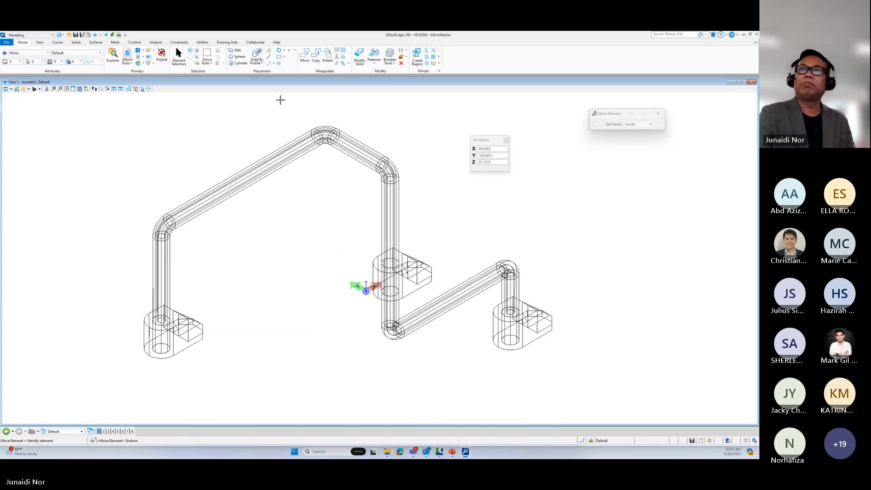
# Step: Delete the pipe solid and extrude it again along the chain with a circular profile, inner diameter 7.5 and outer diameter 15
pyautogui.click(401, 63)
pyautogui.click(326, 135)
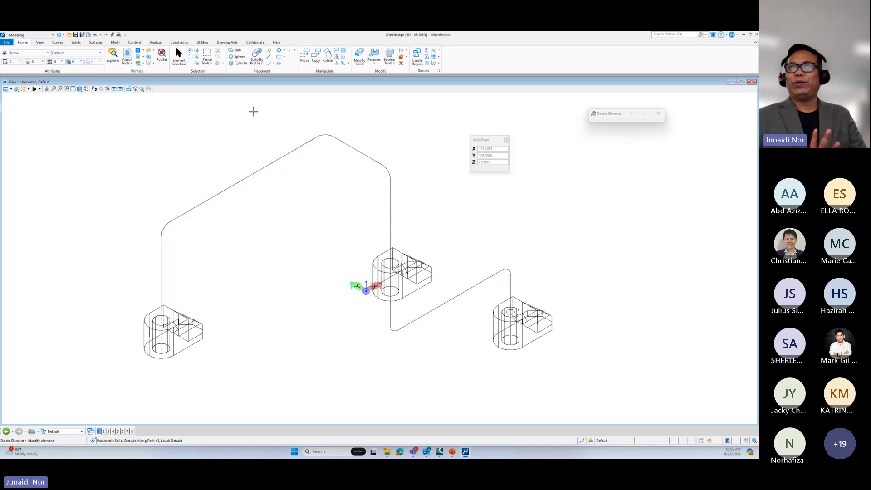
pyautogui.click(257, 61)
pyautogui.click(271, 80)
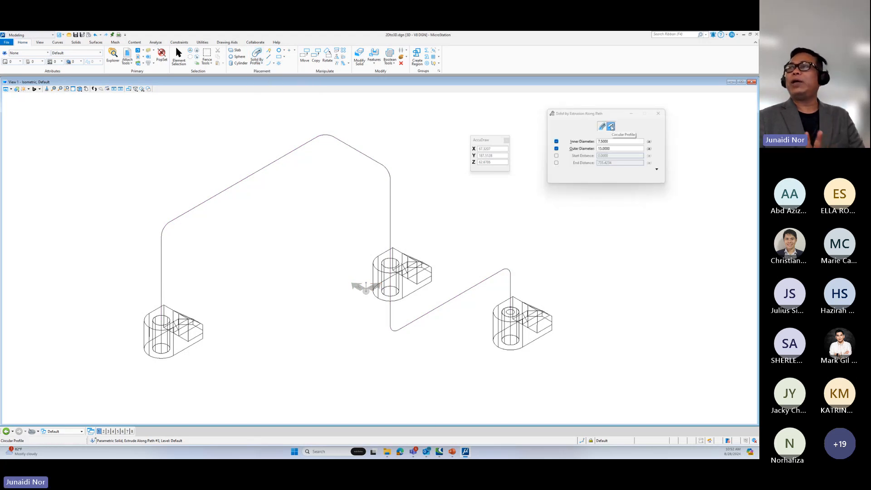
pyautogui.click(657, 170)
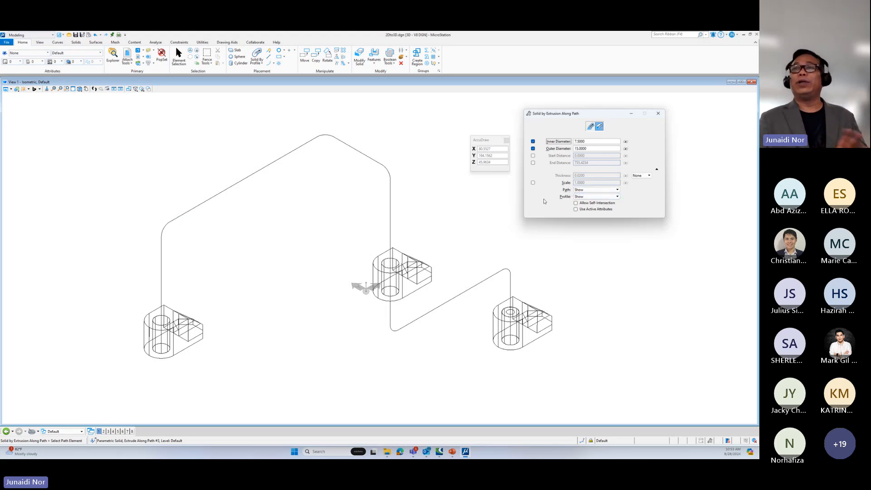
pyautogui.click(361, 151)
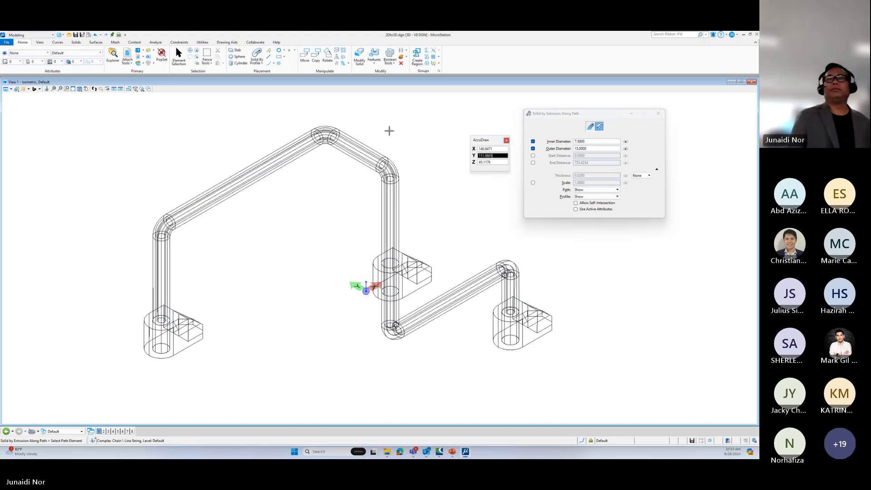
# Step: Set the isometric view's display style to Smooth to show the pipe and brackets shaded
pyautogui.click(80, 89)
pyautogui.click(23, 89)
pyautogui.click(17, 89)
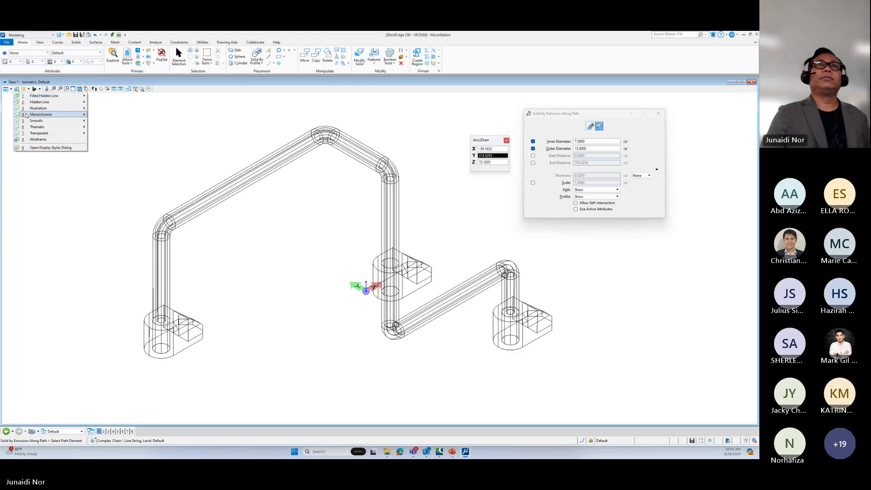
pyautogui.click(98, 124)
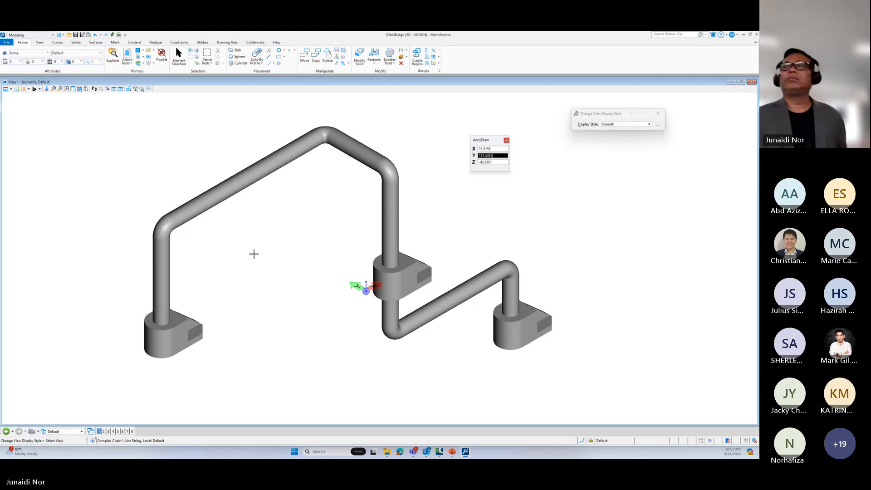
# Step: Switch to the top view and set its display style to Wireframe for rotating the rightmost bracket
pyautogui.click(80, 89)
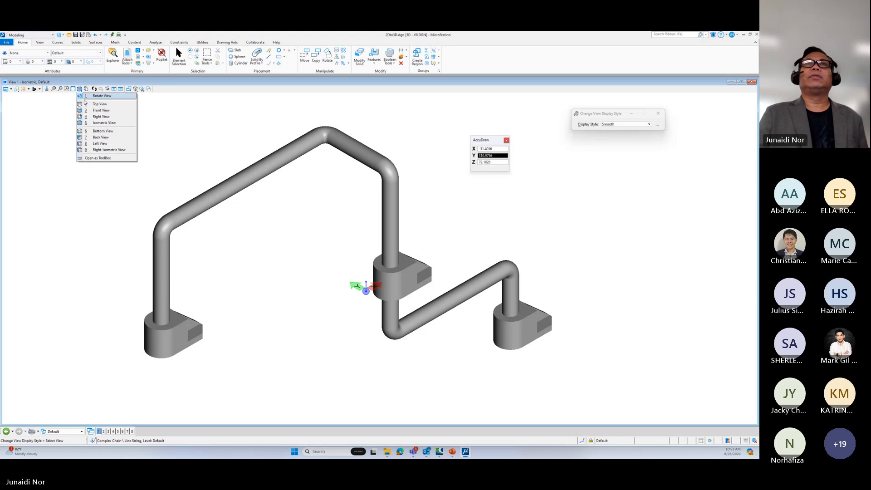
pyautogui.click(100, 104)
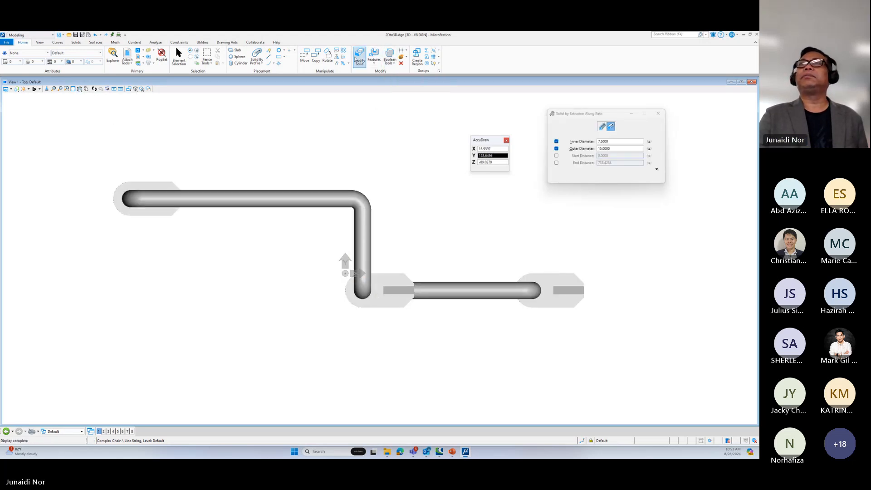
pyautogui.click(329, 55)
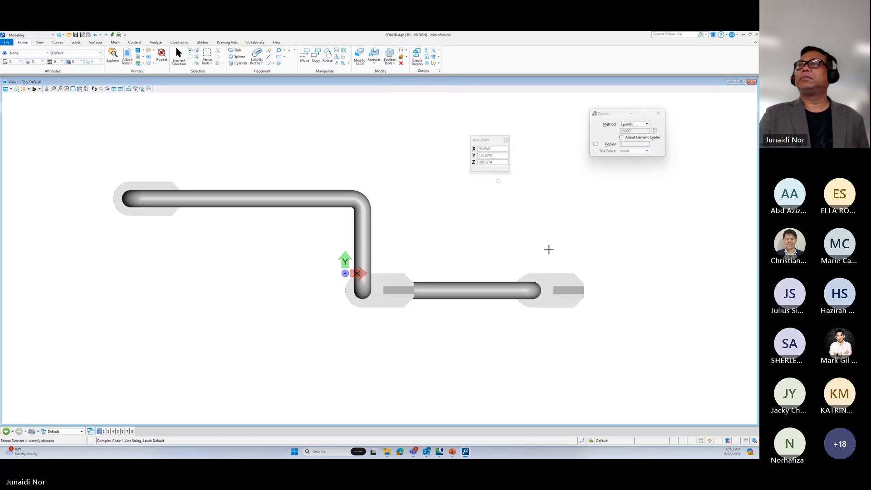
pyautogui.click(553, 273)
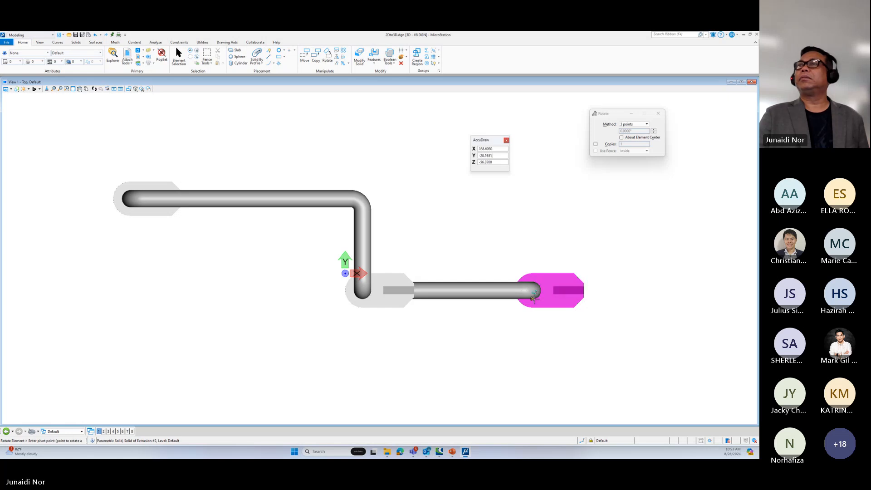
pyautogui.click(17, 89)
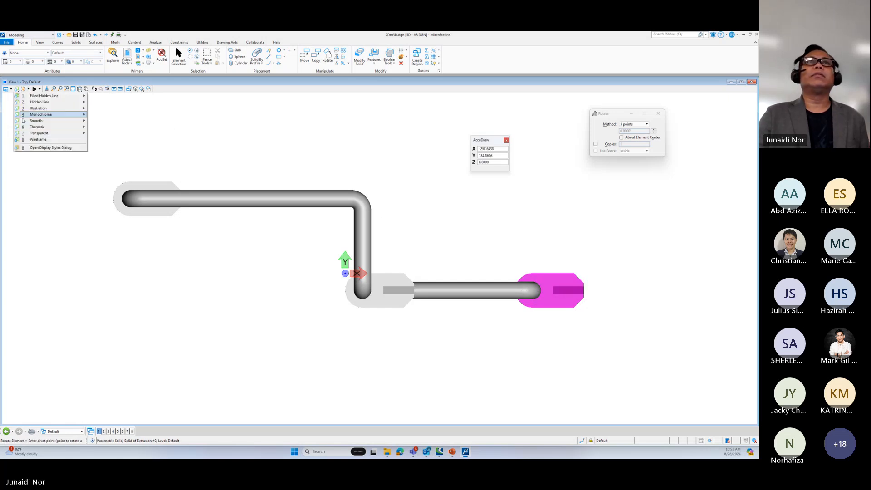
pyautogui.click(24, 140)
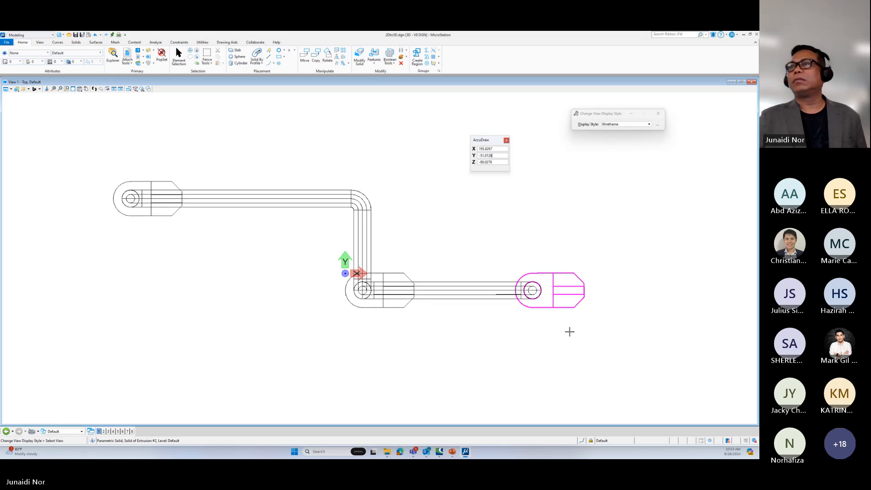
pyautogui.click(546, 290)
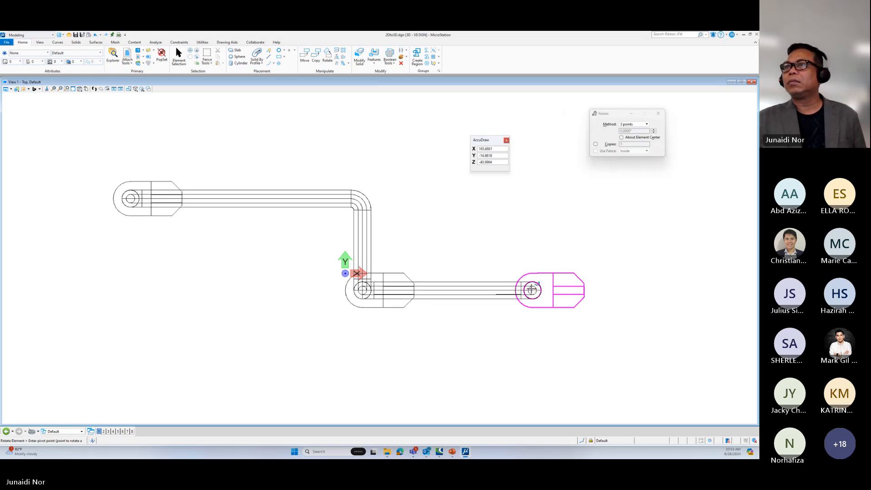
pyautogui.click(583, 441)
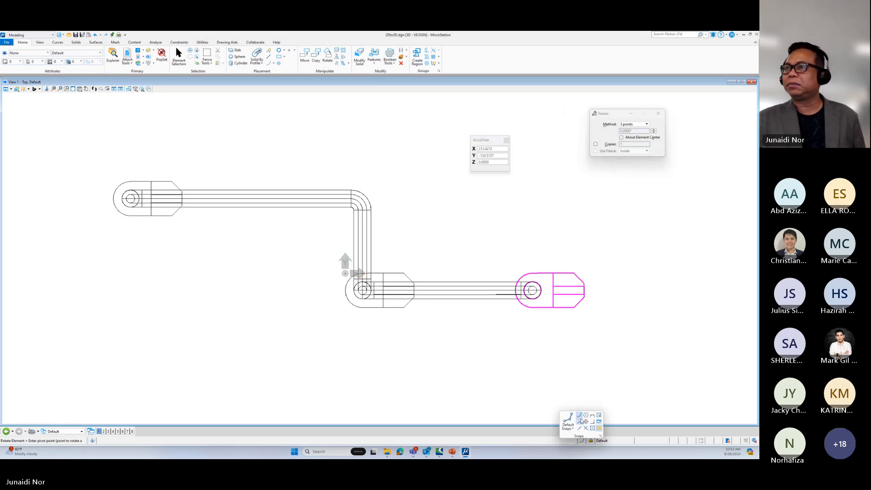
pyautogui.click(586, 417)
pyautogui.click(532, 291)
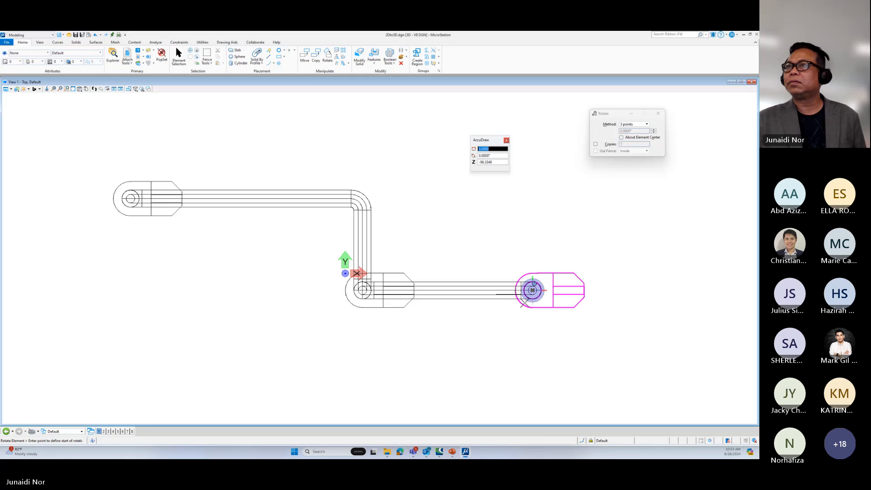
pyautogui.click(586, 289)
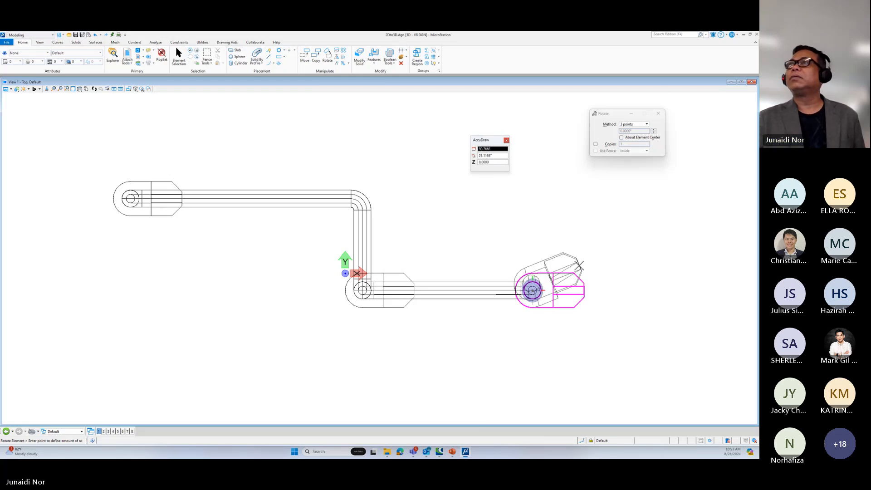
# Step: Rotate the rightmost bracket -90° about its hole centre using the 2 Points method
pyautogui.click(634, 125)
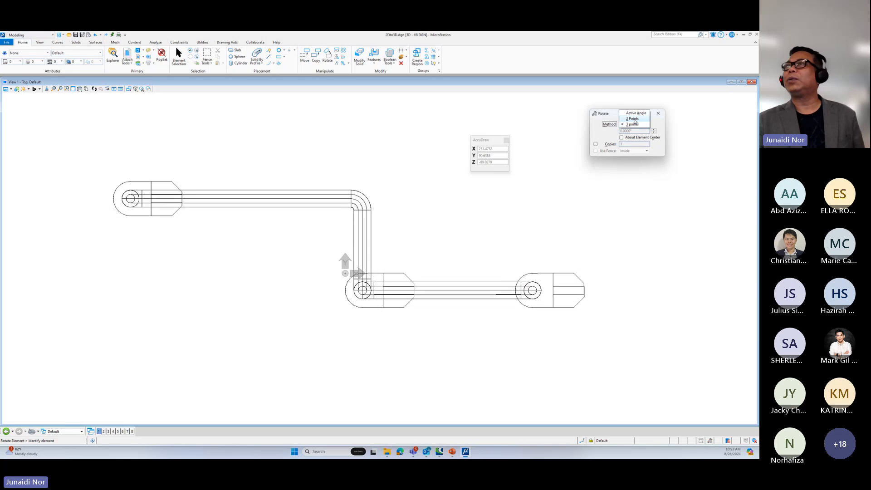
pyautogui.click(634, 119)
pyautogui.click(532, 291)
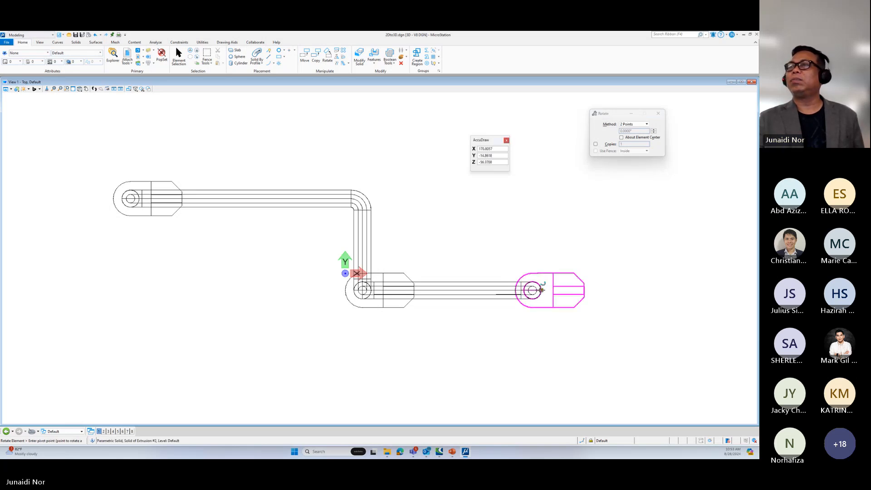
pyautogui.click(541, 291)
pyautogui.rightClick(569, 292)
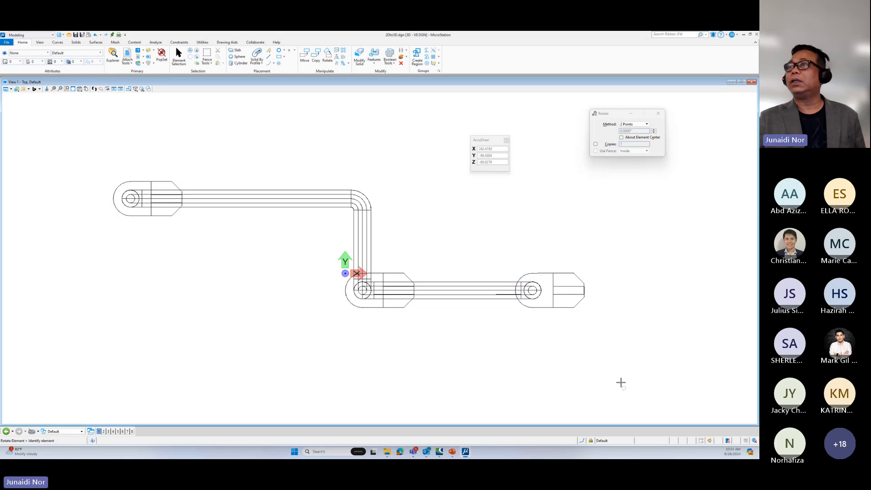
pyautogui.click(536, 307)
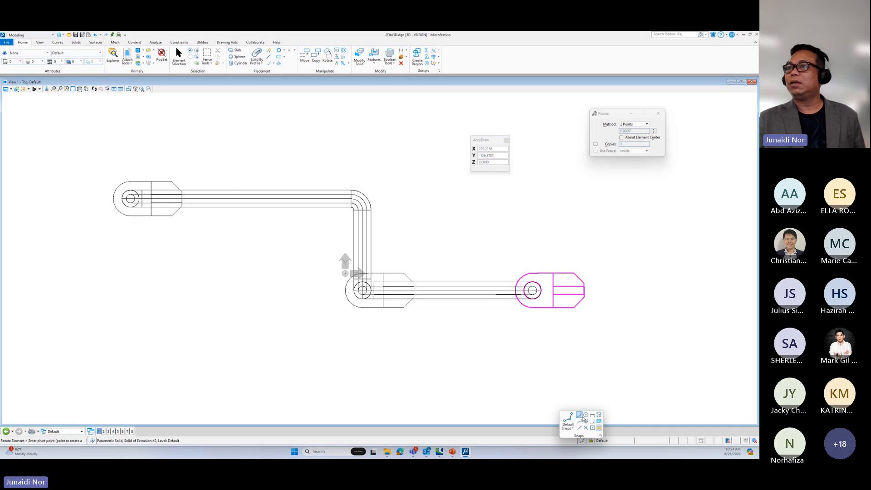
pyautogui.click(533, 290)
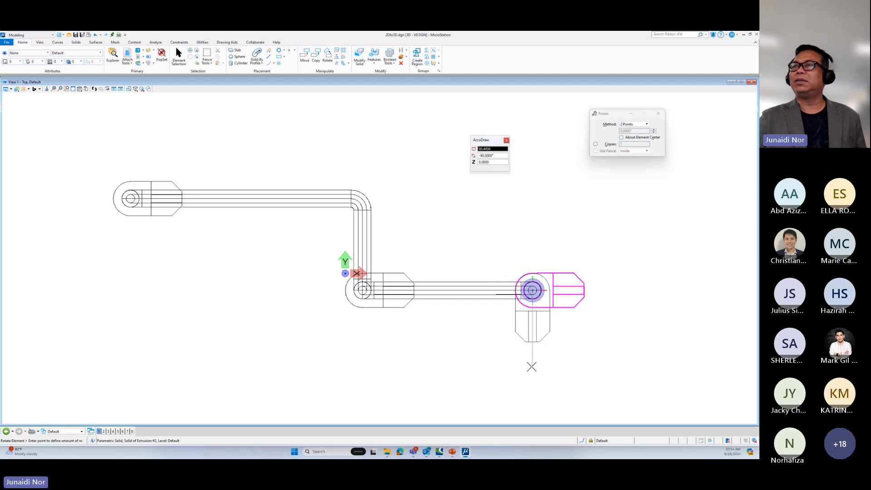
pyautogui.click(530, 363)
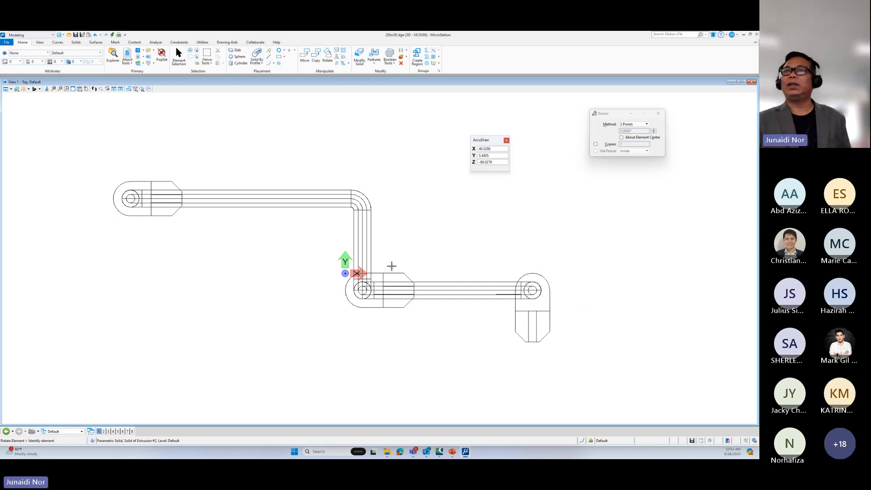
# Step: Rotate the middle bracket 45° about its hole centre
pyautogui.click(380, 281)
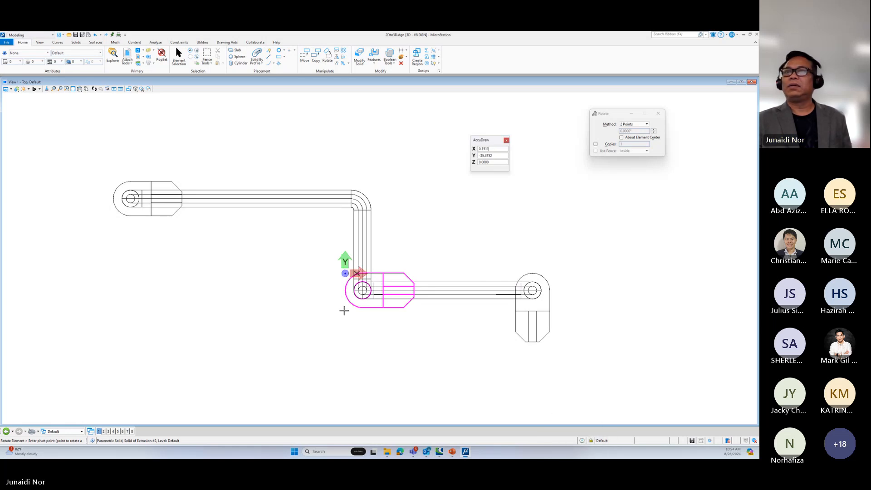
pyautogui.click(362, 291)
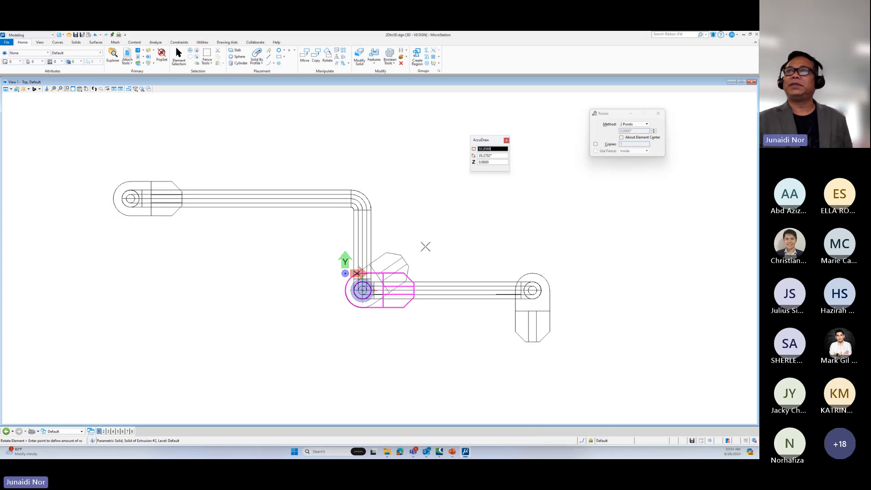
pyautogui.press('Tab')
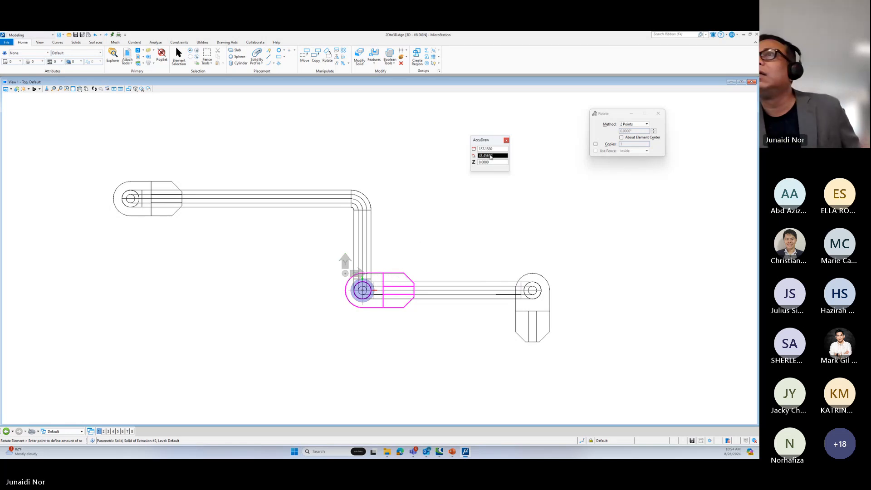
pyautogui.write('45')
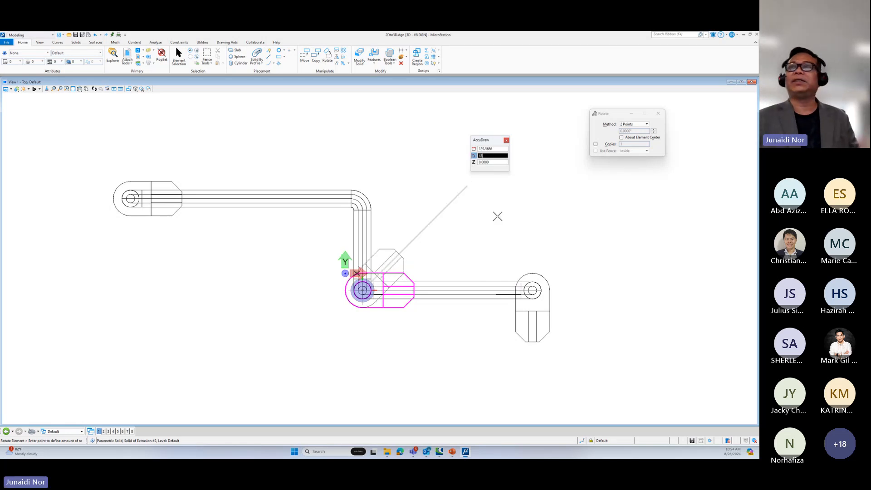
pyautogui.click(498, 216)
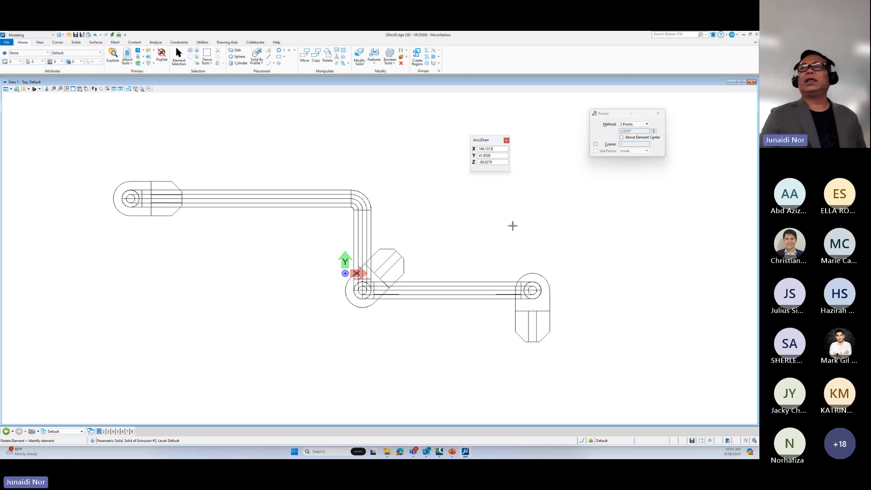
# Step: Rotate the leftmost bracket 90° about its hole centre, using the centre snap for the pivot
pyautogui.click(127, 182)
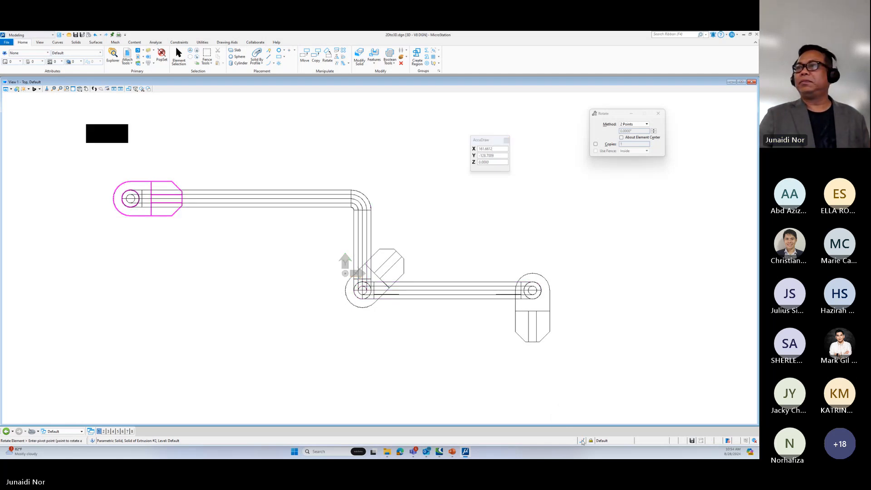
pyautogui.click(583, 442)
pyautogui.click(587, 415)
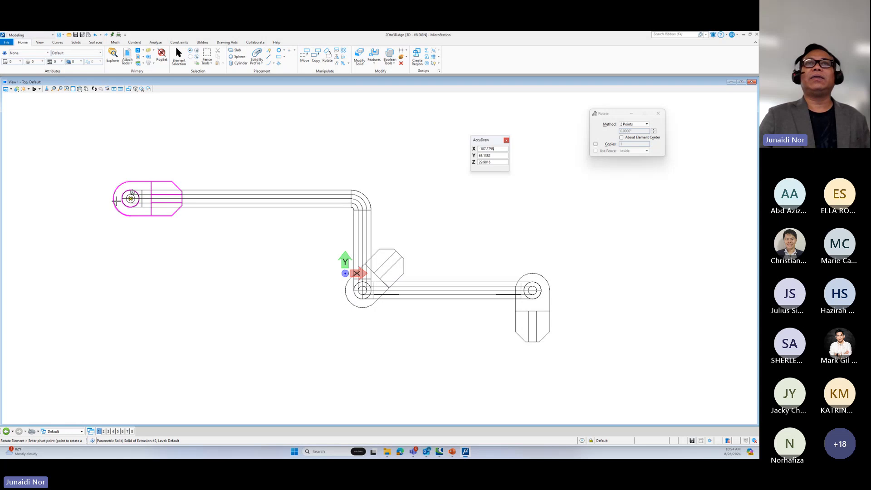
pyautogui.click(130, 198)
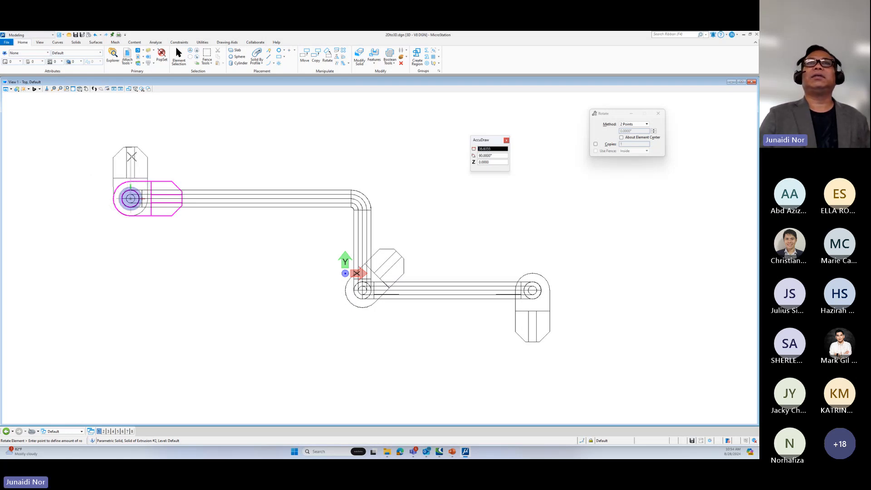
pyautogui.click(131, 184)
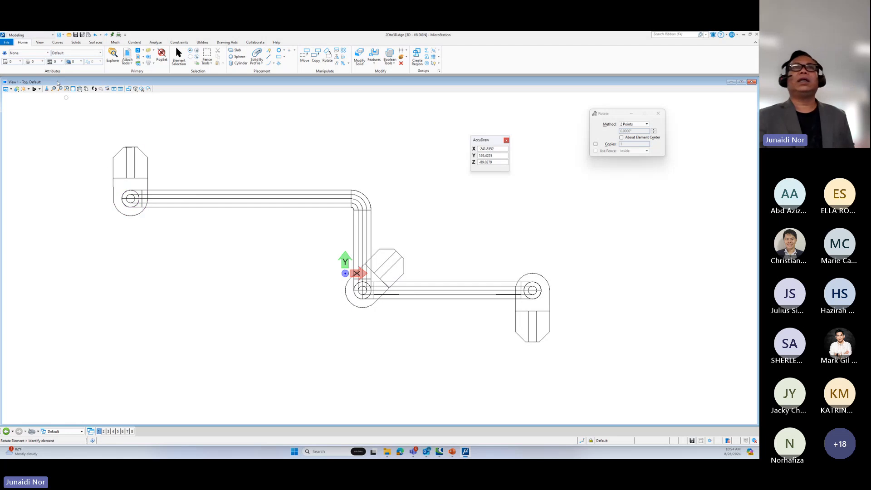
# Step: Return to the isometric view and set its display style to Smooth
pyautogui.click(80, 89)
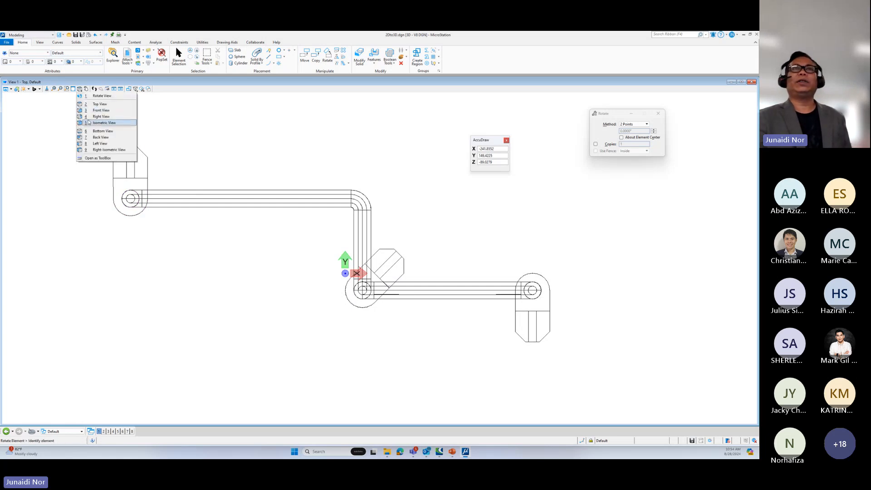
pyautogui.click(88, 123)
pyautogui.click(17, 89)
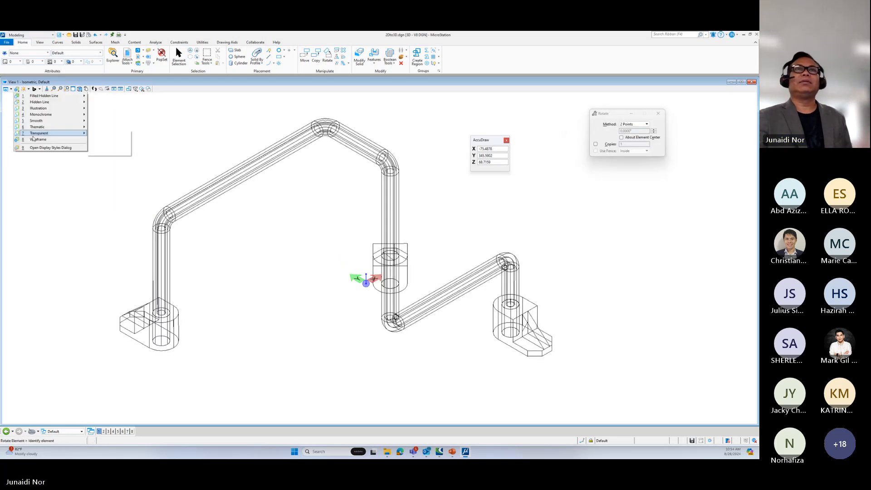
pyautogui.moveTo(34, 126)
pyautogui.click(106, 122)
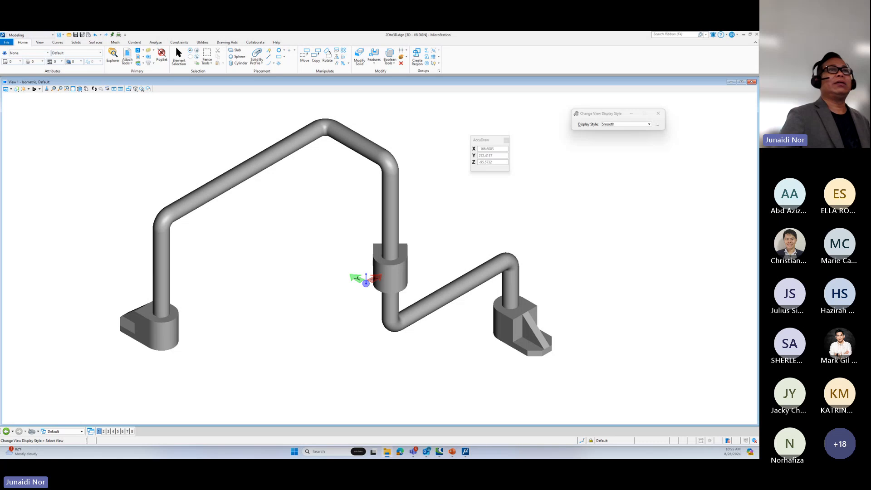
# Step: Switch to the Teams meeting window, read the attendee's question in the meeting chat, and return to MicroStation
pyautogui.hotkey('alt', 'Tab')
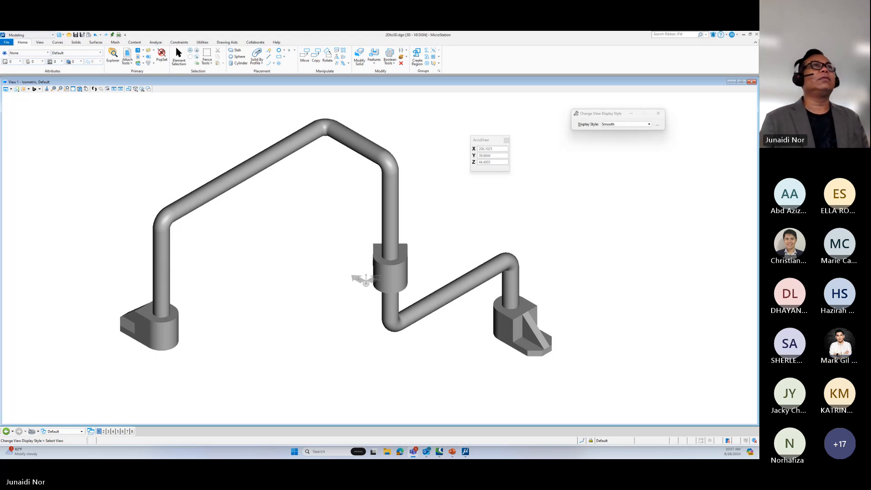
pyautogui.moveTo(1, 164); pyautogui.dragTo(360, 165)
pyautogui.doubleClick(359, 164)
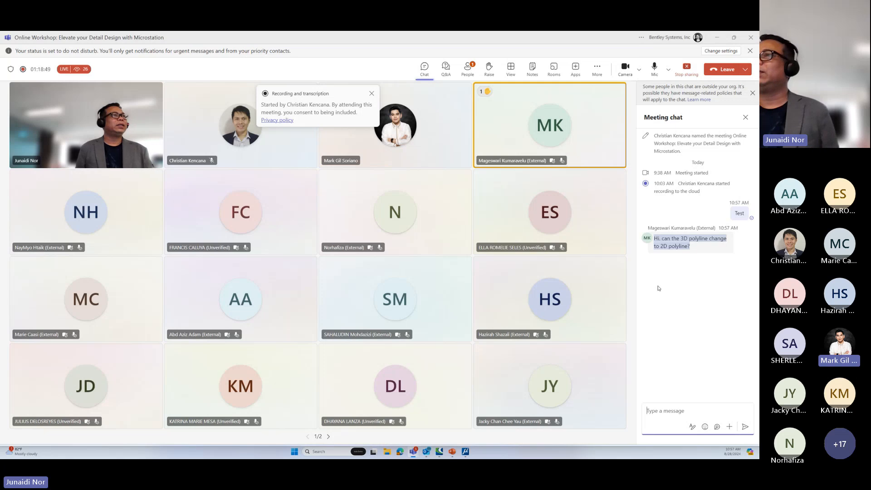
pyautogui.moveTo(676, 235)
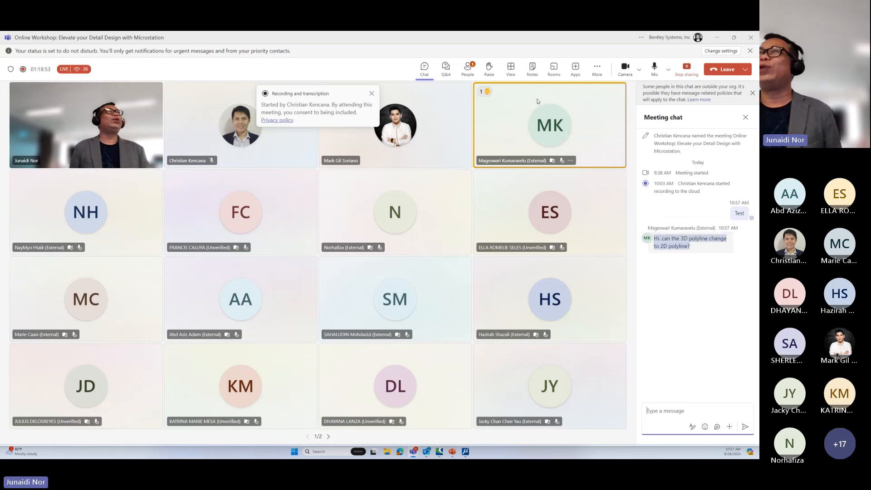
pyautogui.moveTo(495, 40); pyautogui.dragTo(0, 91)
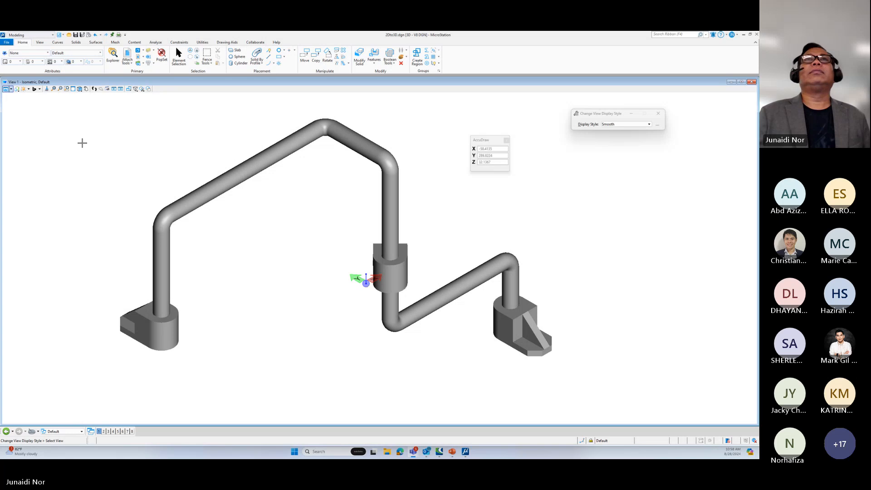
# Step: Set the view's display style to Wireframe and place one copy of the bracket with the triangular rib in the empty space beyond the pipe's end
pyautogui.click(17, 90)
pyautogui.click(28, 140)
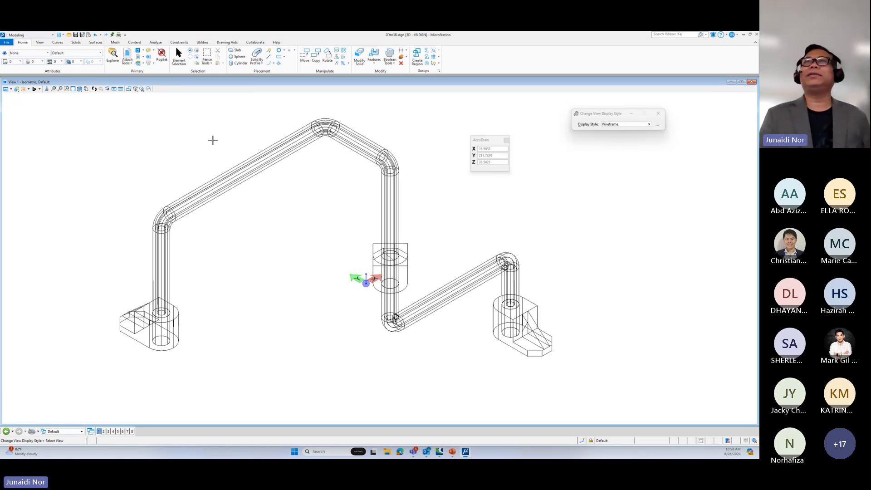
pyautogui.click(316, 56)
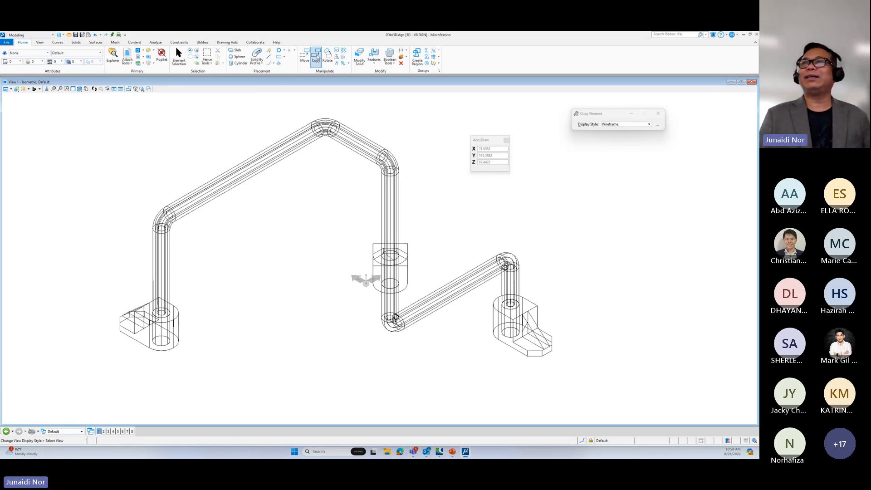
pyautogui.click(537, 307)
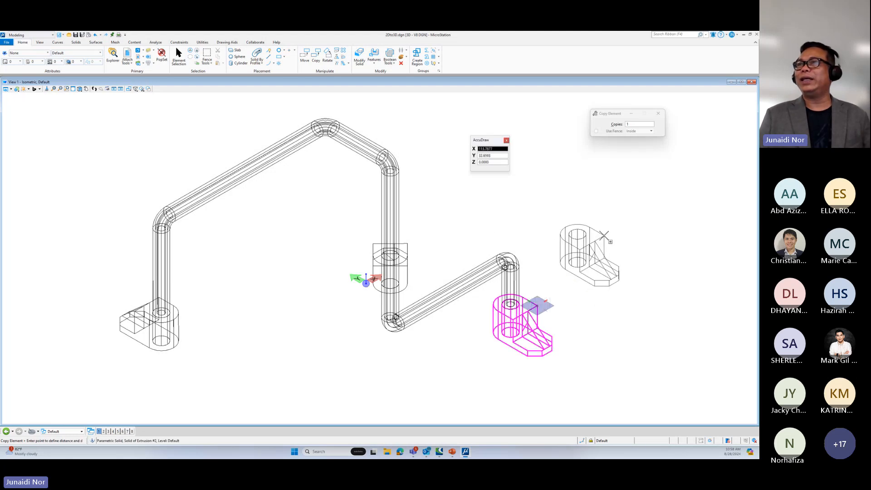
pyautogui.click(595, 239)
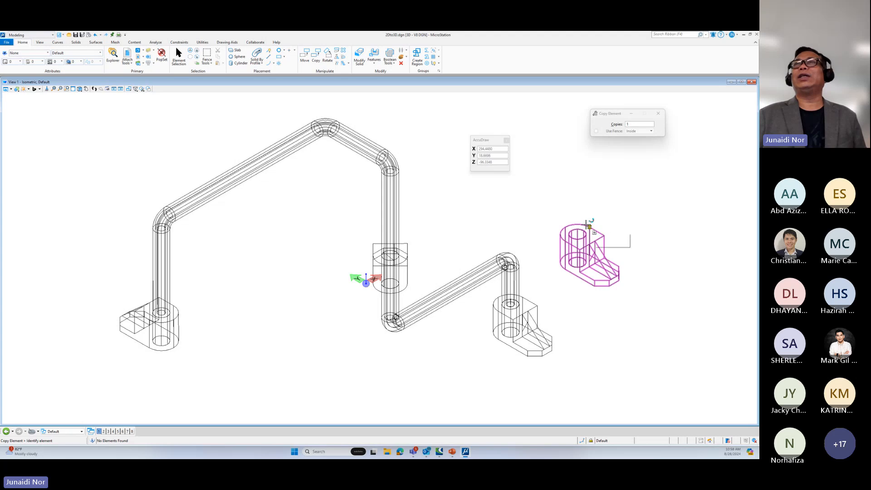
# Step: Try to drop the copied bracket with Drop Element, keeping Solids set to To Surfaces
pyautogui.click(433, 64)
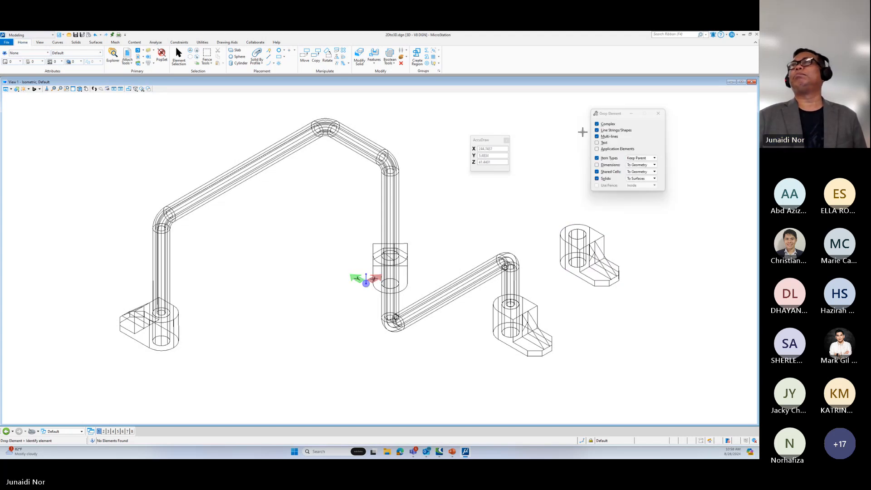
pyautogui.moveTo(615, 116); pyautogui.dragTo(547, 111)
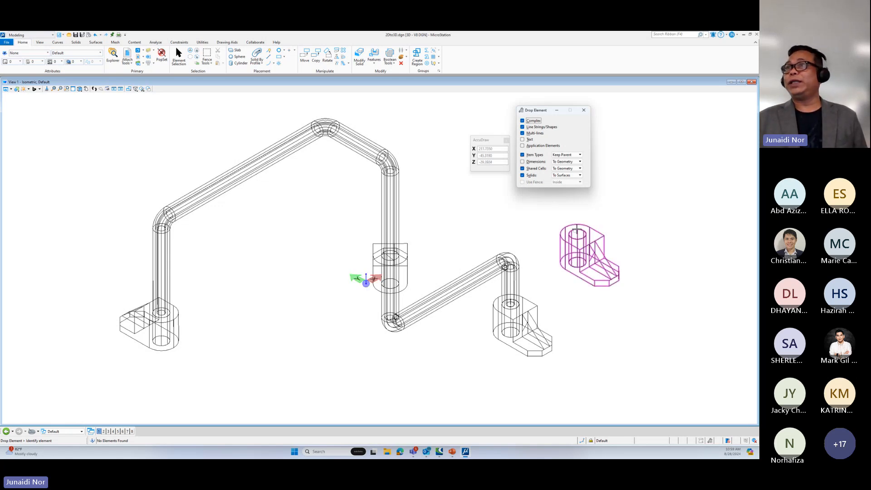
pyautogui.click(553, 176)
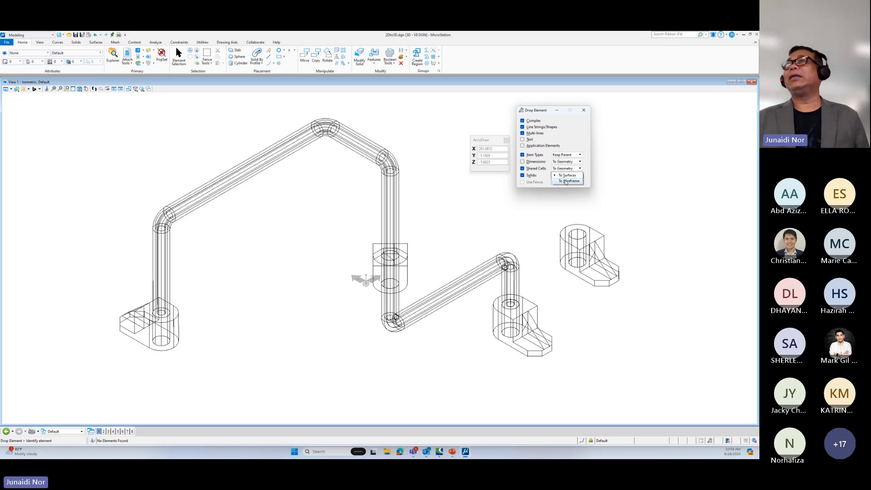
pyautogui.click(568, 175)
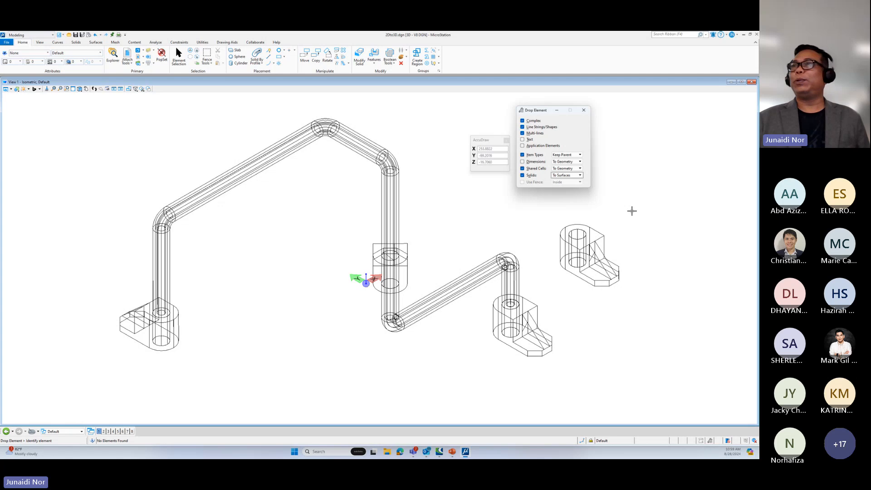
pyautogui.click(598, 231)
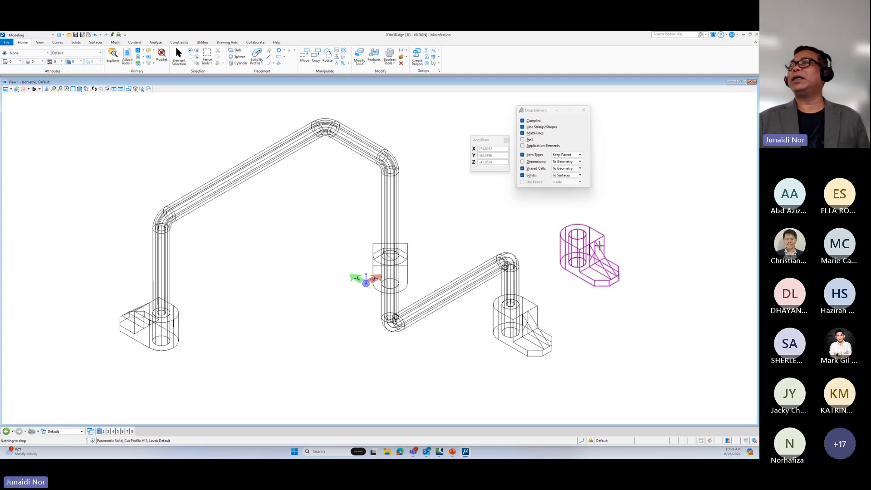
# Step: Try to drop the copied bracket with Solids set to To Wireframe, and enable the Text drop option
pyautogui.click(562, 178)
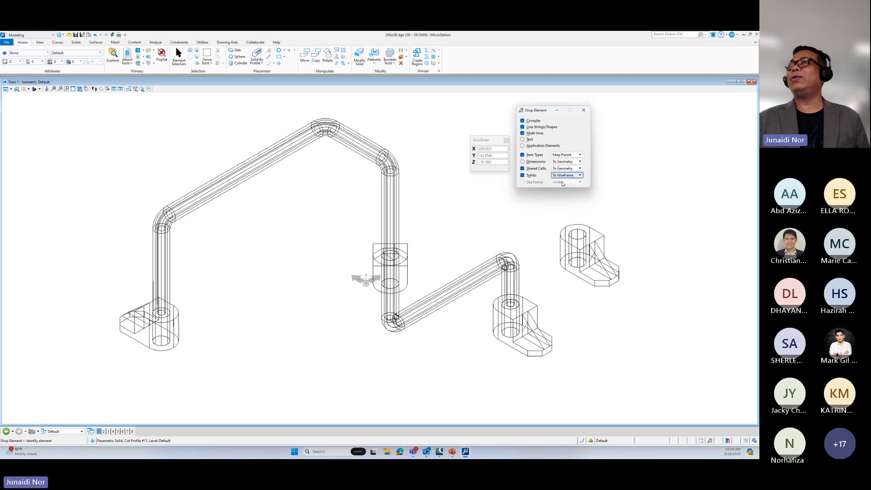
pyautogui.click(564, 182)
pyautogui.click(593, 230)
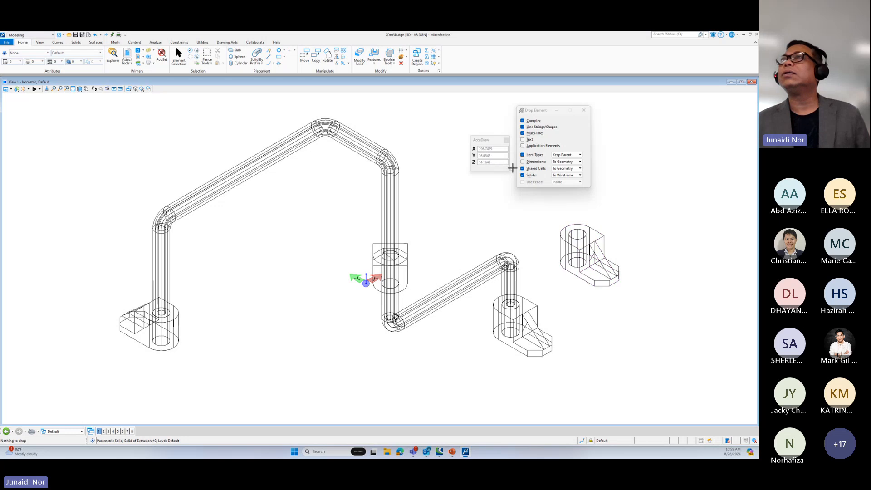
pyautogui.click(524, 139)
pyautogui.click(523, 140)
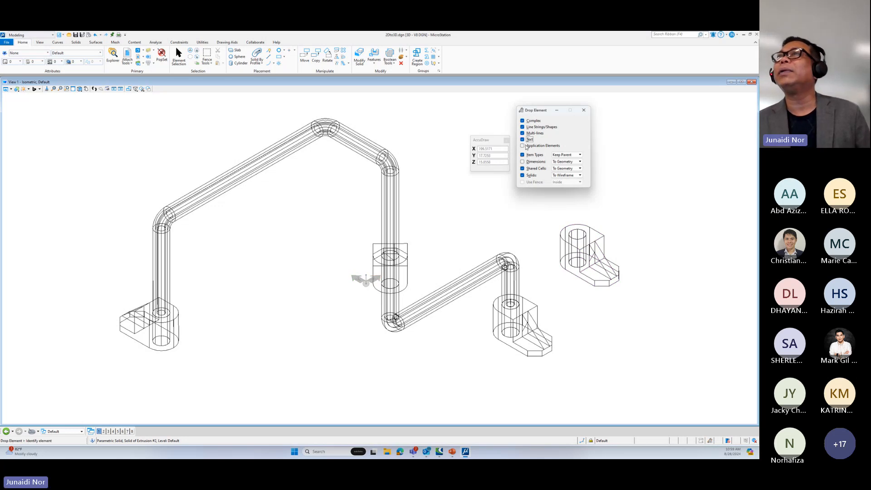
# Step: Drop the detached bracket solid to wireframe, with Application Elements included and Item Types set to Keep Parent
pyautogui.click(525, 146)
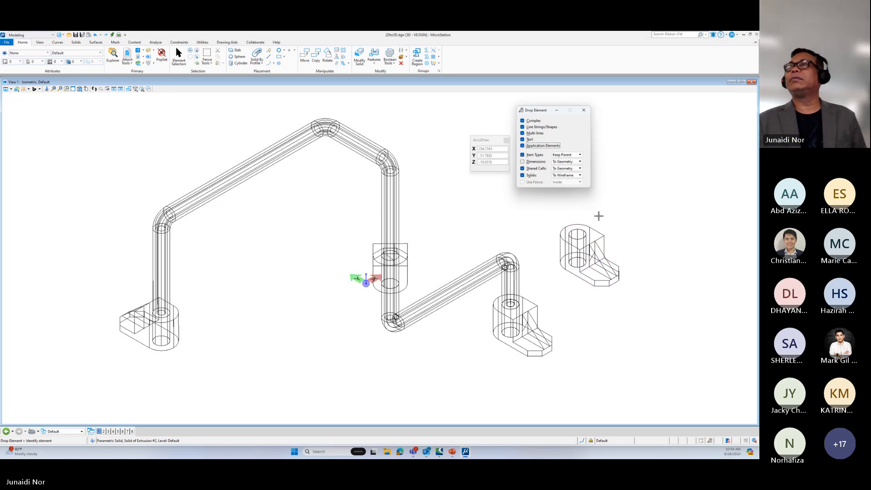
pyautogui.click(569, 155)
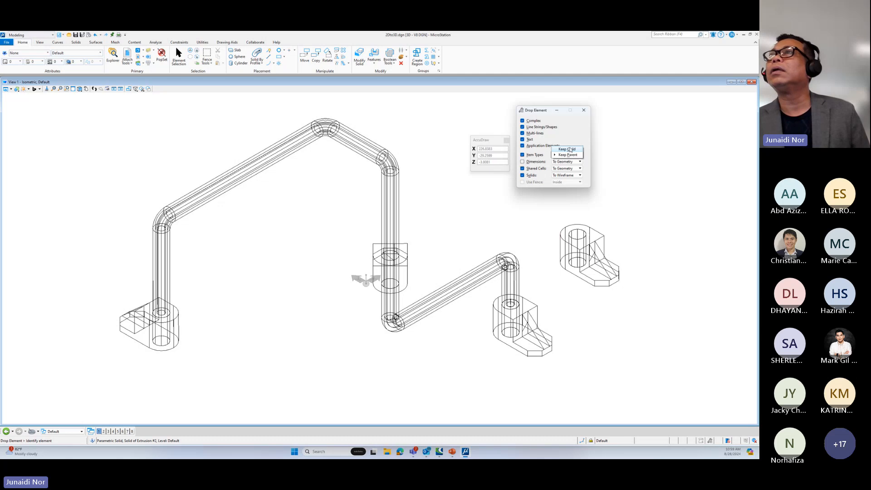
pyautogui.click(567, 155)
pyautogui.click(602, 231)
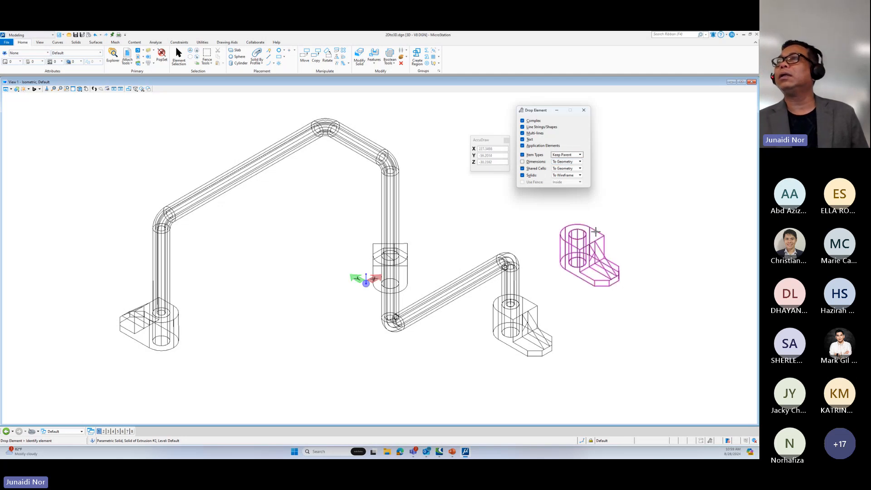
pyautogui.click(603, 231)
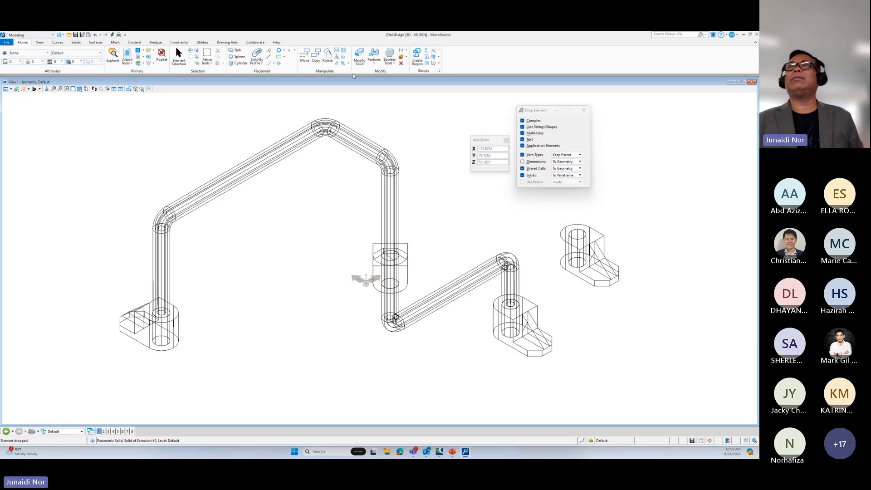
# Step: Move several individual edges of the dropped bracket away from it to show that they are separate elements
pyautogui.click(179, 55)
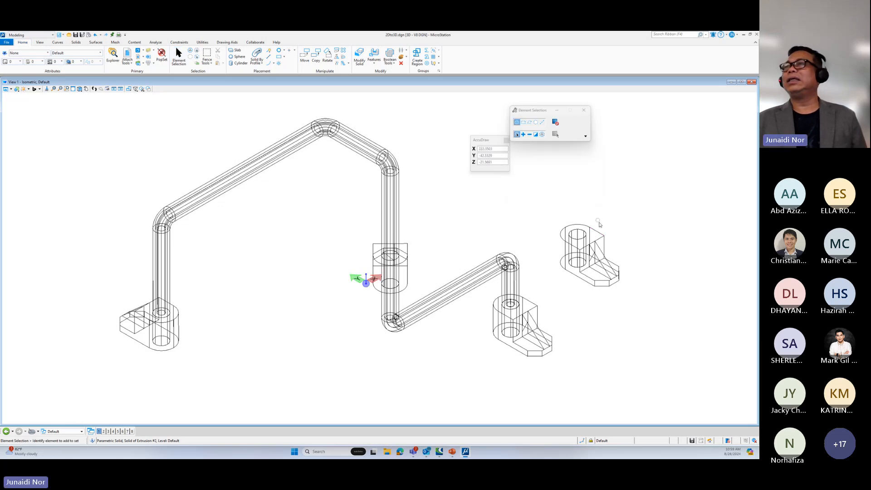
pyautogui.moveTo(598, 231); pyautogui.dragTo(632, 201)
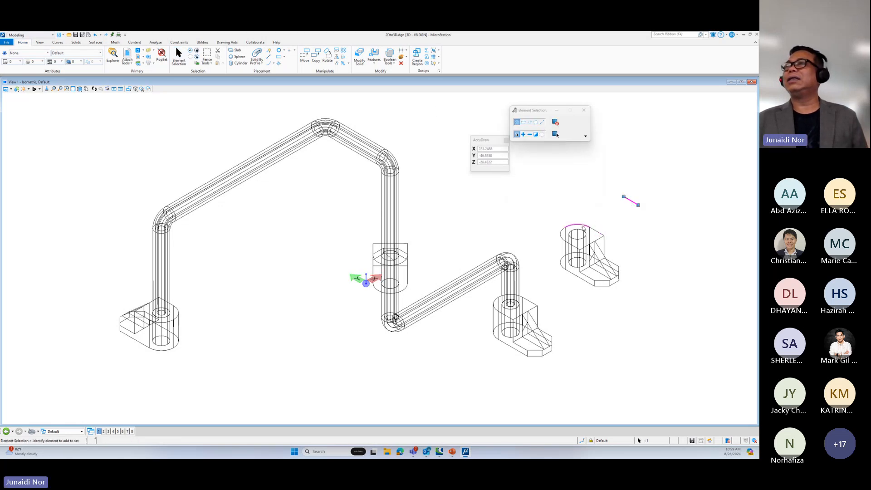
pyautogui.moveTo(583, 226); pyautogui.dragTo(581, 196)
pyautogui.moveTo(597, 232); pyautogui.dragTo(633, 242)
pyautogui.moveTo(599, 280); pyautogui.dragTo(603, 308)
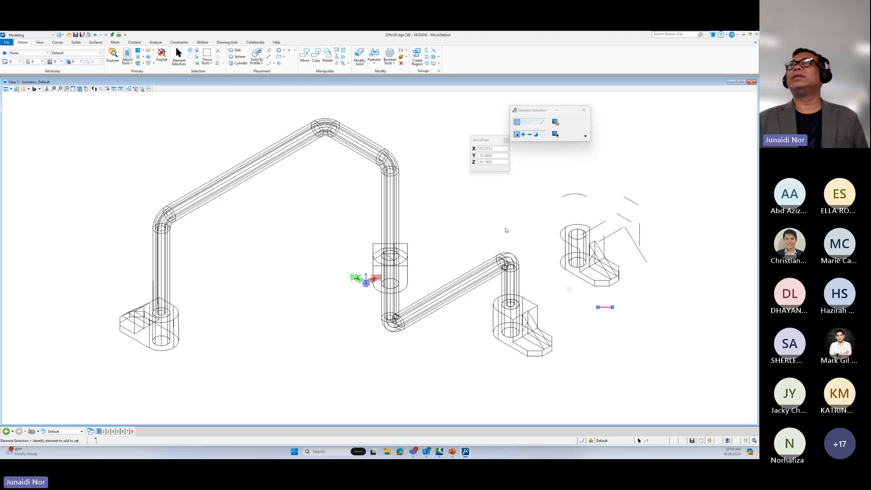
# Step: Review the Solids choices of the Drop Element tool, keeping To Wireframe
pyautogui.click(433, 63)
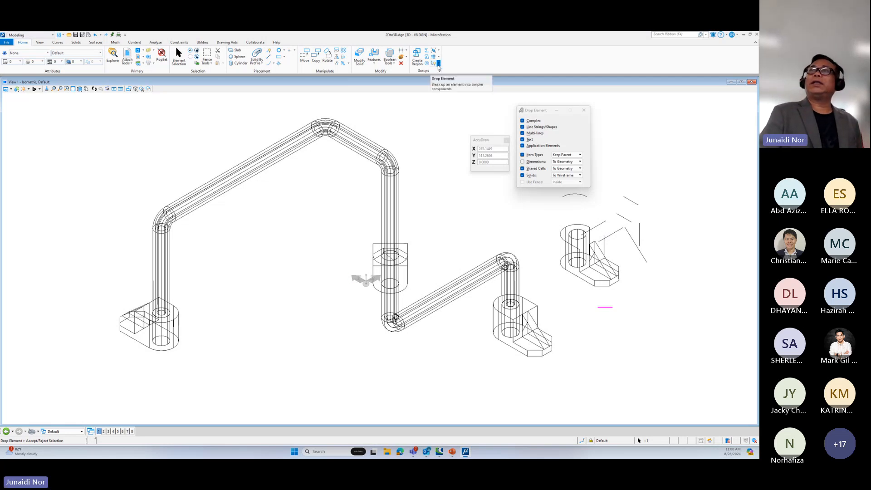
pyautogui.click(438, 67)
pyautogui.click(438, 72)
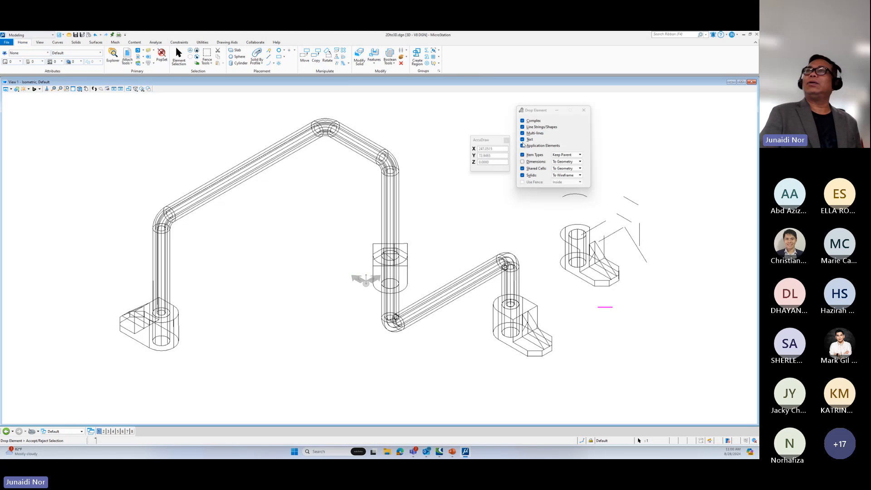
pyautogui.click(563, 176)
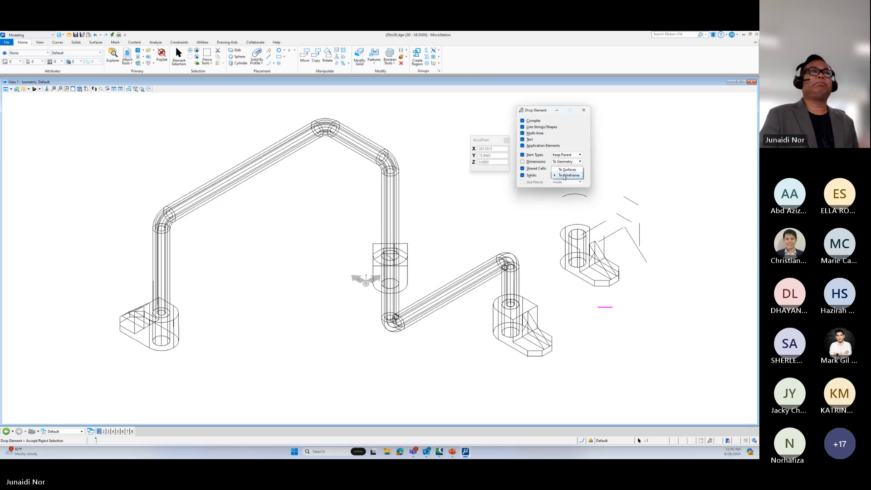
pyautogui.click(564, 177)
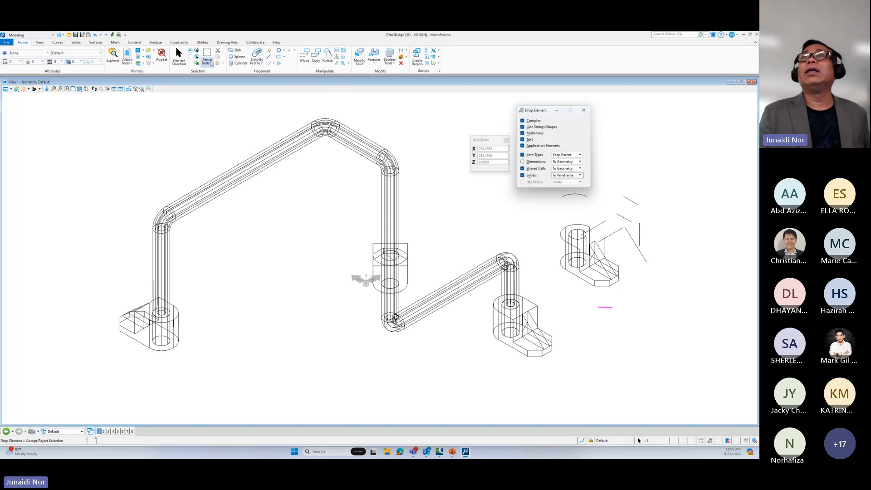
# Step: Switch to the Drawing workflow and open the cell library from the Place Active Cell settings
pyautogui.click(33, 35)
pyautogui.click(33, 46)
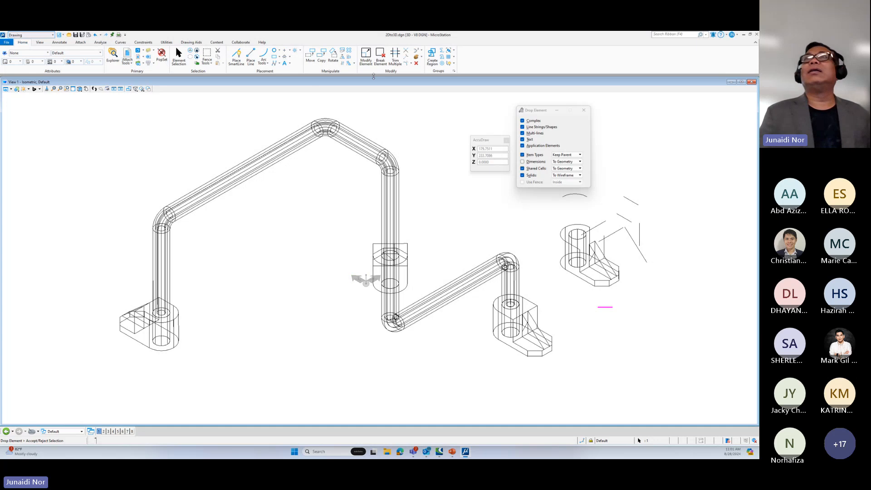
pyautogui.click(298, 54)
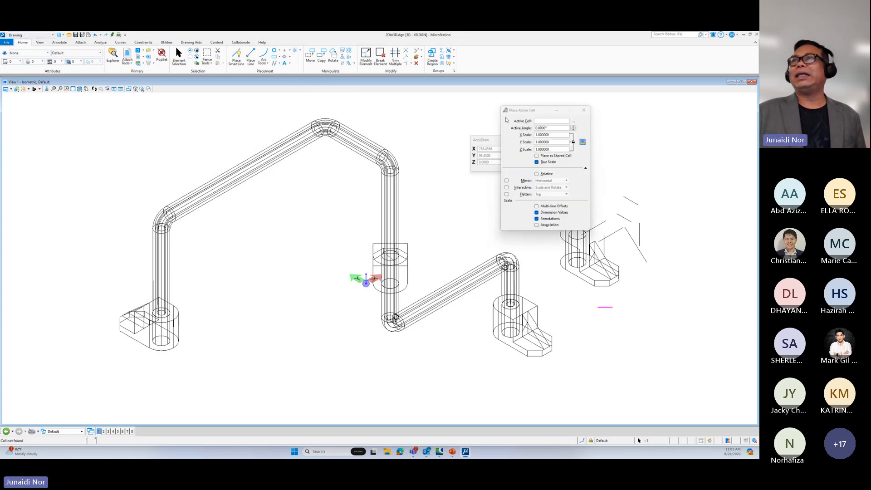
pyautogui.moveTo(522, 113); pyautogui.dragTo(549, 105)
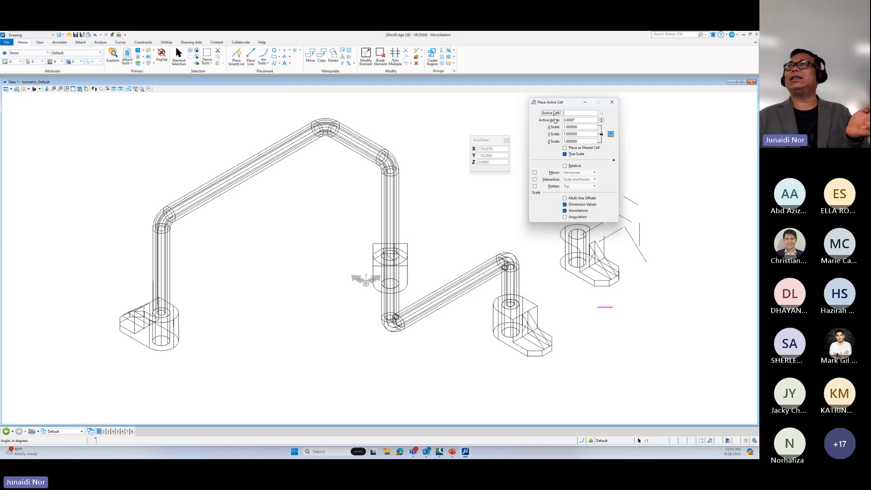
pyautogui.click(601, 113)
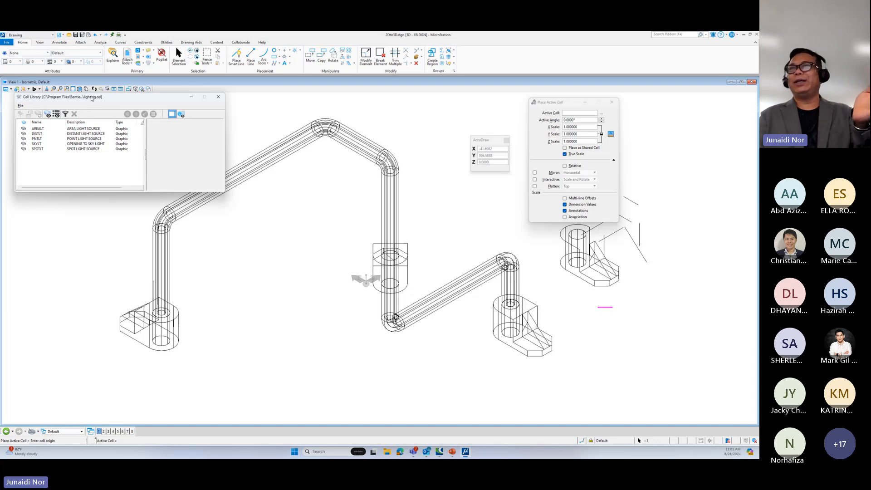
pyautogui.moveTo(91, 99); pyautogui.dragTo(223, 153)
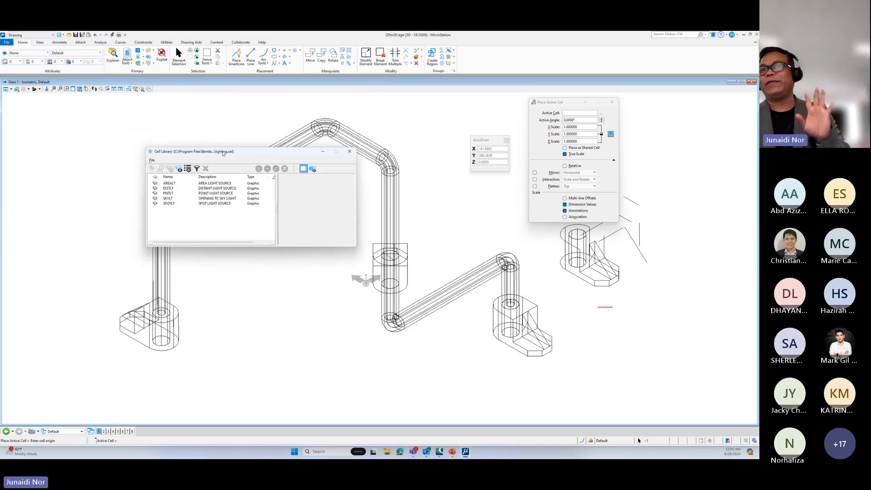
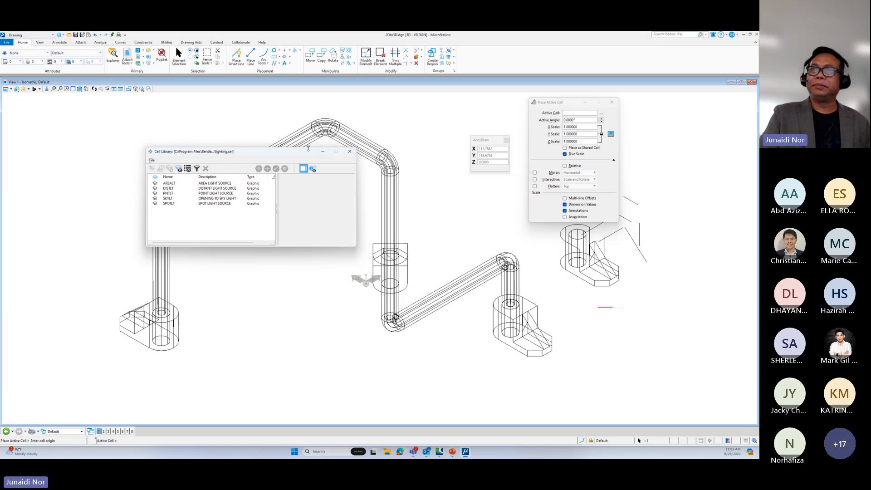
pyautogui.moveTo(296, 153); pyautogui.dragTo(355, 146)
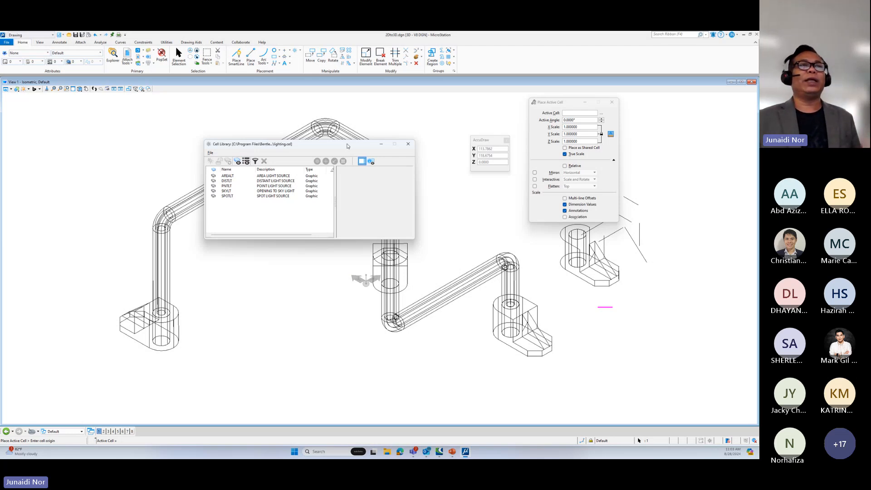
# Step: Draw an open three-segment SmartLine in the empty area above the pipe's outer bend
pyautogui.click(449, 63)
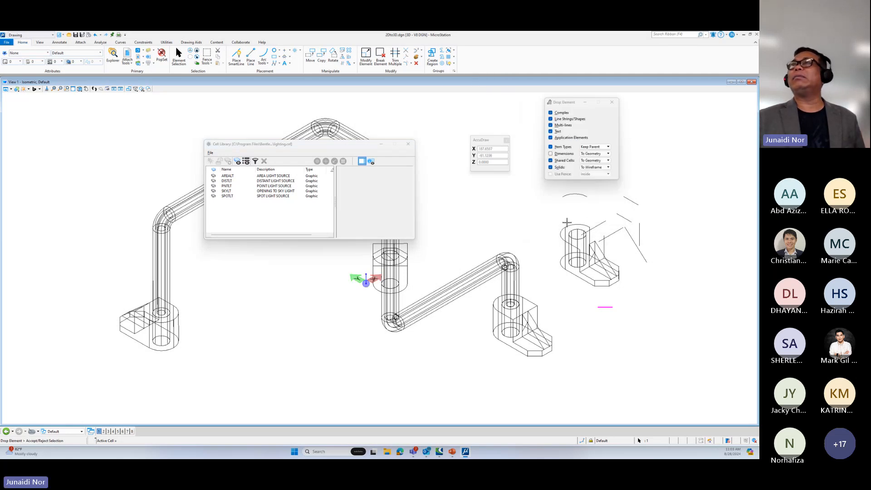
pyautogui.click(575, 194)
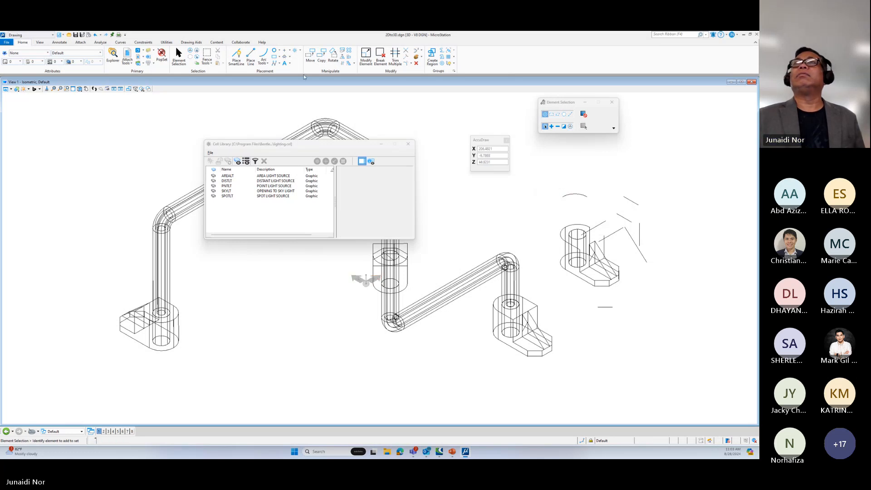
pyautogui.click(237, 57)
pyautogui.click(94, 162)
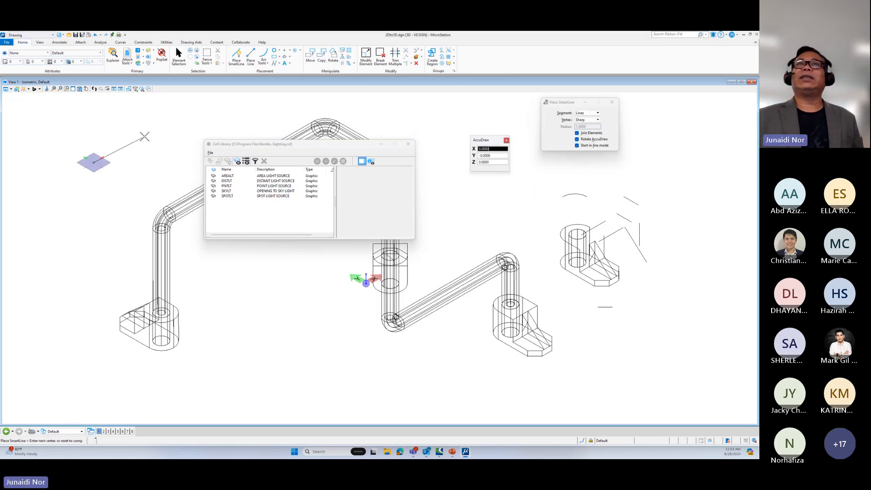
pyautogui.click(151, 129)
pyautogui.click(219, 134)
pyautogui.click(264, 105)
pyautogui.rightClick(270, 109)
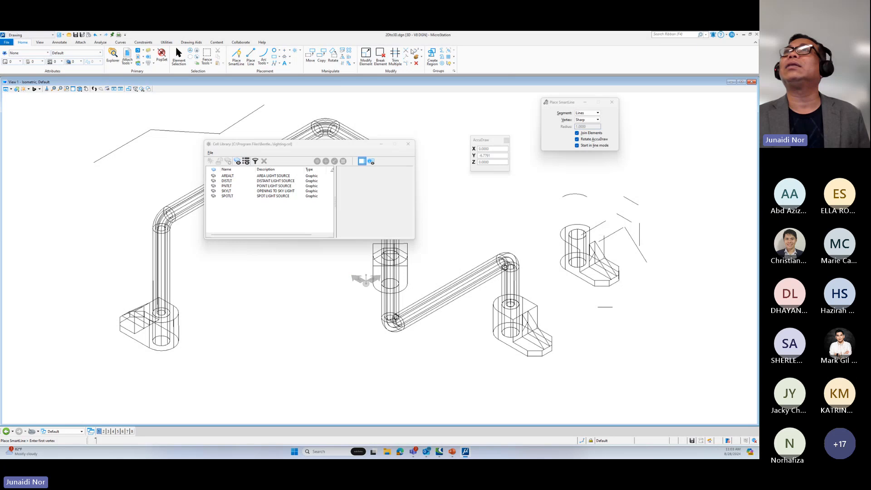
# Step: Insert one new vertex into each original segment of the line string to form a zigzag
pyautogui.click(422, 50)
pyautogui.click(431, 58)
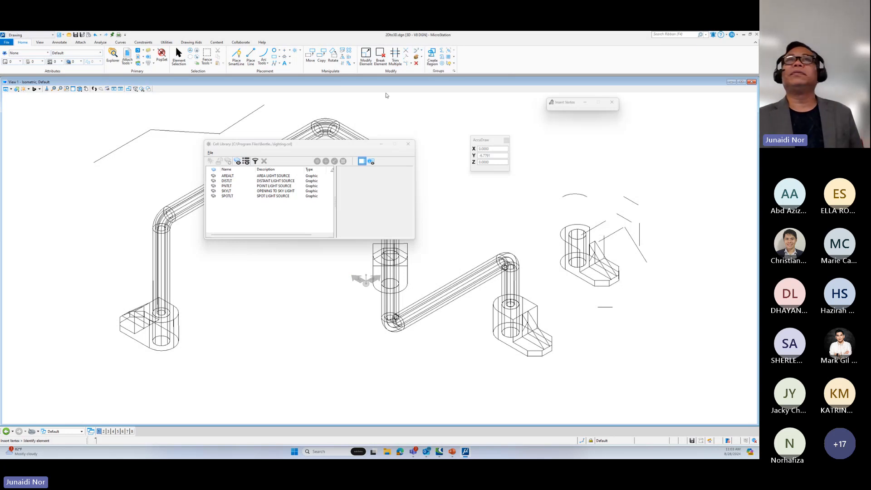
pyautogui.click(127, 144)
pyautogui.click(95, 134)
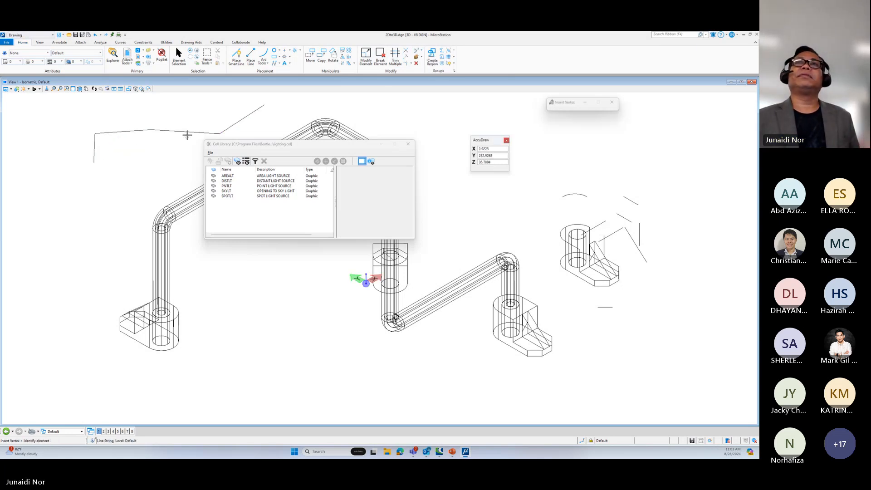
pyautogui.click(187, 133)
pyautogui.click(163, 158)
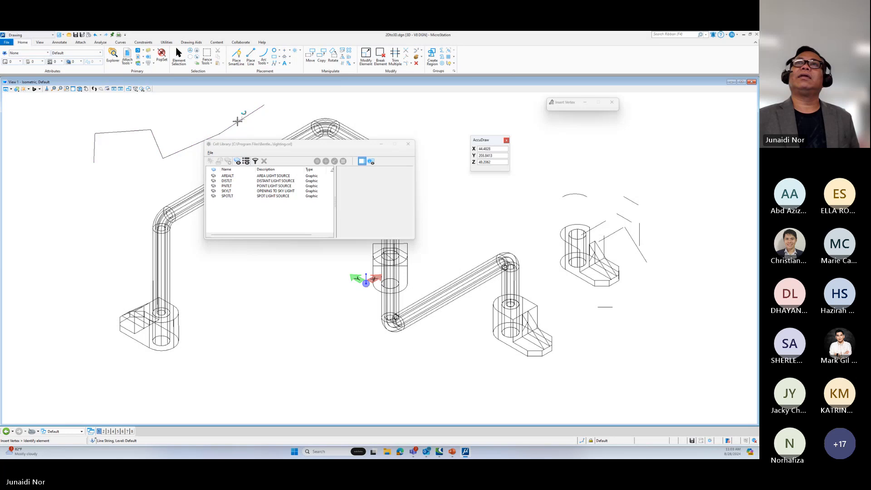
pyautogui.click(223, 109)
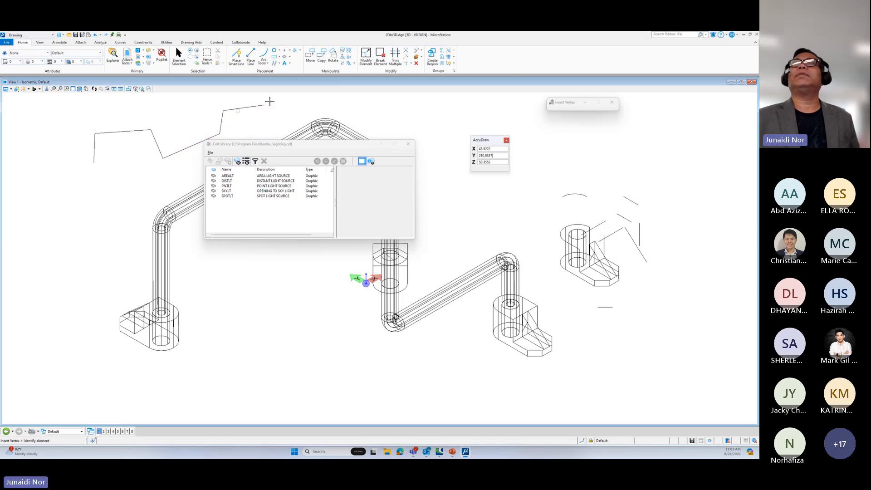
# Step: Drop the zigzag line string into separate lines and check one of its segments
pyautogui.click(445, 62)
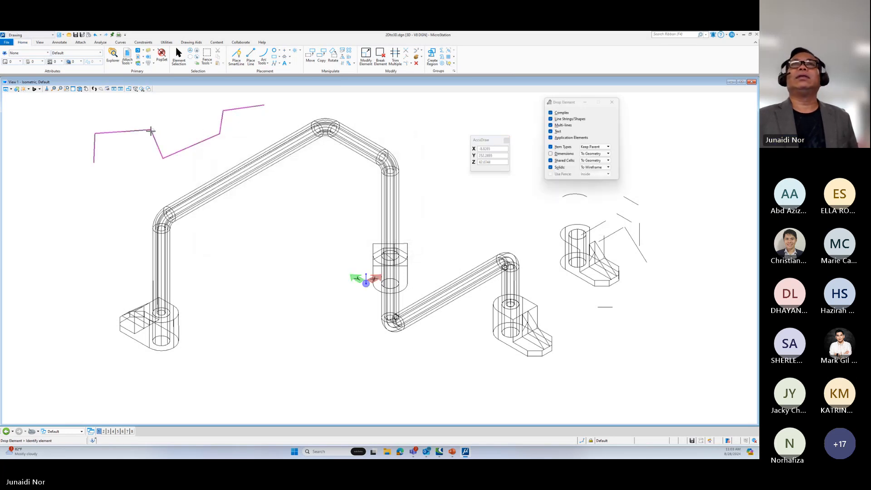
pyautogui.click(151, 131)
pyautogui.click(145, 131)
pyautogui.click(177, 61)
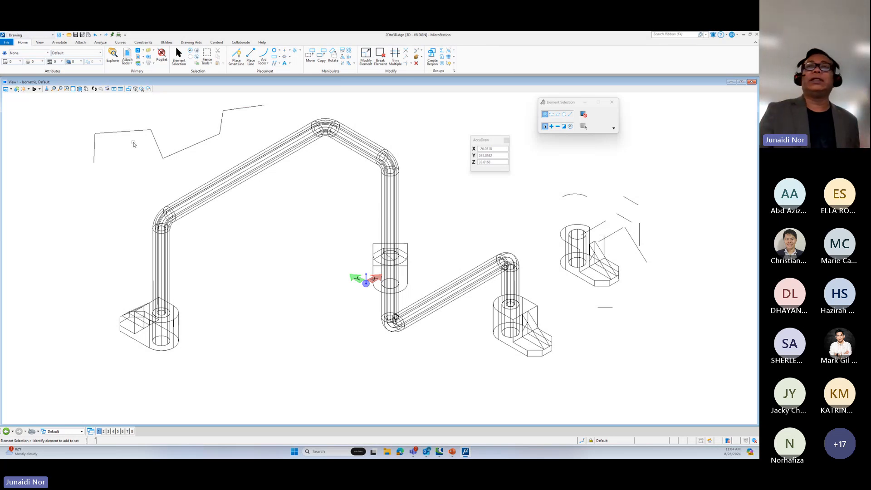
pyautogui.click(107, 132)
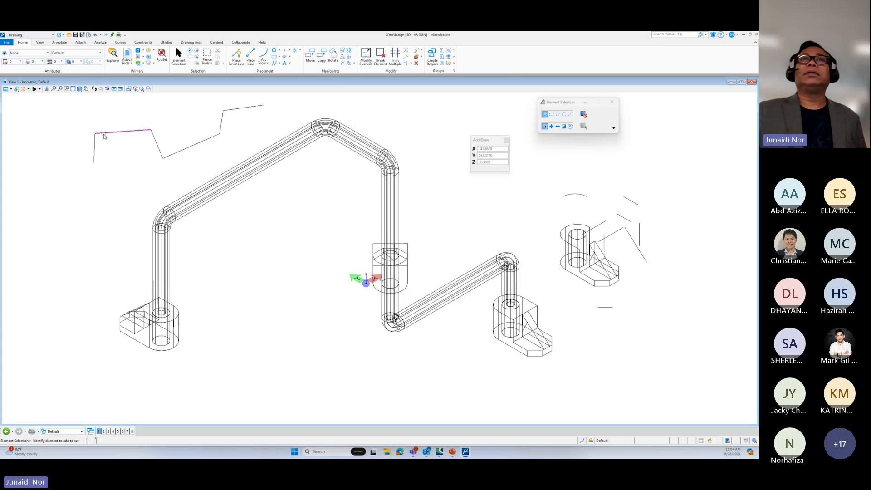
# Step: Try to drop the long bent pipe into simpler components
pyautogui.click(454, 70)
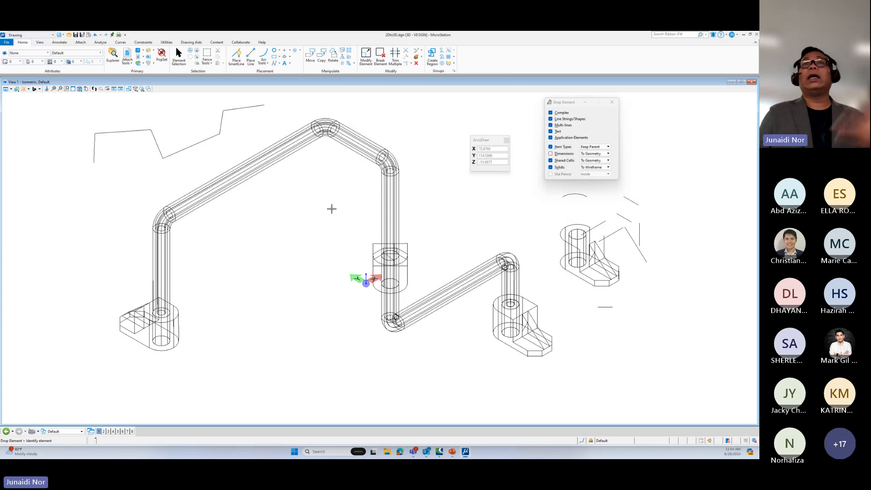
pyautogui.click(255, 155)
pyautogui.click(239, 120)
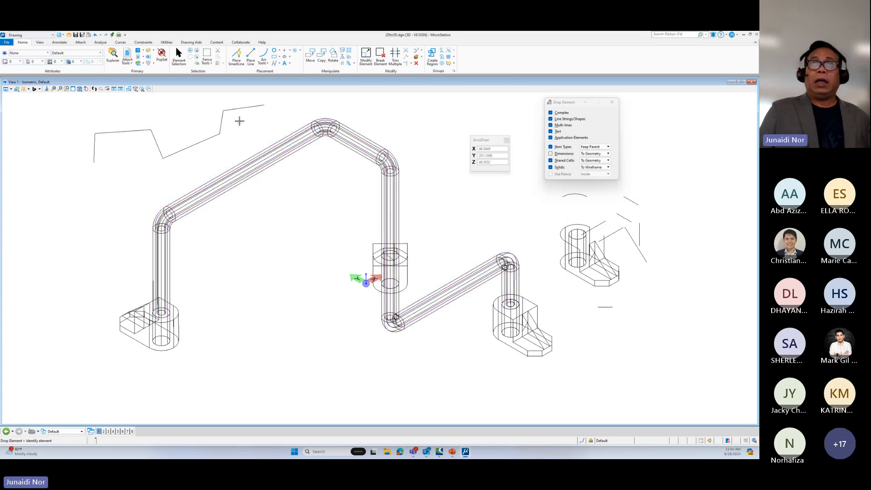
# Step: Delete all the zigzag lines above the pipe
pyautogui.click(179, 57)
pyautogui.moveTo(240, 102); pyautogui.dragTo(76, 168)
pyautogui.press('Delete')
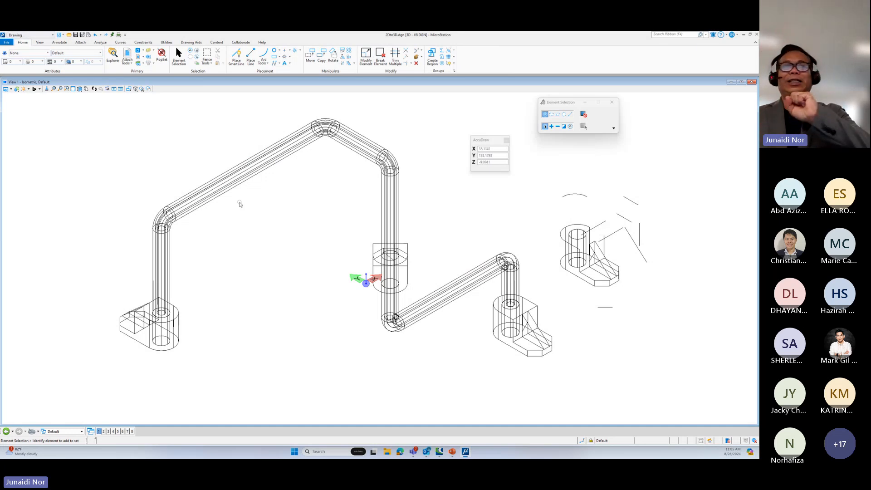
# Step: Switch to the PowerPoint agenda slide and highlight the PDF import item and the 2D Design to 3D Model item
pyautogui.click(457, 453)
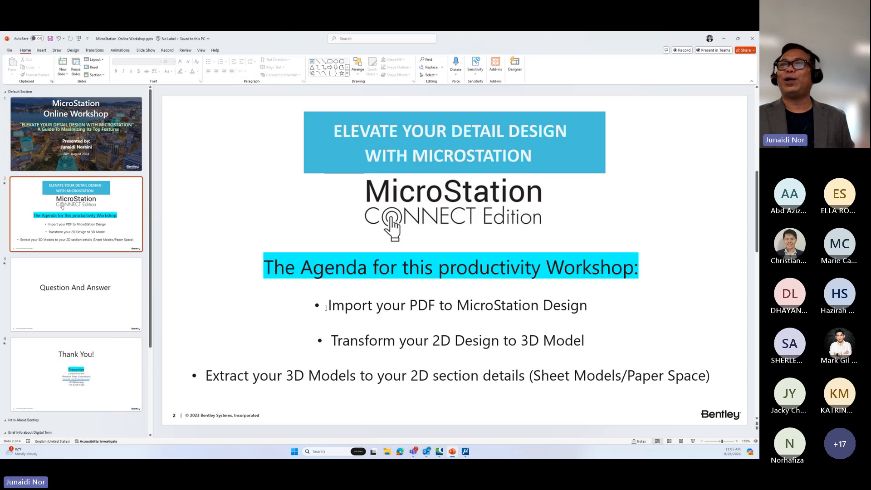
pyautogui.moveTo(326, 308); pyautogui.dragTo(590, 309)
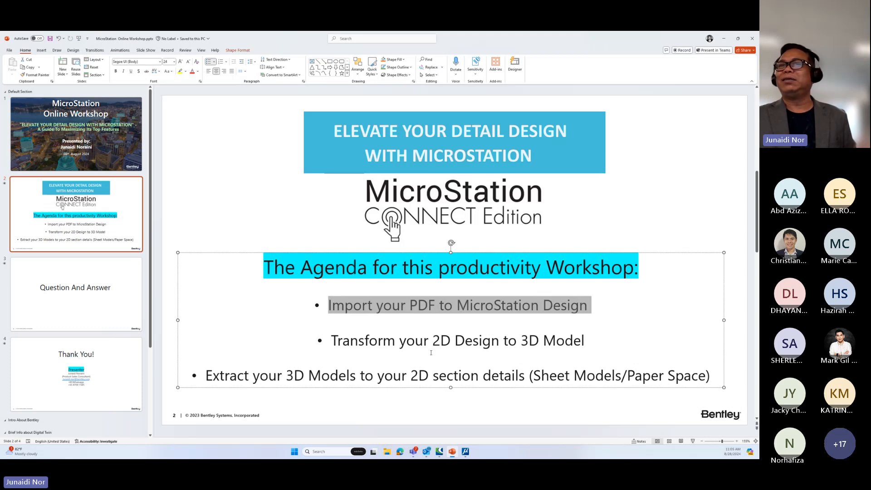
pyautogui.moveTo(333, 341); pyautogui.dragTo(589, 340)
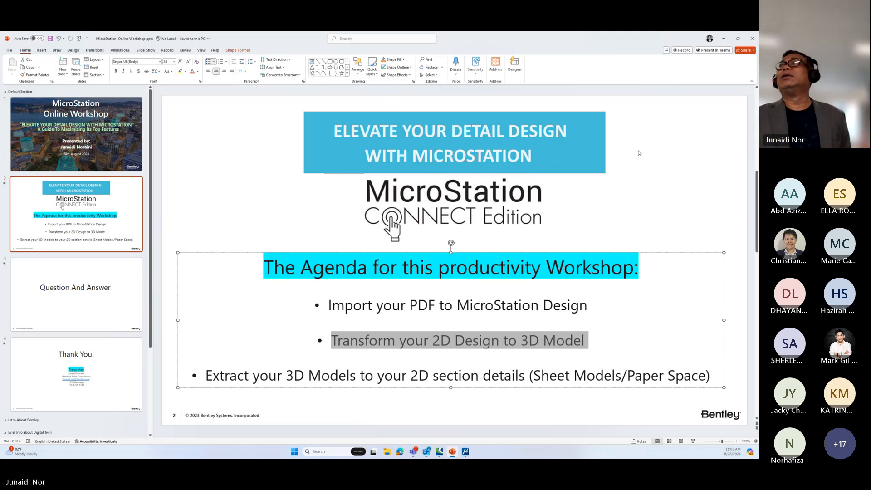
# Step: Switch back to MicroStation and delete all remaining geometry: pipe, fittings, loose lines, bent path line and profile circles
pyautogui.click(724, 38)
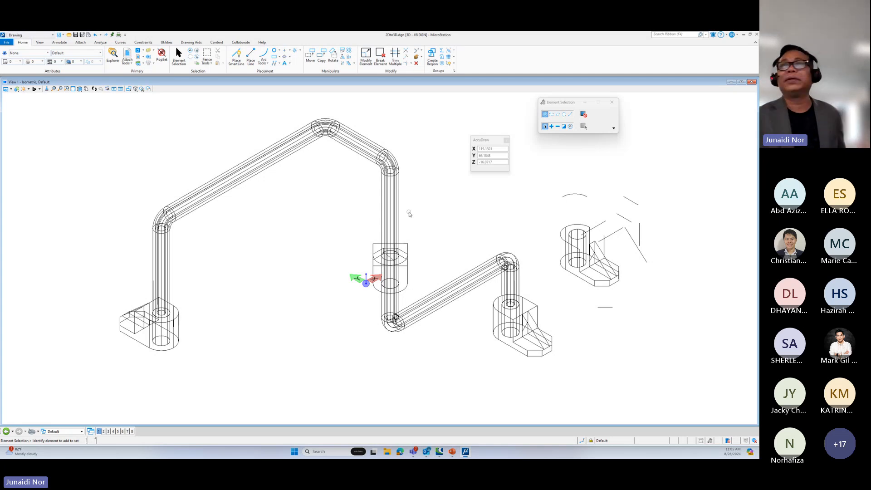
pyautogui.middleClick(419, 141)
pyautogui.moveTo(420, 141); pyautogui.dragTo(413, 159, button='middle')
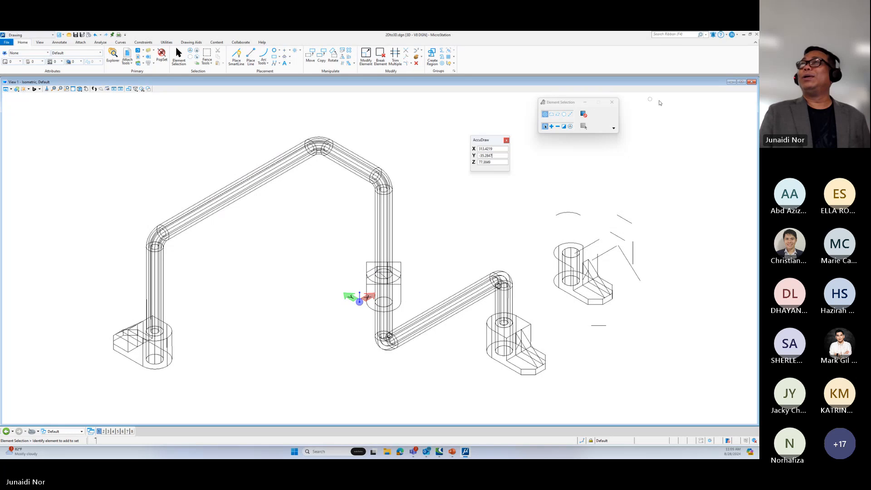
pyautogui.moveTo(673, 103); pyautogui.dragTo(69, 396)
pyautogui.press('Delete')
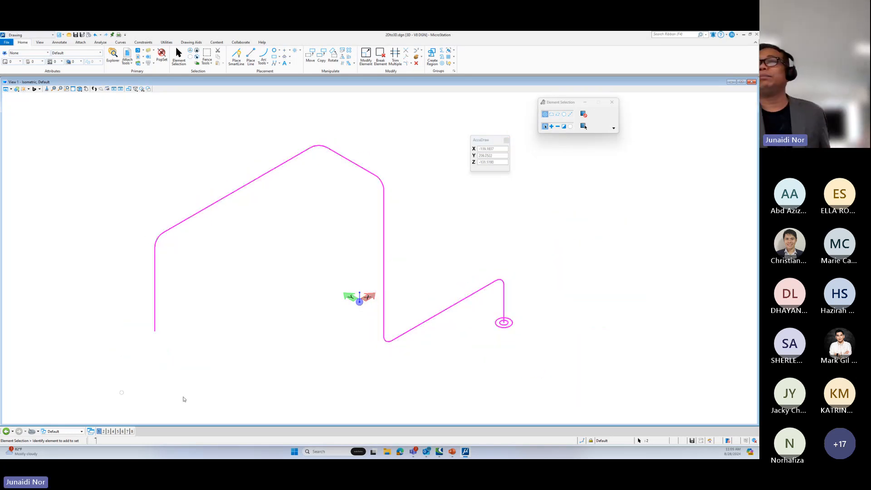
pyautogui.moveTo(439, 116); pyautogui.dragTo(39, 415)
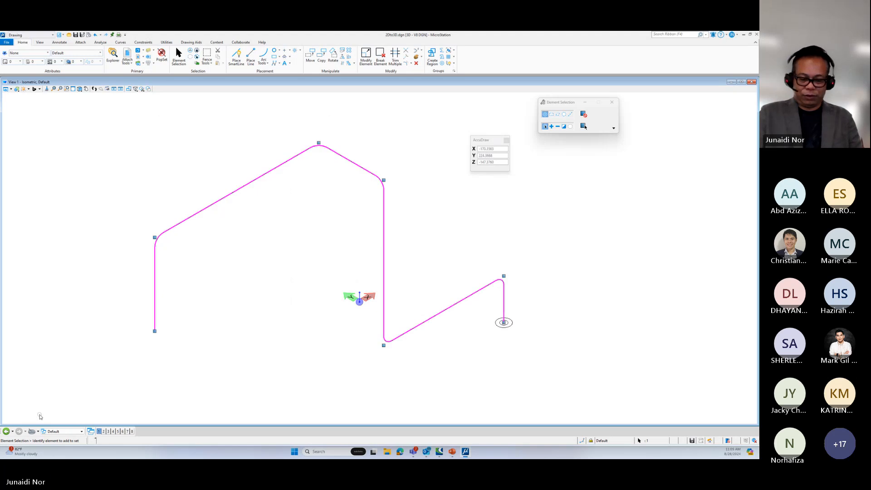
pyautogui.press('Delete')
pyautogui.moveTo(590, 277); pyautogui.dragTo(472, 351)
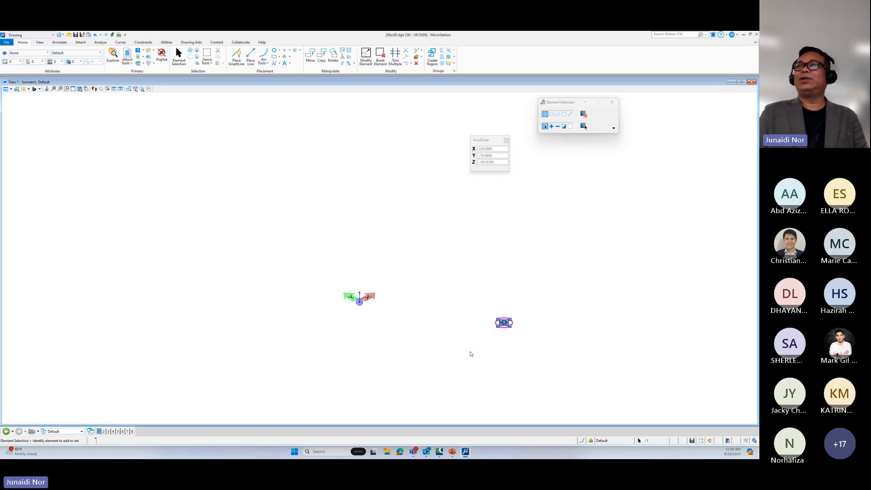
pyautogui.press('Delete')
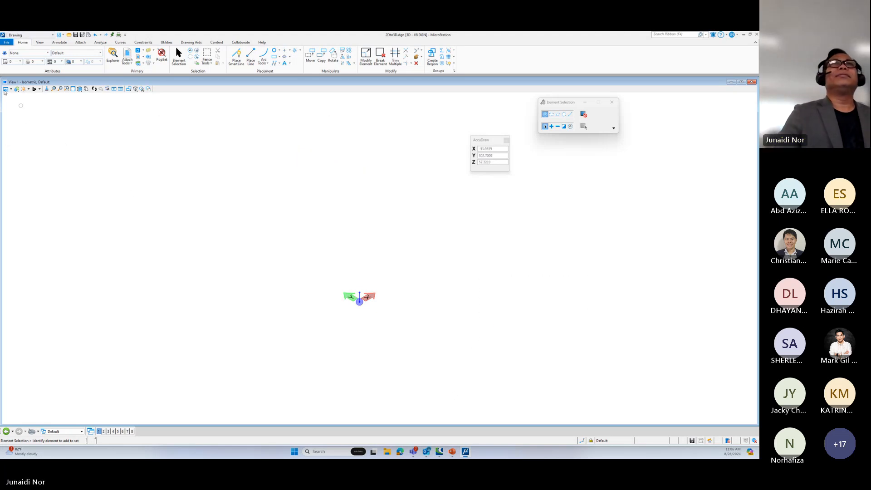
# Step: Open Drawing Composition.dgn from the 3D Detailing folder inside Temp
pyautogui.click(7, 43)
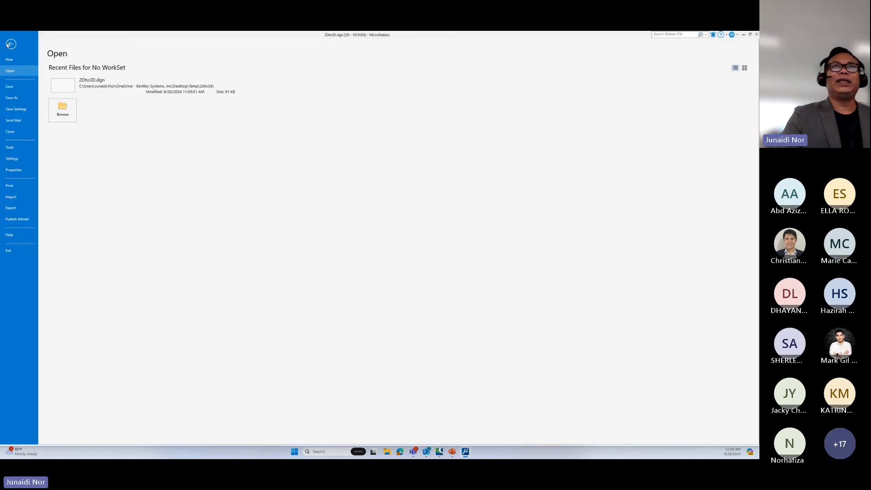
pyautogui.click(62, 115)
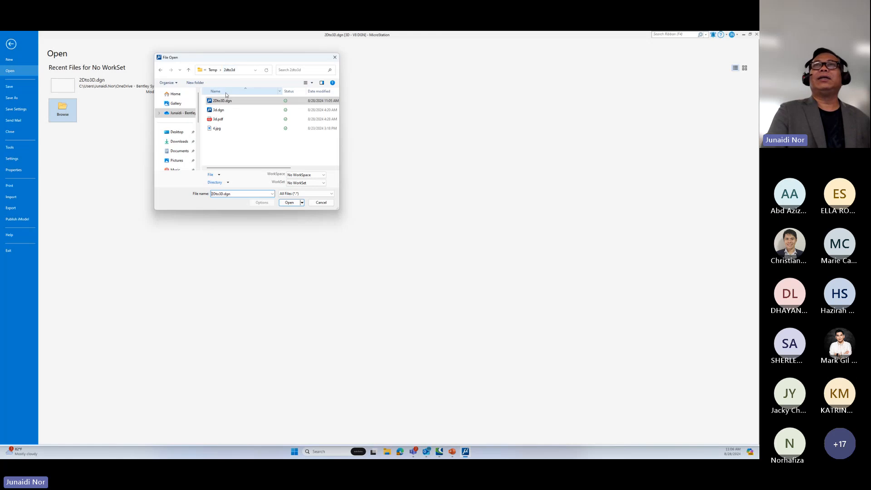
pyautogui.click(213, 70)
pyautogui.doubleClick(222, 110)
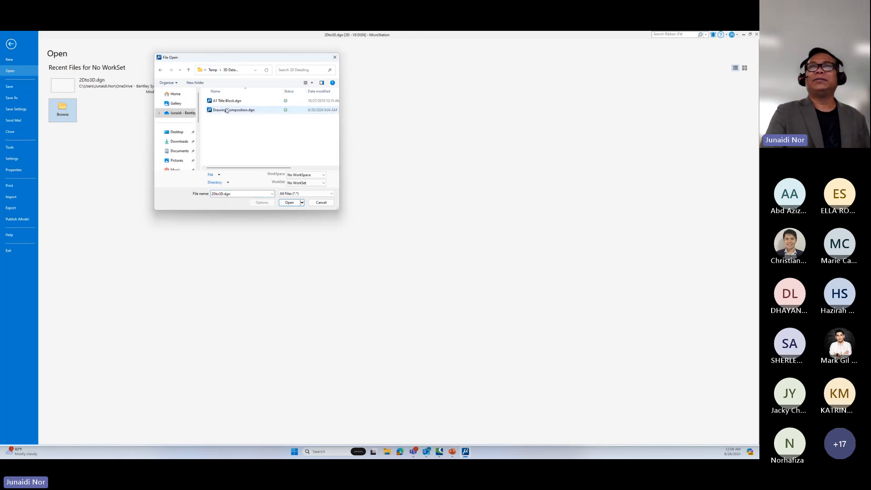
pyautogui.doubleClick(223, 110)
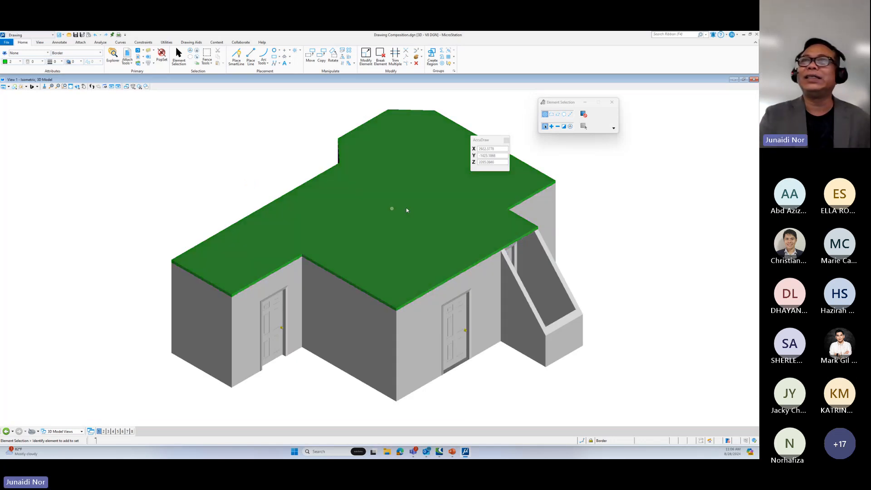
# Step: Move the green roof slab off the building to expose the interior, and undo the move
pyautogui.click(407, 208)
pyautogui.moveTo(407, 208); pyautogui.dragTo(171, 169)
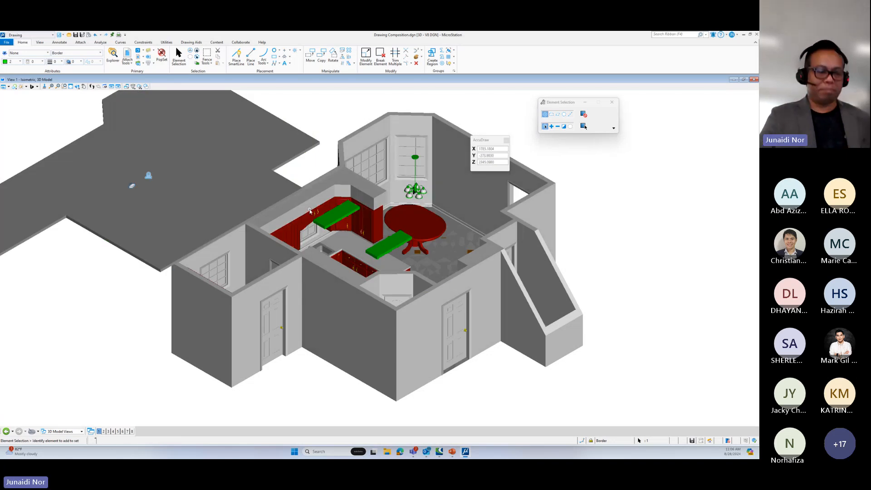
pyautogui.hotkey('ctrl', 'z')
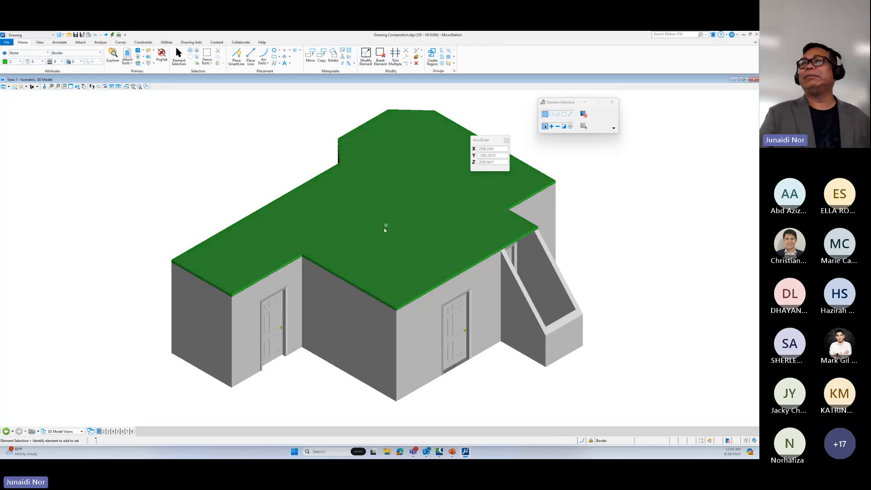
# Step: Move the AccuDraw window clear of the roof and check which view groups the file offers
pyautogui.moveTo(379, 232)
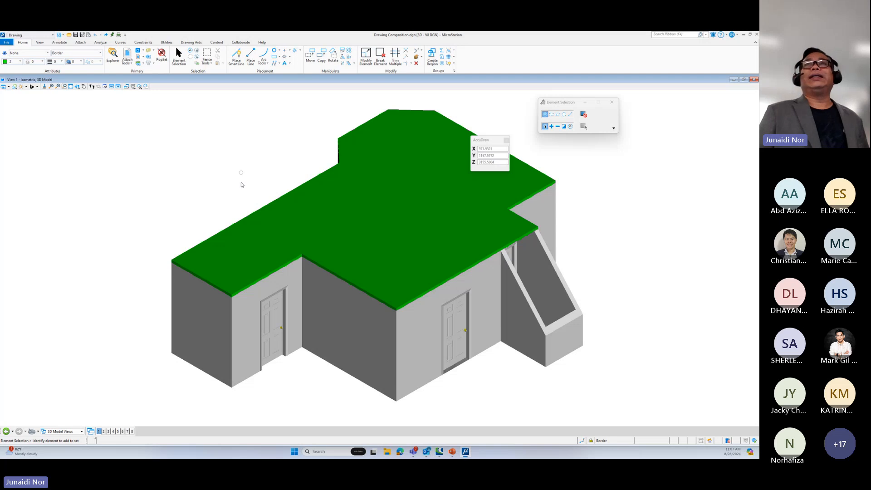
pyautogui.moveTo(486, 141); pyautogui.dragTo(641, 158)
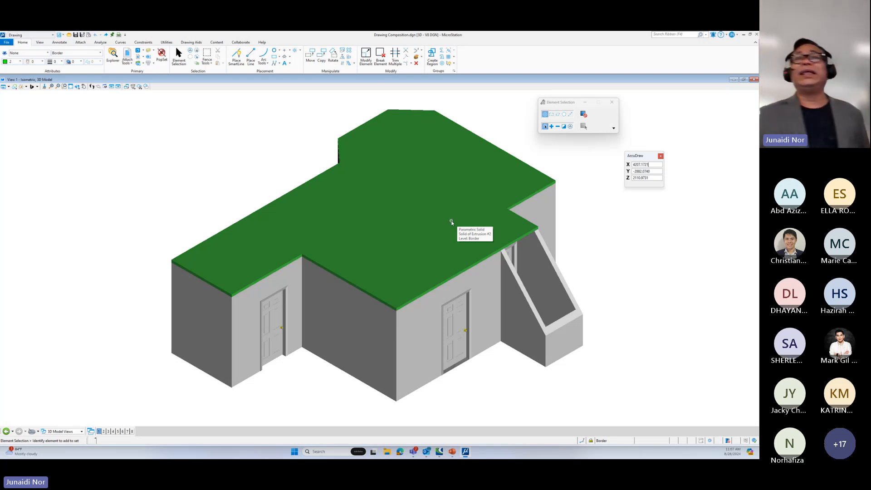
pyautogui.click(68, 431)
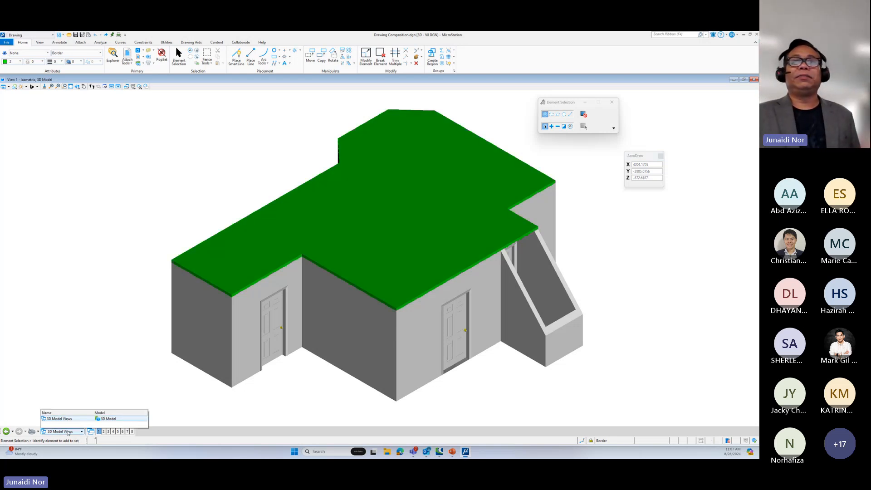
pyautogui.click(88, 365)
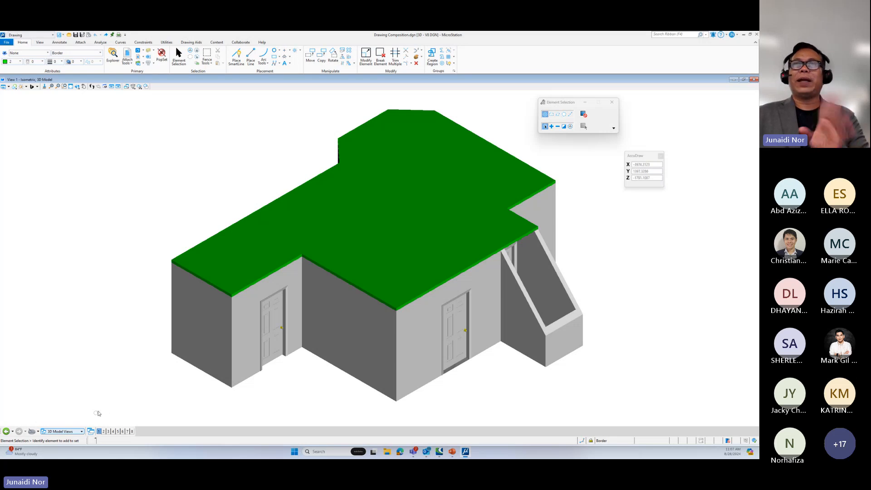
pyautogui.click(82, 430)
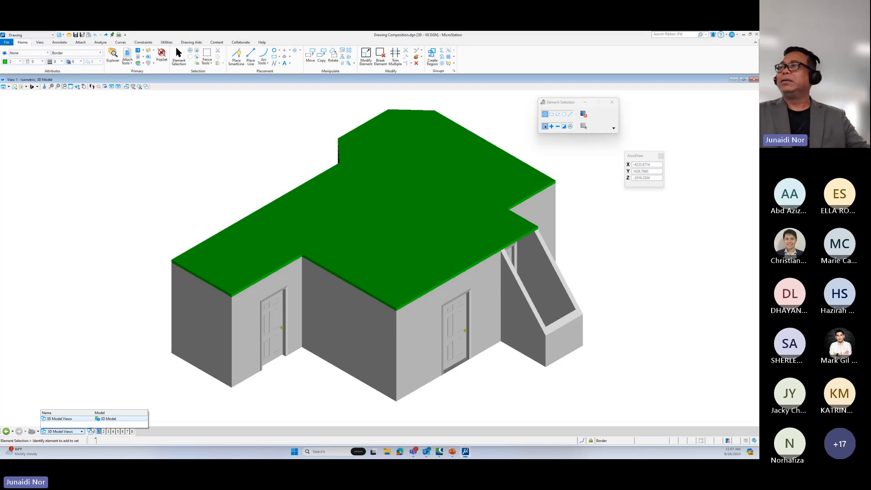
pyautogui.click(114, 366)
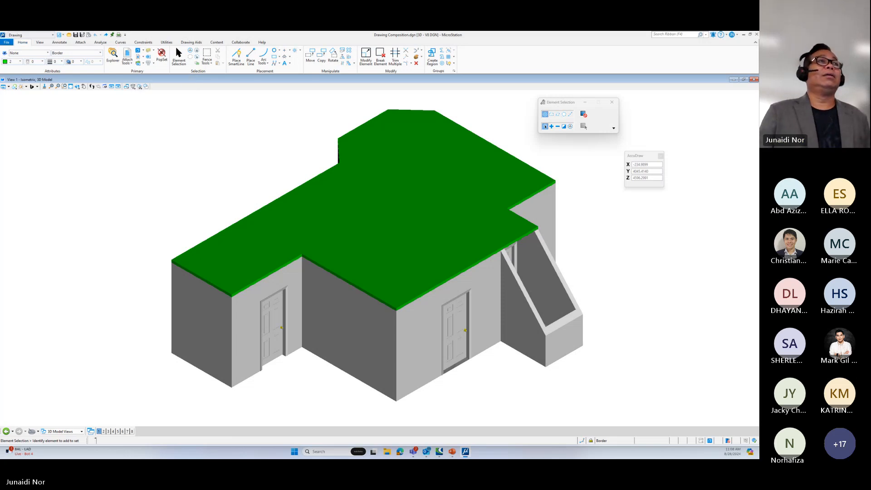
# Step: Review the list of models contained in the design file and close it
pyautogui.click(139, 50)
pyautogui.moveTo(323, 197); pyautogui.dragTo(247, 143)
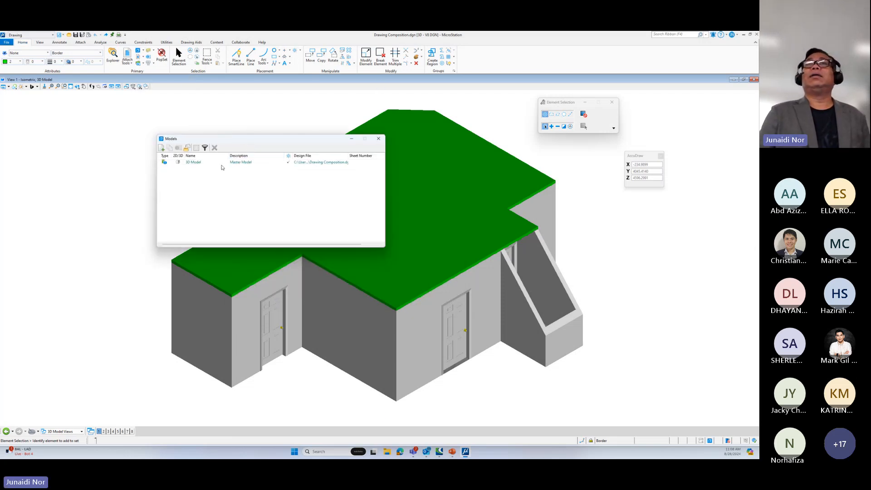
pyautogui.click(379, 138)
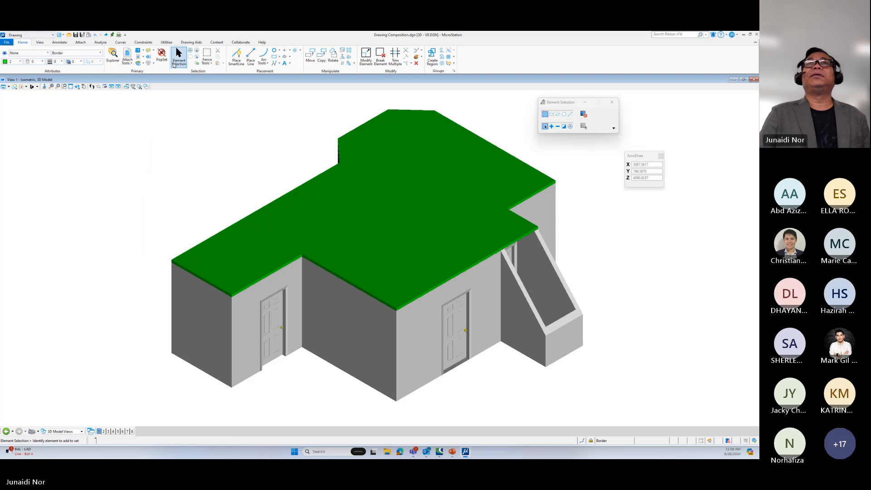
# Step: Start a new 2D model of type Sheet and name it A1TB
pyautogui.click(139, 51)
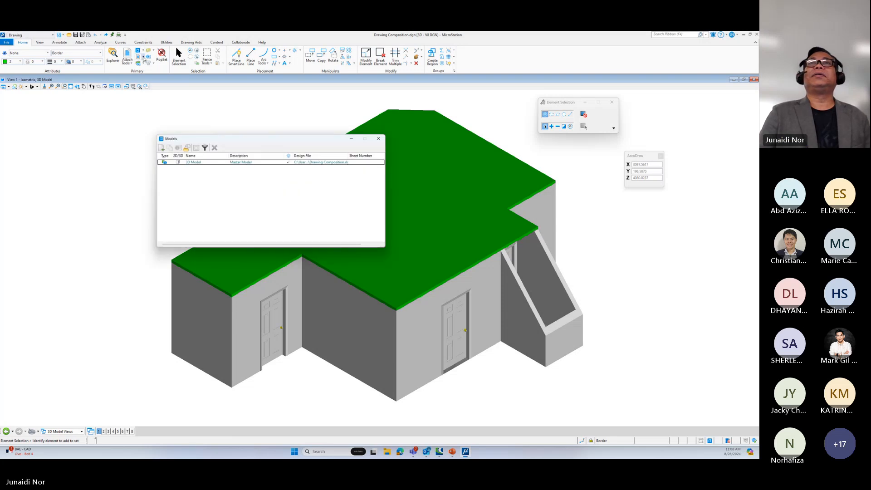
pyautogui.click(162, 148)
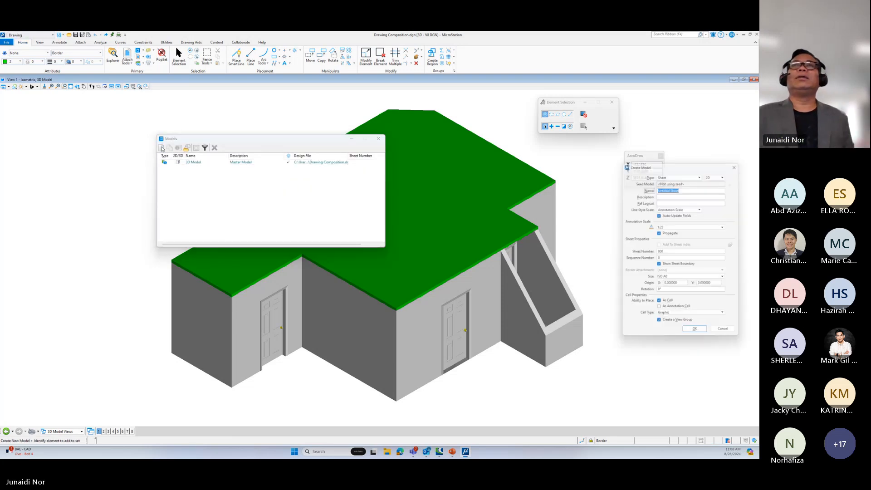
pyautogui.moveTo(646, 166); pyautogui.dragTo(250, 121)
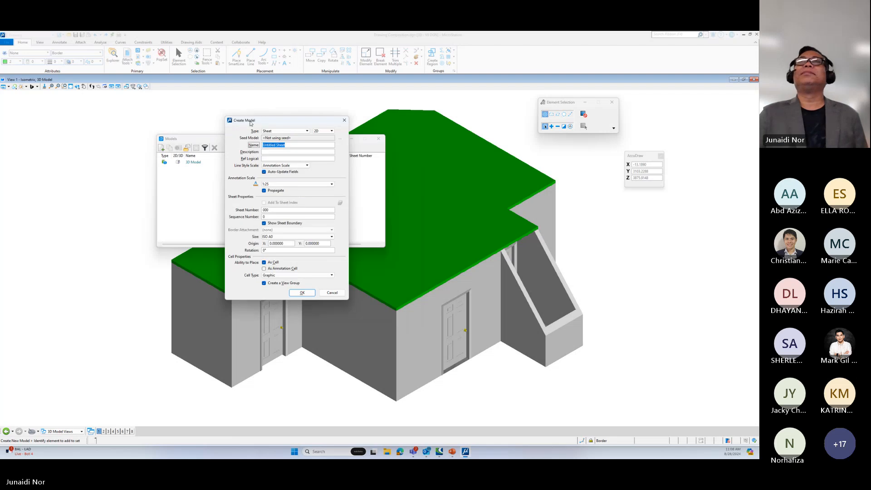
pyautogui.click(275, 131)
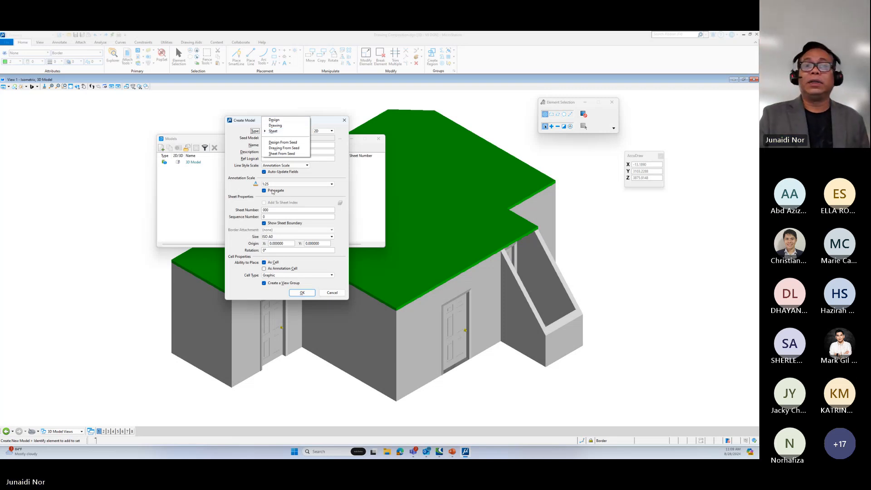
pyautogui.click(286, 132)
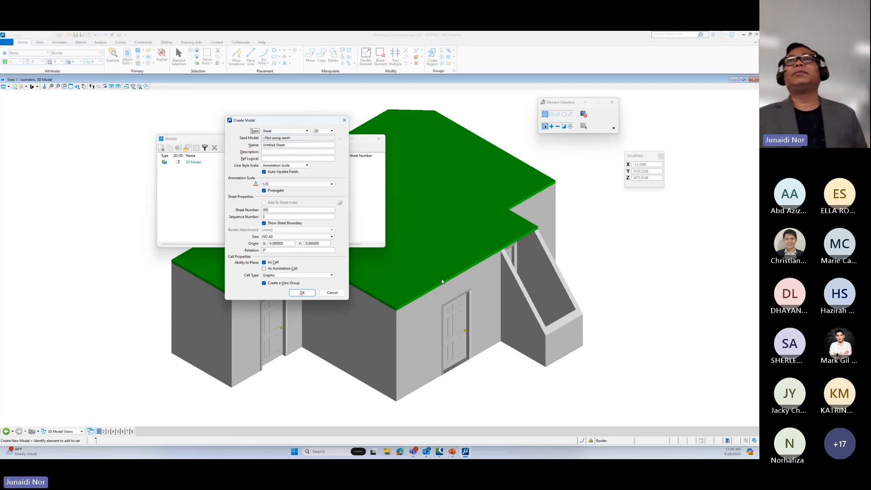
pyautogui.moveTo(296, 145); pyautogui.dragTo(216, 149)
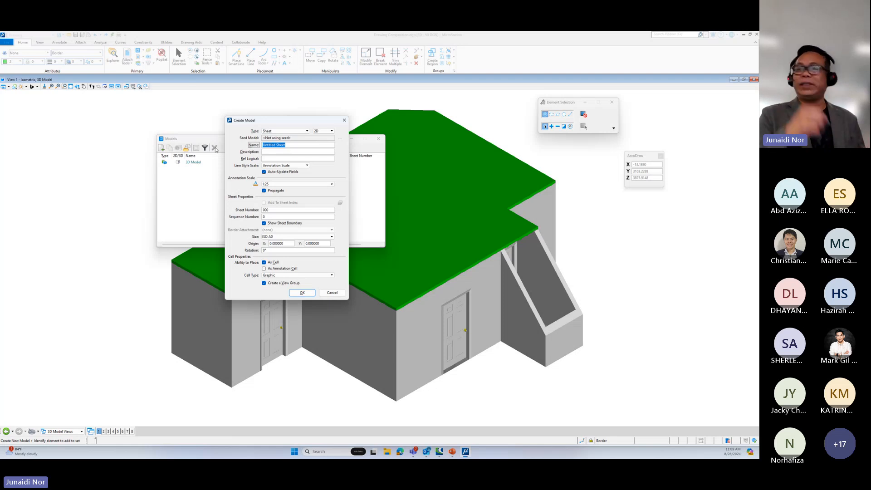
pyautogui.write('A1TB')
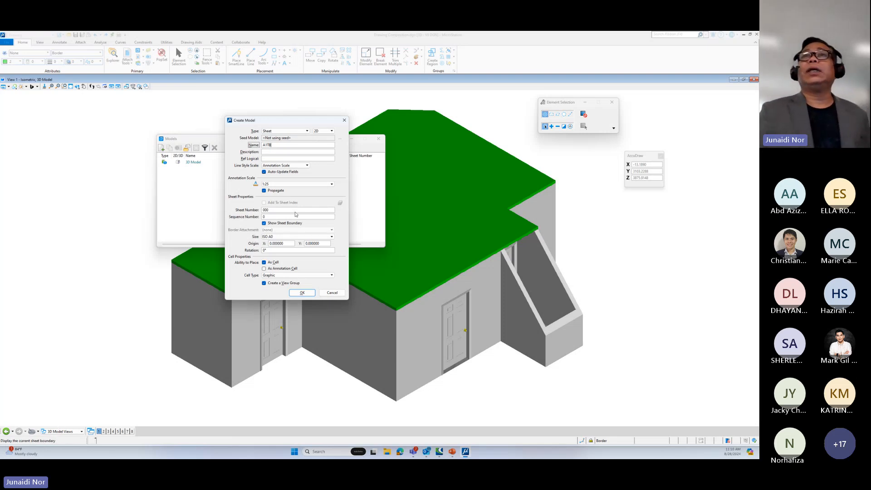
# Step: Set the annotation scale to Full Size 1 = 1 and the sheet size to ISO A1, and create the sheet model
pyautogui.click(288, 184)
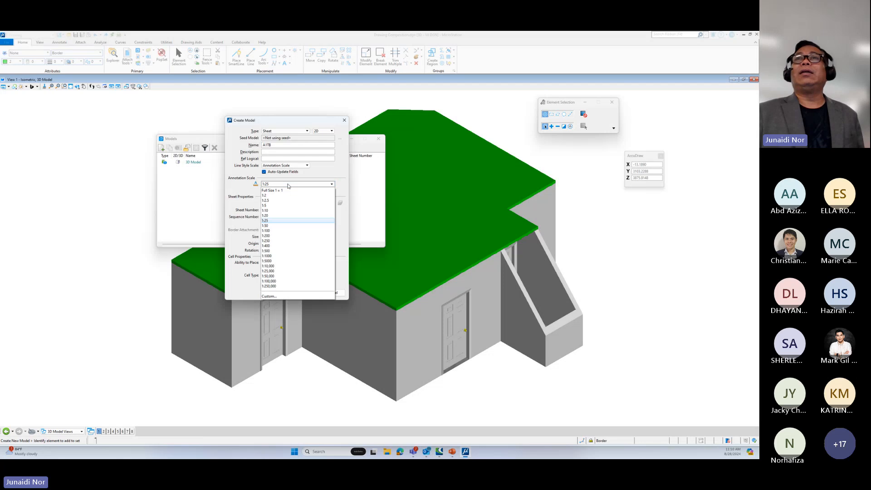
pyautogui.click(284, 191)
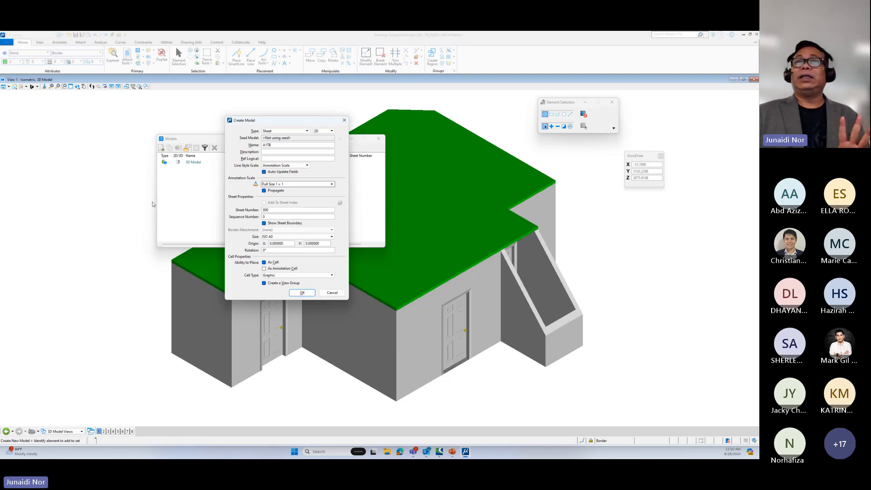
pyautogui.click(281, 236)
pyautogui.click(273, 251)
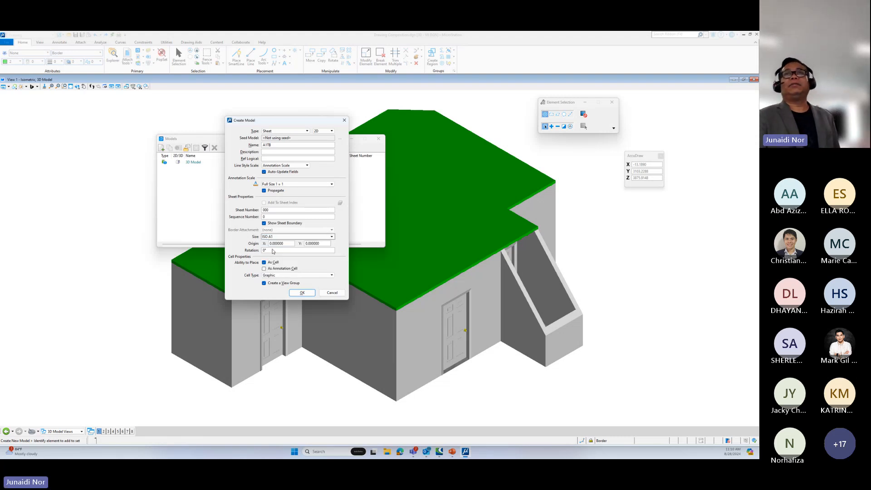
pyautogui.click(286, 132)
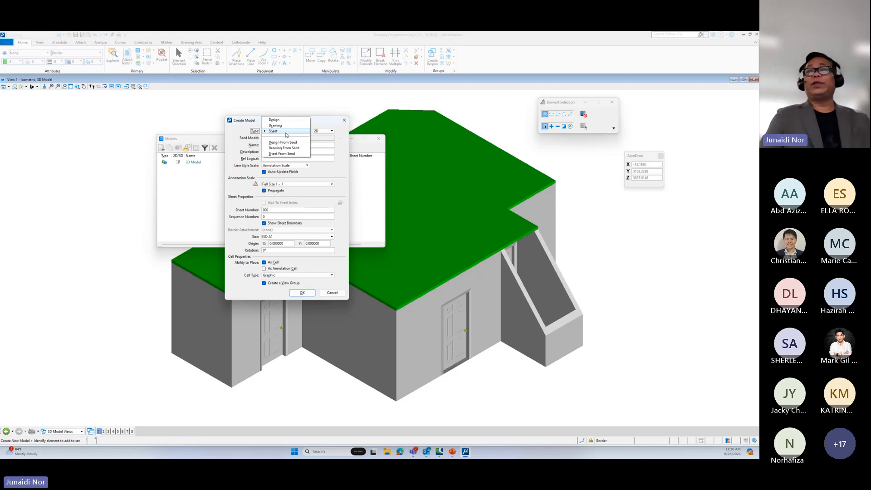
pyautogui.click(285, 131)
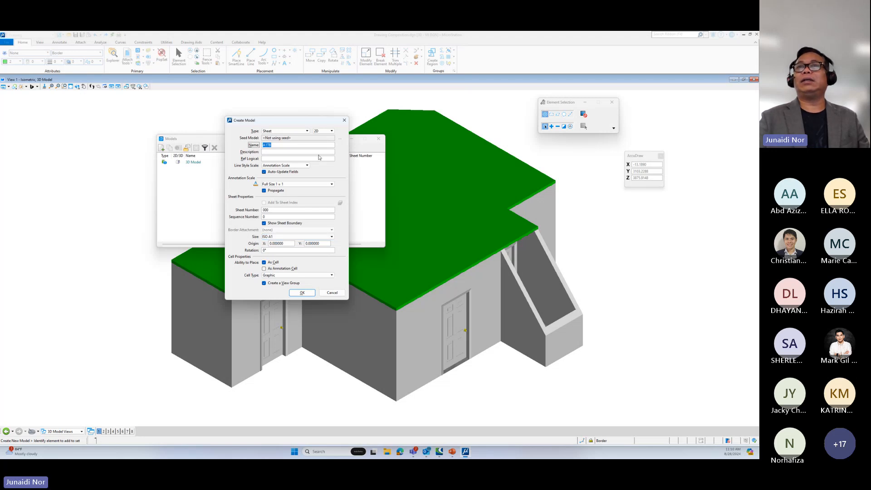
pyautogui.click(302, 293)
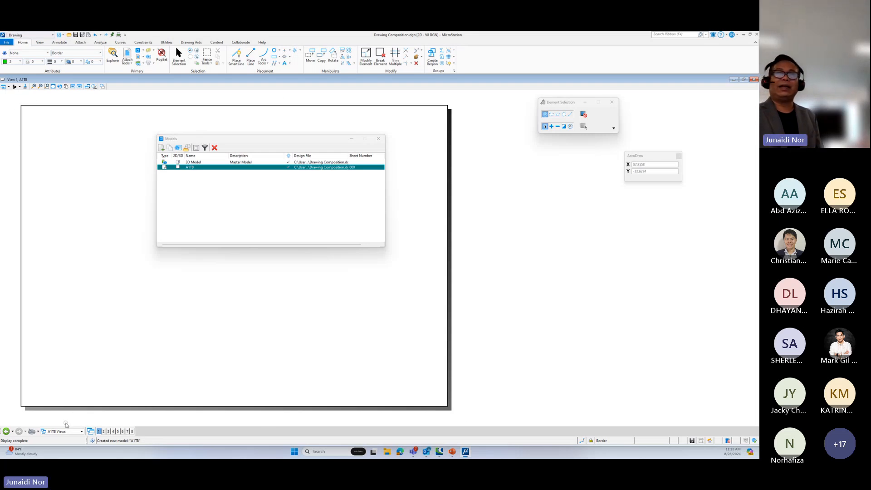
# Step: Display the 3D Model Views view group and return to A1TB Views to compare the two models
pyautogui.click(62, 431)
pyautogui.click(61, 416)
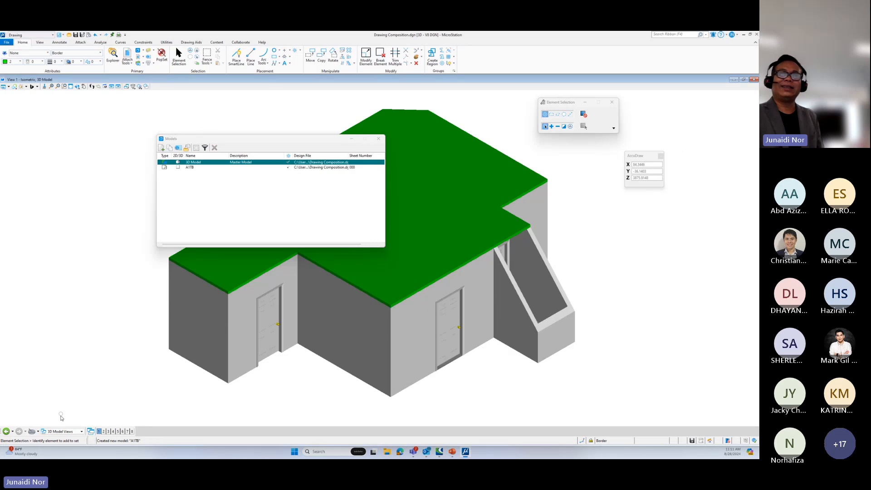
pyautogui.click(62, 432)
pyautogui.click(60, 421)
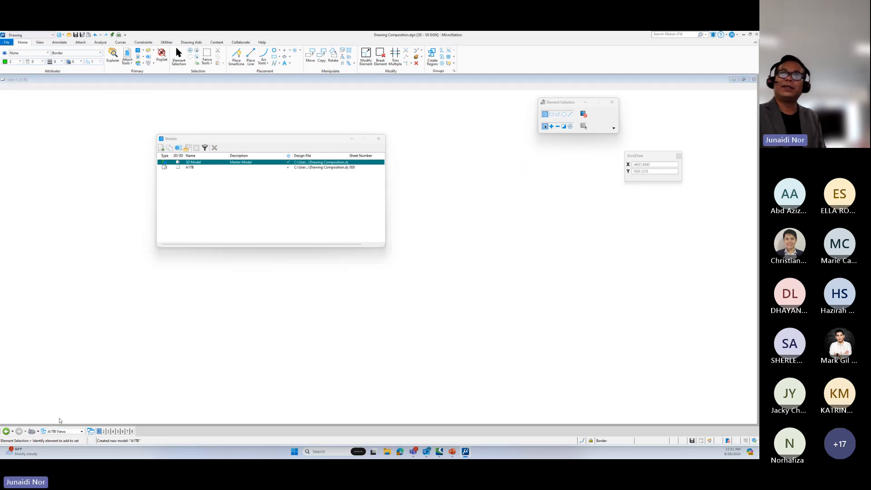
# Step: Switch once more between the 3D Model Views and A1TB Views view groups, and close the models list
pyautogui.click(62, 431)
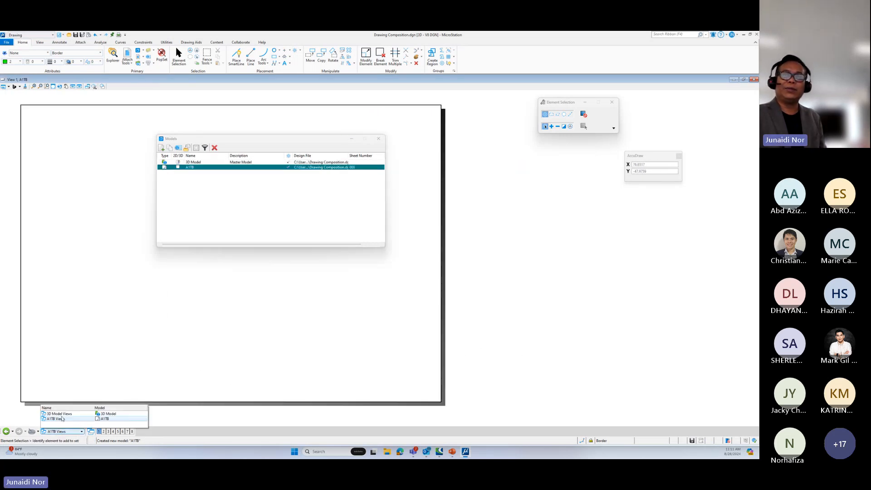
pyautogui.click(61, 415)
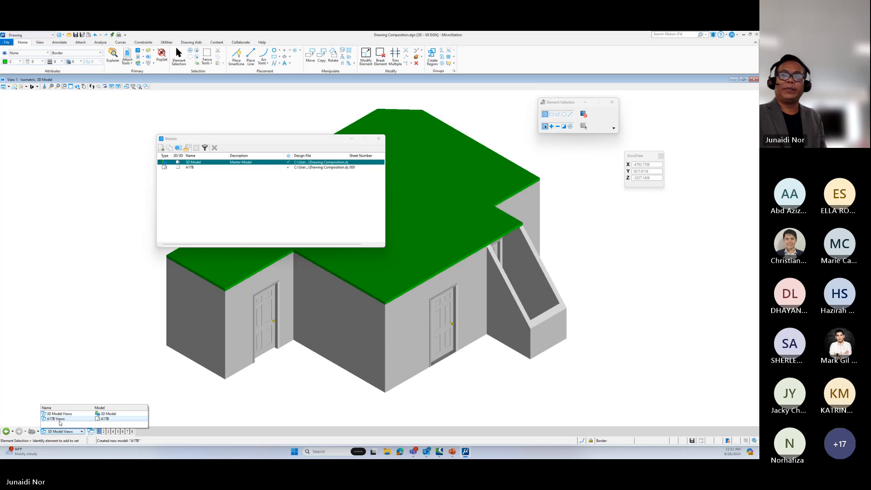
pyautogui.click(58, 419)
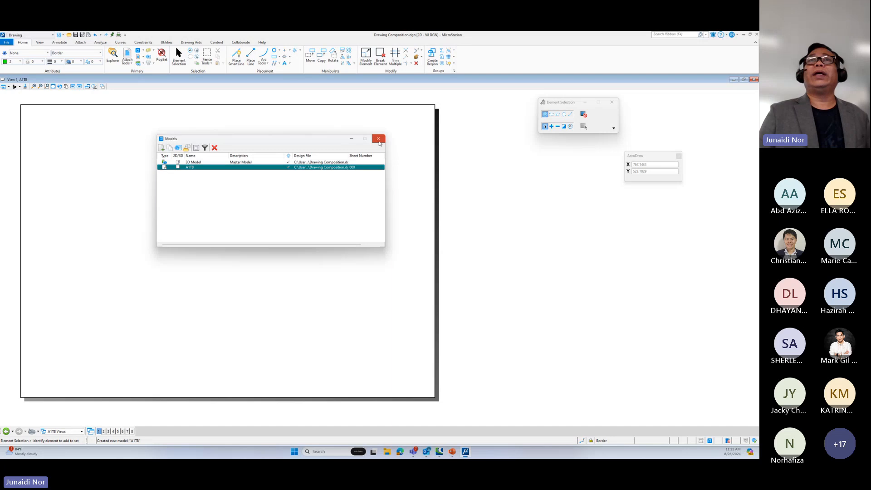
pyautogui.click(379, 139)
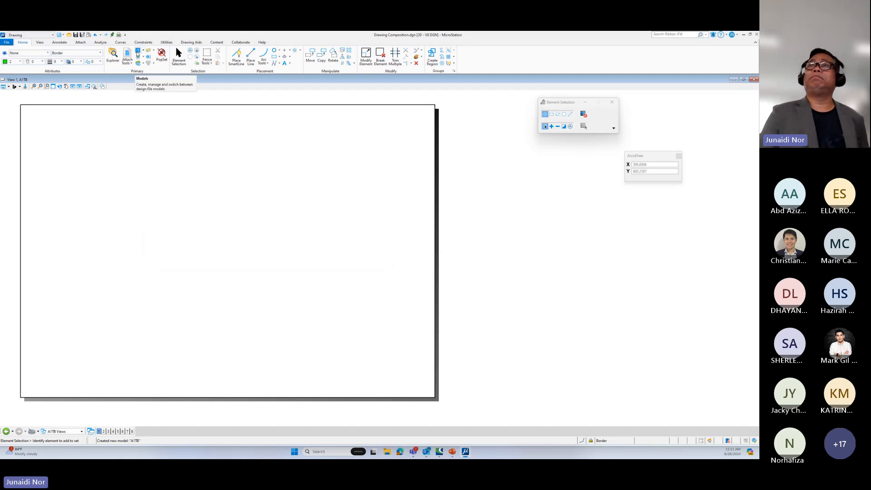
# Step: Fit the A1TB sheet in the view and check the list of models again before closing it
pyautogui.middleClick(238, 269)
pyautogui.middleClick(239, 270)
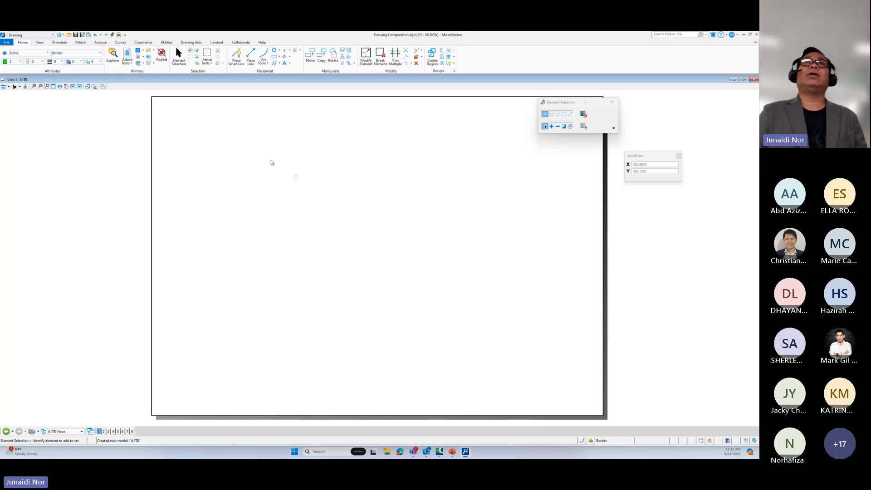
pyautogui.click(139, 52)
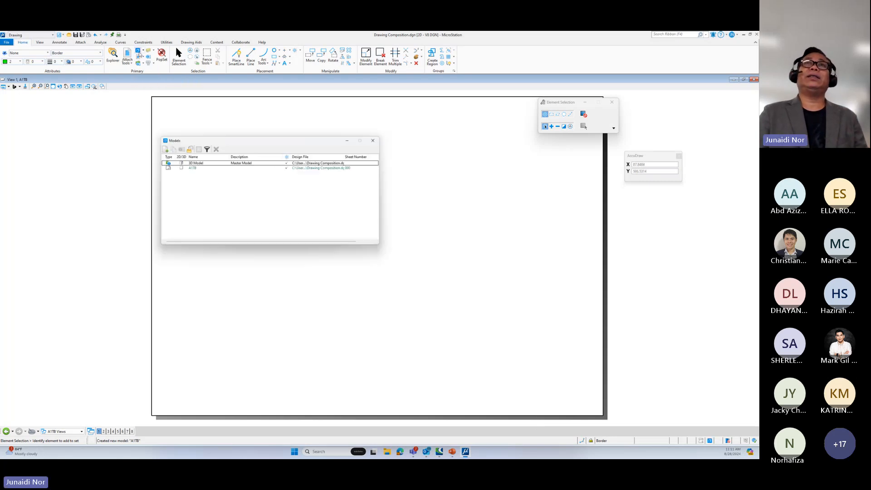
pyautogui.click(379, 141)
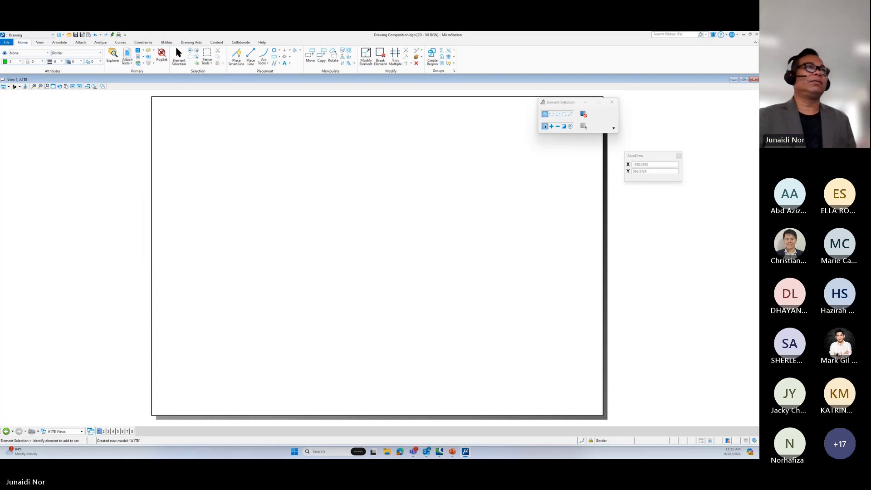
# Step: Attach A1 Title Block.dgn to the A1TB sheet as a reference with Coincident orientation and Full Size 1 = 1 detail scale
pyautogui.moveTo(389, 210); pyautogui.dragTo(434, 197)
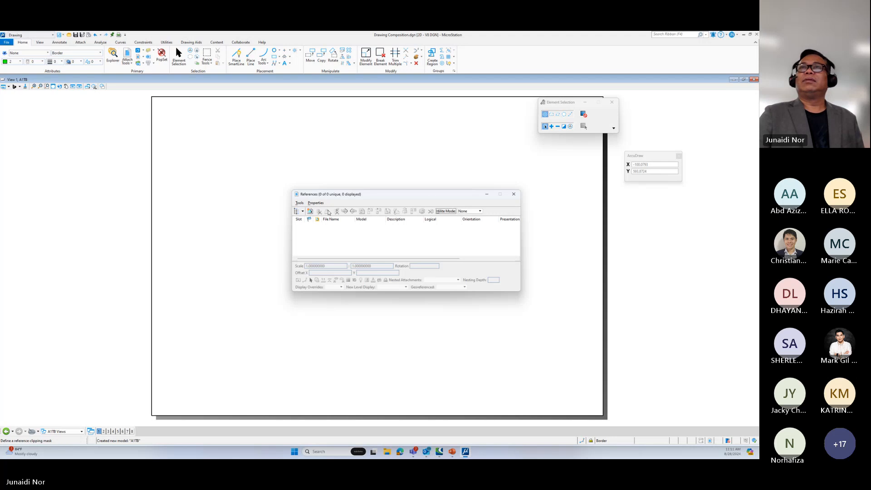
pyautogui.click(298, 212)
pyautogui.click(299, 203)
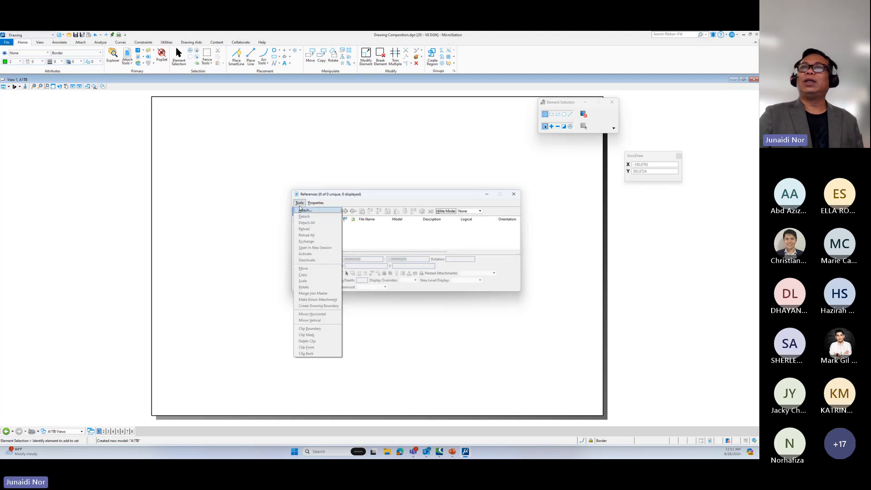
pyautogui.click(304, 211)
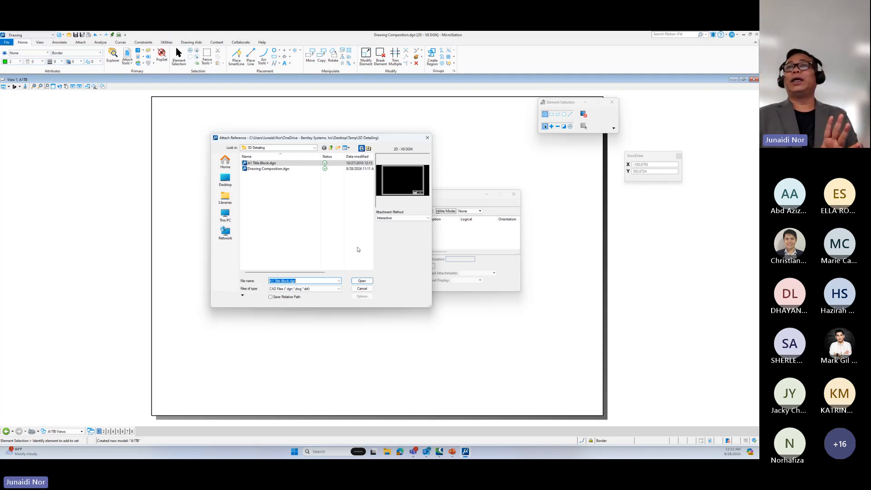
pyautogui.click(362, 280)
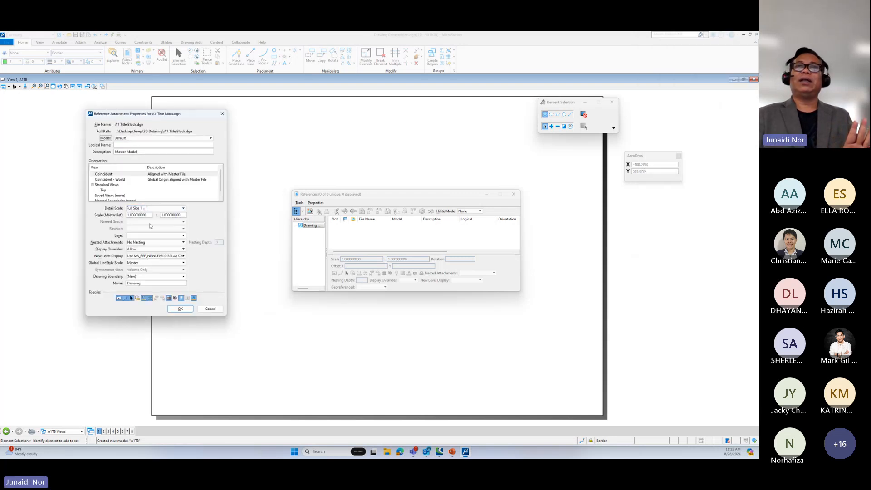
pyautogui.click(180, 309)
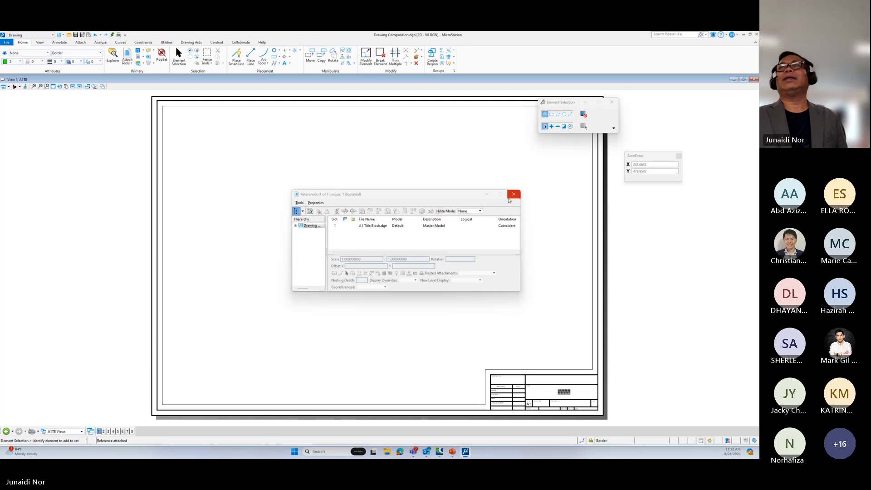
pyautogui.click(515, 195)
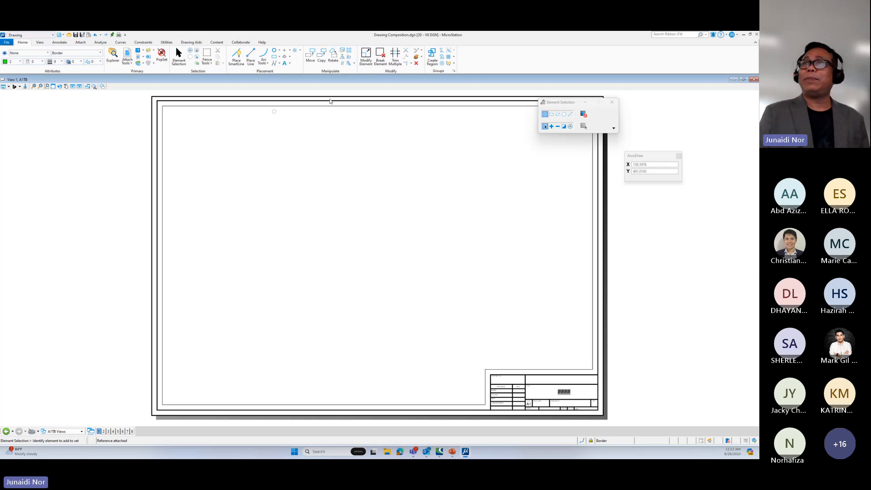
# Step: Display the 3D Model Views view group and start the Clip Volume tool, moving its settings clear of the building
pyautogui.click(56, 432)
pyautogui.click(58, 413)
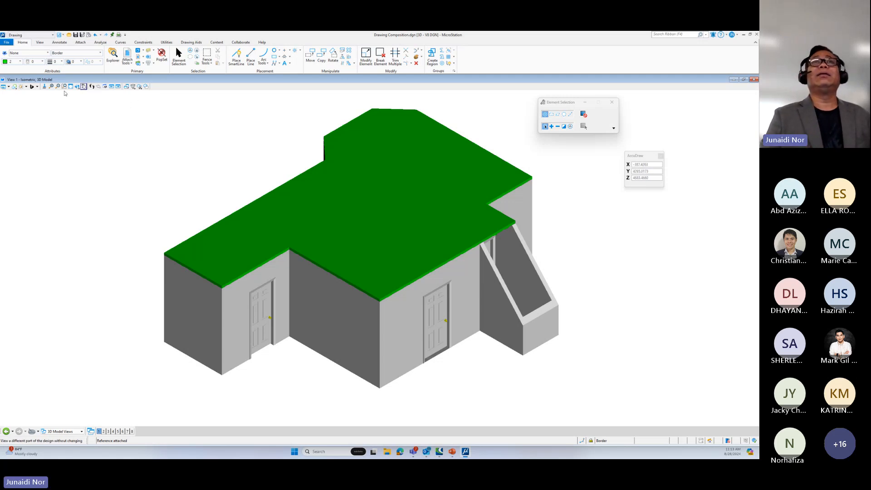
pyautogui.click(140, 87)
pyautogui.click(140, 87)
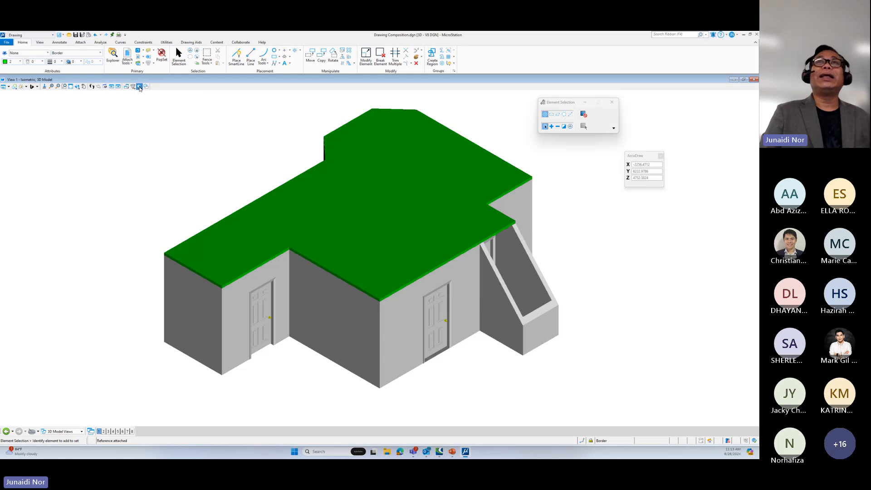
pyautogui.click(140, 87)
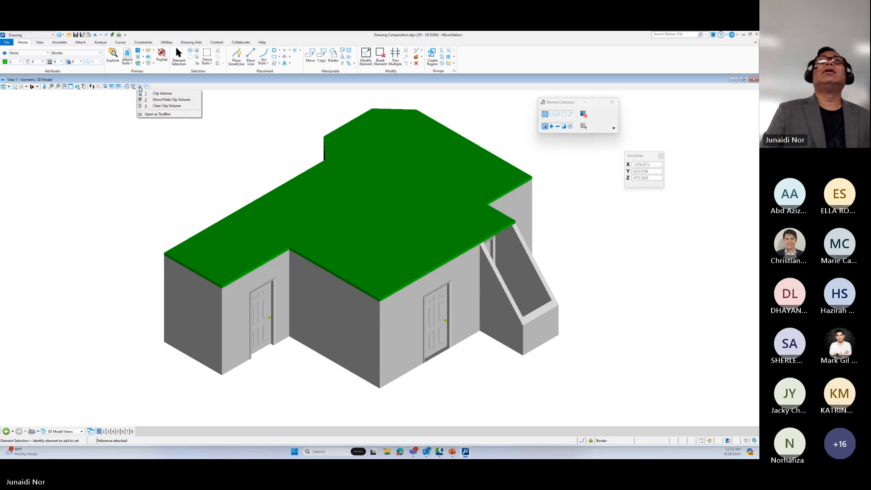
pyautogui.click(168, 94)
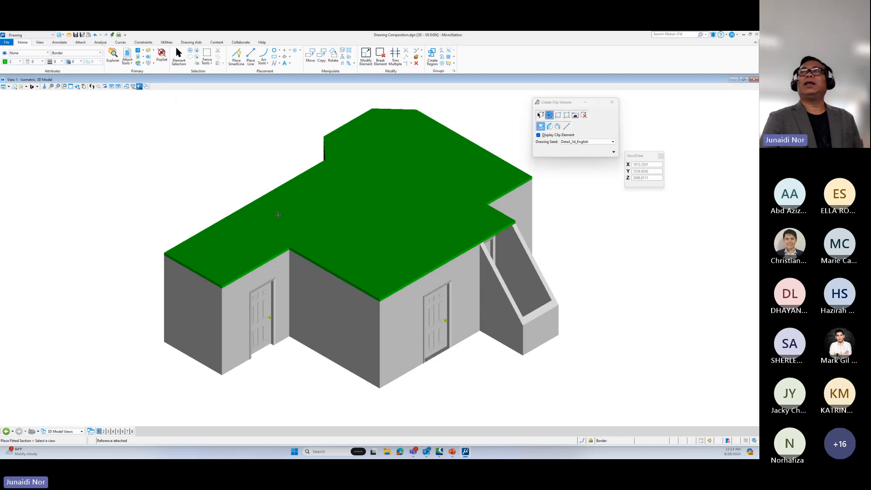
pyautogui.moveTo(562, 103); pyautogui.dragTo(64, 131)
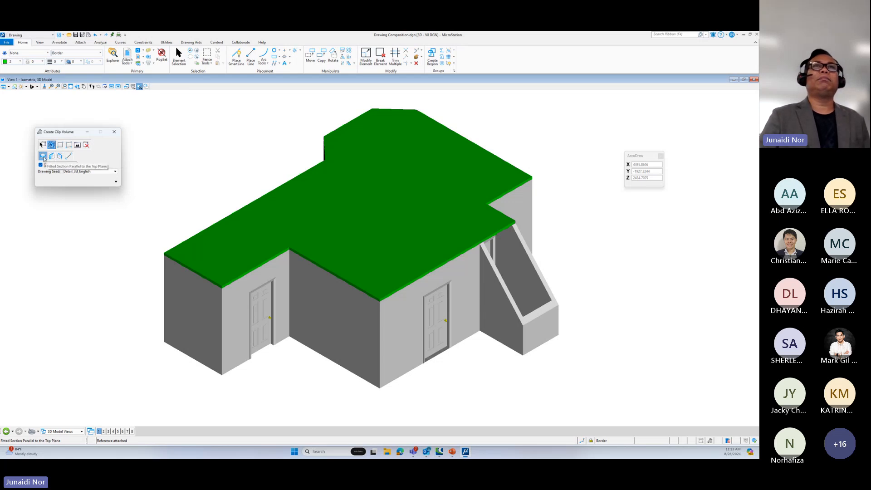
# Step: Set the clip volume method to a fitted section parallel to the Top plane with the Detail_3d_Metric drawing seed
pyautogui.click(43, 158)
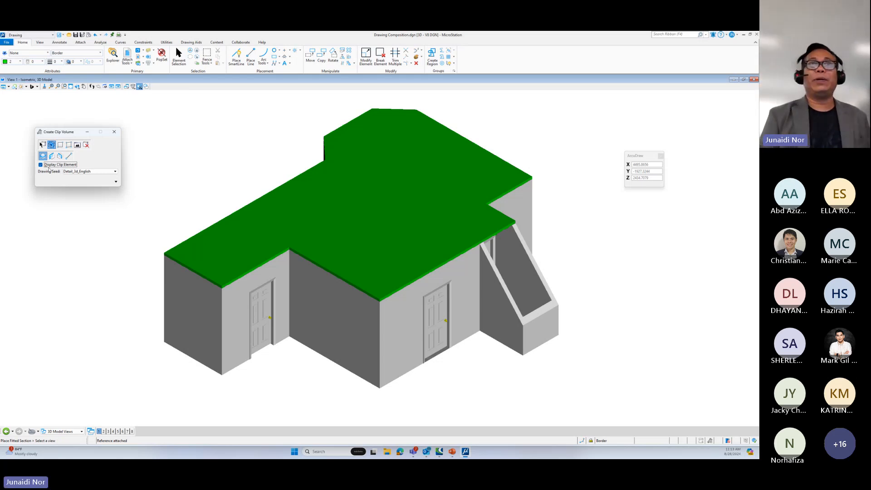
pyautogui.click(86, 172)
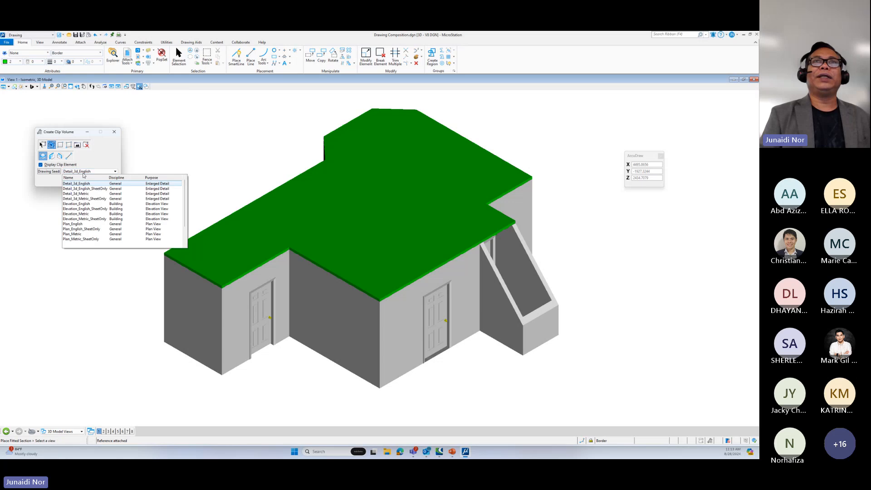
pyautogui.click(86, 184)
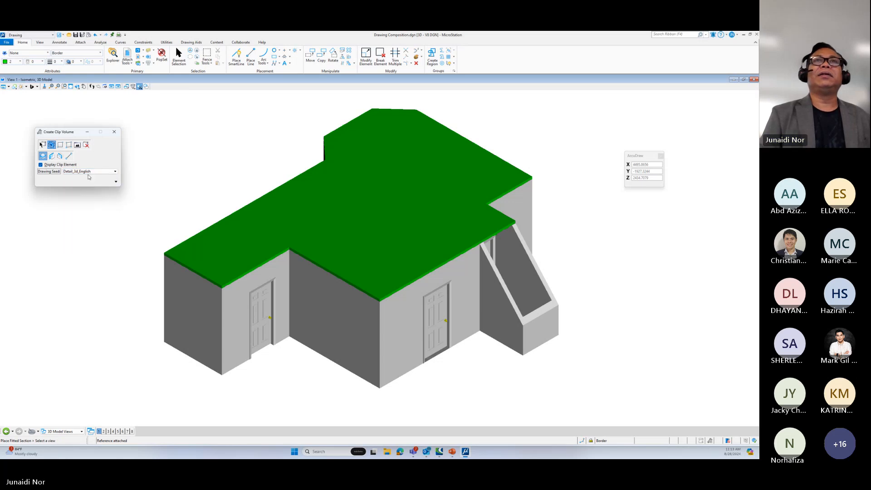
pyautogui.click(87, 172)
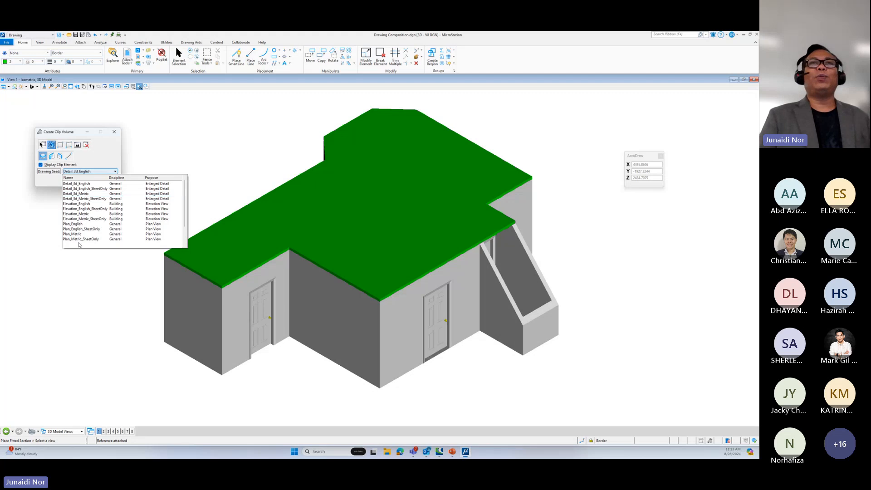
pyautogui.click(89, 196)
pyautogui.click(116, 182)
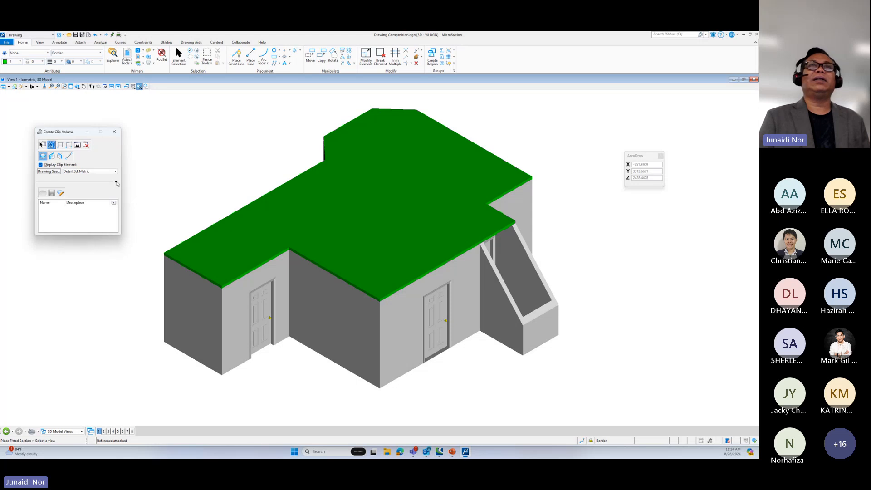
pyautogui.click(116, 182)
pyautogui.click(116, 182)
pyautogui.click(116, 182)
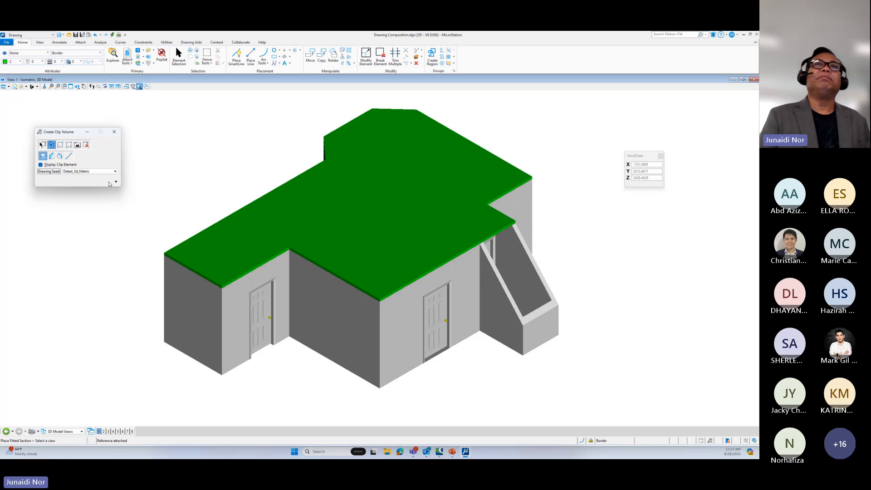
# Step: Section the building with Display Clip Element turned off, and clear that clip volume from the view
pyautogui.click(46, 166)
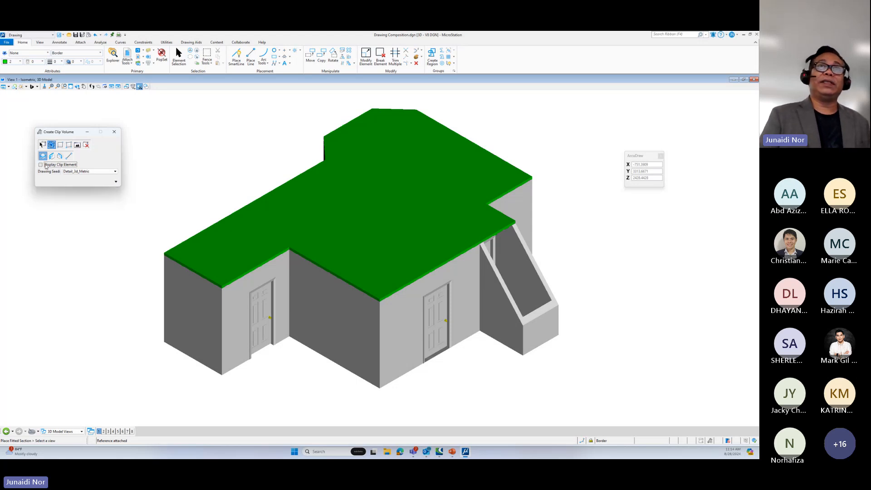
pyautogui.click(241, 159)
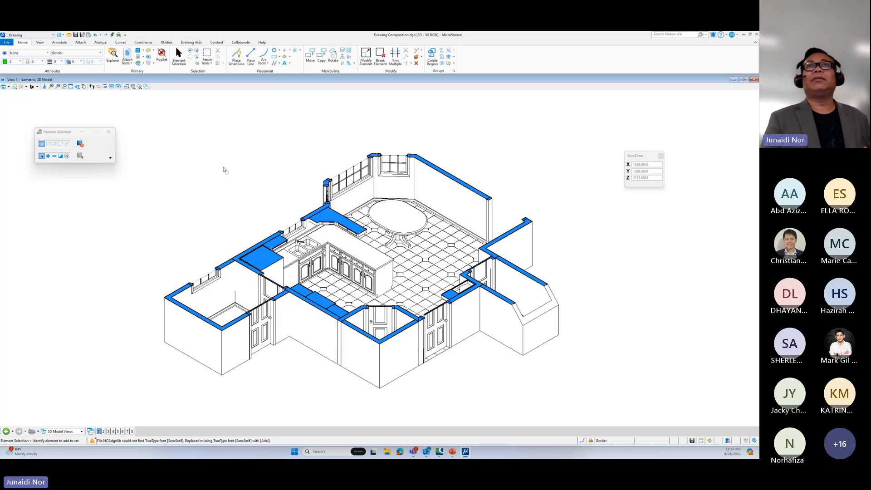
pyautogui.click(140, 86)
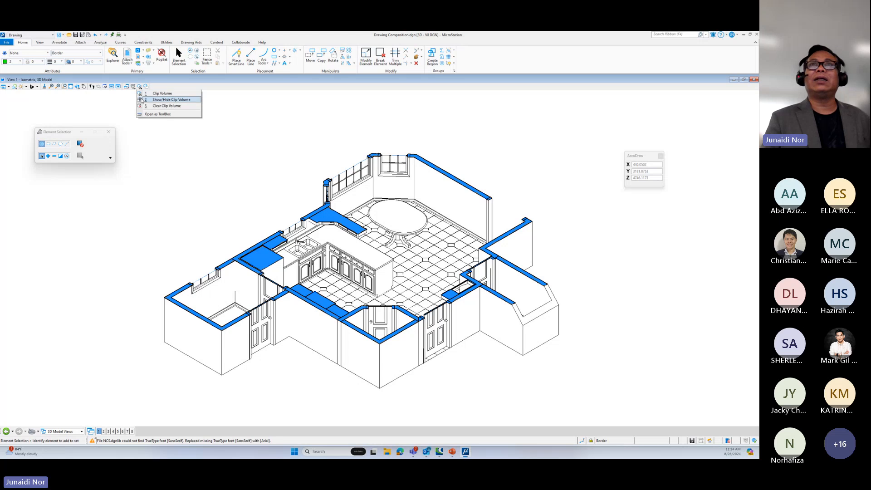
pyautogui.click(163, 106)
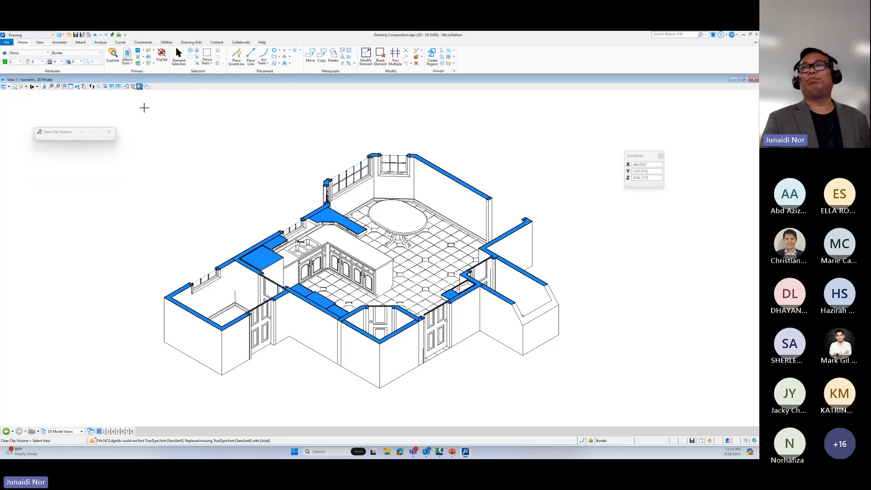
pyautogui.click(175, 156)
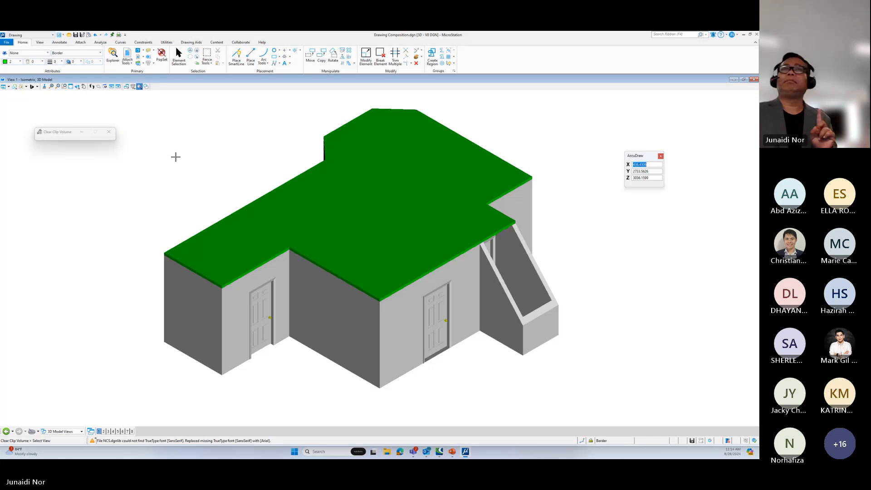
# Step: Create a fitted section of the building parallel to the Top plane with Display Clip Element turned on
pyautogui.click(140, 87)
pyautogui.click(144, 94)
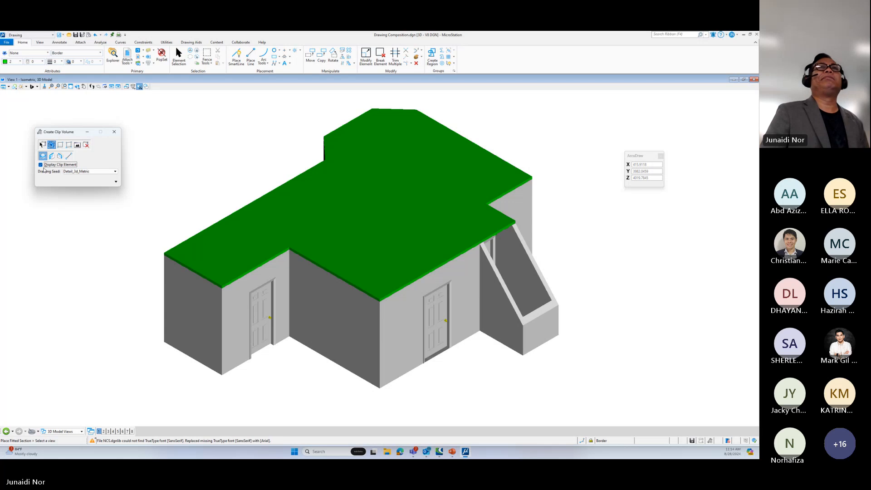
pyautogui.click(240, 162)
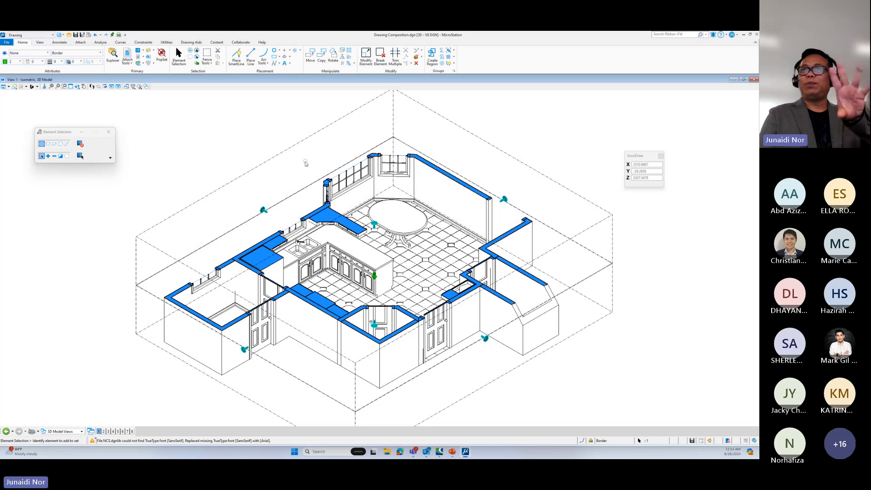
# Step: Rotate the view to Front and move the clip volume's horizontal cut plane up and back down
pyautogui.click(77, 86)
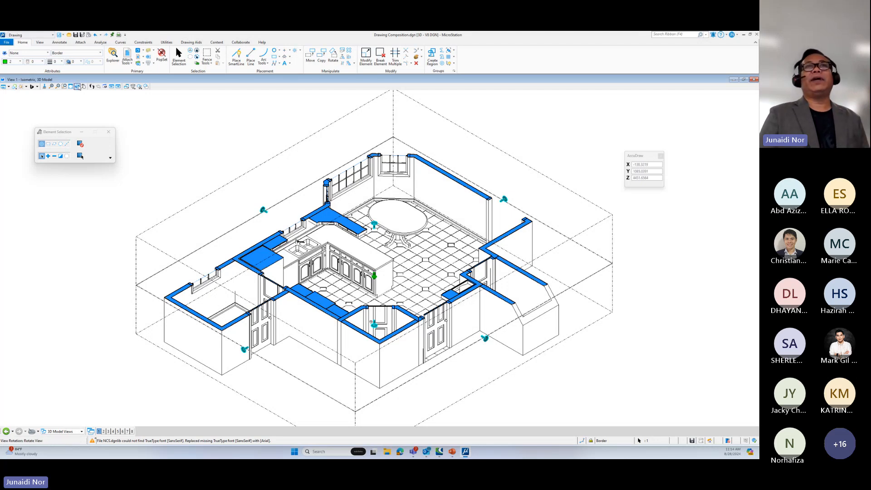
pyautogui.click(77, 87)
pyautogui.click(79, 108)
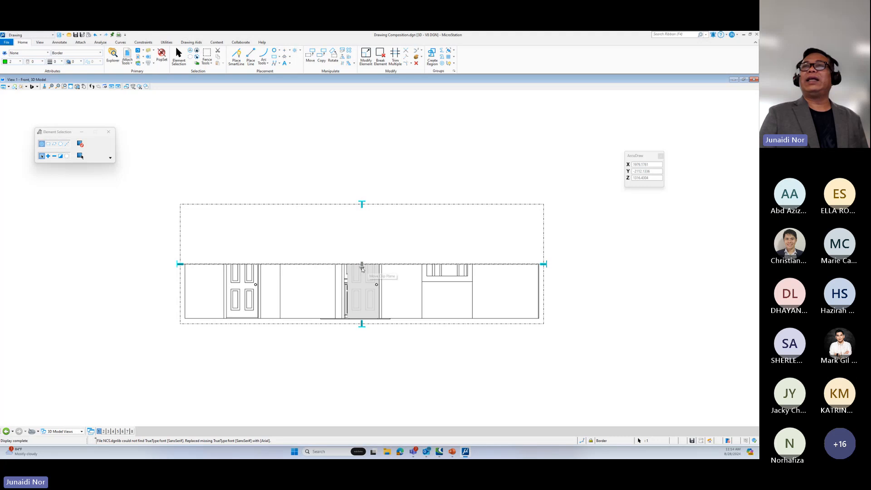
pyautogui.click(361, 270)
pyautogui.click(362, 261)
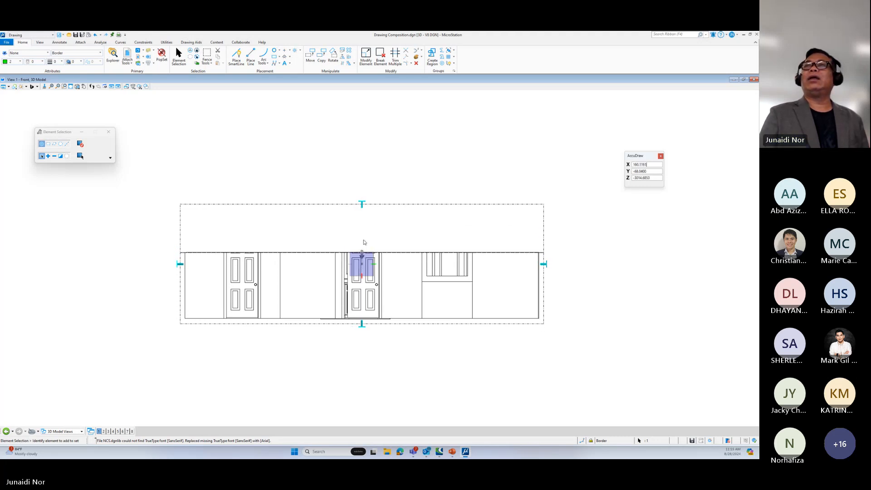
pyautogui.click(361, 264)
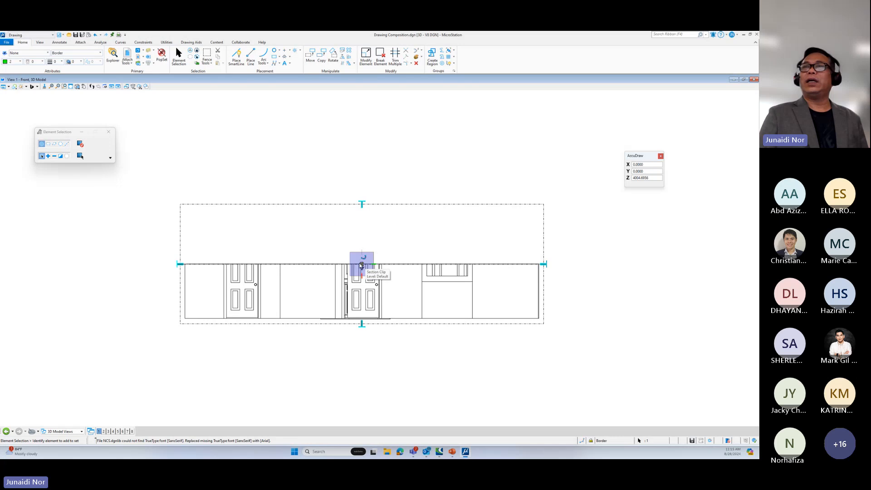
# Step: Move the clip volume's horizontal cut plane to 500 above the floor, measured from the wall's lower corner
pyautogui.click(360, 265)
pyautogui.click(361, 265)
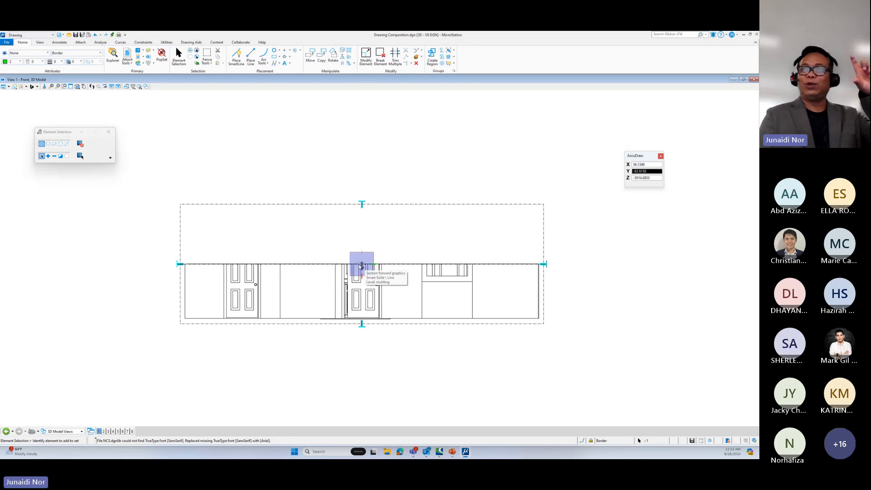
pyautogui.click(360, 267)
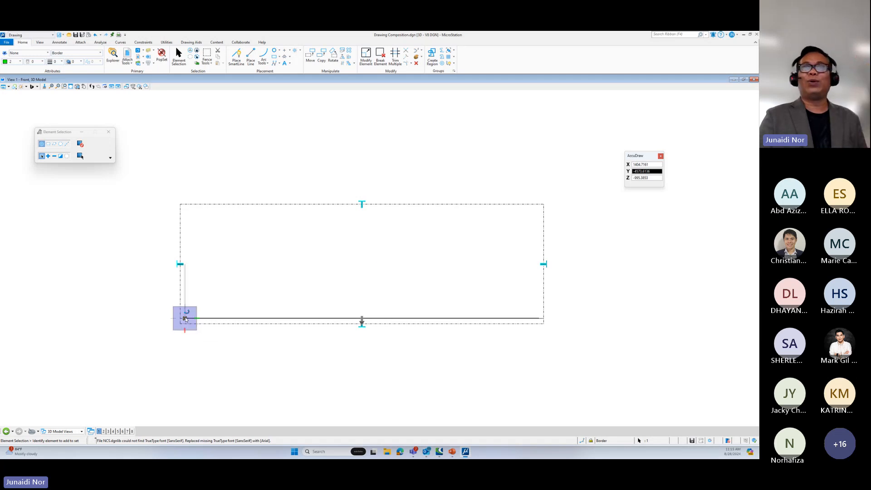
pyautogui.click(185, 319)
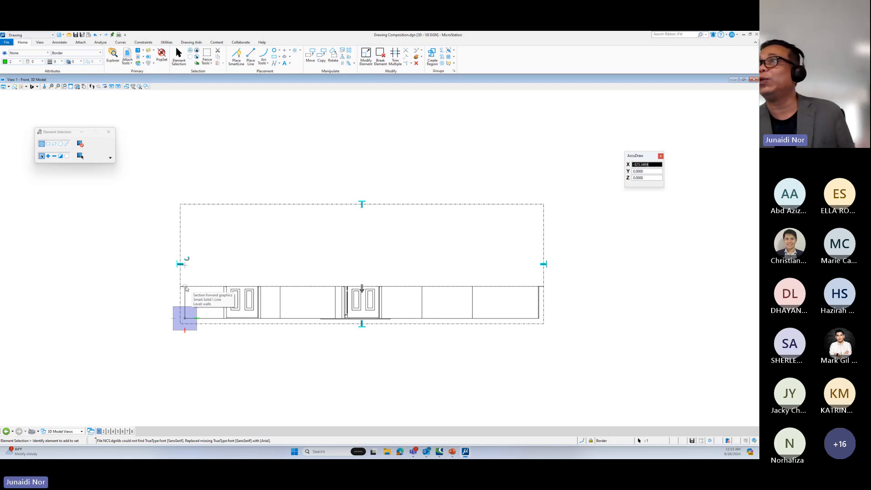
pyautogui.write('500')
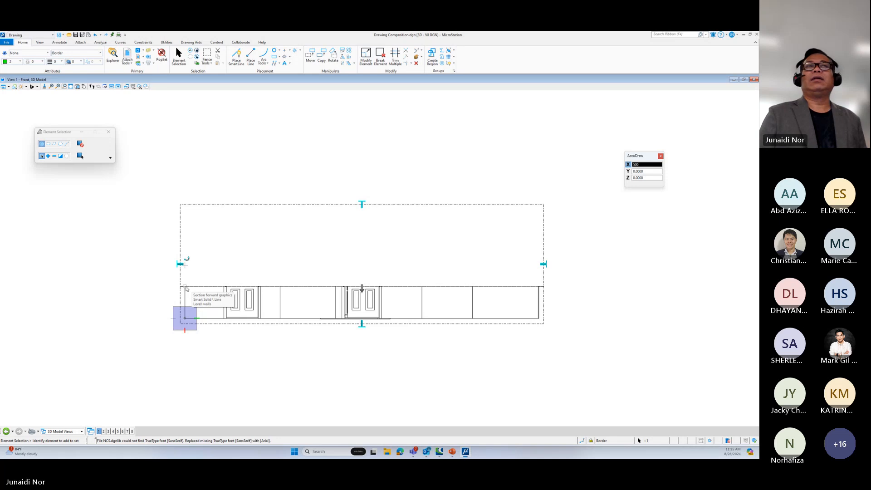
pyautogui.click(185, 289)
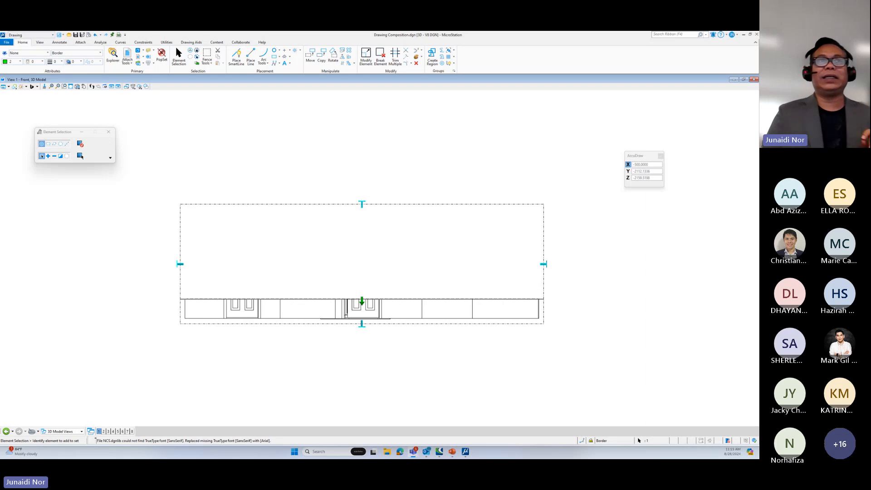
# Step: Raise the horizontal cut plane so it passes through the upper part of the doors and the window, snapping to door geometry
pyautogui.click(363, 303)
pyautogui.moveTo(363, 299); pyautogui.dragTo(186, 318)
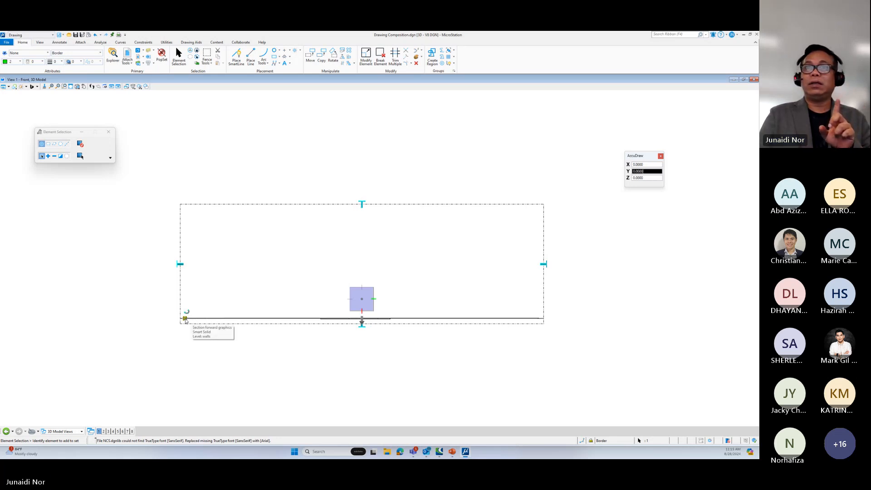
pyautogui.click(186, 318)
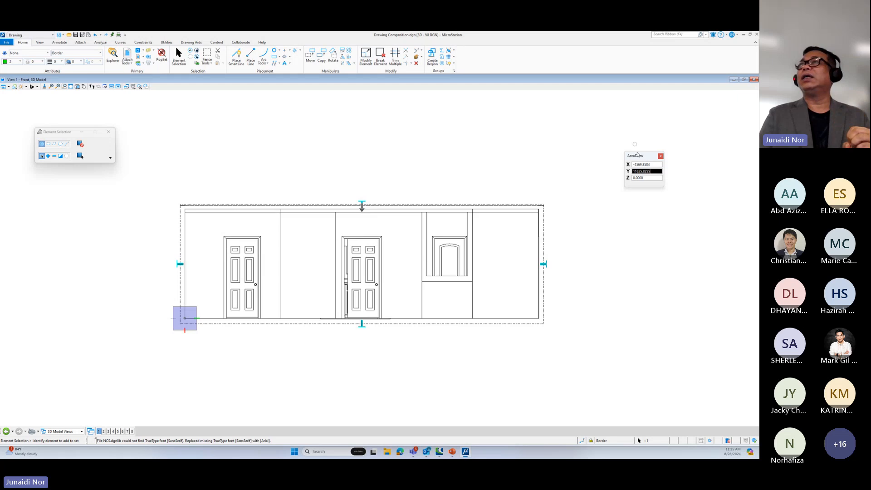
pyautogui.moveTo(642, 157); pyautogui.dragTo(124, 216)
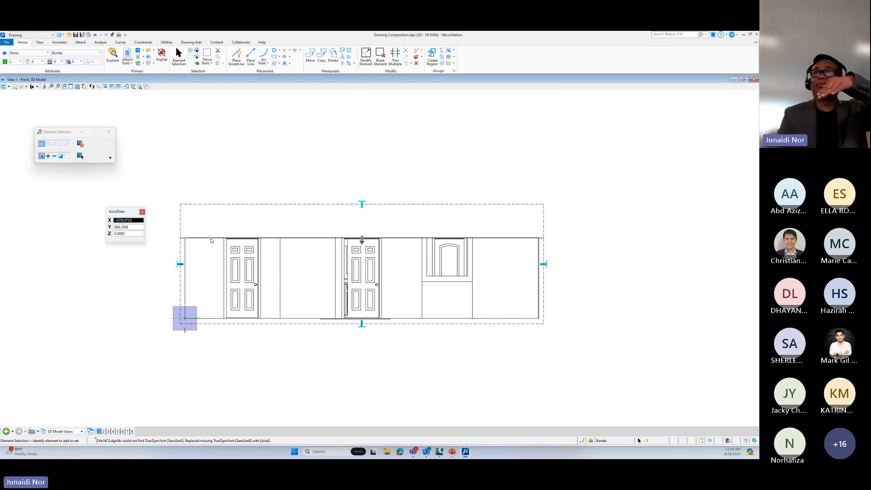
pyautogui.moveTo(211, 239); pyautogui.dragTo(565, 430)
pyautogui.scroll(7, 245, 285)
pyautogui.click(584, 441)
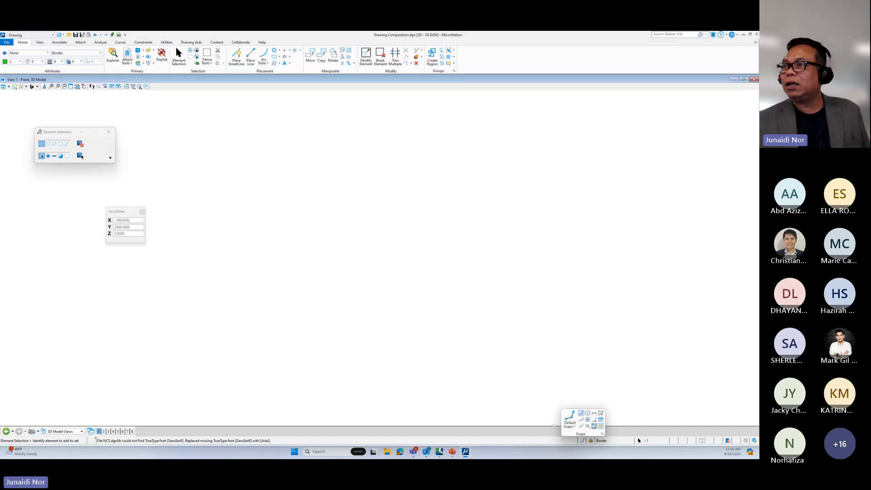
pyautogui.click(581, 415)
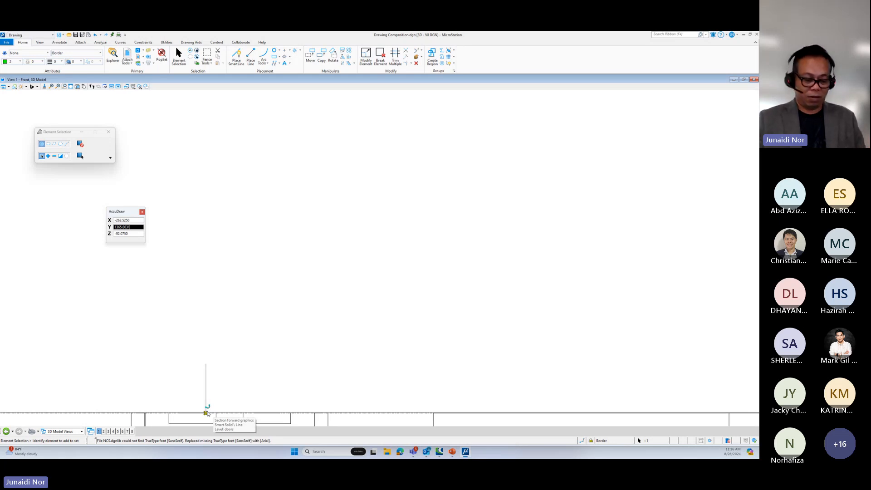
pyautogui.click(207, 413)
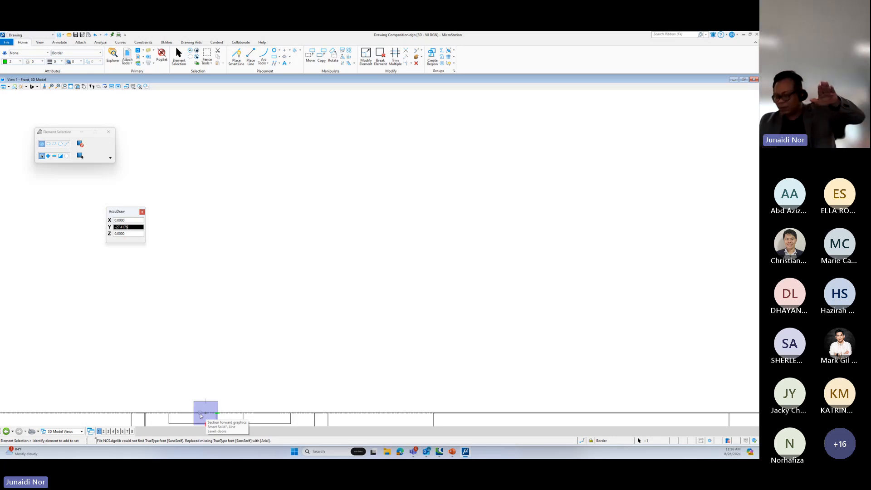
pyautogui.scroll(-3, 283, 209)
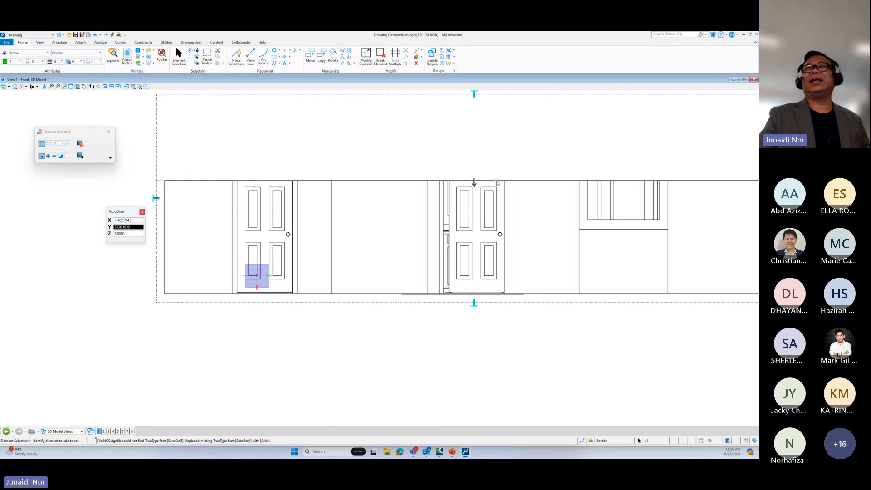
pyautogui.click(497, 183)
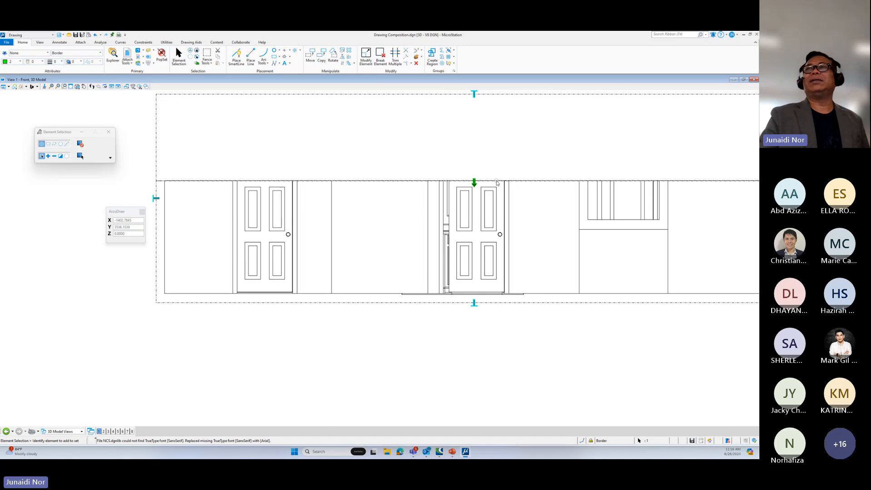
# Step: In the Top view, pull in all four sides of the clip volume around the oval table, and rotate the view to Isometric
pyautogui.click(77, 87)
pyautogui.click(91, 103)
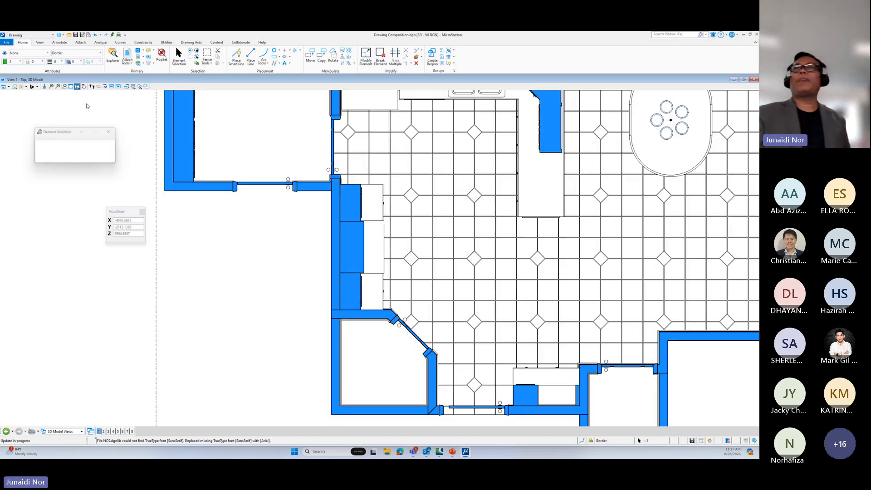
pyautogui.scroll(-3, 184, 246)
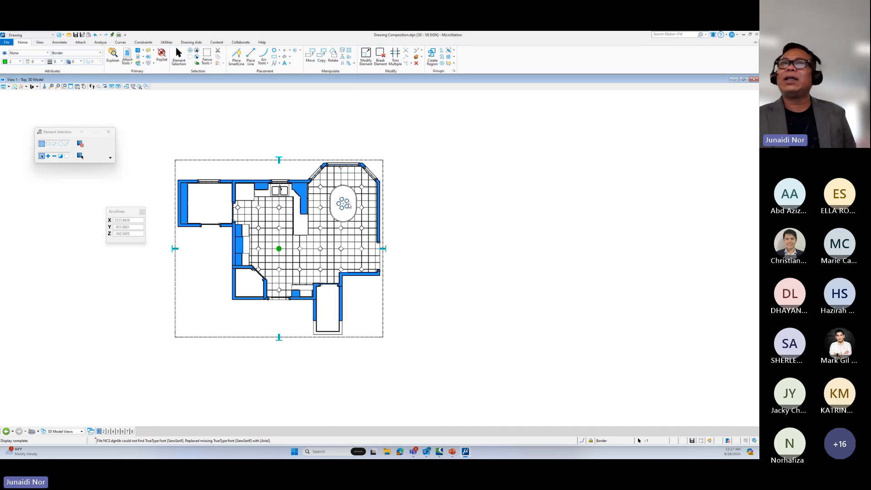
pyautogui.click(171, 255)
pyautogui.click(174, 257)
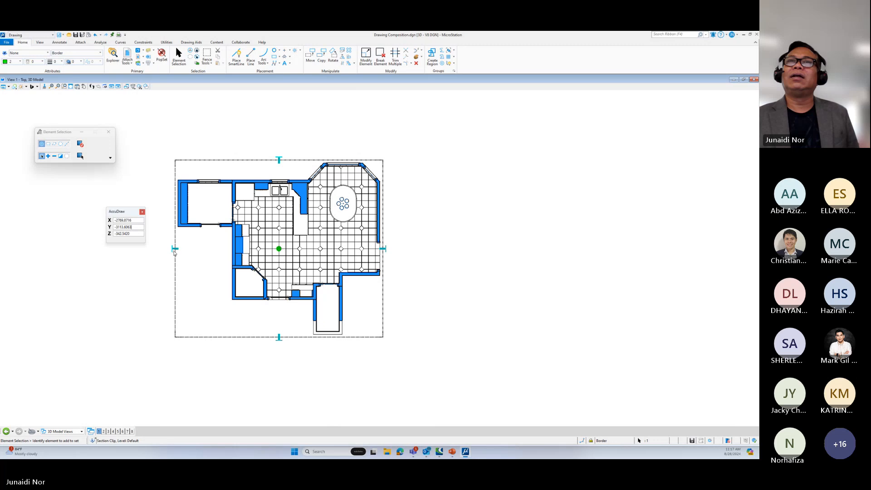
pyautogui.moveTo(176, 250); pyautogui.dragTo(320, 247)
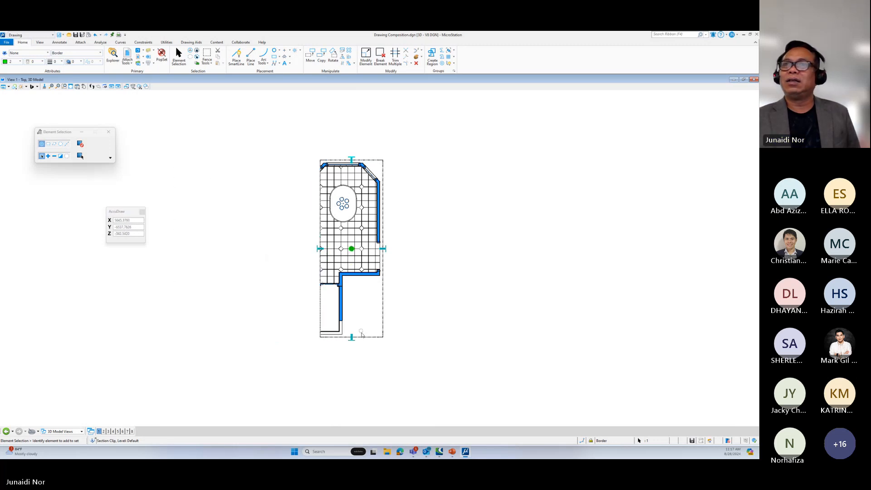
pyautogui.moveTo(351, 342); pyautogui.dragTo(348, 240)
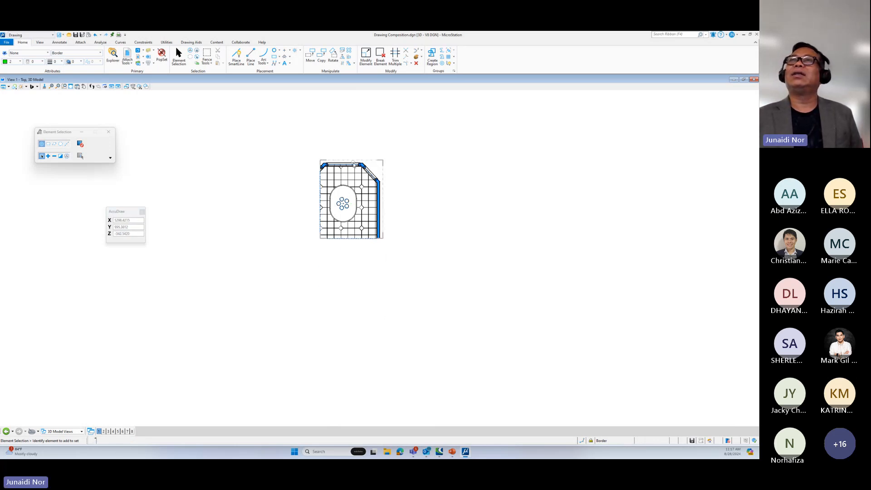
pyautogui.moveTo(352, 160); pyautogui.dragTo(353, 177)
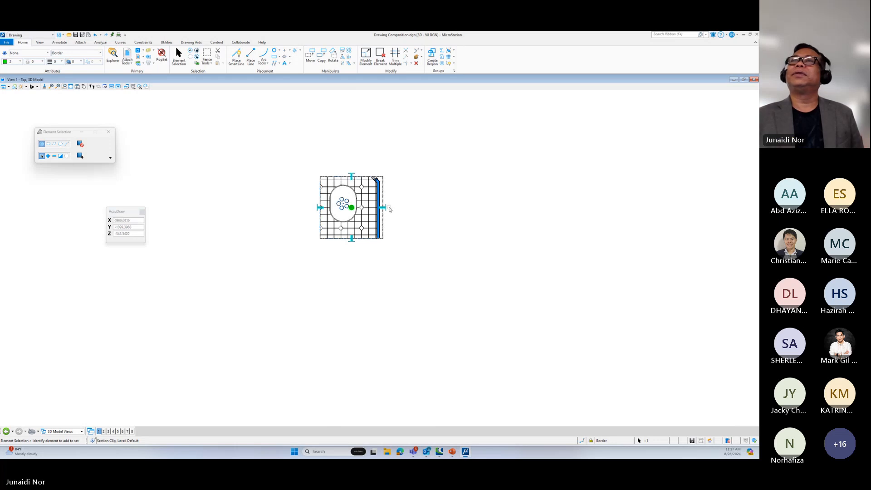
pyautogui.moveTo(384, 208); pyautogui.dragTo(372, 208)
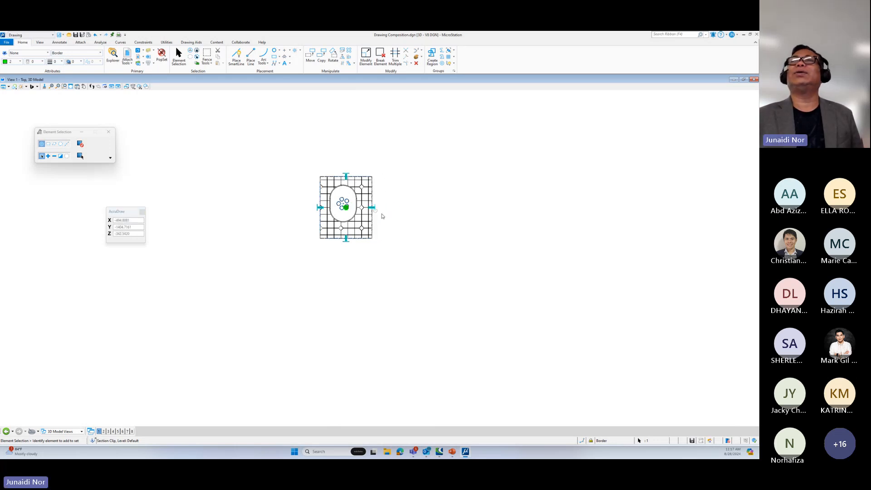
pyautogui.click(77, 86)
pyautogui.click(96, 121)
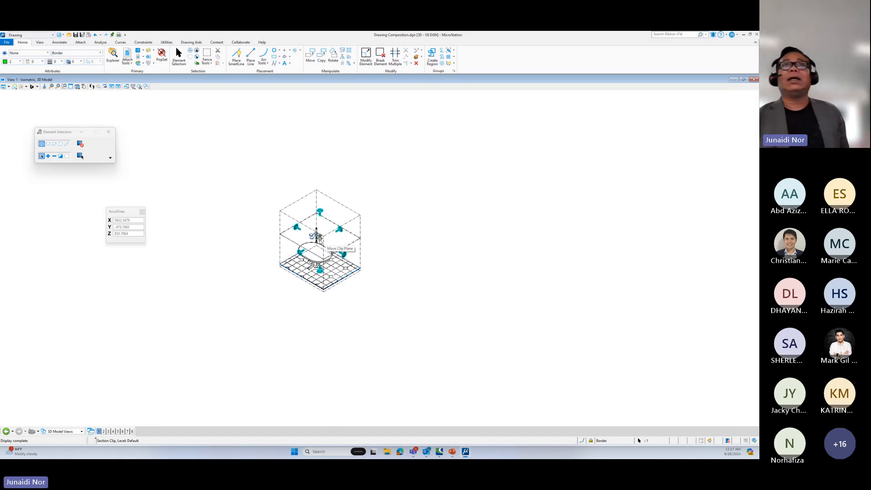
# Step: In the Front view, lower the clip volume's upper boundary and move the horizontal cut plane down to just above the table
pyautogui.click(78, 87)
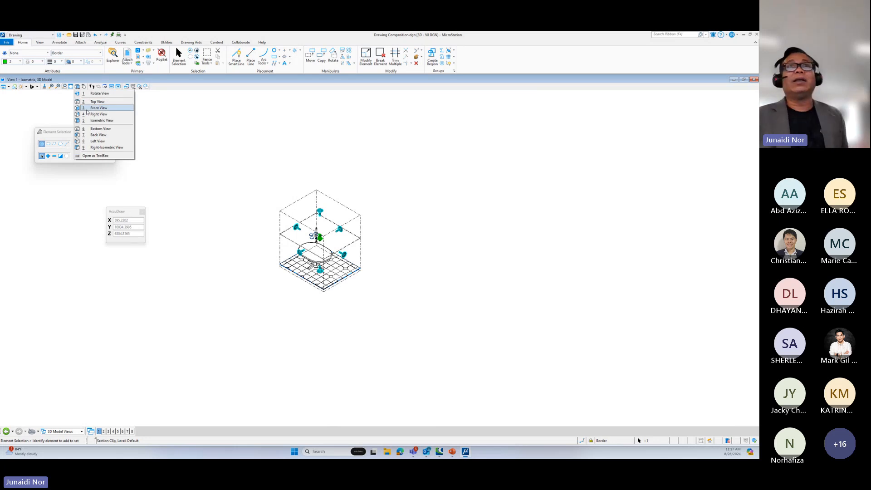
pyautogui.click(91, 108)
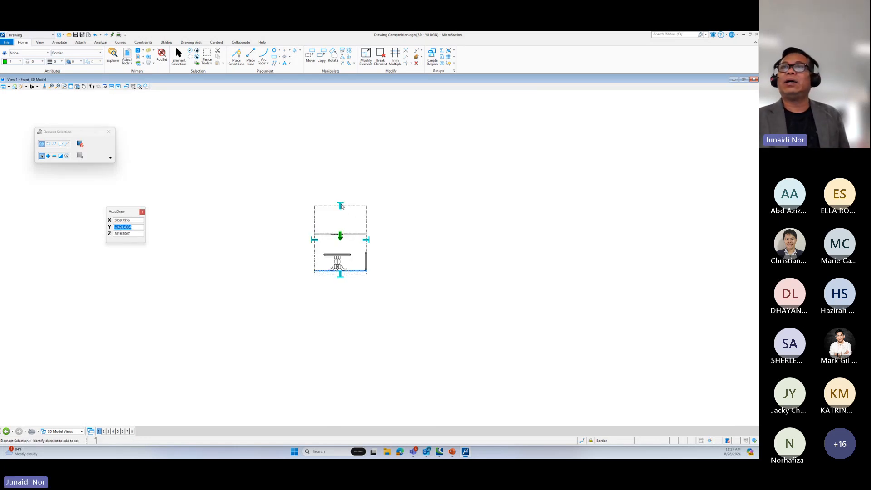
pyautogui.click(343, 217)
pyautogui.click(347, 233)
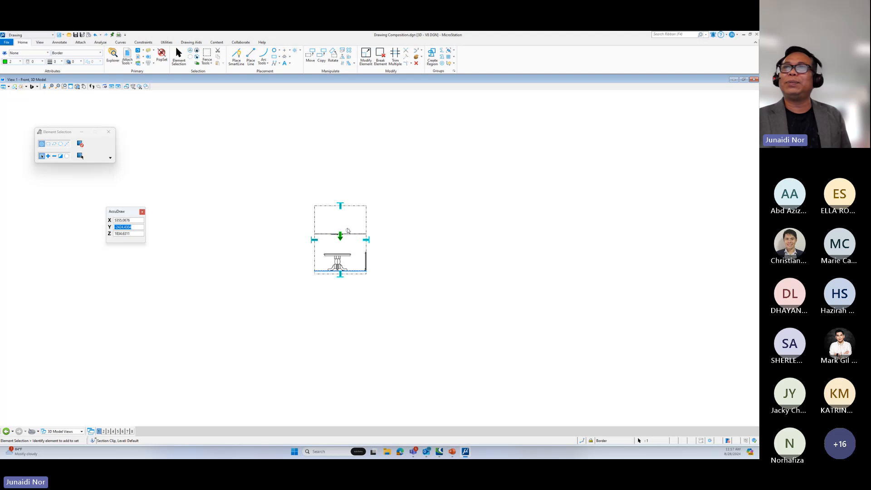
pyautogui.click(341, 206)
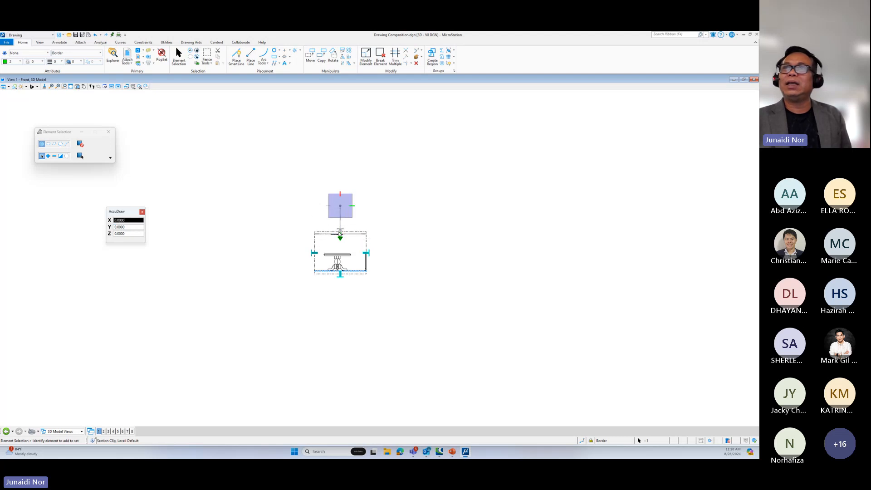
pyautogui.click(340, 232)
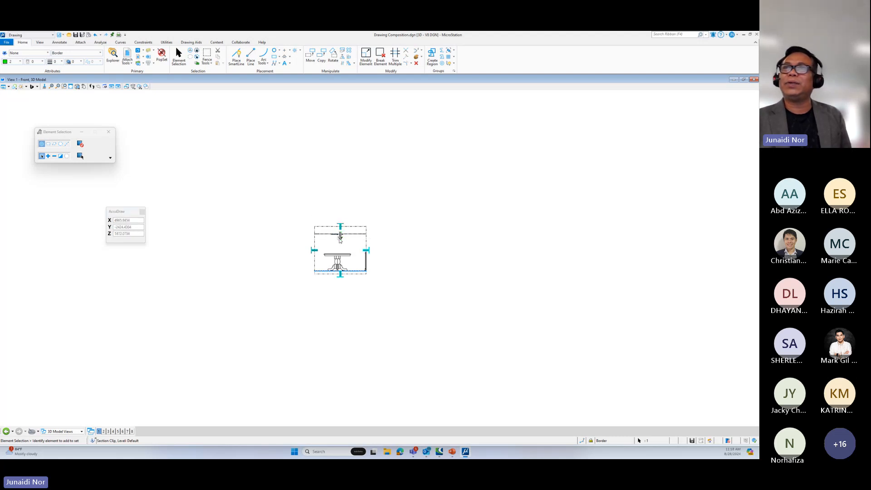
pyautogui.click(340, 238)
pyautogui.click(341, 246)
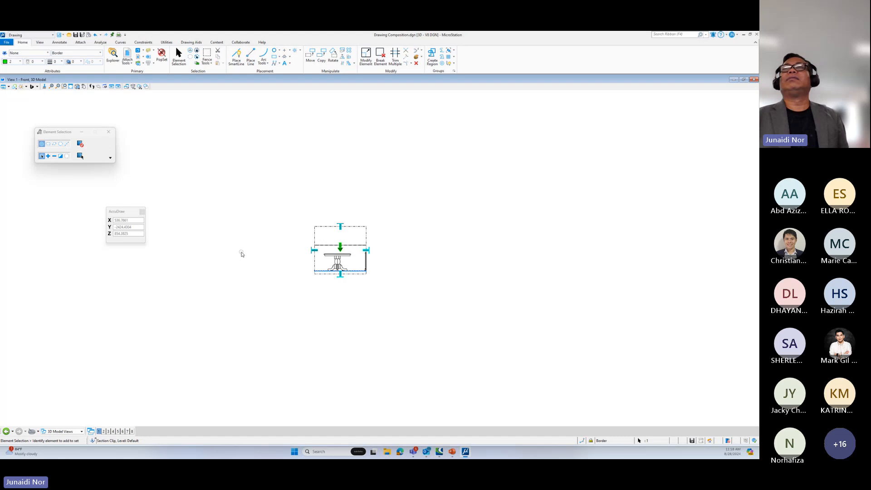
# Step: Rotate the view to Isometric and deselect the clip volume around the table
pyautogui.click(77, 86)
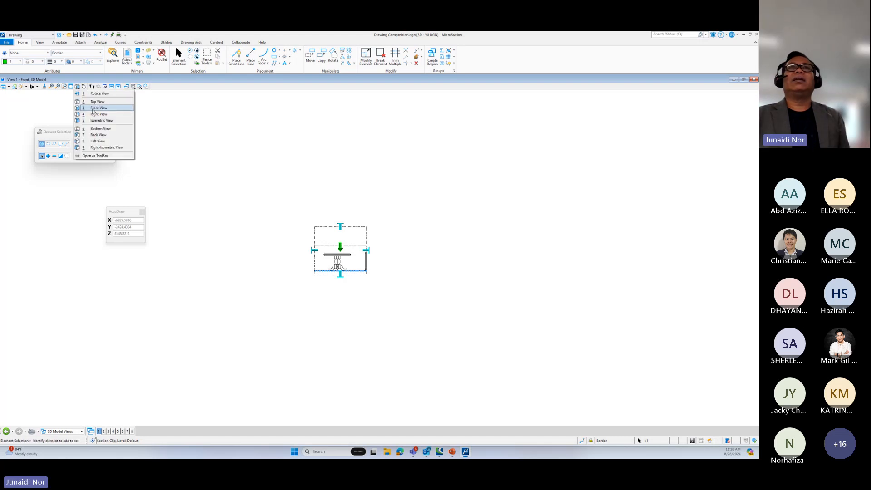
pyautogui.click(101, 121)
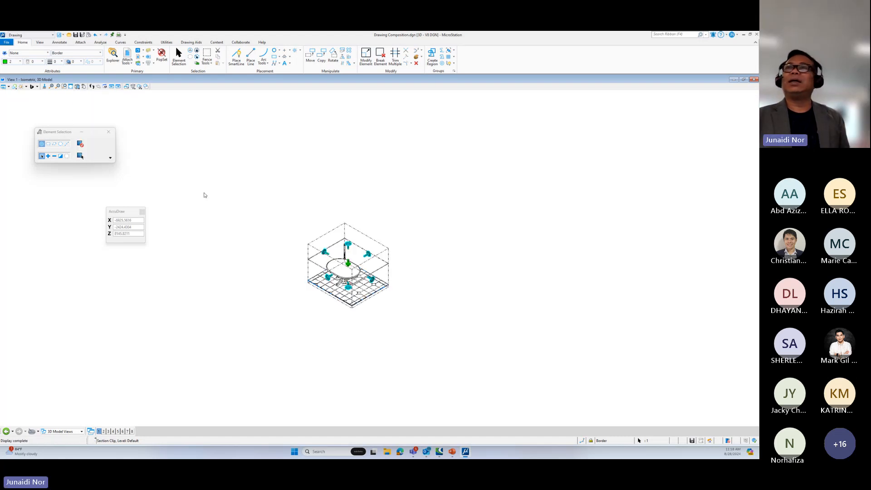
pyautogui.click(257, 231)
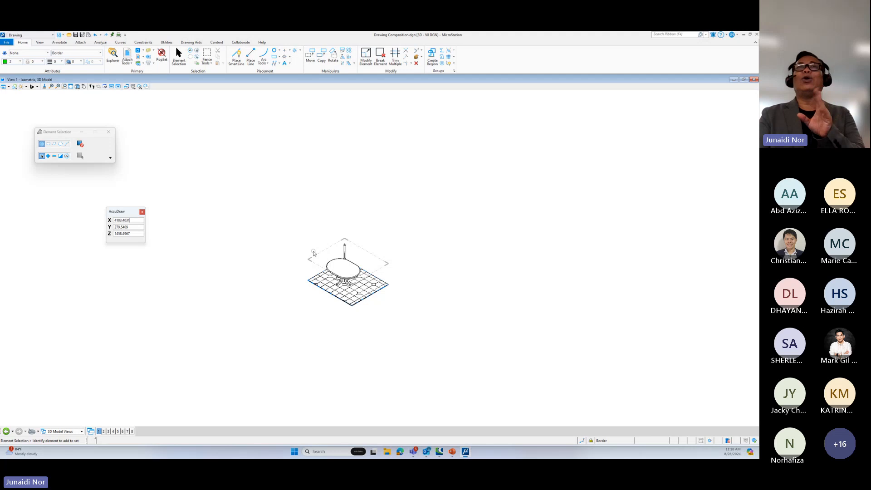
# Step: Clear the clip volume from the isometric view to restore the whole building, and return to element selection
pyautogui.click(140, 87)
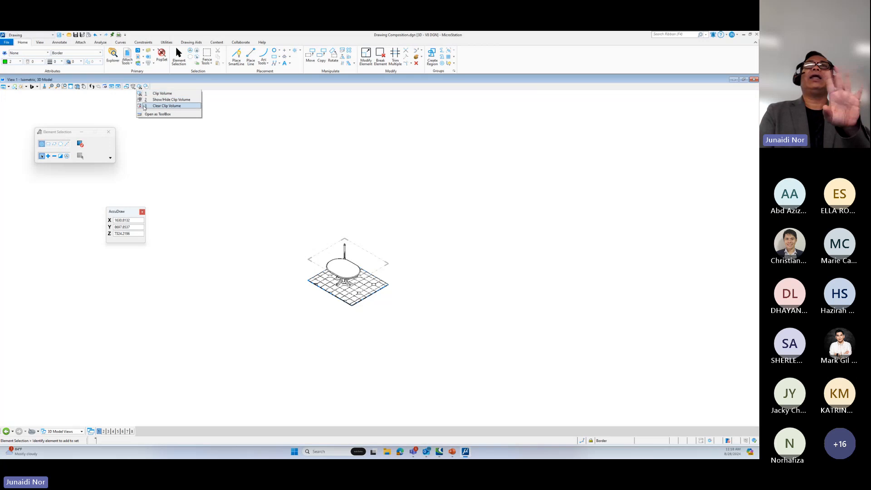
pyautogui.click(144, 107)
pyautogui.click(411, 227)
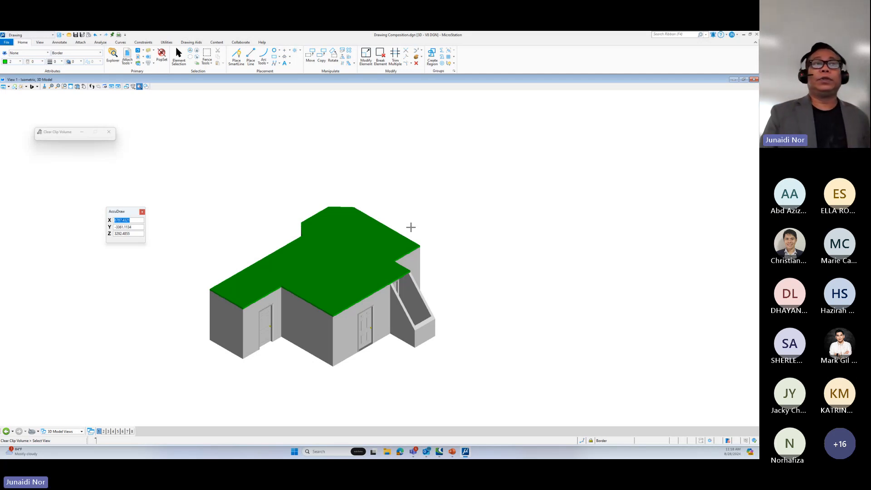
pyautogui.click(141, 89)
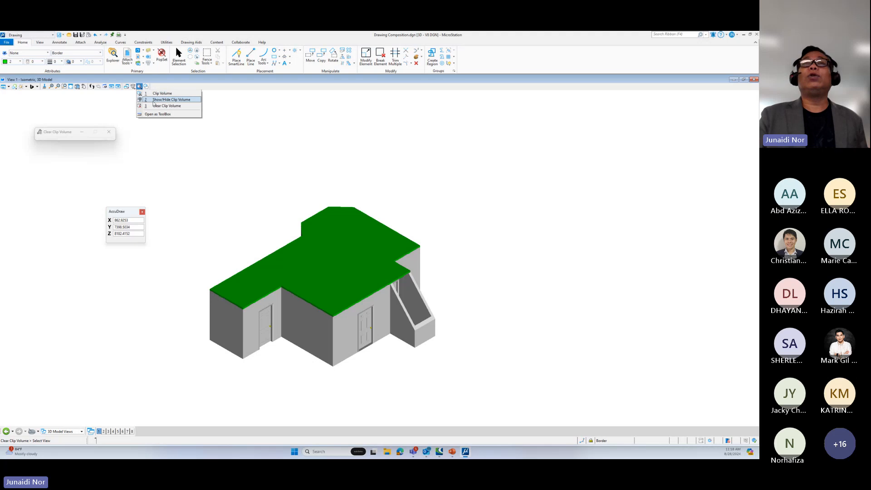
pyautogui.click(411, 154)
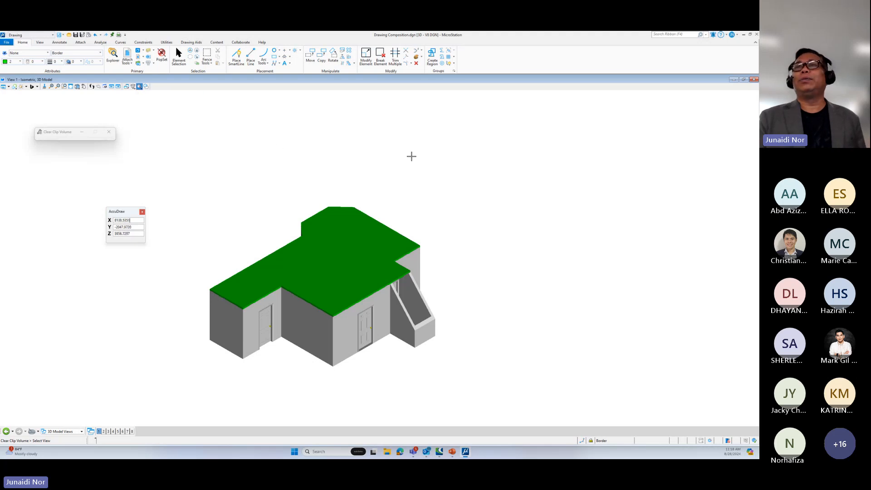
pyautogui.rightClick(414, 160)
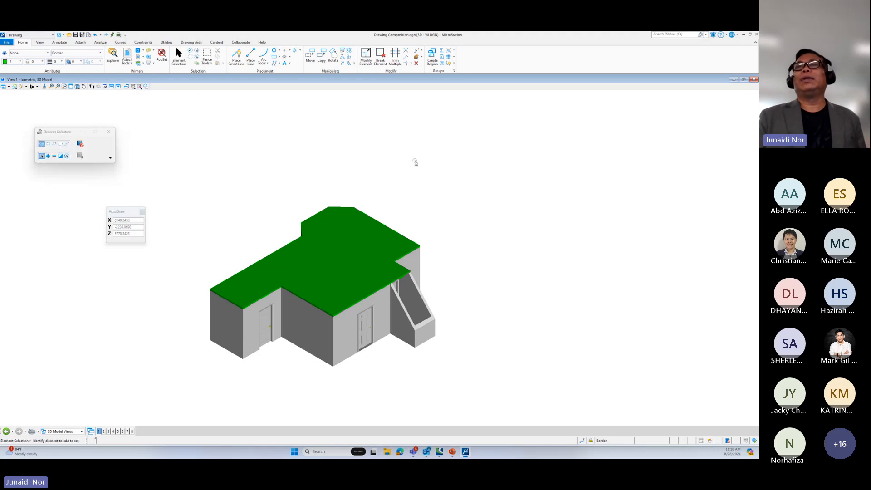
# Step: In the A1TB sheet, draw an orthogonal block about 200 by 126 directly above the title block, ending at the inner border line
pyautogui.click(68, 432)
pyautogui.click(63, 421)
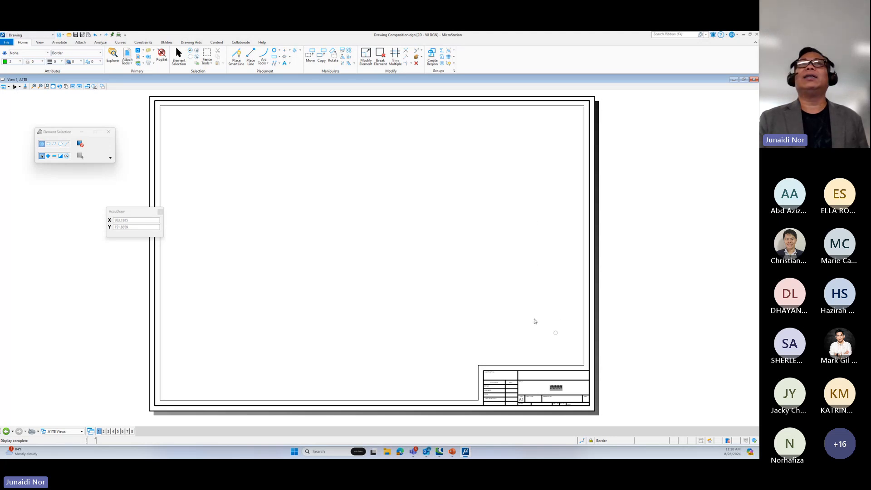
pyautogui.click(275, 57)
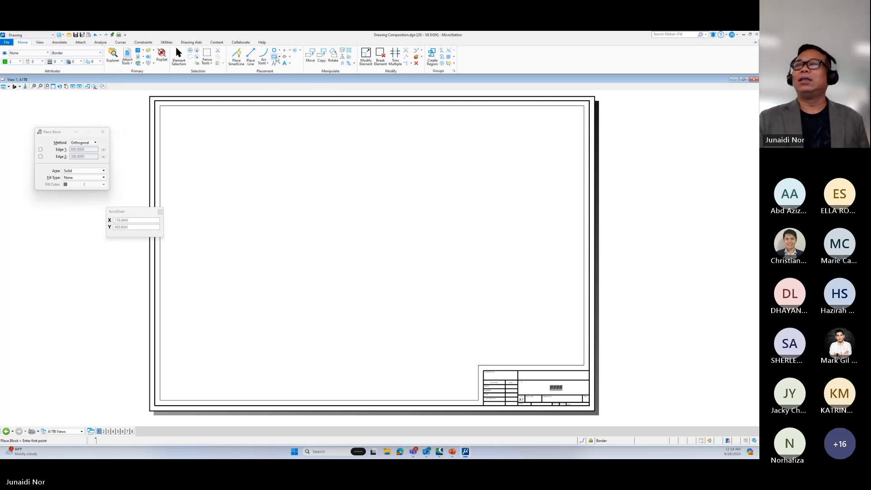
pyautogui.click(478, 366)
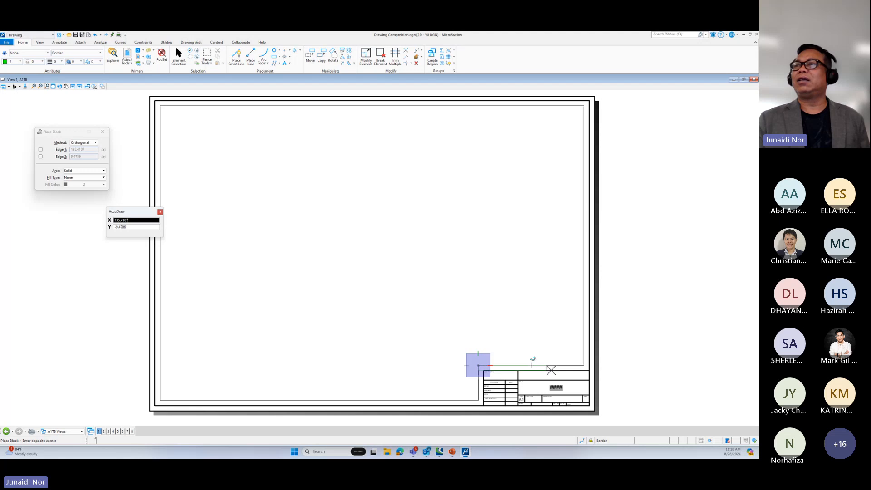
pyautogui.click(583, 364)
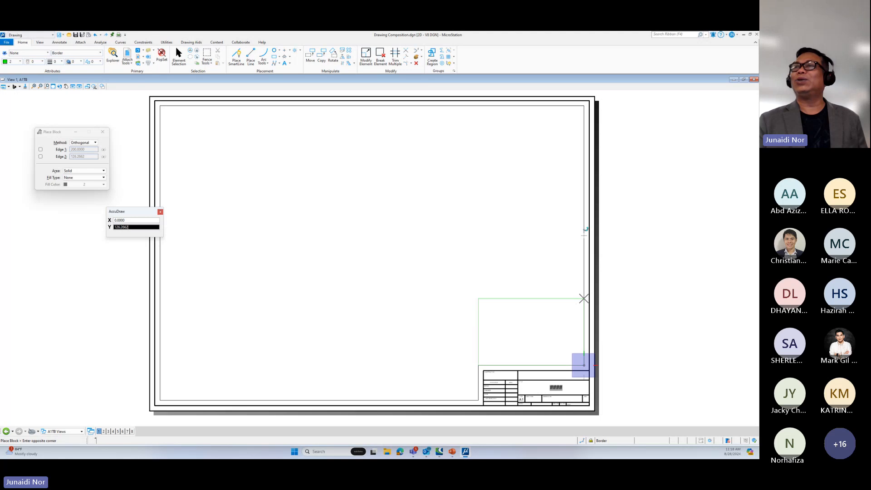
pyautogui.click(584, 298)
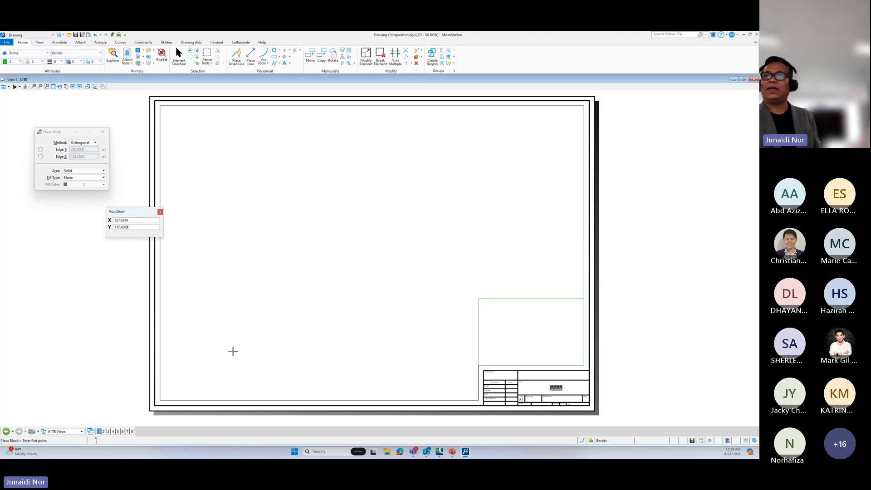
# Step: In the 3D Model views, place a fitted clip volume from the top around the whole building and deselect it
pyautogui.click(52, 432)
pyautogui.click(59, 414)
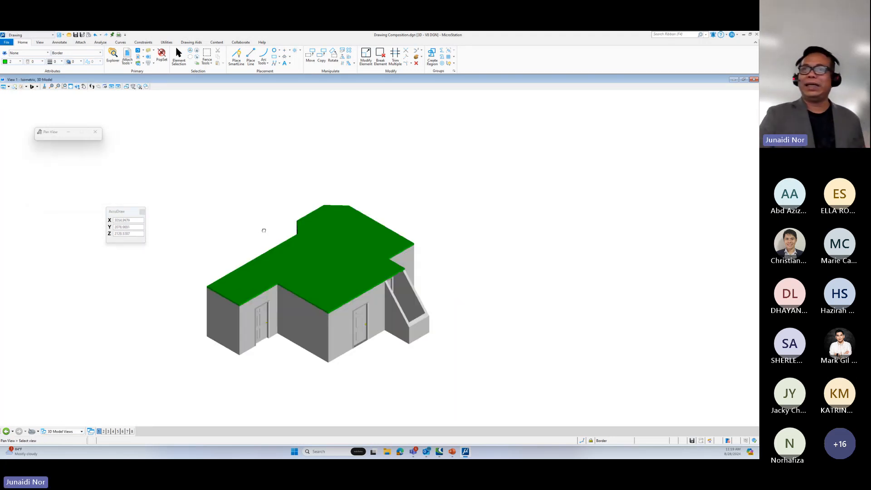
pyautogui.rightClick(264, 231)
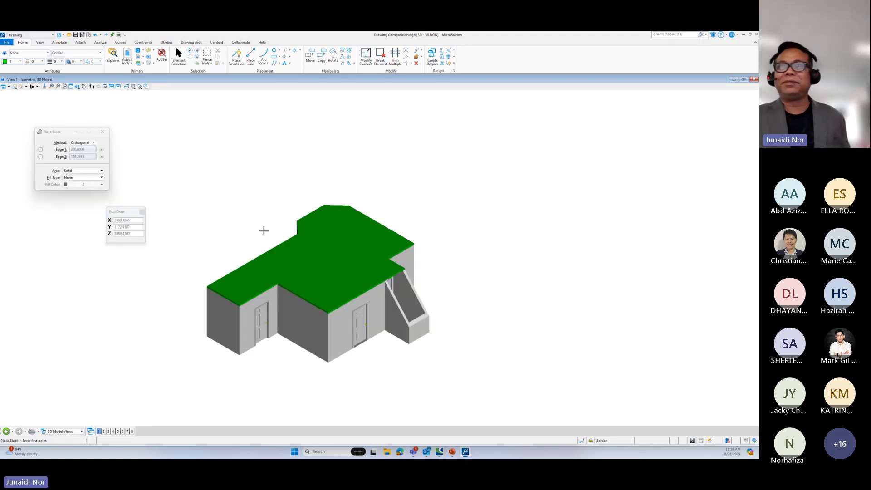
pyautogui.click(140, 87)
pyautogui.click(152, 97)
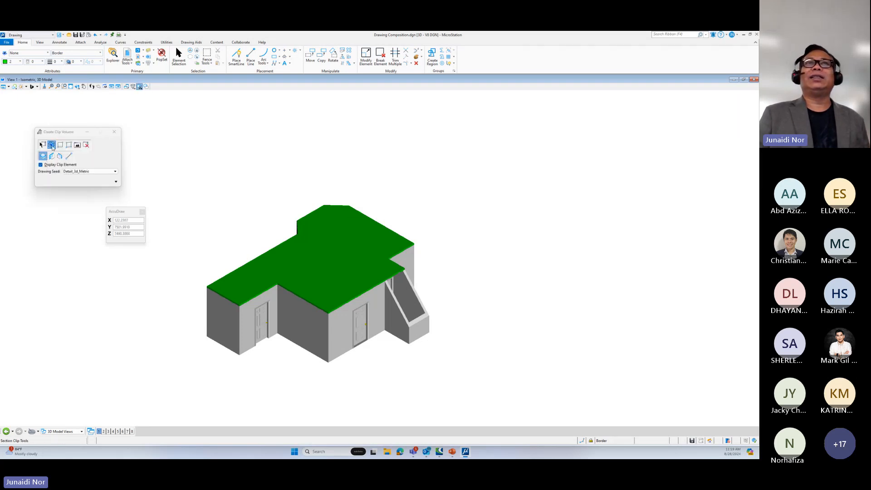
pyautogui.click(44, 157)
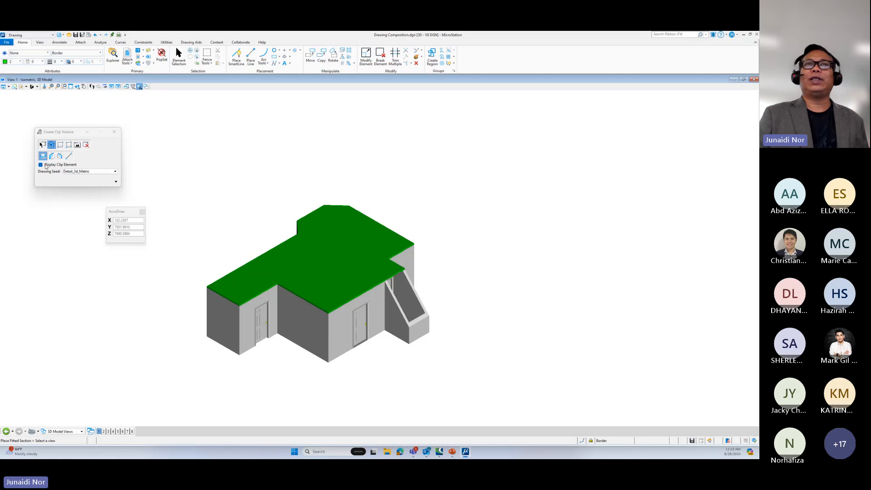
pyautogui.click(71, 172)
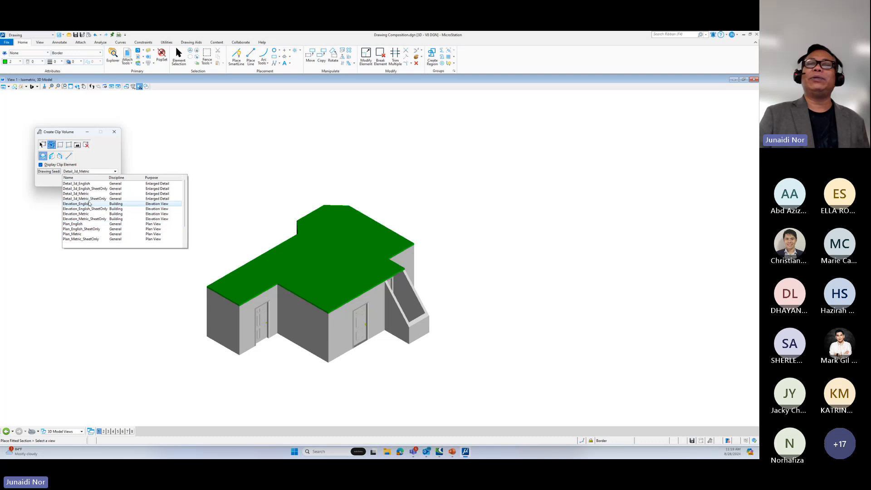
pyautogui.click(95, 166)
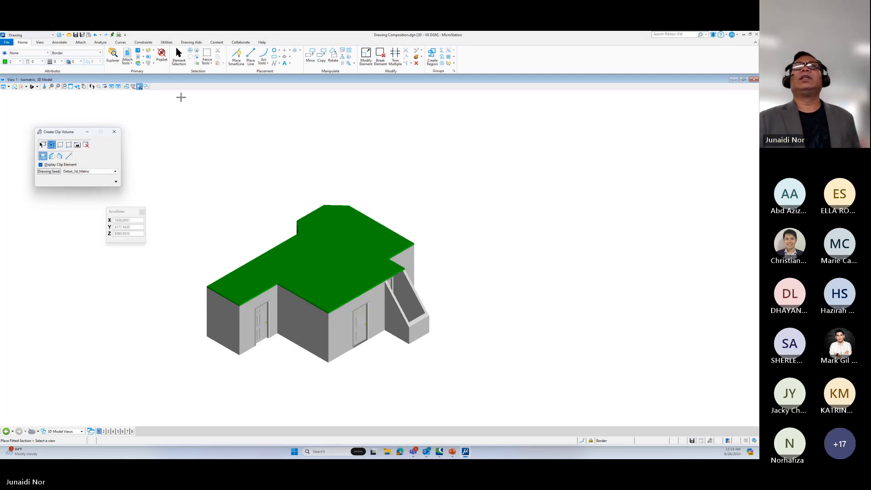
pyautogui.click(259, 193)
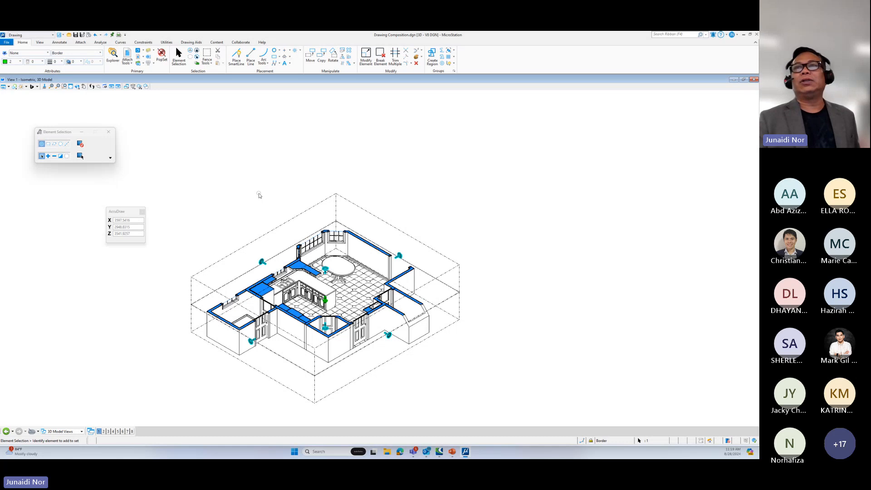
pyautogui.click(259, 194)
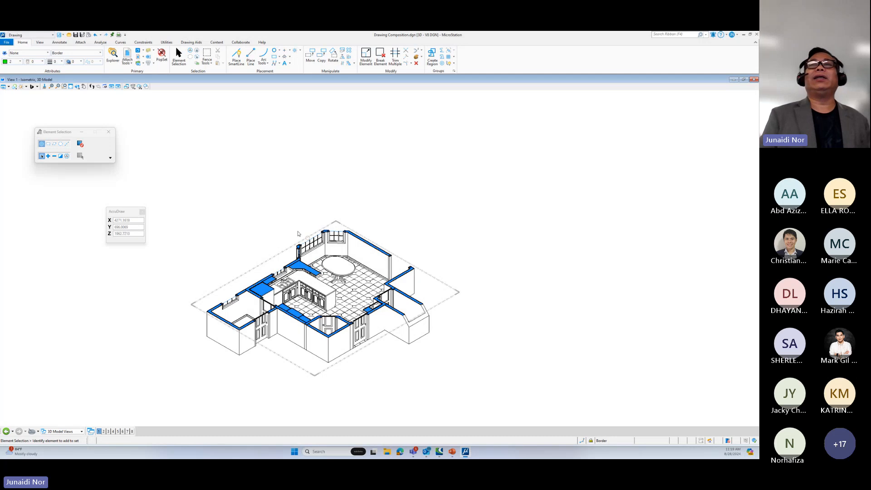
# Step: Start creating a drawing from the building's clip volume and name it Section Top AA
pyautogui.rightClick(251, 271)
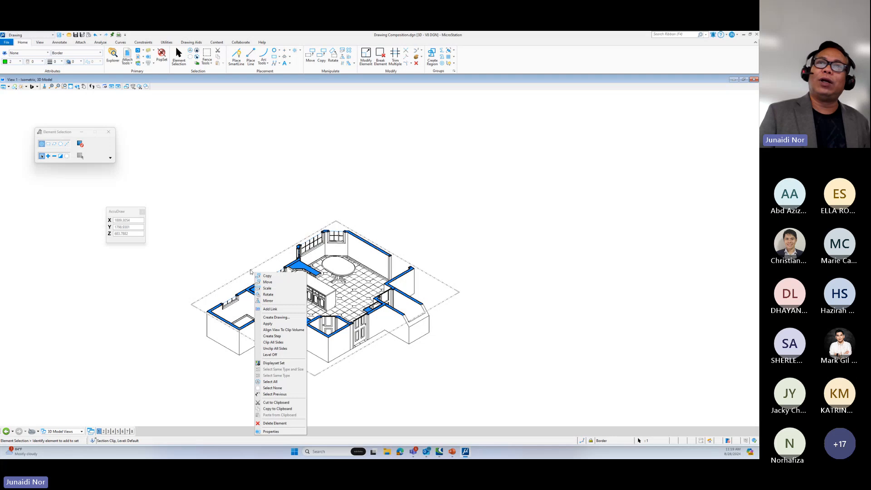
pyautogui.click(242, 244)
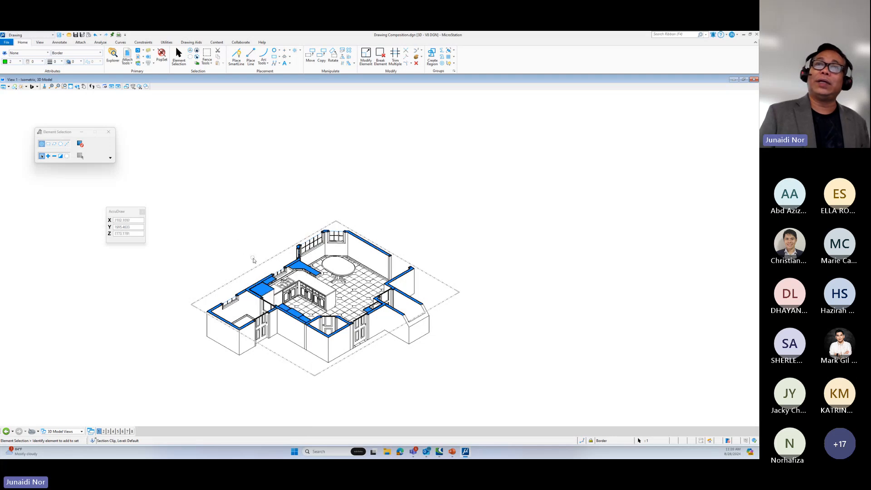
pyautogui.rightClick(257, 270)
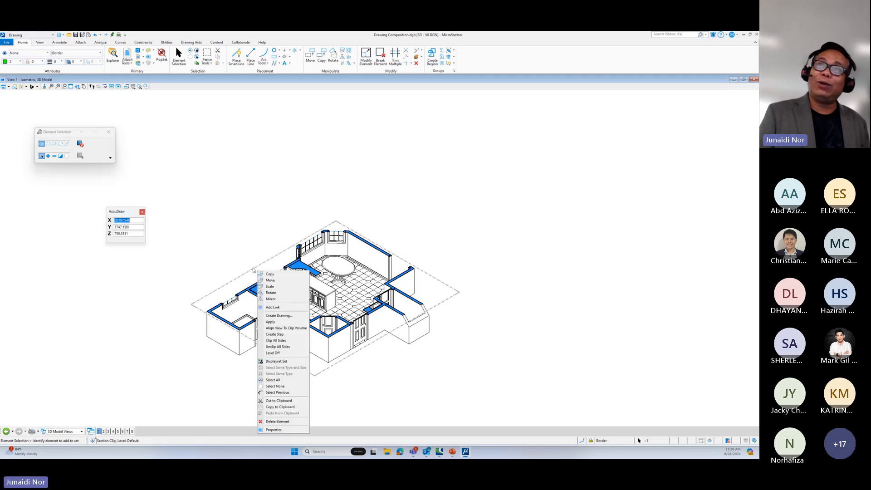
pyautogui.click(283, 317)
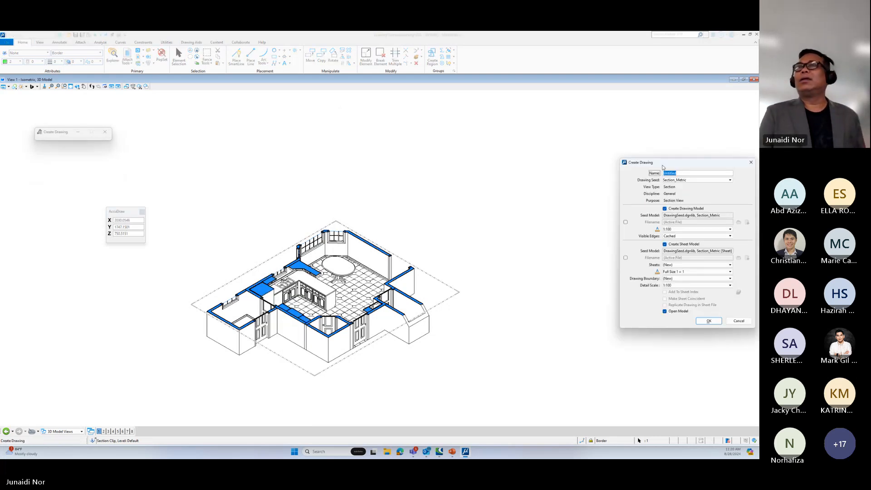
pyautogui.moveTo(664, 164); pyautogui.dragTo(373, 113)
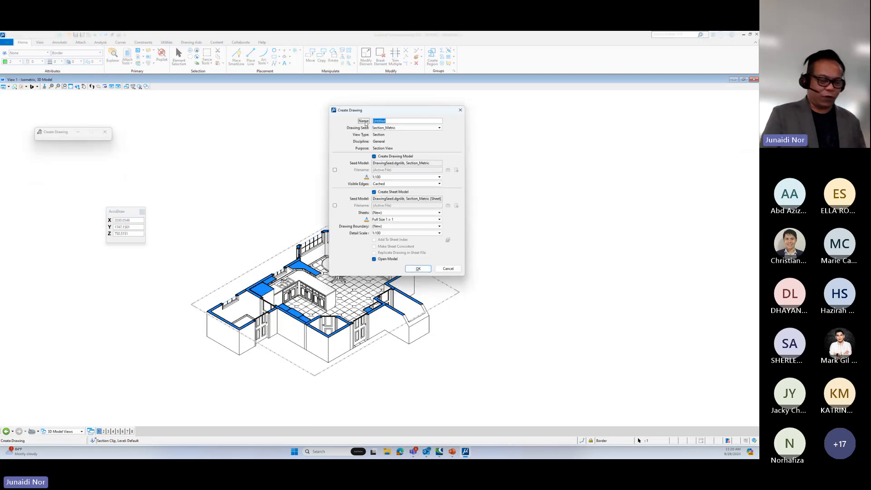
pyautogui.write('Section Top AA')
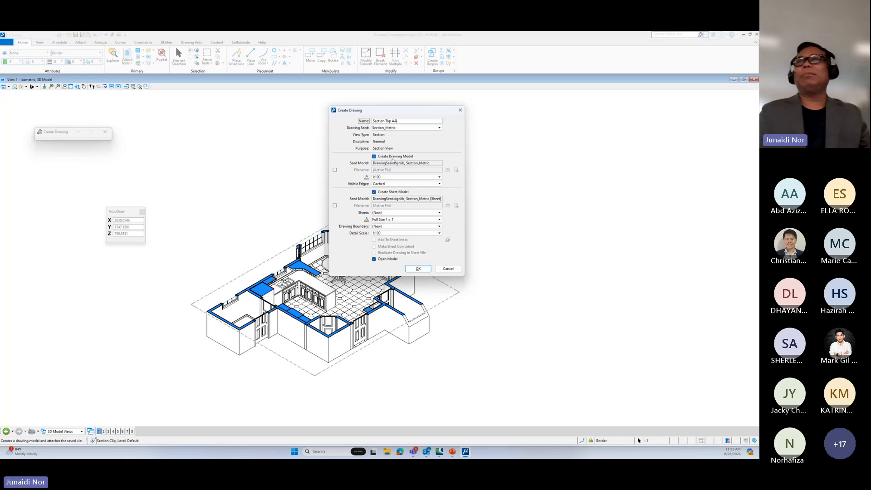
# Step: Keep the 1:100 scale, turn off sheet model creation, and create the drawing model in the active file
pyautogui.click(375, 177)
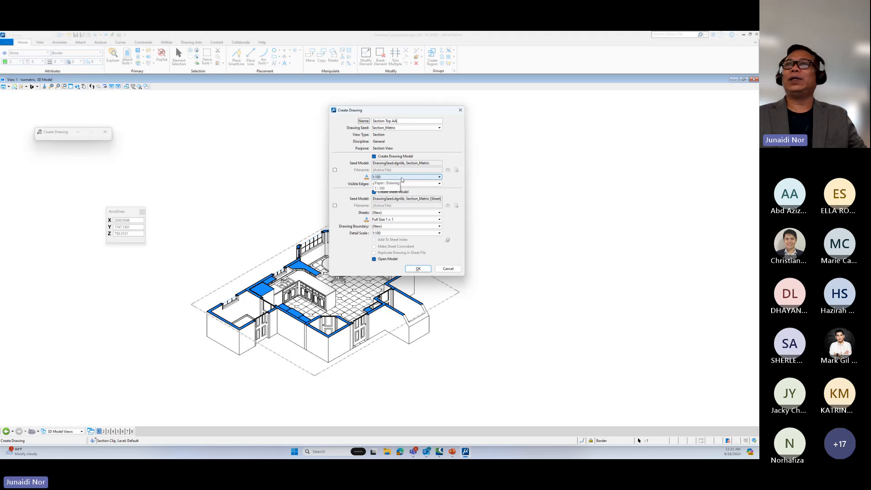
pyautogui.click(402, 180)
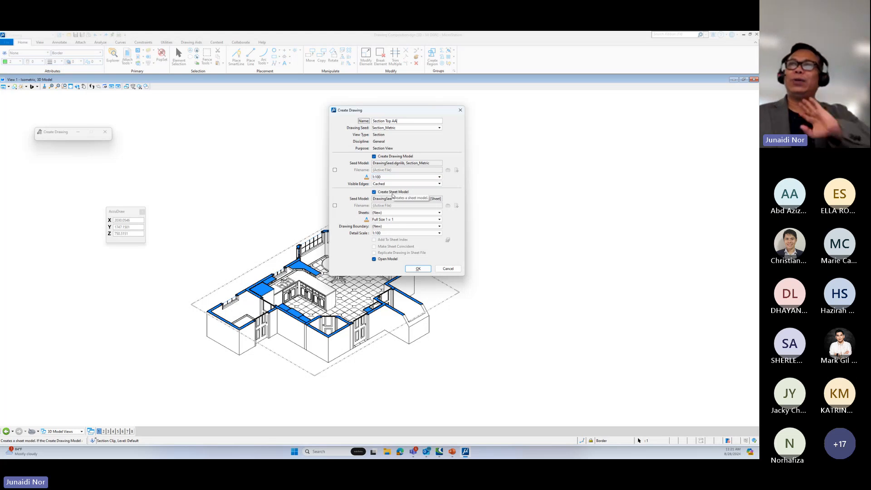
pyautogui.click(393, 196)
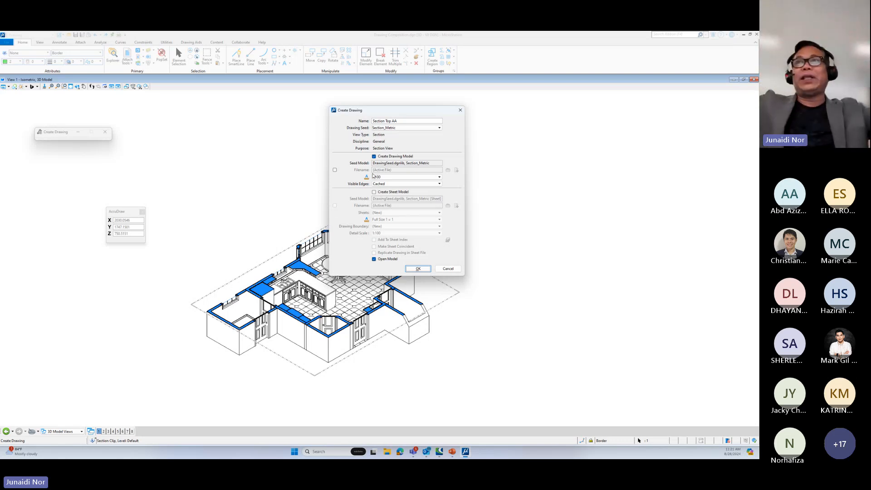
pyautogui.click(336, 171)
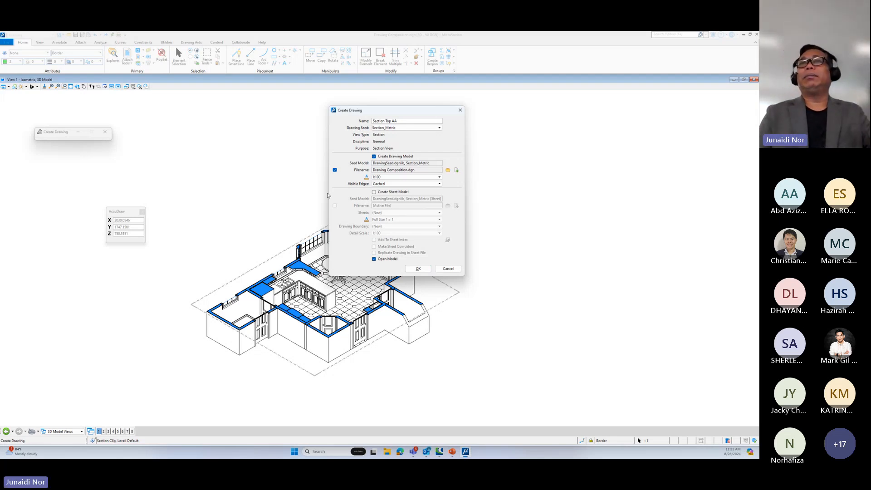
pyautogui.click(335, 170)
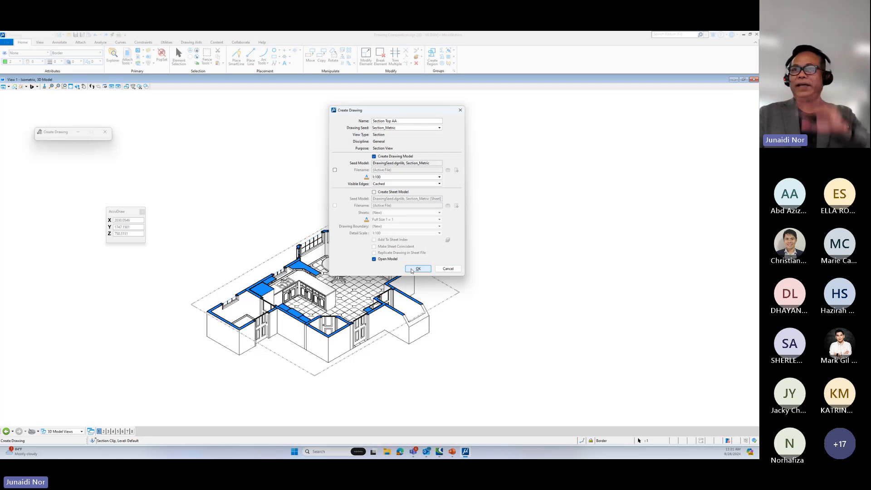
pyautogui.click(418, 269)
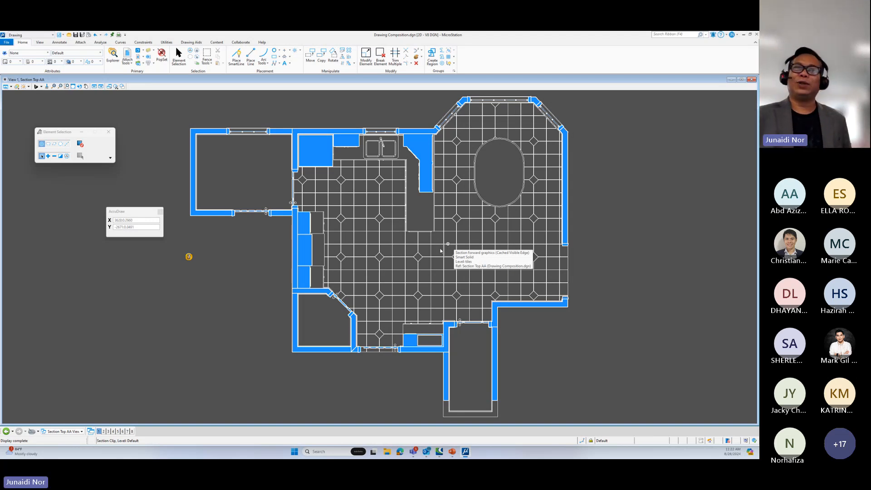
# Step: Review the 3D Model and A1TB views in turn, and return to the Section Top AA view
pyautogui.click(56, 432)
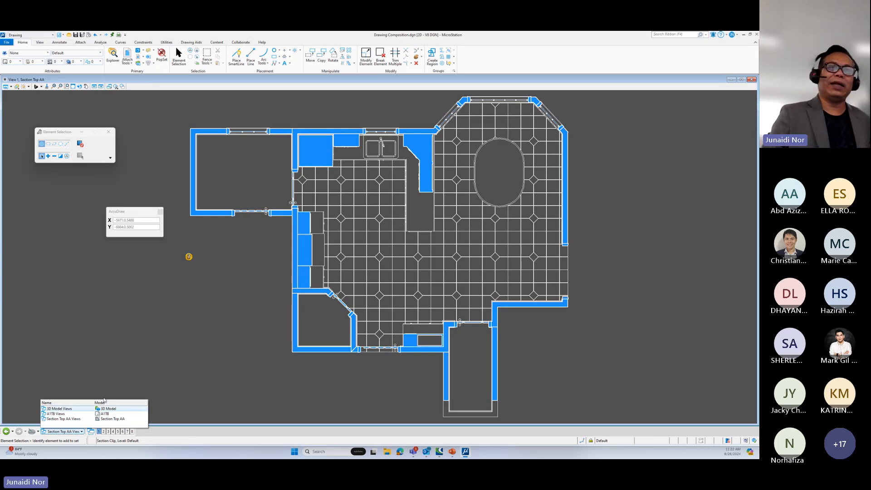
pyautogui.click(60, 410)
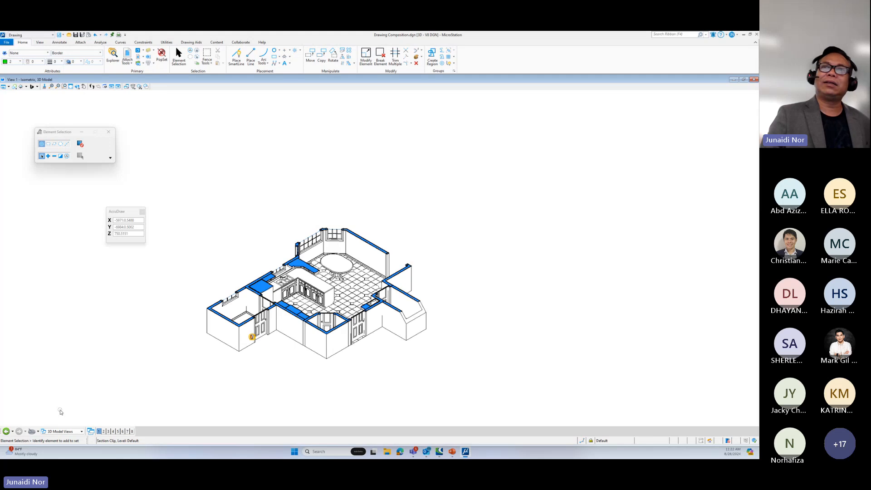
pyautogui.click(62, 432)
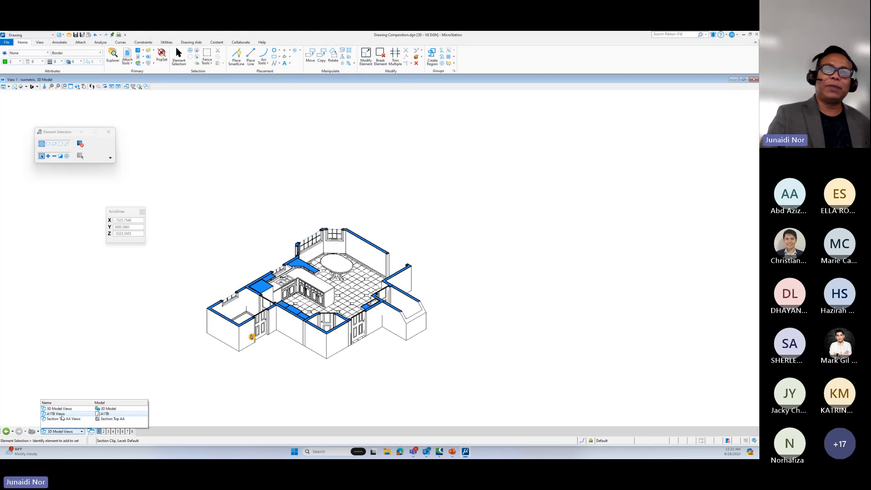
pyautogui.click(56, 413)
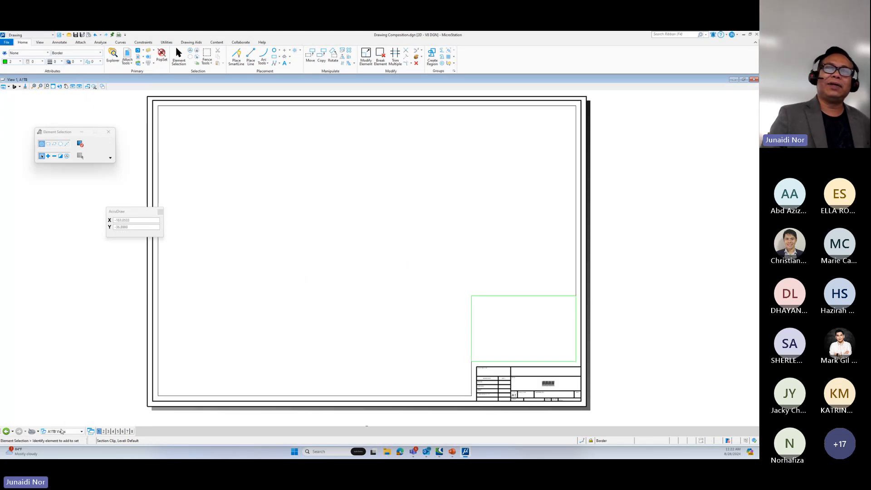
pyautogui.click(62, 431)
pyautogui.click(64, 419)
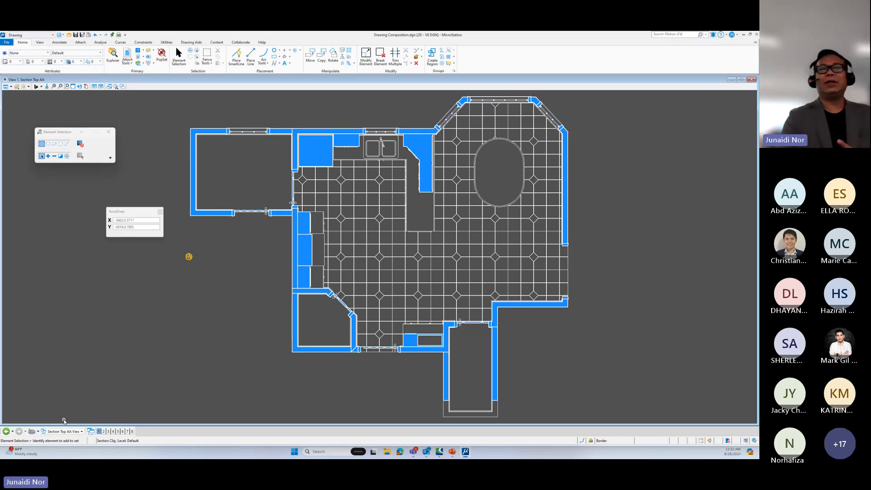
# Step: Clear the clip volume from the 3D Model's isometric view and open the A1TB sheet
pyautogui.click(68, 431)
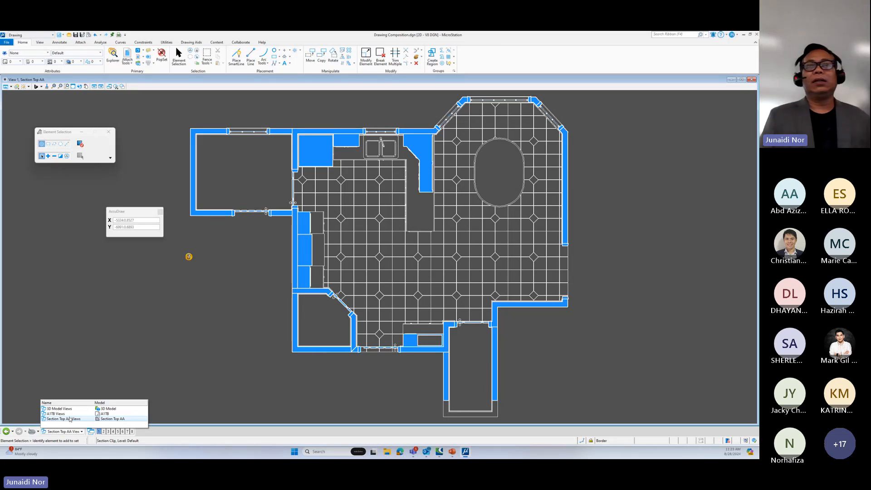
pyautogui.click(59, 409)
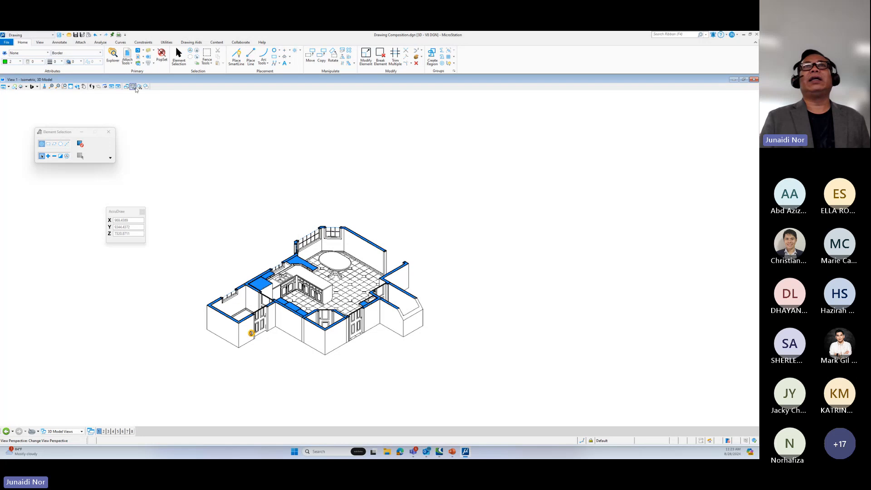
pyautogui.click(139, 86)
pyautogui.click(167, 106)
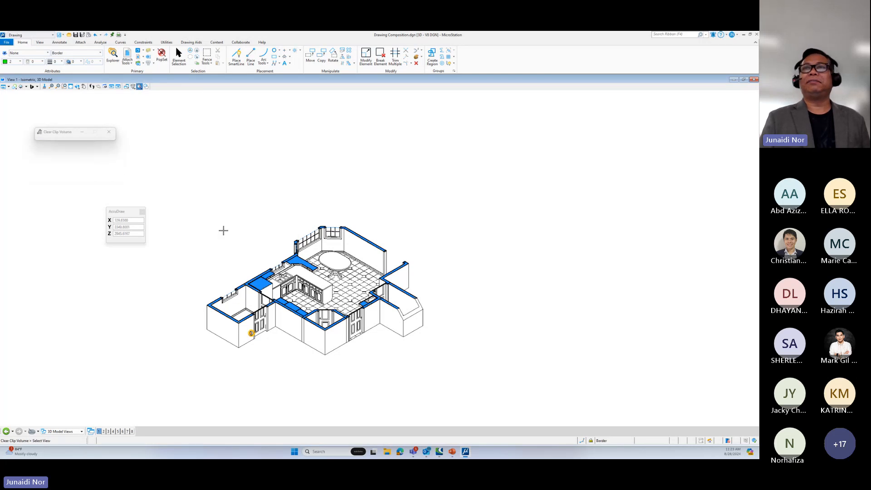
pyautogui.click(222, 230)
pyautogui.click(63, 431)
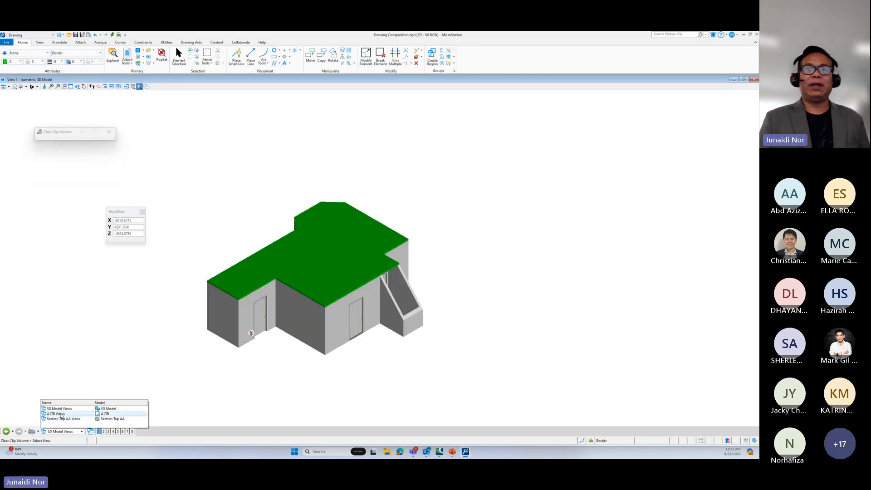
pyautogui.click(61, 417)
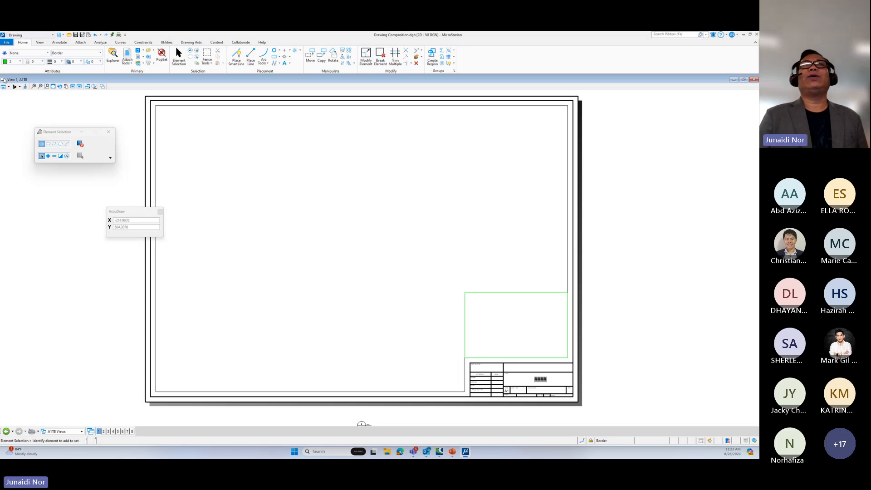
# Step: Open the sheet's saved views list and try to attach Section Top AA to the A1 sheet with the recommended method
pyautogui.click(3, 80)
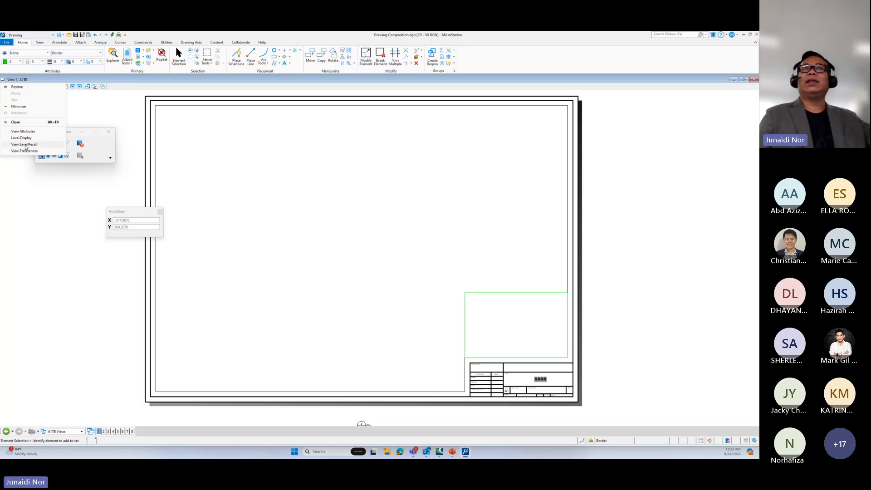
pyautogui.click(25, 145)
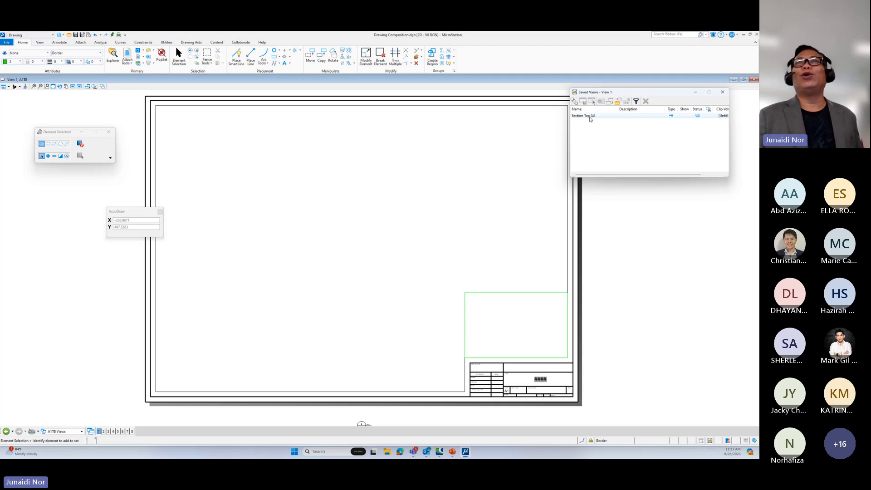
pyautogui.moveTo(593, 120); pyautogui.dragTo(212, 175)
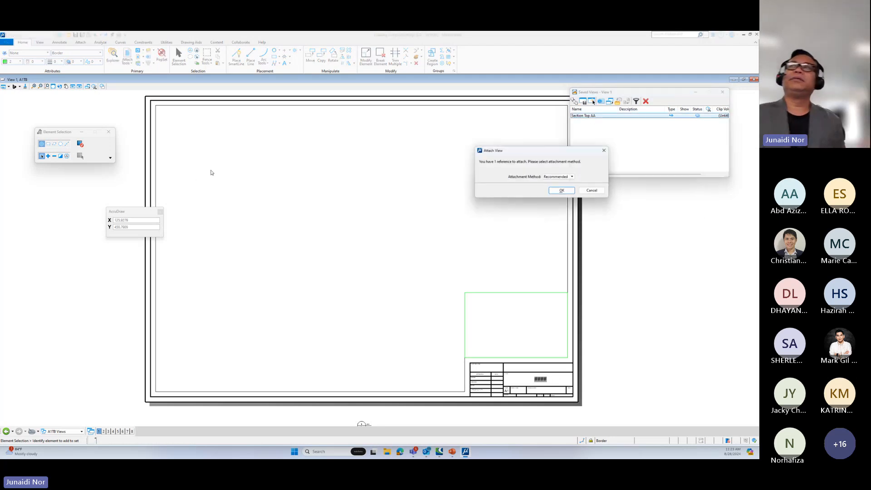
pyautogui.click(558, 189)
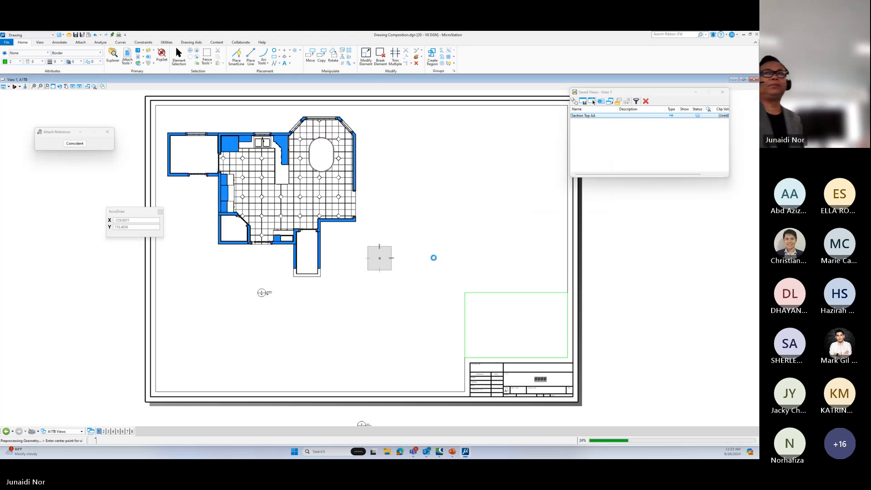
pyautogui.scroll(-4, 434, 258)
pyautogui.scroll(4, 346, 263)
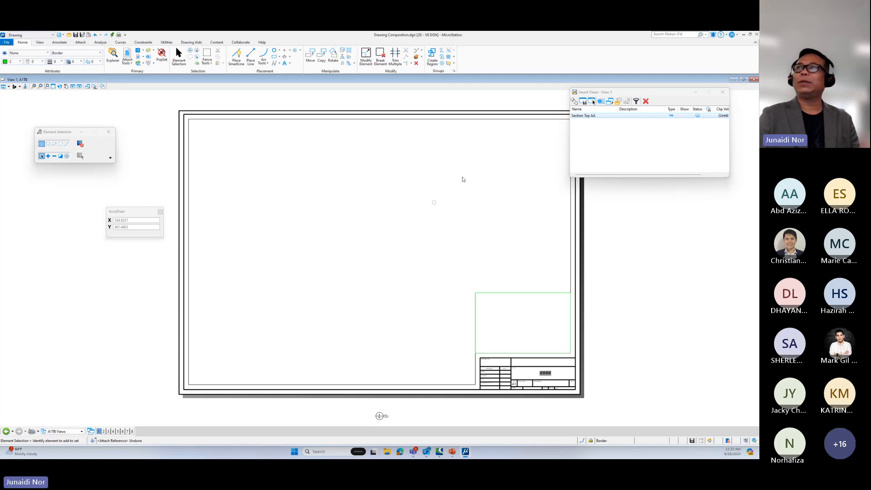
# Step: Attach the Section Top AA saved view to the upper-left area inside the A1 sheet's border
pyautogui.moveTo(590, 116); pyautogui.dragTo(271, 208)
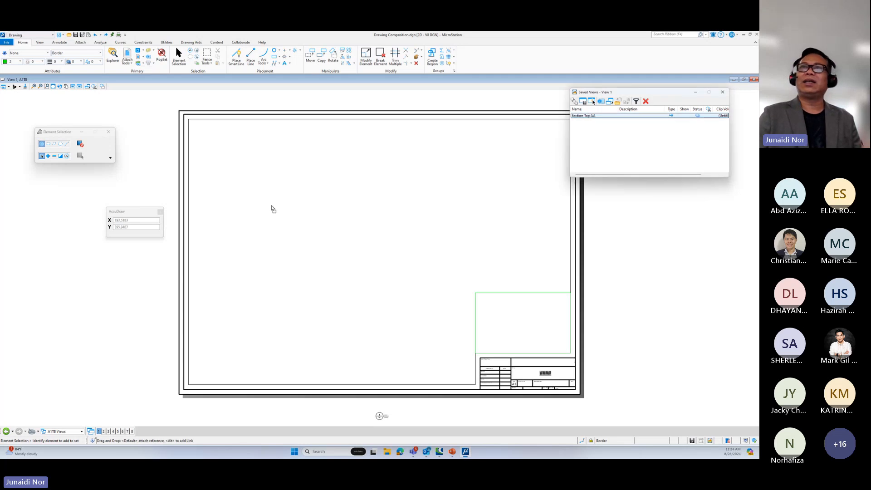
pyautogui.press('Return')
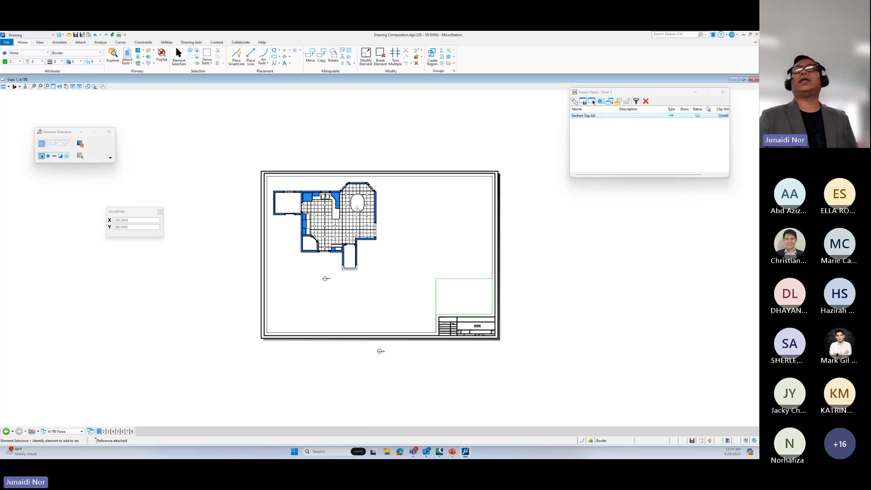
pyautogui.scroll(2, 433, 256)
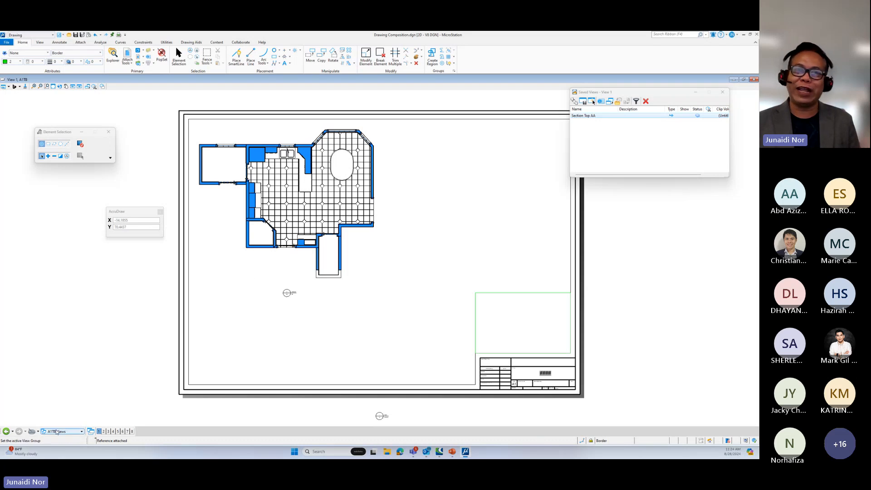
# Step: Review the 3D Model view and return to the A1TB sheet
pyautogui.click(57, 431)
pyautogui.click(61, 411)
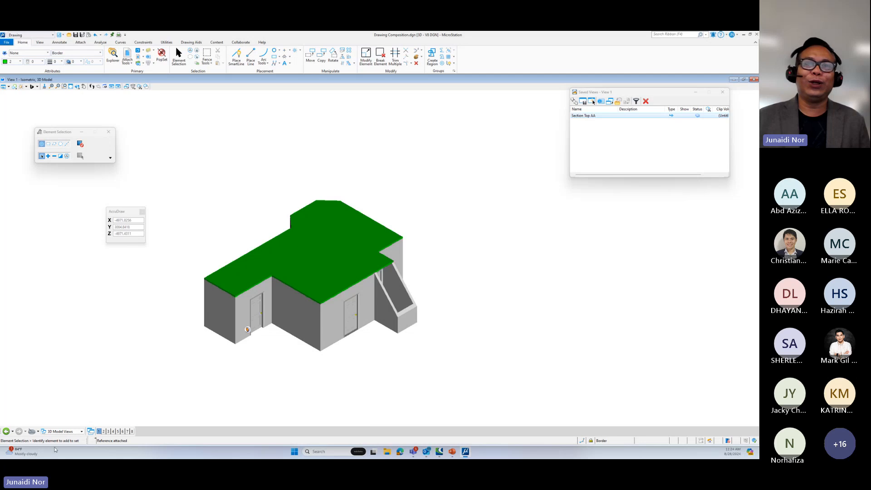
pyautogui.click(64, 432)
pyautogui.click(57, 414)
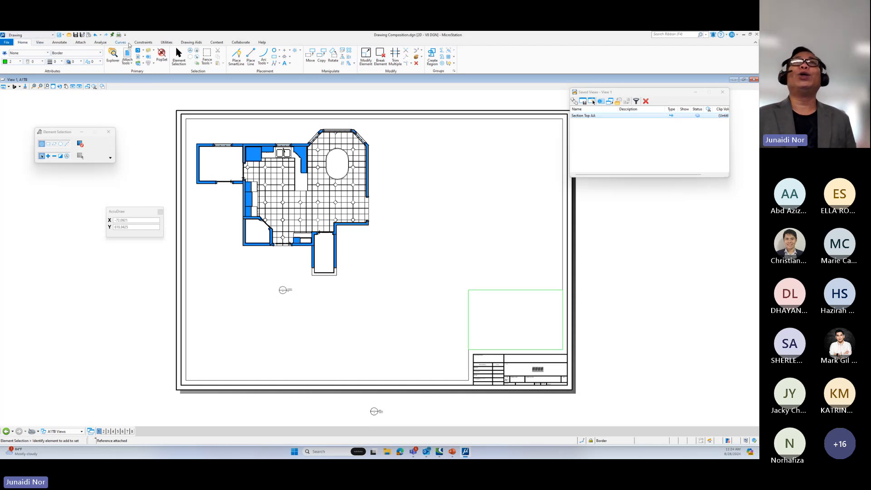
# Step: Place a horizontal section callout across the middle of the floor plan, looking towards the plan's upper side
pyautogui.click(64, 43)
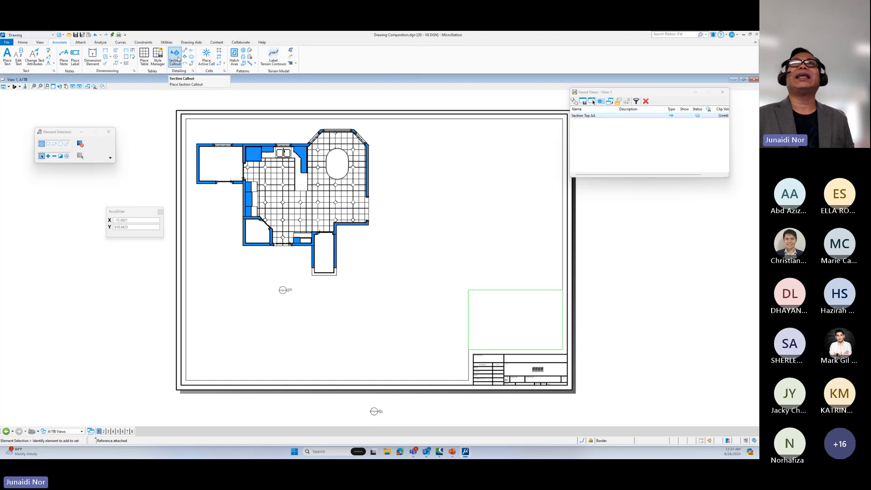
pyautogui.click(177, 58)
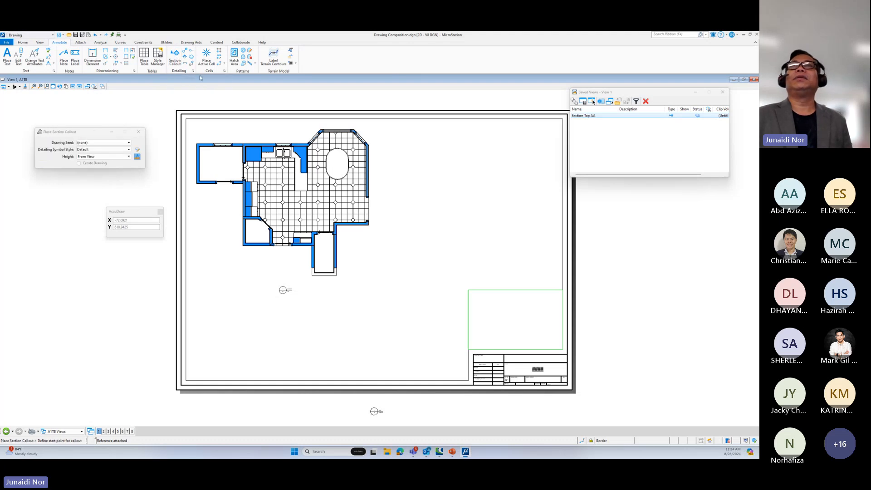
pyautogui.click(382, 199)
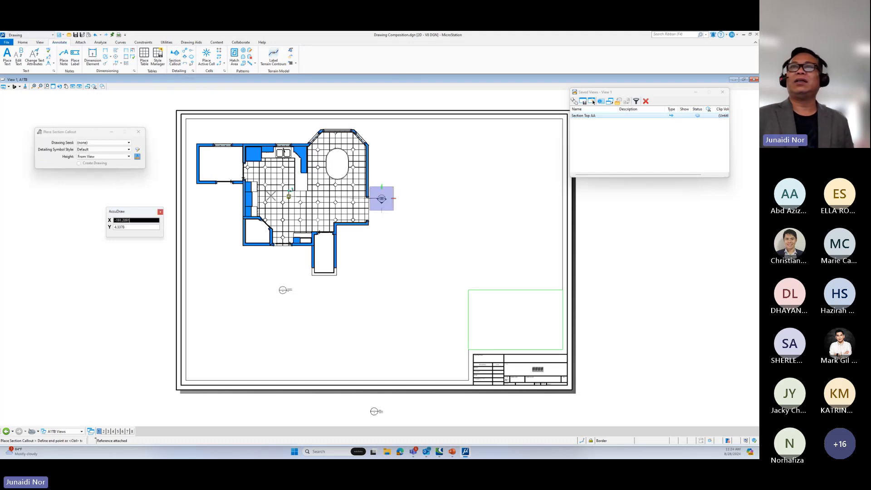
pyautogui.click(193, 199)
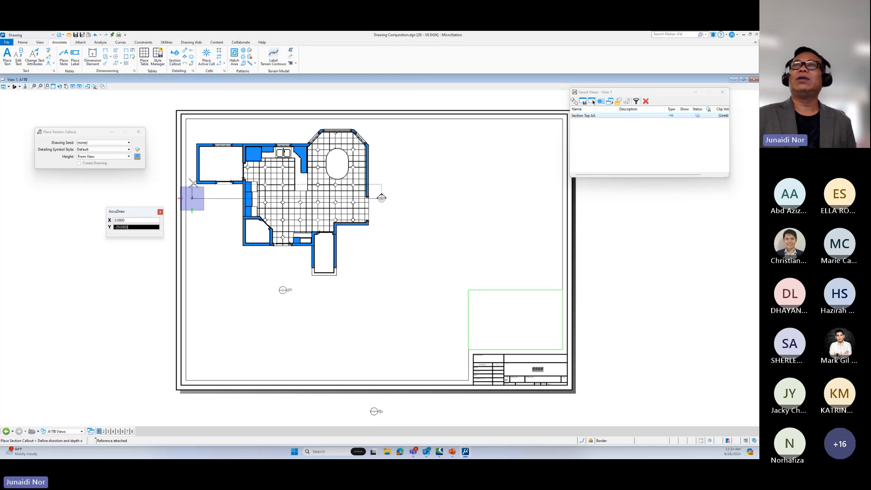
pyautogui.click(203, 126)
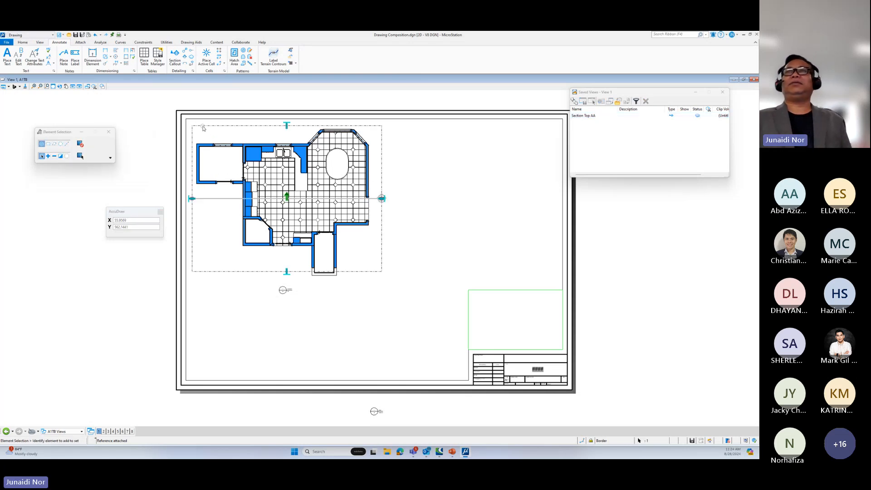
pyautogui.click(439, 181)
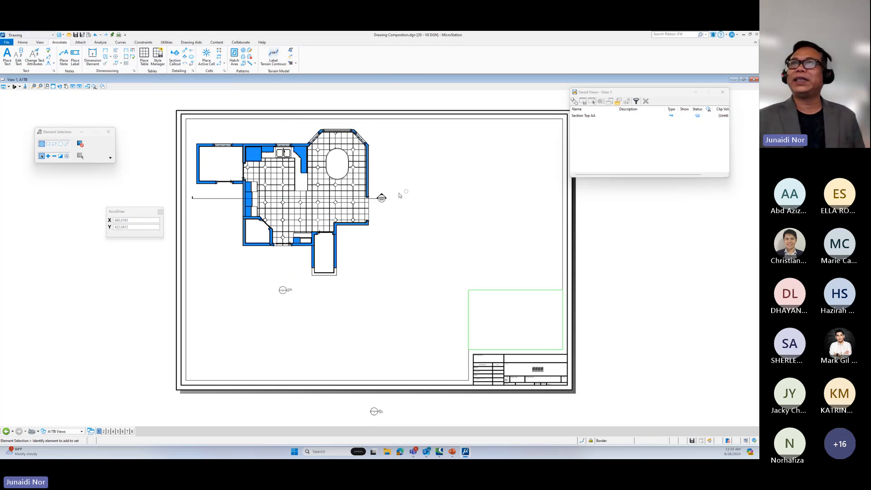
# Step: Start creating a drawing from the floor plan's section callout and name it Section Front AA
pyautogui.rightClick(376, 201)
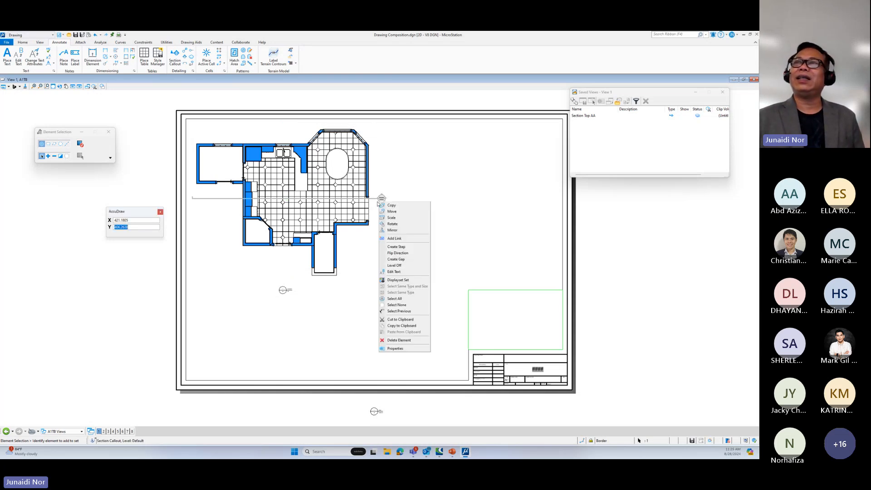
pyautogui.click(464, 204)
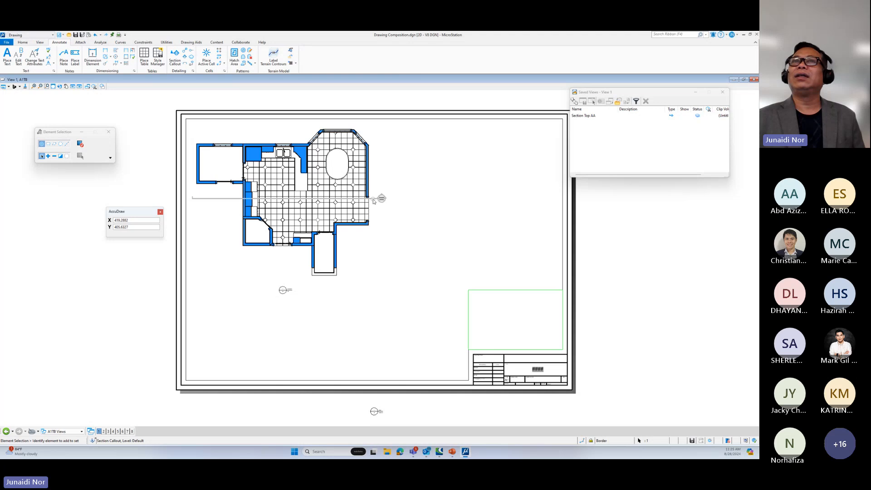
pyautogui.moveTo(374, 201)
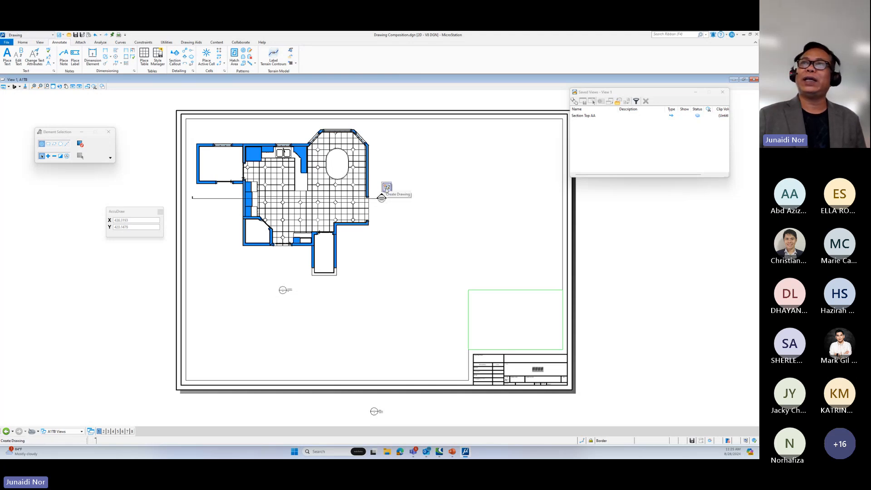
pyautogui.click(387, 188)
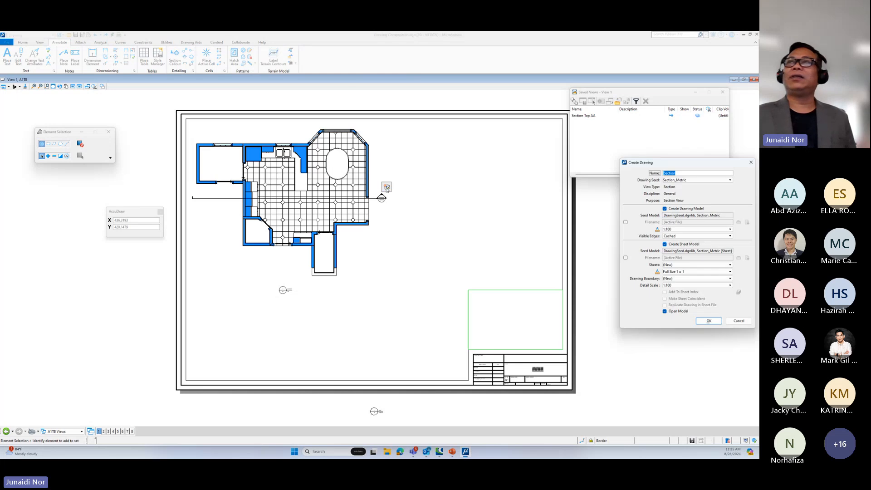
pyautogui.moveTo(706, 160); pyautogui.dragTo(499, 171)
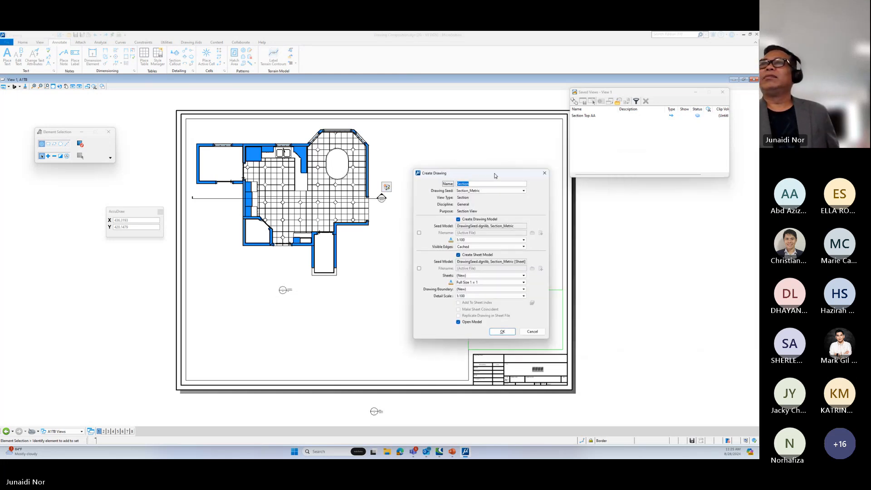
pyautogui.click(488, 185)
pyautogui.write('Fr')
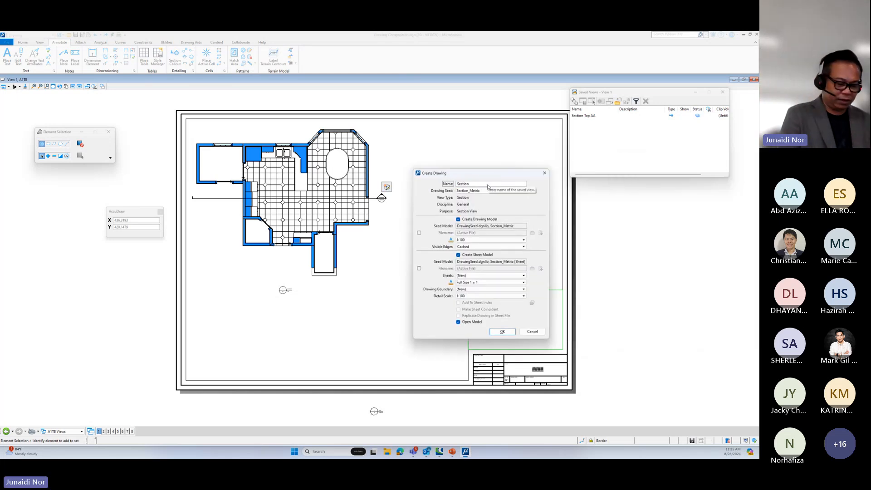
pyautogui.write('ont')
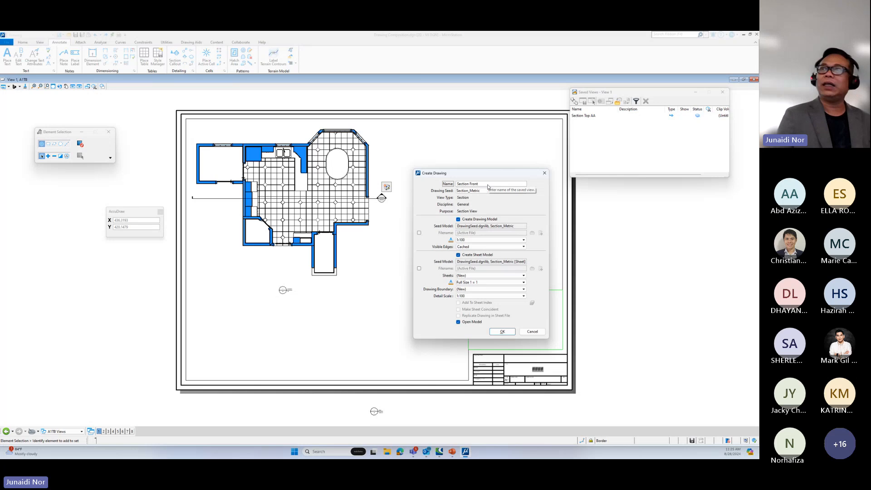
pyautogui.write(' AA')
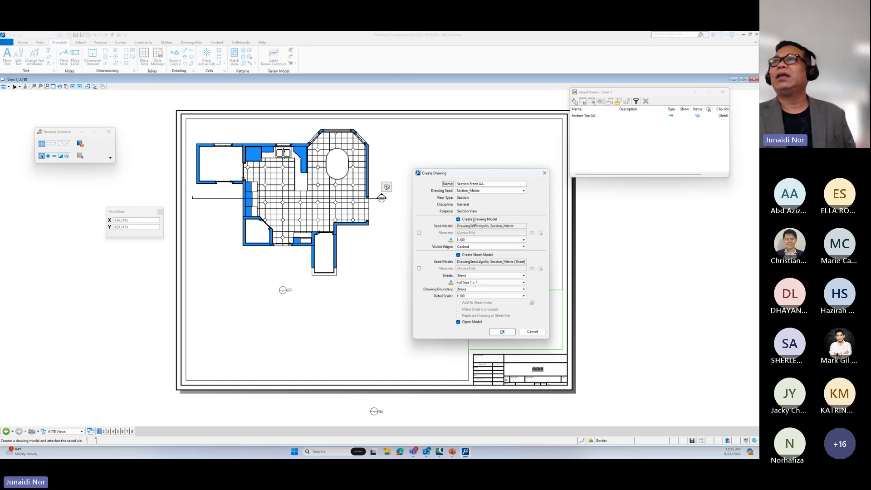
# Step: Turn off sheet model creation and model opening, and create the Section Front AA drawing model at 1:100
pyautogui.click(475, 255)
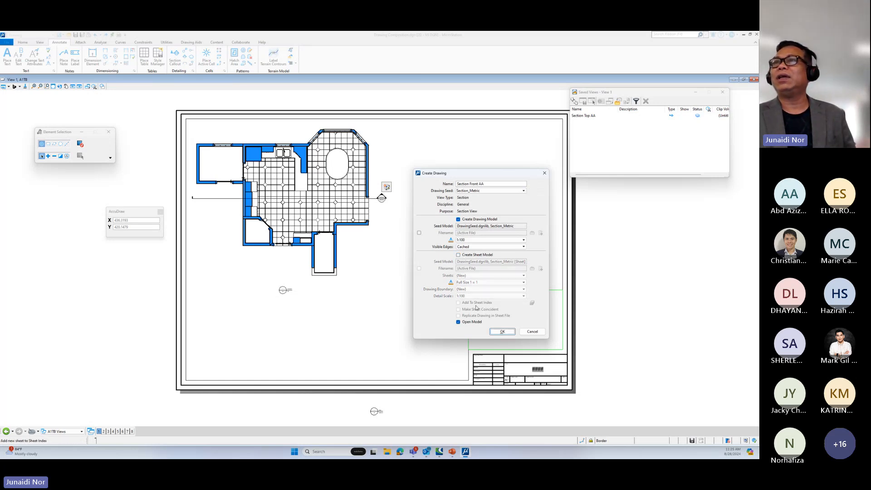
pyautogui.click(466, 322)
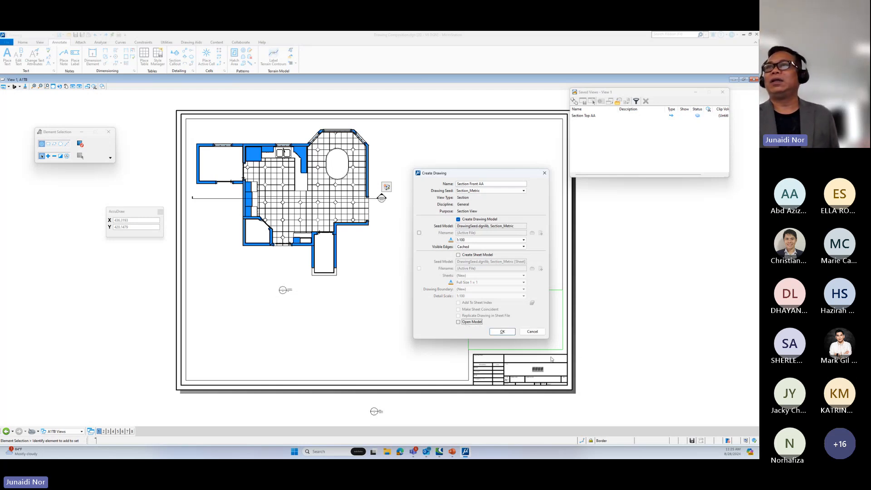
pyautogui.click(501, 332)
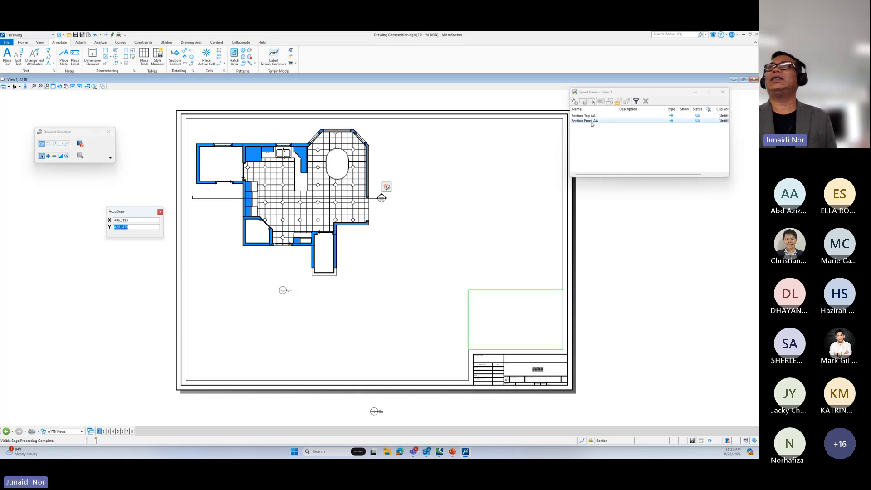
# Step: Attach the Section Front AA saved view with the recommended method and place it below the floor plan
pyautogui.moveTo(592, 123); pyautogui.dragTo(303, 339)
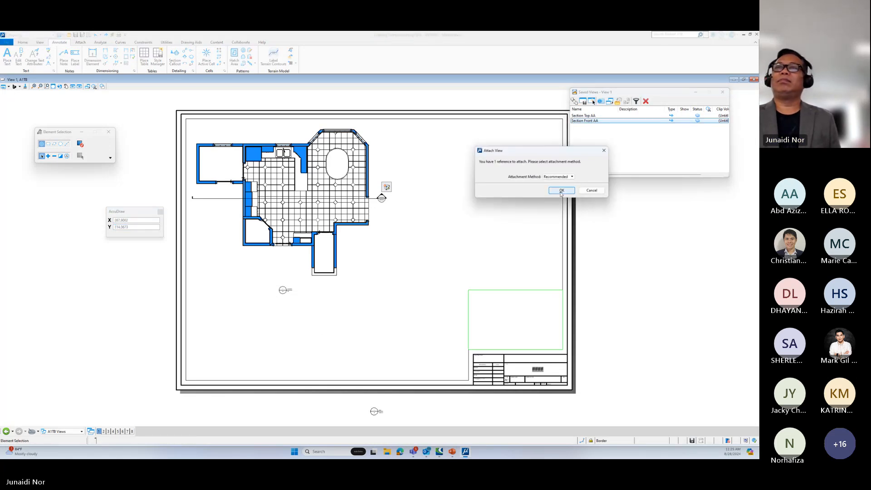
pyautogui.click(561, 190)
pyautogui.click(294, 335)
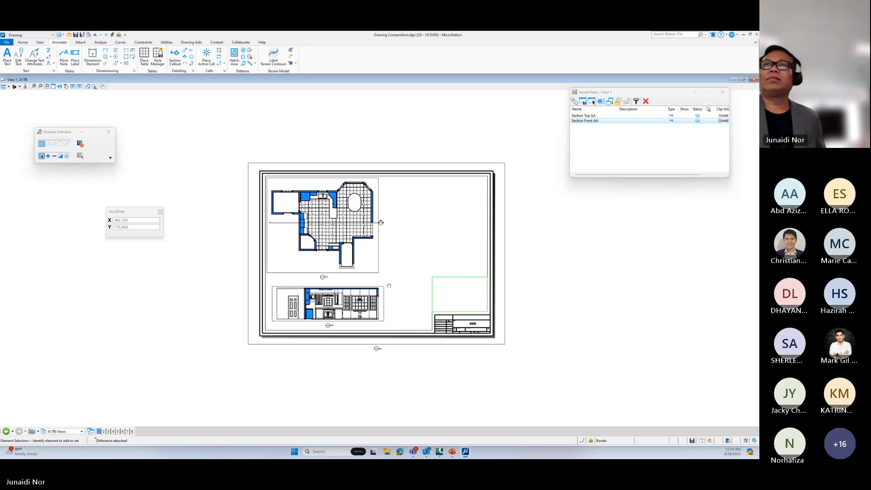
pyautogui.scroll(2, 353, 256)
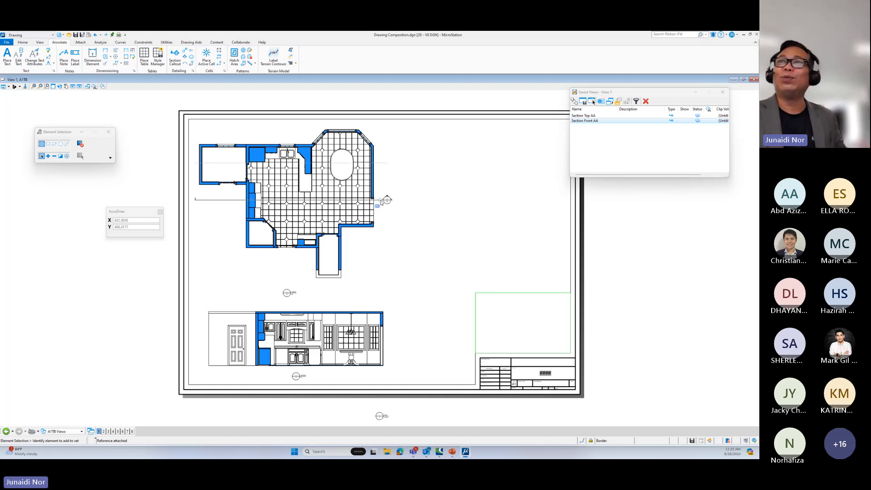
# Step: Move the section callout line further up the floor plan and update the Section Front AA reference to match it
pyautogui.moveTo(382, 202); pyautogui.dragTo(383, 175)
pyautogui.click(440, 247)
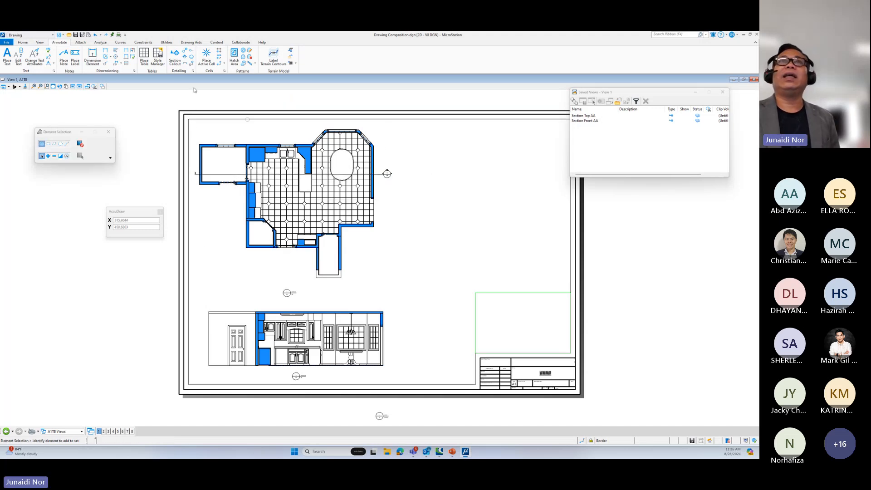
pyautogui.click(22, 42)
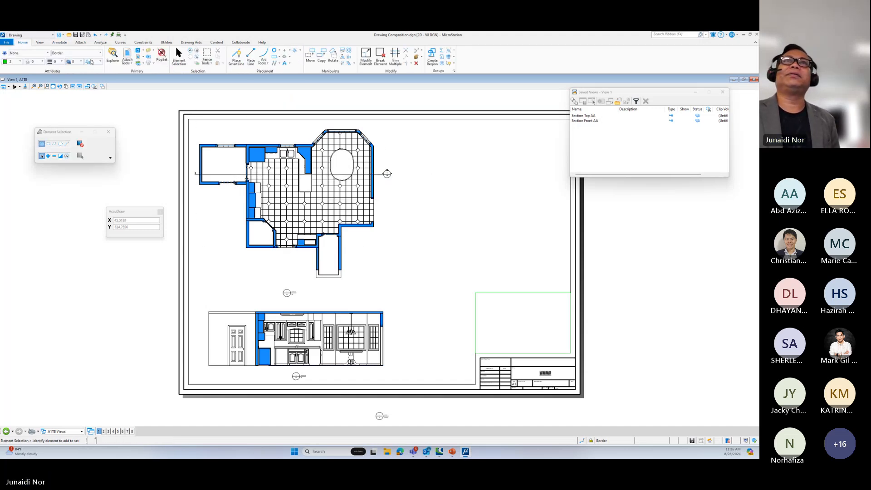
pyautogui.click(127, 55)
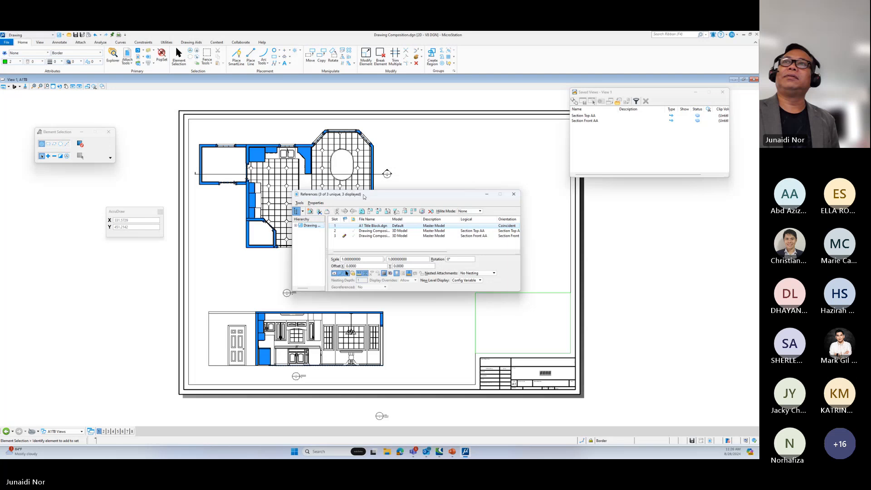
pyautogui.moveTo(352, 192); pyautogui.dragTo(592, 134)
pyautogui.click(587, 179)
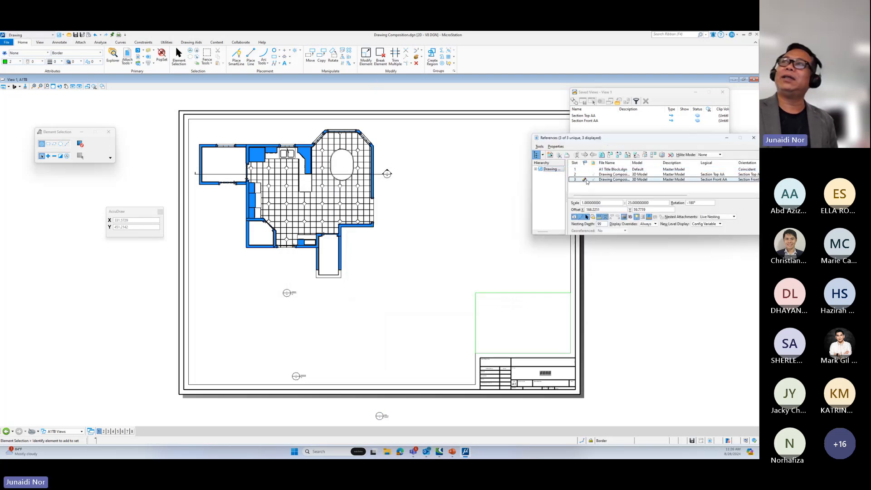
pyautogui.click(587, 180)
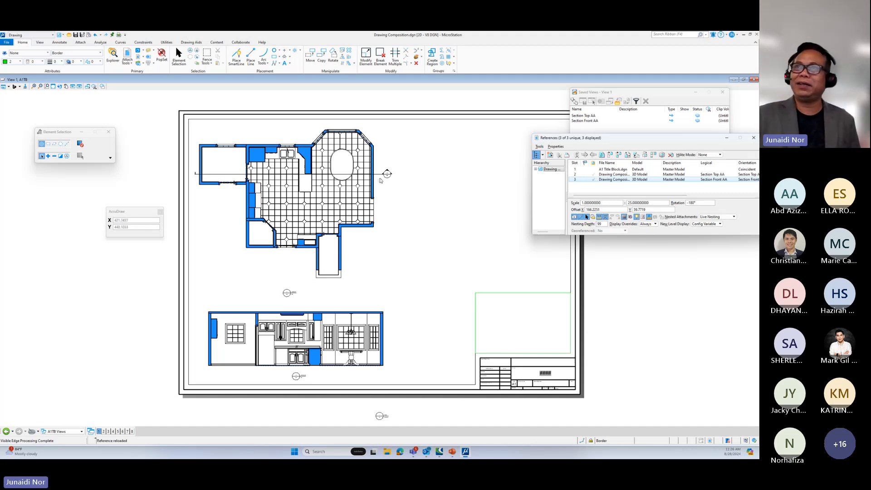
# Step: Try the front section callout line lower on the floor plan, return it to its upper position, and update the Section Front AA reference
pyautogui.click(379, 175)
pyautogui.moveTo(379, 175); pyautogui.dragTo(378, 261)
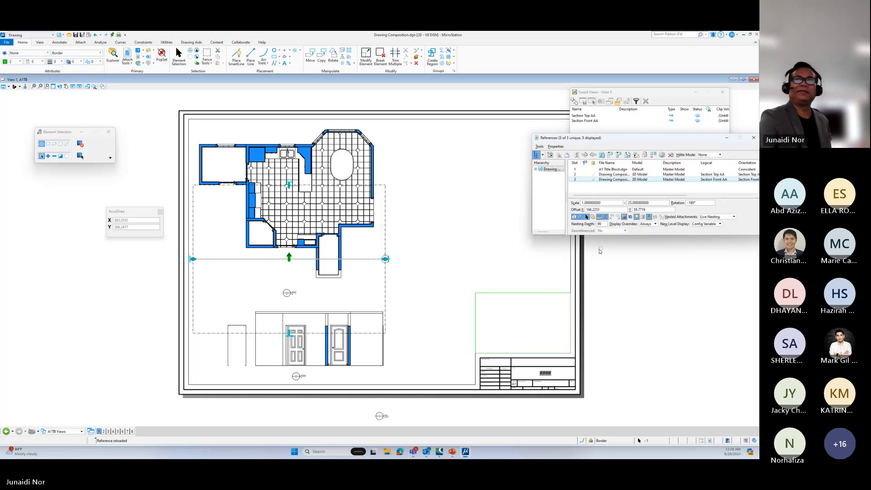
pyautogui.moveTo(356, 259); pyautogui.dragTo(359, 174)
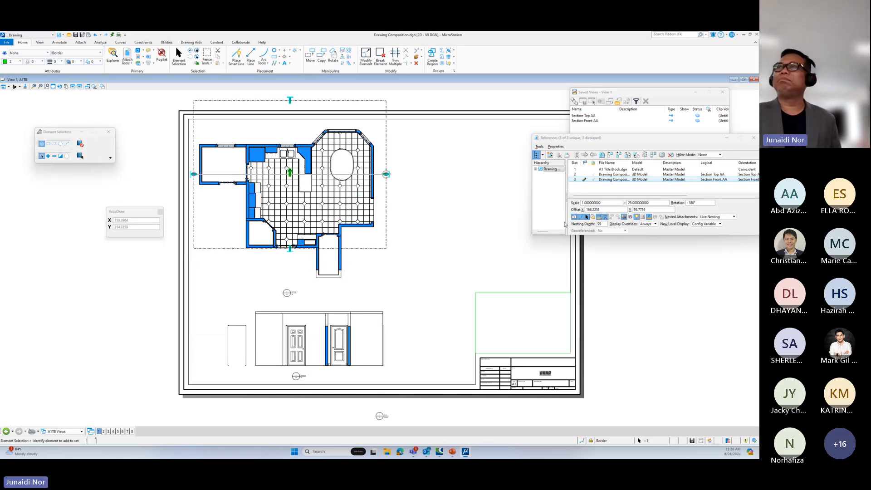
pyautogui.click(586, 180)
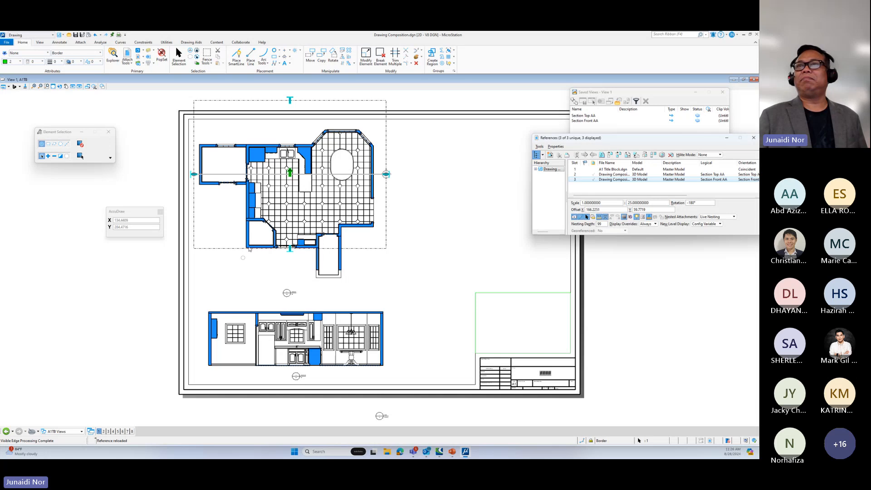
pyautogui.click(462, 231)
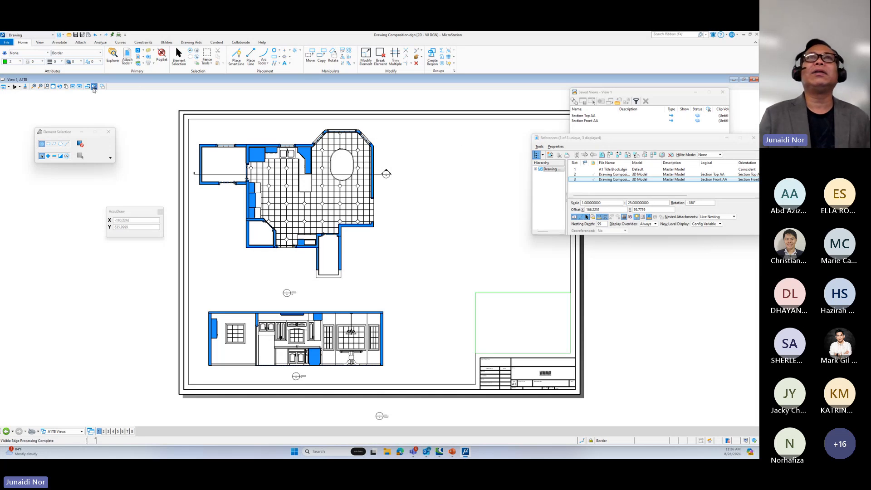
# Step: Place a vertical section callout through the dining bay on the floor plan's east side, looking west across the whole plan
pyautogui.click(94, 88)
pyautogui.click(50, 105)
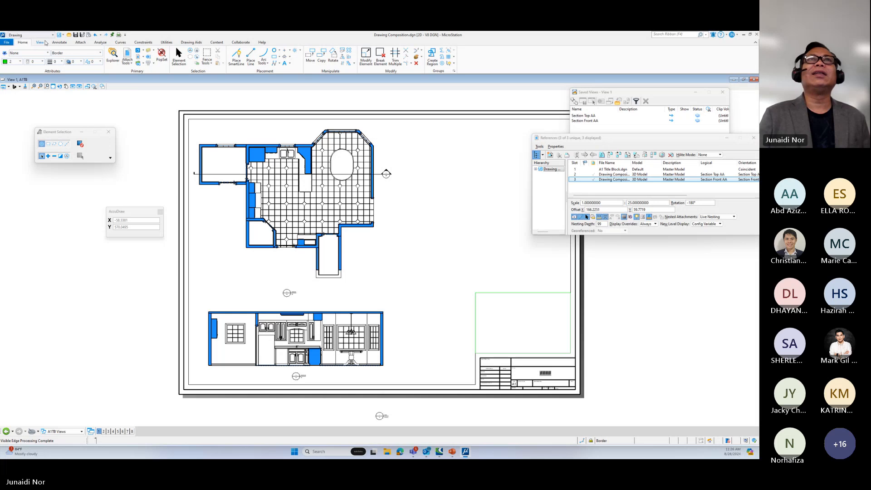
pyautogui.click(60, 43)
pyautogui.click(175, 57)
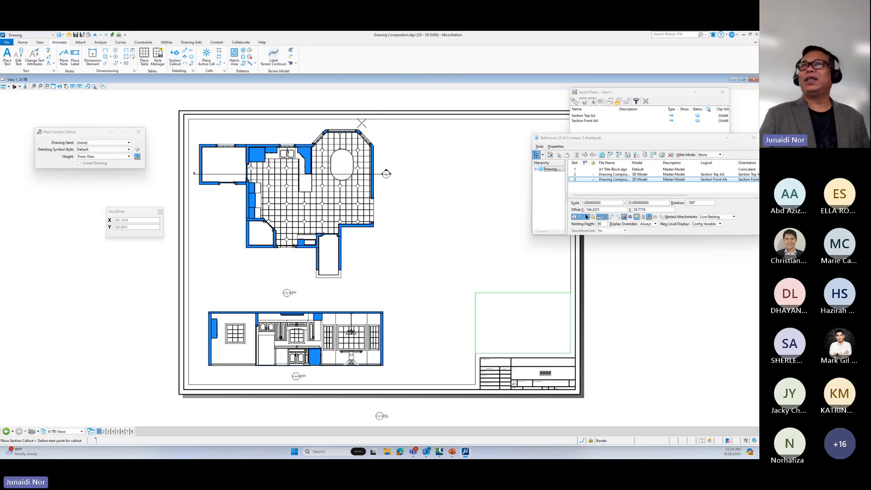
pyautogui.click(362, 123)
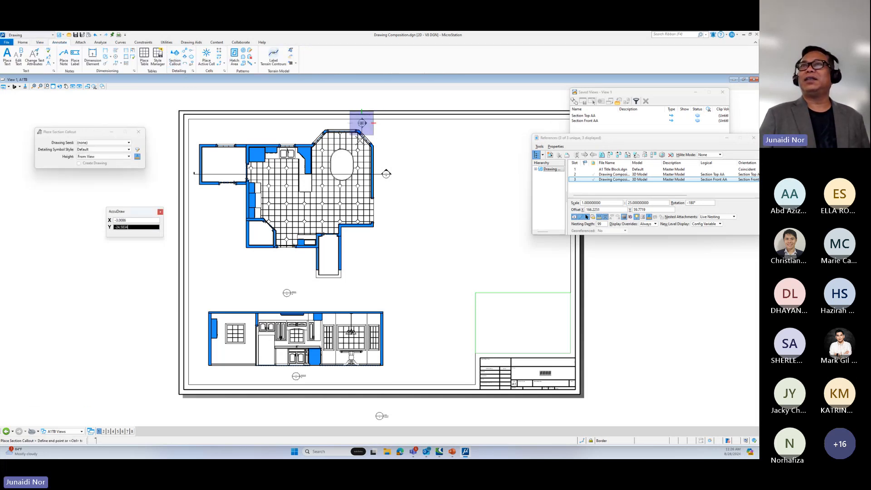
pyautogui.click(362, 286)
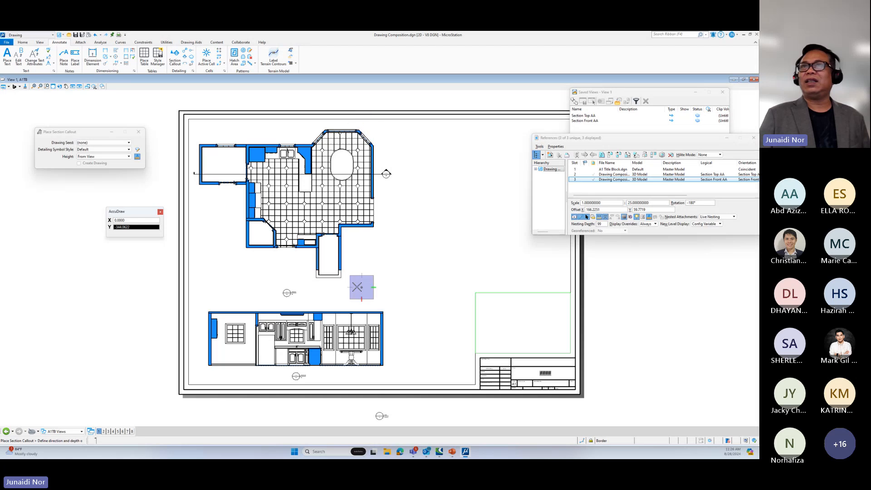
pyautogui.click(195, 277)
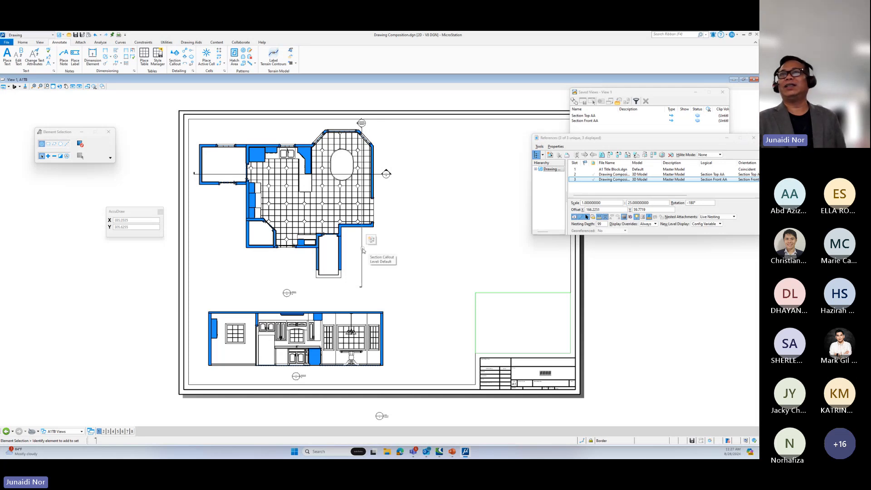
# Step: Create a 1:100 drawing model named Section Side AA from the vertical callout, with sheet model creation turned off
pyautogui.click(371, 241)
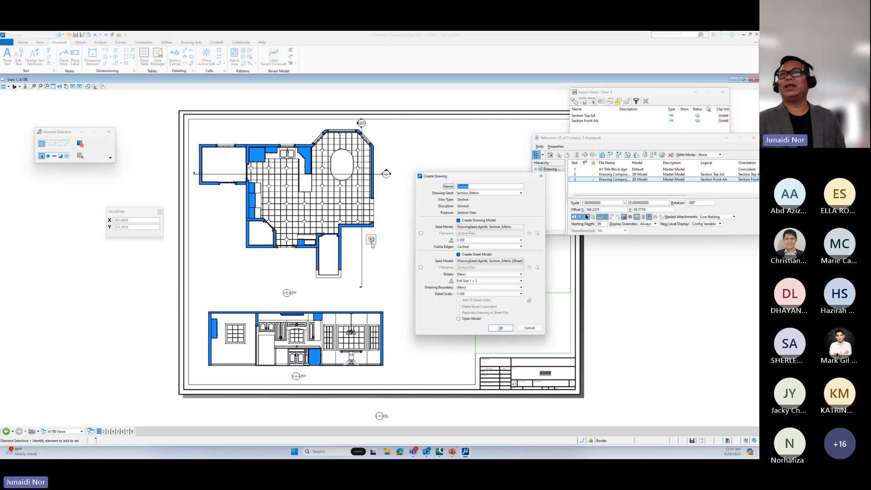
pyautogui.click(473, 184)
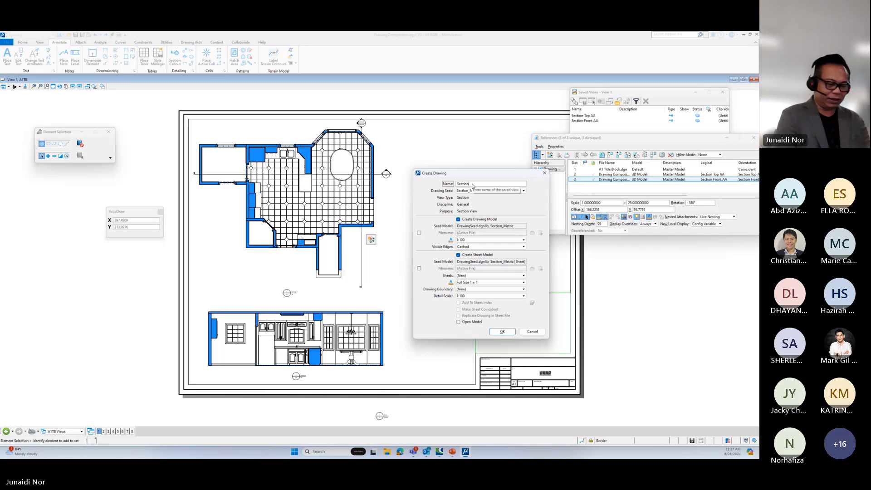
pyautogui.write('Side AA')
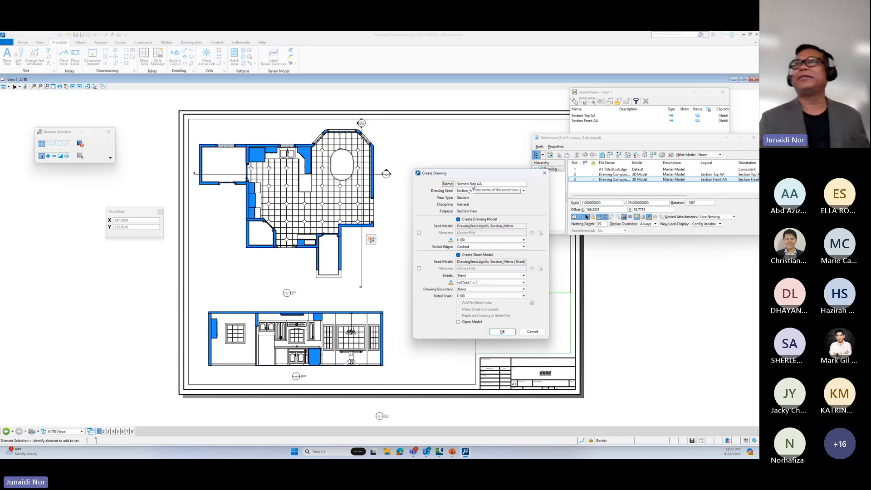
pyautogui.click(458, 255)
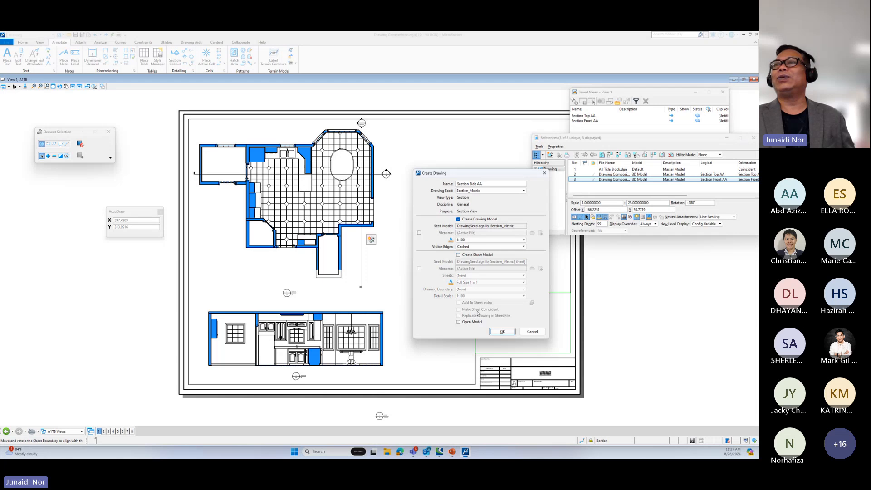
pyautogui.click(503, 332)
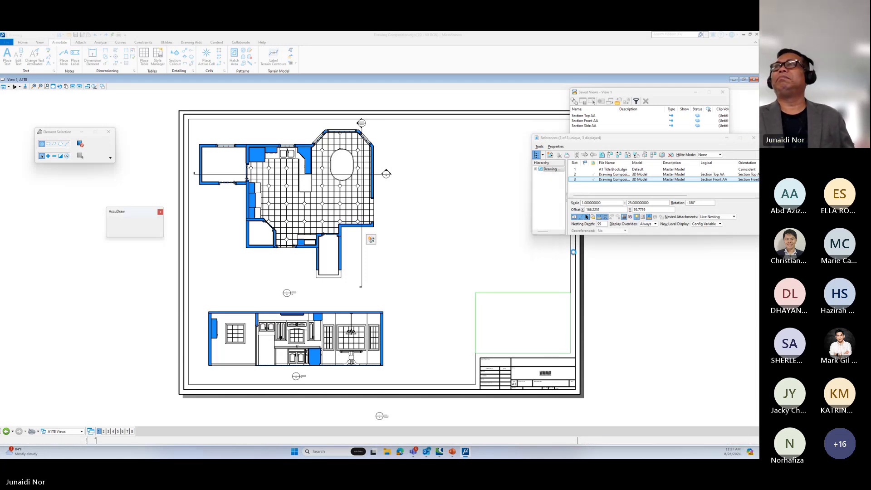
# Step: Attach the Section Side AA saved view with the recommended method and place it to the right of the floor plan
pyautogui.click(615, 180)
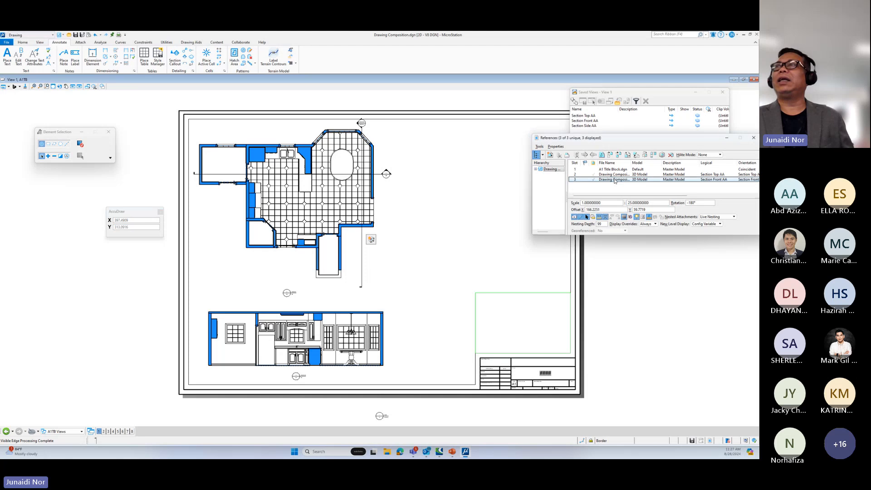
pyautogui.click(598, 126)
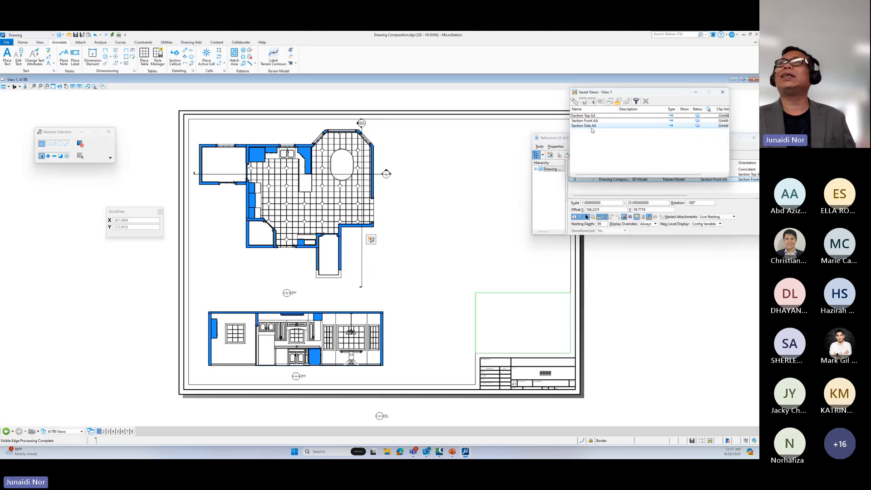
pyautogui.moveTo(596, 126); pyautogui.dragTo(456, 191)
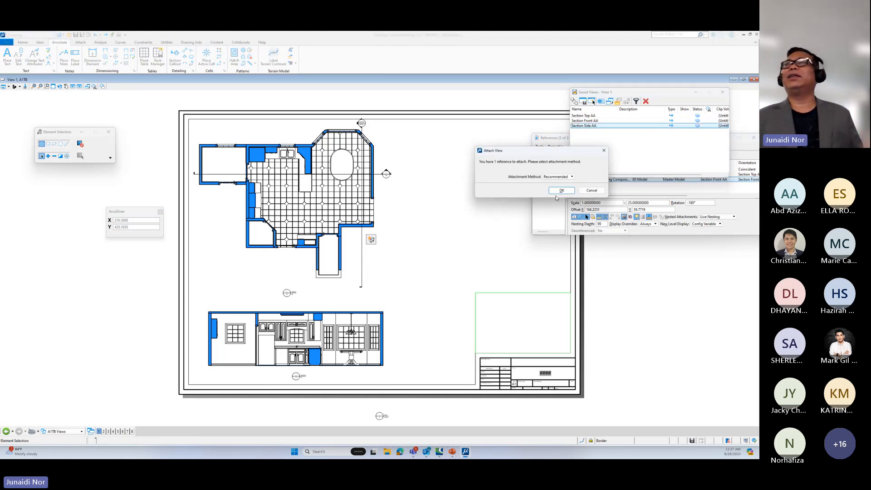
pyautogui.click(562, 190)
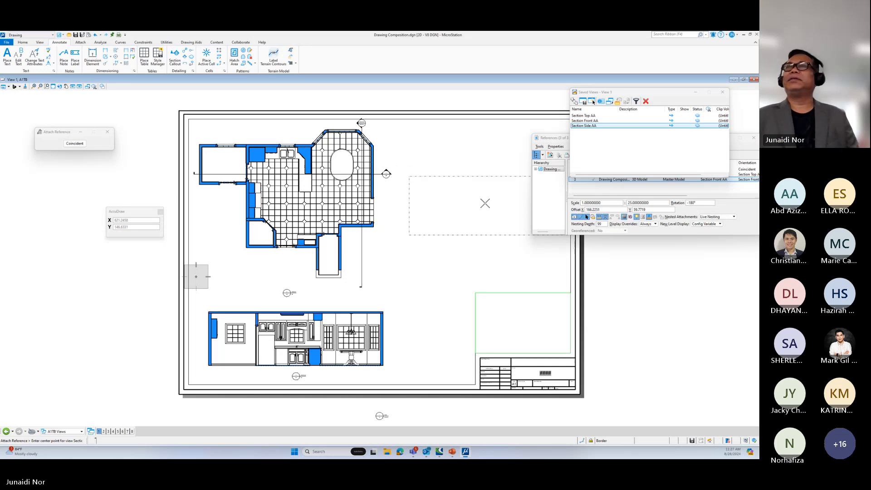
pyautogui.moveTo(481, 201); pyautogui.dragTo(389, 225, button='middle')
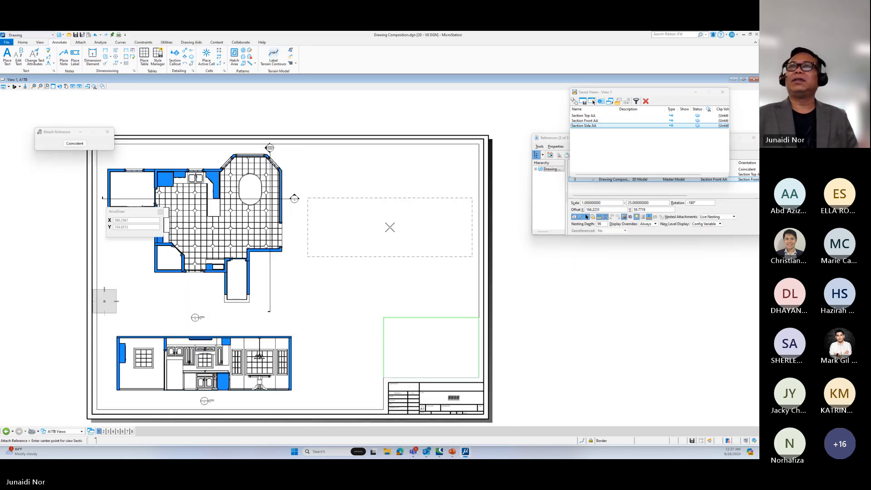
pyautogui.click(389, 227)
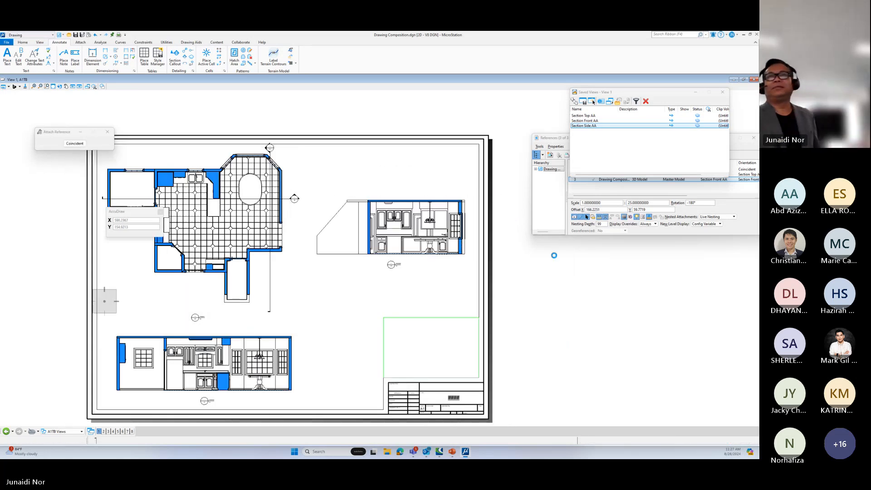
pyautogui.scroll(-3, 554, 256)
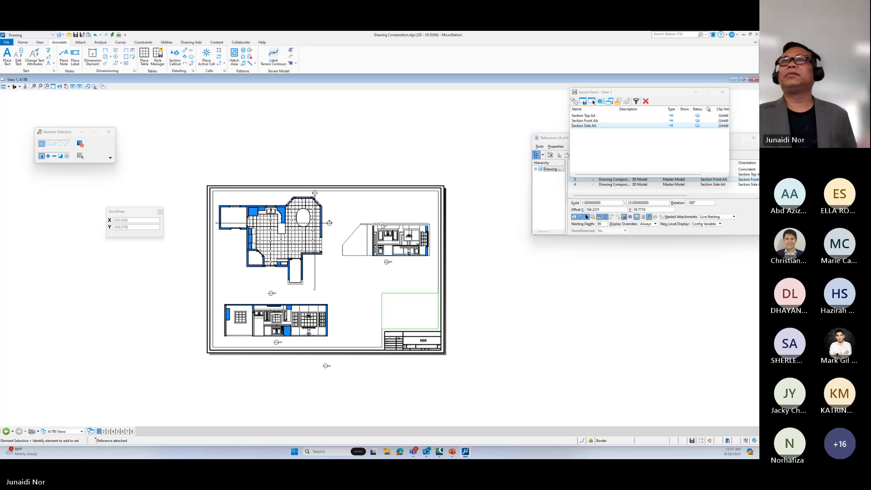
pyautogui.moveTo(381, 216); pyautogui.dragTo(381, 215, button='middle')
pyautogui.scroll(2, 381, 215)
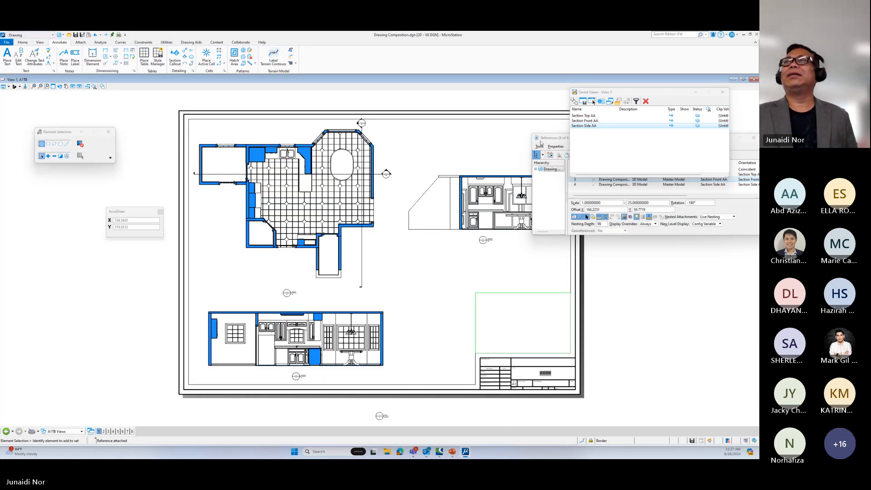
# Step: Shift the vertical section callout left to the middle of the floor plan and update the Section Side AA reference
pyautogui.moveTo(552, 140); pyautogui.dragTo(561, 262)
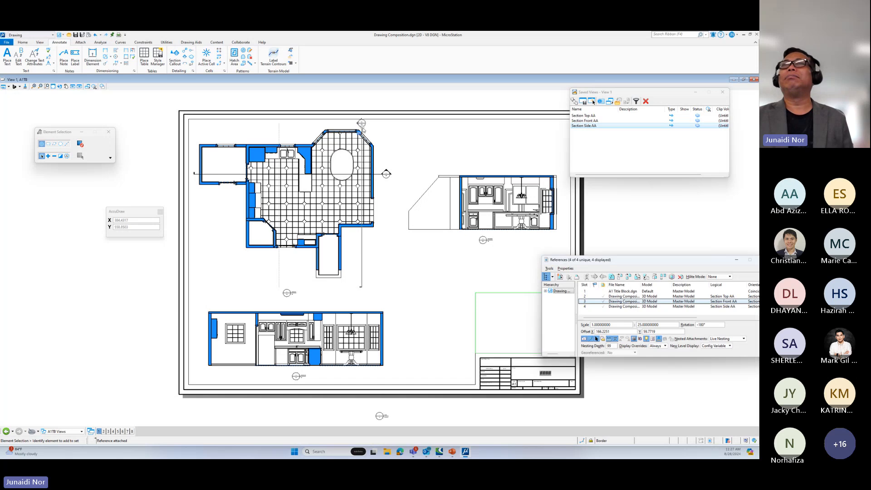
pyautogui.moveTo(361, 122); pyautogui.dragTo(306, 132)
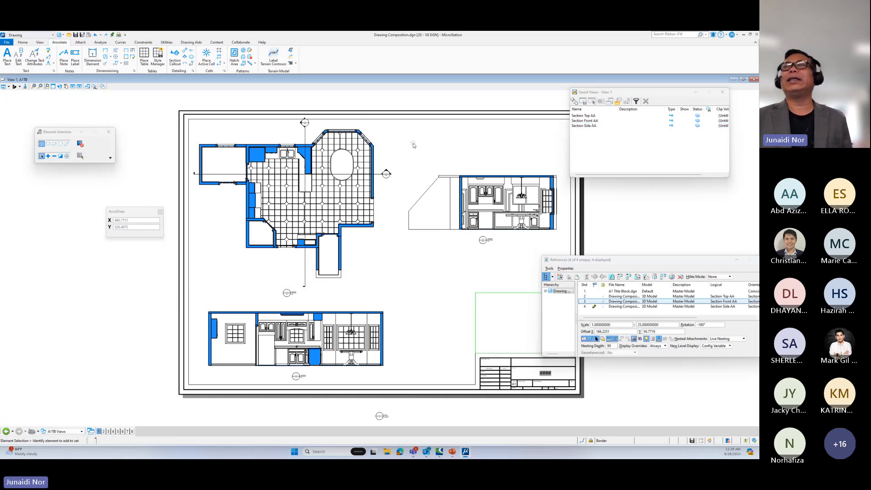
pyautogui.click(594, 307)
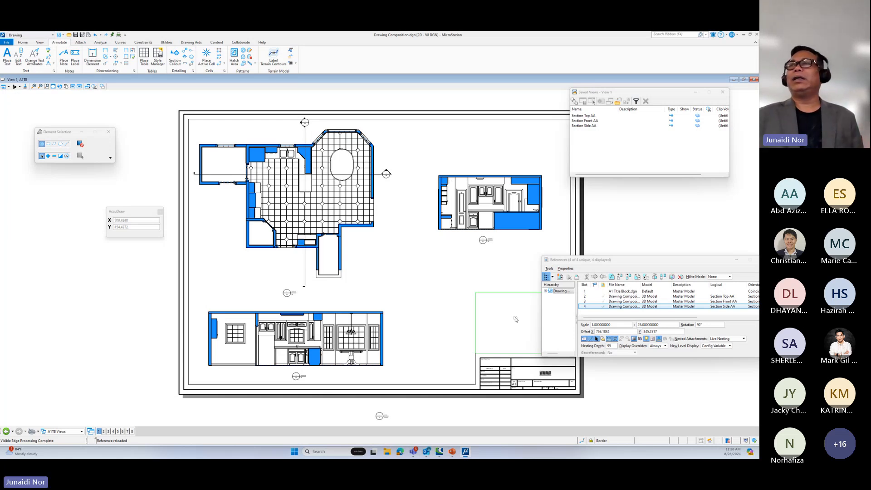
# Step: Start attaching the 3D Model of Drawing Composition.dgn as a reference and choose the Isometric orientation
pyautogui.moveTo(515, 338); pyautogui.dragTo(427, 317, button='middle')
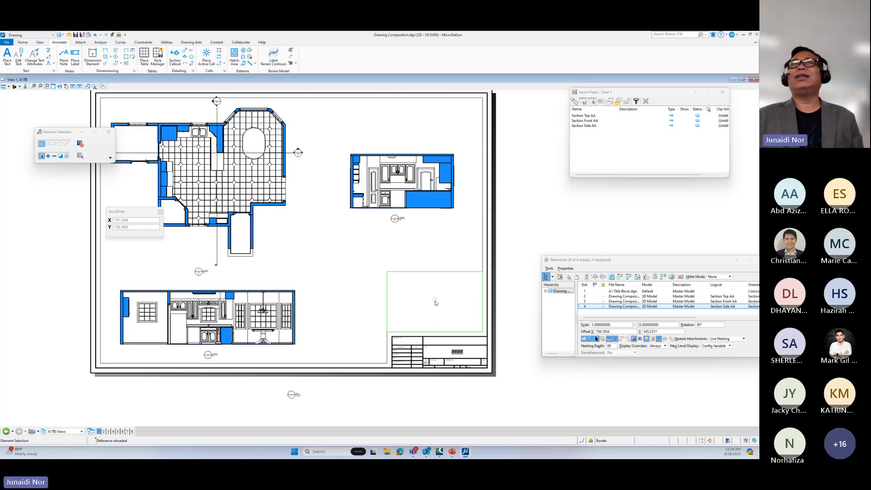
pyautogui.click(549, 268)
pyautogui.click(552, 276)
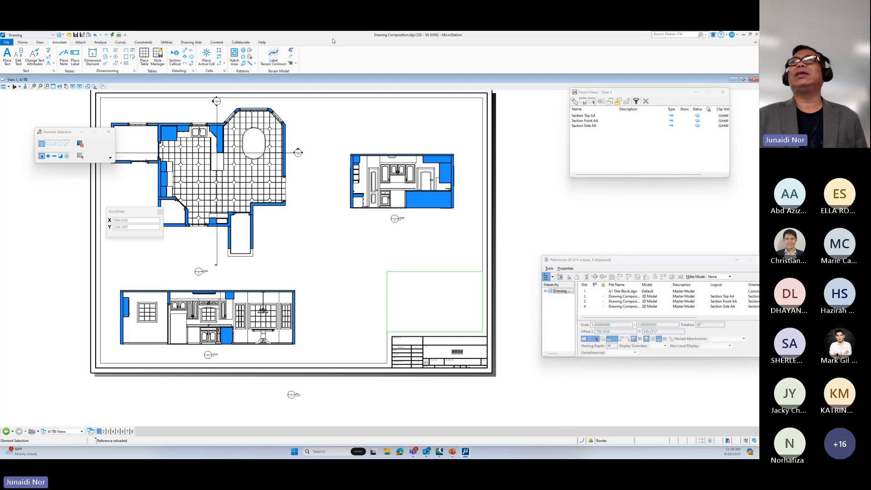
pyautogui.doubleClick(268, 169)
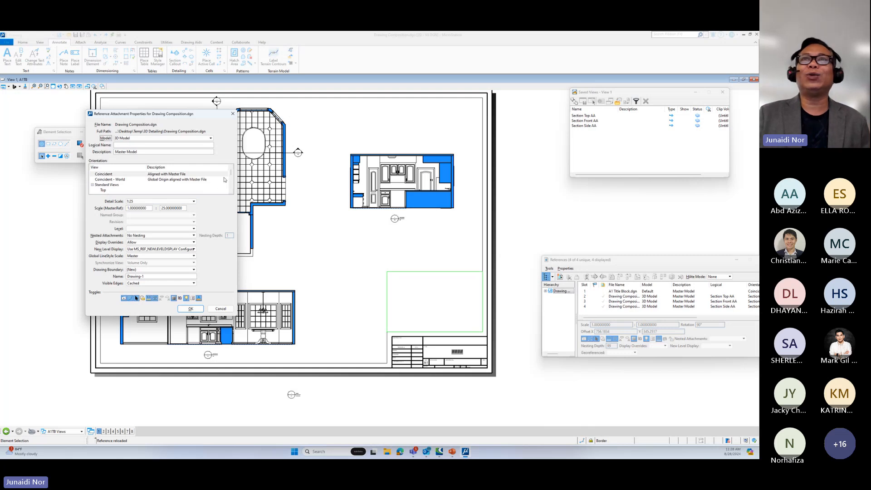
pyautogui.moveTo(230, 173); pyautogui.dragTo(229, 178)
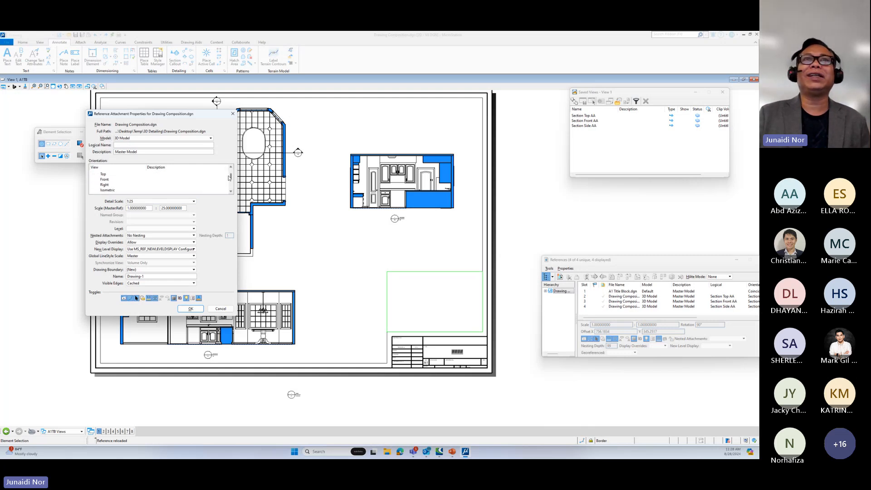
pyautogui.click(108, 190)
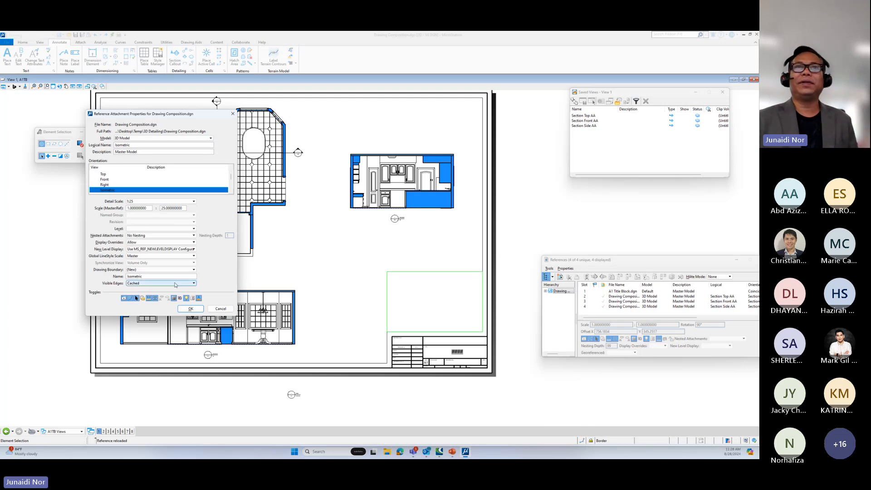
# Step: Set the nested attachments to Live Nesting and place the isometric reference over the area above the title block
pyautogui.click(144, 235)
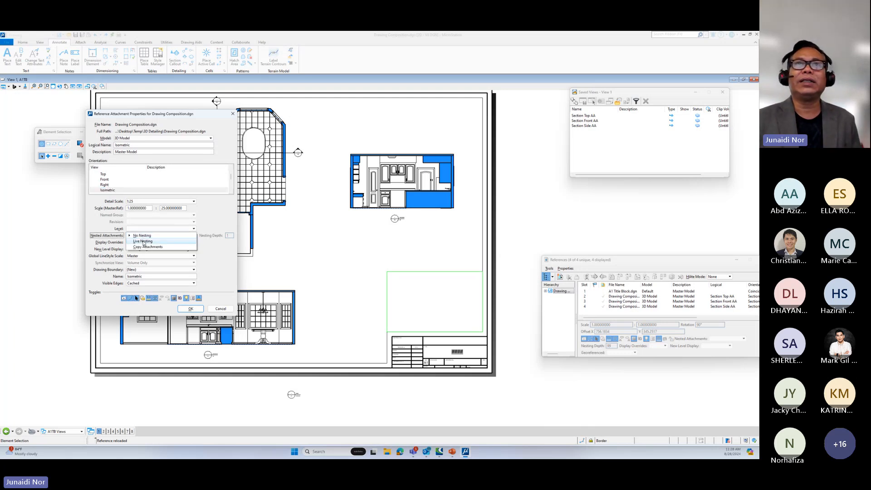
pyautogui.click(136, 245)
pyautogui.click(187, 309)
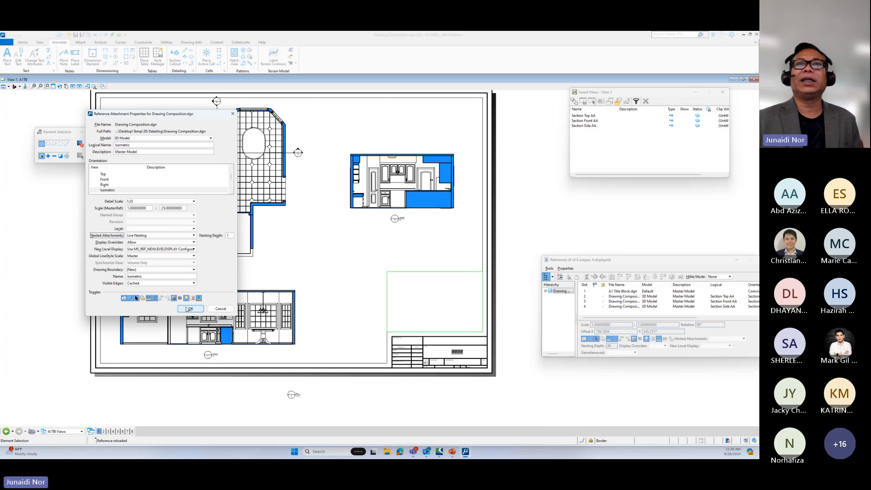
pyautogui.click(419, 301)
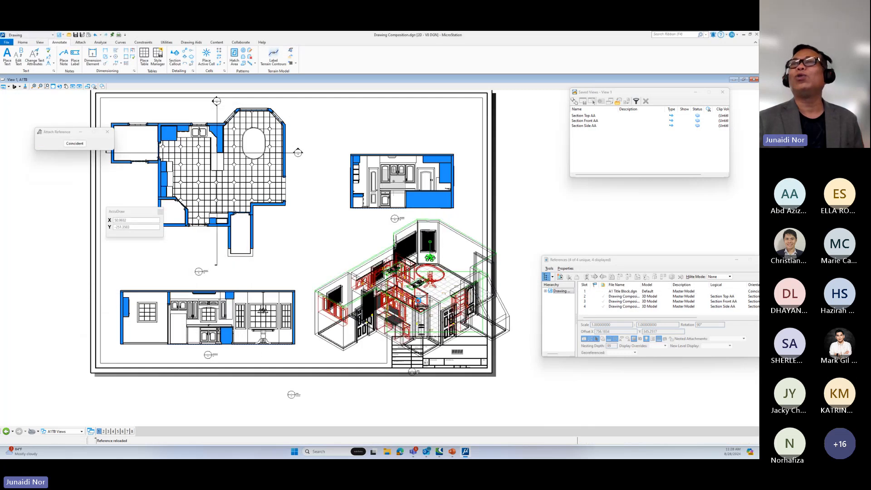
pyautogui.scroll(-2, 379, 253)
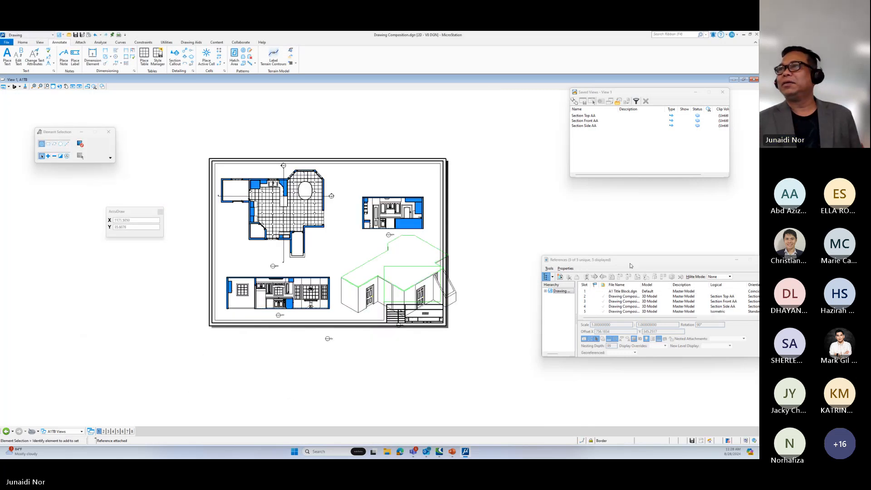
pyautogui.moveTo(631, 262); pyautogui.dragTo(564, 206)
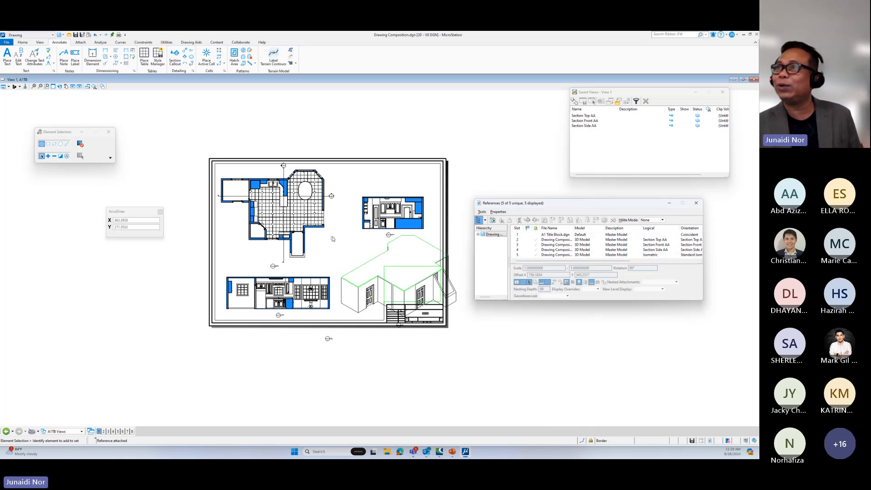
# Step: Set the reference Hilite Mode to Hilite and select the Isometric attachment in the references list
pyautogui.click(645, 220)
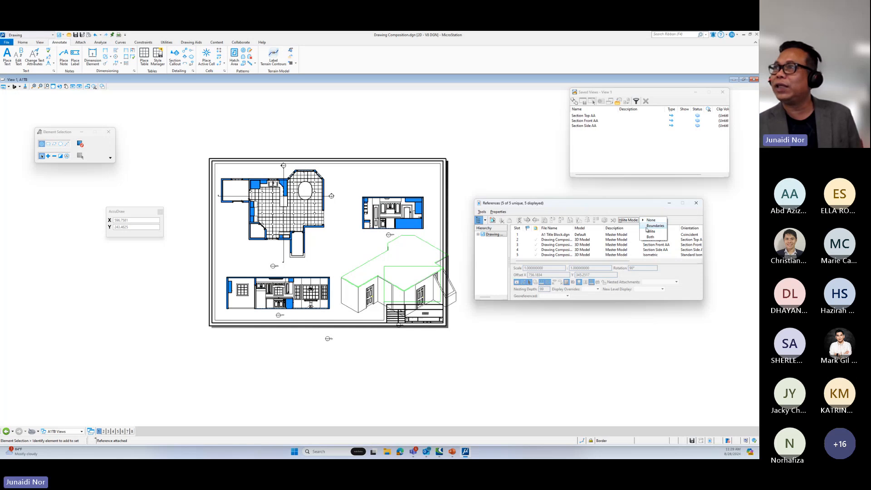
pyautogui.click(650, 231)
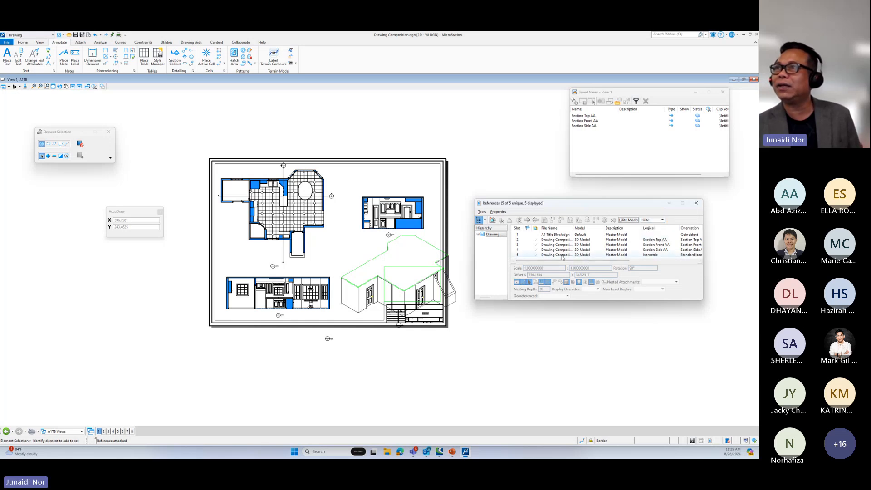
pyautogui.click(576, 255)
pyautogui.click(555, 245)
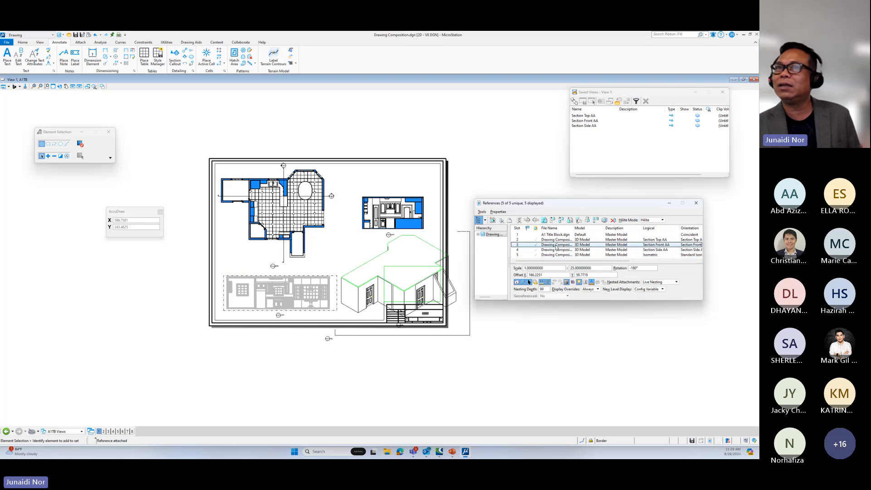
pyautogui.click(556, 249)
pyautogui.click(554, 255)
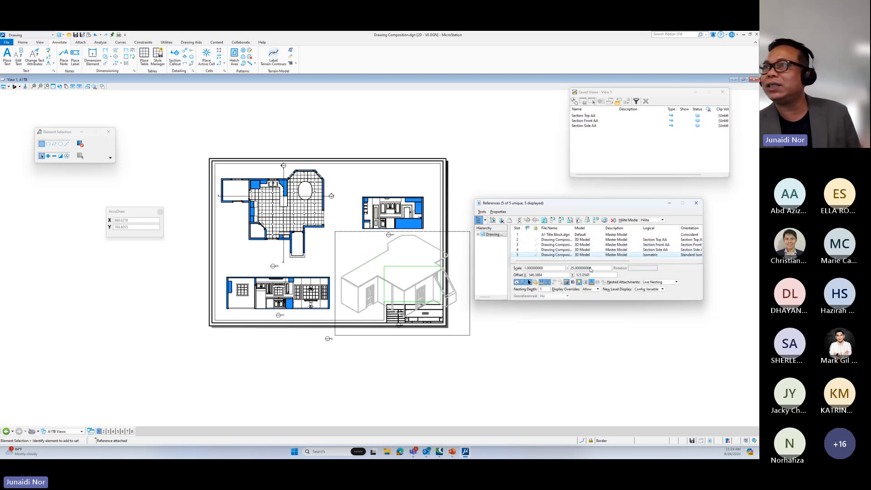
# Step: Set the scale of the Isometric reference to 1:50
pyautogui.moveTo(591, 270); pyautogui.dragTo(570, 271)
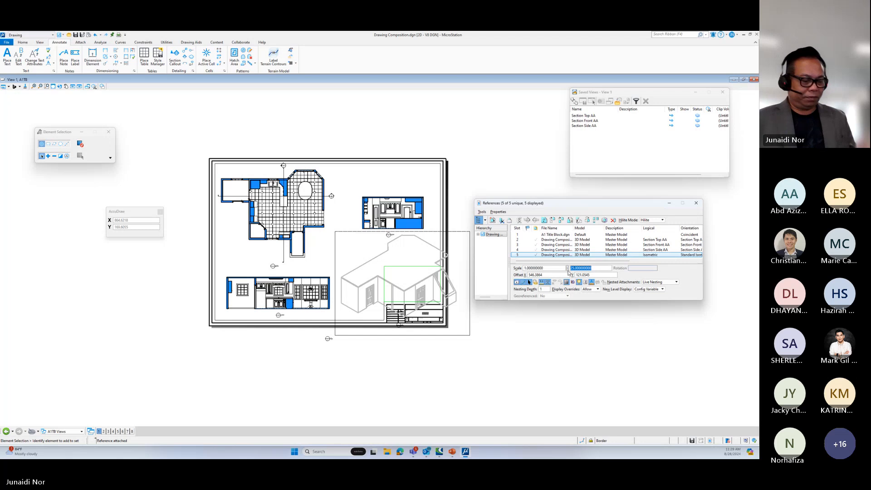
pyautogui.write('50')
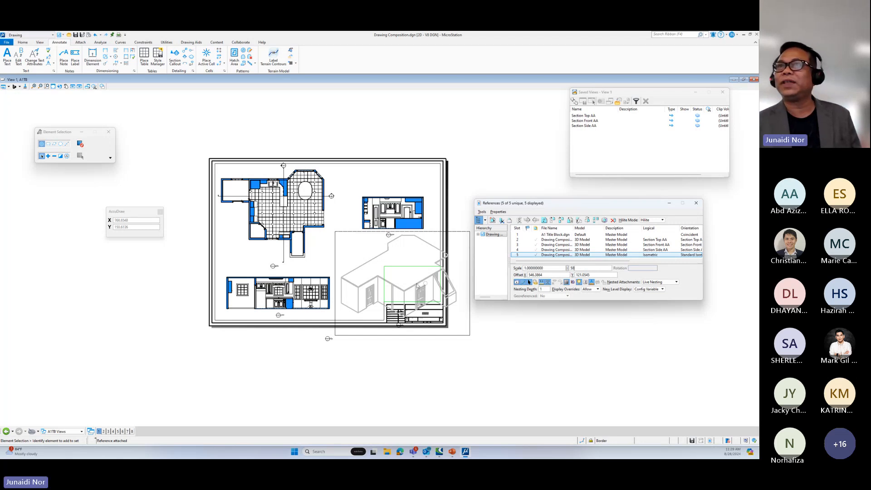
pyautogui.press('Return')
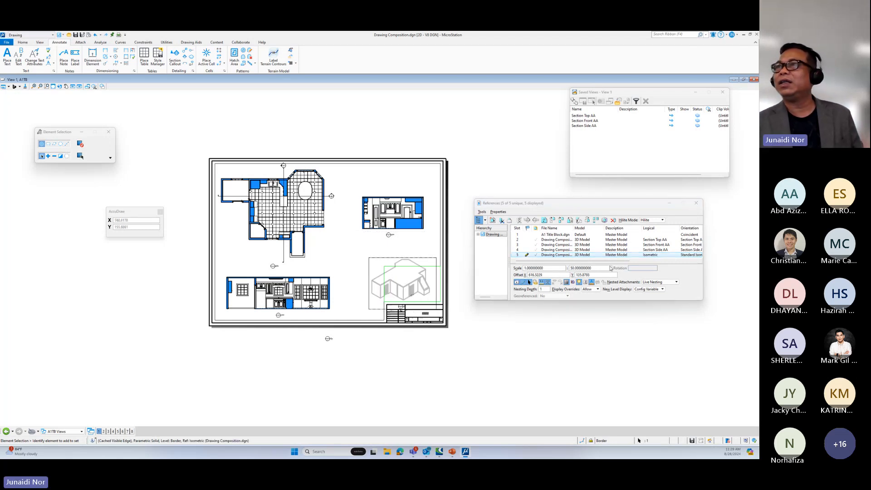
# Step: Change the Isometric reference's scale to 1:100 so it fits above the title block
pyautogui.moveTo(595, 268); pyautogui.dragTo(568, 271)
pyautogui.write('100')
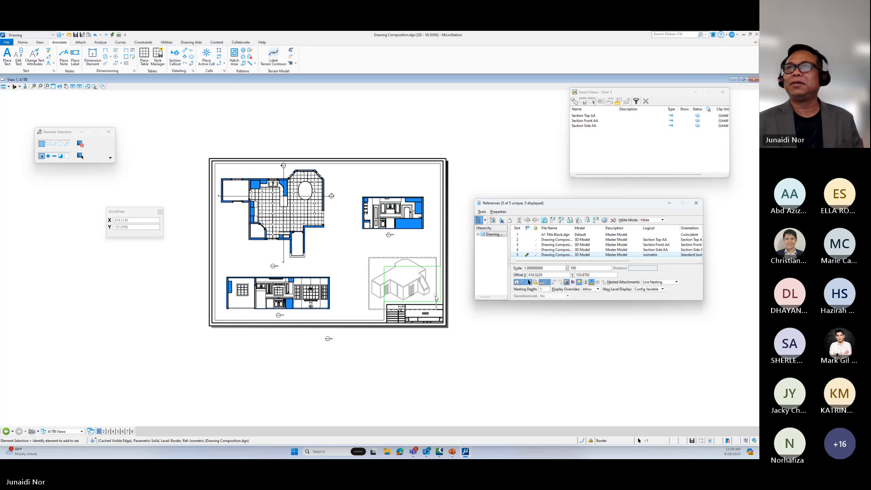
pyautogui.press('Return')
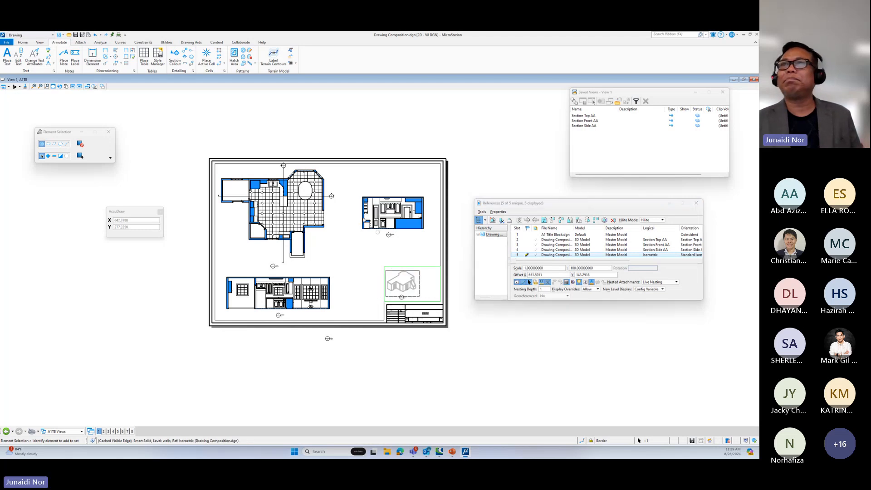
# Step: Move the Isometric reference horizontally to the middle of the green frame above the title block
pyautogui.click(493, 215)
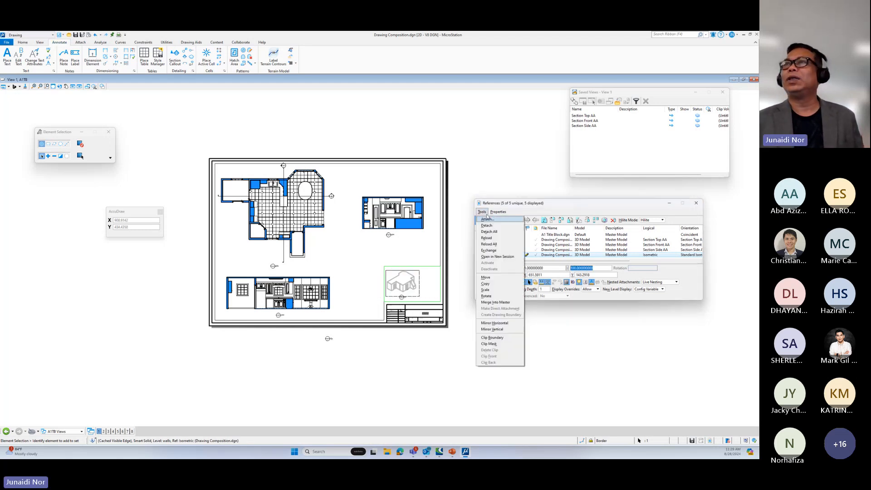
pyautogui.click(493, 278)
pyautogui.click(406, 286)
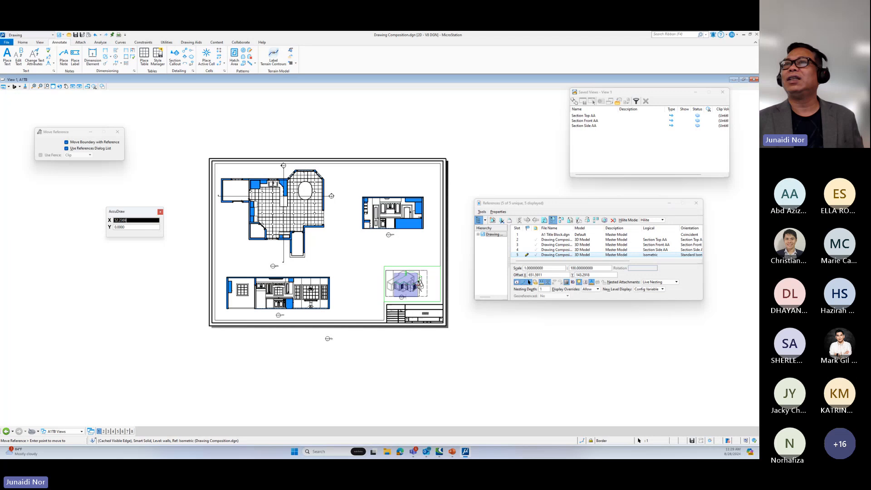
pyautogui.rightClick(453, 228)
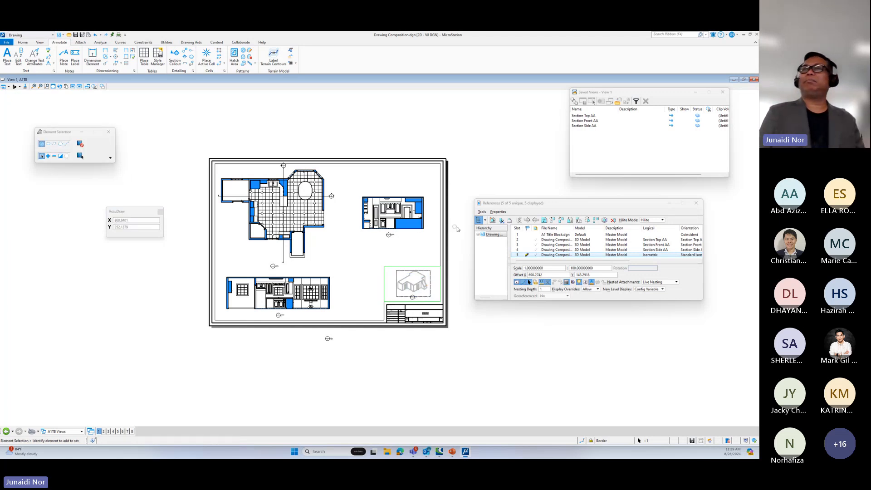
# Step: Reload the out-of-date Isometric reference and set the reference Hilite Mode to None
pyautogui.click(654, 220)
pyautogui.click(527, 258)
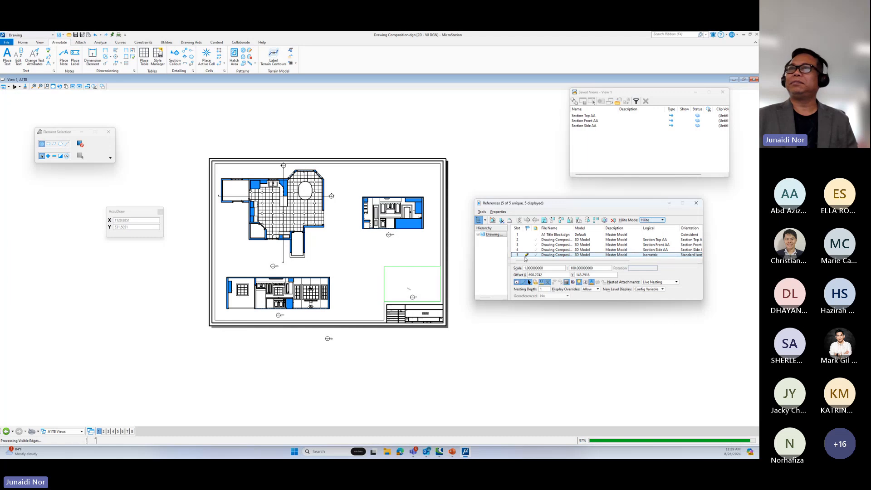
pyautogui.click(653, 220)
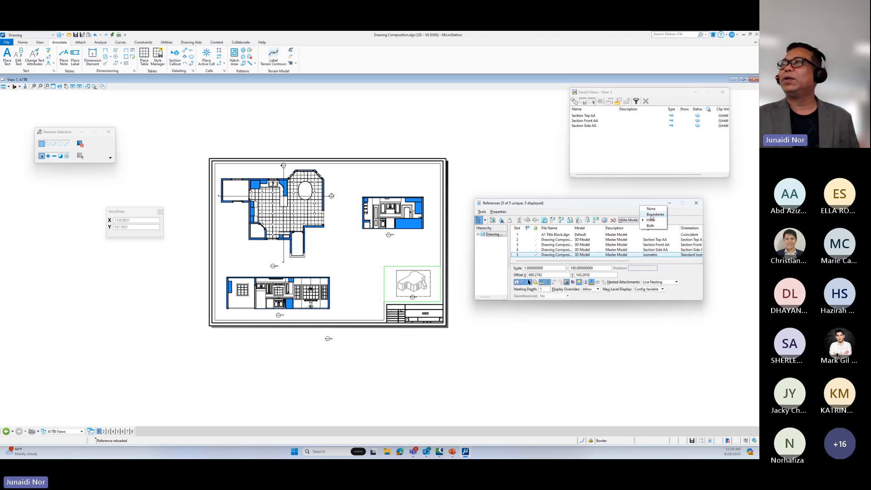
pyautogui.click(649, 208)
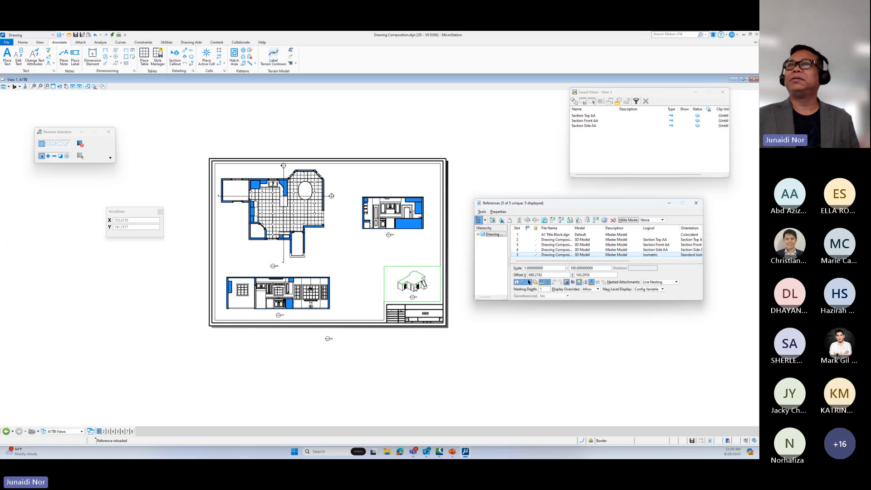
# Step: Inspect the isometric view and the whole sheet layout, and close the References dialog
pyautogui.scroll(5, 415, 286)
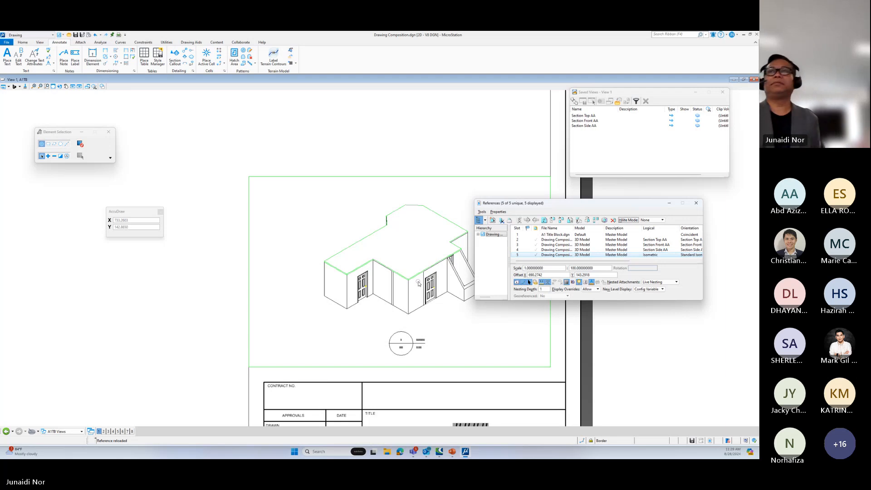
pyautogui.scroll(-6, 419, 284)
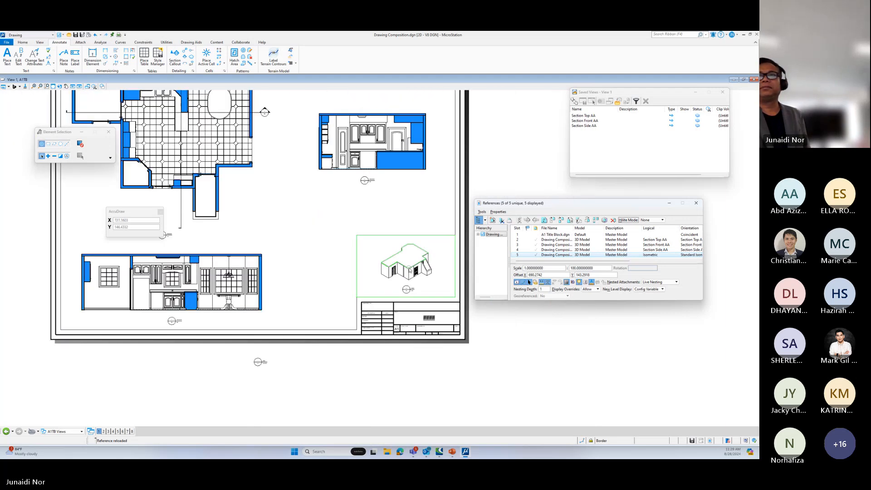
pyautogui.moveTo(404, 249); pyautogui.dragTo(337, 280, button='middle')
pyautogui.middleClick(336, 281)
pyautogui.middleClick(336, 280)
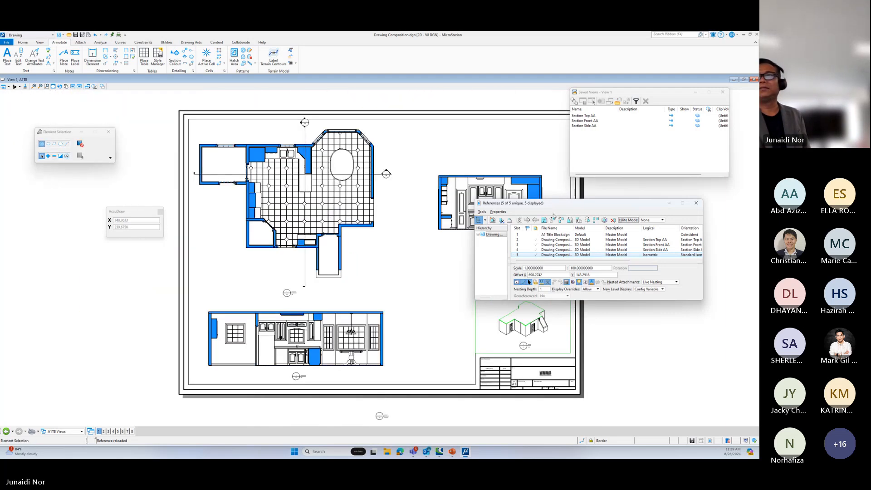
pyautogui.moveTo(560, 205); pyautogui.dragTo(98, 266)
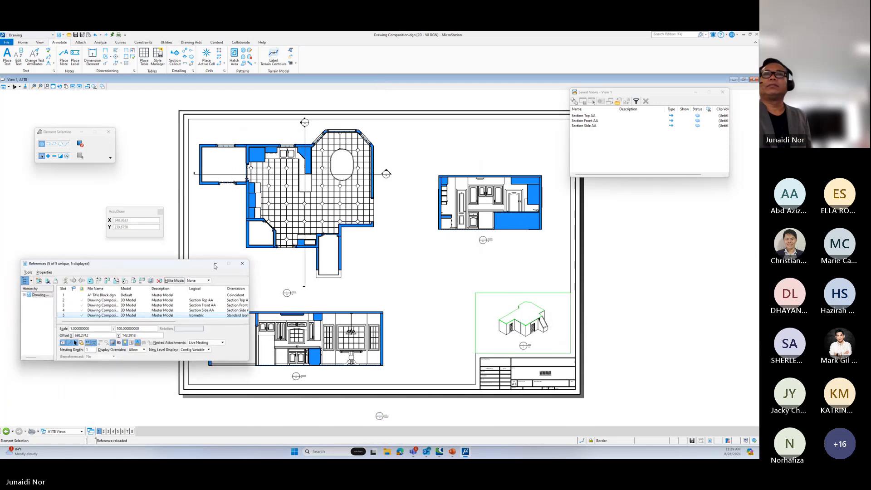
pyautogui.click(237, 267)
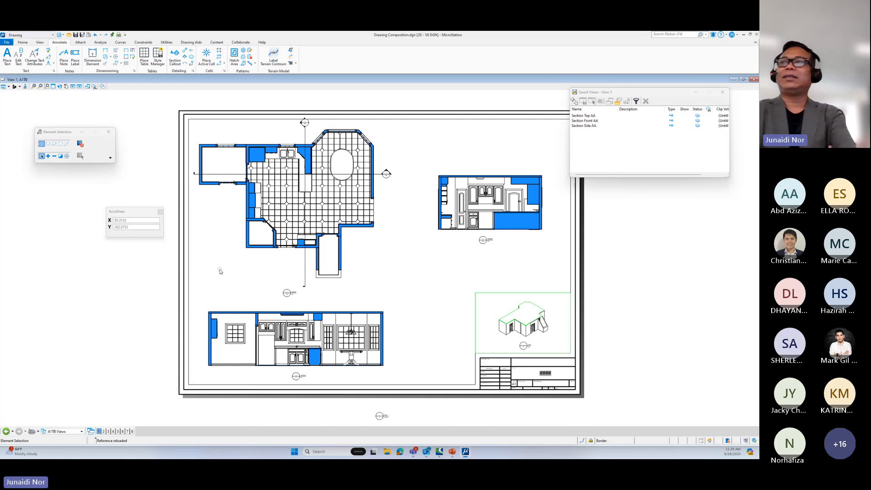
# Step: Switch to PowerPoint to show the workshop agenda slide and return to MicroStation
pyautogui.click(454, 451)
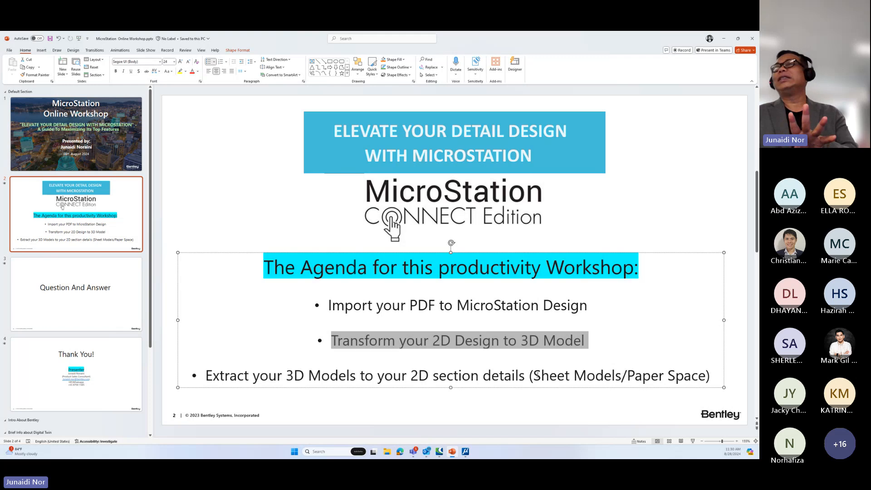
pyautogui.click(725, 38)
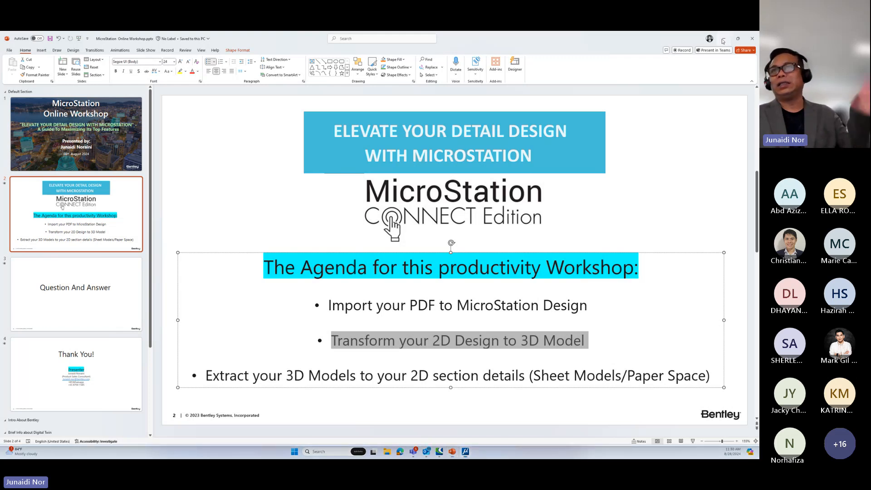
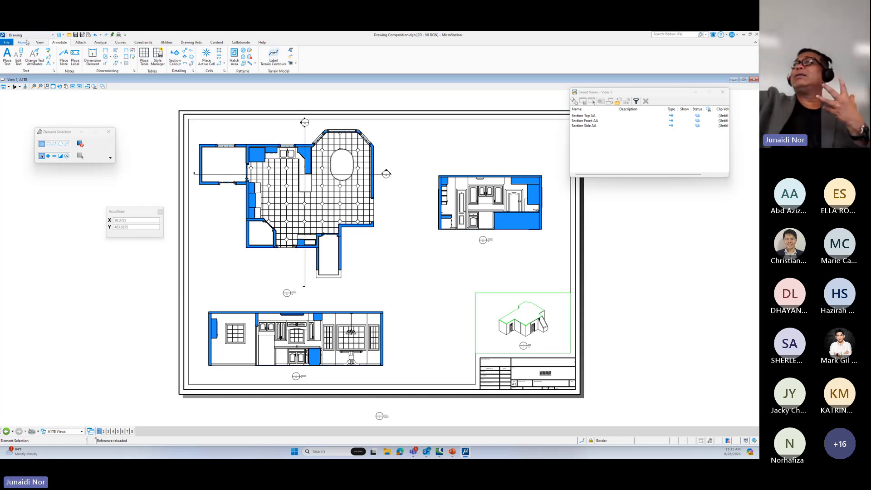
# Step: Place a Block fence in Clip mode around the outer border of the A1 sheet
pyautogui.click(26, 42)
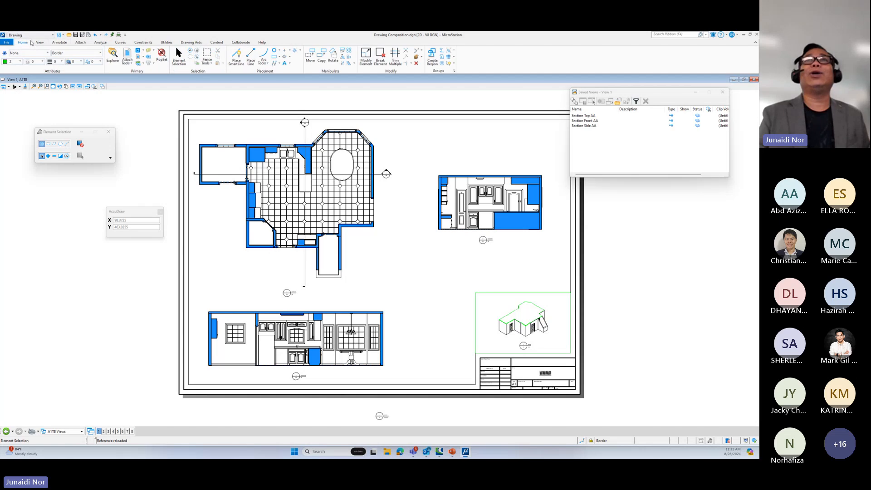
pyautogui.click(207, 54)
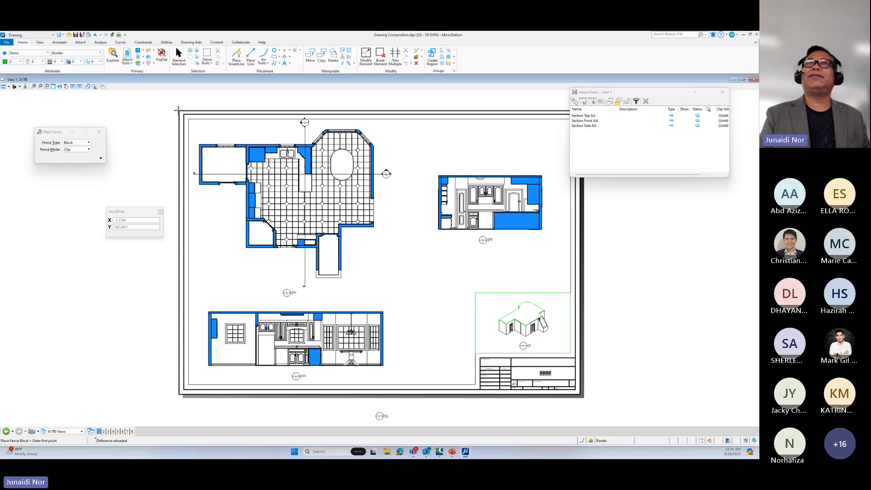
pyautogui.click(180, 109)
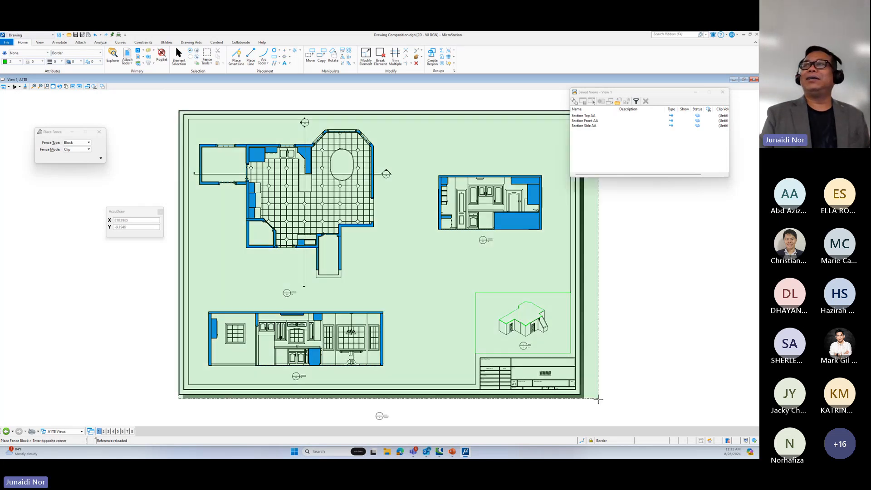
pyautogui.click(580, 393)
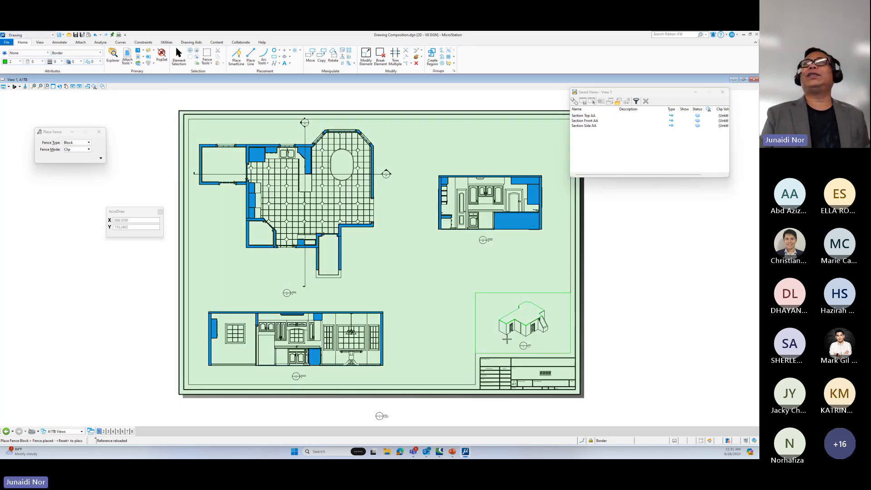
# Step: Open the Print to PDF setup for the sheet and check the available print settings and units
pyautogui.click(6, 42)
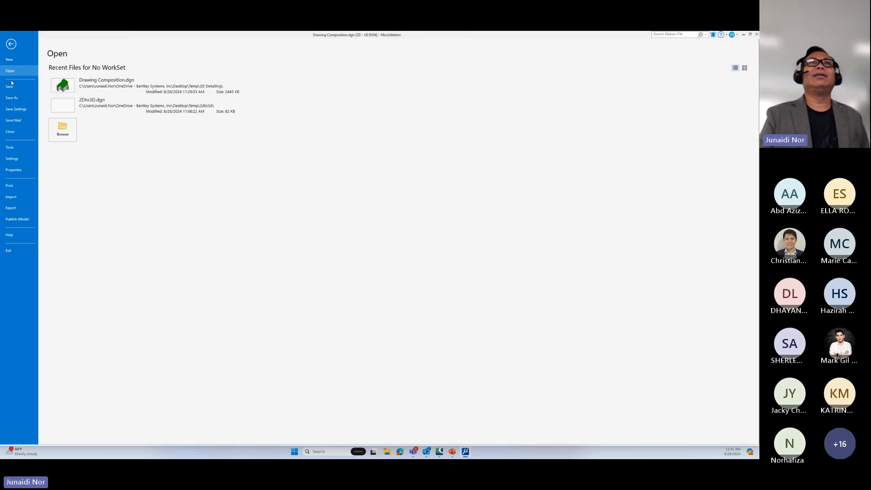
pyautogui.click(9, 185)
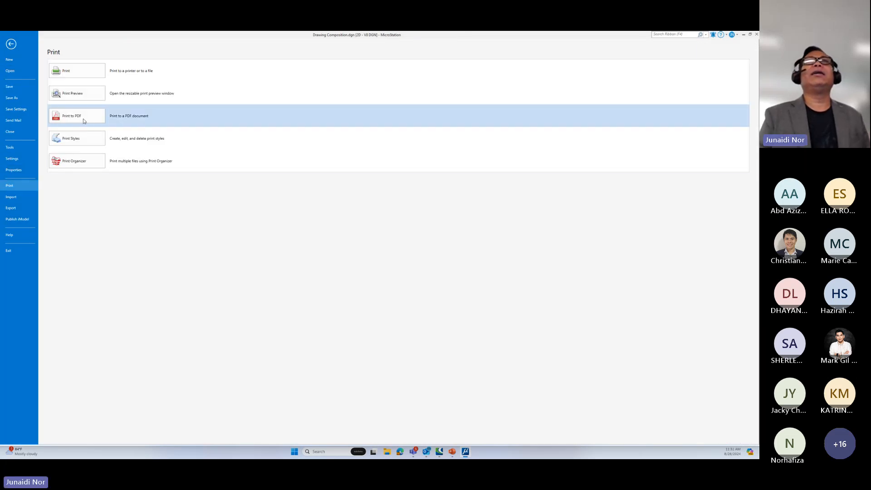
pyautogui.click(71, 116)
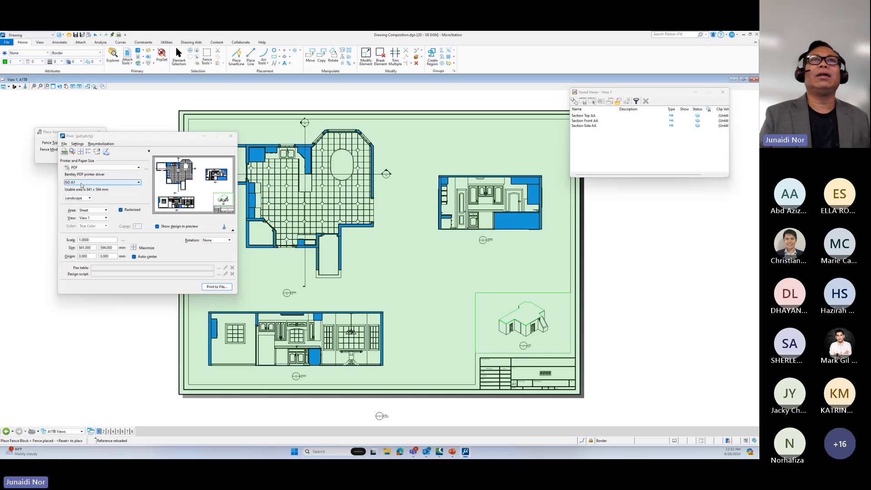
pyautogui.click(78, 143)
pyautogui.moveTo(85, 151)
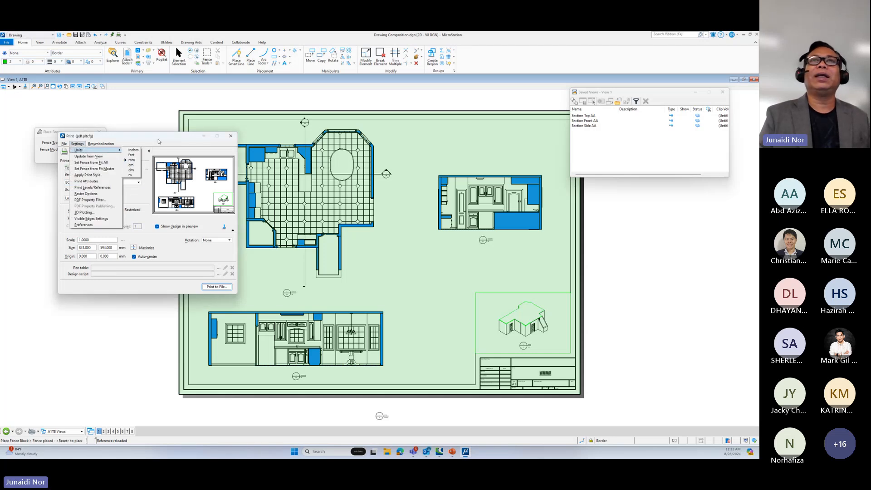
pyautogui.click(159, 142)
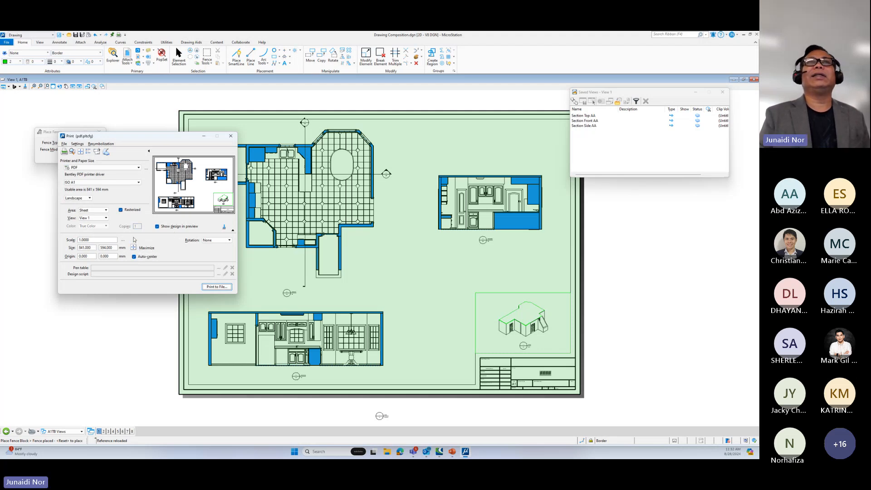
# Step: Start printing to a PDF file, cancel the save, and turn off Rasterized output
pyautogui.click(64, 152)
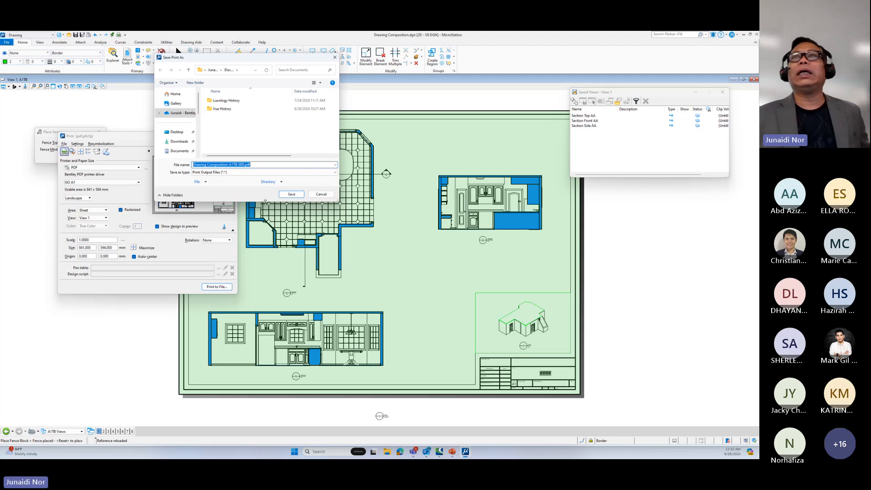
pyautogui.click(319, 194)
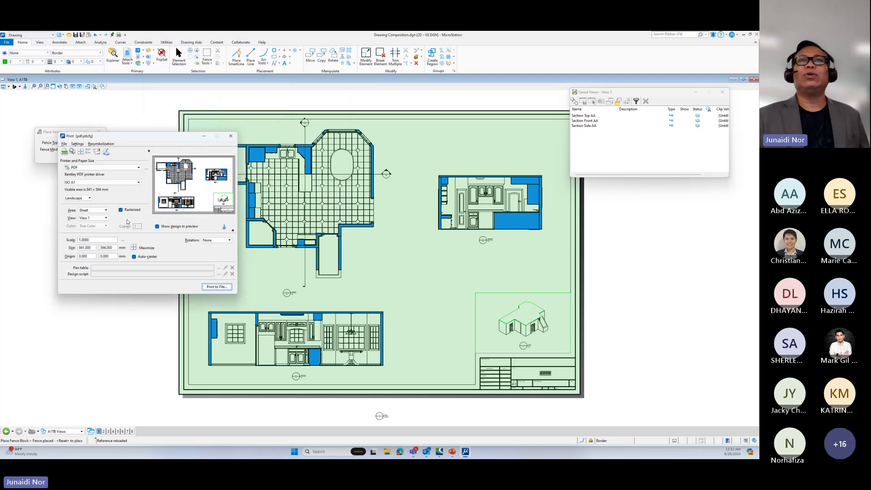
pyautogui.click(121, 210)
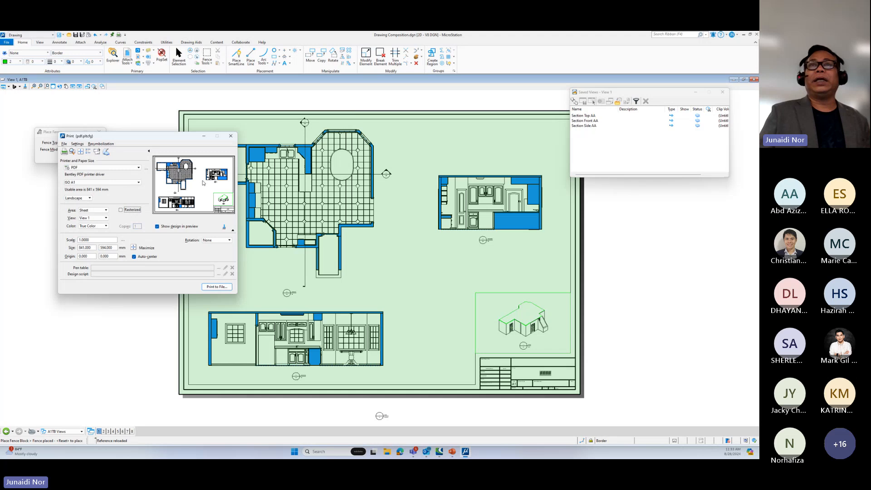
# Step: Maximize the sheet on the paper and print it to Drawing Composition-A1TB-000.pdf in the Desktop's Temp folder
pyautogui.click(133, 249)
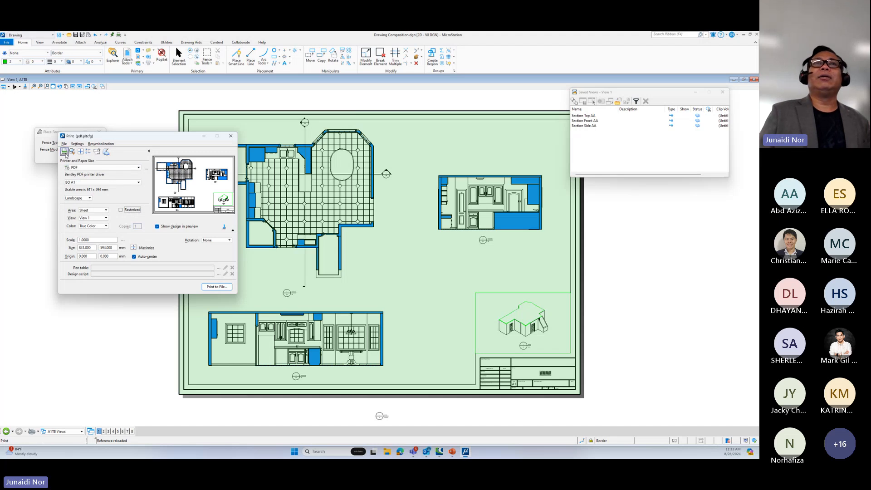
pyautogui.click(64, 151)
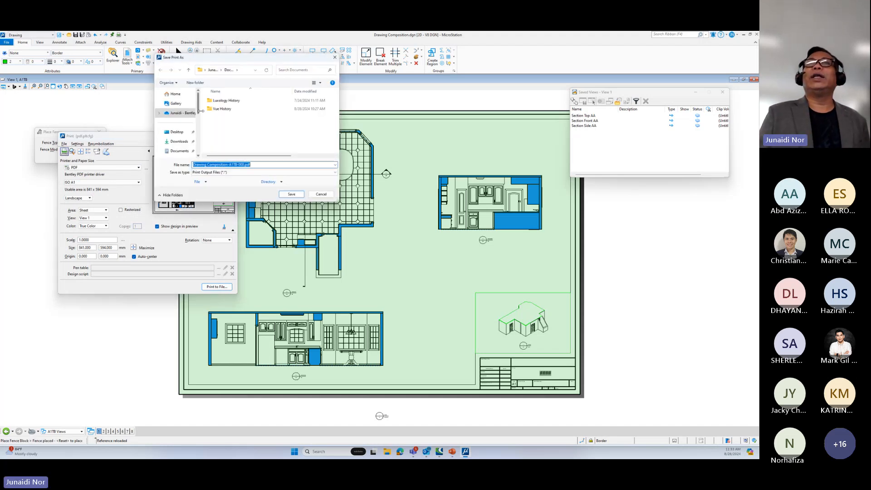
pyautogui.click(195, 132)
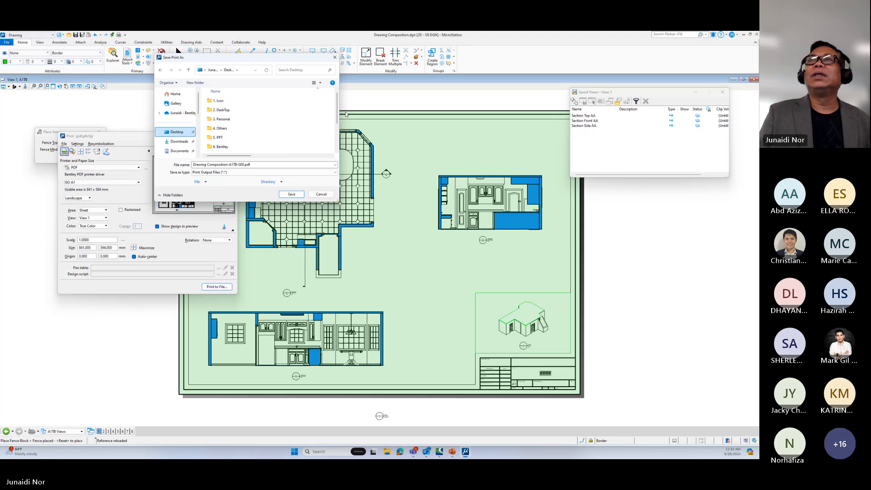
pyautogui.moveTo(338, 116); pyautogui.dragTo(338, 144)
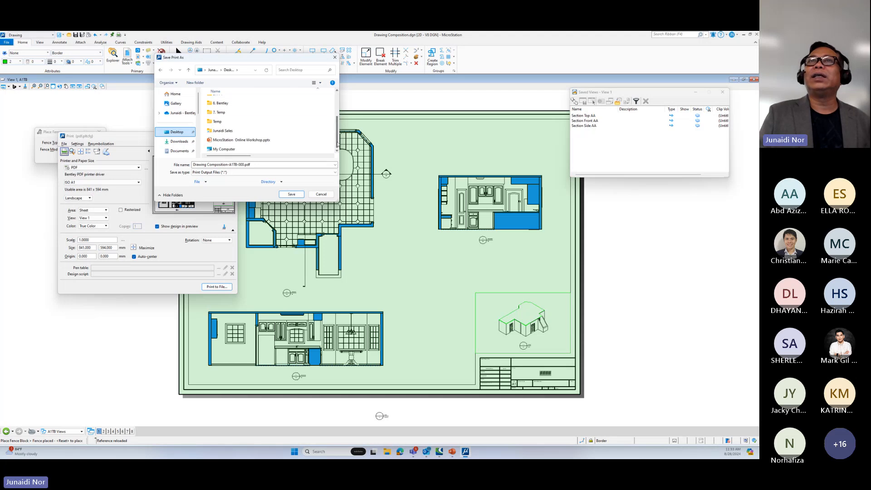
pyautogui.doubleClick(217, 121)
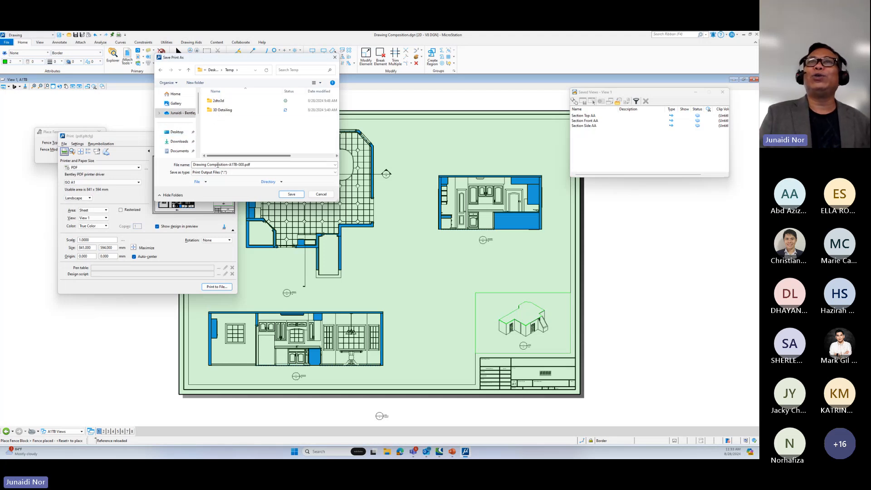
pyautogui.click(292, 194)
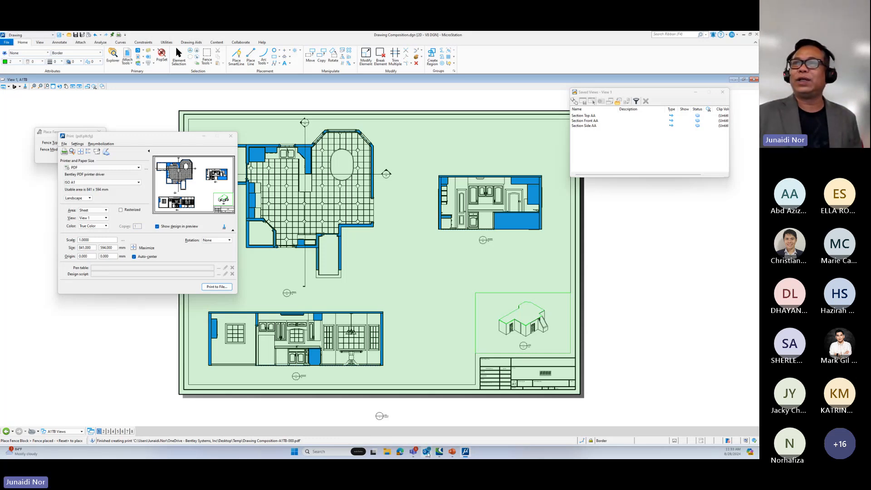
# Step: Switch to File Explorer and open Drawing Composition-A1TB-000.pdf from the Desktop's Temp folder
pyautogui.click(387, 452)
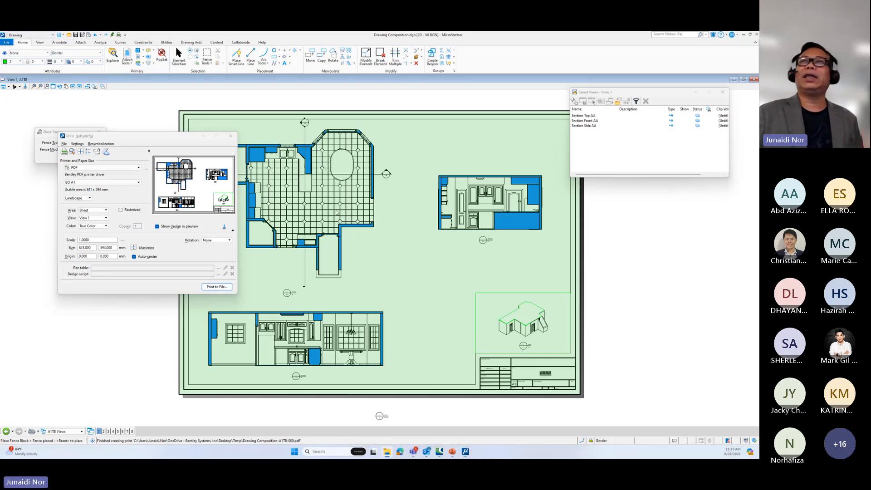
pyautogui.click(334, 224)
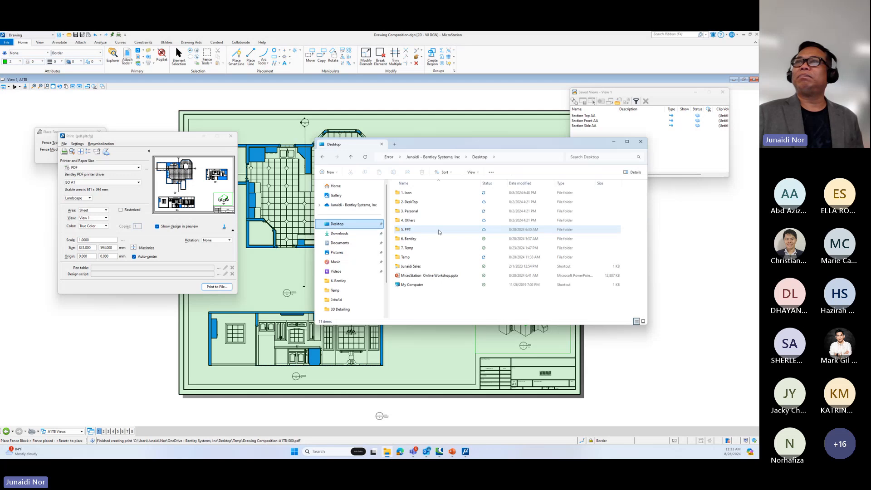
pyautogui.click(406, 258)
pyautogui.doubleClick(407, 259)
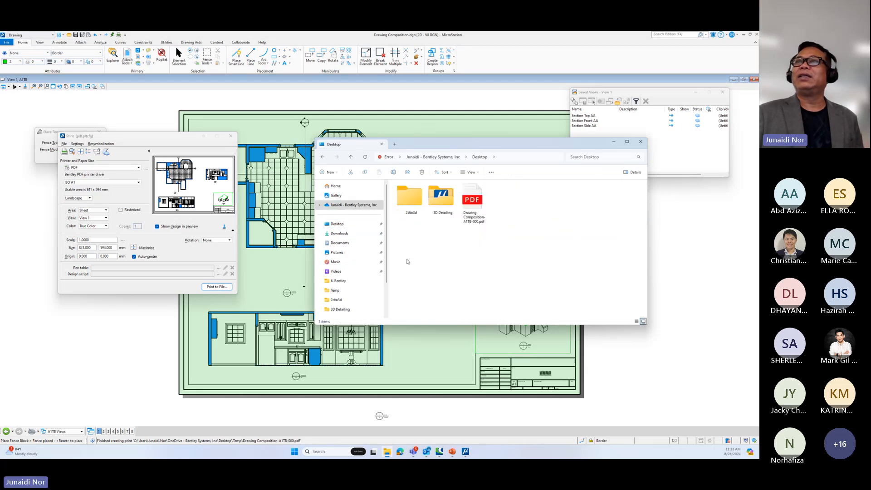
pyautogui.click(472, 205)
pyautogui.doubleClick(472, 206)
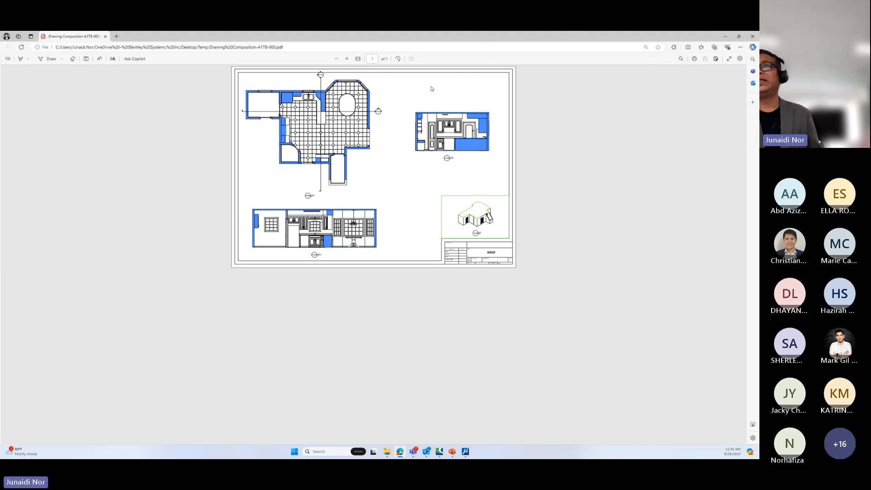
# Step: Inspect the printed sheet's sections and isometric view up close and as a whole page, and close the PDF
pyautogui.click(351, 59)
pyautogui.click(350, 59)
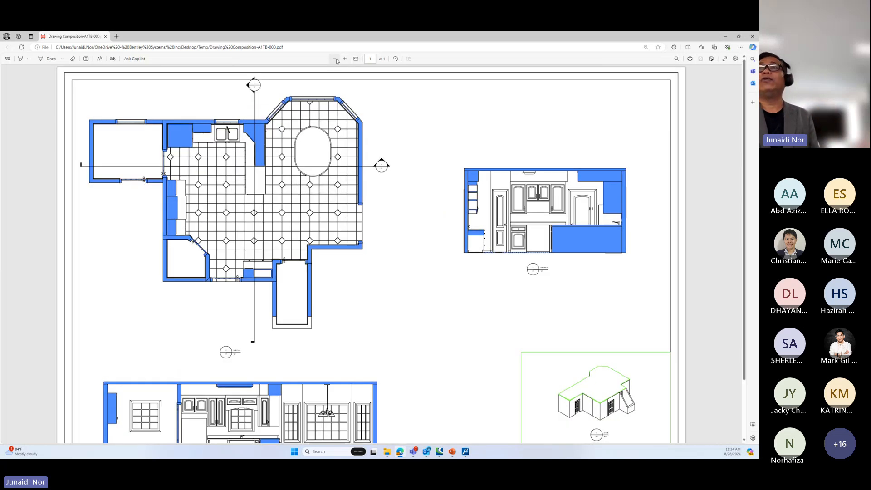
pyautogui.click(335, 59)
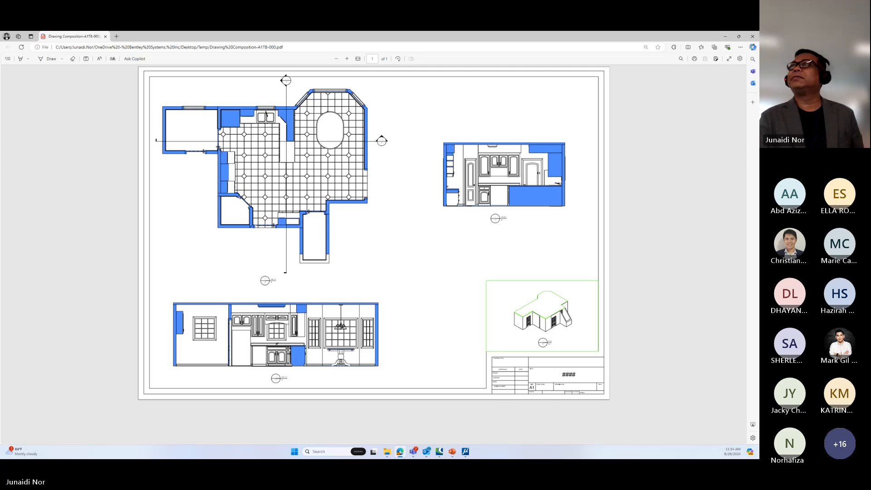
pyautogui.click(753, 36)
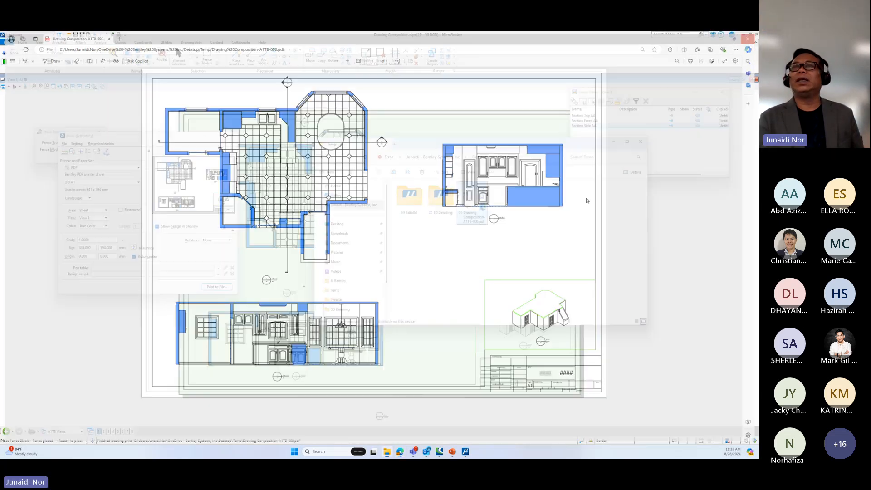
# Step: Return to MicroStation, activate the 3D Model Views group, and close the print setup
pyautogui.click(82, 431)
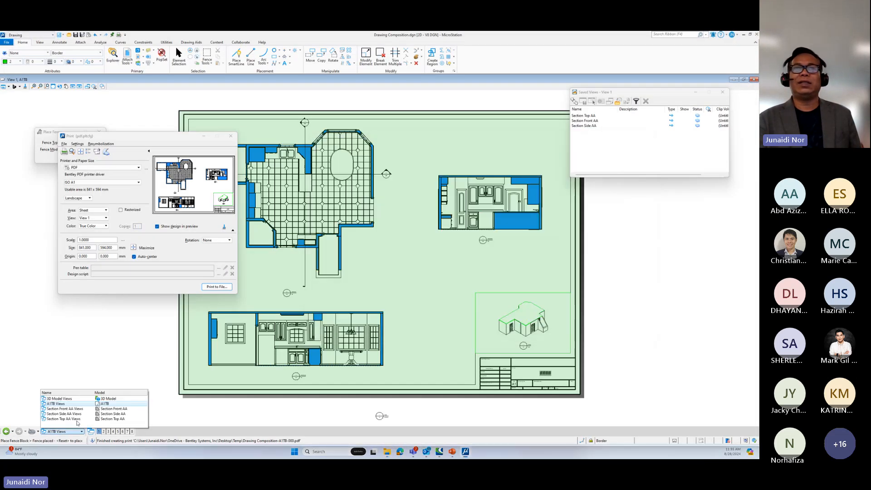
pyautogui.click(77, 403)
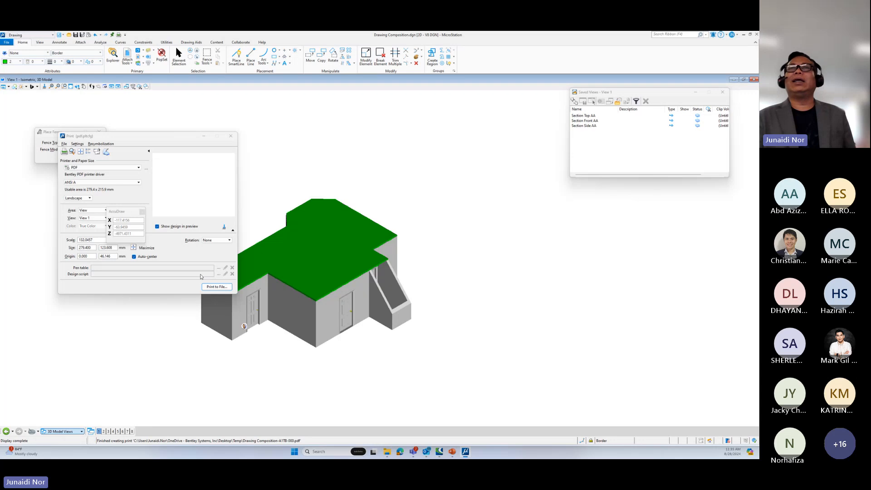
pyautogui.click(231, 137)
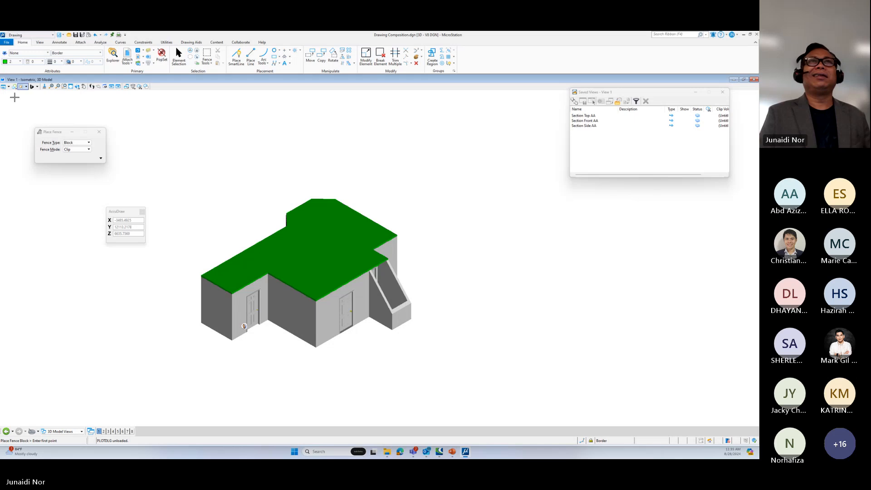
# Step: Set up a PDF print of the 3D model with Print to 3D on, ISO A4 paper, and maximized size
pyautogui.click(7, 43)
pyautogui.click(15, 187)
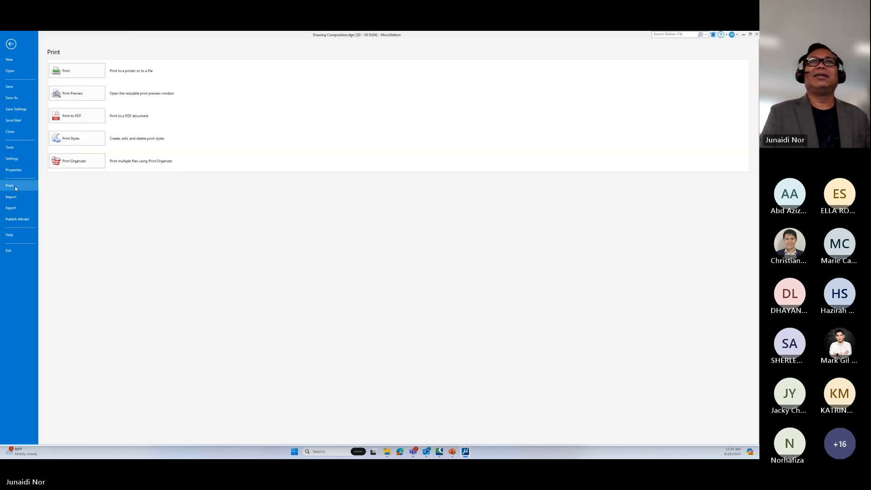
pyautogui.click(78, 115)
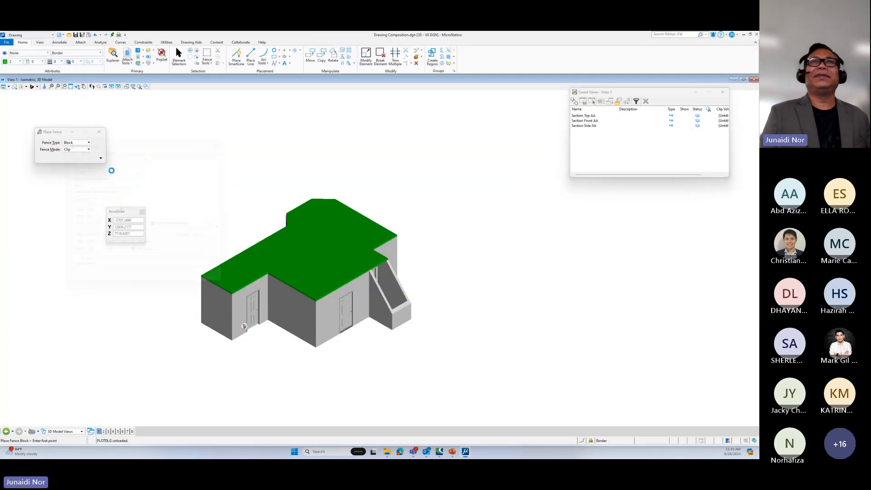
pyautogui.click(132, 218)
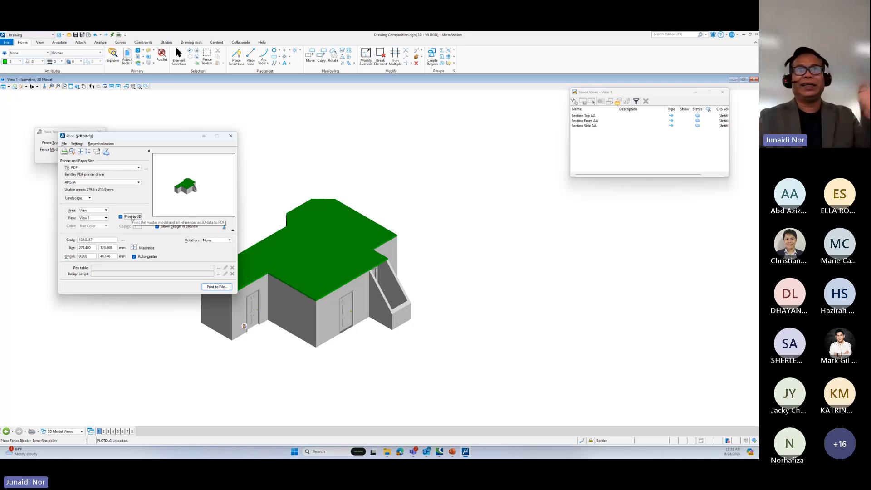
pyautogui.click(109, 183)
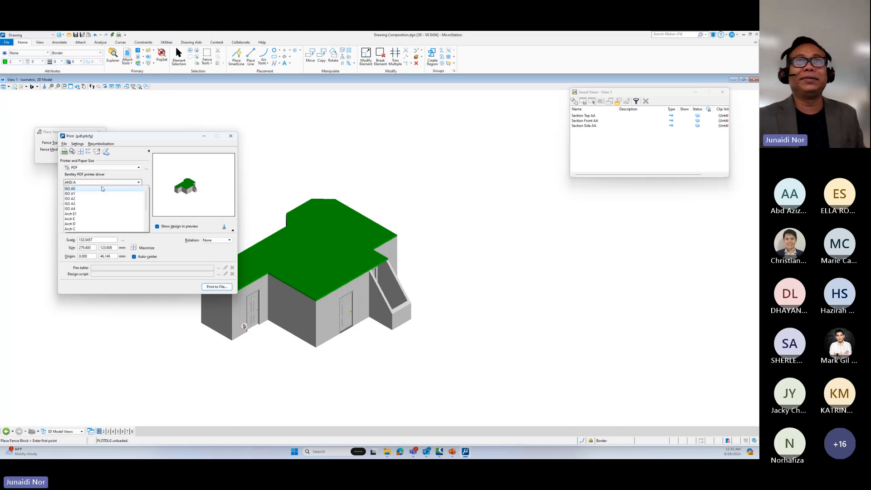
pyautogui.click(96, 209)
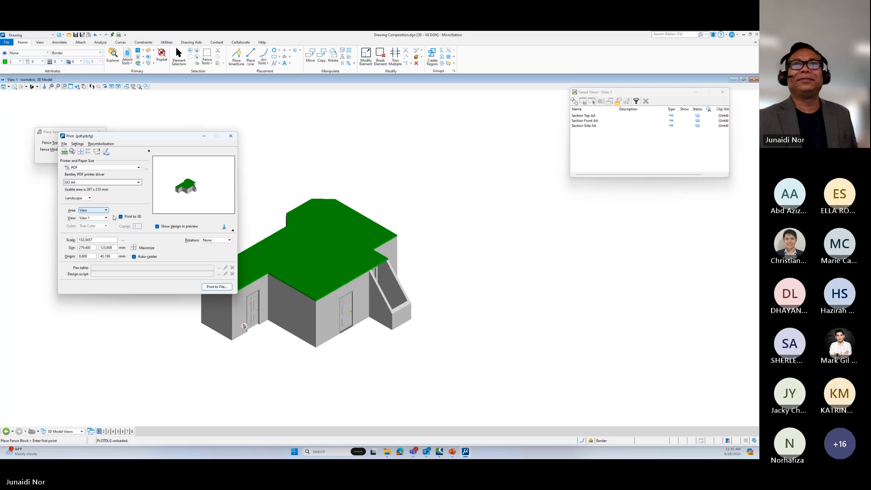
pyautogui.click(133, 248)
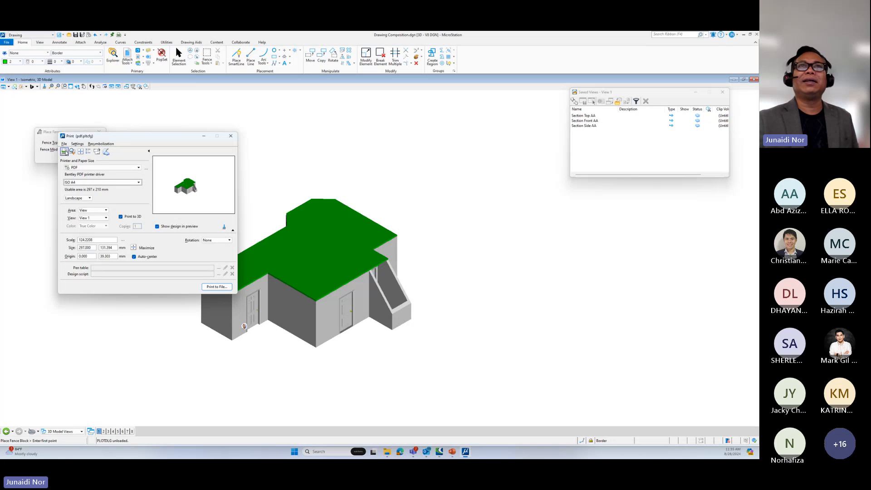
# Step: Print the 3D model to a file named "3D .pdf" in the Desktop's Temp folder
pyautogui.click(65, 151)
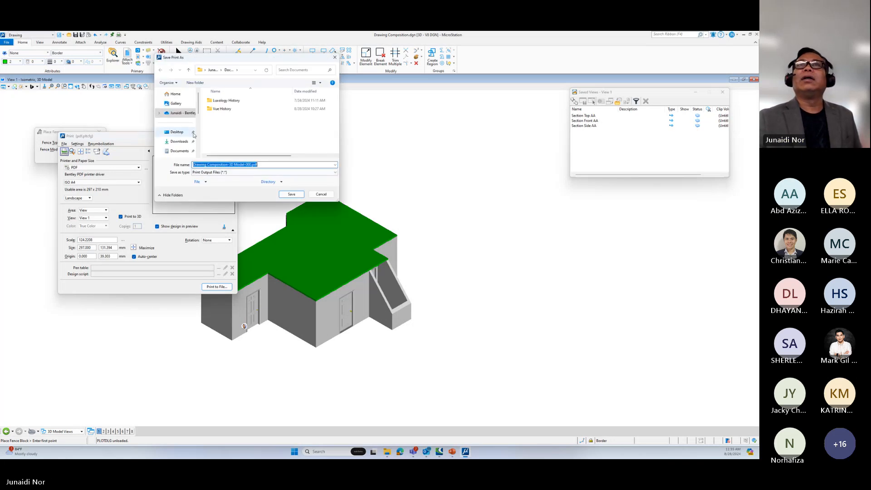
pyautogui.click(177, 135)
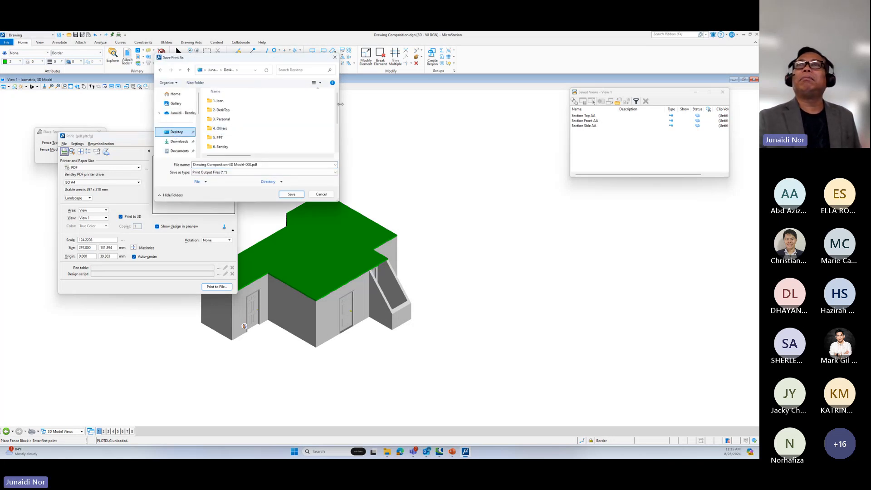
pyautogui.scroll(-3, 332, 150)
pyautogui.doubleClick(218, 121)
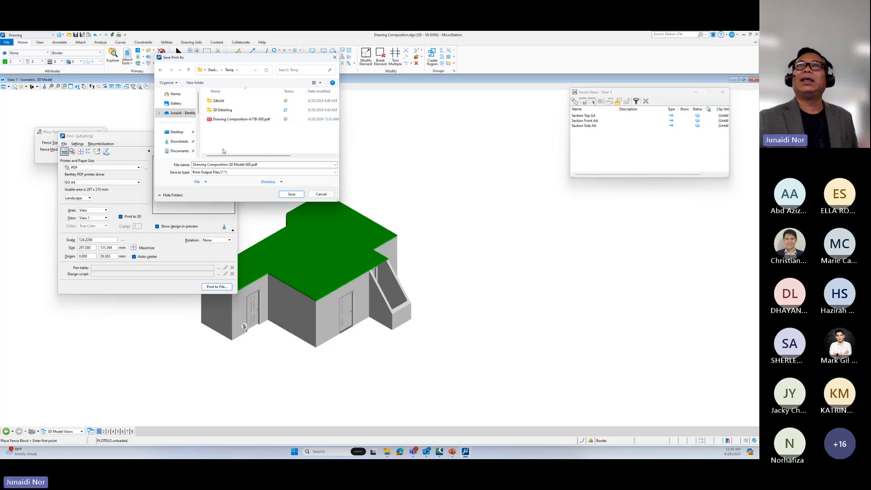
pyautogui.moveTo(221, 164); pyautogui.dragTo(191, 165)
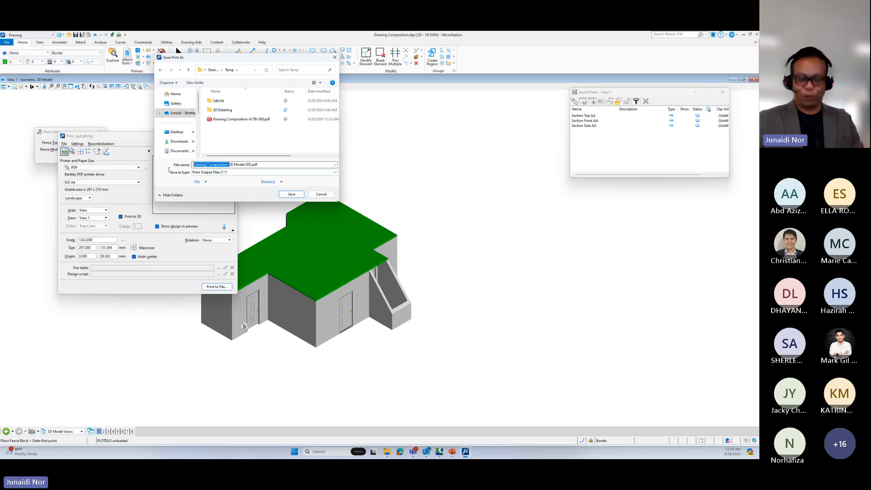
pyautogui.press('BackSpace')
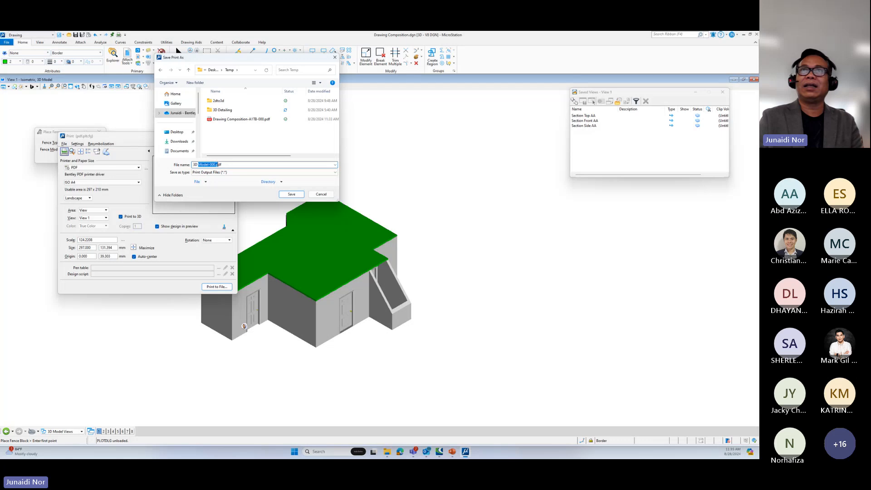
pyautogui.press('BackSpace')
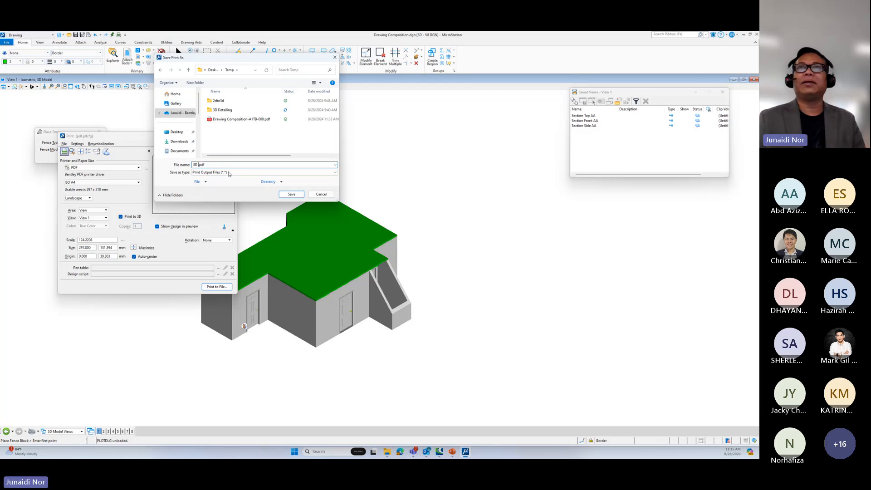
pyautogui.click(297, 195)
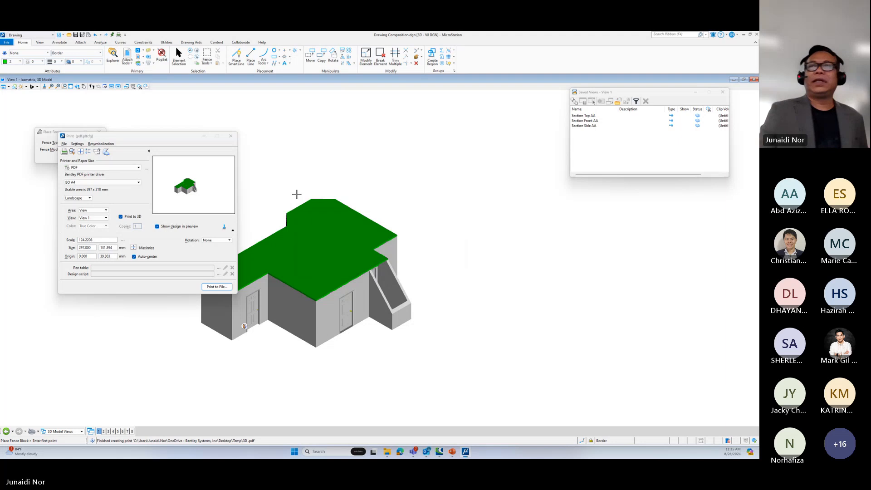
# Step: Switch to File Explorer, open "3D .pdf" to check its page in Microsoft Edge, and close the browser
pyautogui.click(387, 452)
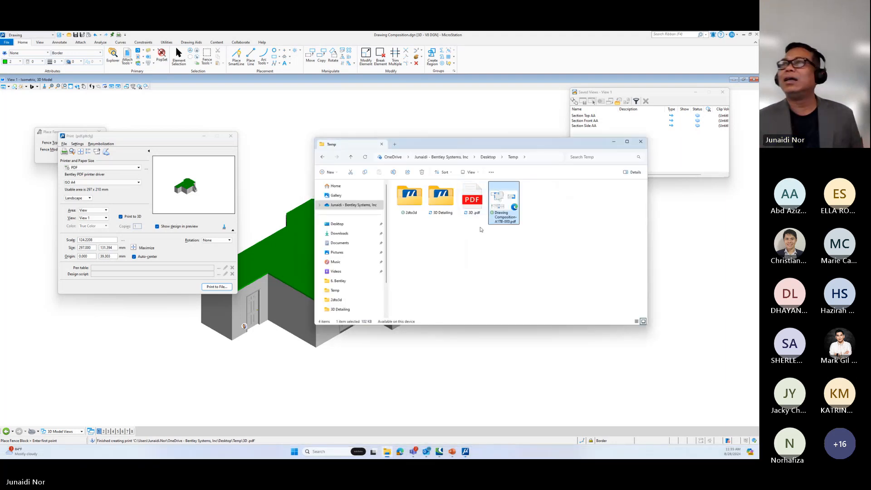
pyautogui.click(467, 201)
pyautogui.doubleClick(467, 202)
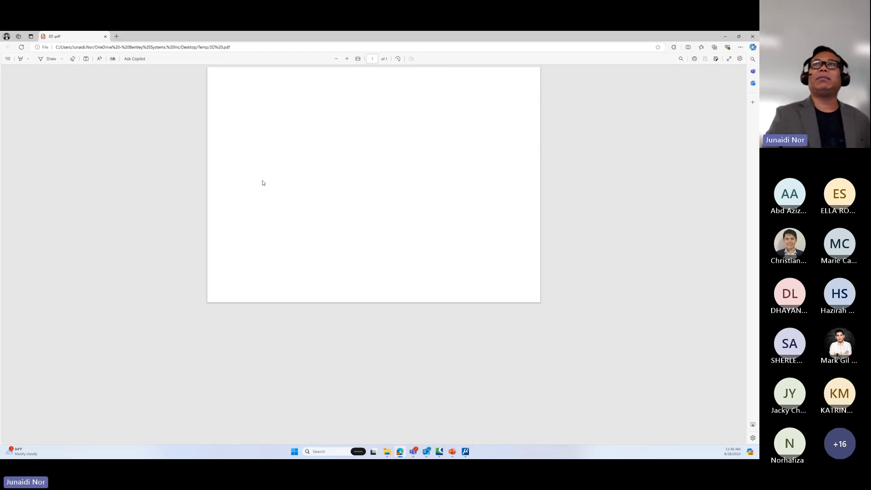
pyautogui.click(741, 48)
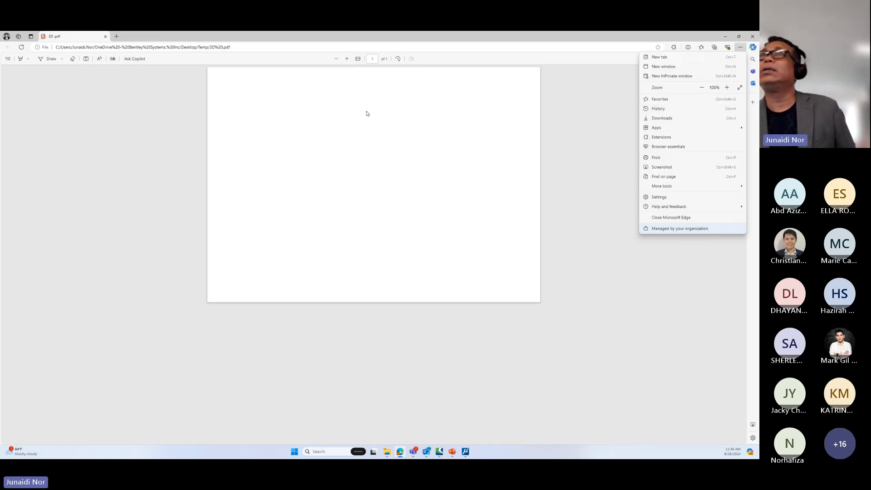
pyautogui.click(303, 115)
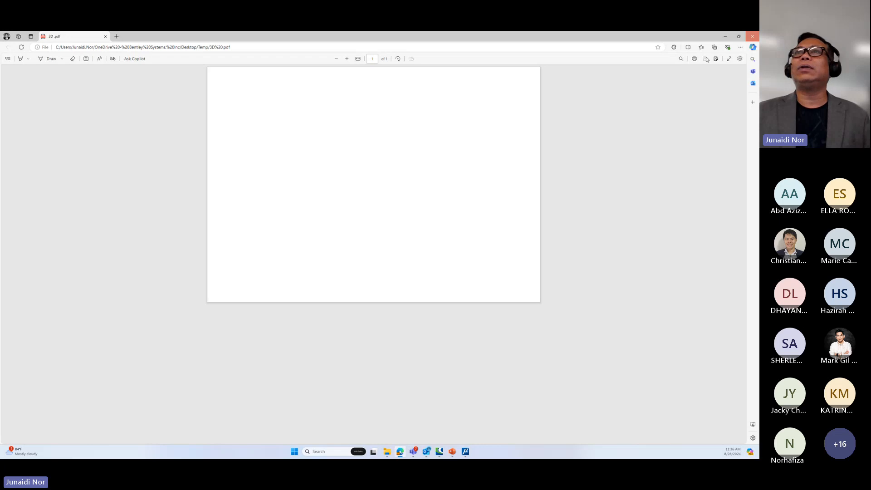
pyautogui.click(754, 37)
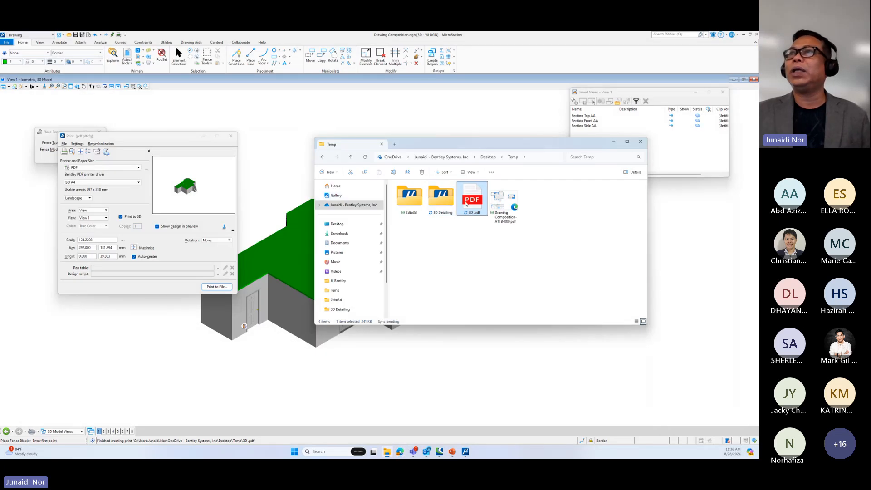
# Step: Open "3D .pdf" in Adobe Acrobat, maximize the window, and always trust the document to enable its 3D content
pyautogui.rightClick(466, 204)
pyautogui.moveTo(499, 230)
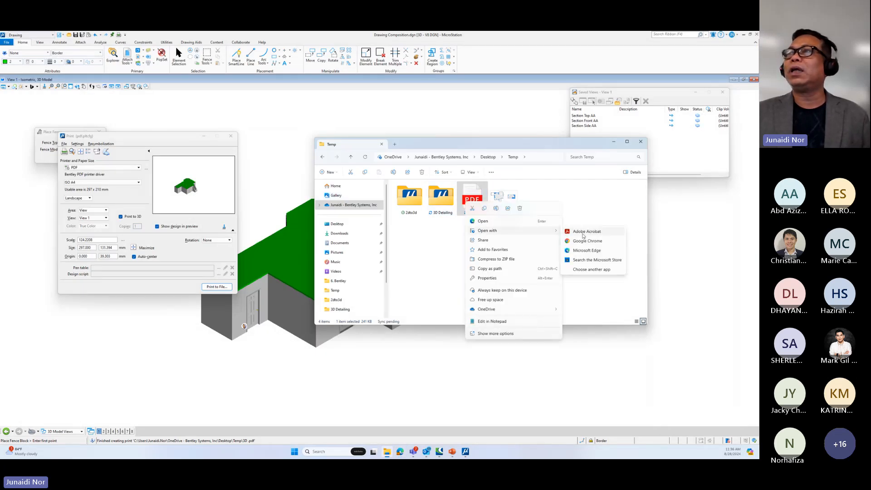
pyautogui.click(584, 234)
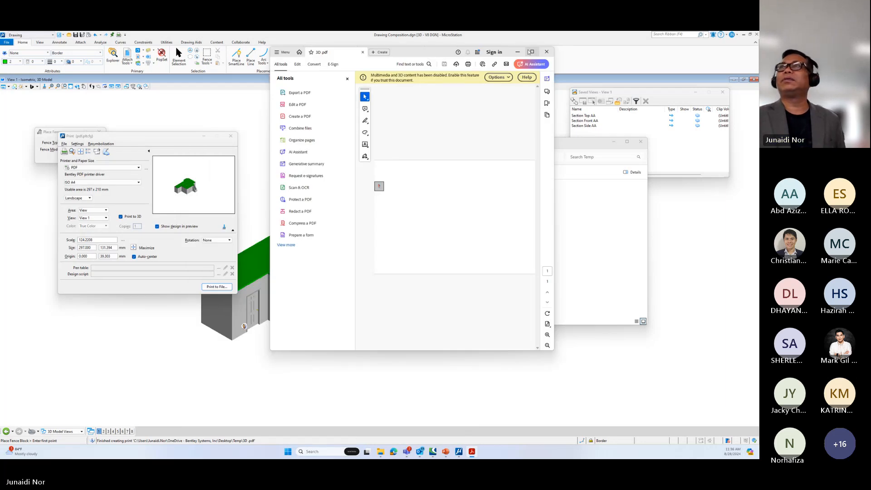
pyautogui.click(480, 227)
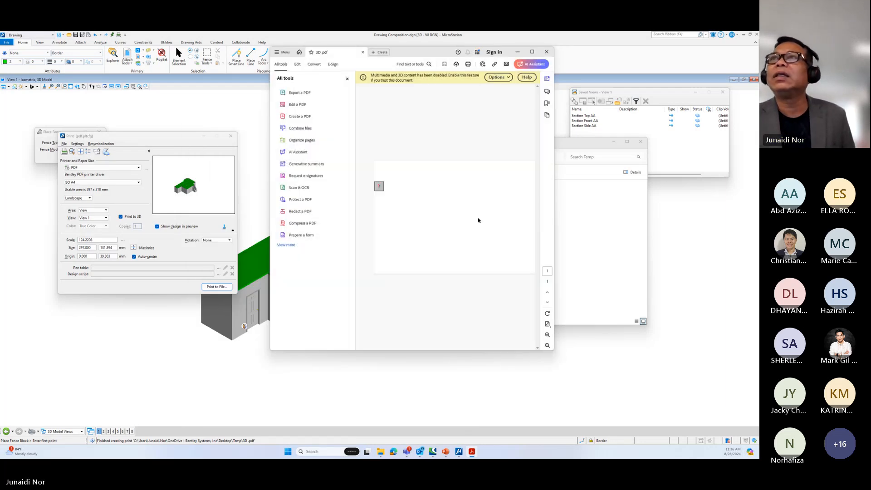
pyautogui.click(532, 51)
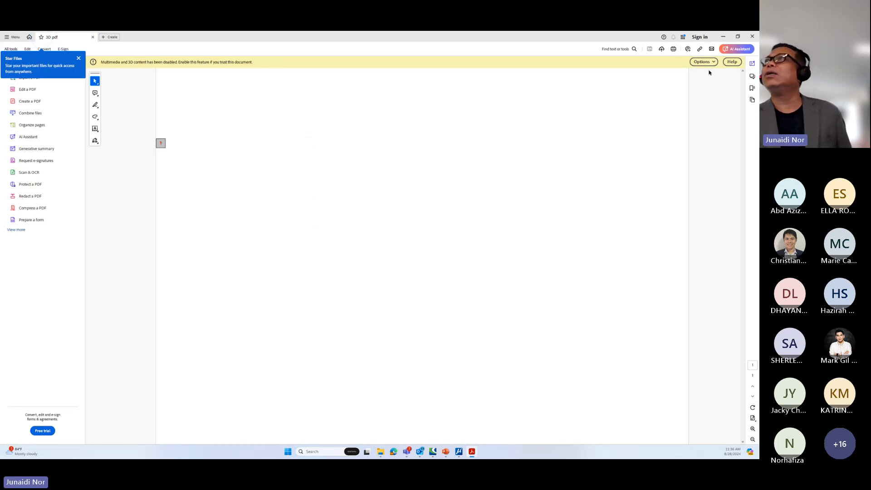
pyautogui.click(708, 63)
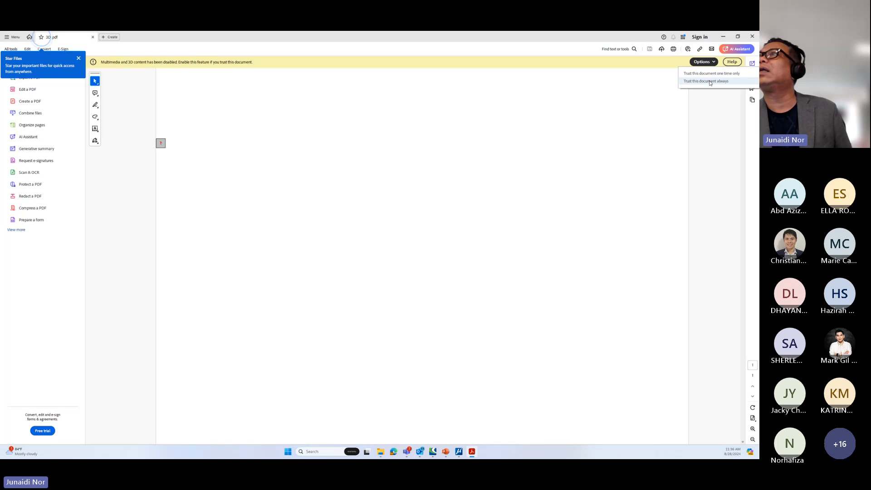
pyautogui.click(711, 81)
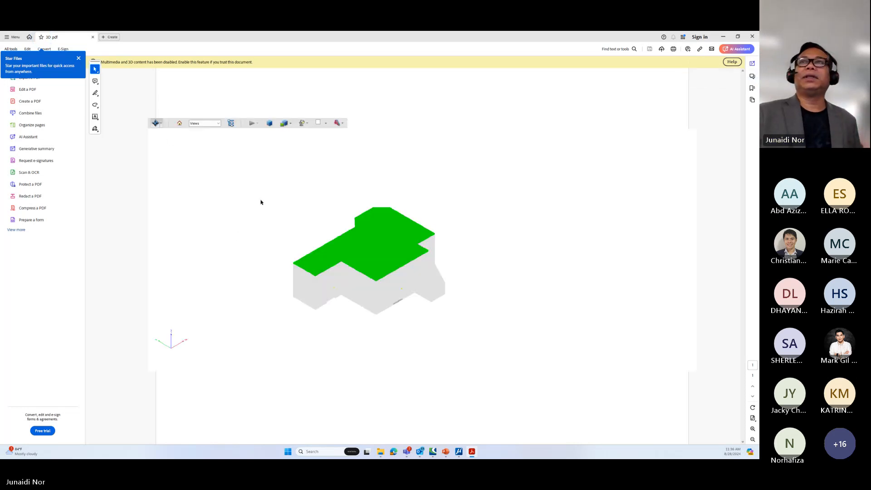
# Step: Compare the 3D model under No Lights, Day Lights, White Lights, Bright Lights, and Night Lights
pyautogui.scroll(7, 363, 280)
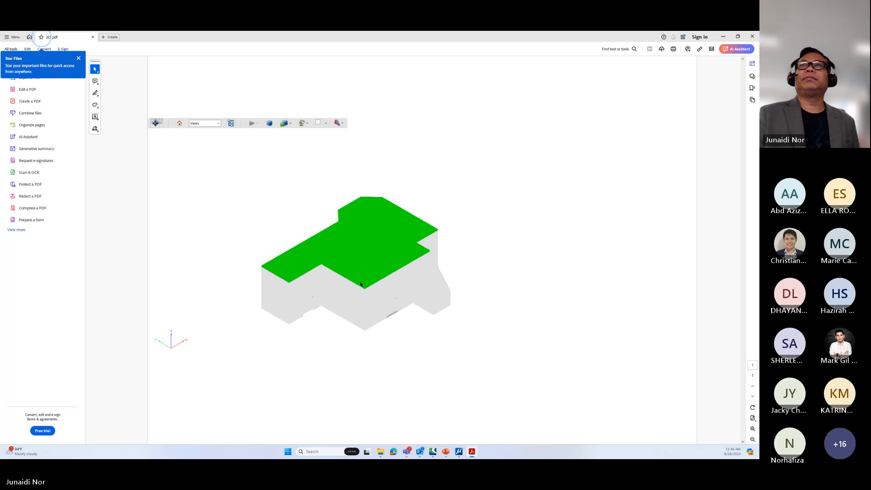
pyautogui.click(308, 124)
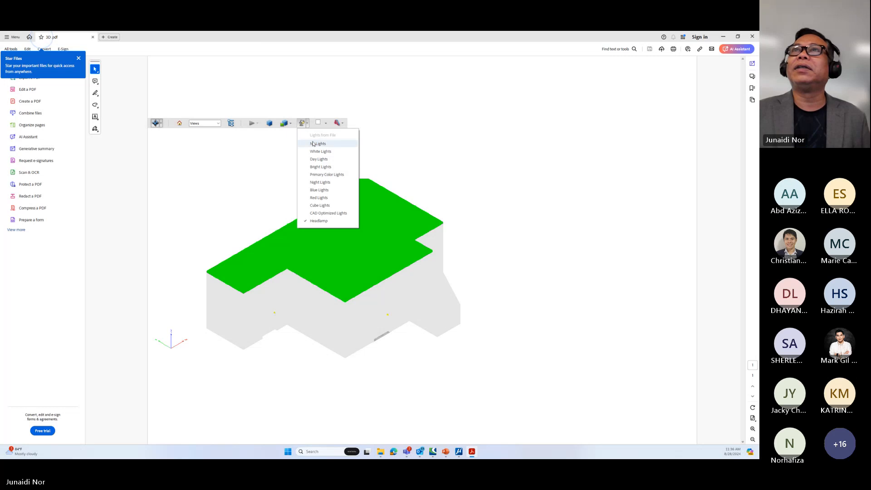
pyautogui.click(312, 144)
pyautogui.click(302, 122)
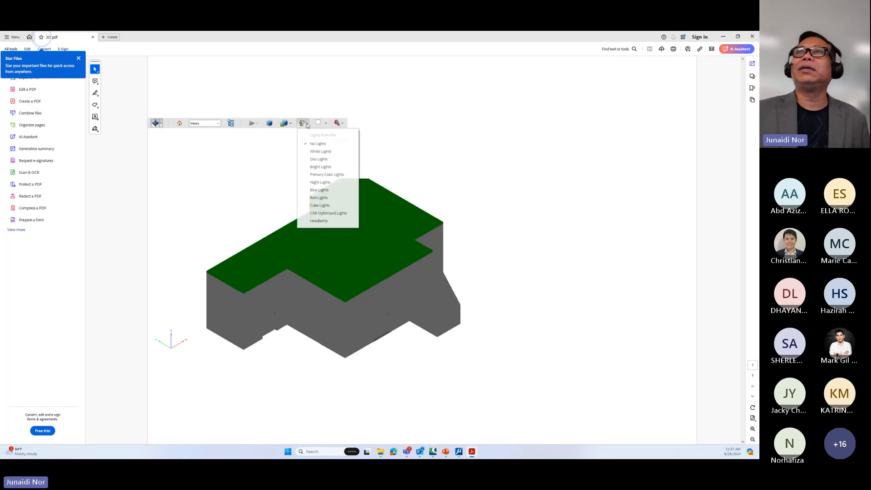
pyautogui.click(317, 161)
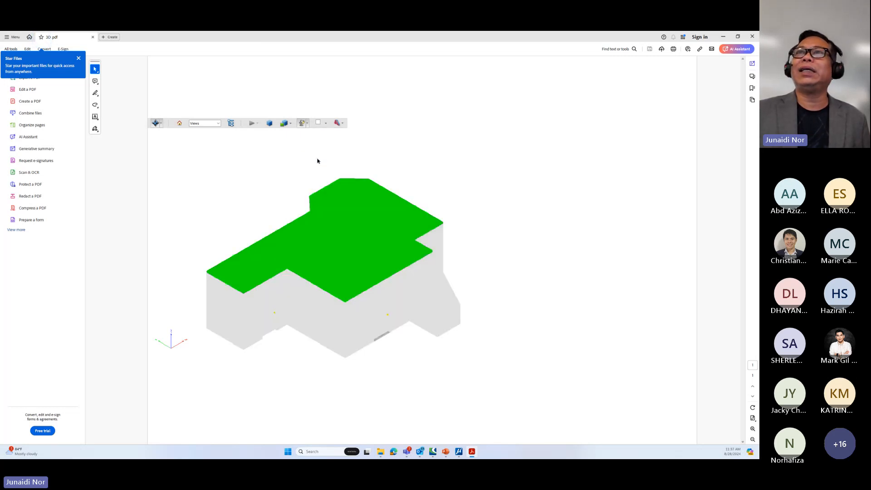
pyautogui.click(305, 126)
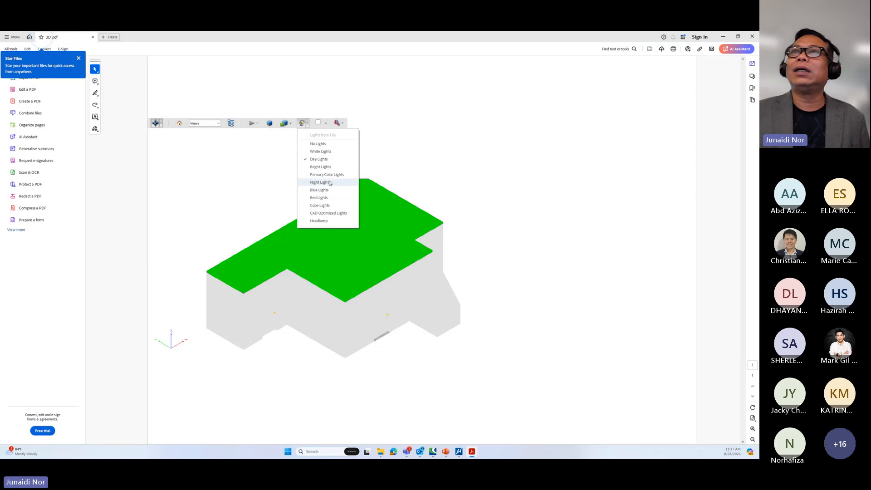
pyautogui.click(320, 152)
pyautogui.click(307, 124)
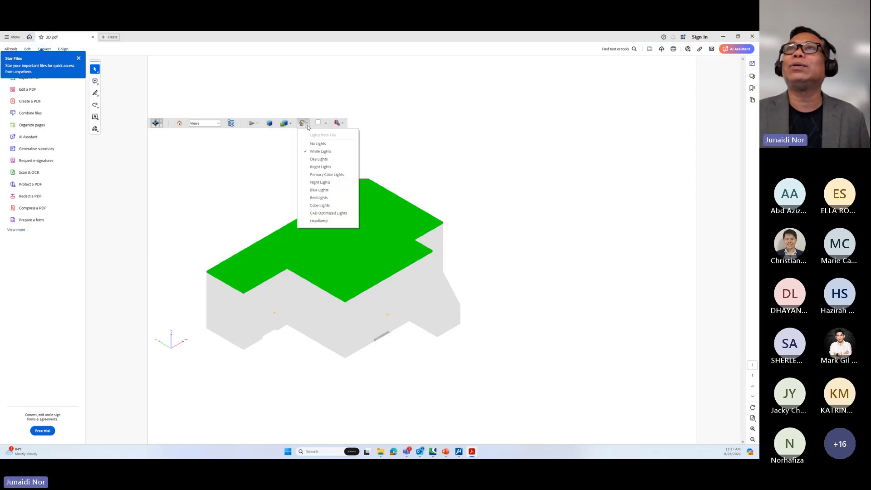
pyautogui.click(320, 167)
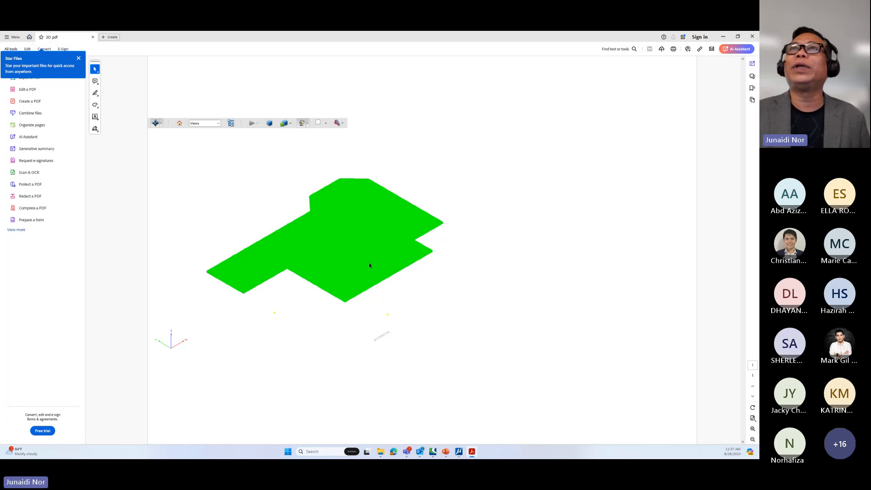
pyautogui.click(307, 124)
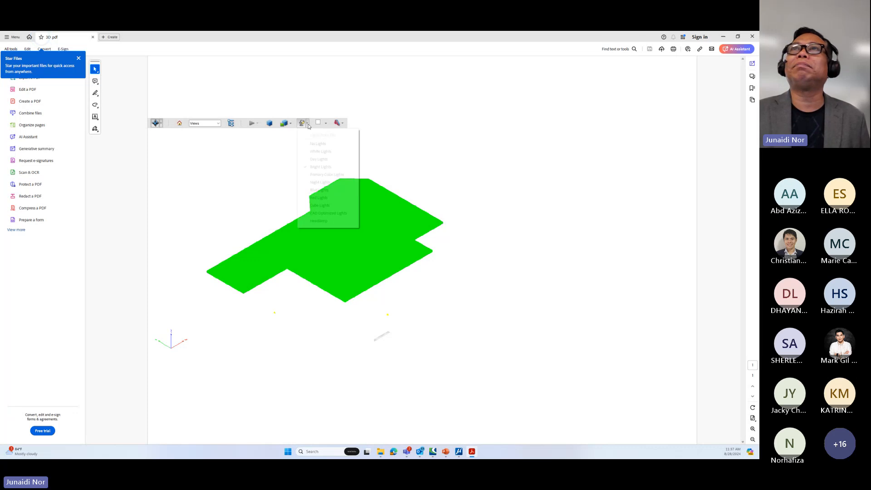
pyautogui.click(322, 183)
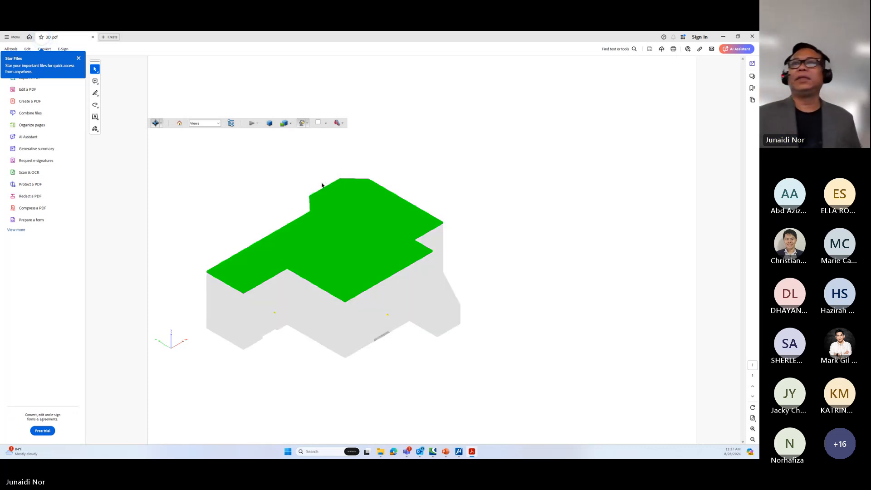
# Step: Set the 3D model's lighting to No Lights and rotate the building slightly
pyautogui.click(307, 123)
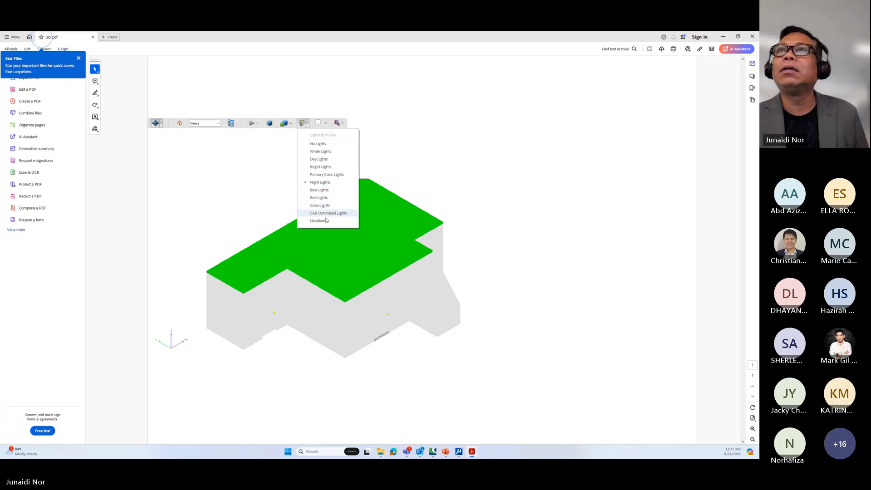
pyautogui.click(319, 145)
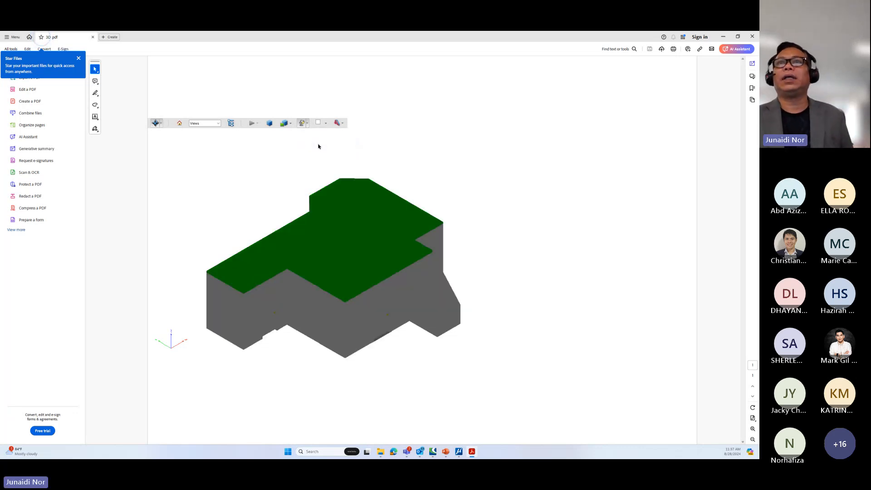
pyautogui.moveTo(268, 213); pyautogui.dragTo(380, 254)
pyautogui.moveTo(206, 181); pyautogui.dragTo(345, 228)
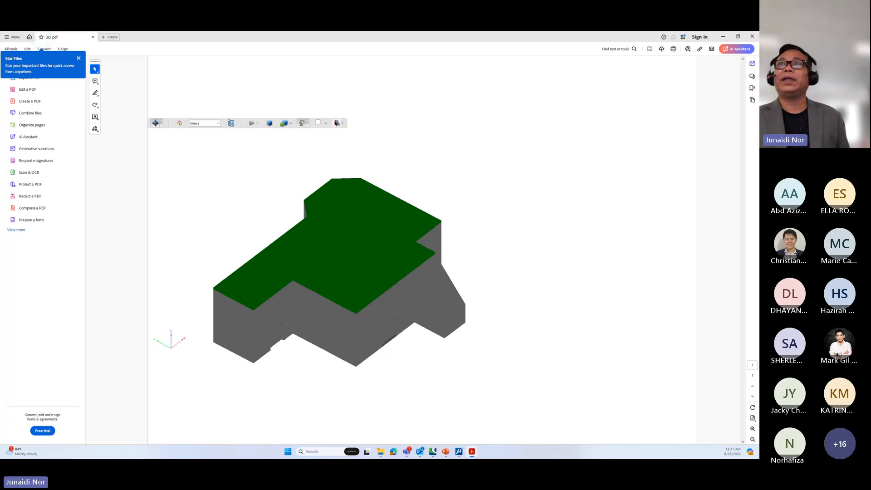
# Step: Show a cross section of the building, check the Cross Section Properties, and hide the section again
pyautogui.click(339, 124)
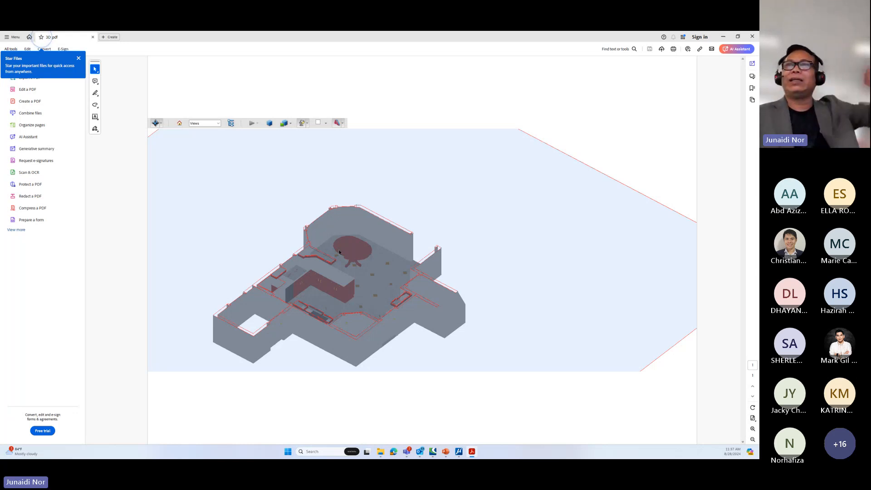
pyautogui.moveTo(338, 256)
pyautogui.mouseDown()
pyautogui.moveTo(342, 230)
pyautogui.moveTo(339, 265)
pyautogui.mouseUp()
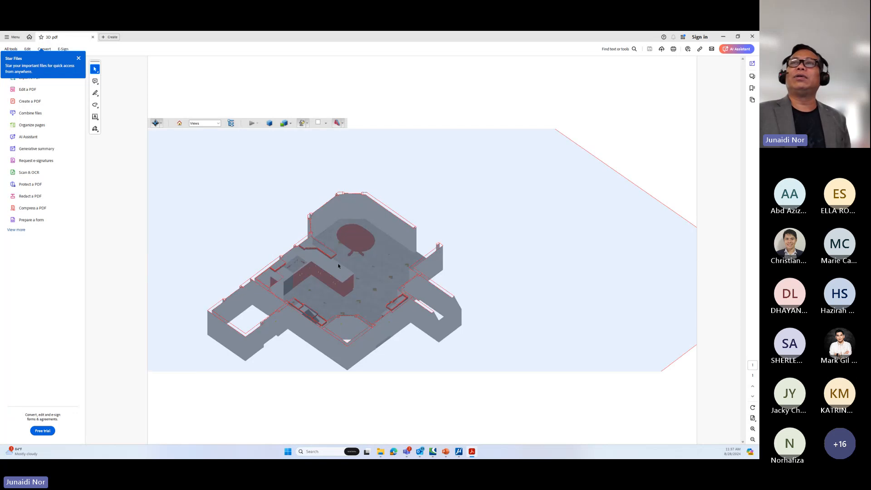
pyautogui.click(343, 124)
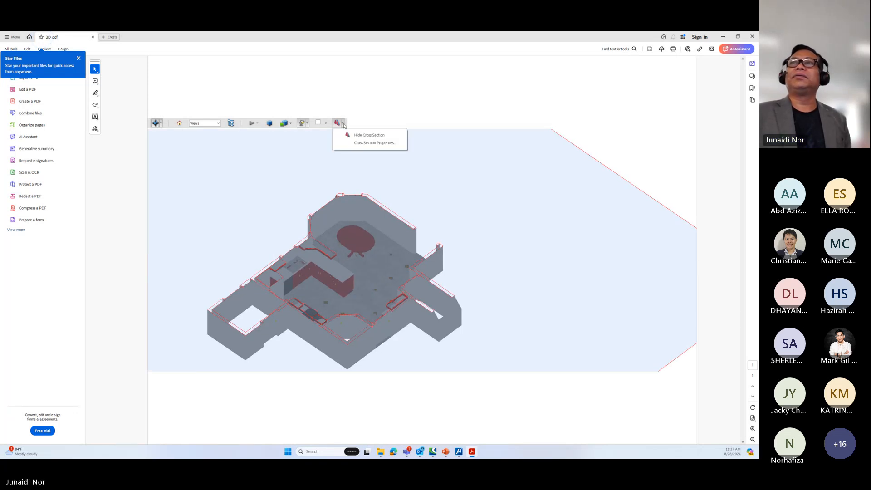
pyautogui.click(355, 143)
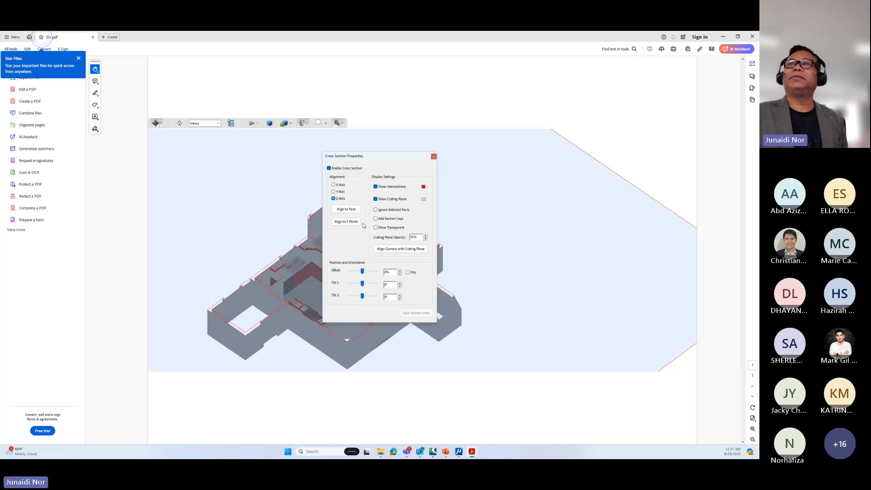
pyautogui.click(434, 157)
pyautogui.click(335, 124)
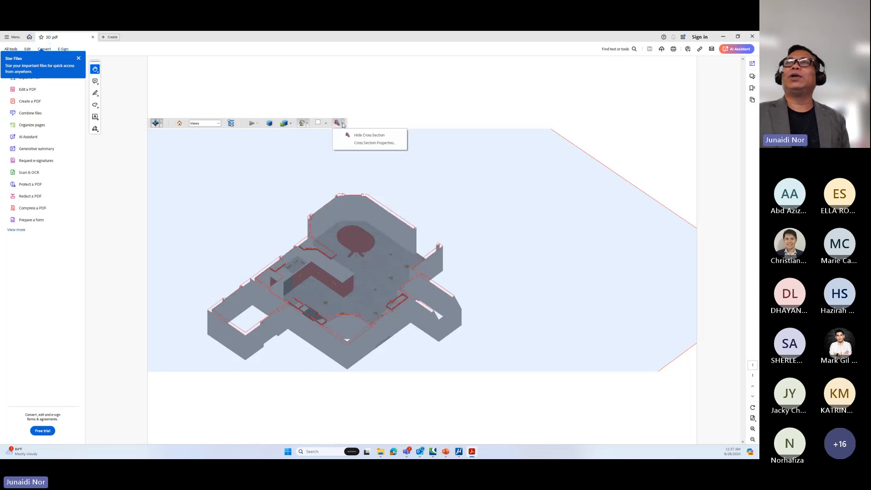
pyautogui.click(350, 134)
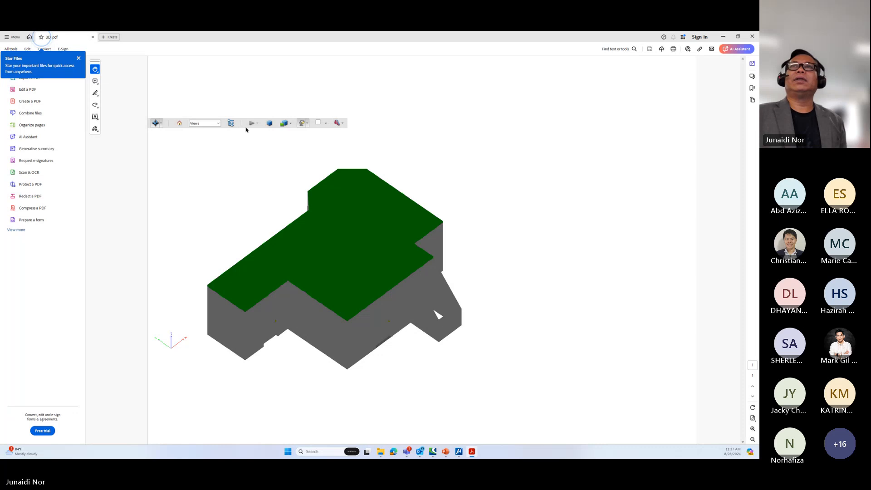
# Step: Try the Transparent render mode, set the model to Solid Outline, and rotate it to show the doors
pyautogui.click(291, 126)
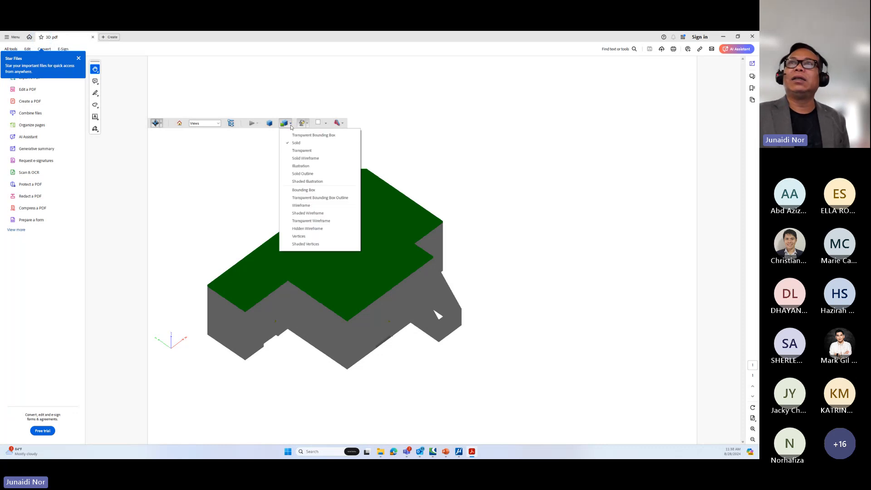
pyautogui.click(300, 150)
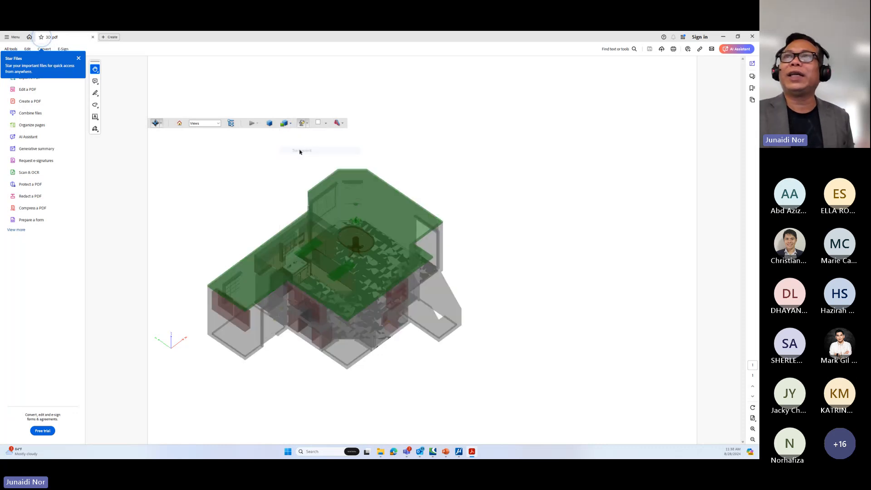
pyautogui.click(291, 125)
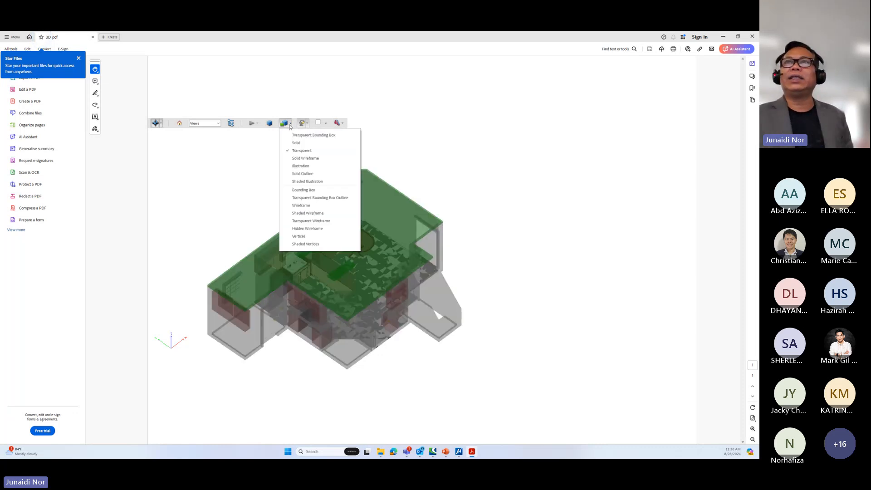
pyautogui.click(300, 173)
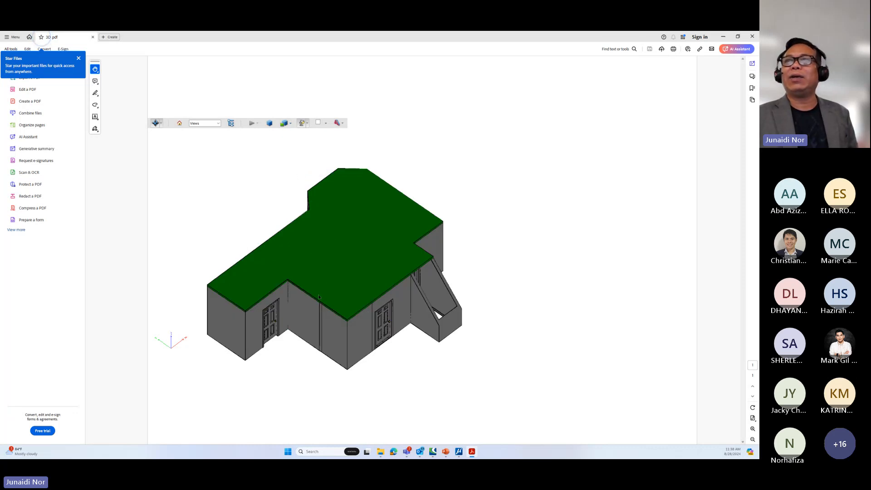
pyautogui.moveTo(319, 297); pyautogui.dragTo(282, 190)
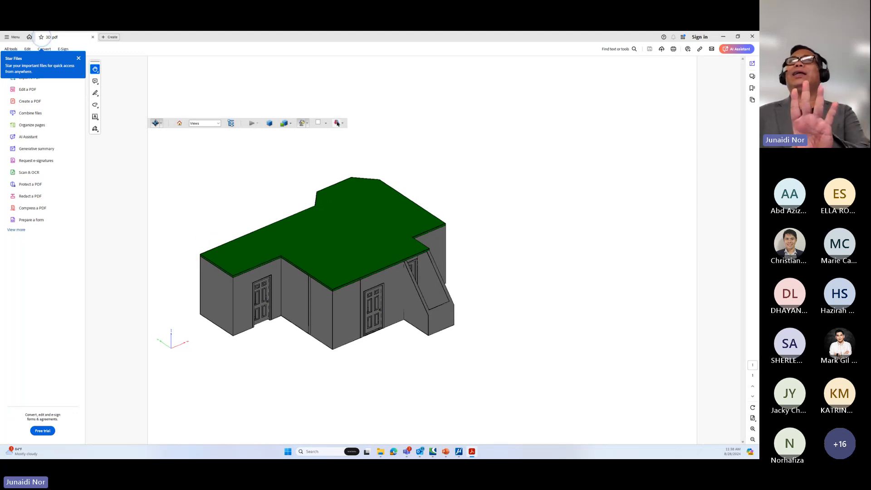
# Step: Show the Model Tree and turn on the cross section to examine the kitchen and dining interior from several angles
pyautogui.click(230, 124)
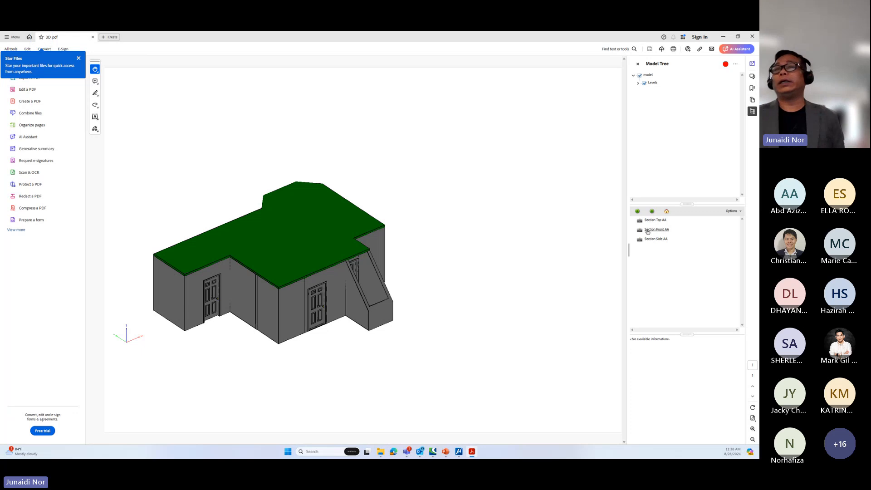
pyautogui.moveTo(359, 298)
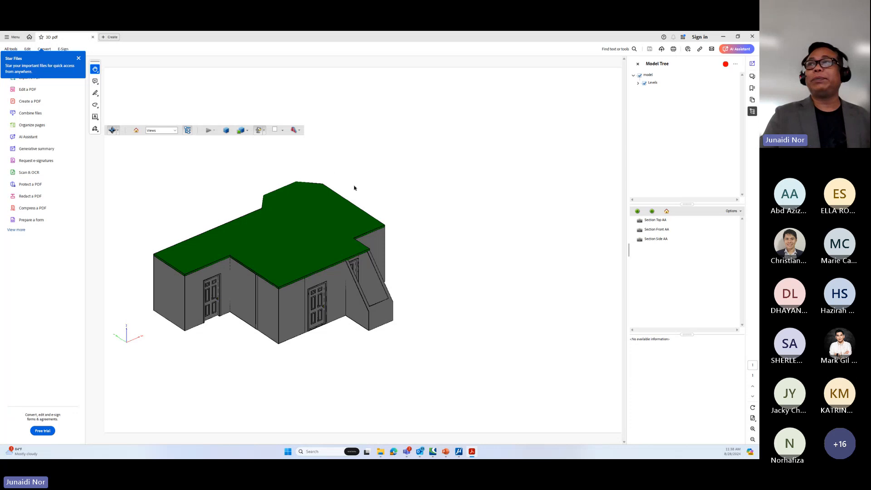
pyautogui.click(300, 131)
pyautogui.click(319, 143)
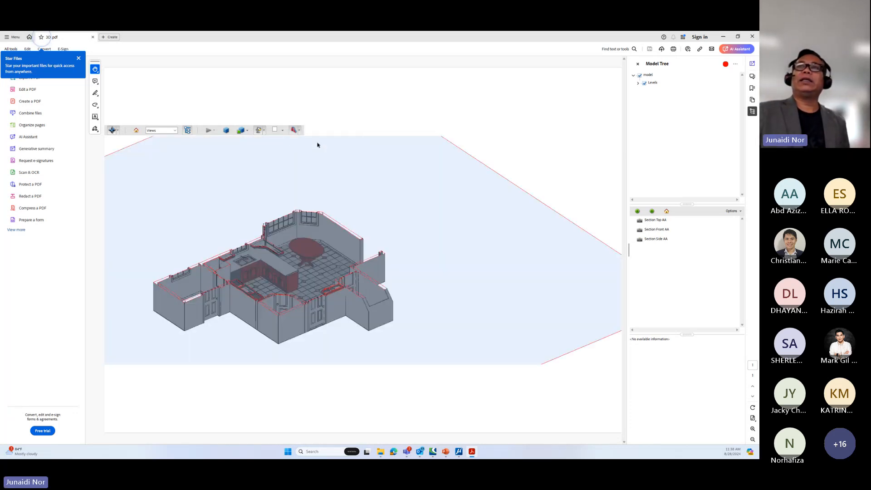
pyautogui.scroll(6, 273, 270)
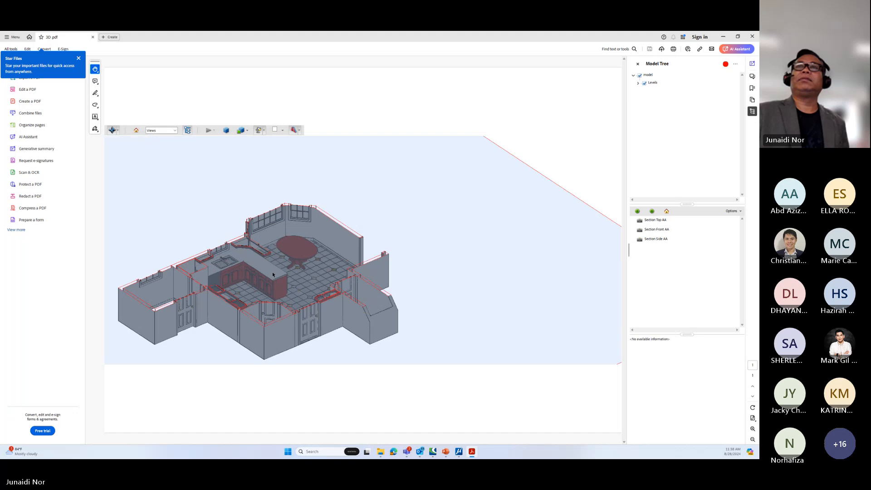
pyautogui.moveTo(273, 274); pyautogui.dragTo(207, 152)
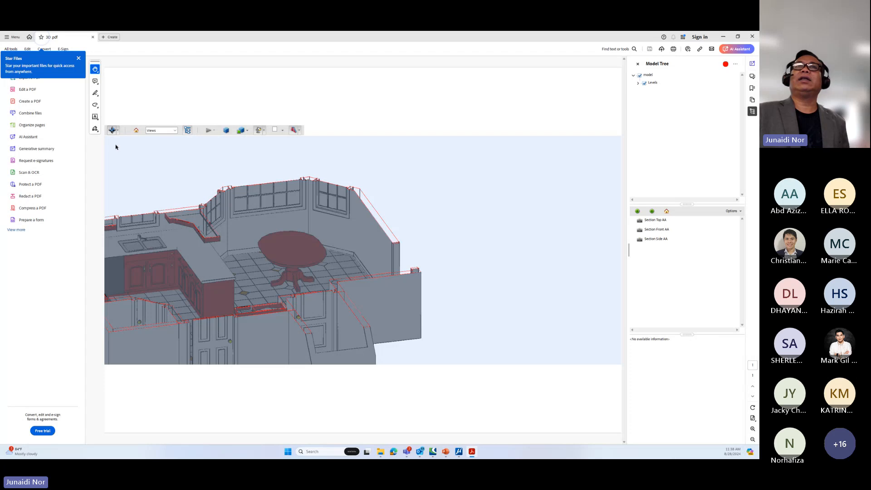
pyautogui.moveTo(236, 199); pyautogui.dragTo(309, 204)
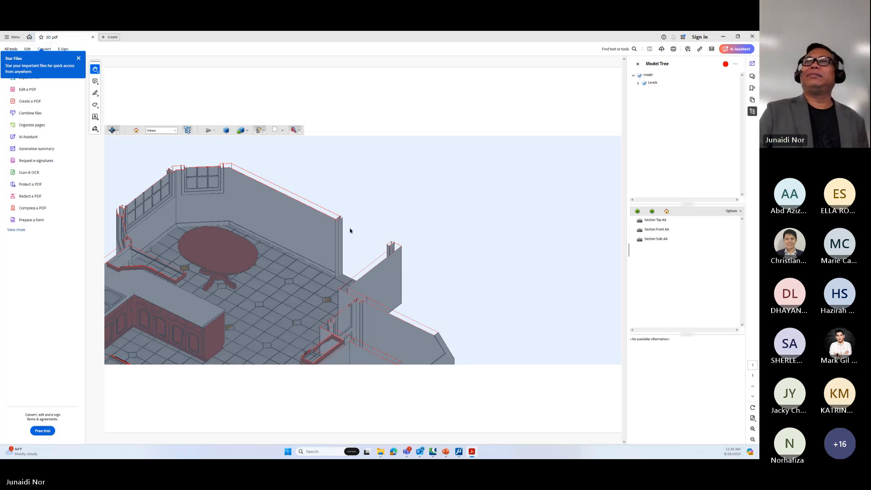
# Step: Check the Cross Section Properties and view the sectioned building's interior from lower and higher angles
pyautogui.scroll(-5, 350, 231)
pyautogui.moveTo(350, 230); pyautogui.dragTo(297, 281)
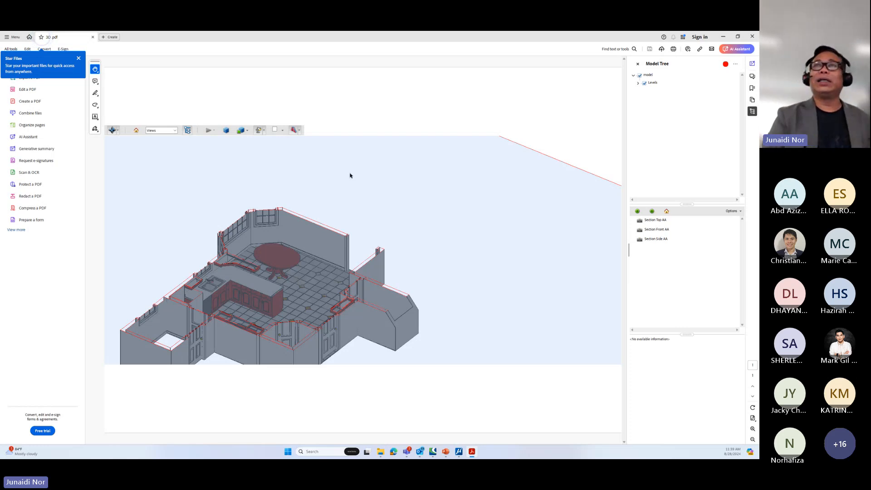
pyautogui.click(300, 131)
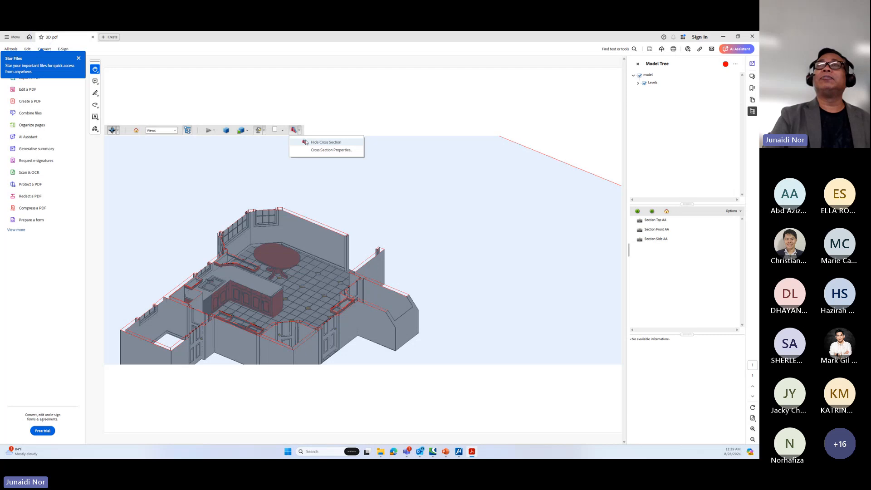
pyautogui.click(330, 150)
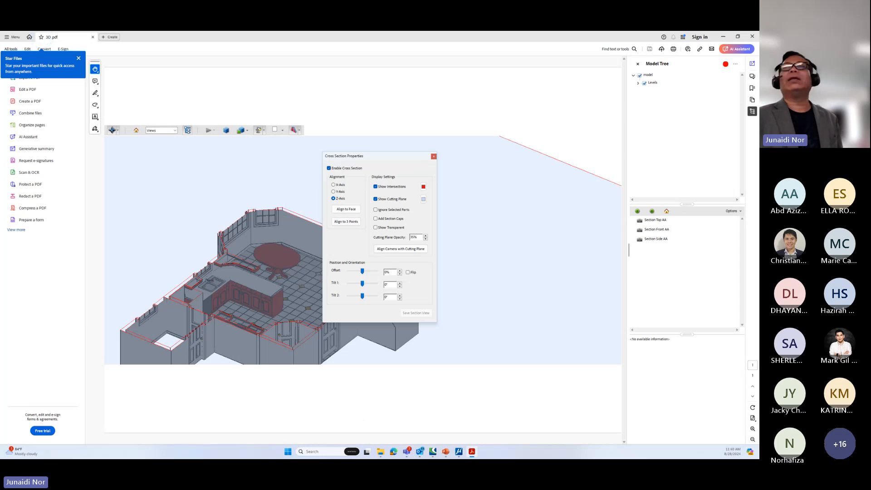
pyautogui.click(433, 156)
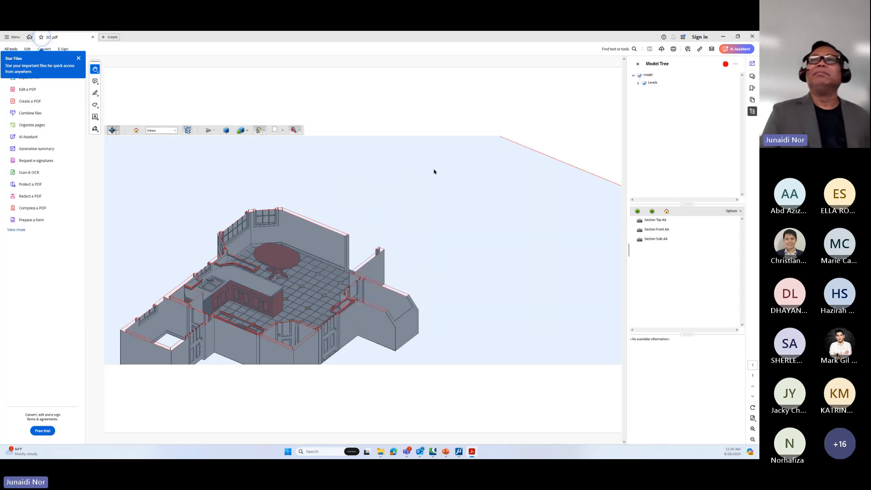
pyautogui.moveTo(287, 312); pyautogui.dragTo(300, 243)
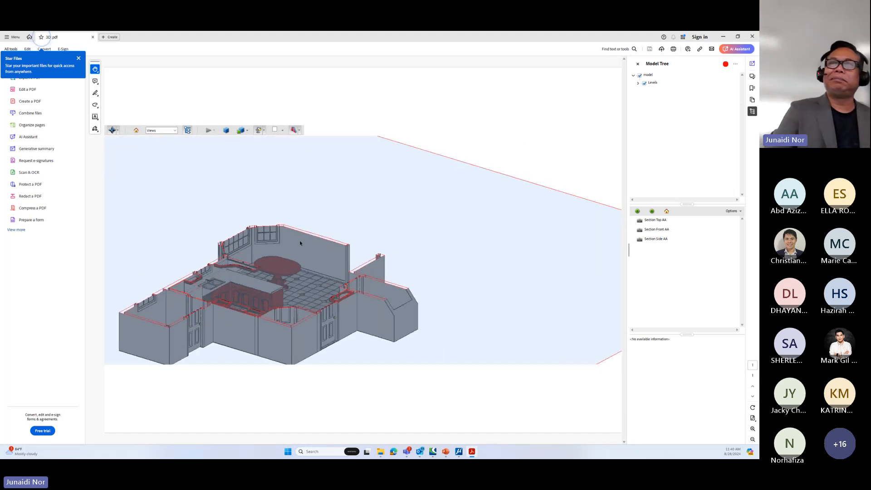
pyautogui.moveTo(295, 186); pyautogui.dragTo(302, 242)
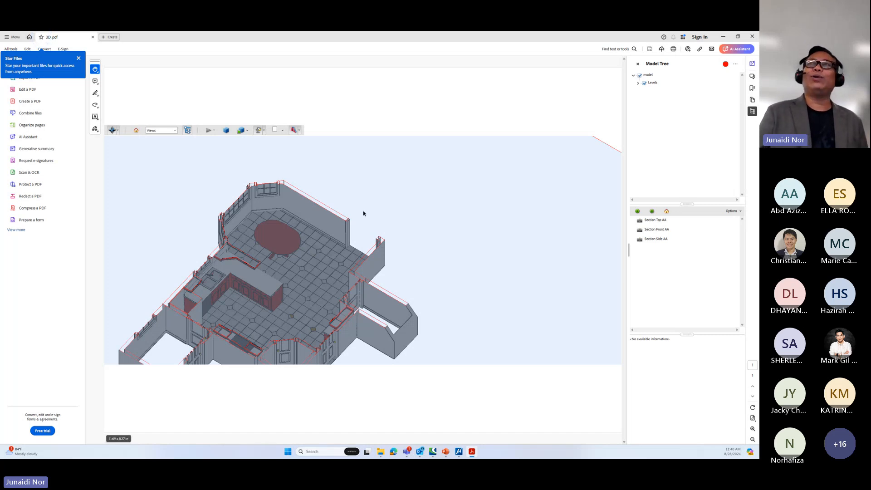
# Step: Close the 3D PDF and the Temp folder, and switch to the workshop agenda slide in PowerPoint with its text deselected
pyautogui.click(752, 36)
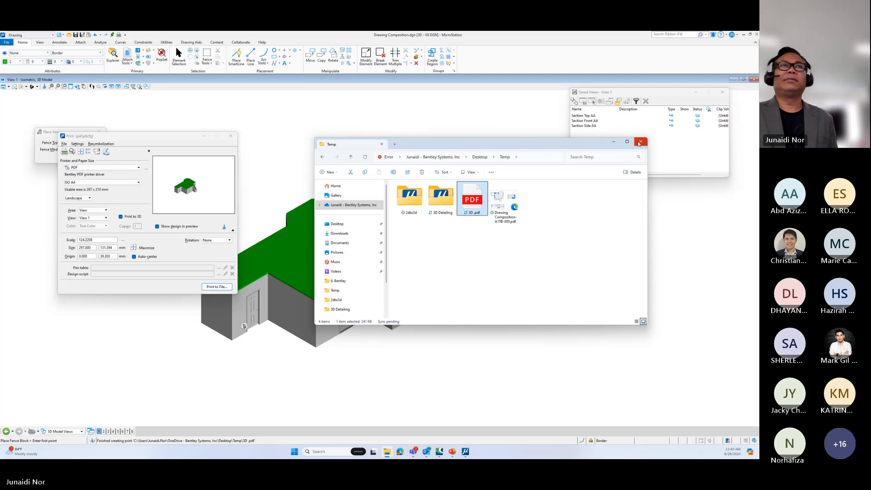
pyautogui.click(647, 144)
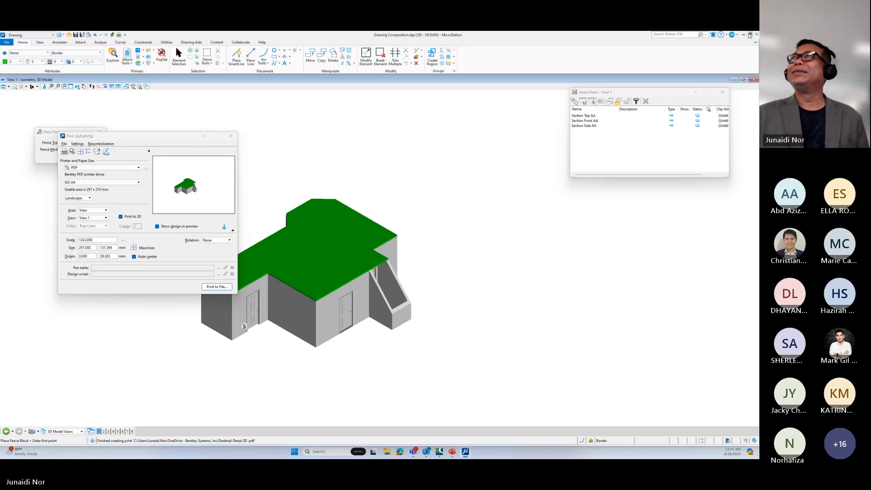
pyautogui.click(744, 35)
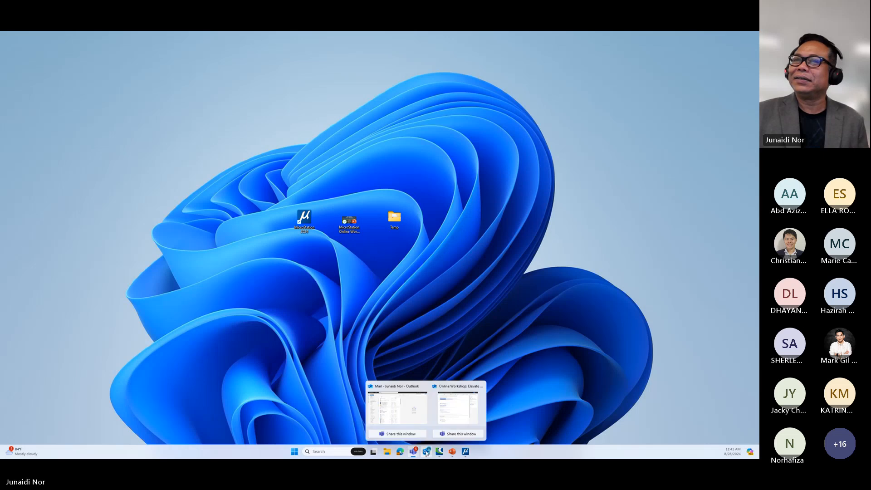
pyautogui.click(453, 451)
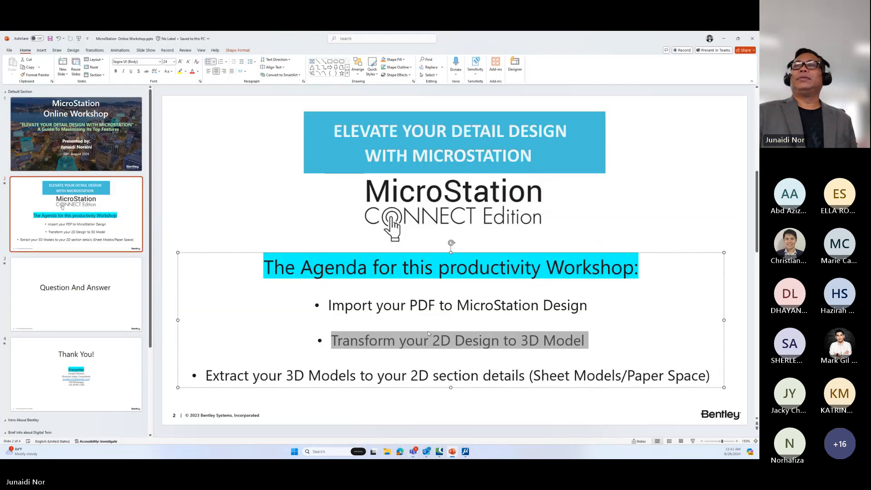
pyautogui.click(323, 294)
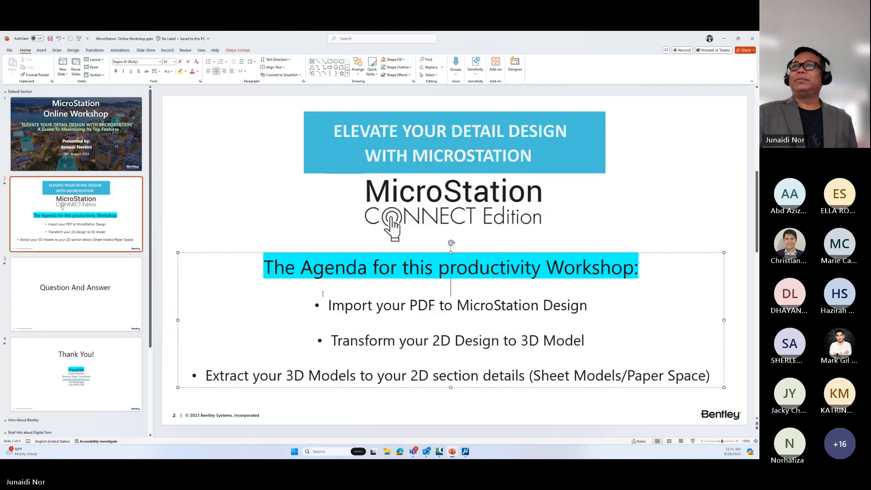